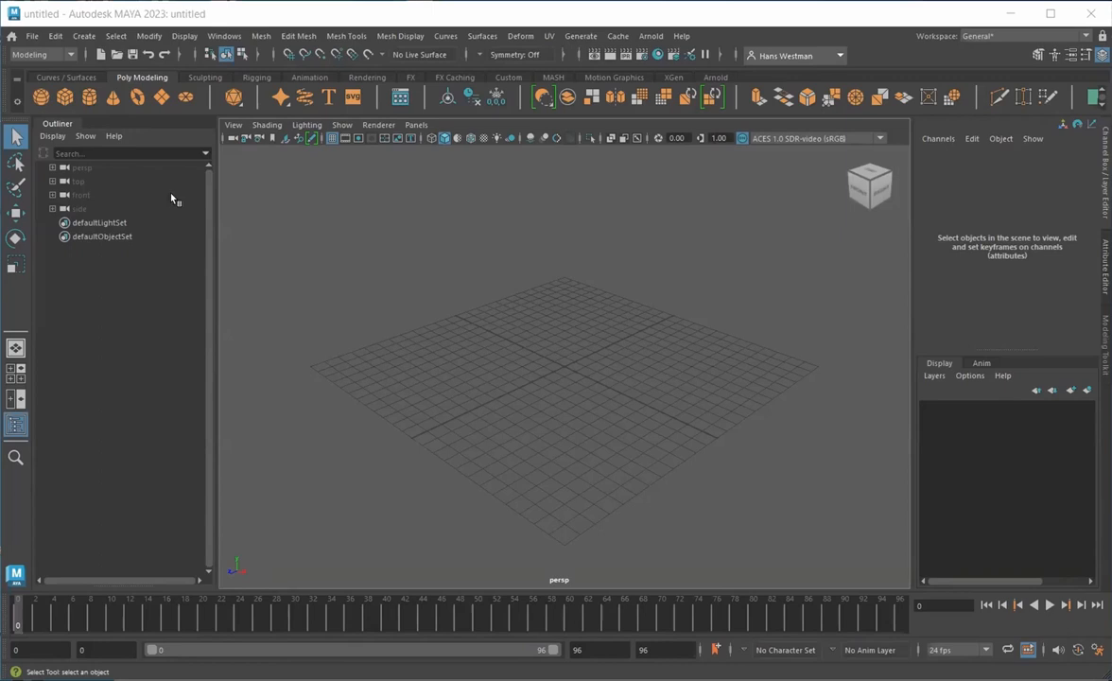
Set the current project to the default_character folder inside ani200
{"action": "left_click", "coordinate": [30, 36]}
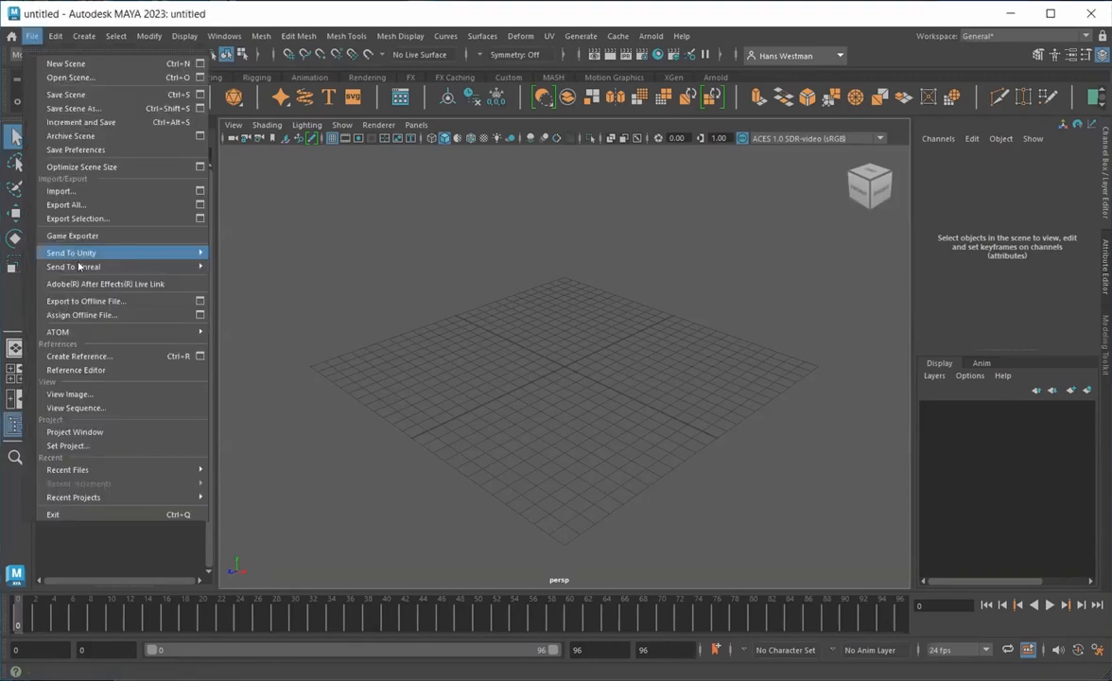
{"action": "left_click", "coordinate": [62, 447]}
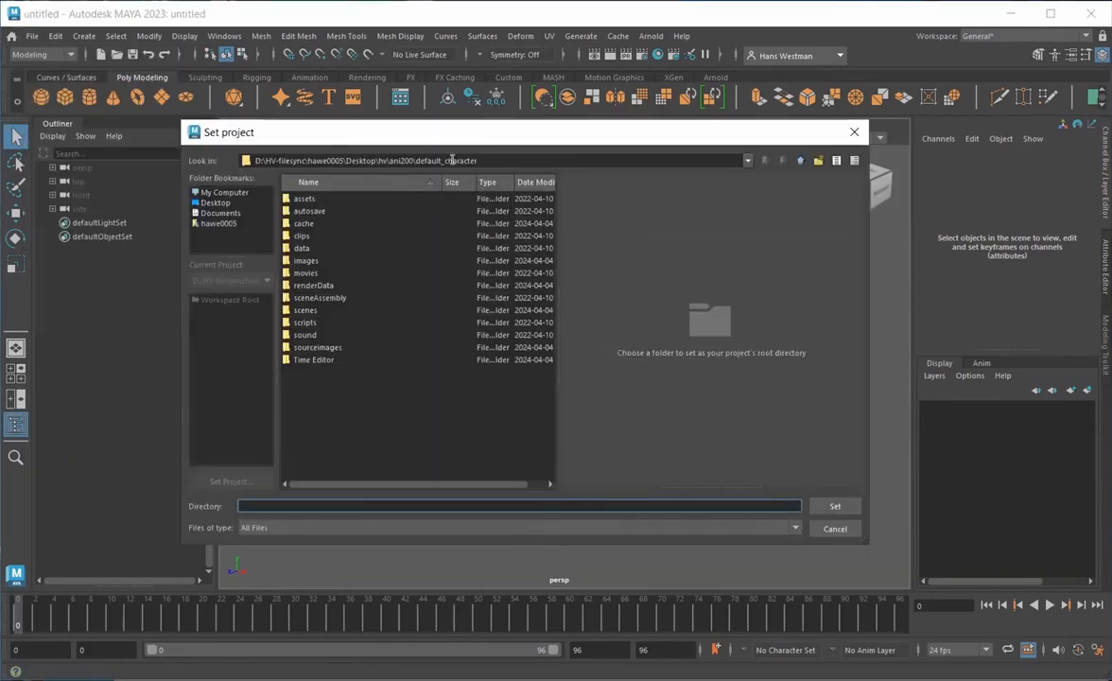
{"action": "left_click_drag", "start_coordinate": [477, 161], "coordinate": [252, 161]}
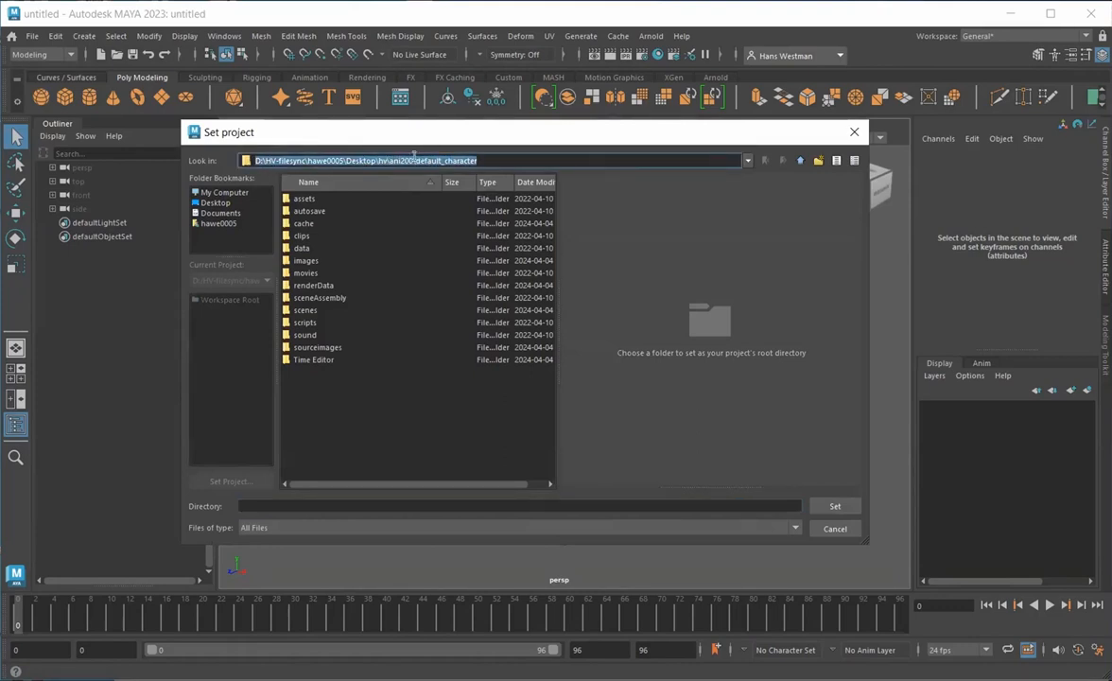
{"action": "left_click_drag", "start_coordinate": [413, 161], "coordinate": [800, 162]}
{"action": "left_click", "coordinate": [799, 161]}
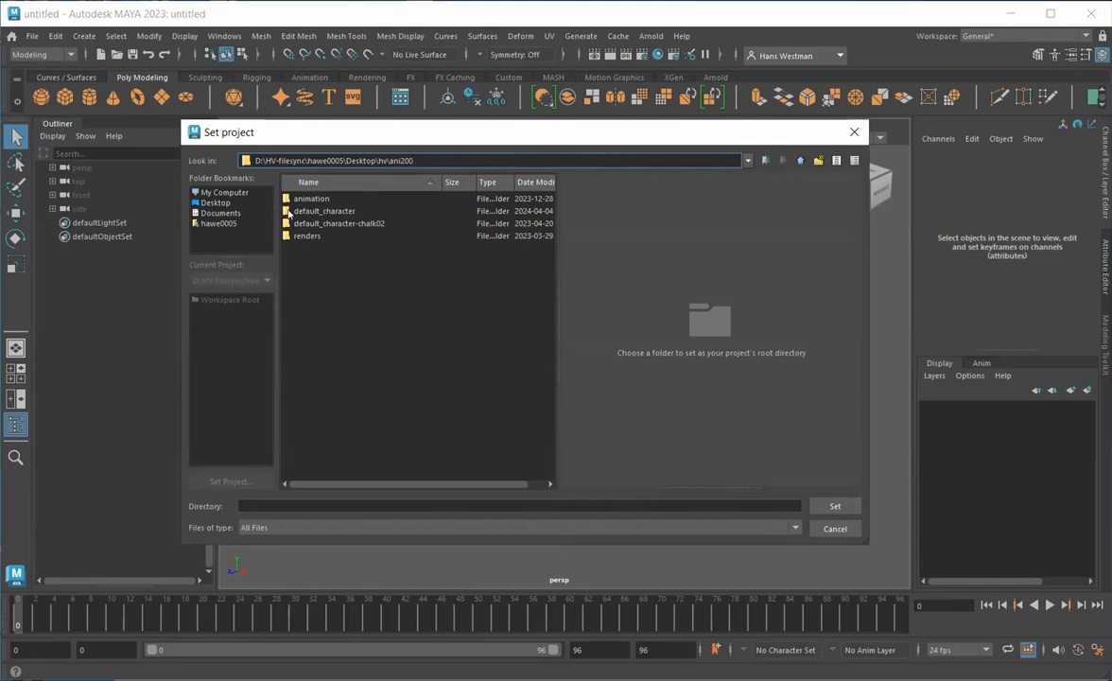
{"action": "double_click", "coordinate": [289, 214]}
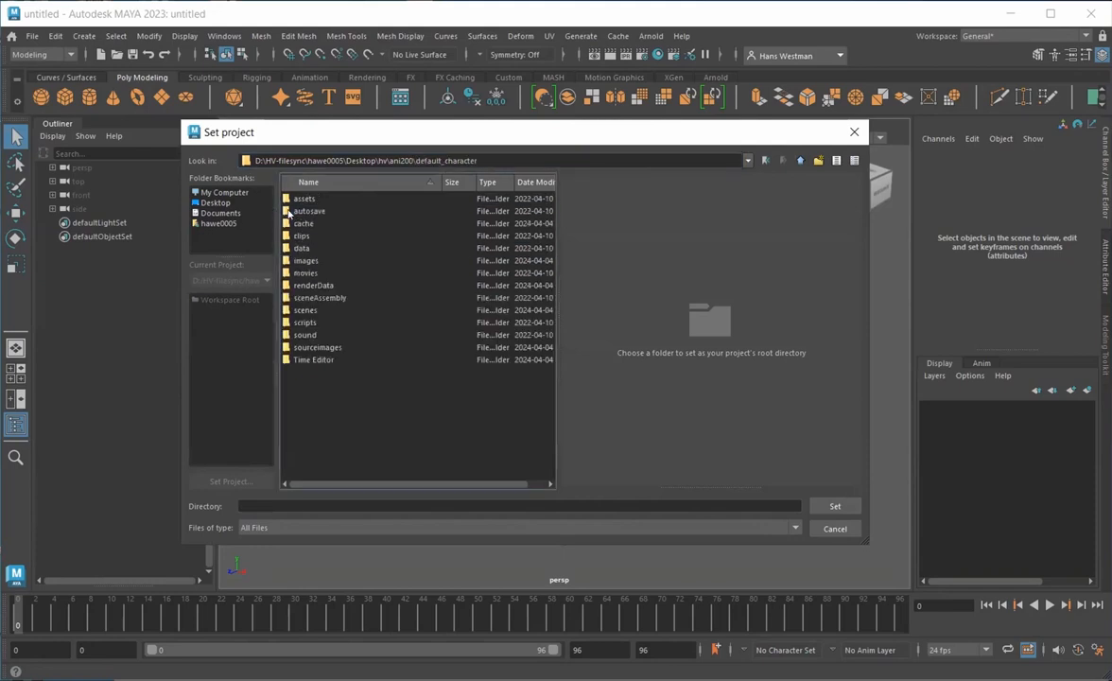
{"action": "left_click", "coordinate": [833, 506]}
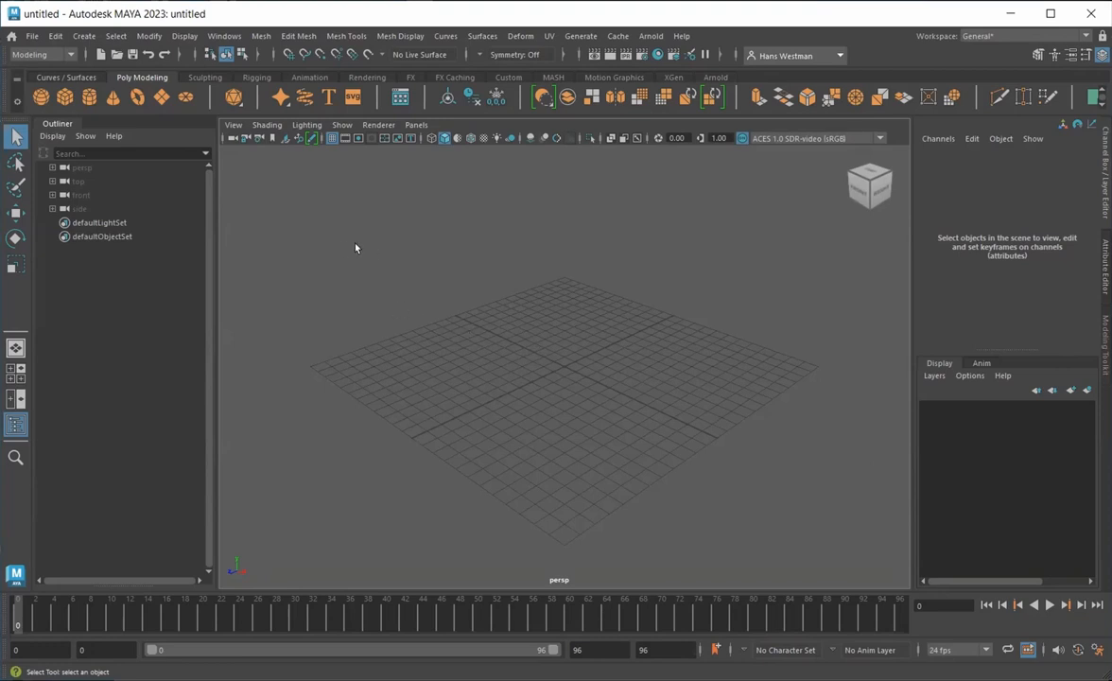
Open the scene character_with_walk_cycle_images.mb from the project's scenes folder
{"action": "left_click", "coordinate": [30, 37]}
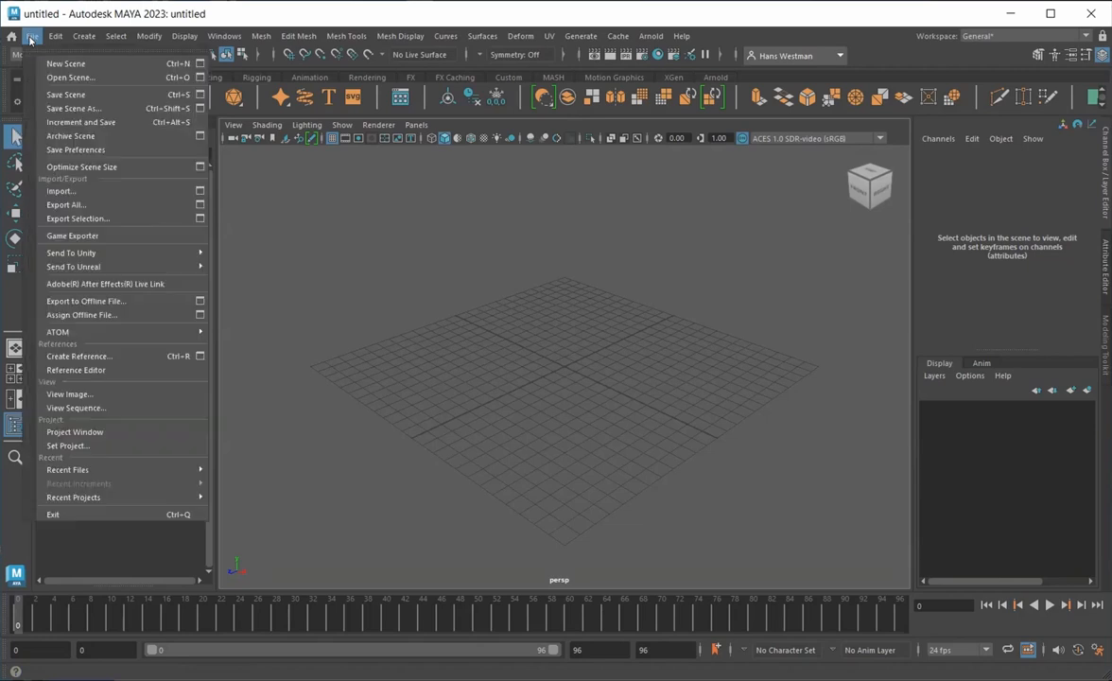
{"action": "left_click", "coordinate": [71, 78]}
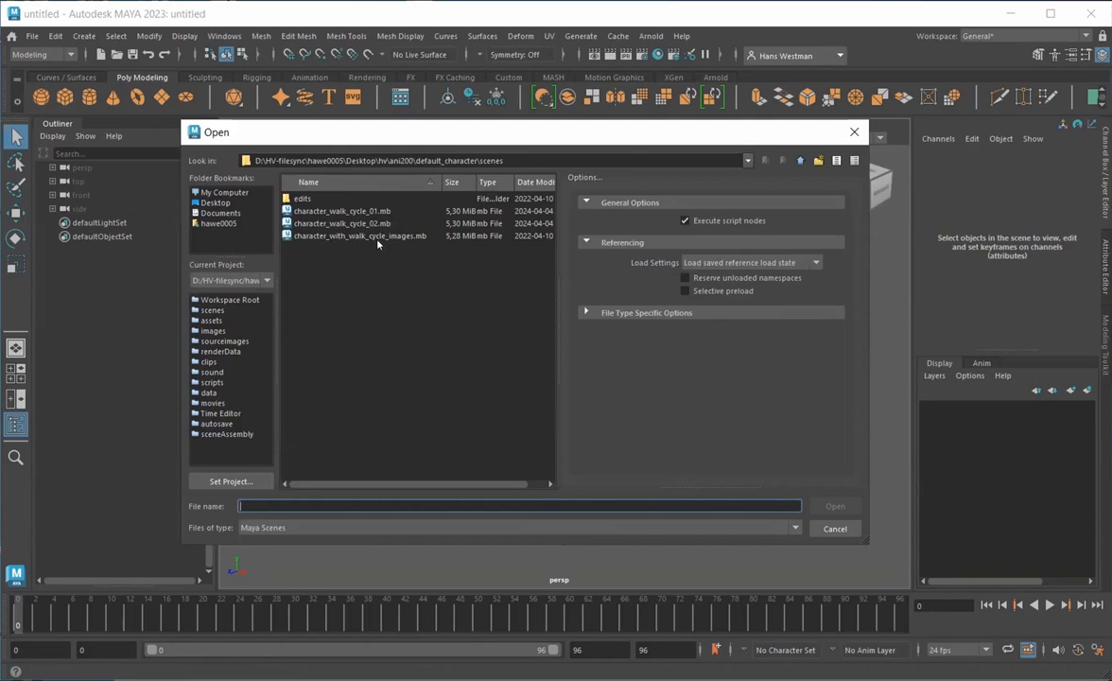
{"action": "left_click", "coordinate": [288, 235]}
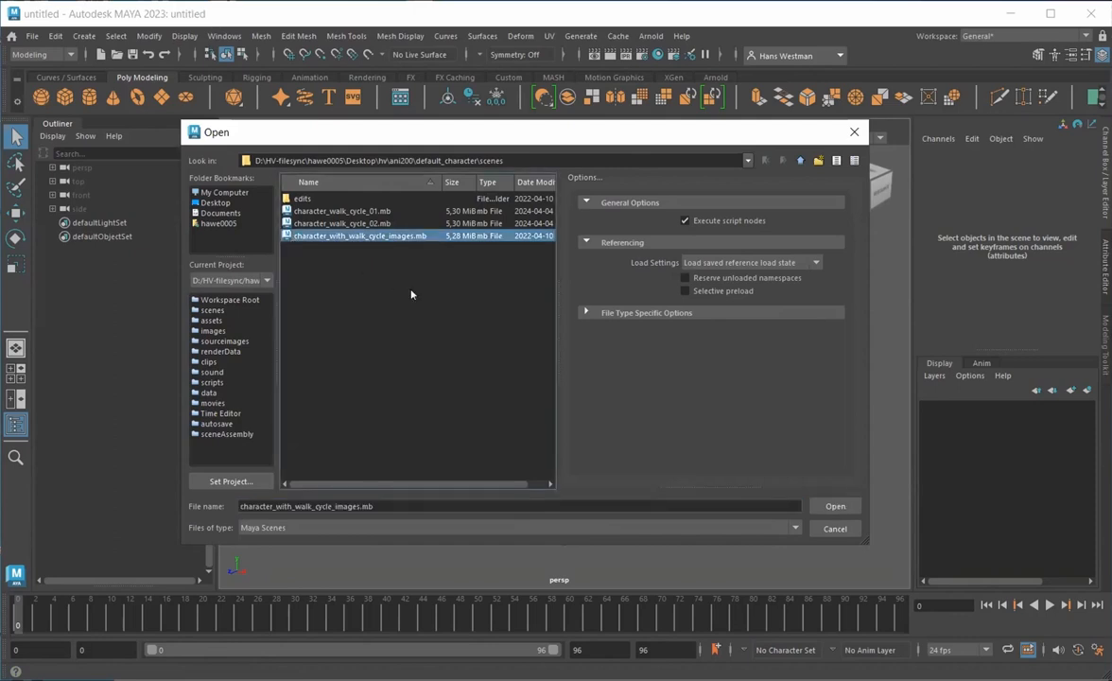
{"action": "left_click", "coordinate": [836, 507]}
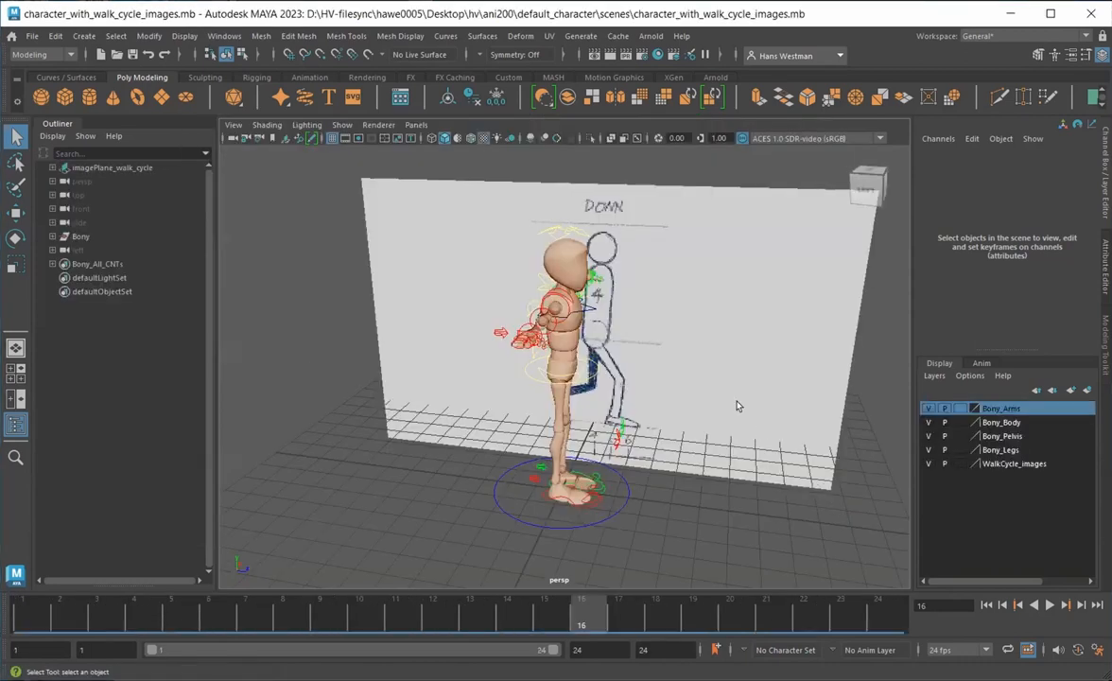
Examine the character beside the walk cycle reference drawings, checking the poses at frames 1, 4, 7, 10 and 13 and on to frame 24
{"action": "left_click_drag", "start_coordinate": [522, 396], "coordinate": [488, 394], "text": "alt"}
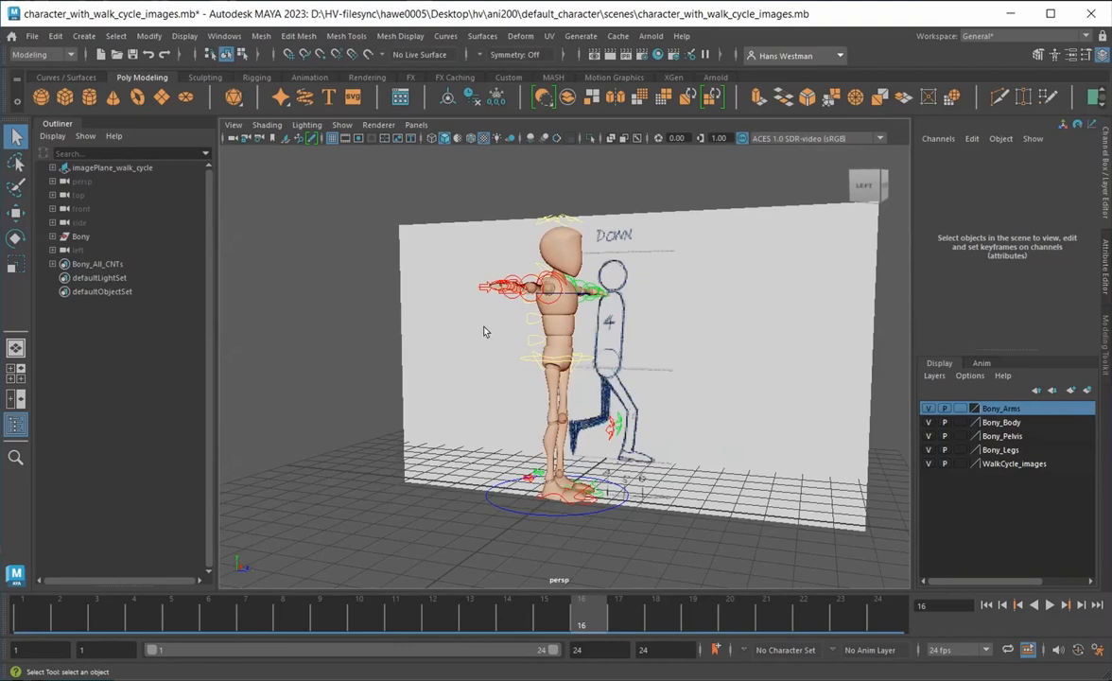
{"action": "mouse_move", "coordinate": [509, 385]}
{"action": "left_mouse_down", "text": "alt"}
{"action": "mouse_move", "coordinate": [447, 369]}
{"action": "mouse_move", "coordinate": [489, 395]}
{"action": "mouse_move", "coordinate": [454, 363]}
{"action": "mouse_move", "coordinate": [501, 377]}
{"action": "left_mouse_up", "text": "alt"}
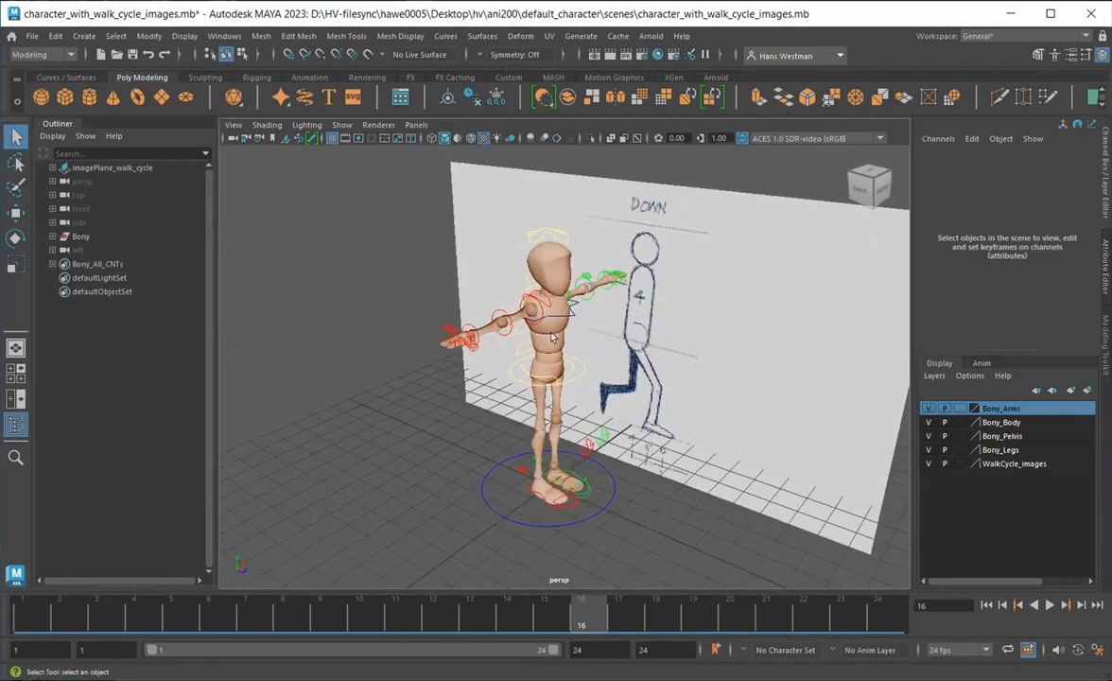
{"action": "mouse_move", "coordinate": [593, 409]}
{"action": "left_mouse_down", "text": "alt"}
{"action": "mouse_move", "coordinate": [615, 417]}
{"action": "mouse_move", "coordinate": [599, 410]}
{"action": "mouse_move", "coordinate": [588, 426]}
{"action": "mouse_move", "coordinate": [615, 417]}
{"action": "mouse_move", "coordinate": [563, 383]}
{"action": "mouse_move", "coordinate": [586, 398]}
{"action": "left_mouse_up", "text": "alt"}
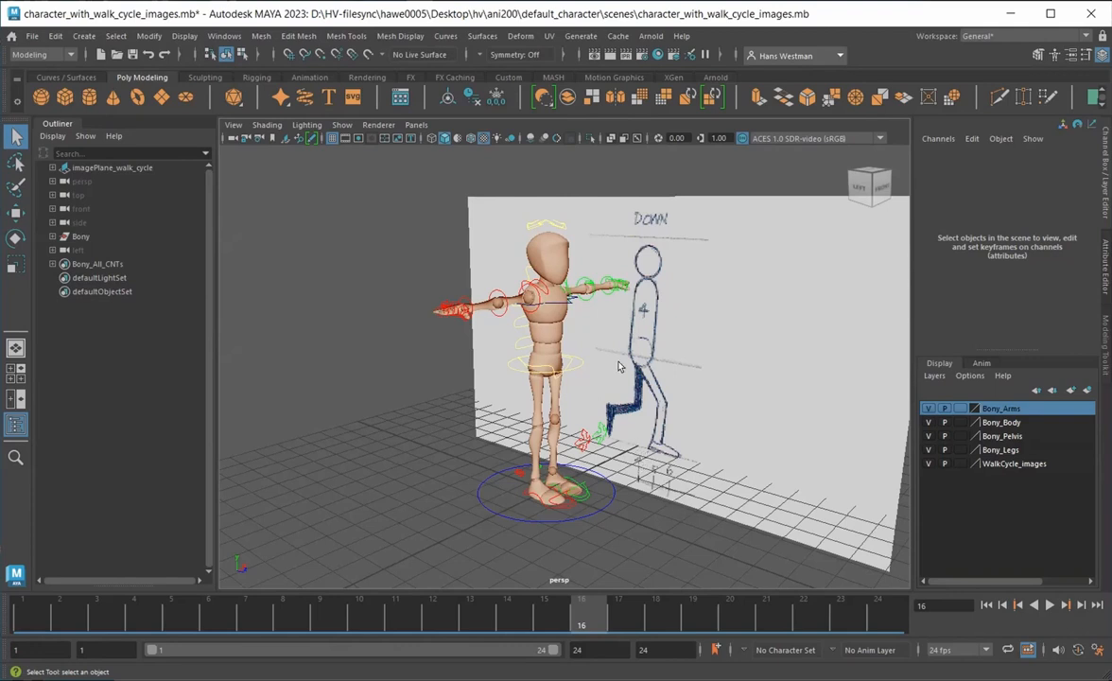
{"action": "left_click_drag", "start_coordinate": [580, 622], "coordinate": [31, 621]}
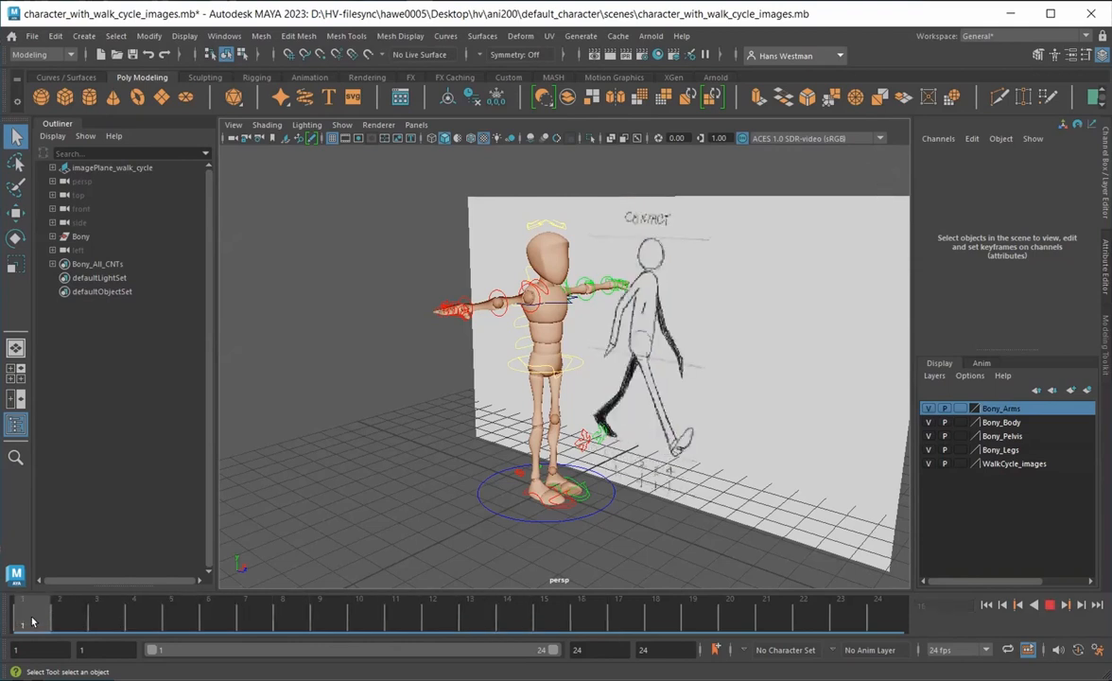
{"action": "left_click_drag", "start_coordinate": [31, 621], "coordinate": [130, 622]}
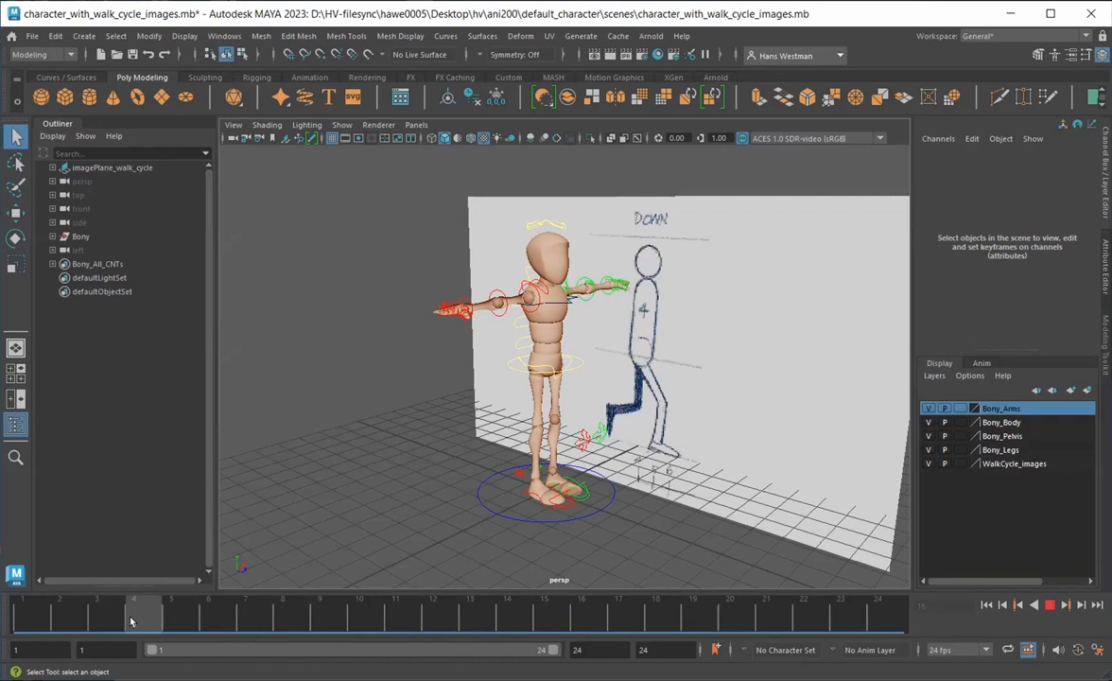
{"action": "left_click_drag", "start_coordinate": [131, 621], "coordinate": [239, 619]}
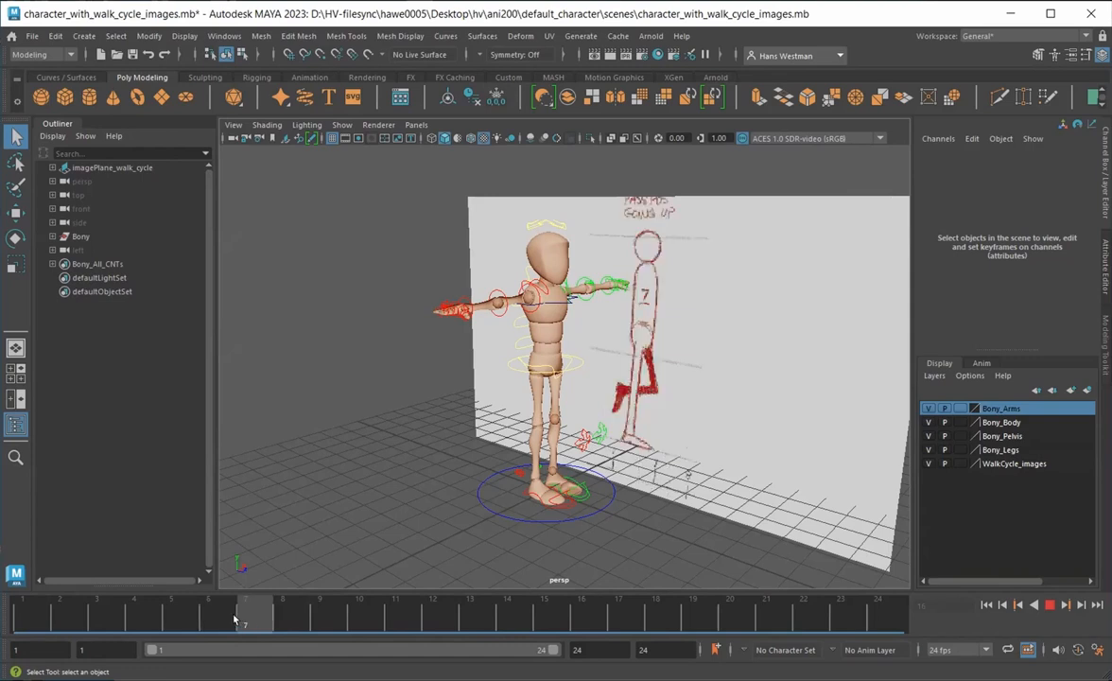
{"action": "left_click_drag", "start_coordinate": [235, 620], "coordinate": [377, 620]}
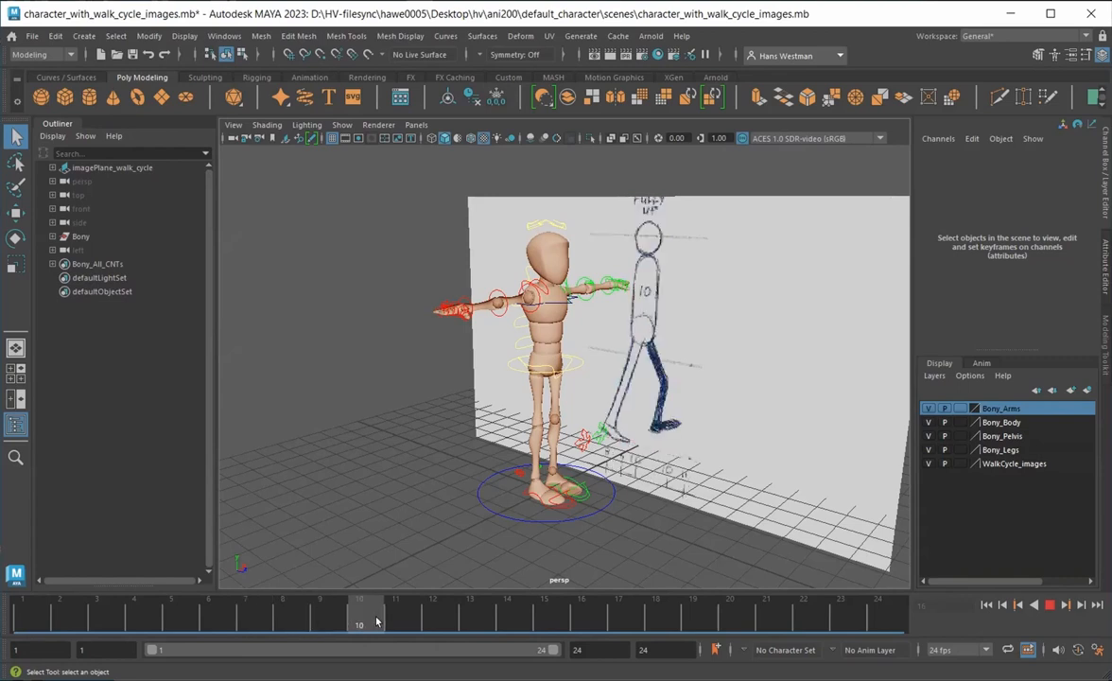
{"action": "left_click_drag", "start_coordinate": [373, 623], "coordinate": [467, 621]}
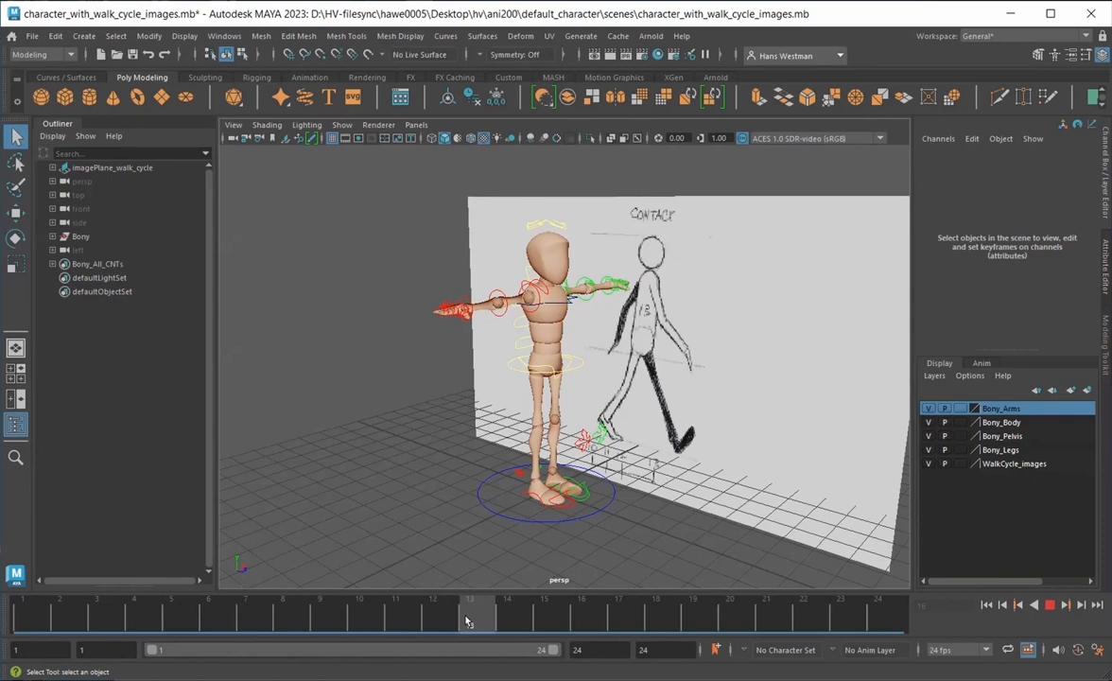
{"action": "left_click_drag", "start_coordinate": [467, 621], "coordinate": [468, 622]}
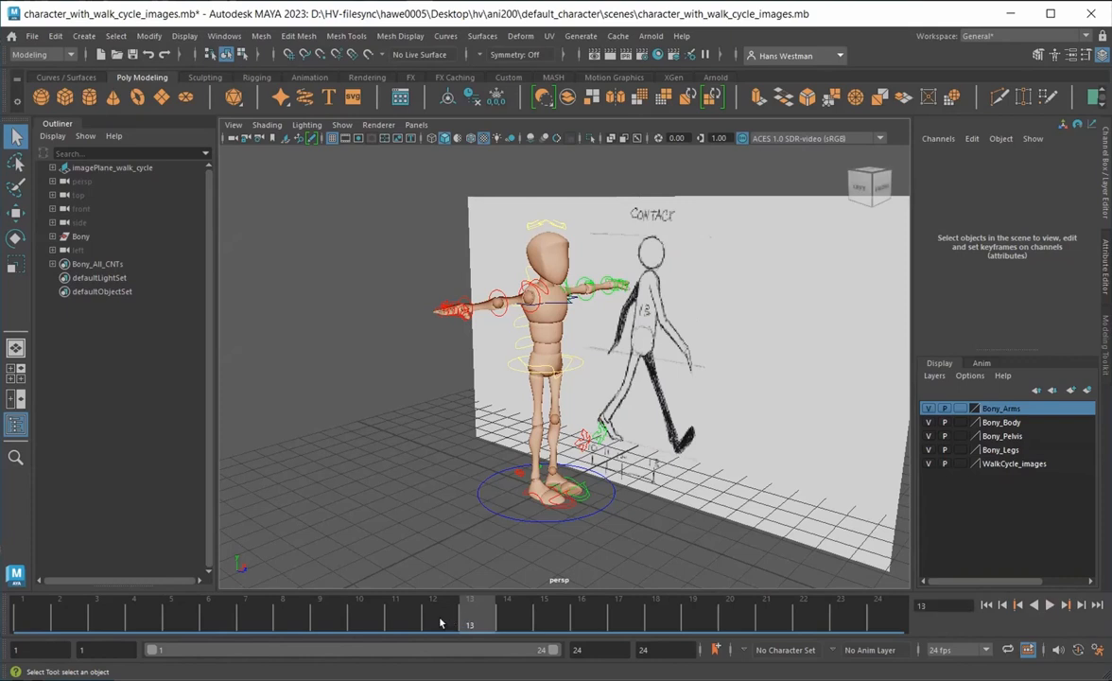
{"action": "left_click", "coordinate": [28, 616]}
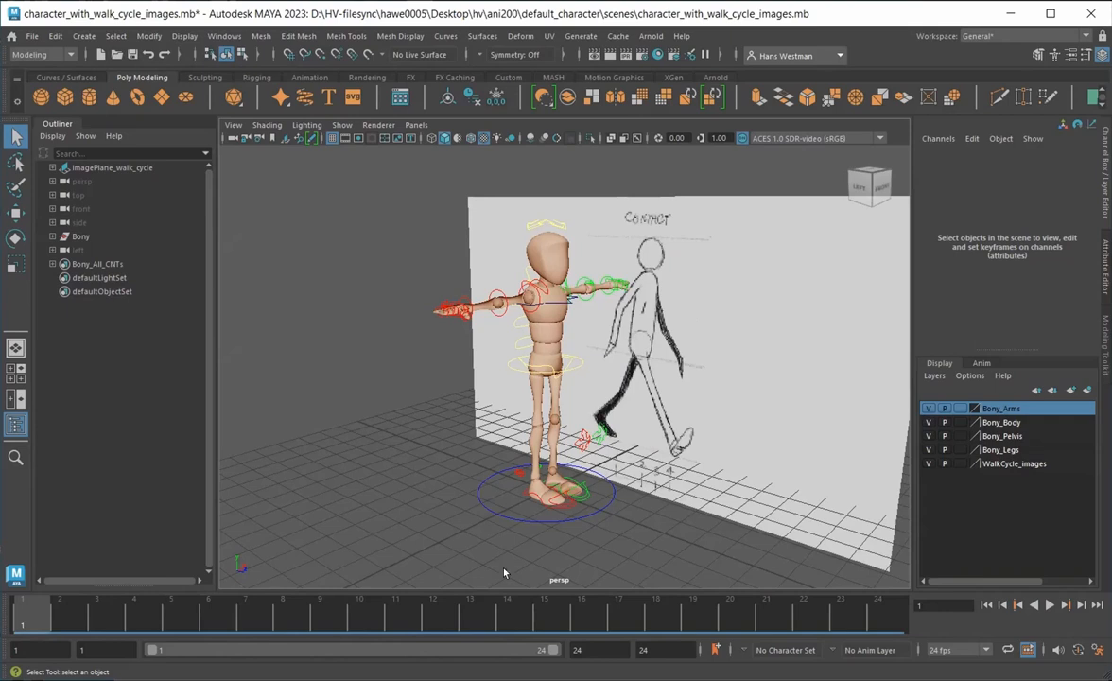
{"action": "left_click", "coordinate": [470, 617]}
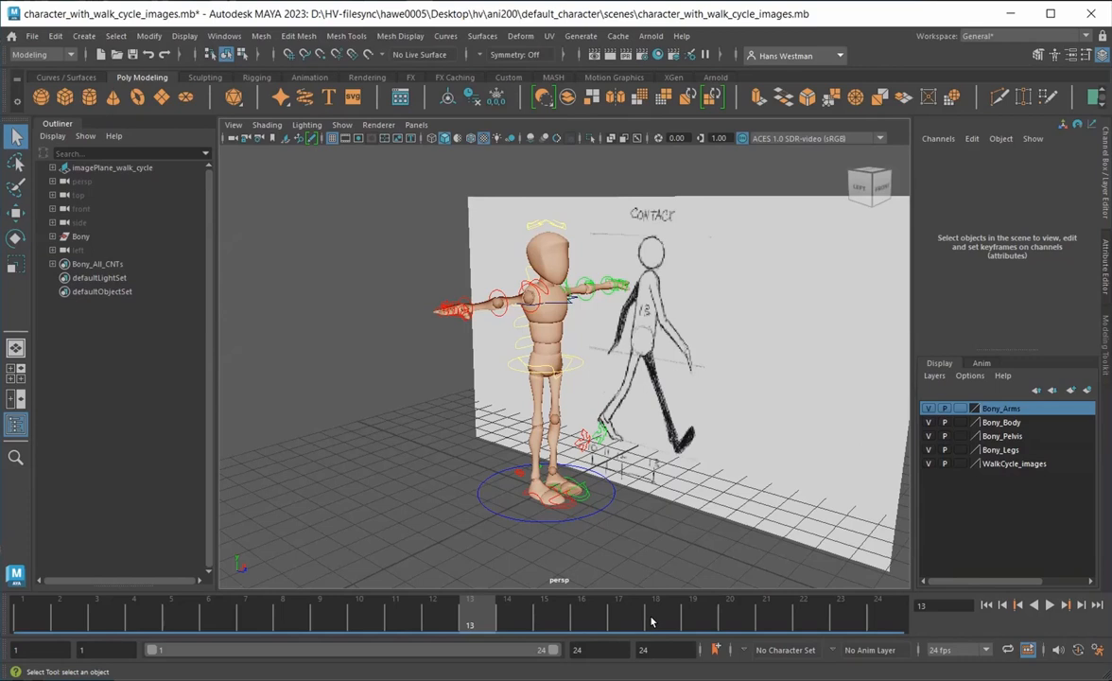
{"action": "left_click", "coordinate": [506, 613]}
{"action": "mouse_move", "coordinate": [506, 613]}
{"action": "left_mouse_down"}
{"action": "mouse_move", "coordinate": [671, 630]}
{"action": "mouse_move", "coordinate": [805, 631]}
{"action": "mouse_move", "coordinate": [891, 615]}
{"action": "left_mouse_up"}
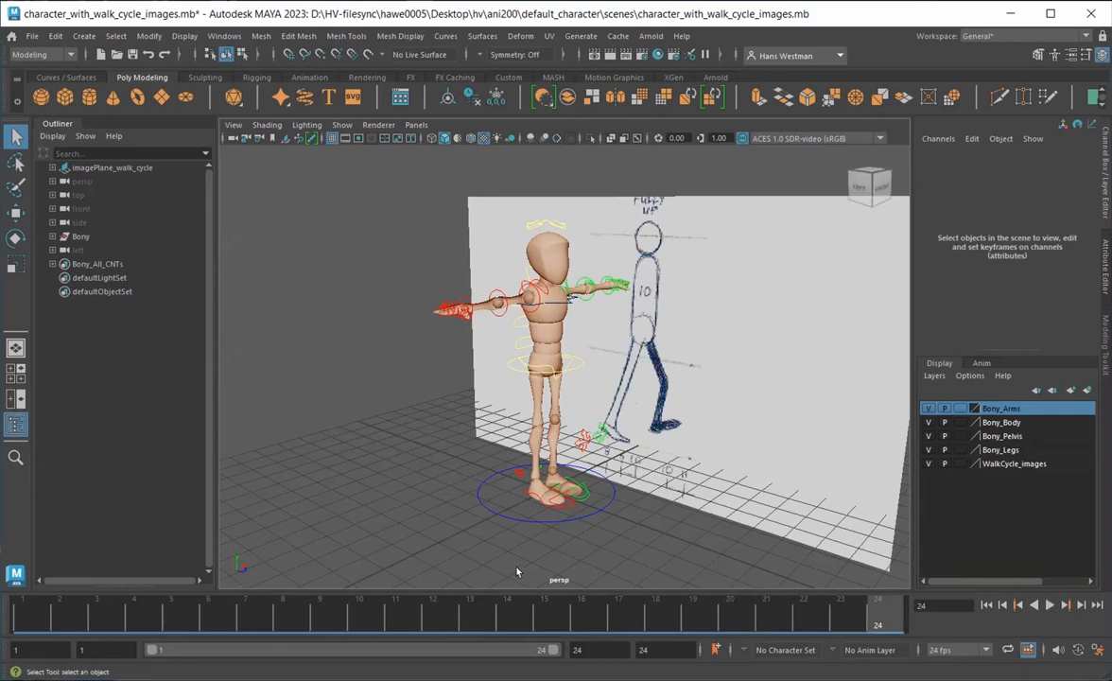
Set the animation end time to 25 and extend the playback range to frame 25
{"action": "left_click", "coordinate": [650, 649]}
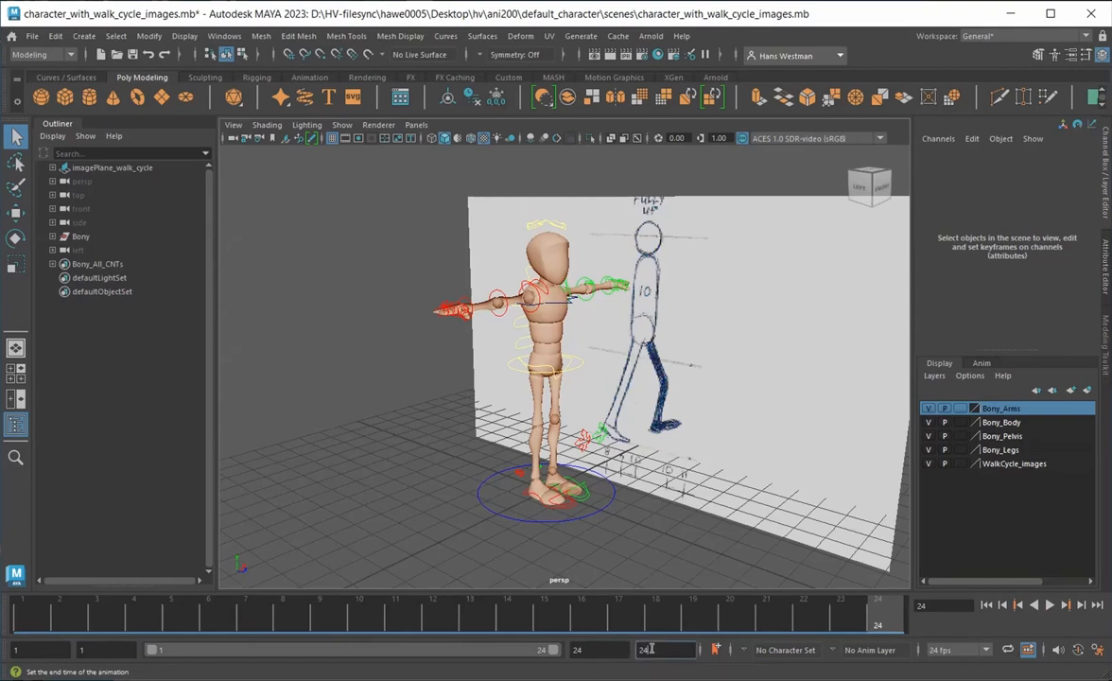
{"action": "type", "text": "25"}
{"action": "key", "text": "Return"}
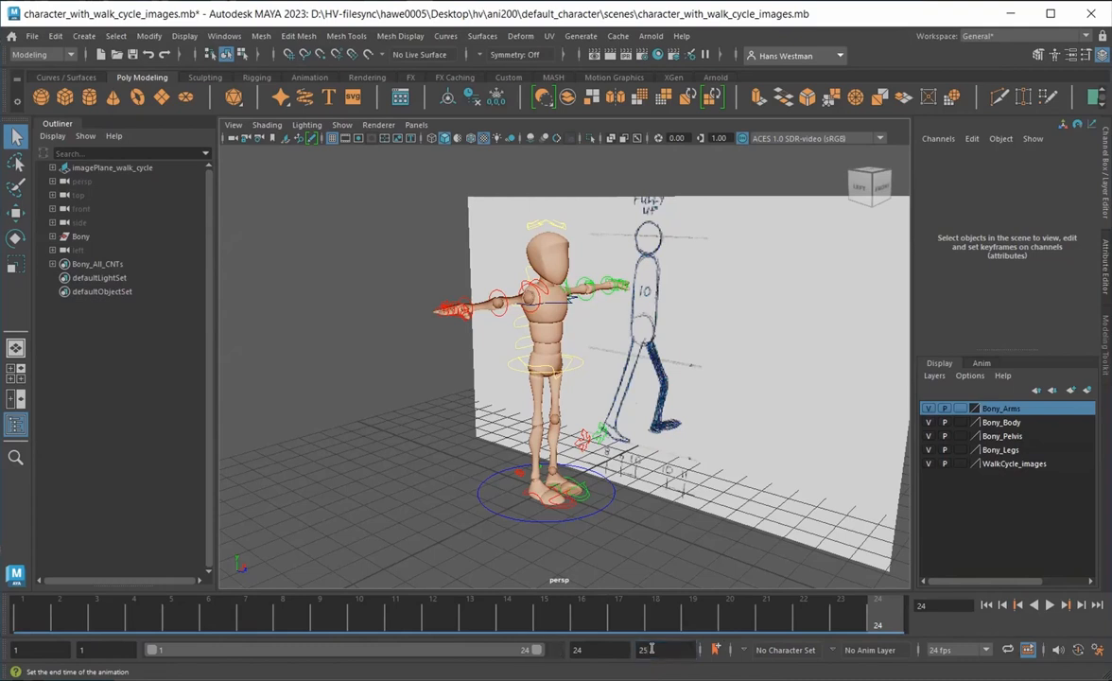
{"action": "left_click_drag", "start_coordinate": [534, 650], "coordinate": [551, 650]}
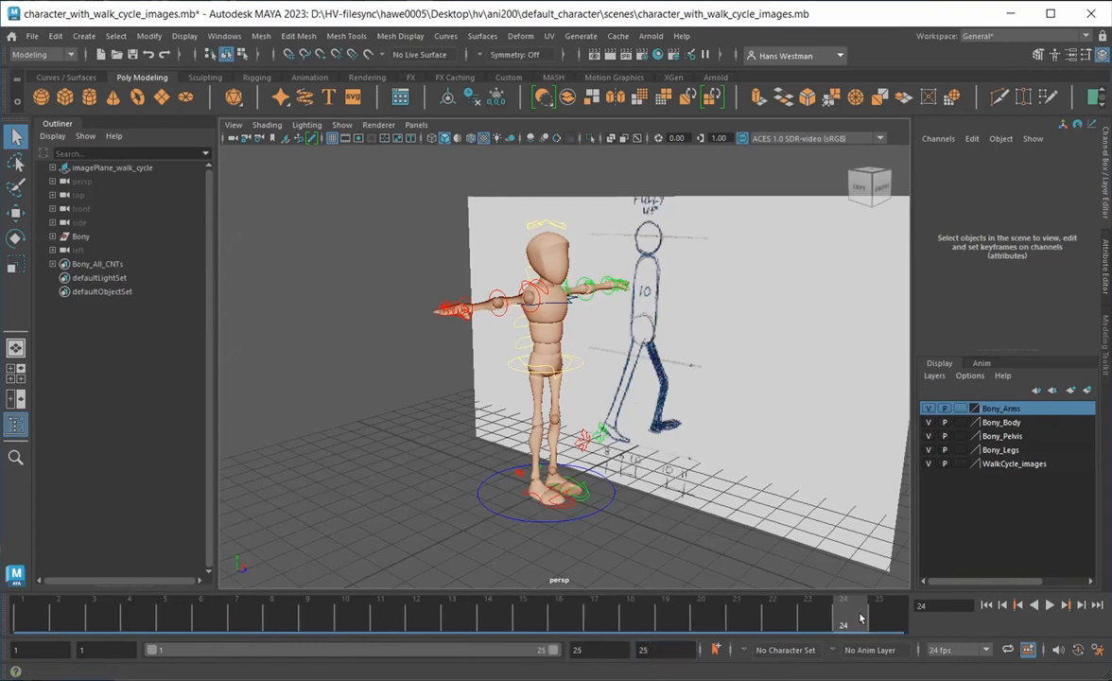
Compare the reference drawings at frames 1, 13, 24 and 25, finishing on frame 1
{"action": "left_click_drag", "start_coordinate": [849, 618], "coordinate": [876, 619]}
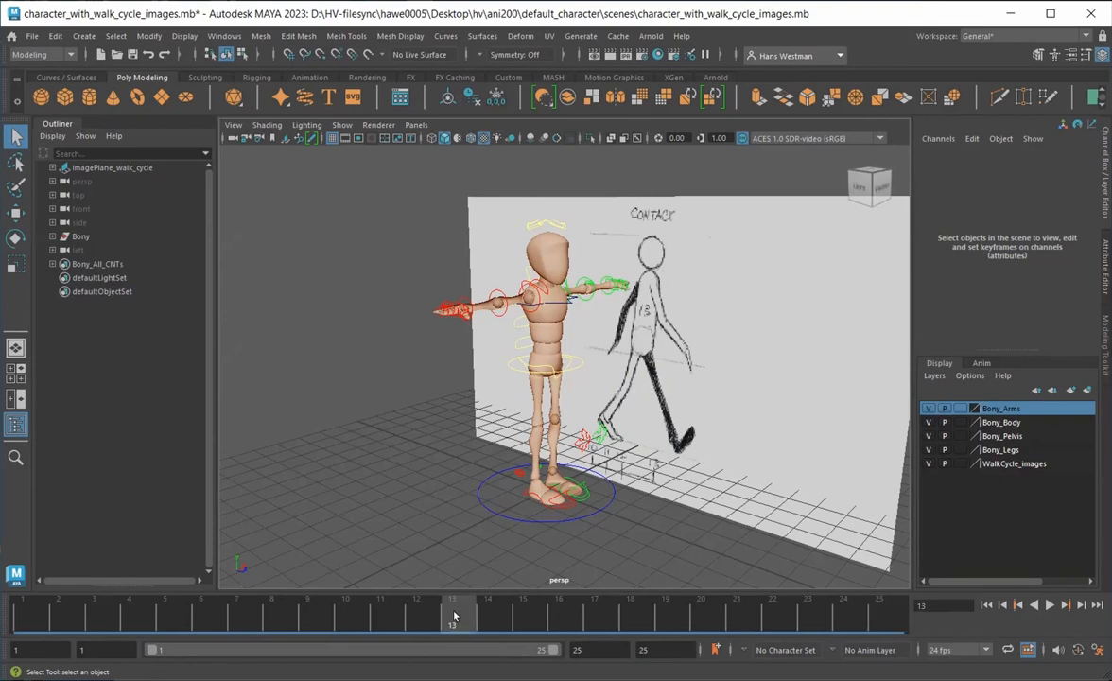
{"action": "left_click", "coordinate": [35, 616]}
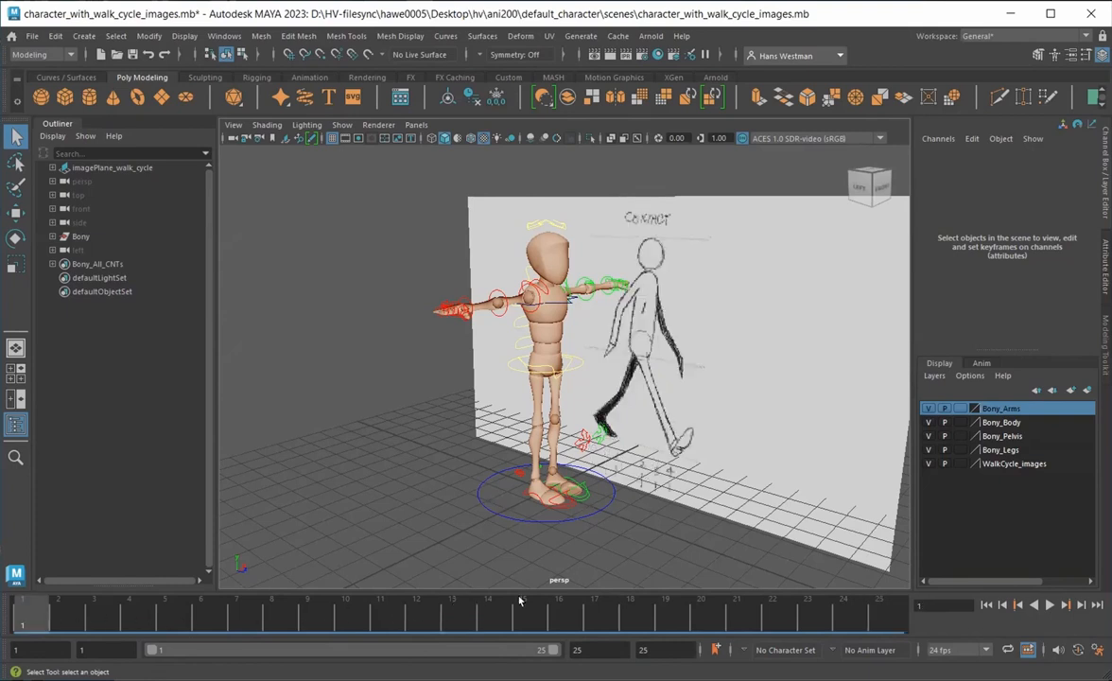
{"action": "left_click", "coordinate": [849, 612]}
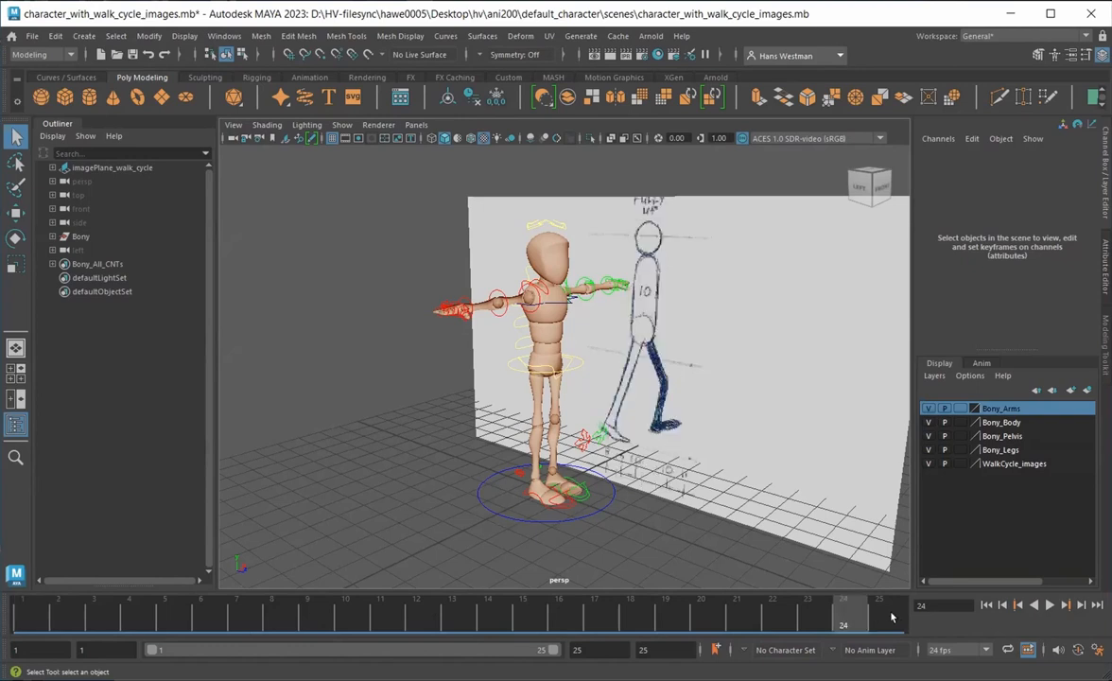
{"action": "left_click", "coordinate": [890, 618]}
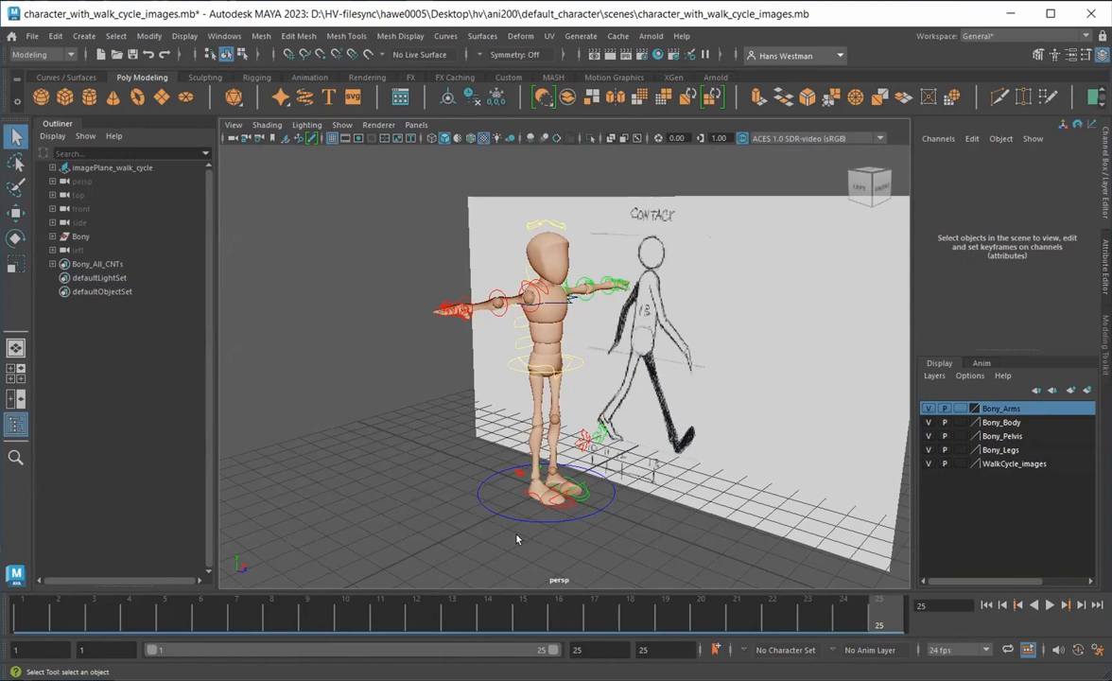
{"action": "mouse_move", "coordinate": [746, 615]}
{"action": "left_mouse_down"}
{"action": "mouse_move", "coordinate": [231, 621]}
{"action": "mouse_move", "coordinate": [451, 618]}
{"action": "left_mouse_up"}
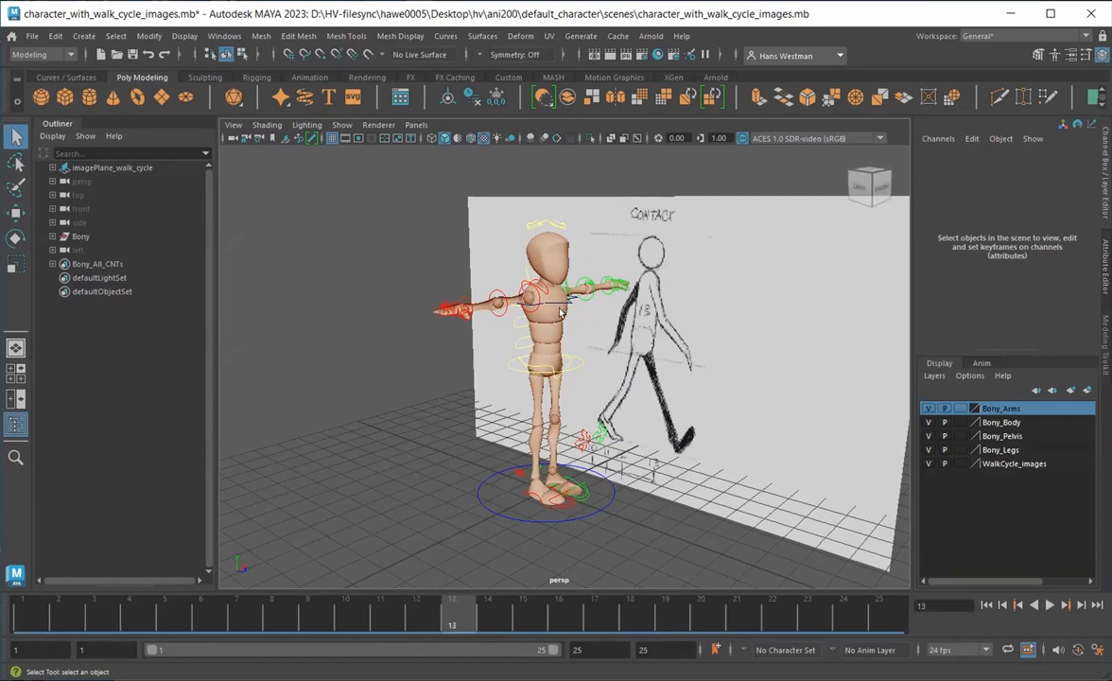
{"action": "left_click_drag", "start_coordinate": [271, 614], "coordinate": [23, 624]}
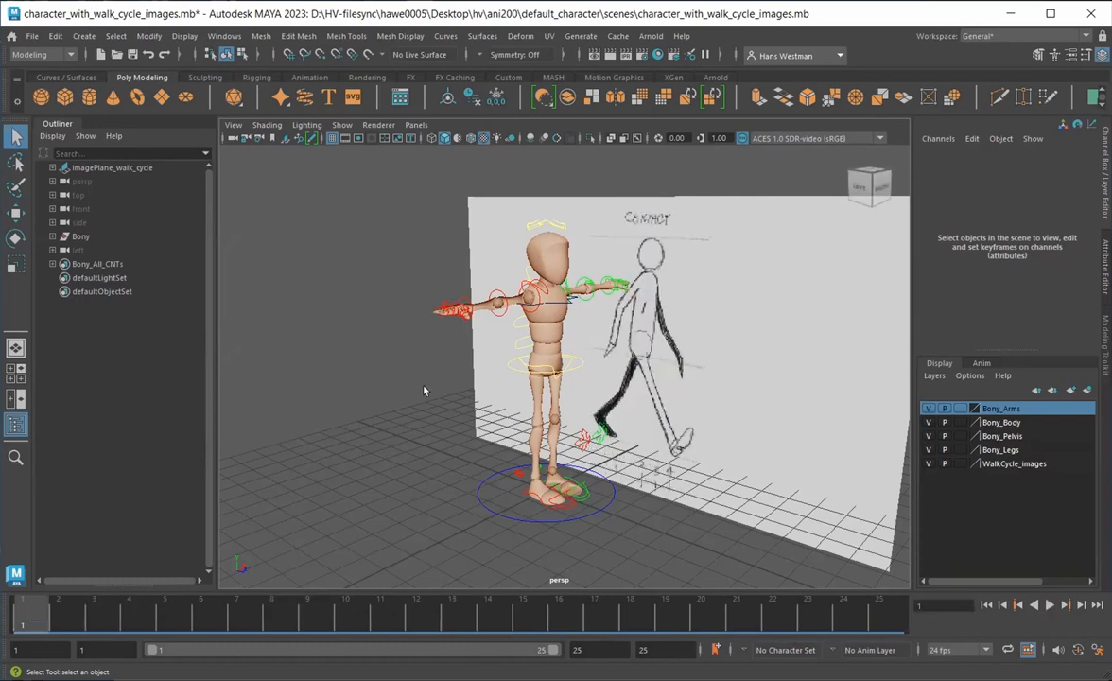
Lower the character's right arm at frame 1 by rotating the right shoulder control to about -67 degrees in Z
{"action": "left_click", "coordinate": [536, 300]}
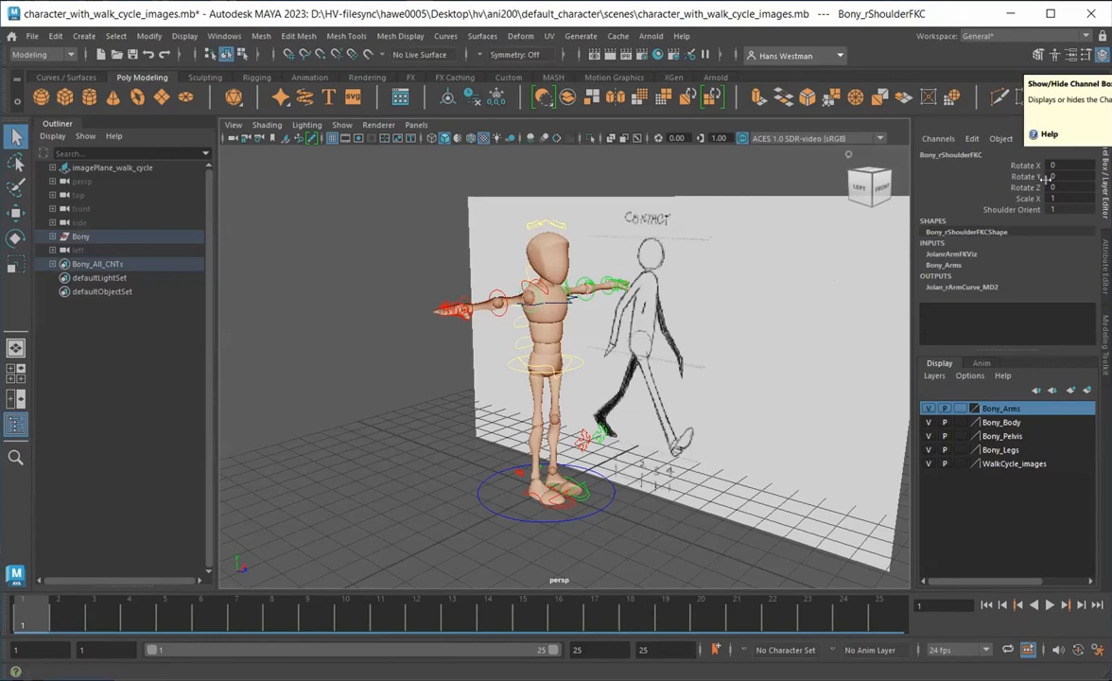
{"action": "left_click", "coordinate": [964, 178]}
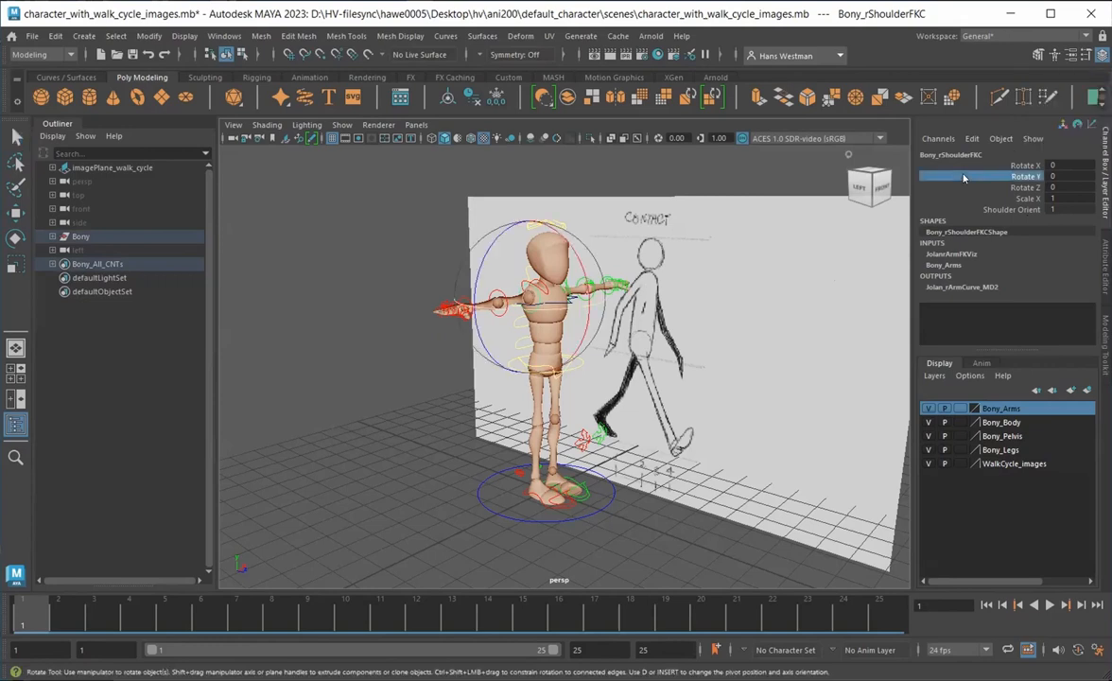
{"action": "left_click", "coordinate": [1024, 166]}
{"action": "left_click", "coordinate": [1030, 177]}
{"action": "left_click", "coordinate": [1030, 187]}
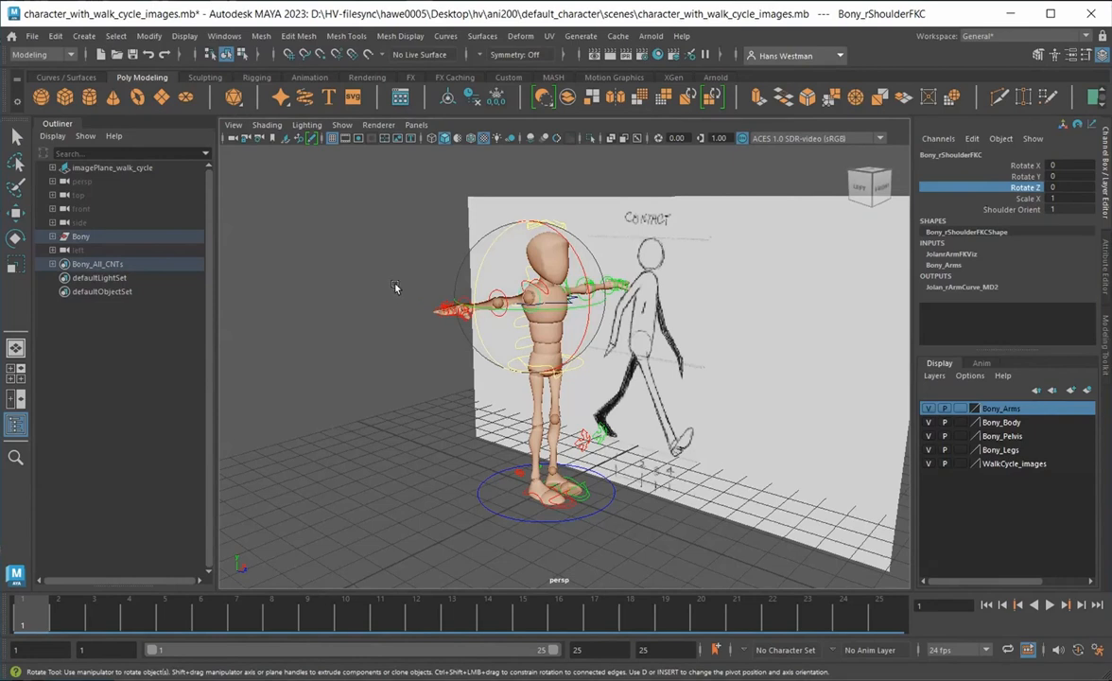
{"action": "middle_click_drag", "start_coordinate": [398, 290], "coordinate": [267, 313]}
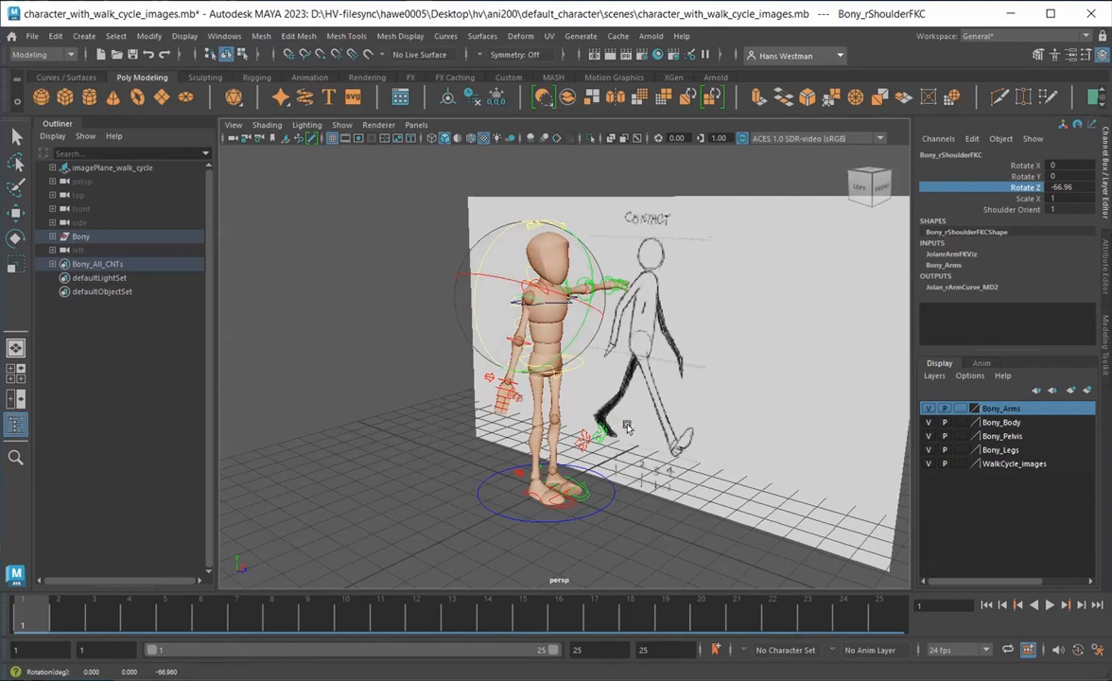
Lower the character's left arm by giving the left shoulder control the right shoulder's Z rotation of -66.96
{"action": "double_click", "coordinate": [1063, 187]}
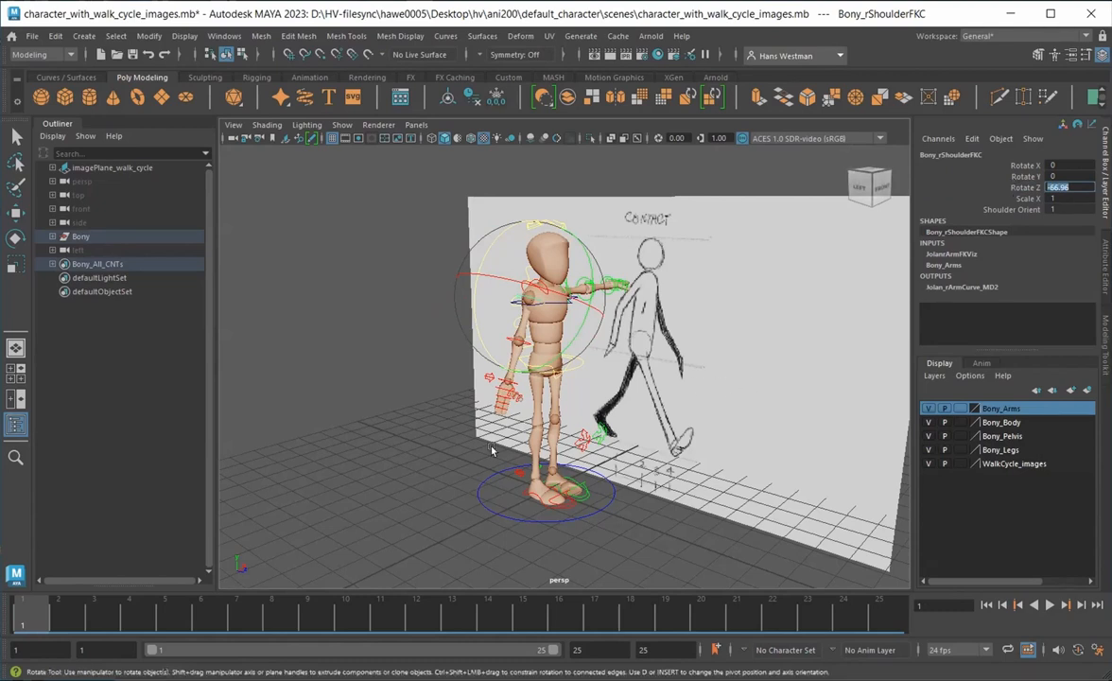
{"action": "left_click", "coordinate": [437, 447]}
{"action": "key", "text": "q"}
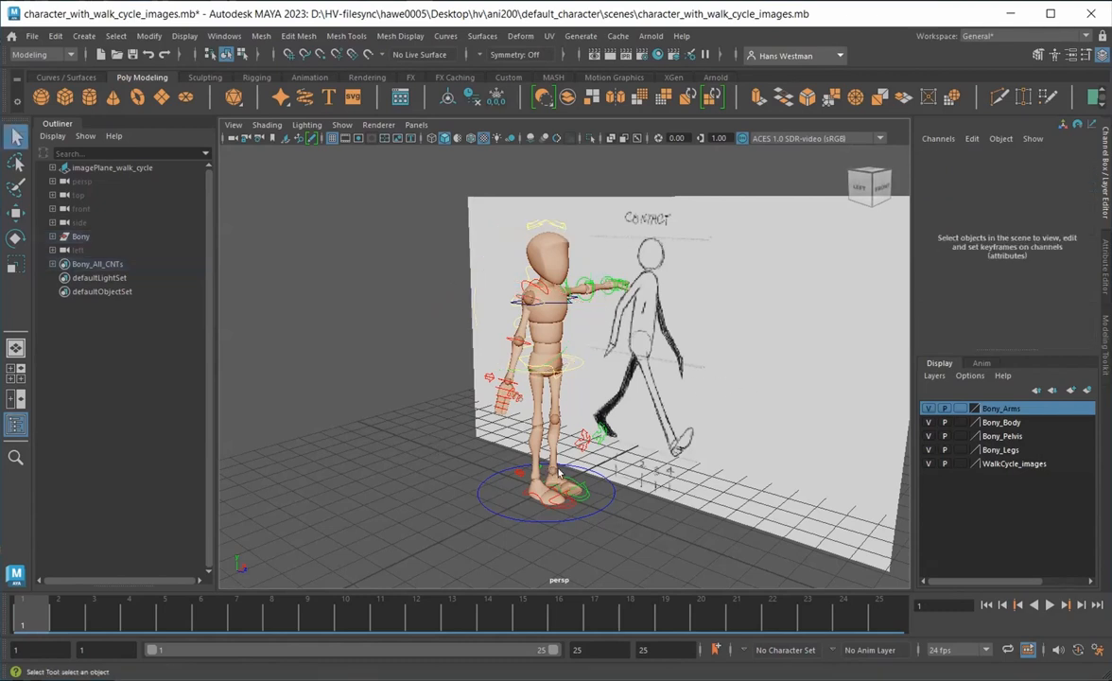
{"action": "left_click_drag", "start_coordinate": [630, 484], "coordinate": [518, 478], "text": "alt"}
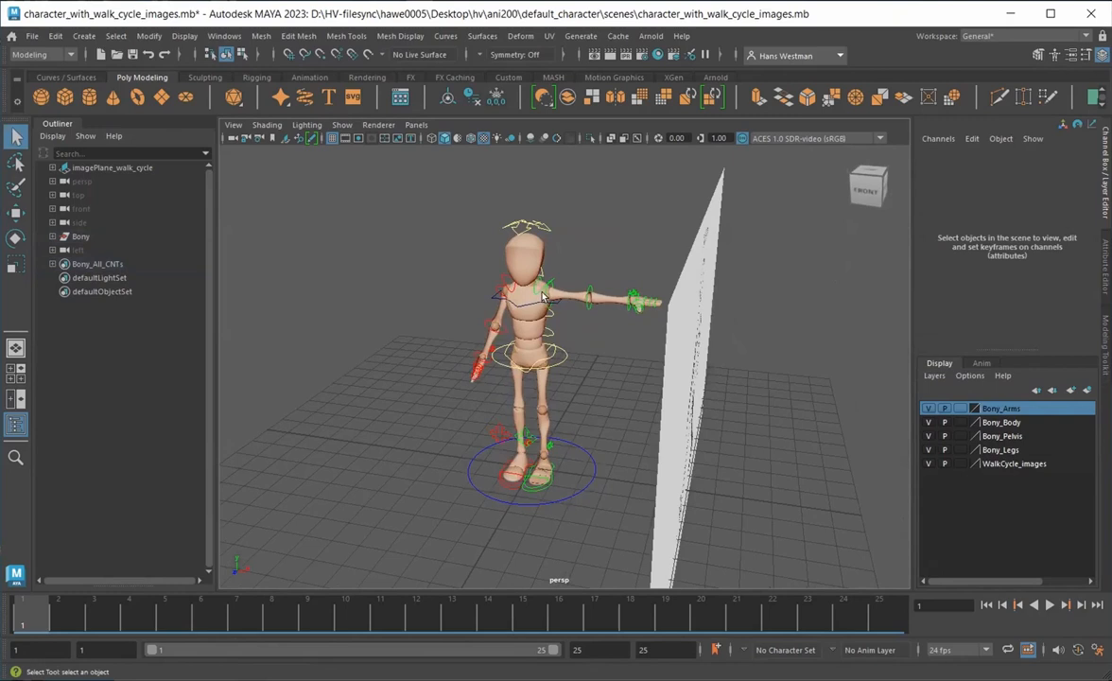
{"action": "left_click", "coordinate": [544, 296]}
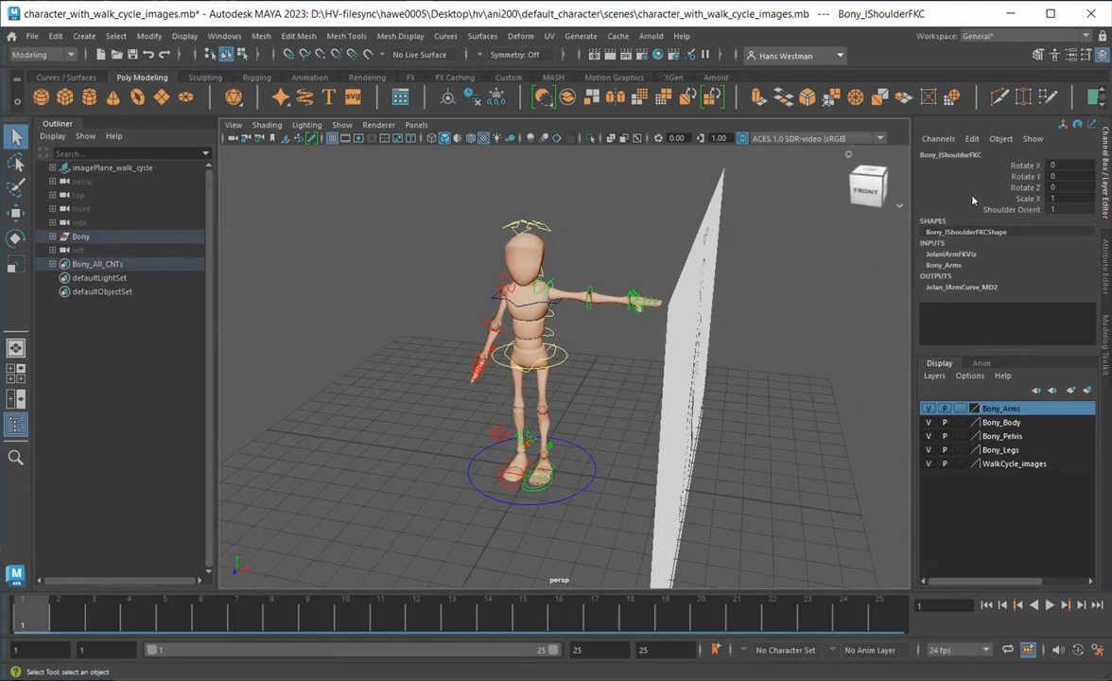
{"action": "double_click", "coordinate": [1067, 187]}
{"action": "type", "text": "-66.96"}
{"action": "key", "text": "Return"}
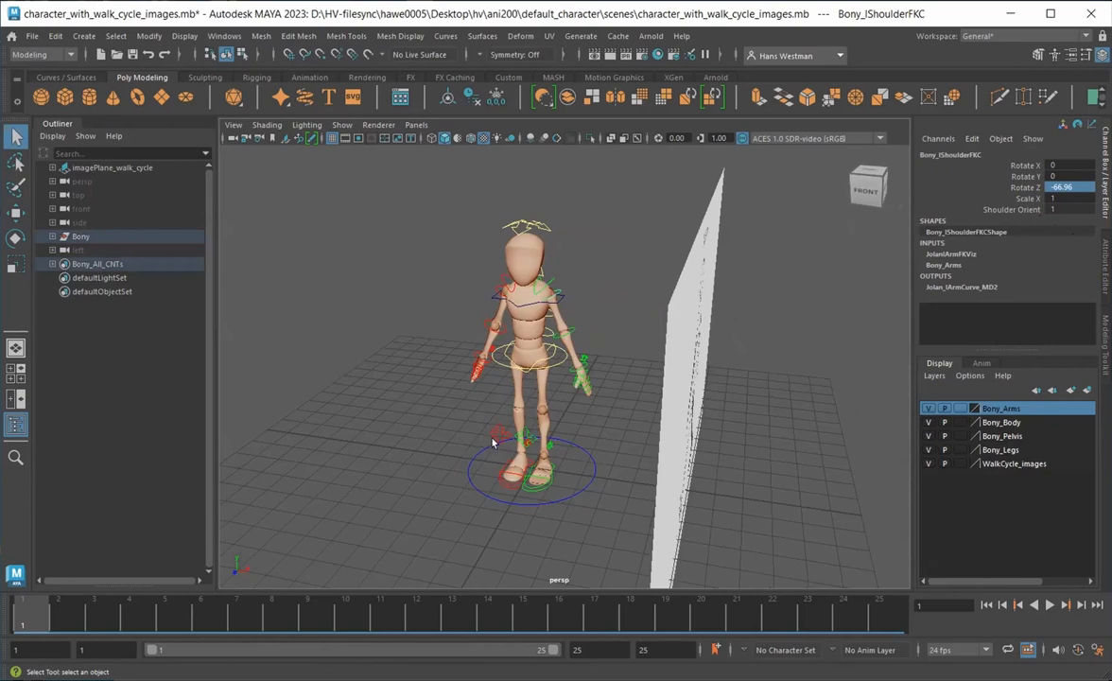
Bring the left arm closer to the body by setting the left shoulder control's Z rotation to -80
{"action": "left_click_drag", "start_coordinate": [486, 422], "coordinate": [463, 383], "text": "alt"}
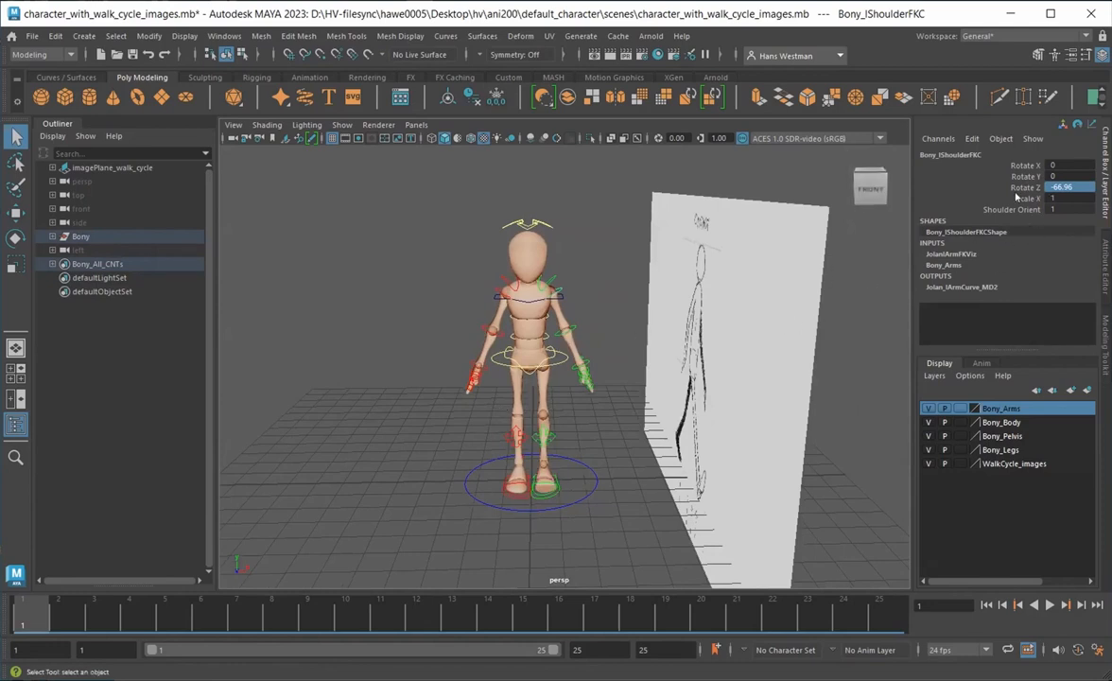
{"action": "key", "text": "e"}
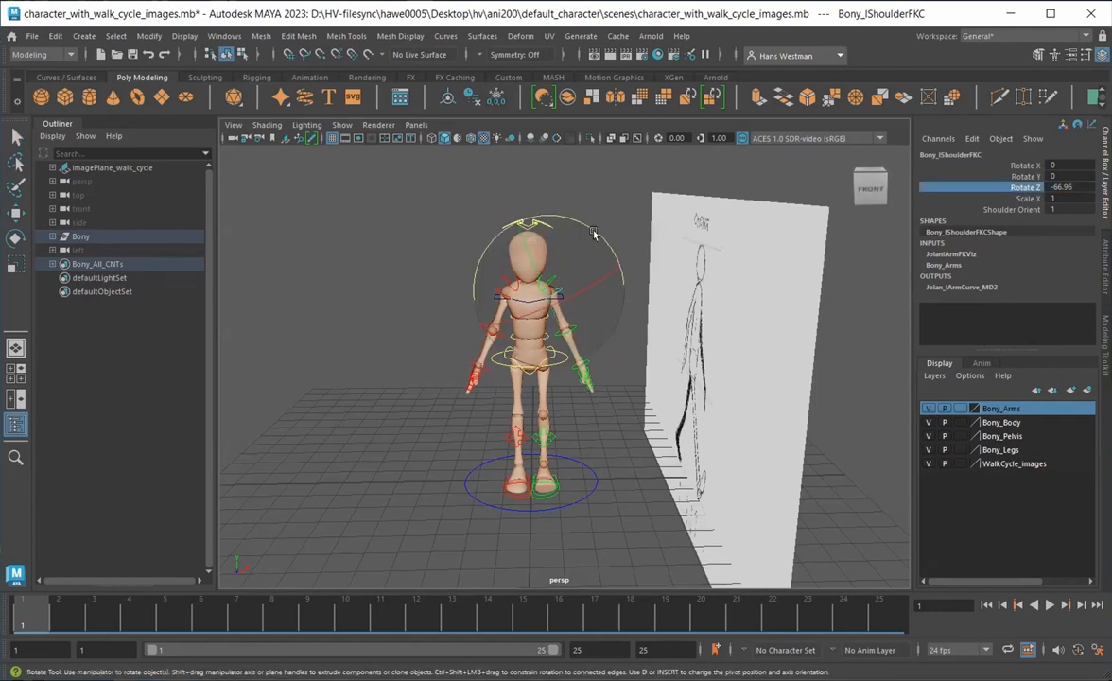
{"action": "left_click_drag", "start_coordinate": [596, 235], "coordinate": [605, 252]}
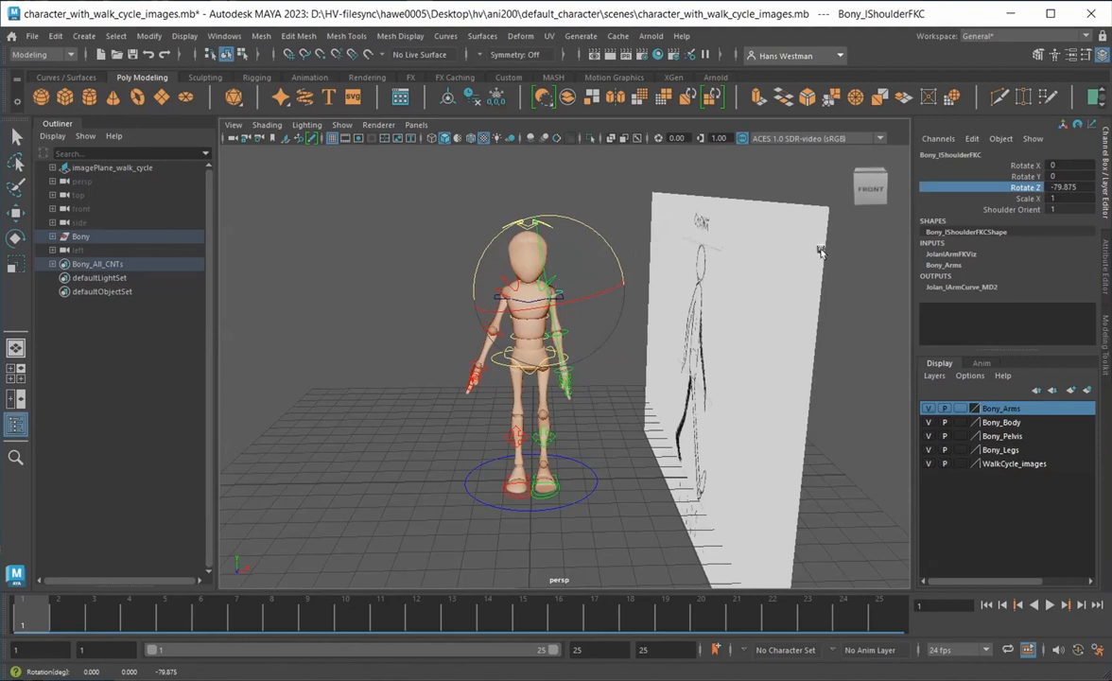
{"action": "left_click", "coordinate": [1069, 186]}
{"action": "left_click_drag", "start_coordinate": [1081, 186], "coordinate": [1049, 187]}
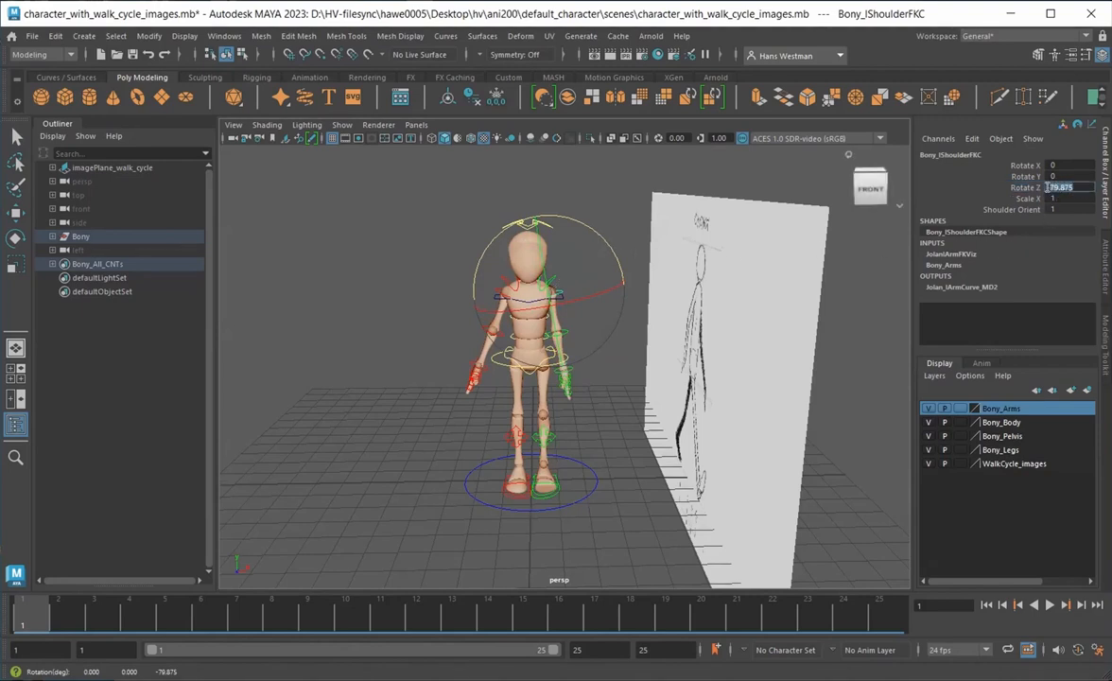
{"action": "type", "text": "-80"}
{"action": "key", "text": "Return"}
{"action": "left_click", "coordinate": [1069, 187]}
{"action": "key", "text": "q"}
{"action": "left_click", "coordinate": [318, 337]}
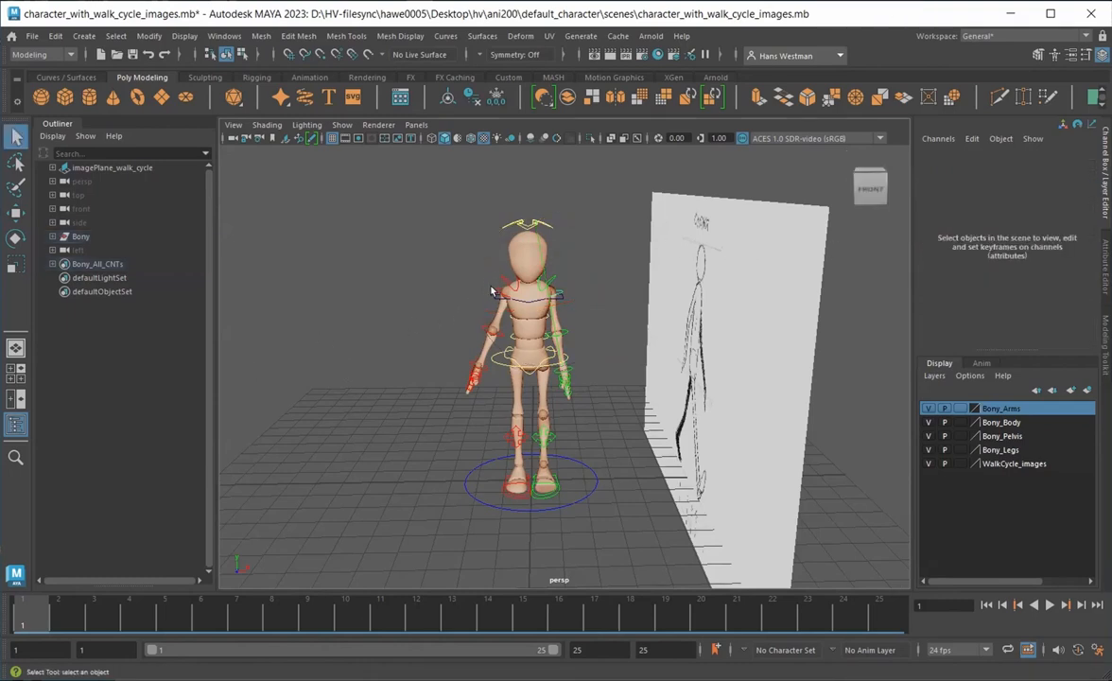
Set the right shoulder control's Z rotation to -80 to match the left arm
{"action": "left_click", "coordinate": [492, 291]}
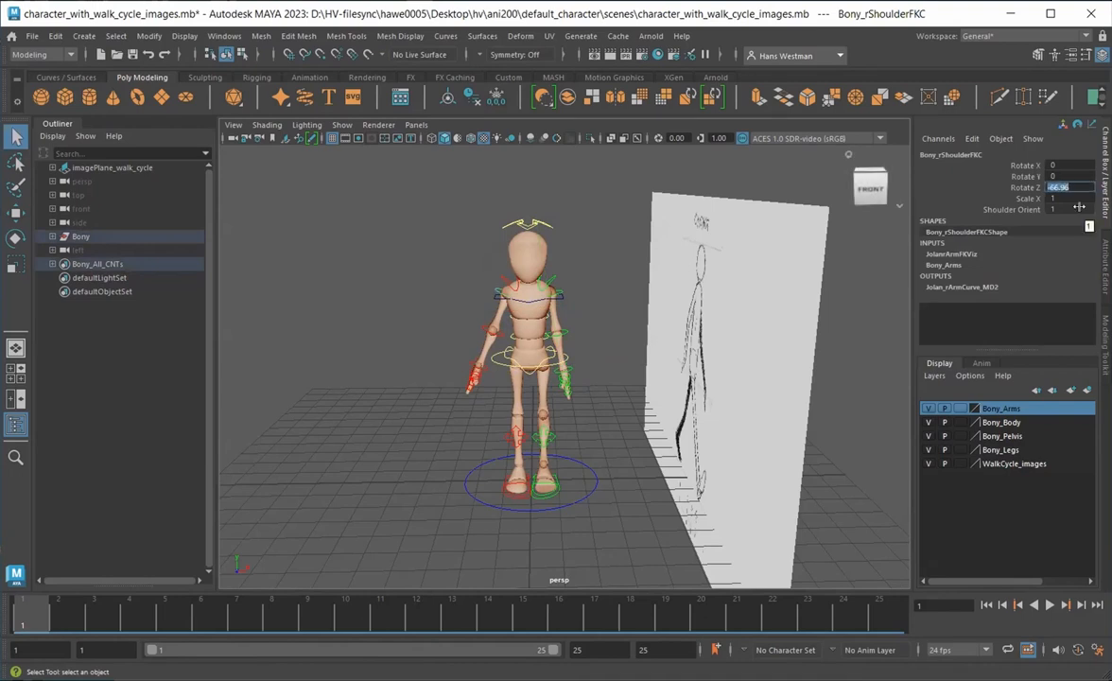
{"action": "type", "text": "-80"}
{"action": "key", "text": "Return"}
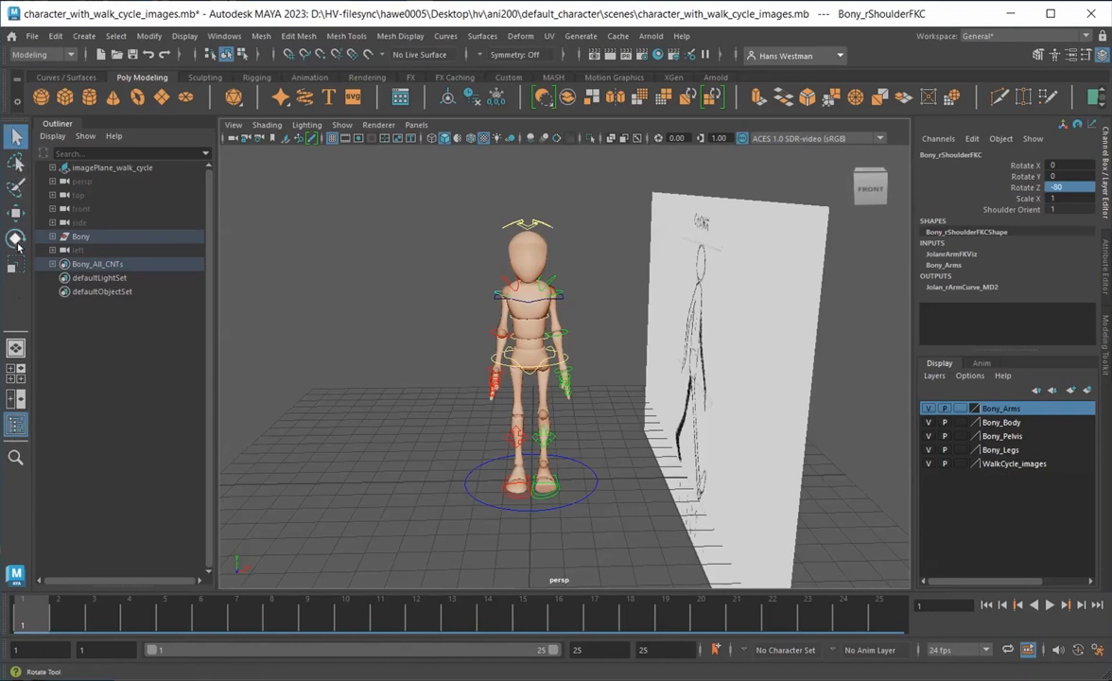
Switch to two side-by-side views and show the left orthographic view beside the perspective view
{"action": "left_click", "coordinate": [15, 398]}
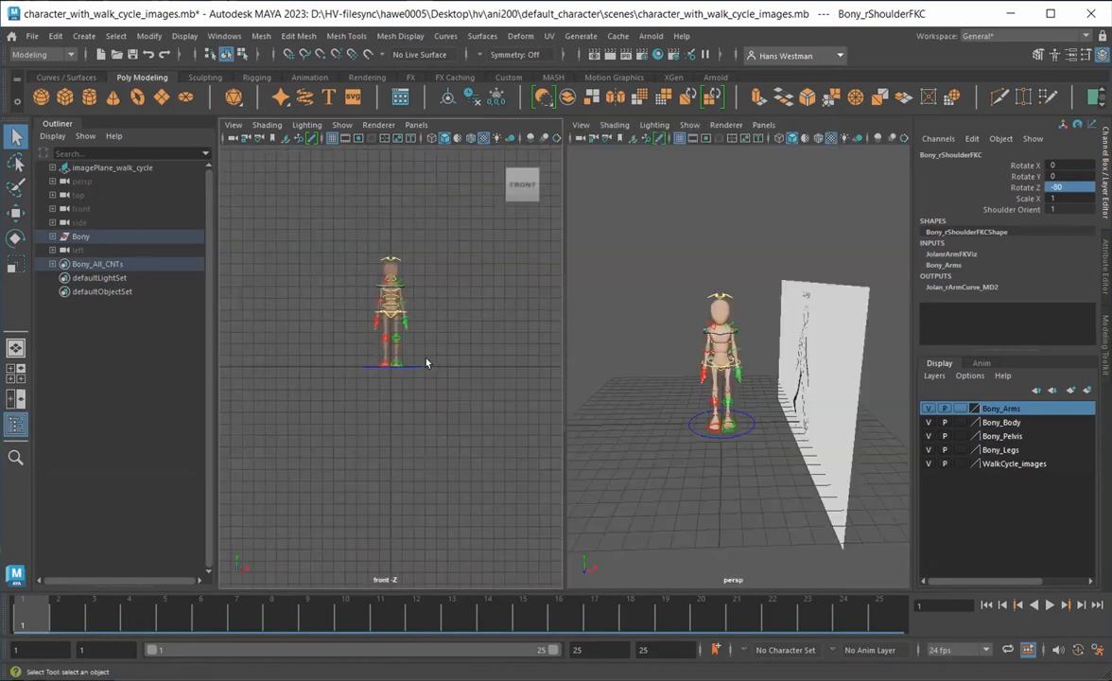
{"action": "key", "text": "space"}
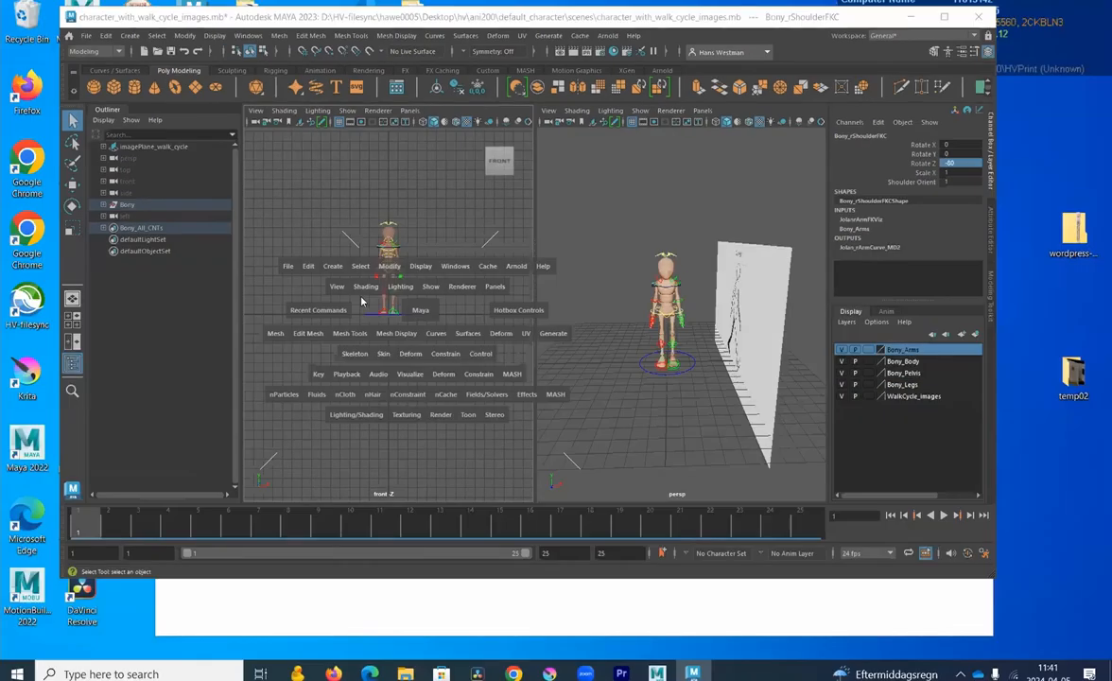
{"action": "left_click", "coordinate": [421, 311]}
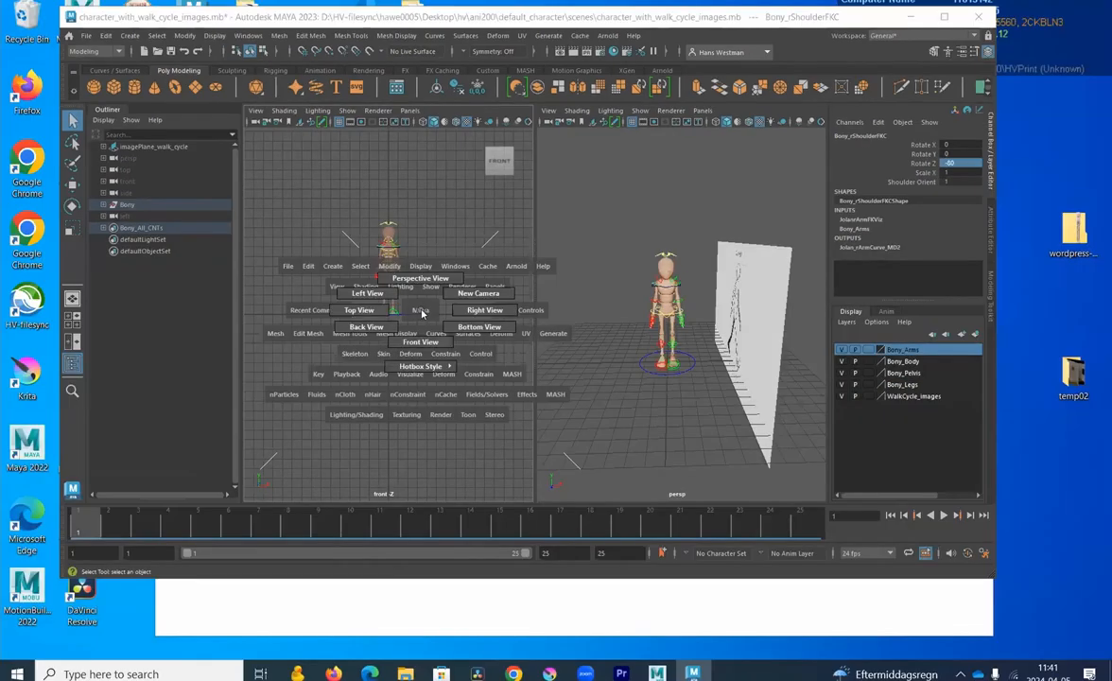
{"action": "left_click", "coordinate": [364, 295]}
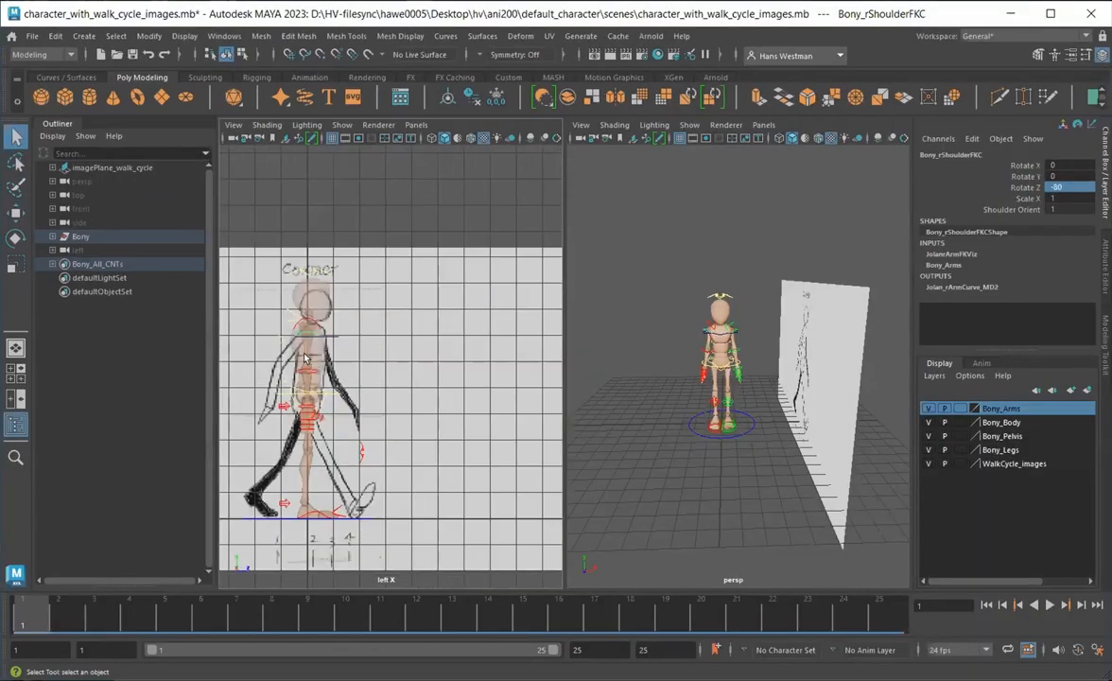
{"action": "middle_click_drag", "start_coordinate": [305, 358], "coordinate": [385, 331], "text": "alt"}
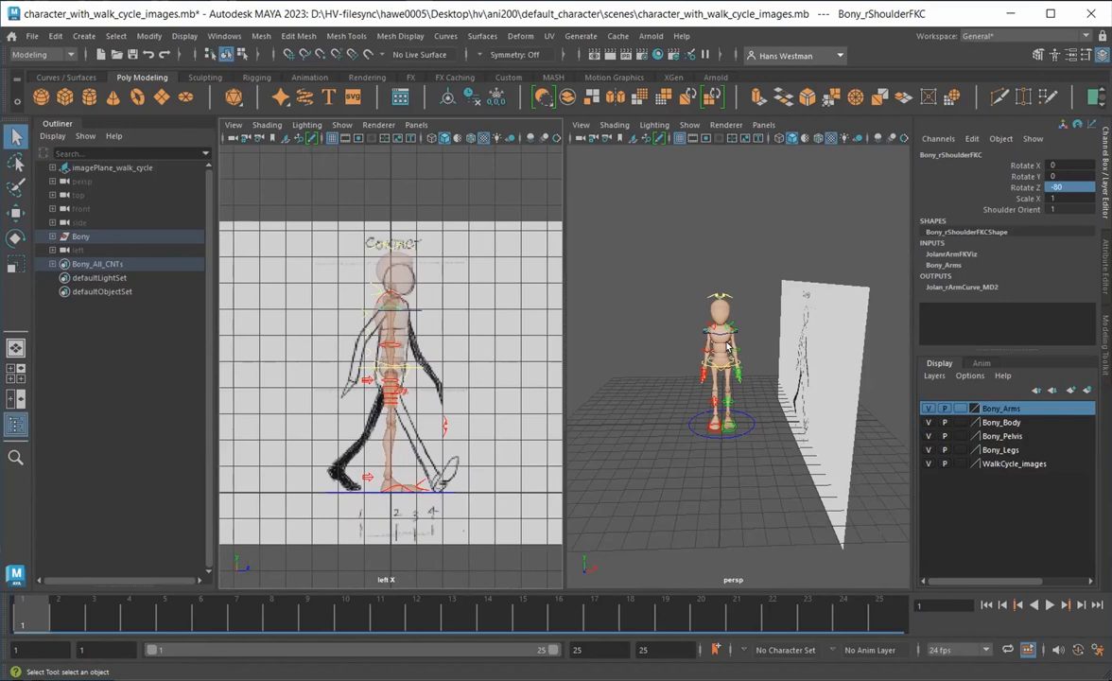
Examine the character's arms against the contact pose drawing in the side and perspective views
{"action": "left_click_drag", "start_coordinate": [726, 348], "coordinate": [724, 357], "text": "alt"}
{"action": "right_click_drag", "start_coordinate": [724, 356], "coordinate": [826, 389], "text": "alt"}
{"action": "left_click_drag", "start_coordinate": [707, 363], "coordinate": [605, 353], "text": "alt"}
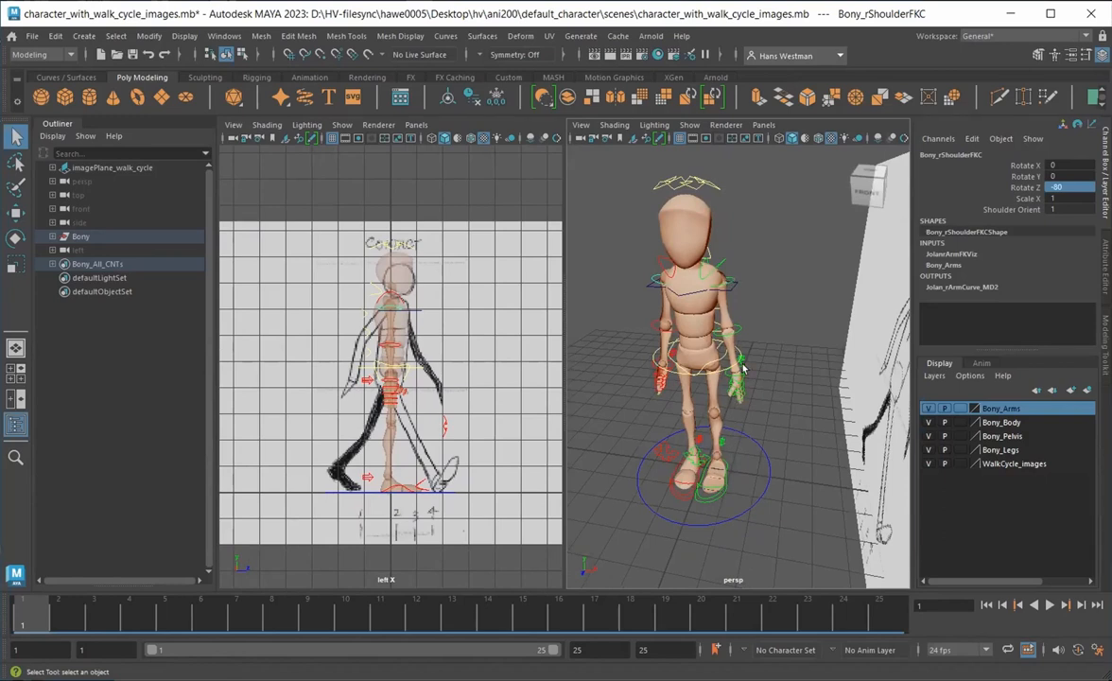
{"action": "left_click_drag", "start_coordinate": [697, 378], "coordinate": [809, 401], "text": "alt"}
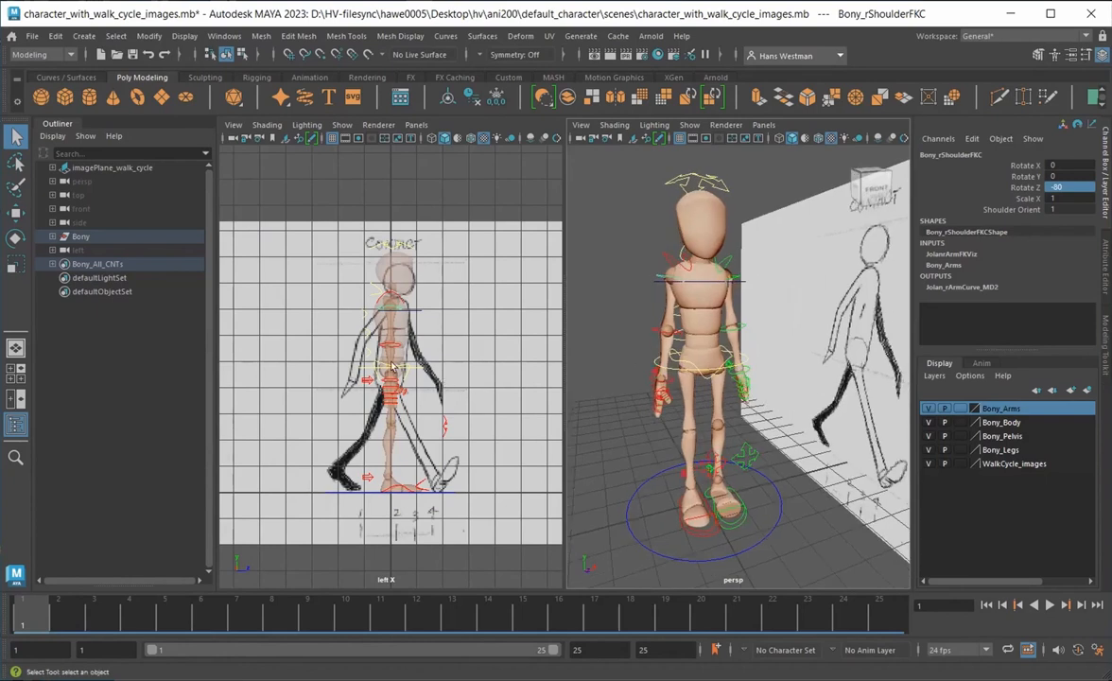
{"action": "scroll", "coordinate": [377, 356], "scroll_direction": "up", "scroll_amount": 3}
{"action": "scroll", "coordinate": [376, 355], "scroll_direction": "down", "scroll_amount": 4}
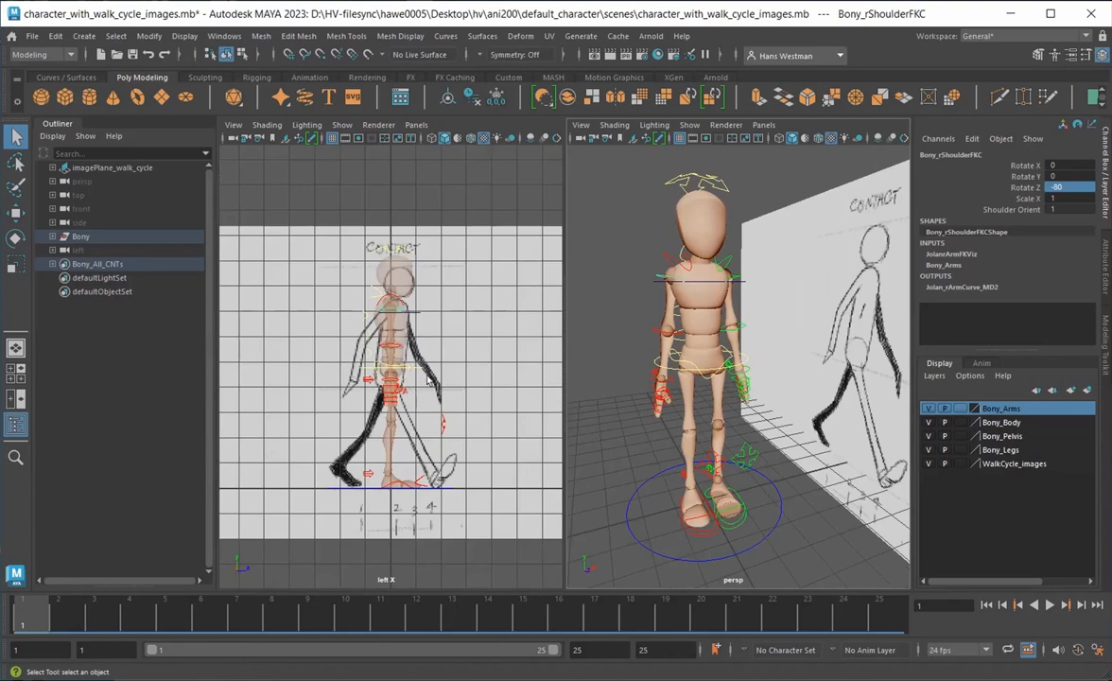
{"action": "scroll", "coordinate": [414, 379], "scroll_direction": "up", "scroll_amount": 2}
{"action": "scroll", "coordinate": [414, 378], "scroll_direction": "up", "scroll_amount": 2}
{"action": "scroll", "coordinate": [411, 346], "scroll_direction": "down", "scroll_amount": 3}
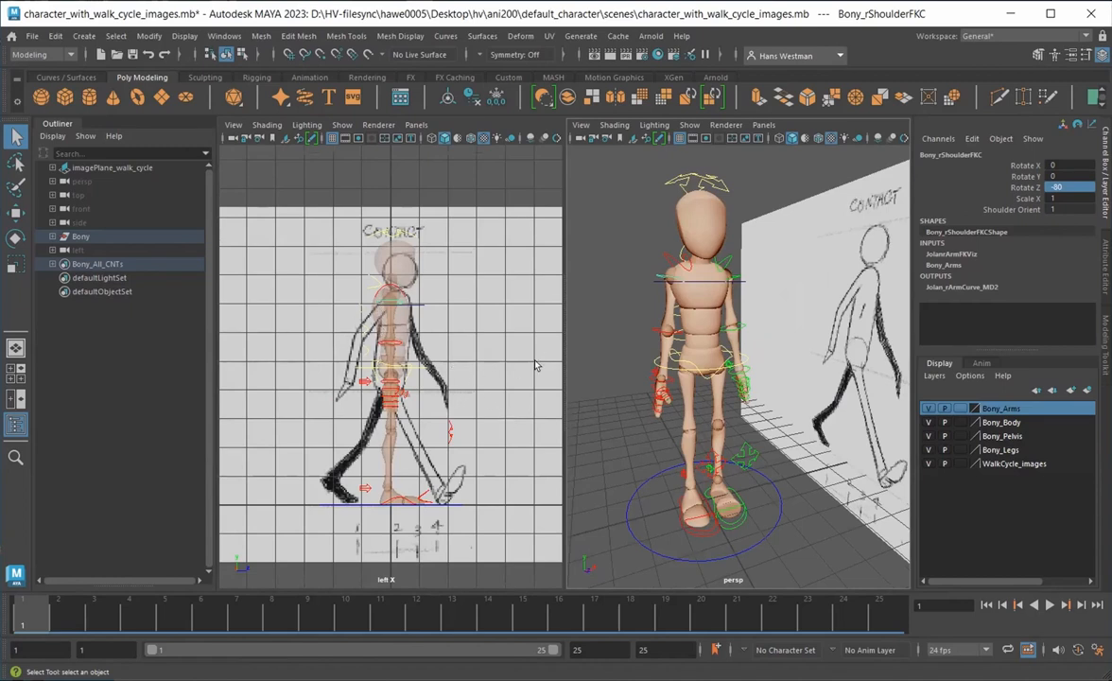
Swing the right arm backward to follow the contact drawing, rotating the right shoulder control to about 38 degrees in Y
{"action": "left_click", "coordinate": [641, 287]}
{"action": "left_click", "coordinate": [658, 274]}
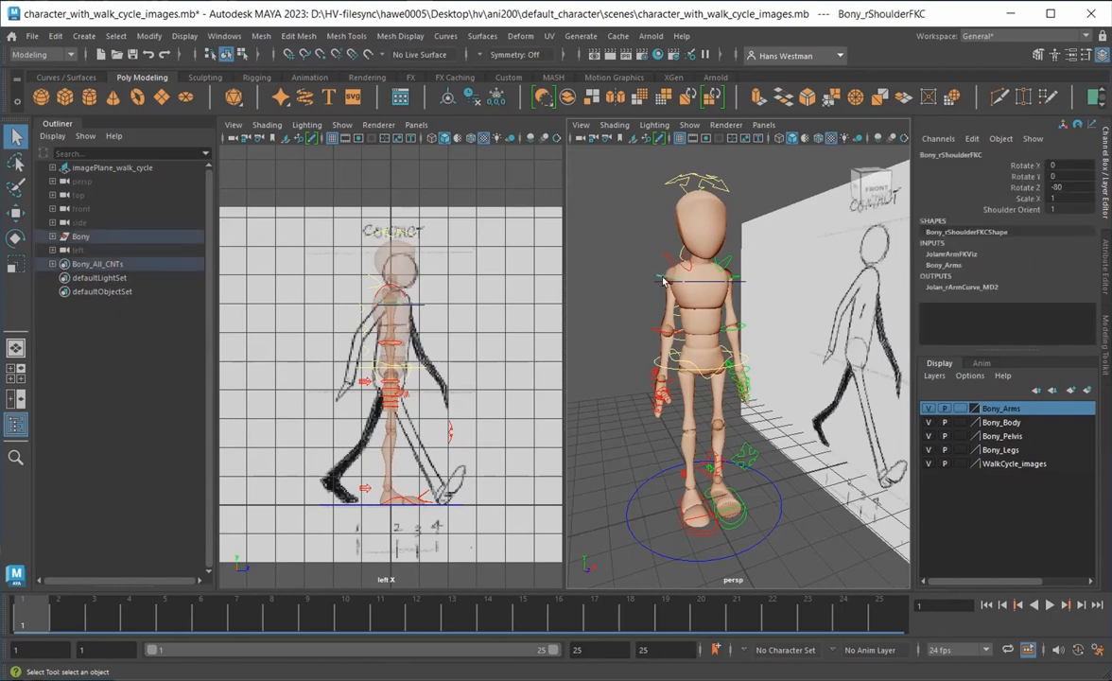
{"action": "left_click", "coordinate": [1028, 176]}
{"action": "key", "text": "e"}
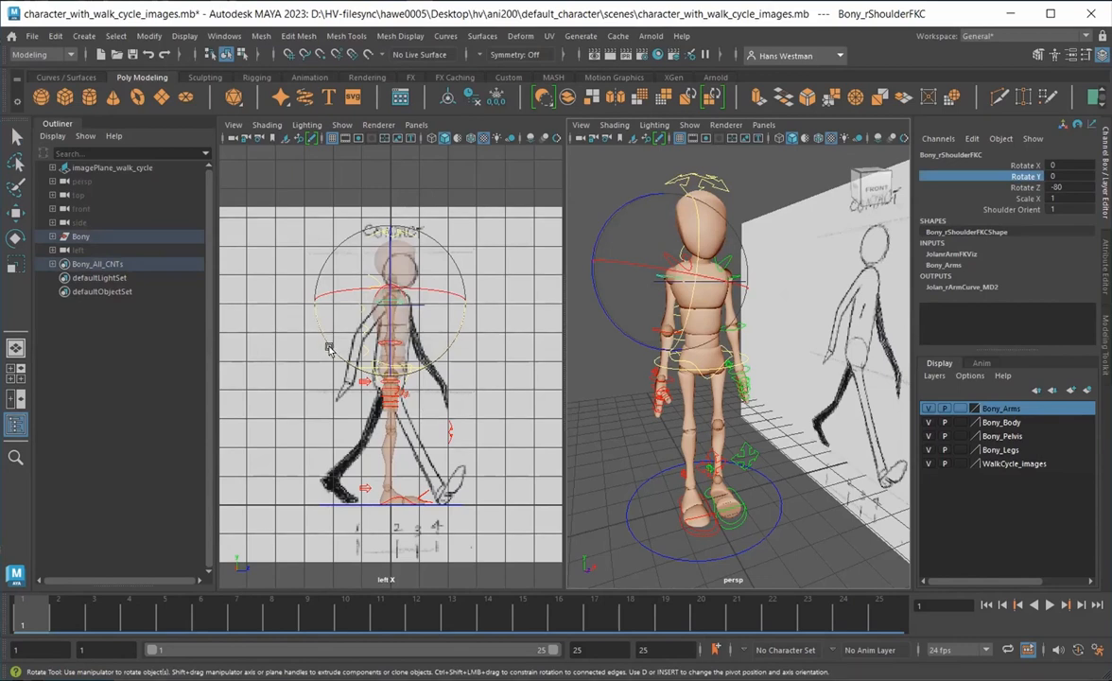
{"action": "left_click_drag", "start_coordinate": [330, 349], "coordinate": [245, 307]}
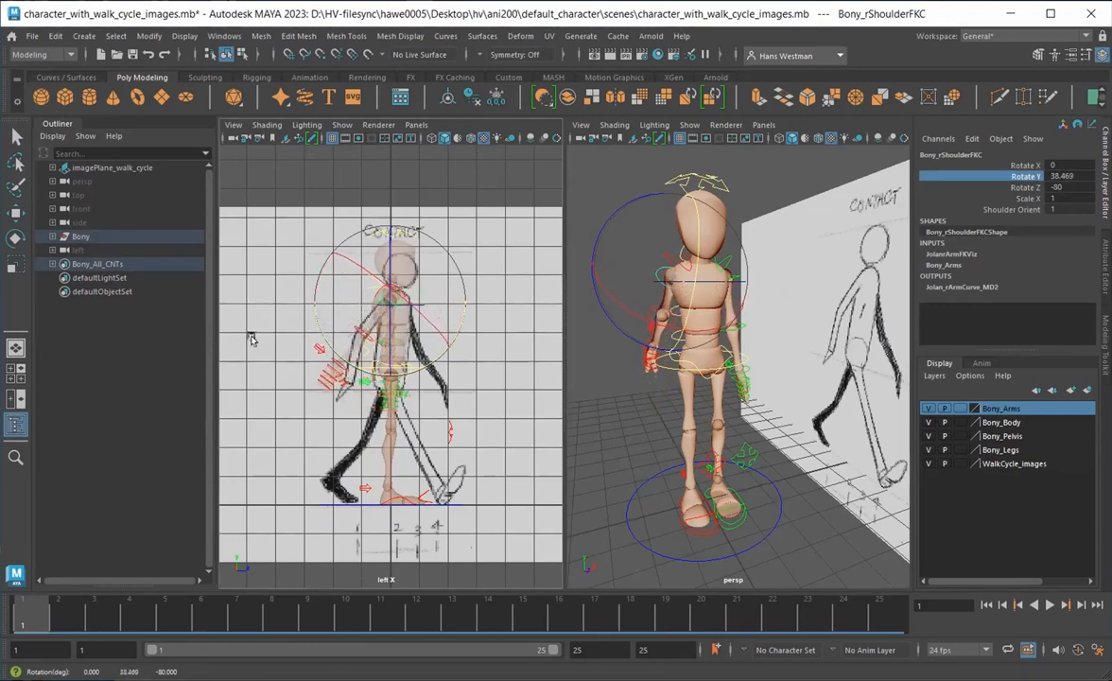
{"action": "key", "text": "q"}
{"action": "left_click", "coordinate": [637, 422]}
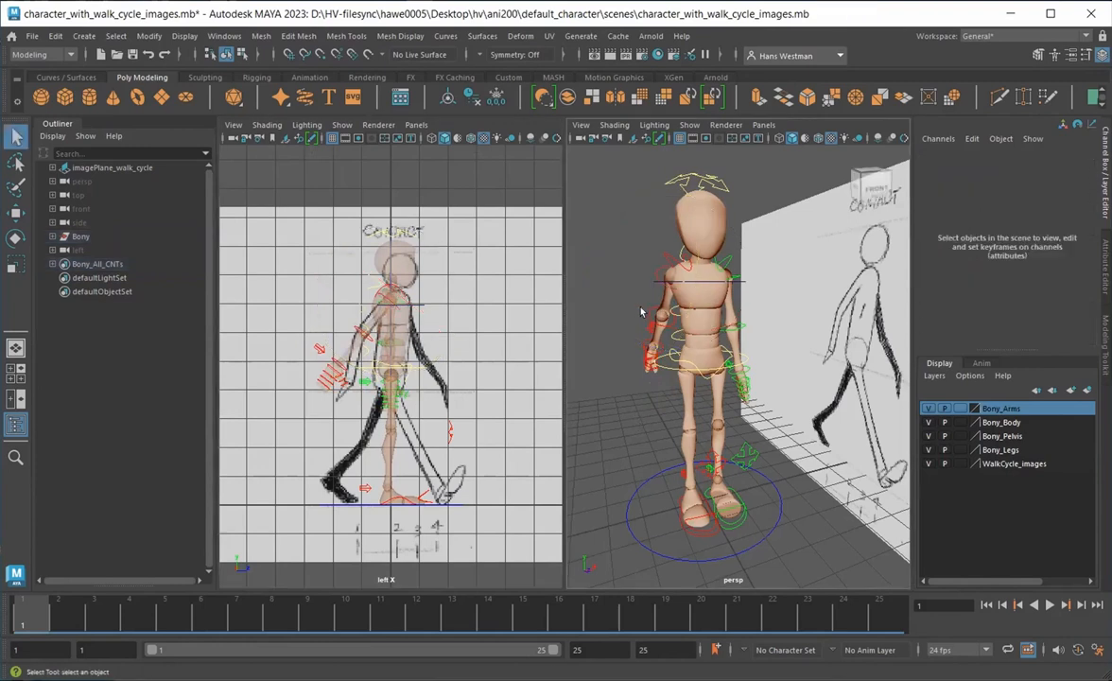
Bend the right elbow to follow the drawn forearm, rotating the right elbow control to about -22 degrees in Y
{"action": "left_click", "coordinate": [648, 312]}
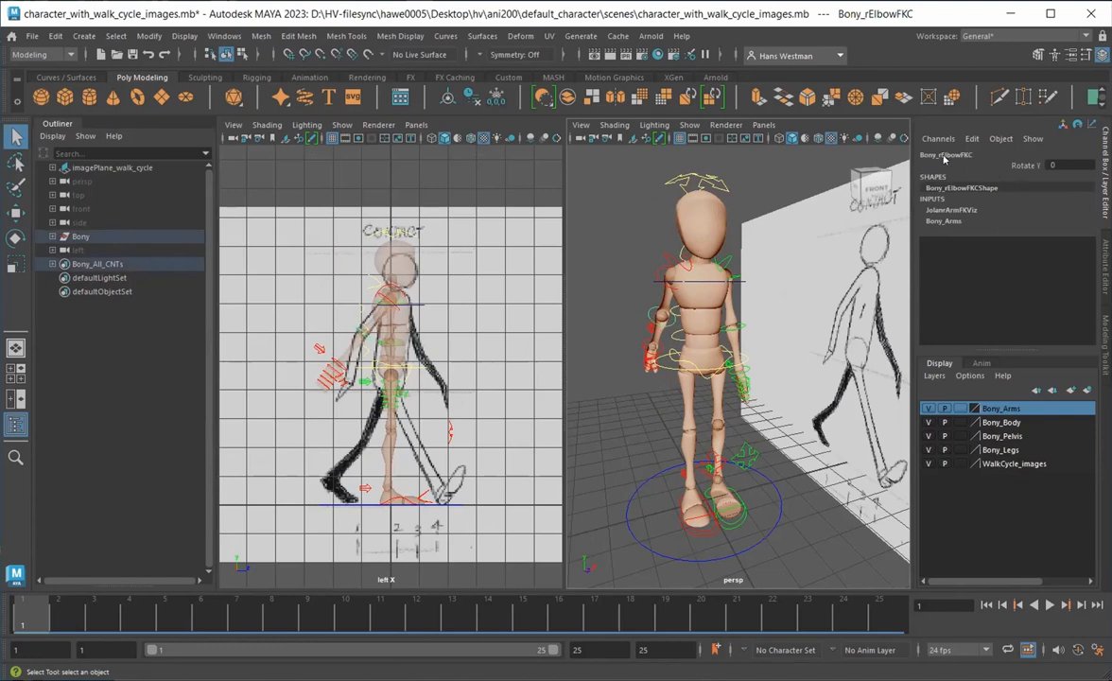
{"action": "left_click", "coordinate": [1022, 166]}
{"action": "key", "text": "e"}
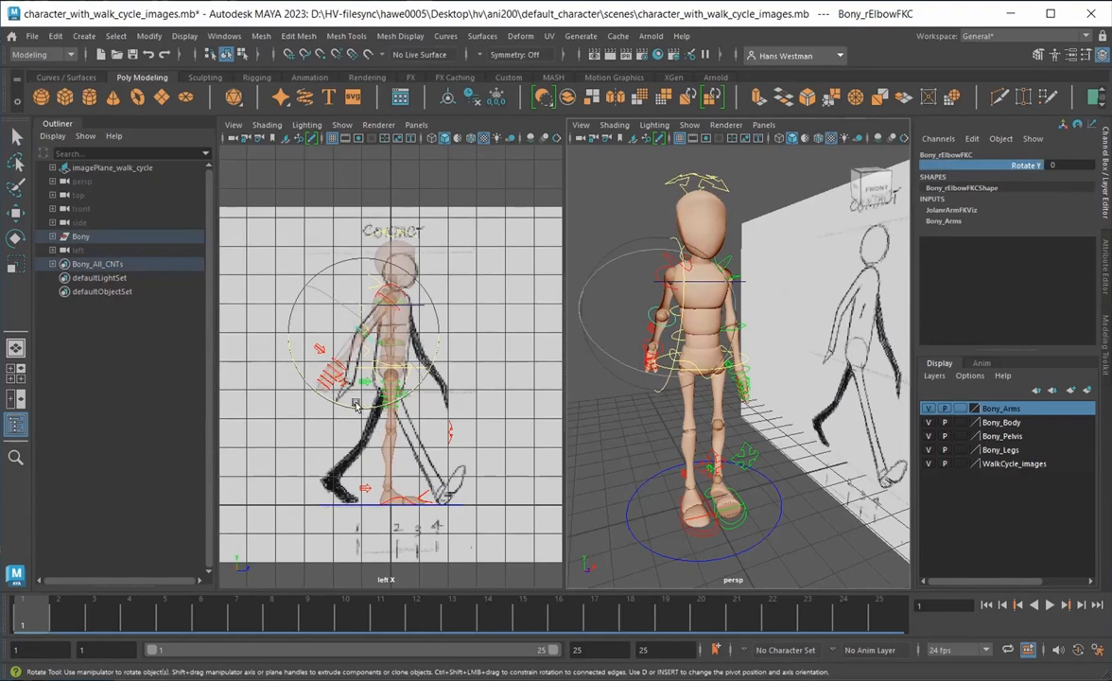
{"action": "middle_click_drag", "start_coordinate": [346, 407], "coordinate": [379, 406]}
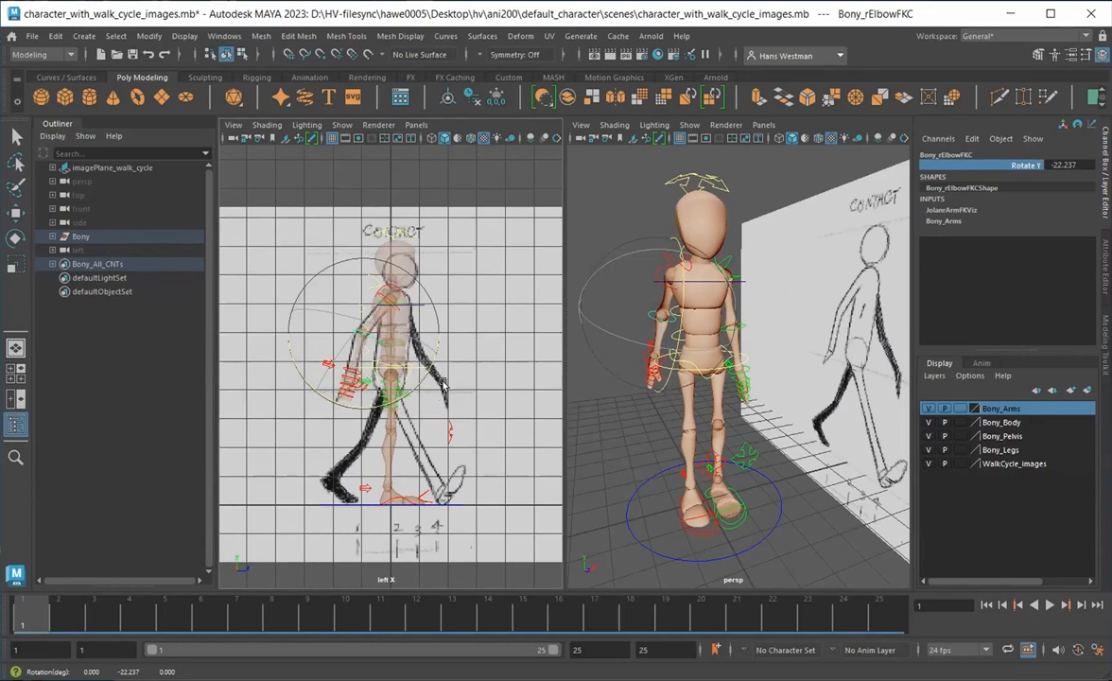
{"action": "mouse_move", "coordinate": [678, 385]}
{"action": "left_mouse_down", "text": "alt"}
{"action": "mouse_move", "coordinate": [565, 388]}
{"action": "mouse_move", "coordinate": [669, 374]}
{"action": "left_mouse_up", "text": "alt"}
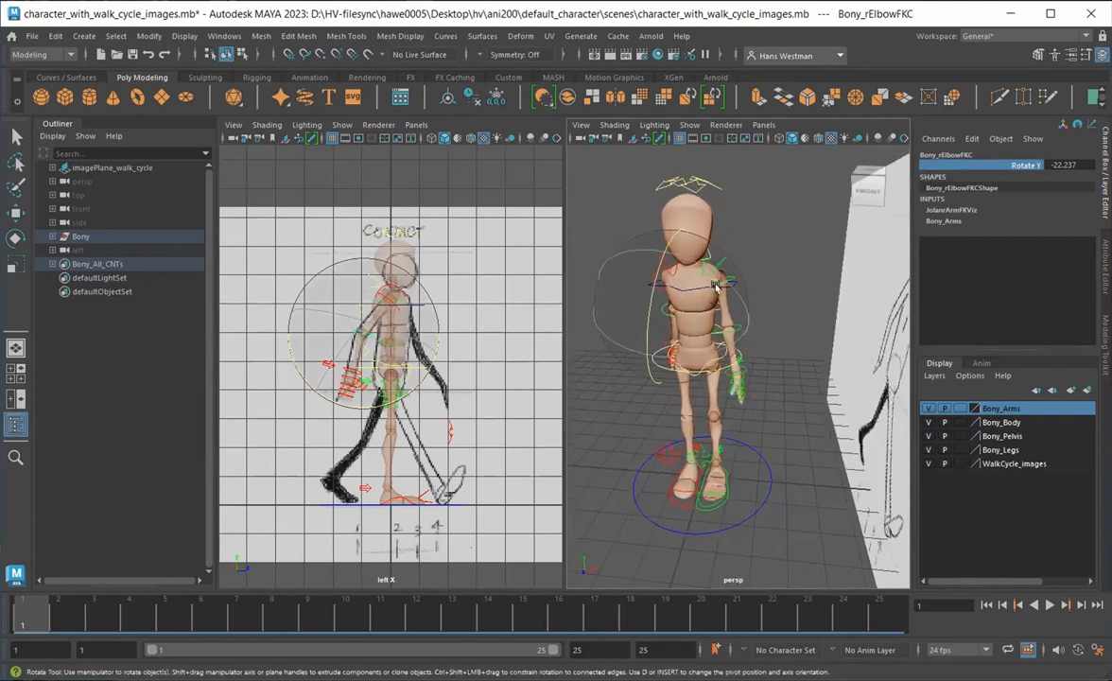
{"action": "key", "text": "q"}
{"action": "left_click", "coordinate": [767, 273]}
Swing the left arm forward along the dark drawn arm, rotating the left shoulder control to about -21 degrees in Y
{"action": "left_click", "coordinate": [733, 276]}
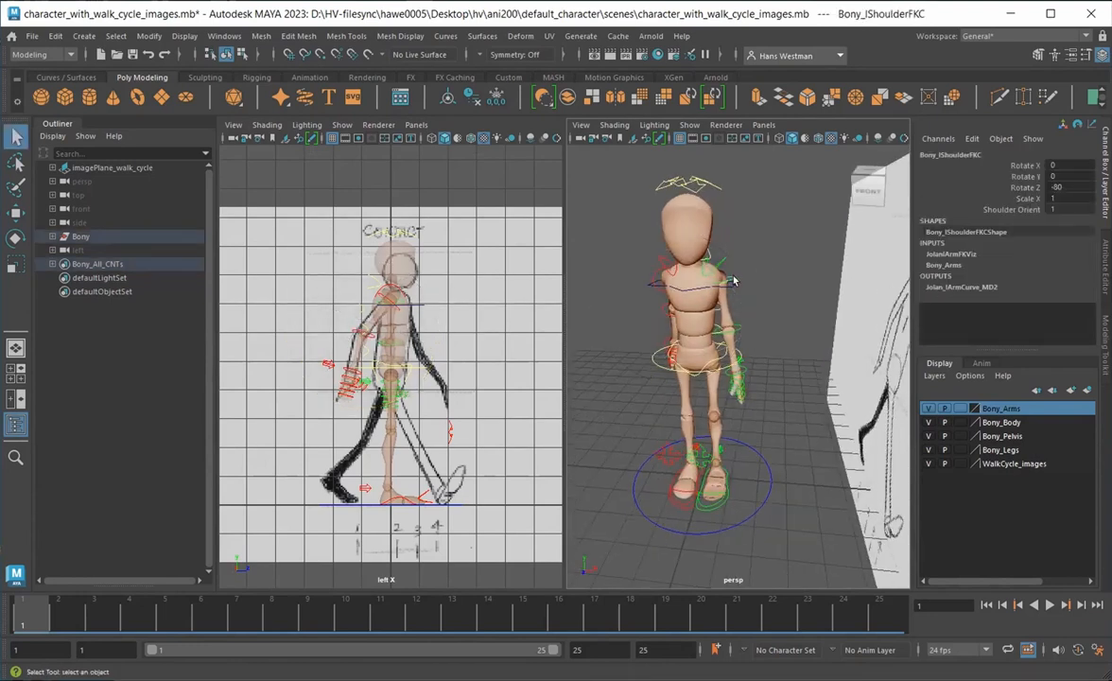
{"action": "left_click", "coordinate": [1024, 177]}
{"action": "key", "text": "e"}
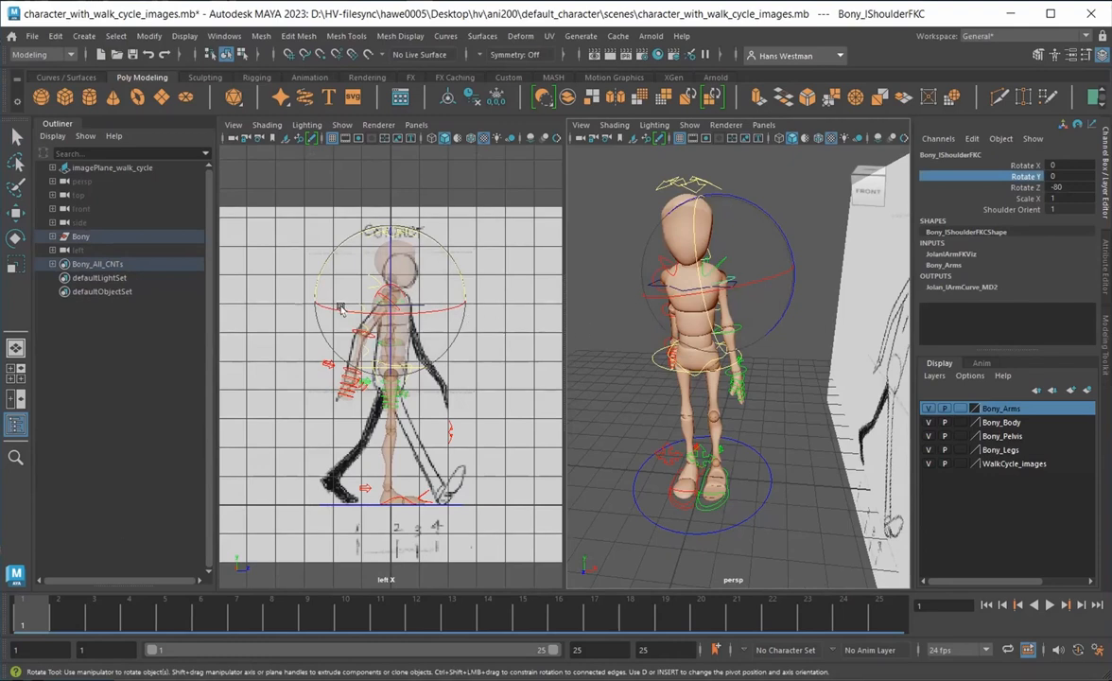
{"action": "left_click_drag", "start_coordinate": [322, 260], "coordinate": [330, 295]}
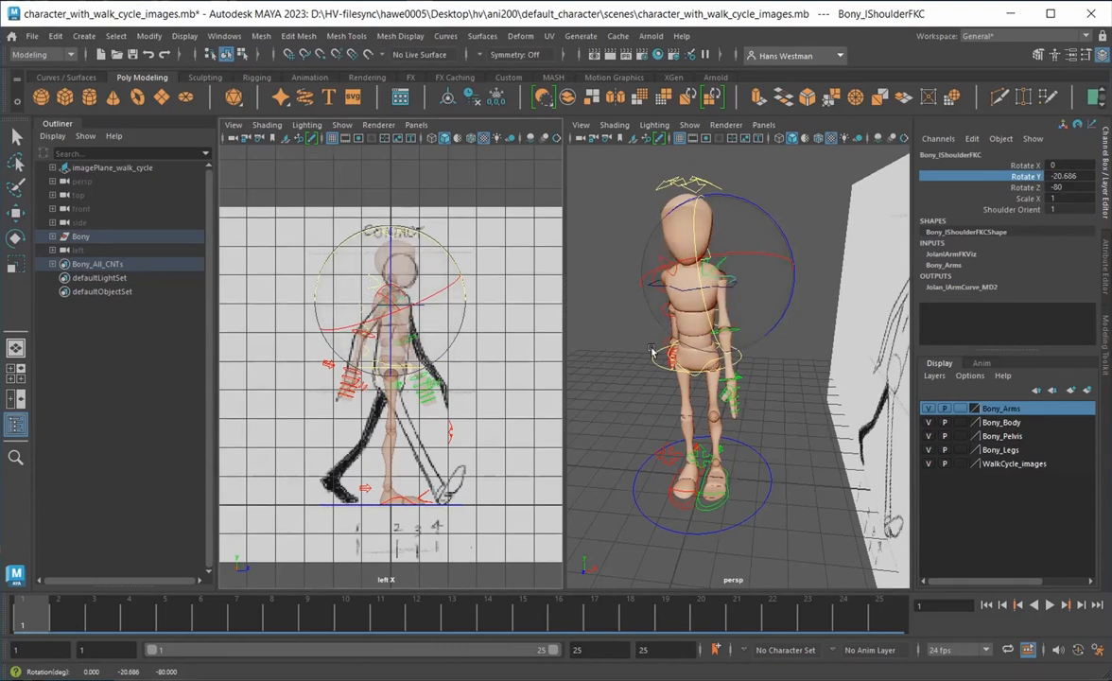
{"action": "key", "text": "q"}
{"action": "left_click", "coordinate": [783, 425]}
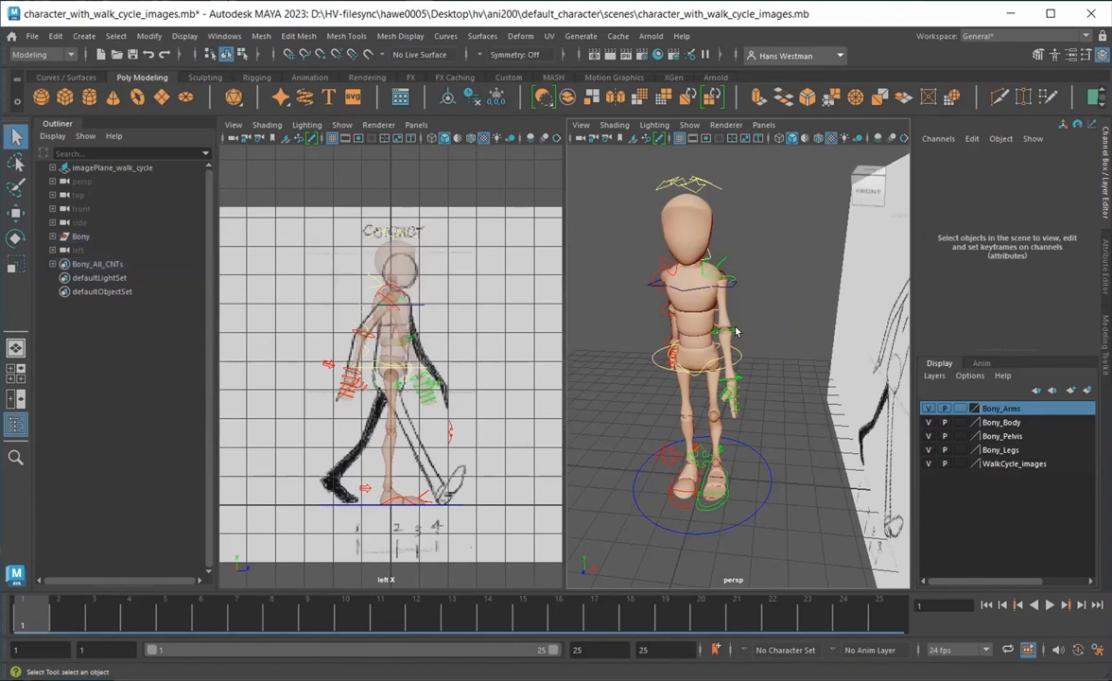
Bend the left elbow to follow the dark drawn forearm, rotating the left elbow control to about -12 degrees in Y
{"action": "left_click", "coordinate": [735, 331]}
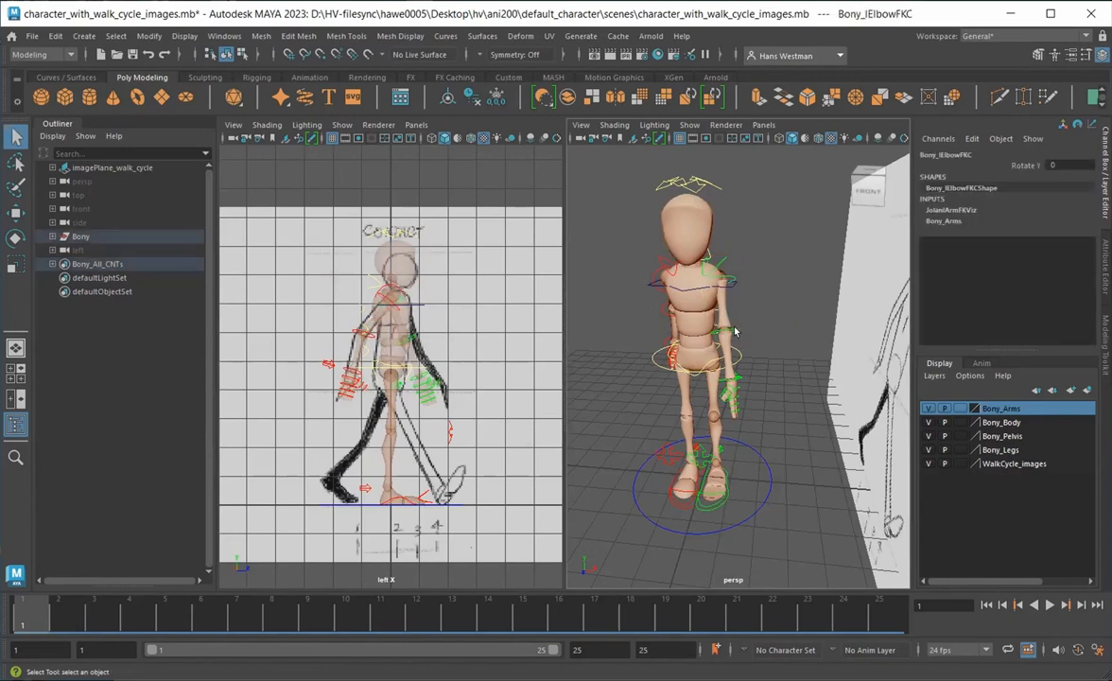
{"action": "left_click", "coordinate": [1023, 165]}
{"action": "key", "text": "e"}
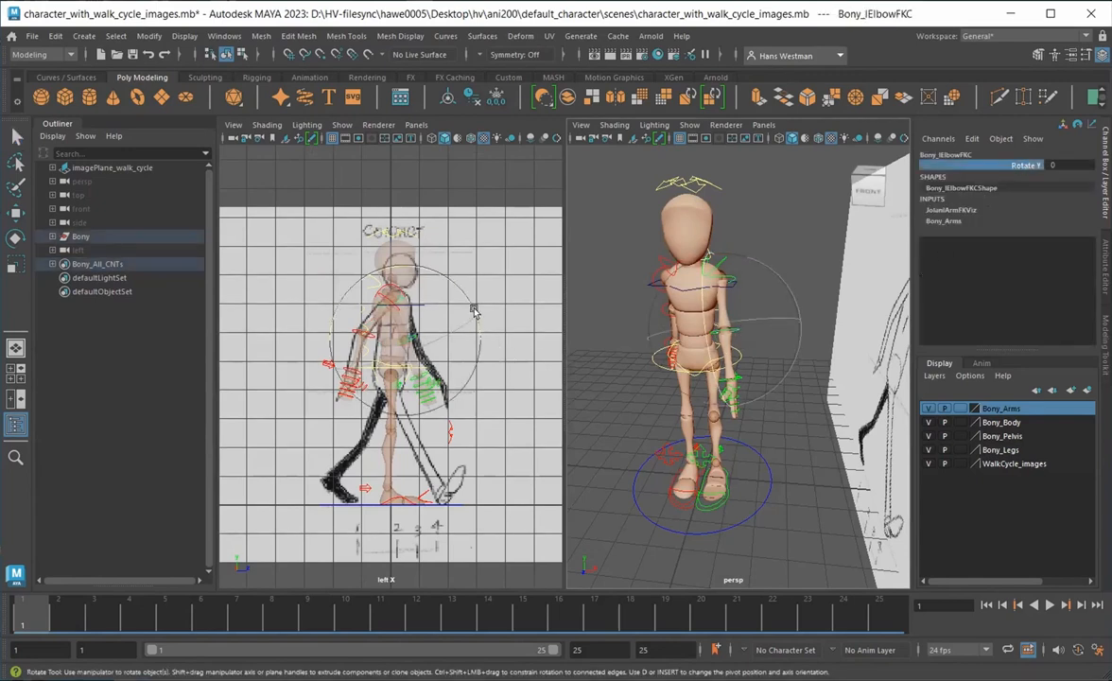
{"action": "left_click_drag", "start_coordinate": [475, 330], "coordinate": [478, 311]}
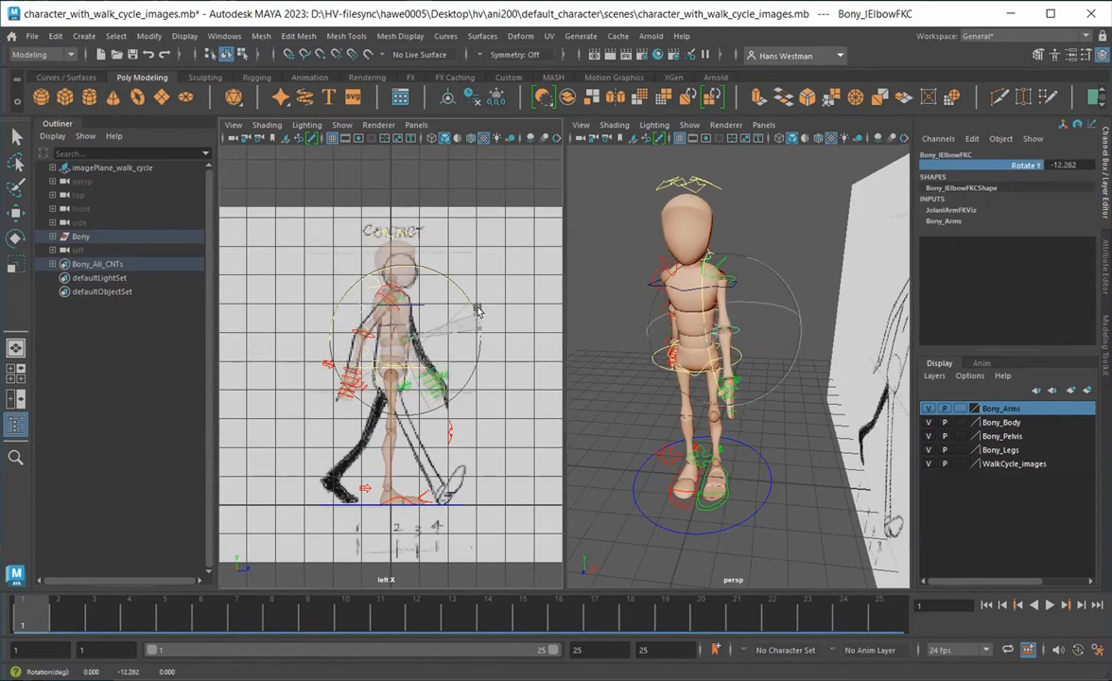
{"action": "left_click", "coordinate": [493, 443]}
{"action": "key", "text": "q"}
{"action": "left_click", "coordinate": [454, 179]}
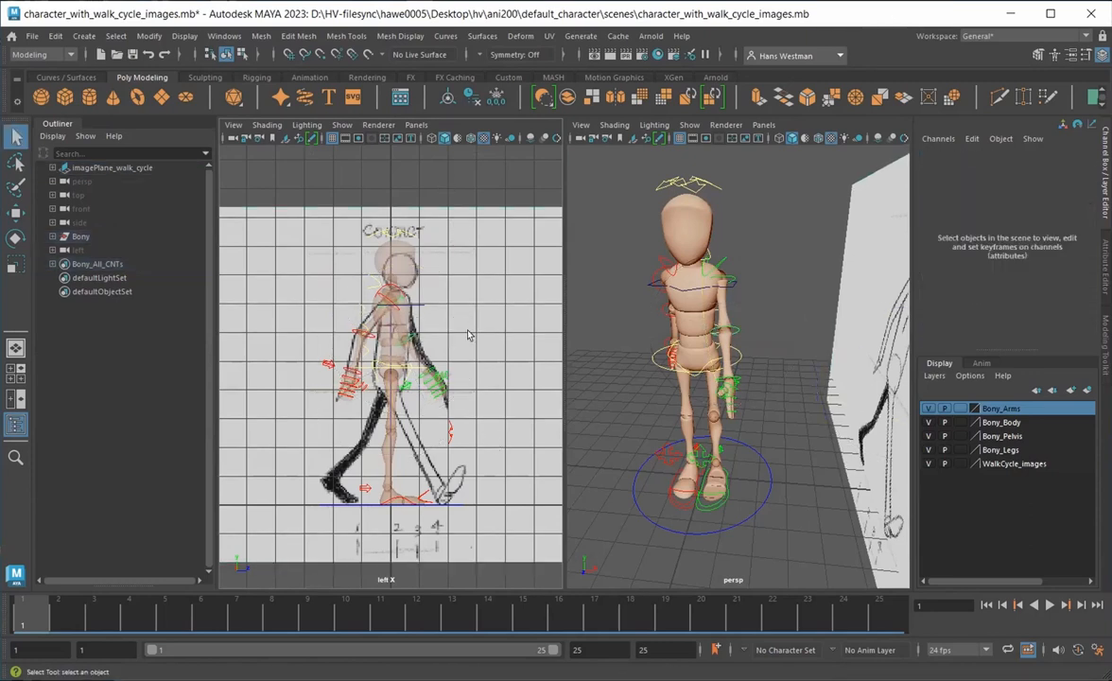
Lower the body to match the drawn hip height, moving the root control to about -0.28 in Translate Y
{"action": "right_click_drag", "start_coordinate": [421, 420], "coordinate": [467, 424], "text": "alt"}
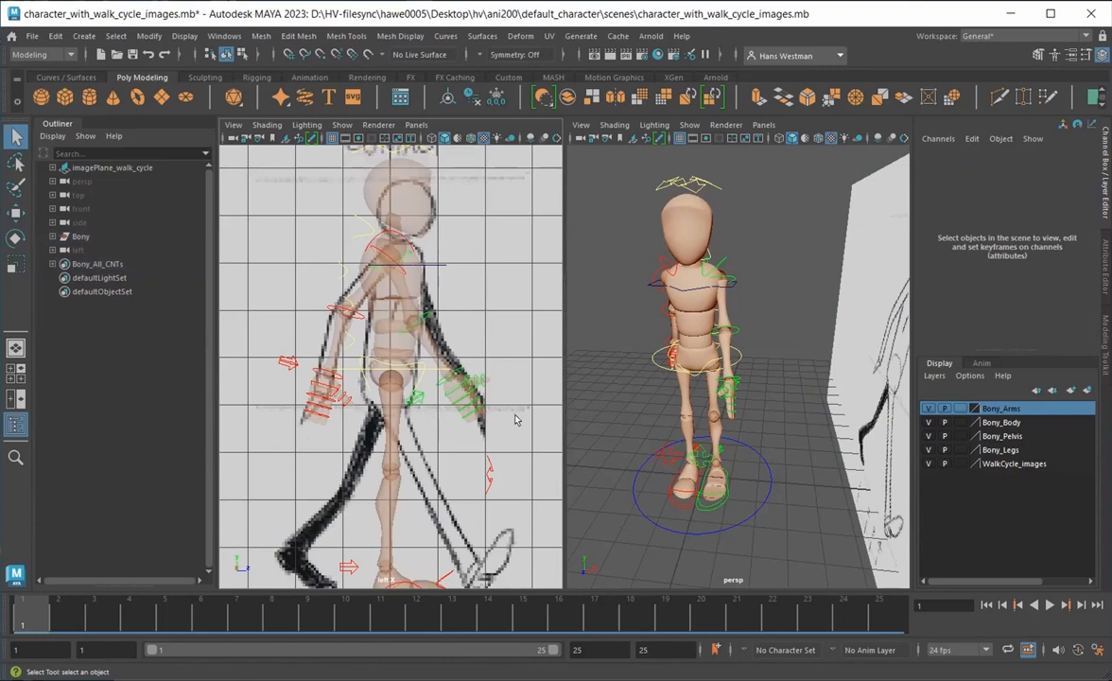
{"action": "left_click", "coordinate": [659, 366]}
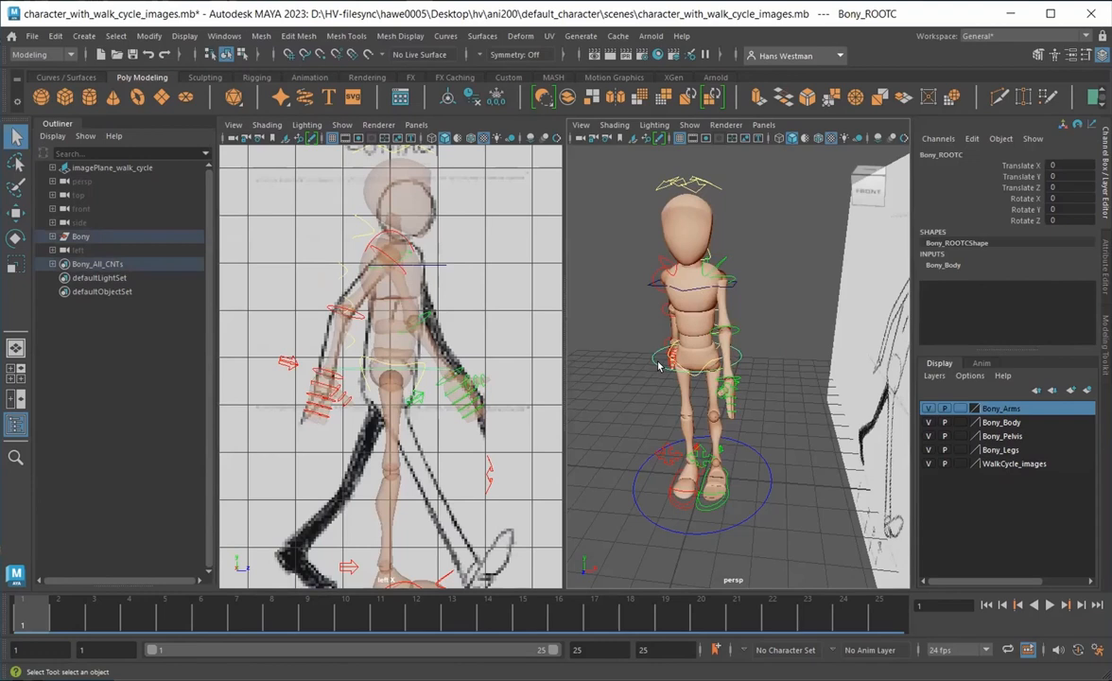
{"action": "left_click", "coordinate": [1022, 179]}
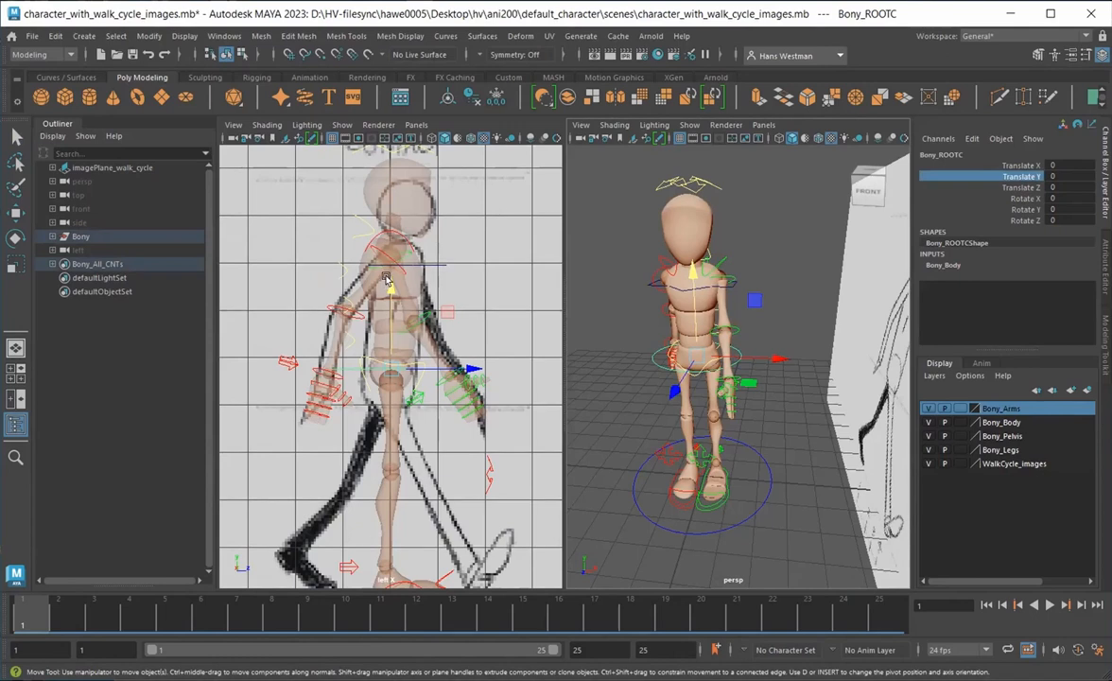
{"action": "left_click_drag", "start_coordinate": [387, 280], "coordinate": [390, 304]}
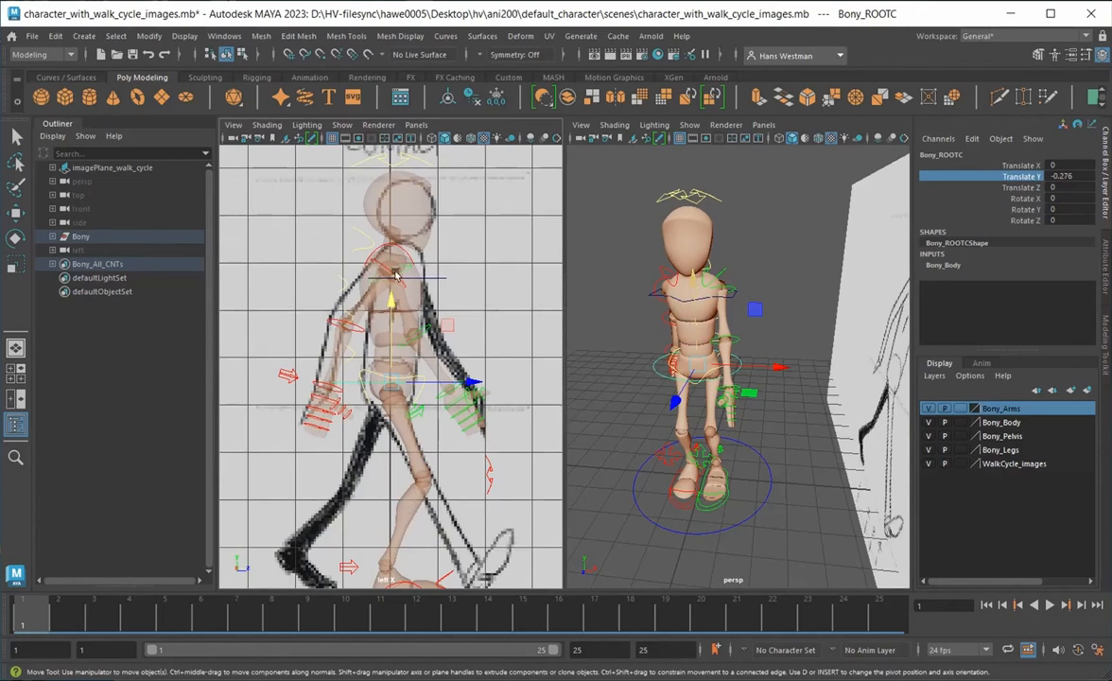
{"action": "key", "text": "q"}
{"action": "left_click", "coordinate": [644, 292]}
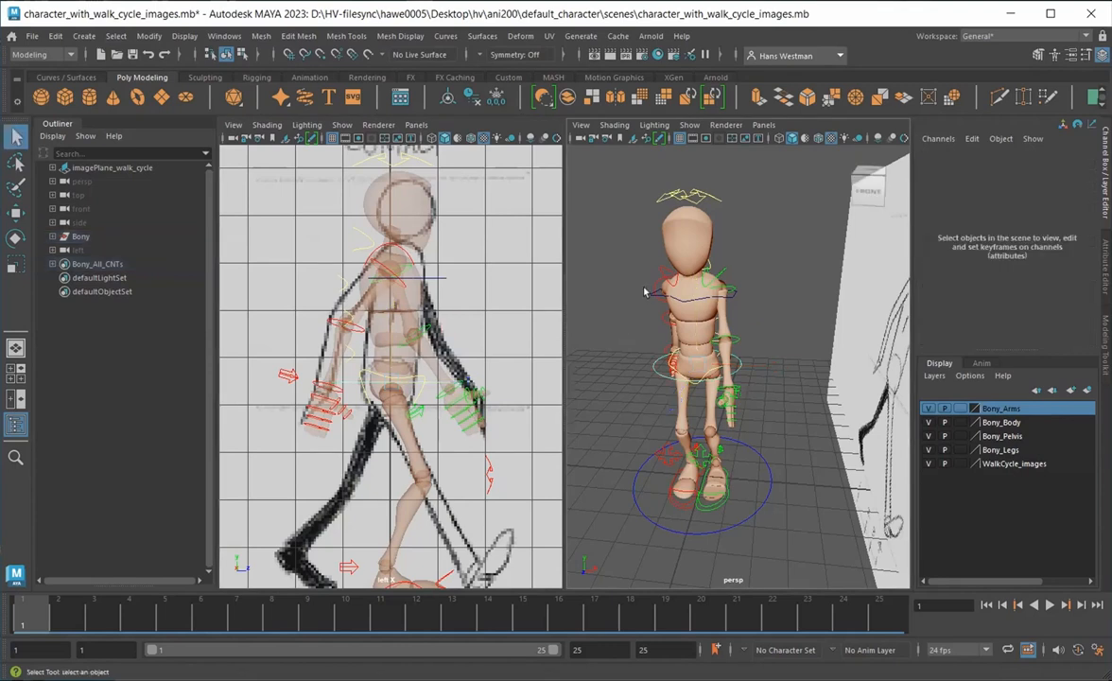
Move the right foot control forward to the drawn front heel, to about -0.06 in Translate Y and -1.71 in Translate Z
{"action": "left_click", "coordinate": [656, 285]}
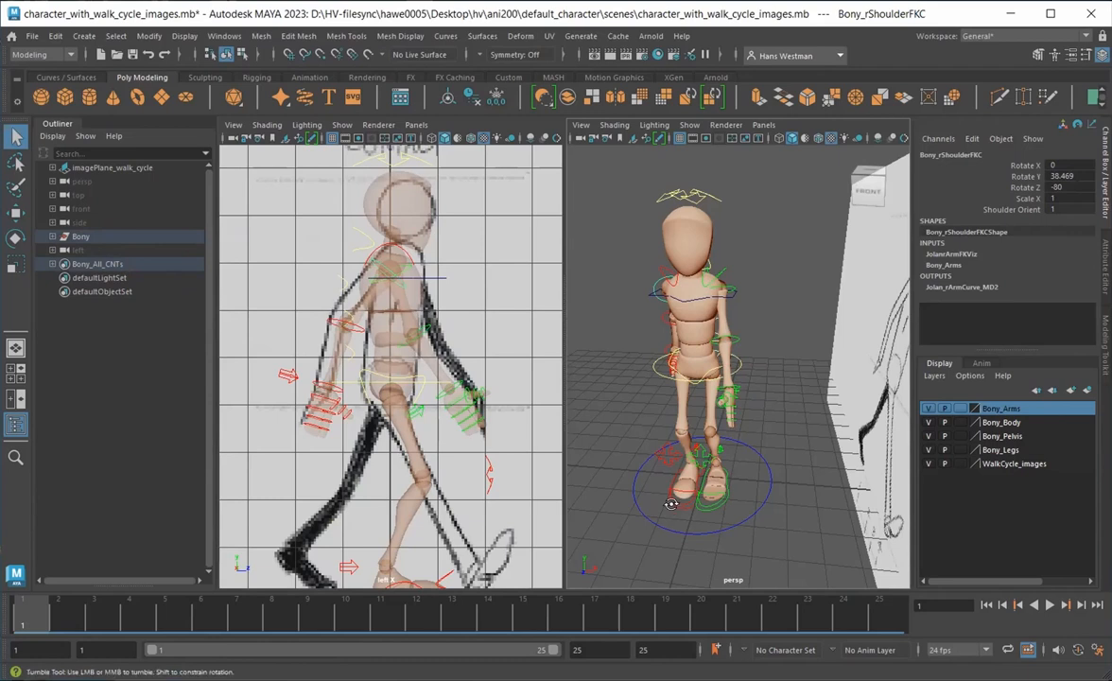
{"action": "scroll", "coordinate": [677, 492], "scroll_direction": "up", "scroll_amount": 5}
{"action": "left_click_drag", "start_coordinate": [641, 469], "coordinate": [684, 497], "text": "alt"}
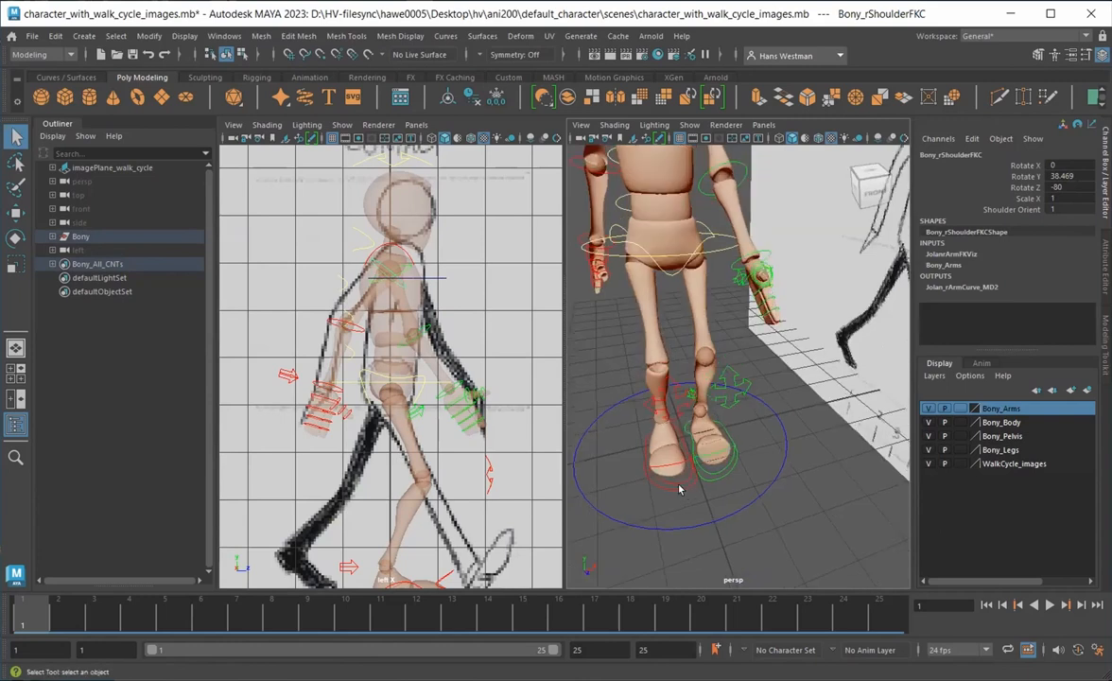
{"action": "left_click", "coordinate": [678, 488]}
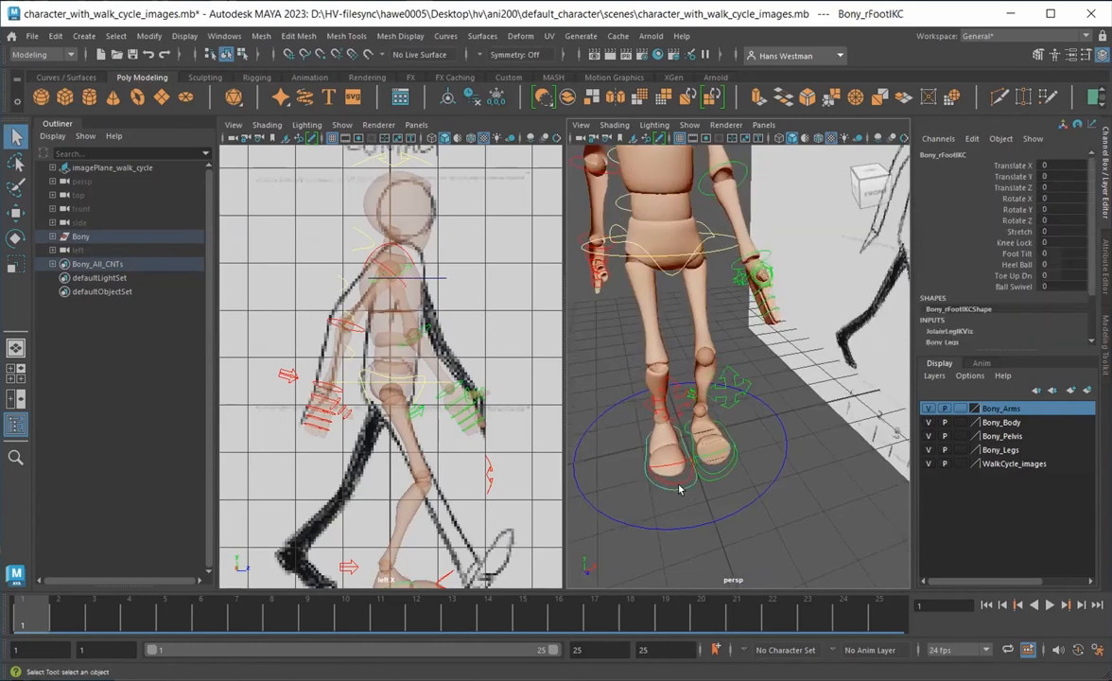
{"action": "right_click_drag", "start_coordinate": [648, 511], "coordinate": [594, 501], "text": "alt"}
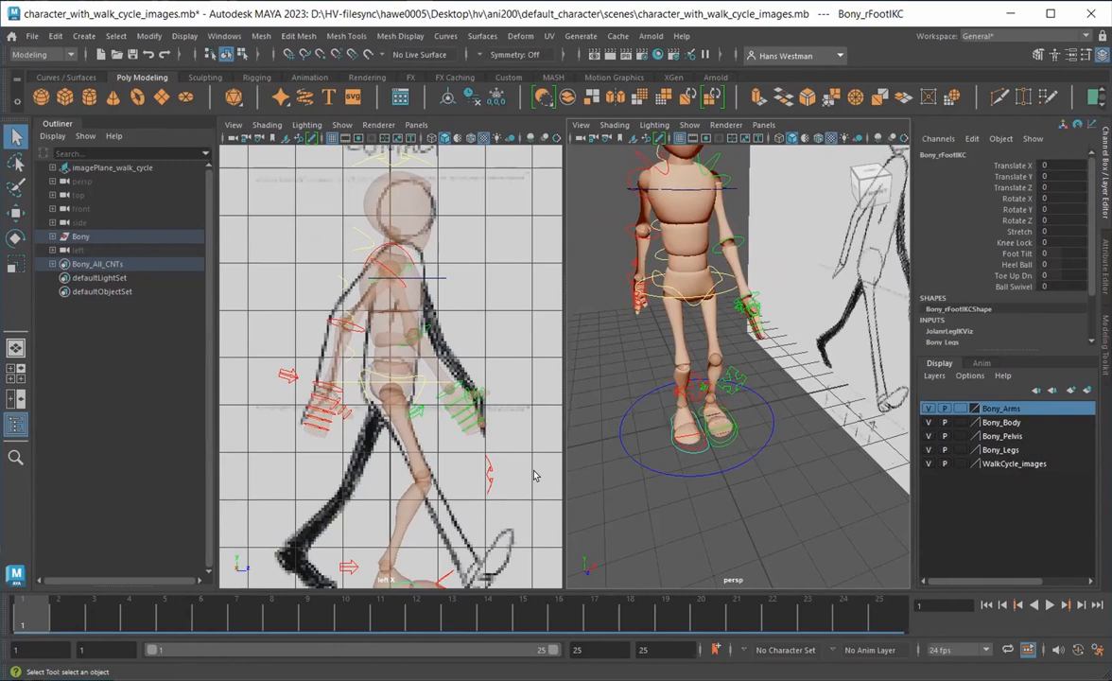
{"action": "key", "text": "w"}
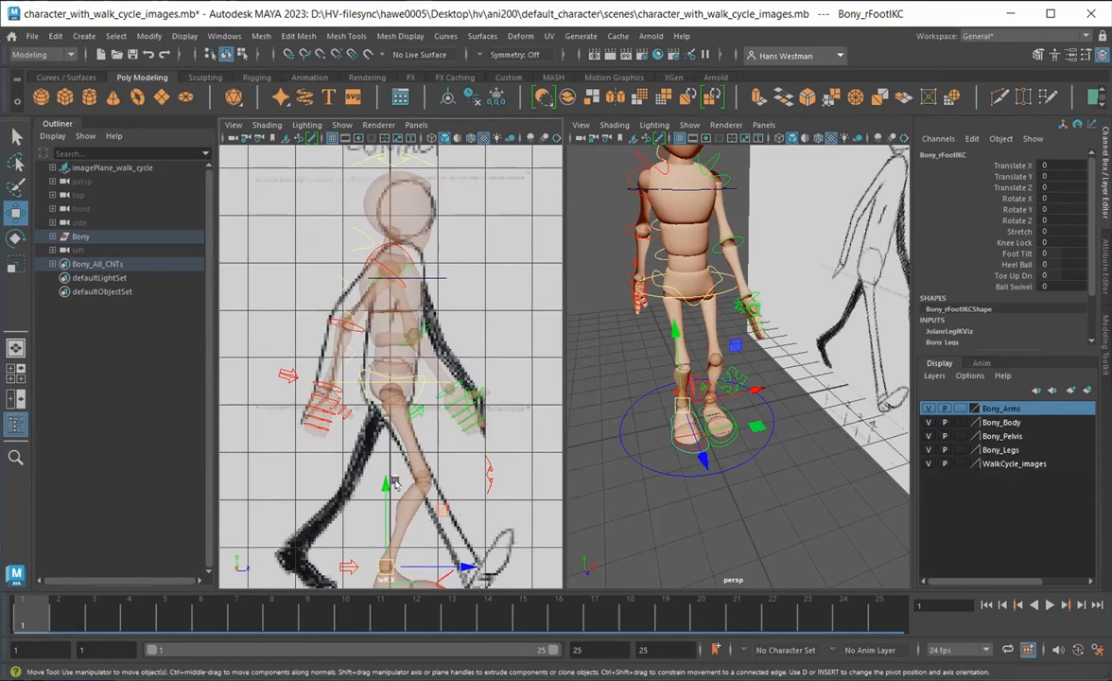
{"action": "left_click_drag", "start_coordinate": [439, 512], "coordinate": [521, 507]}
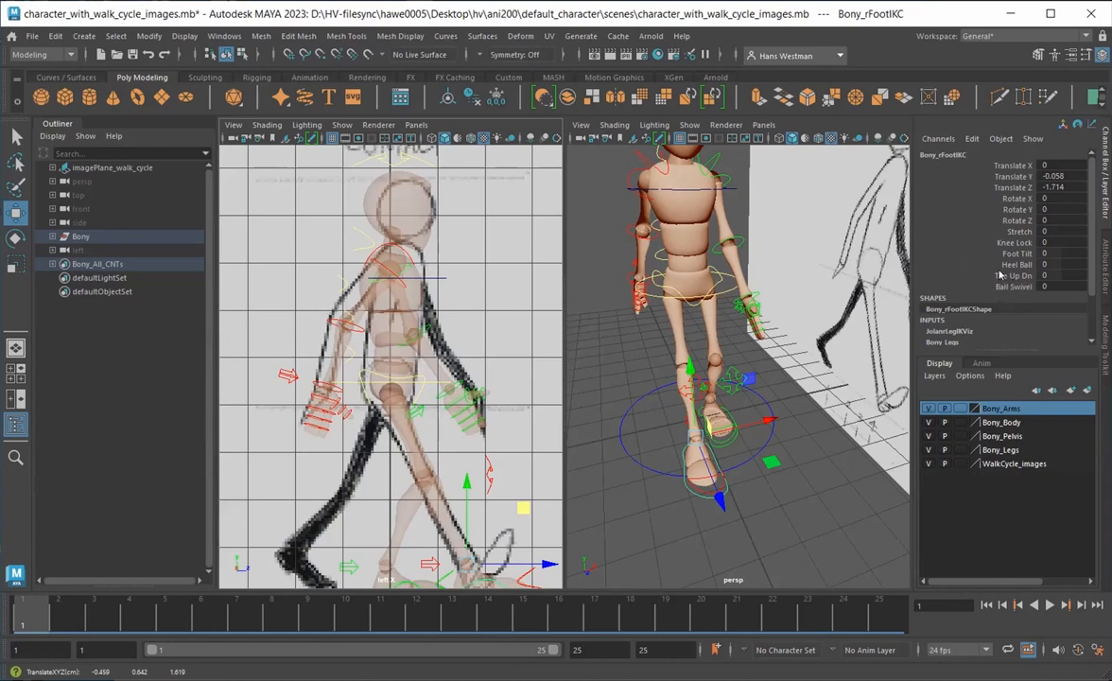
Set the right foot's Heel Ball to -5 and realign the foot with the drawn heel, about 0.03 in Y and -2.22 in Z
{"action": "left_click", "coordinate": [1017, 265]}
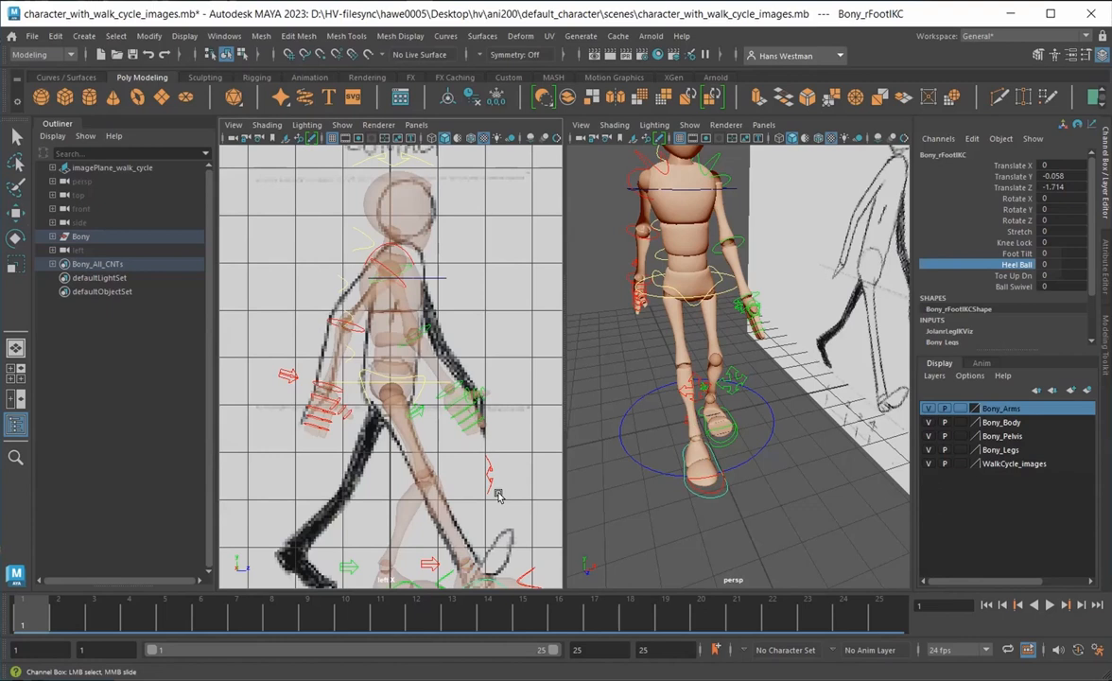
{"action": "middle_click_drag", "start_coordinate": [499, 490], "coordinate": [471, 503]}
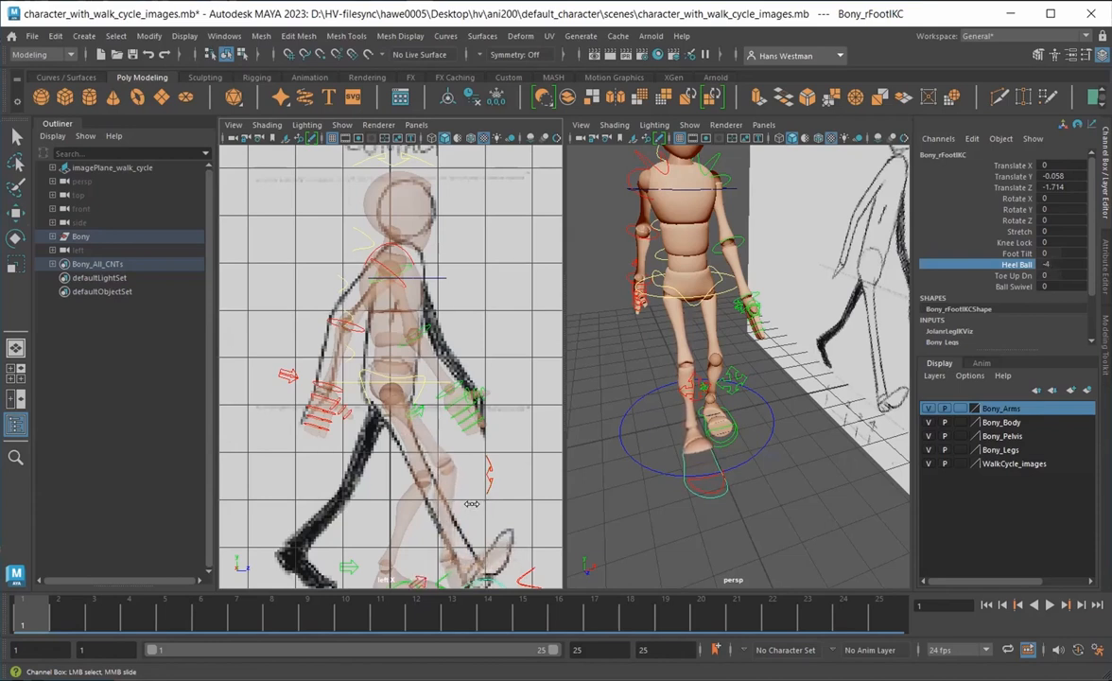
{"action": "middle_click_drag", "start_coordinate": [470, 505], "coordinate": [464, 506]}
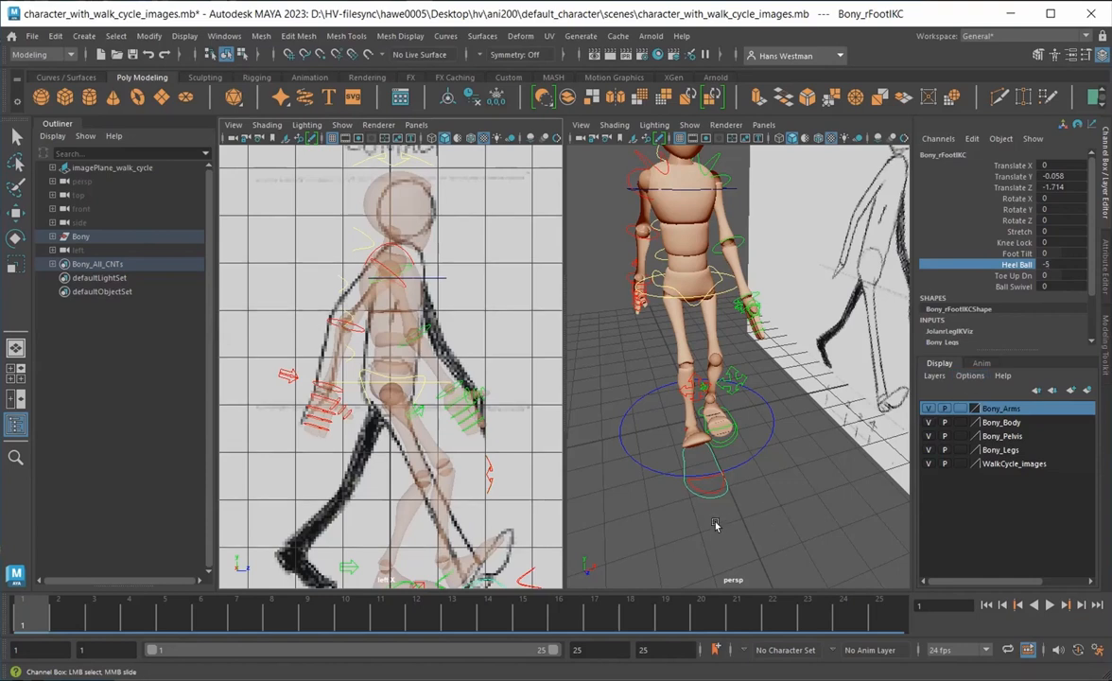
{"action": "key", "text": "w"}
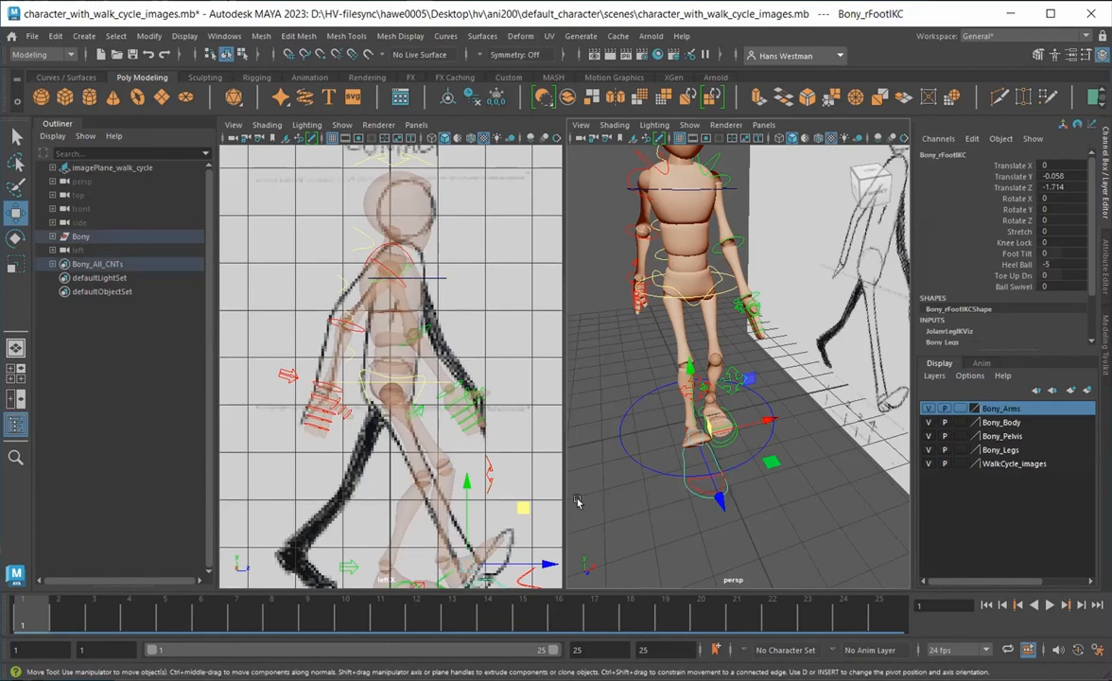
{"action": "left_click_drag", "start_coordinate": [521, 512], "coordinate": [543, 513]}
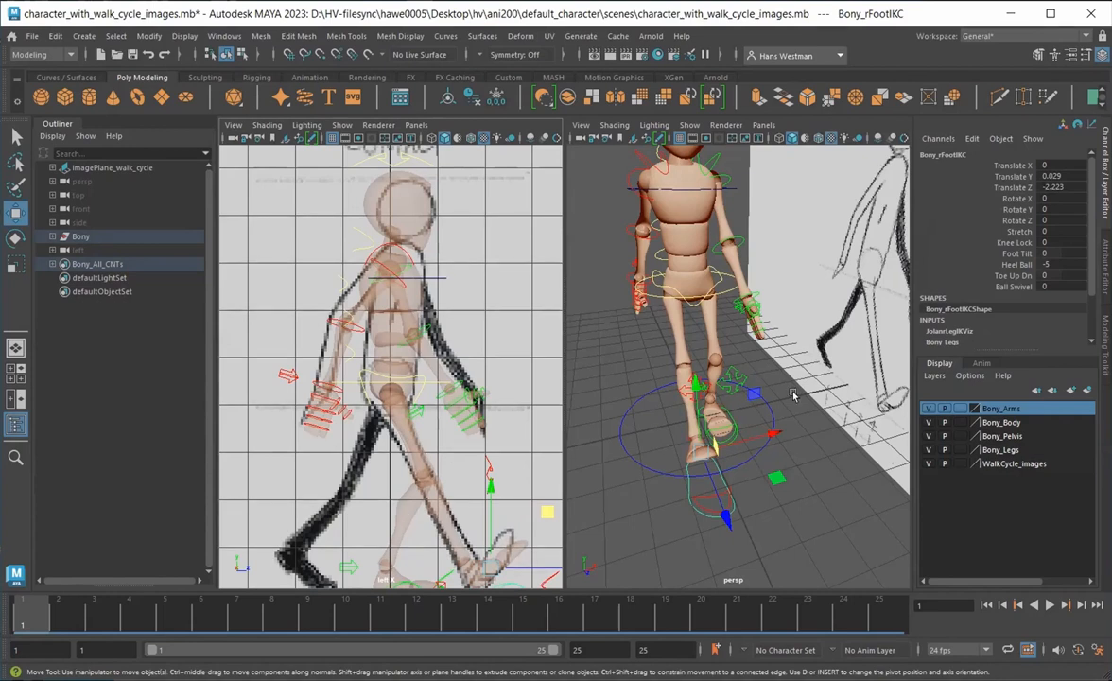
{"action": "left_click", "coordinate": [809, 449]}
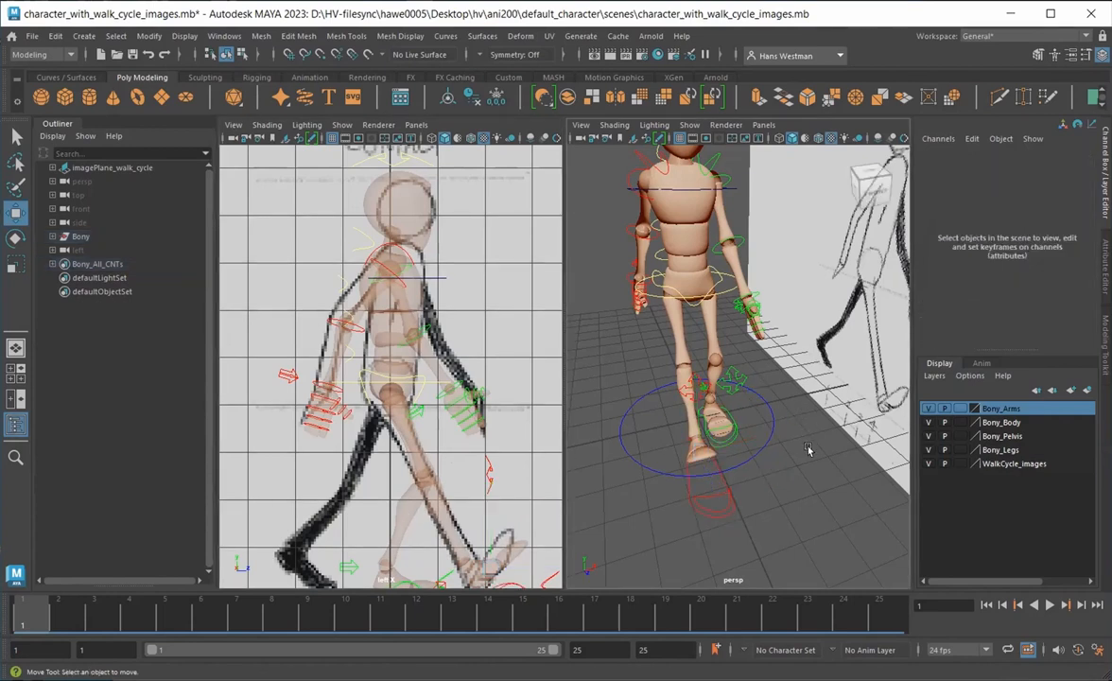
Move the left foot control back to the dark drawn rear foot, to about 0.25 in Translate Y and -1.8 in Translate Z
{"action": "left_click_drag", "start_coordinate": [809, 449], "coordinate": [697, 433], "text": "alt"}
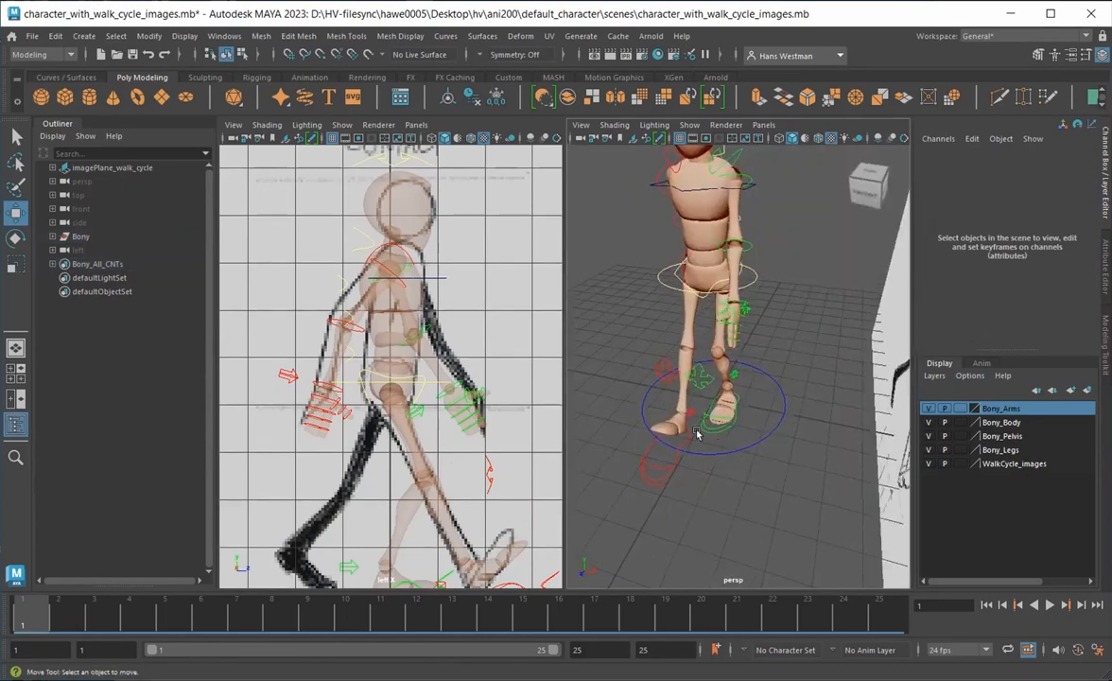
{"action": "left_click", "coordinate": [729, 428]}
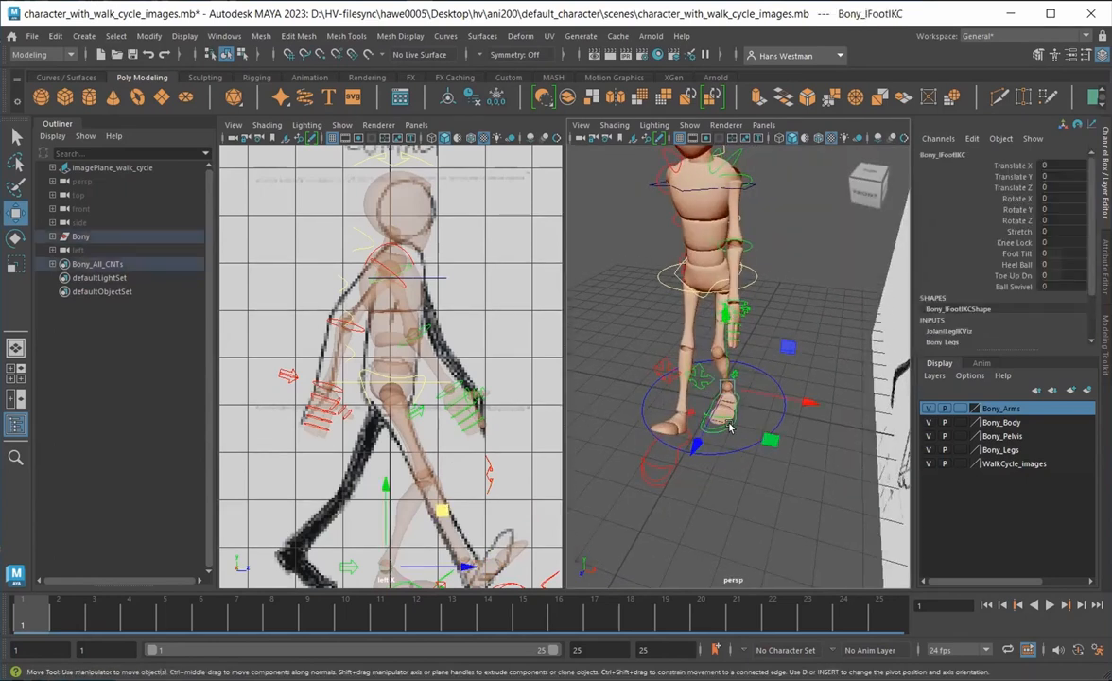
{"action": "left_click_drag", "start_coordinate": [635, 450], "coordinate": [851, 475], "text": "alt"}
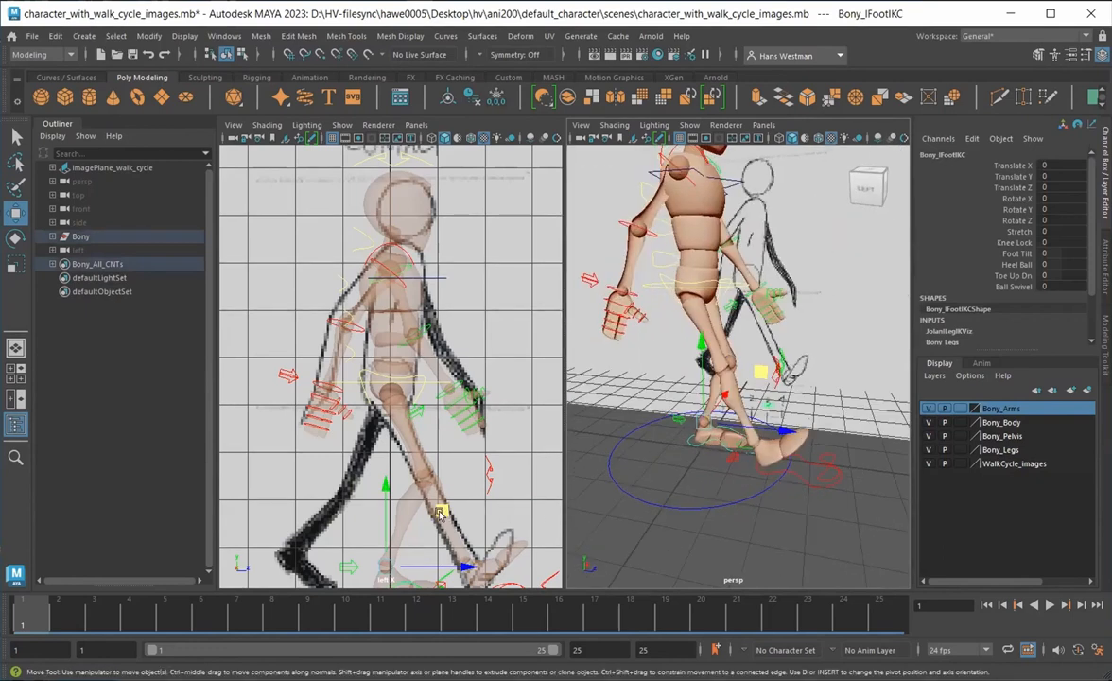
{"action": "left_click_drag", "start_coordinate": [440, 510], "coordinate": [354, 500]}
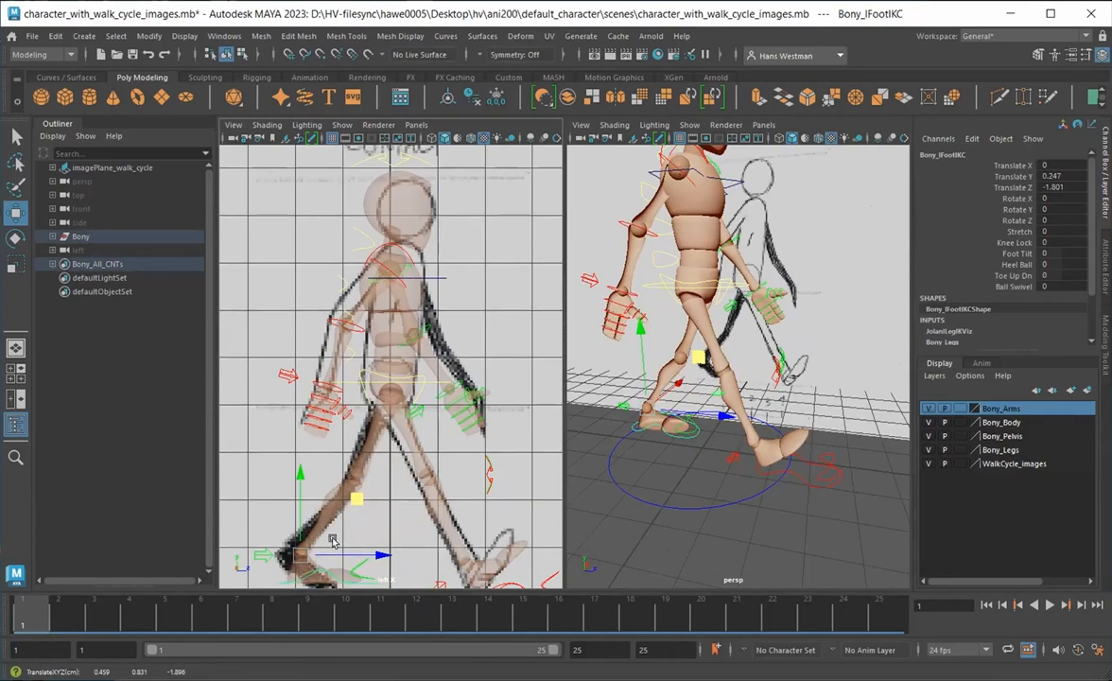
Raise the left heel with Heel Ball at 2.5 and shift the foot to about 0.29 in Translate Y and -2.19 in Translate Z
{"action": "middle_click_drag", "start_coordinate": [329, 539], "coordinate": [338, 476], "text": "alt"}
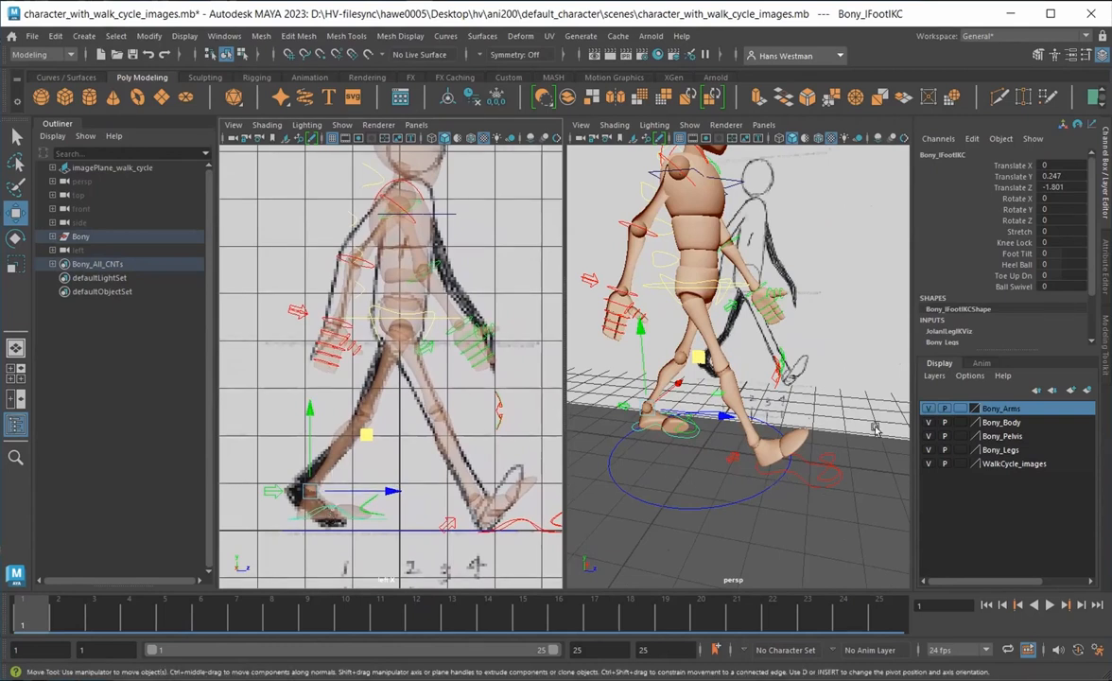
{"action": "left_click", "coordinate": [1010, 264]}
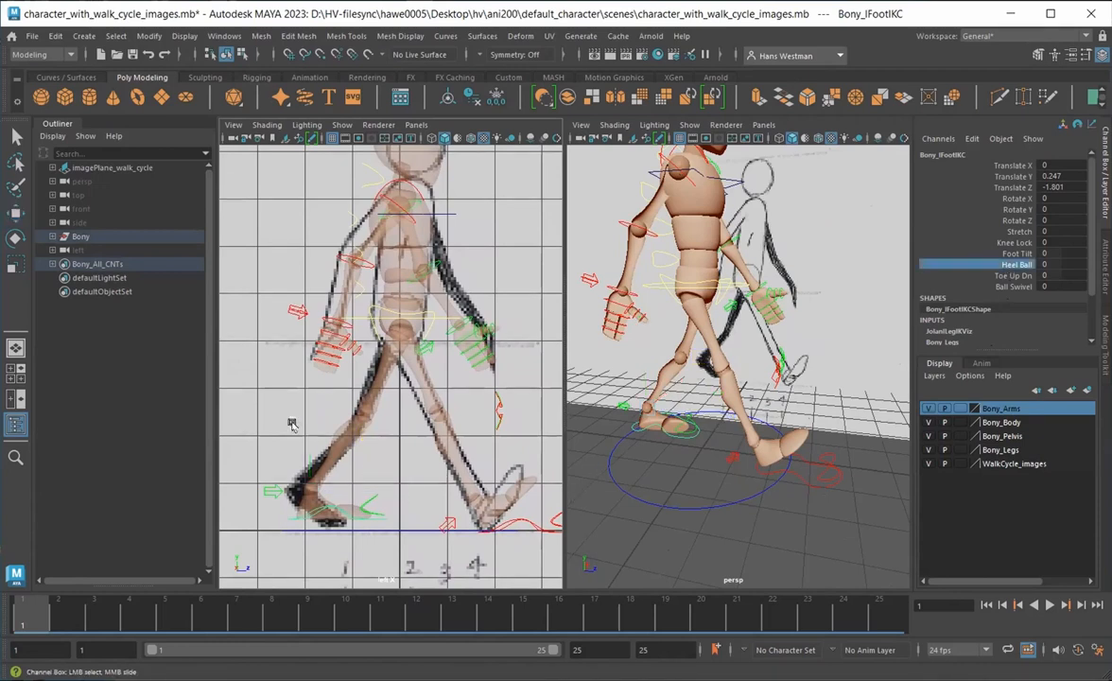
{"action": "middle_click_drag", "start_coordinate": [286, 413], "coordinate": [302, 412]}
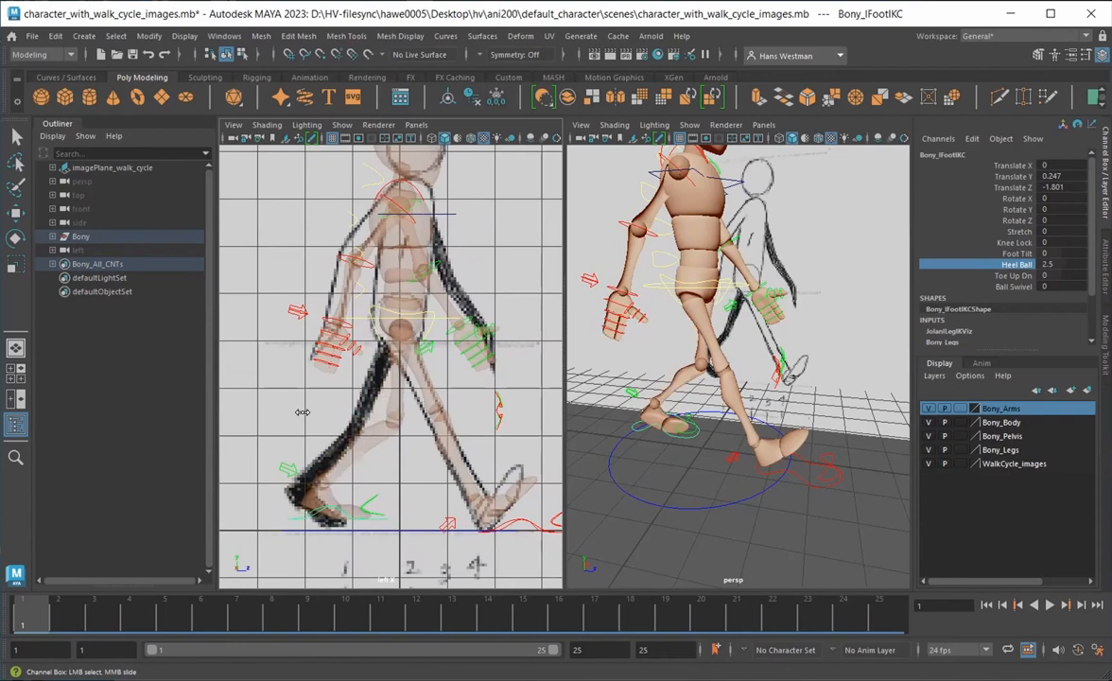
{"action": "left_click", "coordinate": [622, 530]}
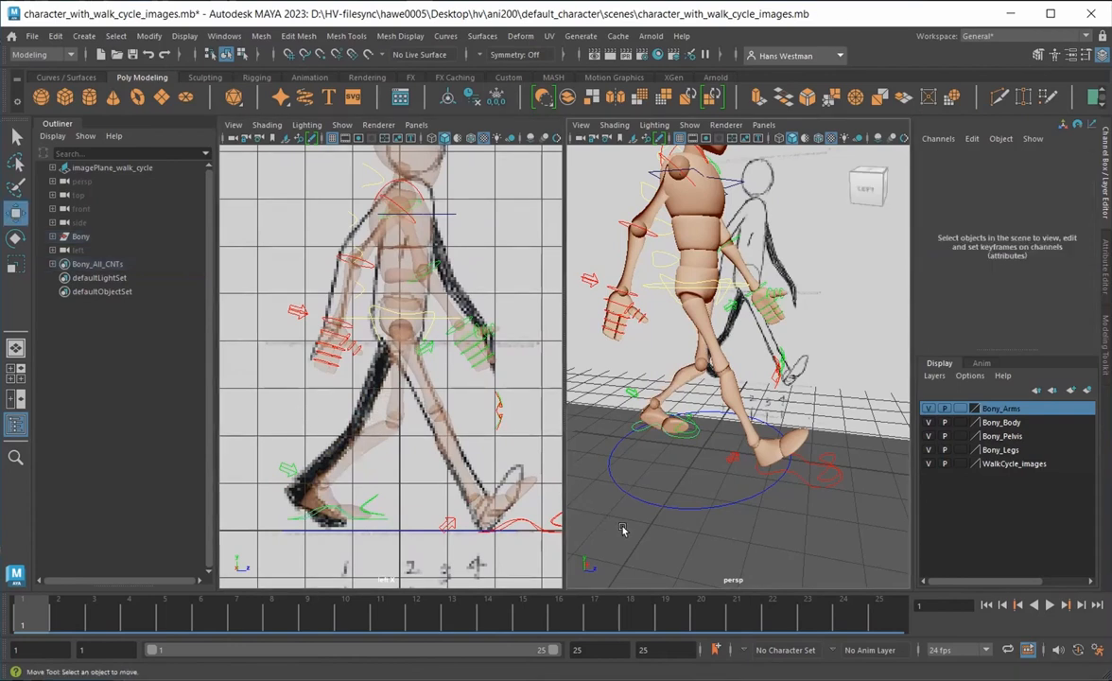
{"action": "left_click", "coordinate": [632, 428]}
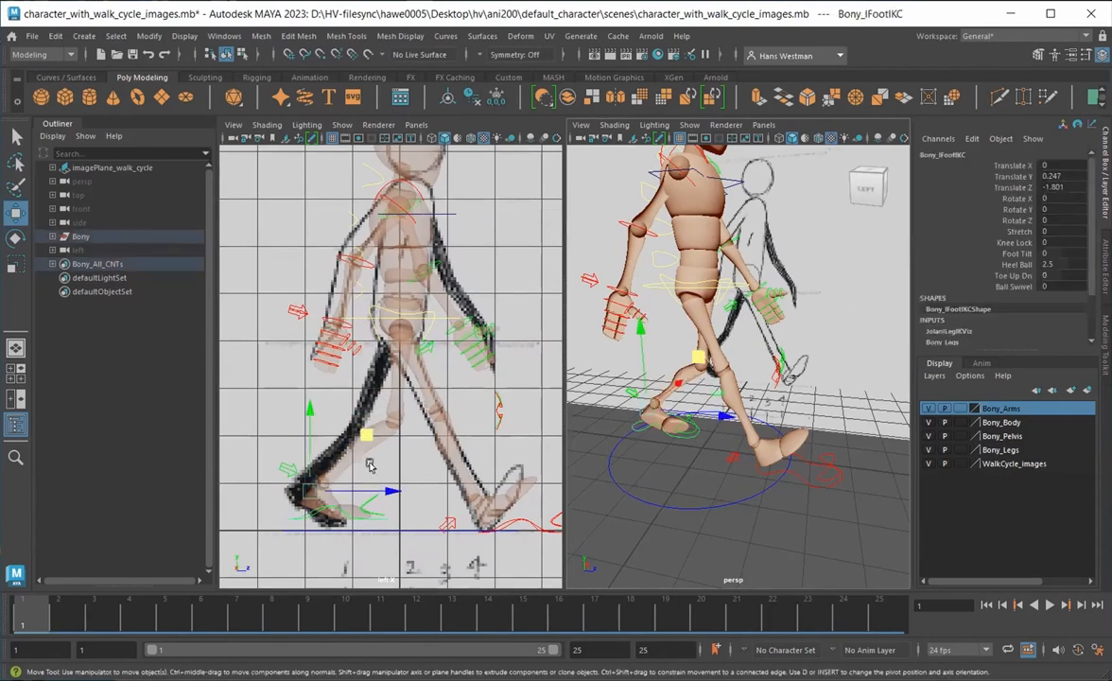
{"action": "left_click_drag", "start_coordinate": [365, 435], "coordinate": [347, 433]}
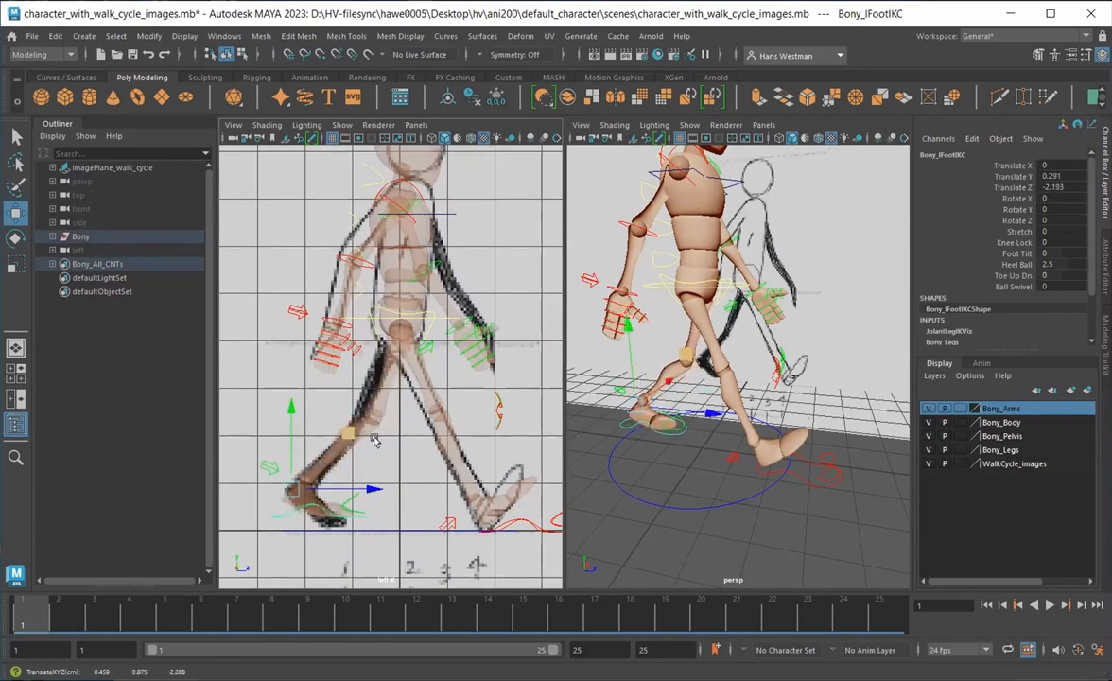
Increase the left foot's Heel Ball to 4.7 and reposition the foot at 0 in Translate Y and about -2.31 in Translate Z
{"action": "left_click", "coordinate": [1018, 267]}
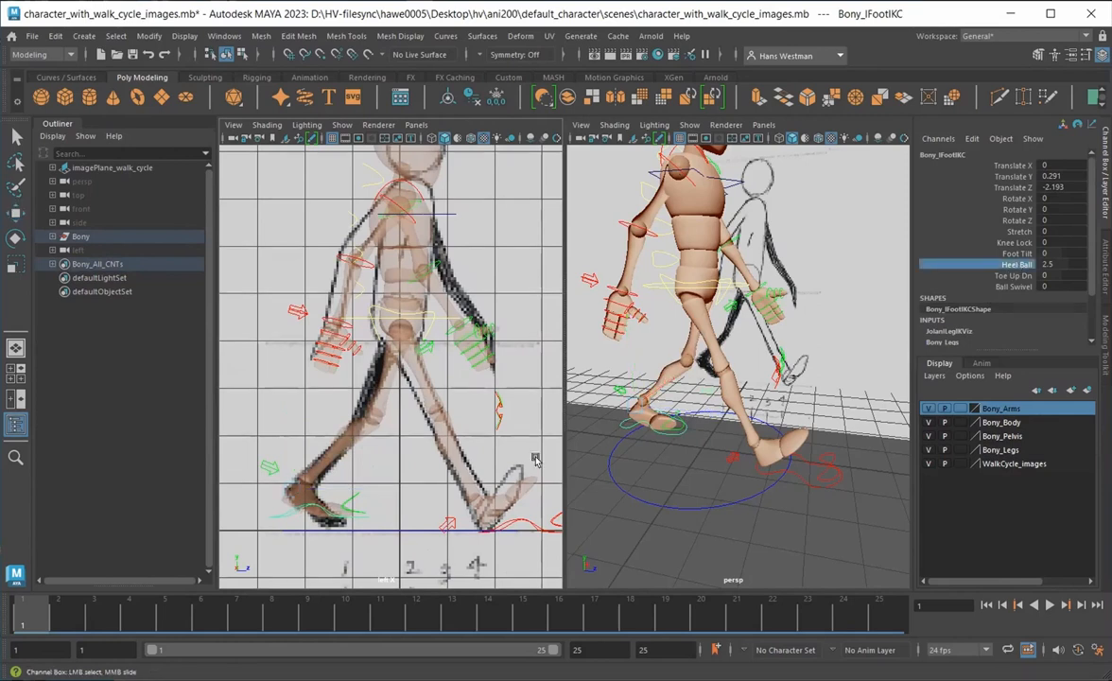
{"action": "middle_click_drag", "start_coordinate": [364, 541], "coordinate": [383, 535]}
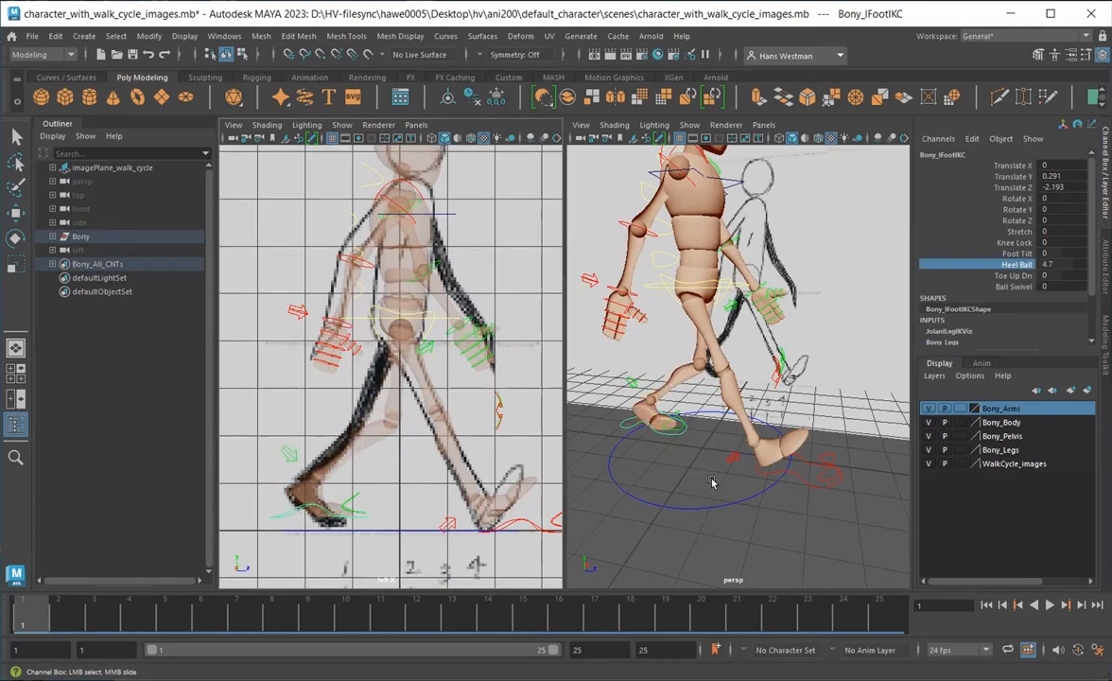
{"action": "left_click", "coordinate": [608, 477]}
{"action": "left_click", "coordinate": [623, 425]}
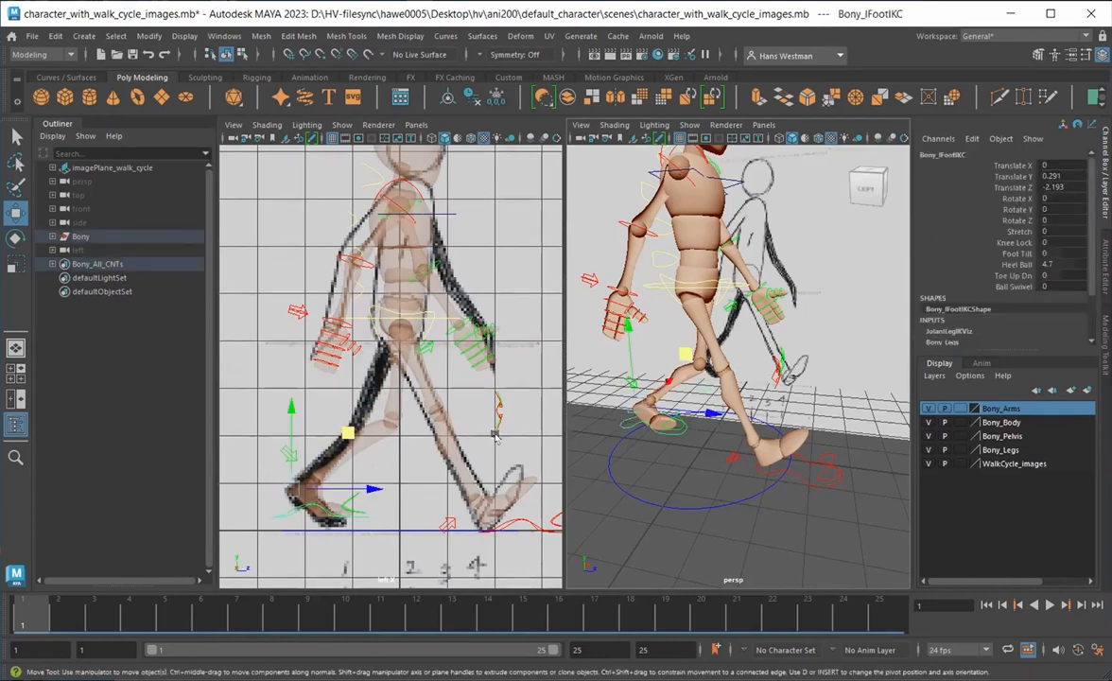
{"action": "left_click_drag", "start_coordinate": [347, 432], "coordinate": [342, 446]}
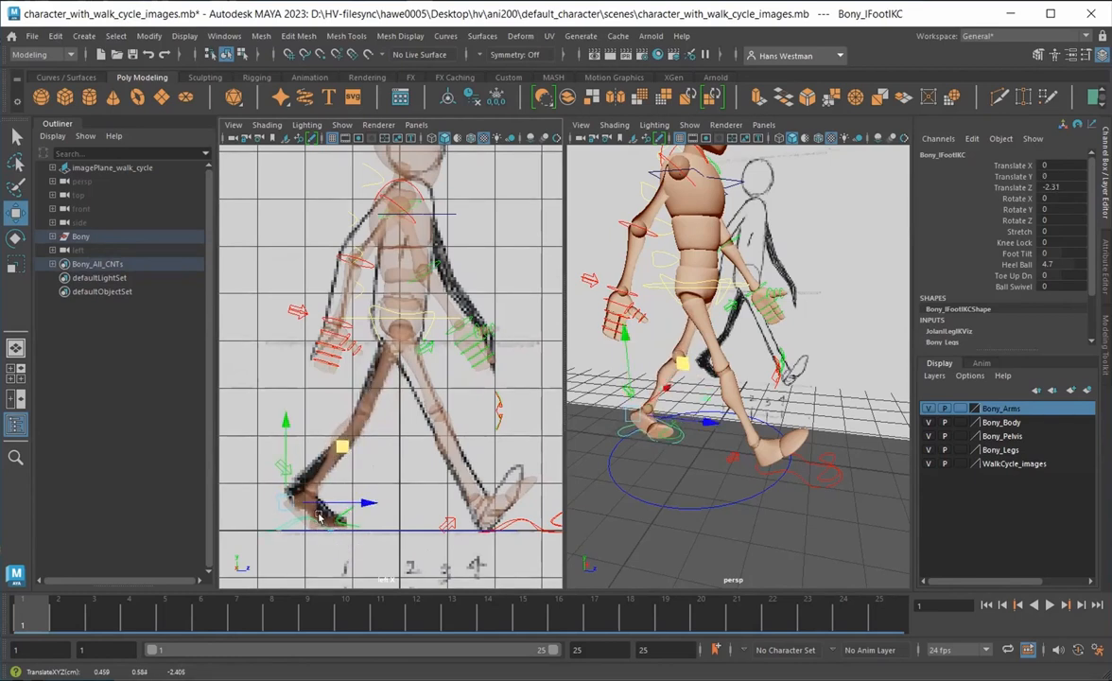
Nudge the left foot control up to 0.015 in Translate Y and clear the selection
{"action": "left_click_drag", "start_coordinate": [343, 448], "coordinate": [342, 447]}
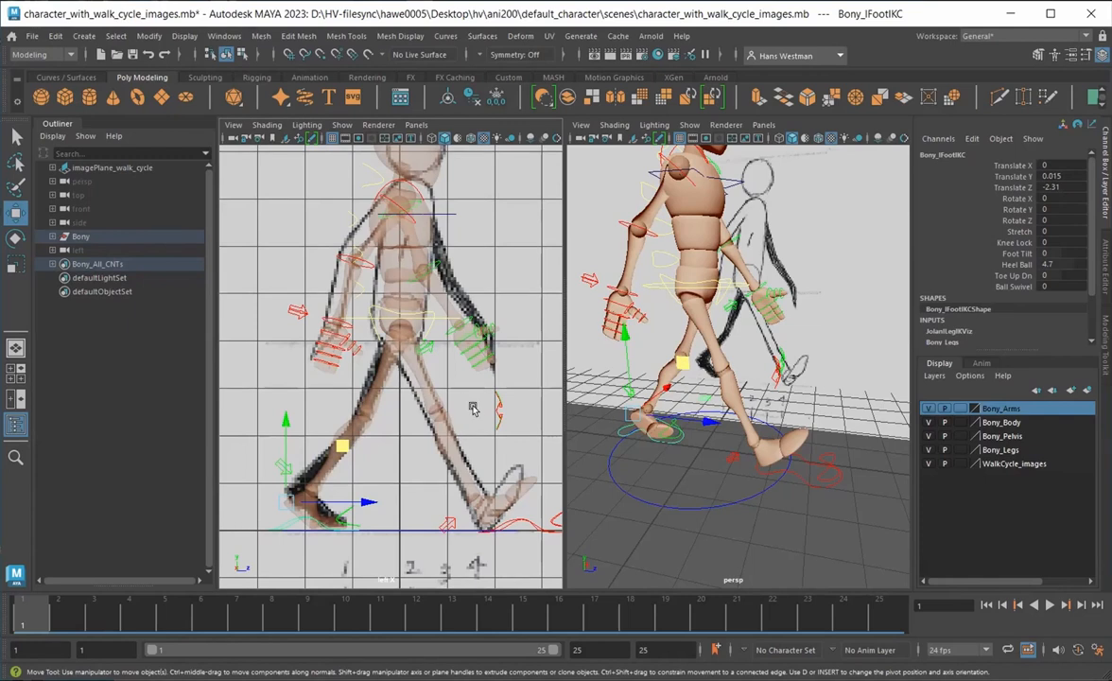
{"action": "mouse_move", "coordinate": [693, 476]}
{"action": "left_mouse_down", "text": "alt"}
{"action": "mouse_move", "coordinate": [673, 454]}
{"action": "mouse_move", "coordinate": [641, 461]}
{"action": "mouse_move", "coordinate": [633, 474]}
{"action": "mouse_move", "coordinate": [666, 493]}
{"action": "left_mouse_up", "text": "alt"}
{"action": "mouse_move", "coordinate": [641, 437]}
{"action": "middle_mouse_down", "text": "alt"}
{"action": "mouse_move", "coordinate": [659, 456]}
{"action": "mouse_move", "coordinate": [641, 438]}
{"action": "middle_mouse_up", "text": "alt"}
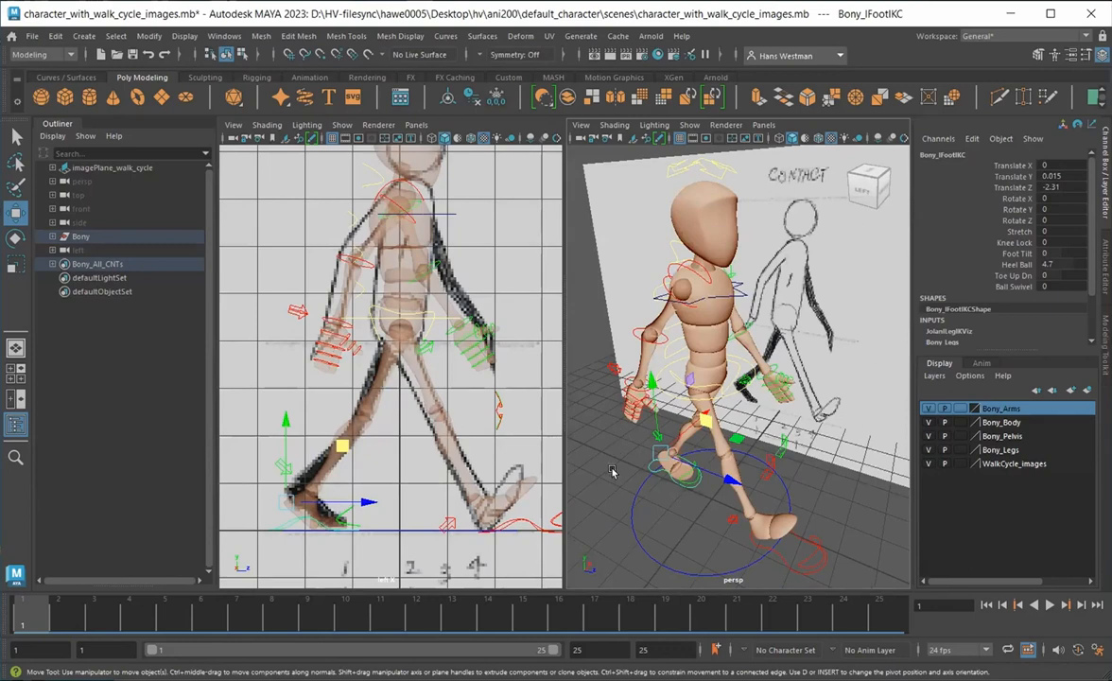
{"action": "left_click", "coordinate": [615, 433]}
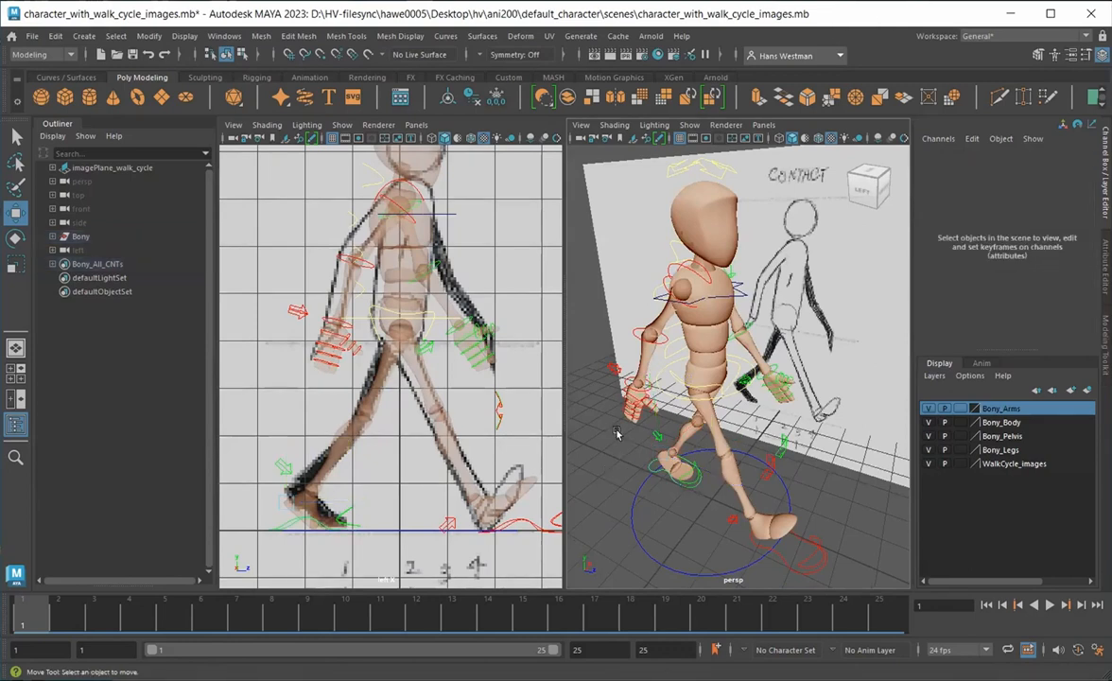
Key only Rotate Y and Rotate Z of the right shoulder FK control at frame 1
{"action": "left_click", "coordinate": [663, 283]}
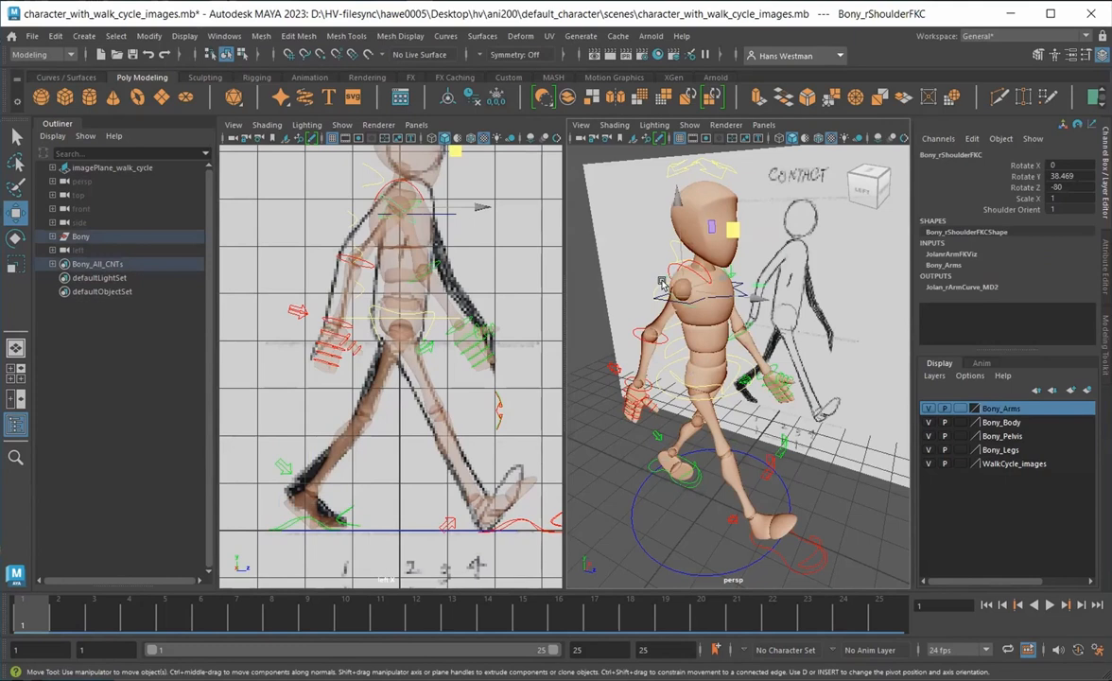
{"action": "key", "text": "q"}
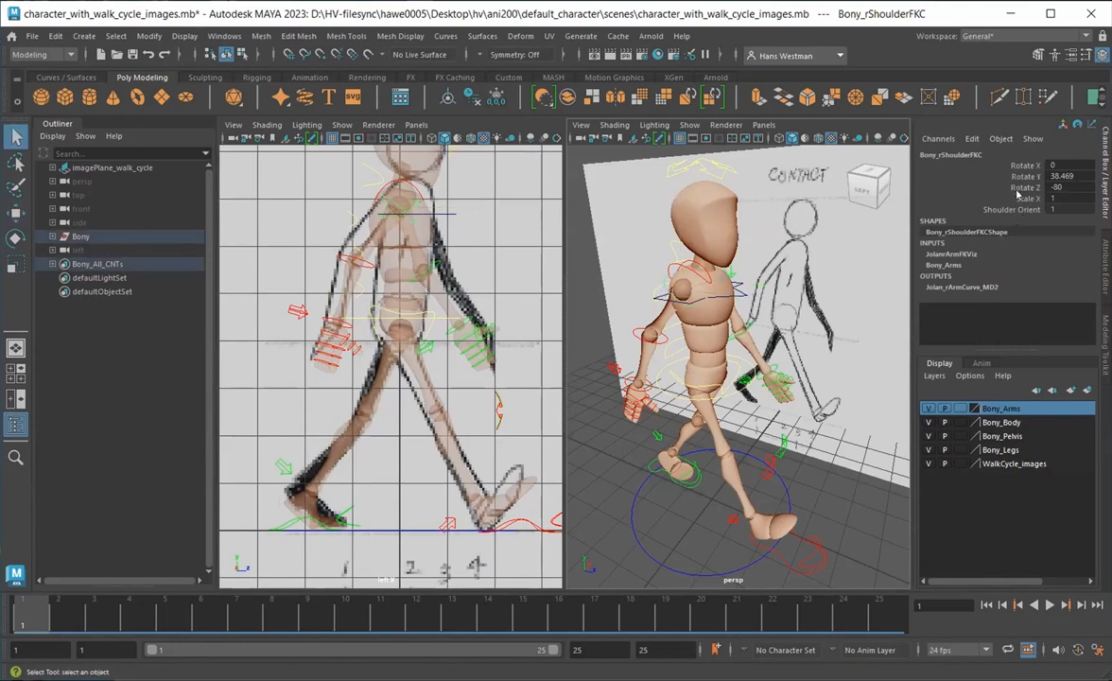
{"action": "left_click_drag", "start_coordinate": [1026, 177], "coordinate": [1026, 191]}
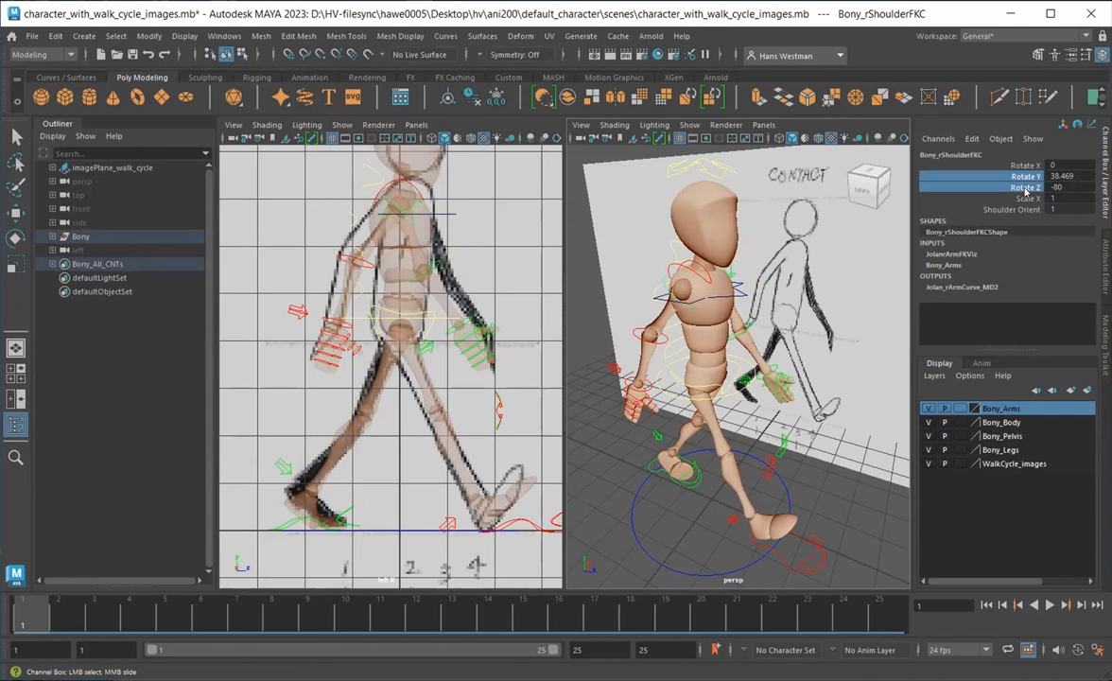
{"action": "right_click", "coordinate": [1020, 179]}
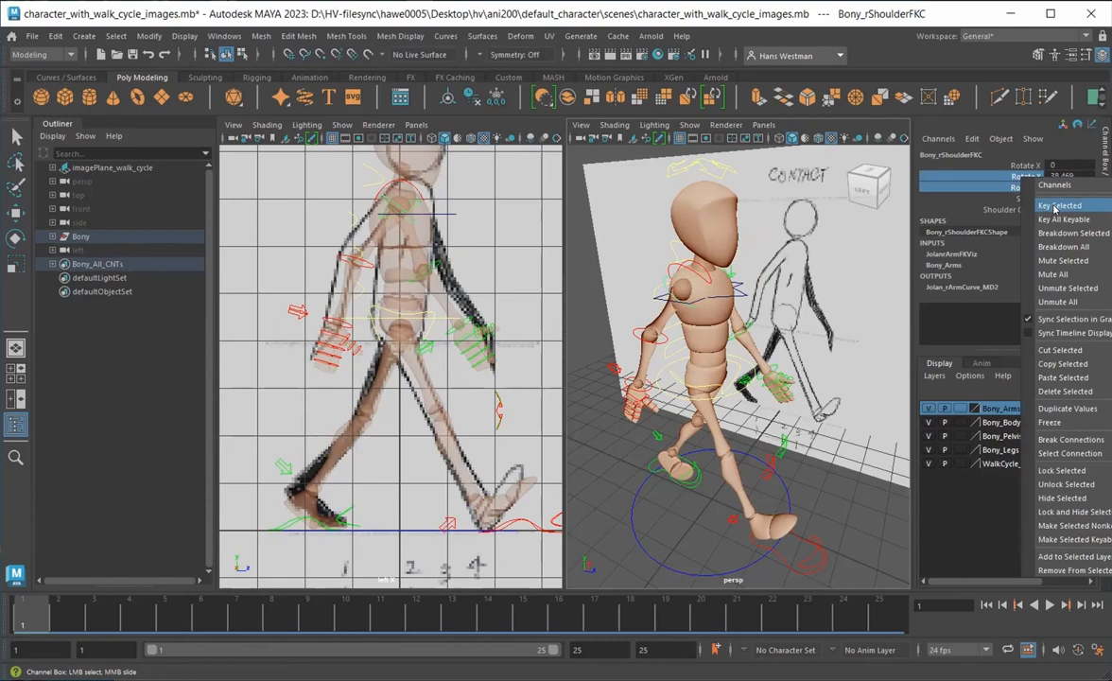
{"action": "left_click", "coordinate": [1055, 206]}
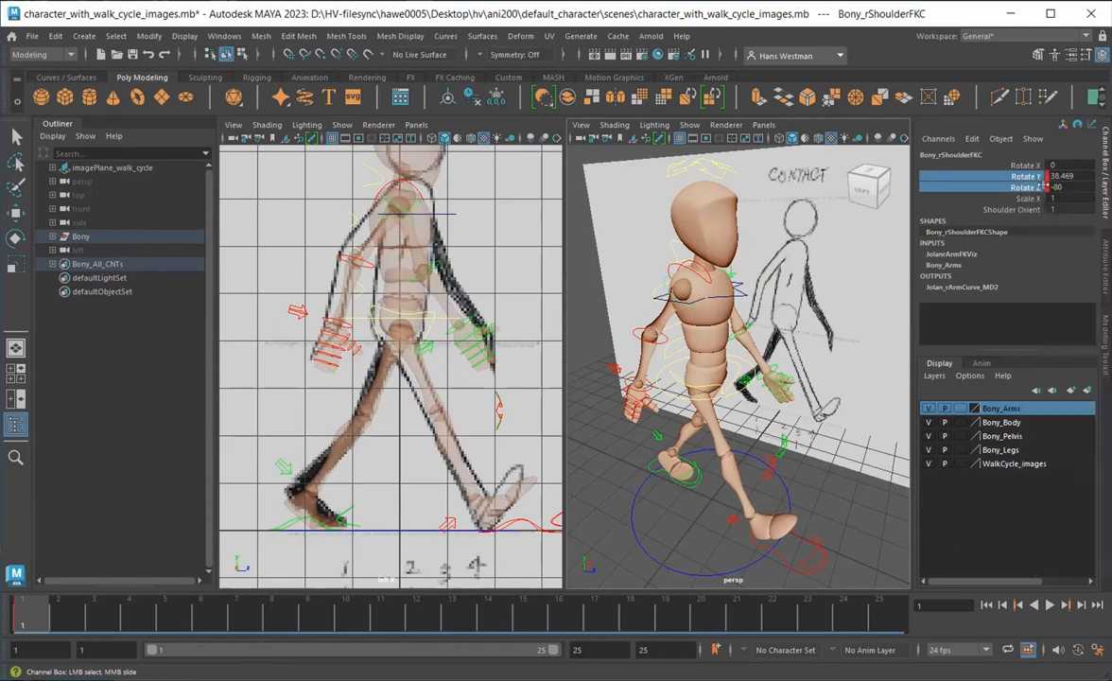
Key the right elbow FK control's Rotate Y at frame 1
{"action": "key", "text": "q"}
{"action": "left_click", "coordinate": [622, 339]}
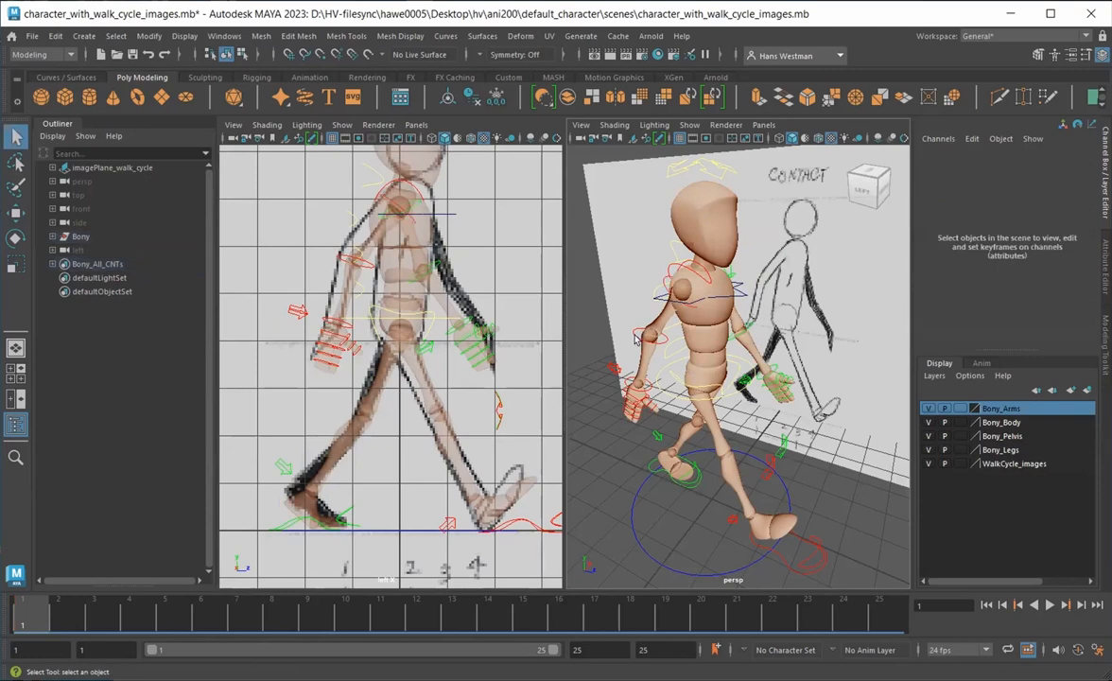
{"action": "left_click", "coordinate": [635, 340]}
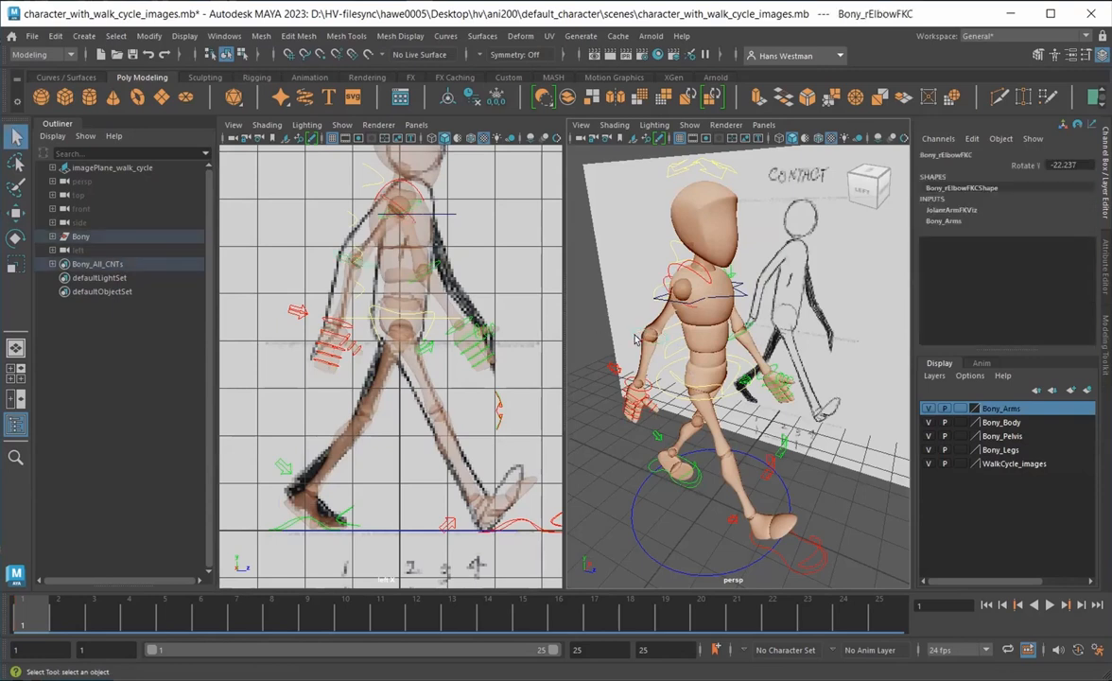
{"action": "left_click", "coordinate": [1015, 168]}
{"action": "right_click", "coordinate": [1014, 168]}
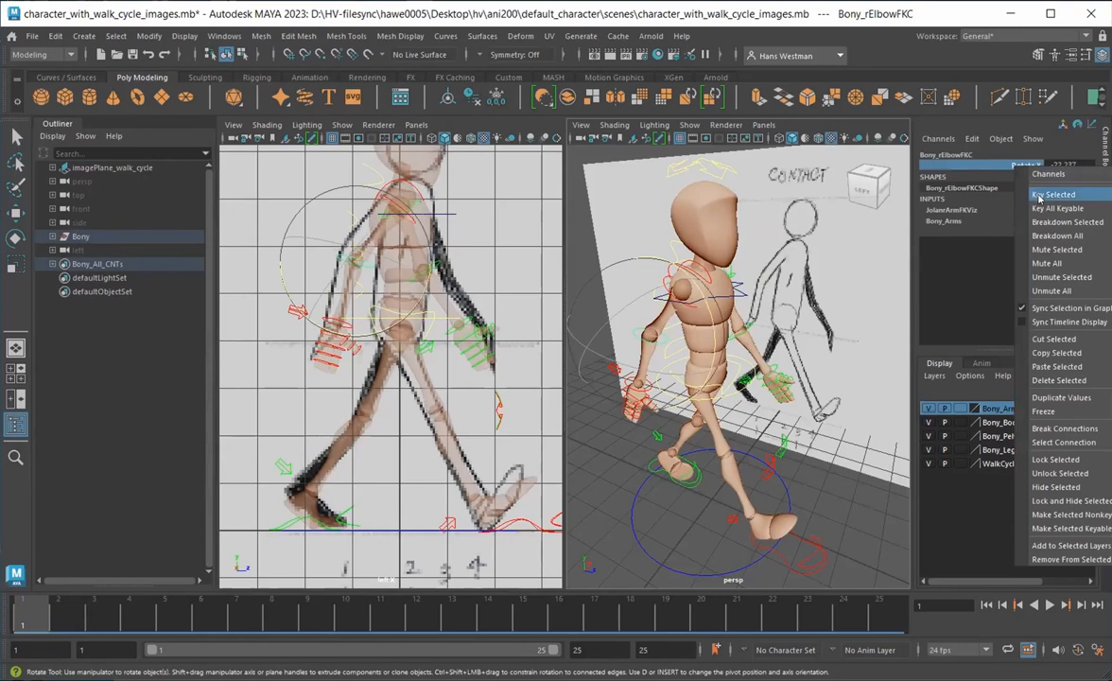
{"action": "left_click", "coordinate": [1048, 195]}
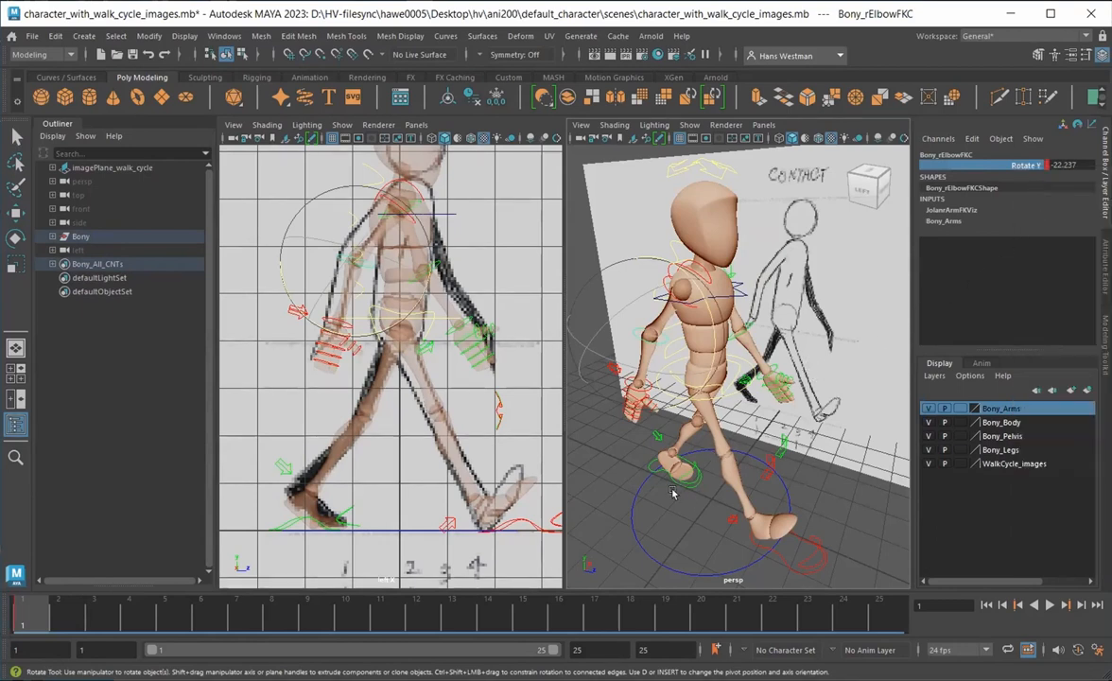
Key only Rotate Y and Rotate Z of the left shoulder FK control at frame 1
{"action": "left_click_drag", "start_coordinate": [674, 495], "coordinate": [585, 503], "text": "alt"}
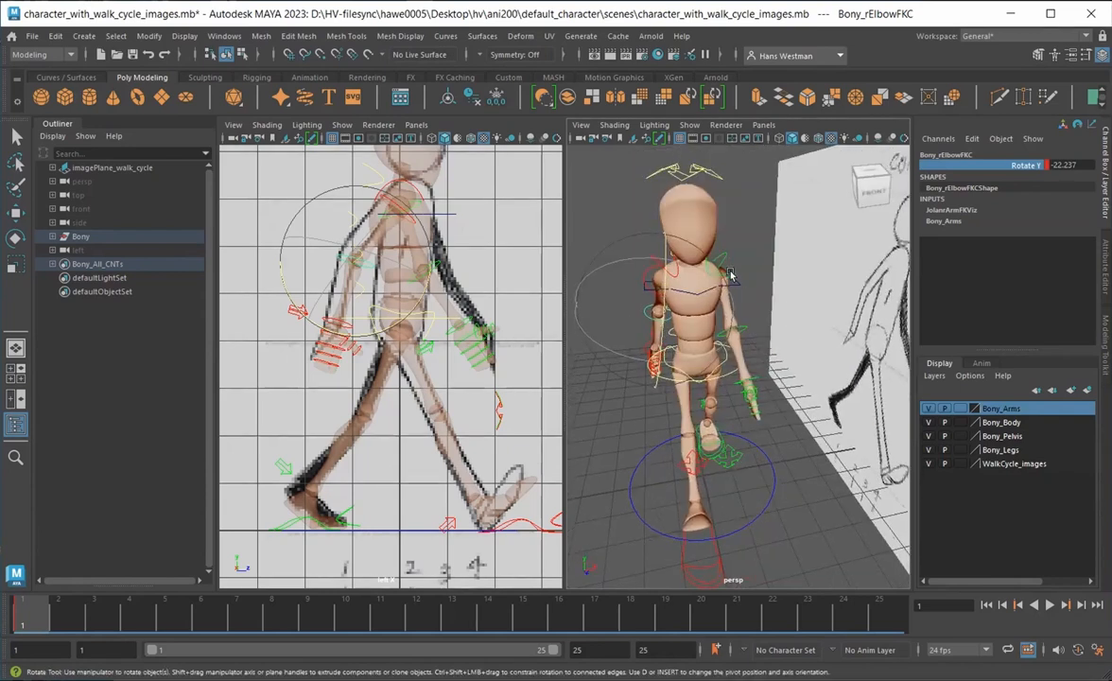
{"action": "left_click", "coordinate": [730, 275]}
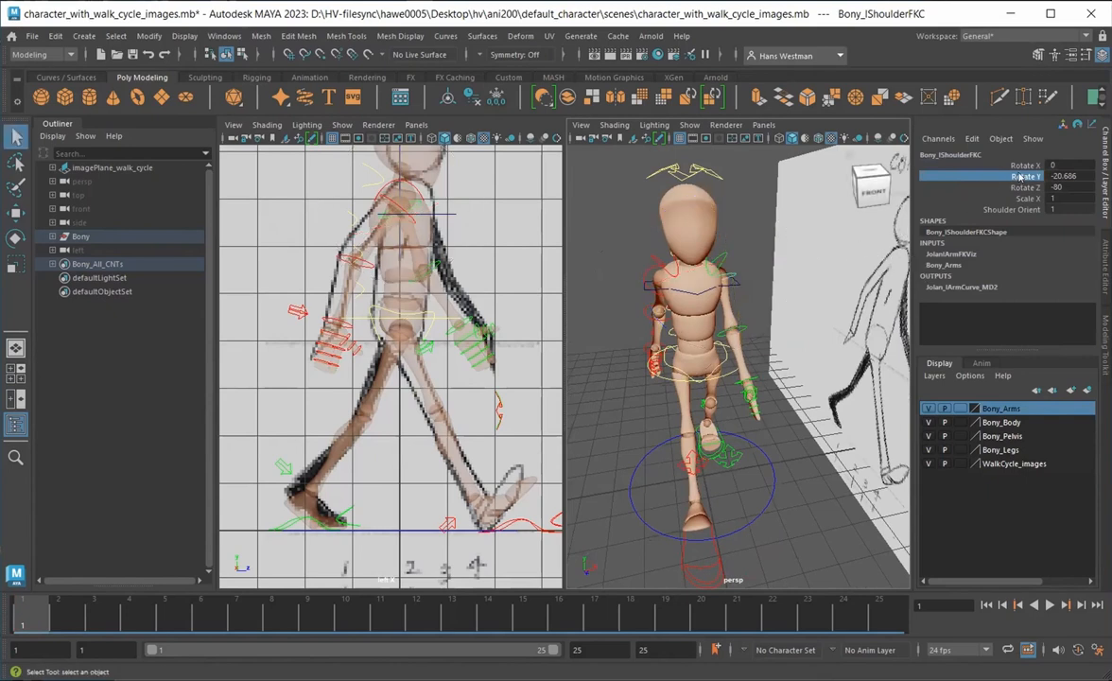
{"action": "left_click_drag", "start_coordinate": [1020, 176], "coordinate": [1022, 185]}
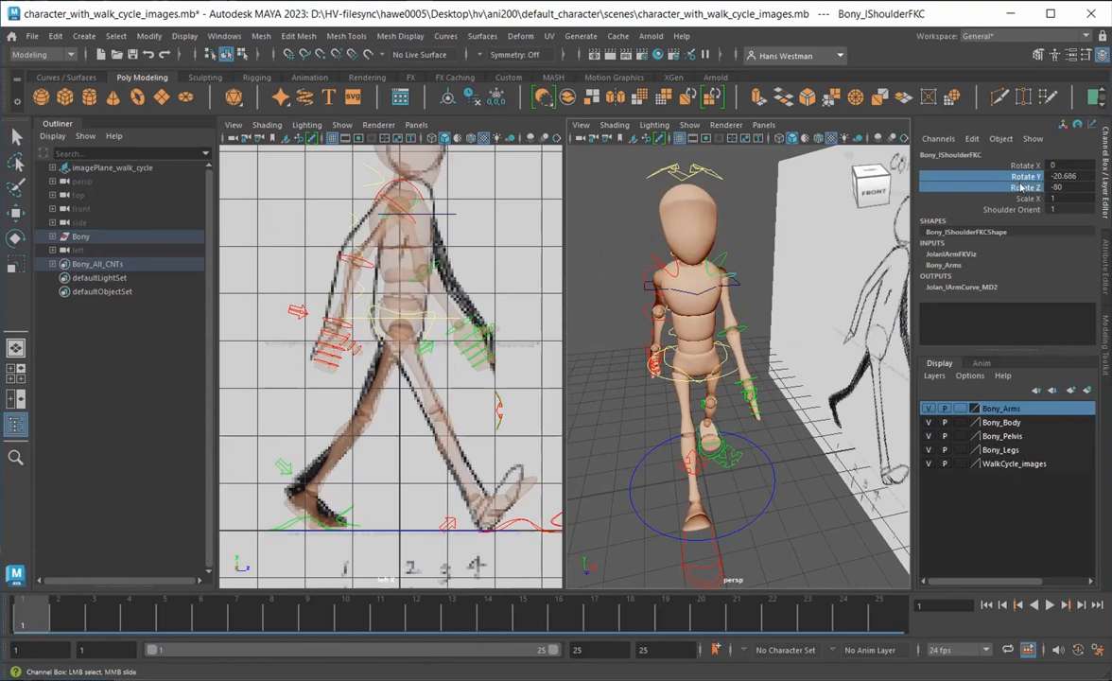
{"action": "right_click", "coordinate": [1022, 186]}
{"action": "left_click", "coordinate": [1048, 217]}
Key the left elbow FK control's Rotate Y at frame 1
{"action": "left_click", "coordinate": [742, 328]}
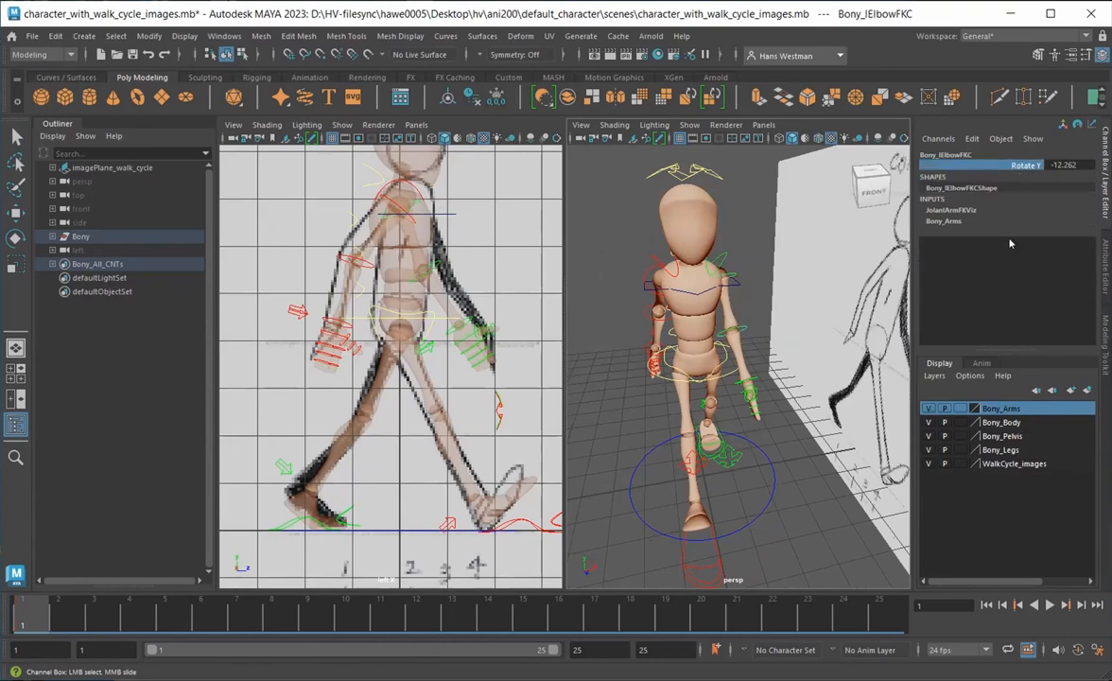
{"action": "right_click", "coordinate": [1008, 167]}
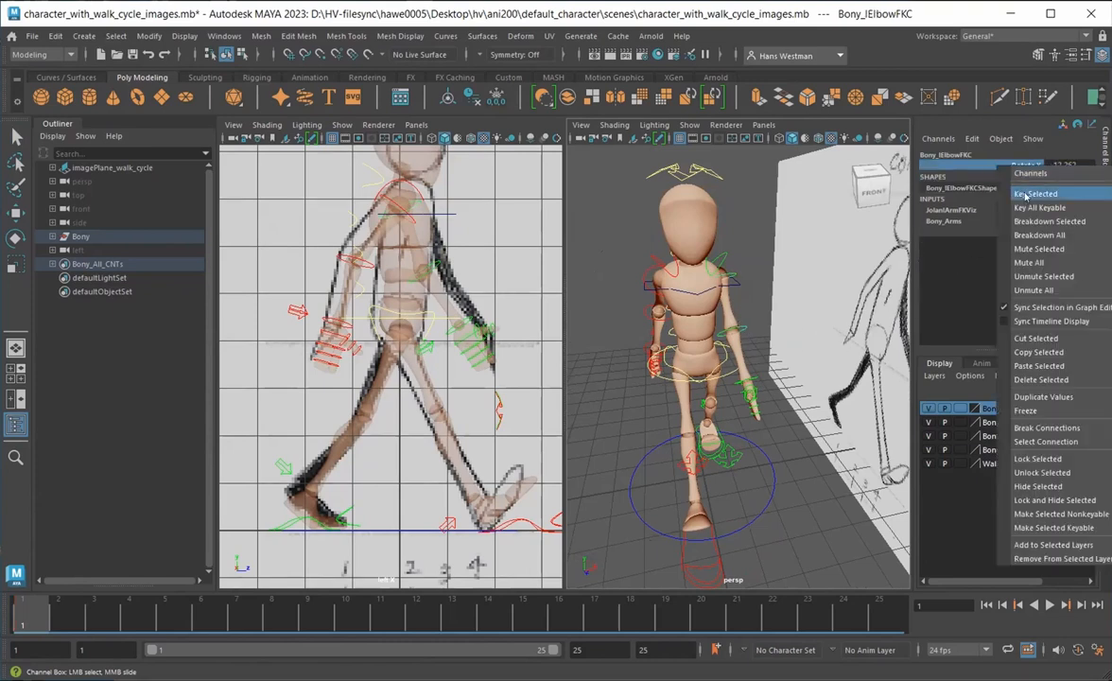
{"action": "left_click", "coordinate": [1025, 193]}
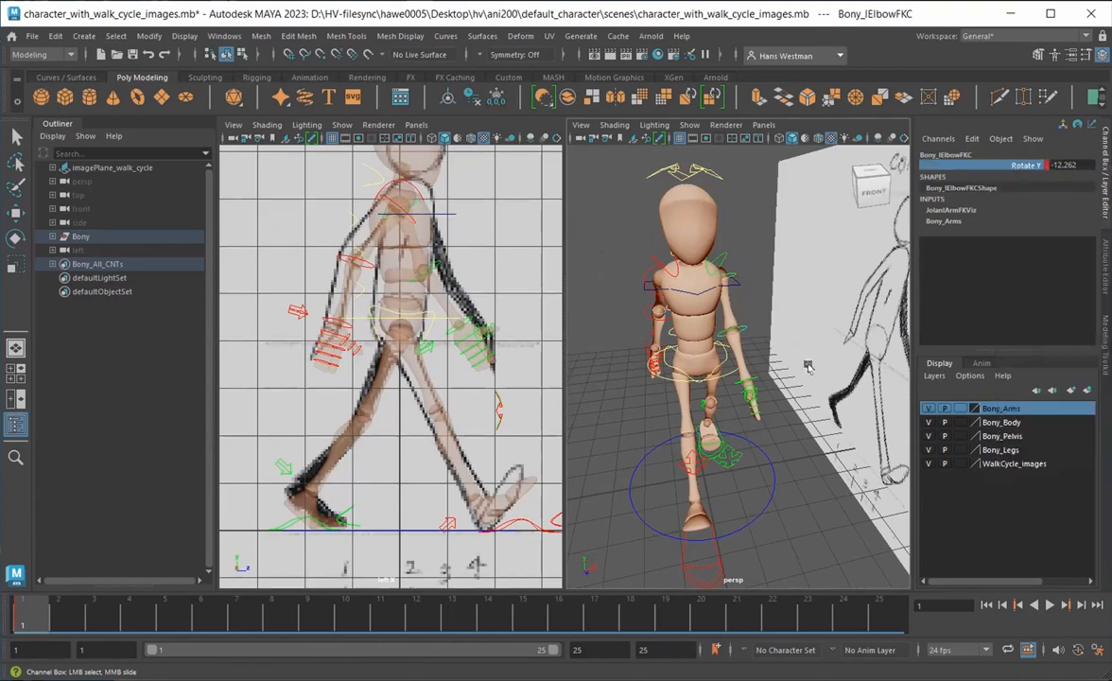
Key only Translate Y of the root control around the hips at frame 1
{"action": "left_click", "coordinate": [665, 381]}
{"action": "key", "text": "w"}
{"action": "left_click", "coordinate": [1021, 177]}
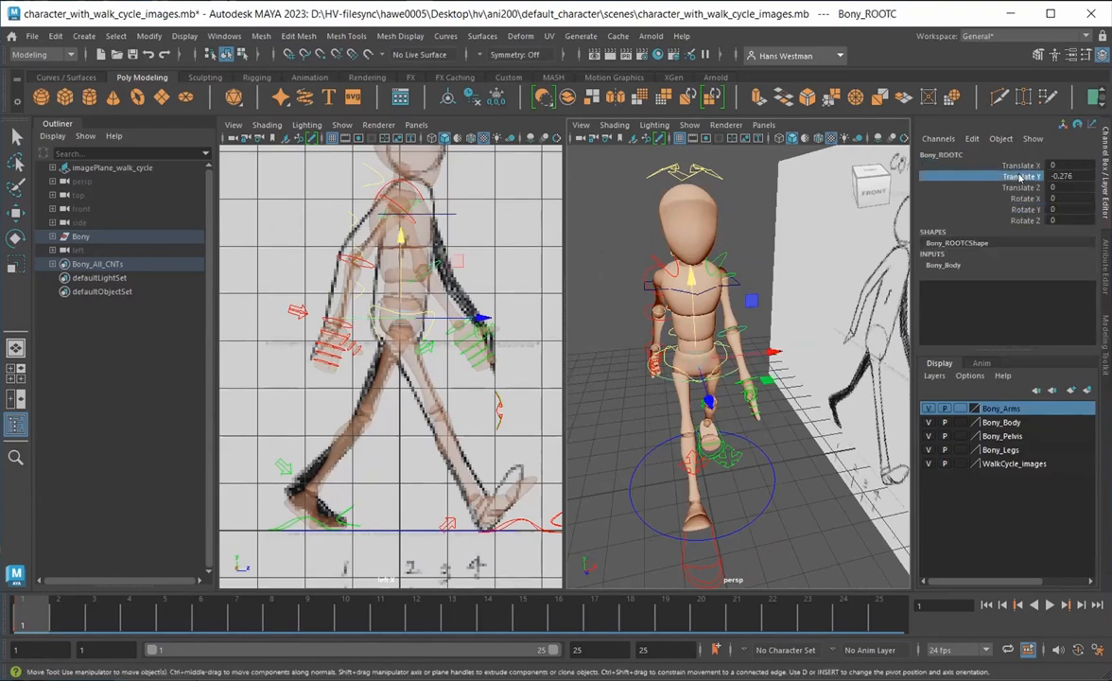
{"action": "right_click", "coordinate": [1022, 177]}
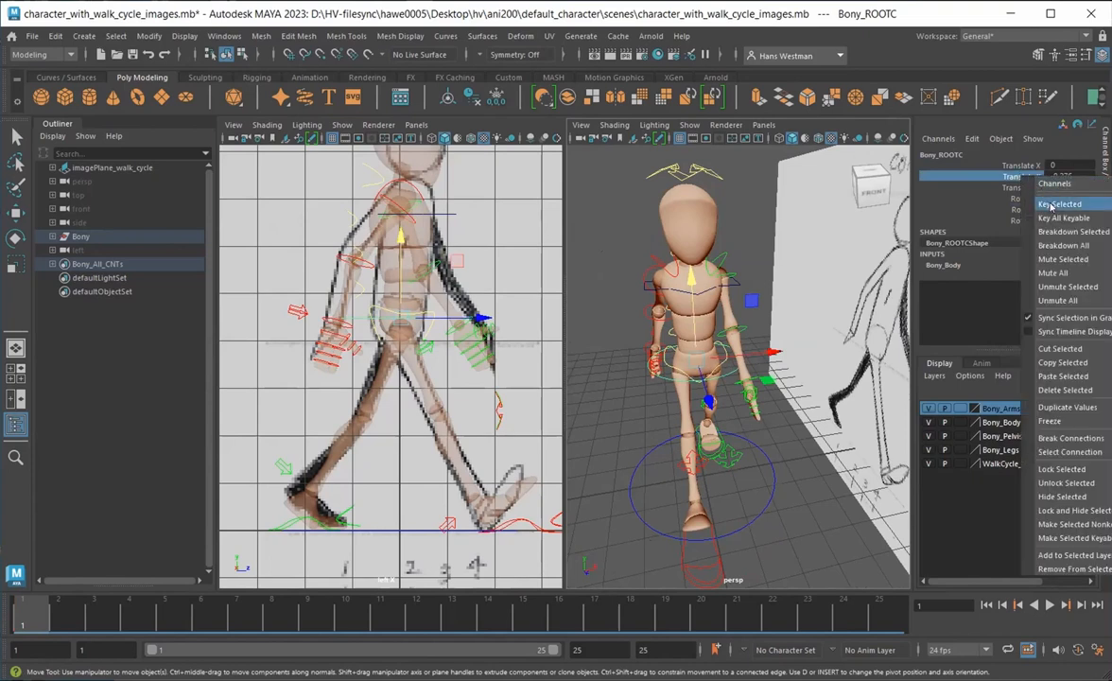
{"action": "left_click", "coordinate": [1053, 205]}
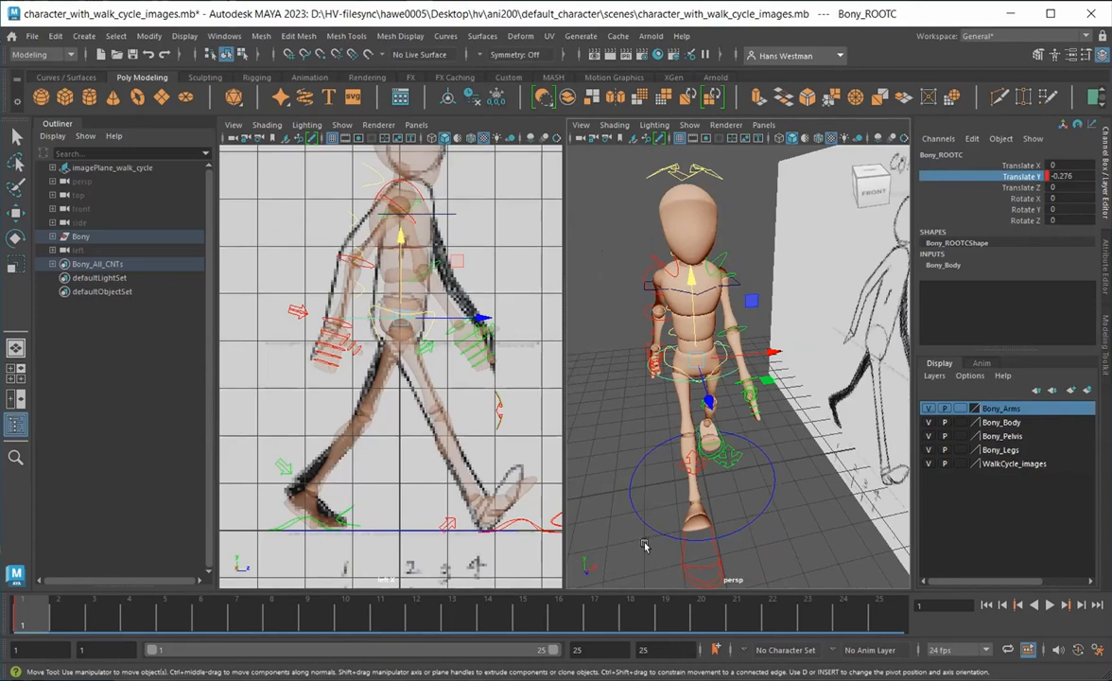
Key Translate Y, Translate Z and Heel Ball of the left foot IK control at frame 1
{"action": "left_click_drag", "start_coordinate": [590, 510], "coordinate": [691, 528], "text": "alt"}
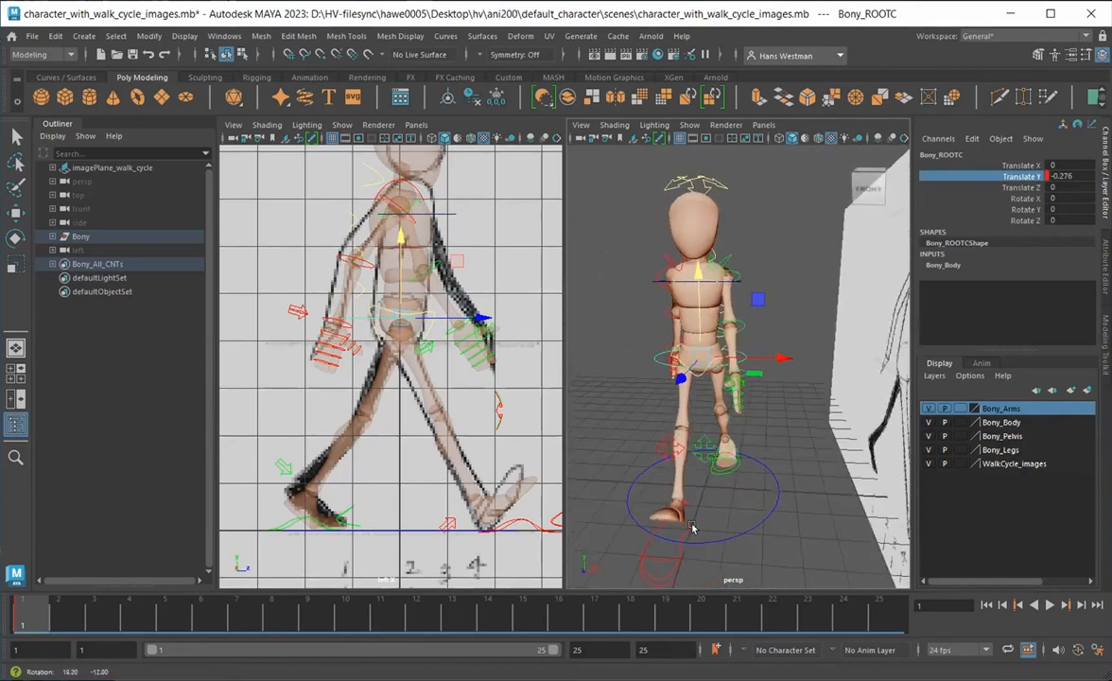
{"action": "left_click_drag", "start_coordinate": [740, 475], "coordinate": [709, 487], "text": "alt"}
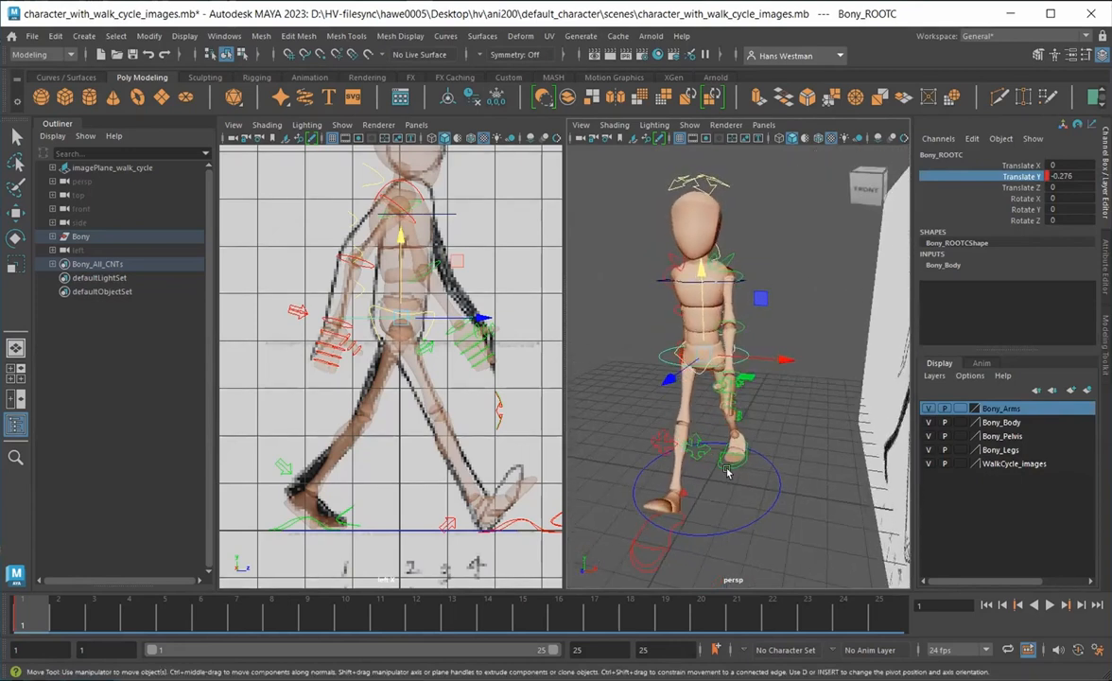
{"action": "left_click", "coordinate": [726, 471]}
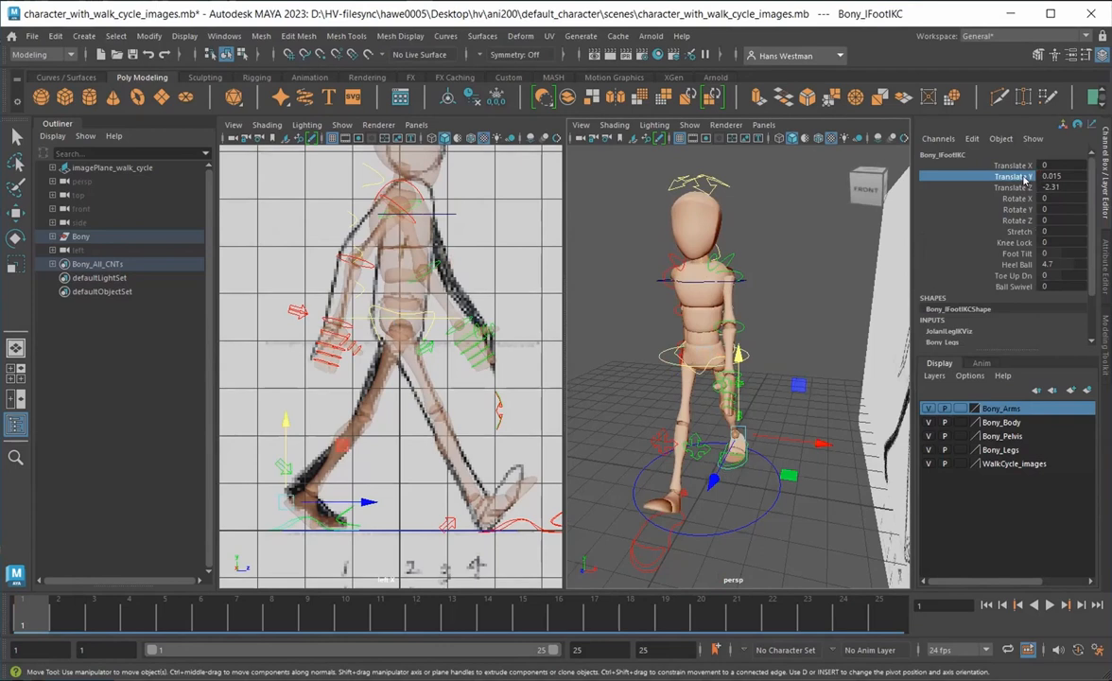
{"action": "left_click_drag", "start_coordinate": [1024, 178], "coordinate": [1022, 188]}
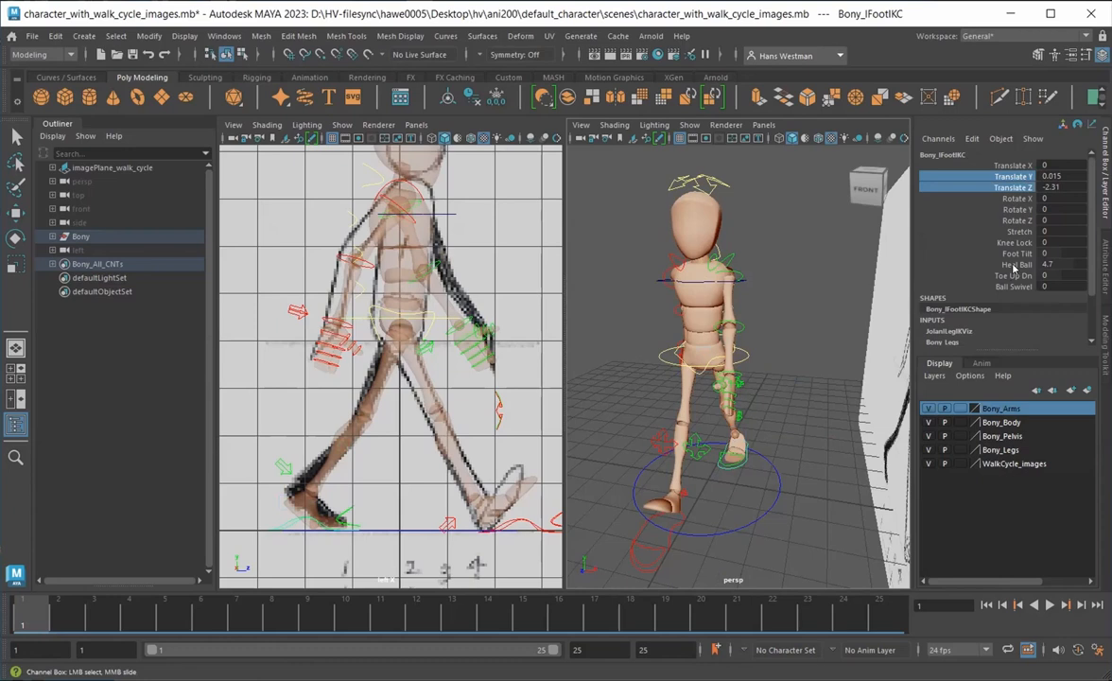
{"action": "left_click", "coordinate": [1014, 268], "text": "ctrl"}
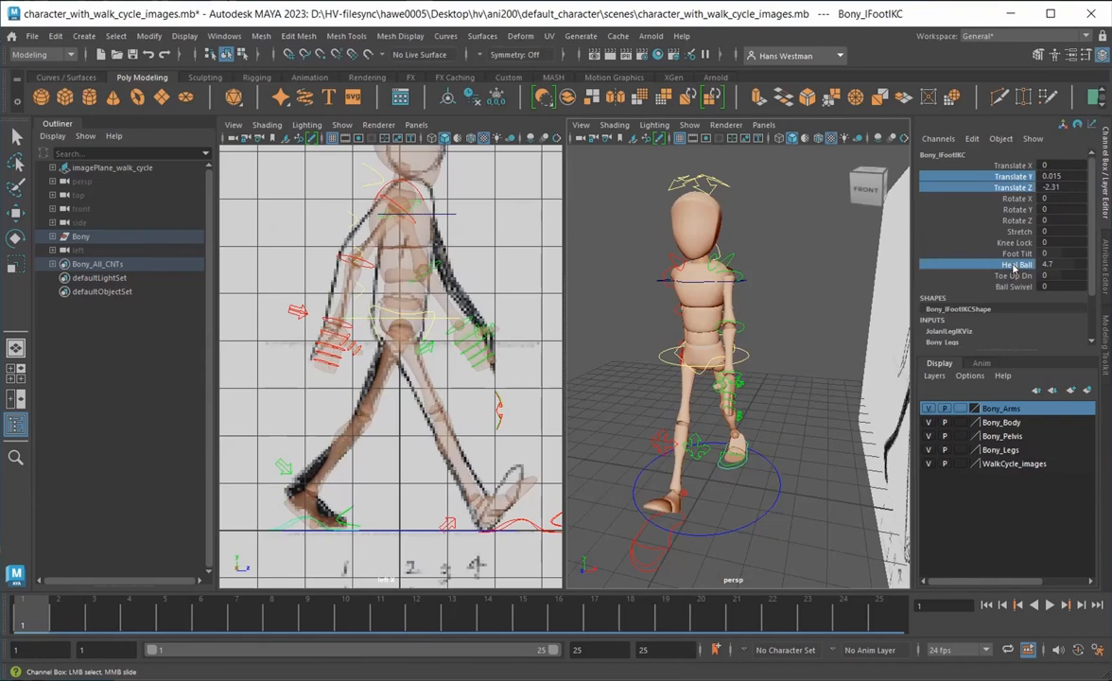
{"action": "right_click", "coordinate": [1013, 268]}
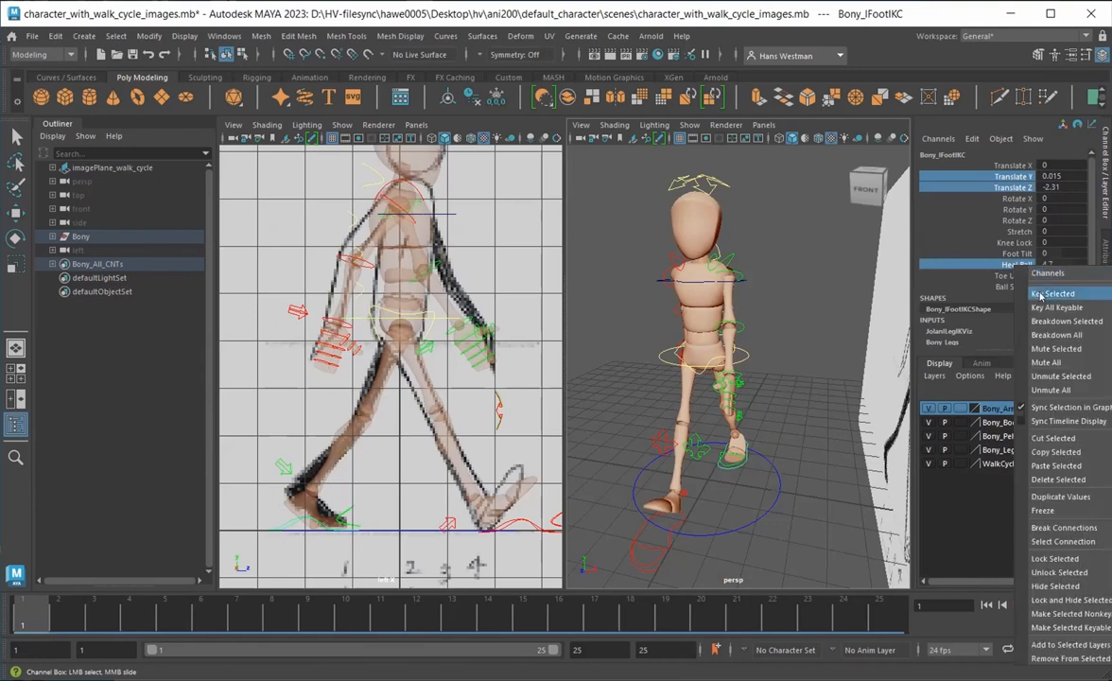
{"action": "left_click", "coordinate": [1041, 296]}
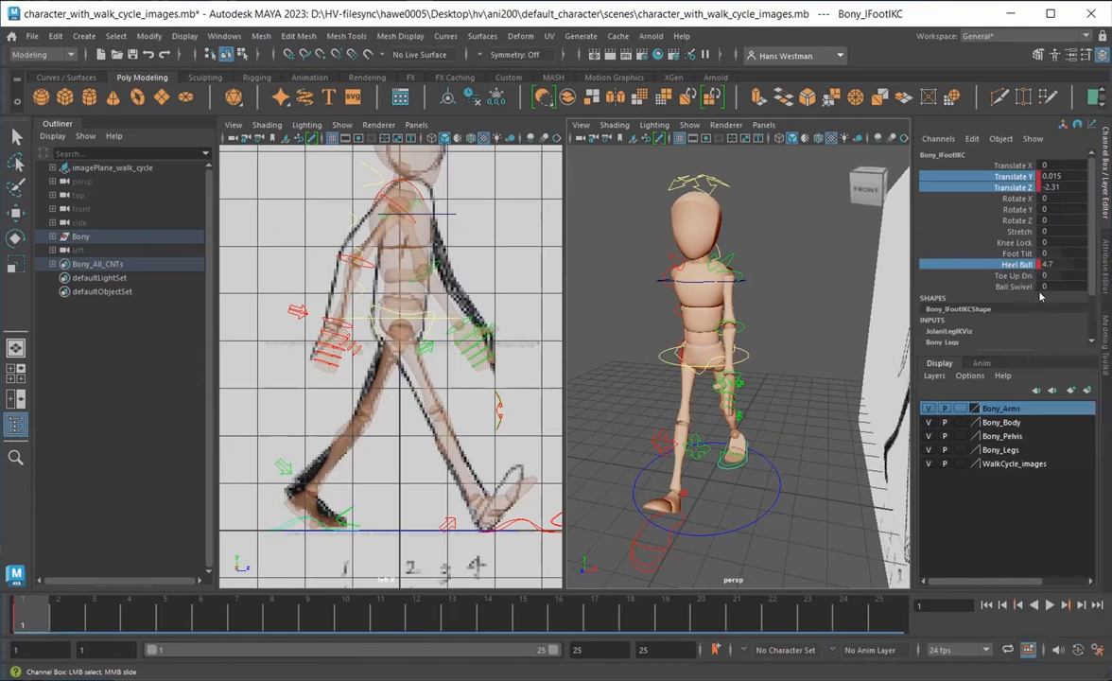
Key Translate Y, Translate Z and Heel Ball of the right foot IK control at frame 1, and clear the selection
{"action": "left_click", "coordinate": [637, 530]}
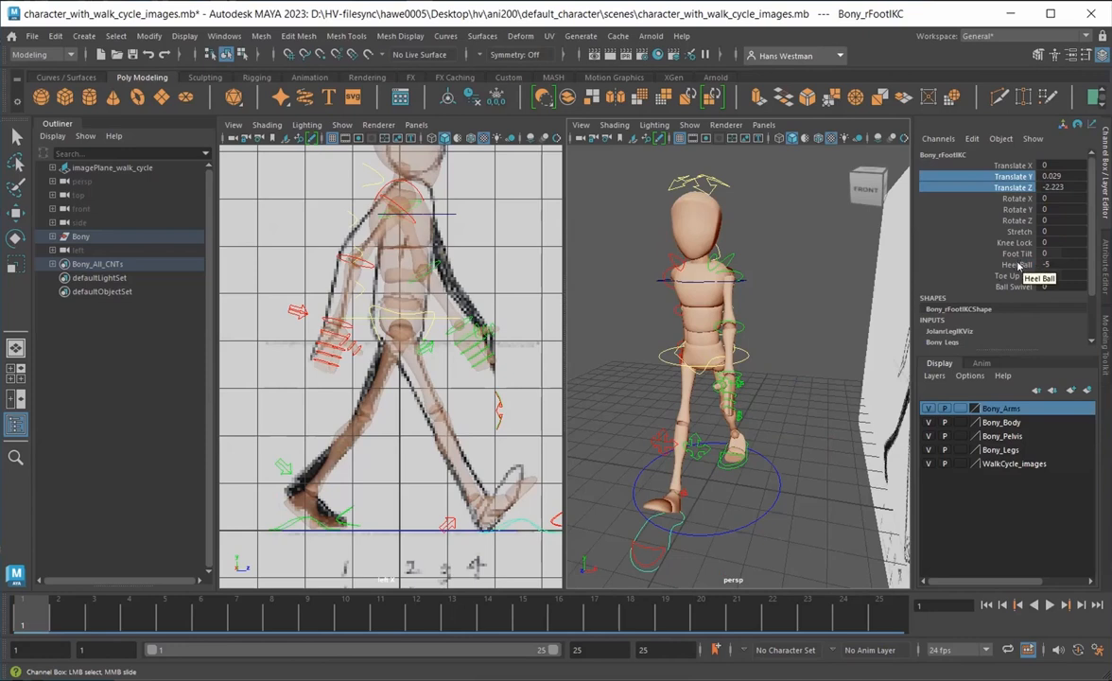
{"action": "right_click", "coordinate": [1018, 266]}
{"action": "left_click", "coordinate": [1047, 294]}
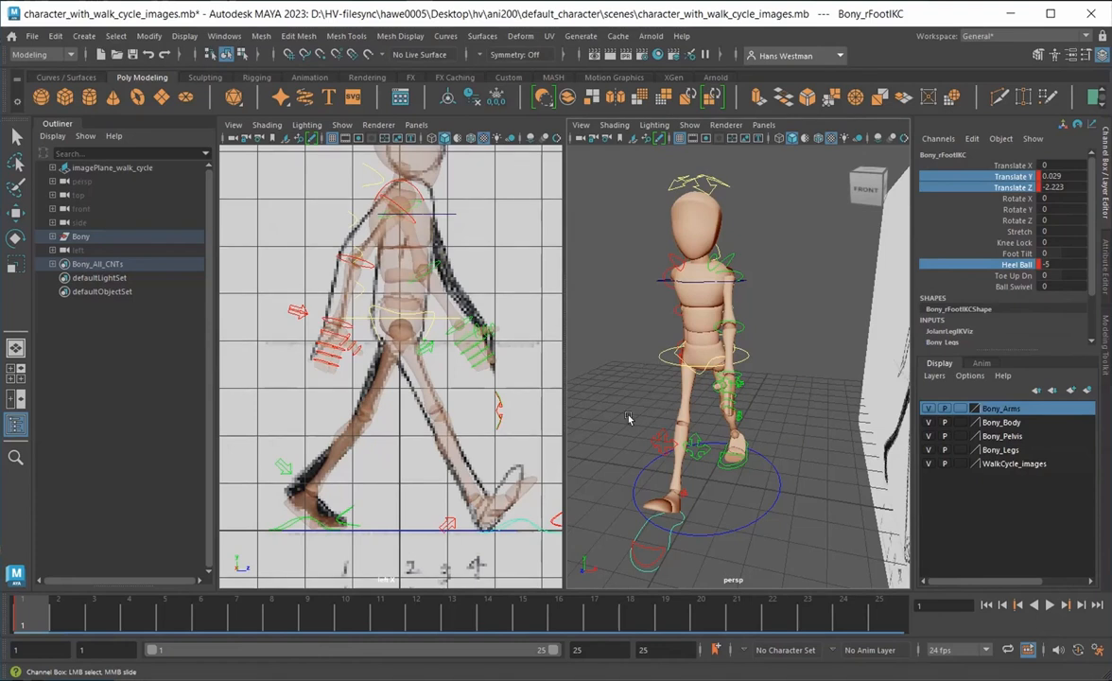
{"action": "left_click", "coordinate": [835, 512]}
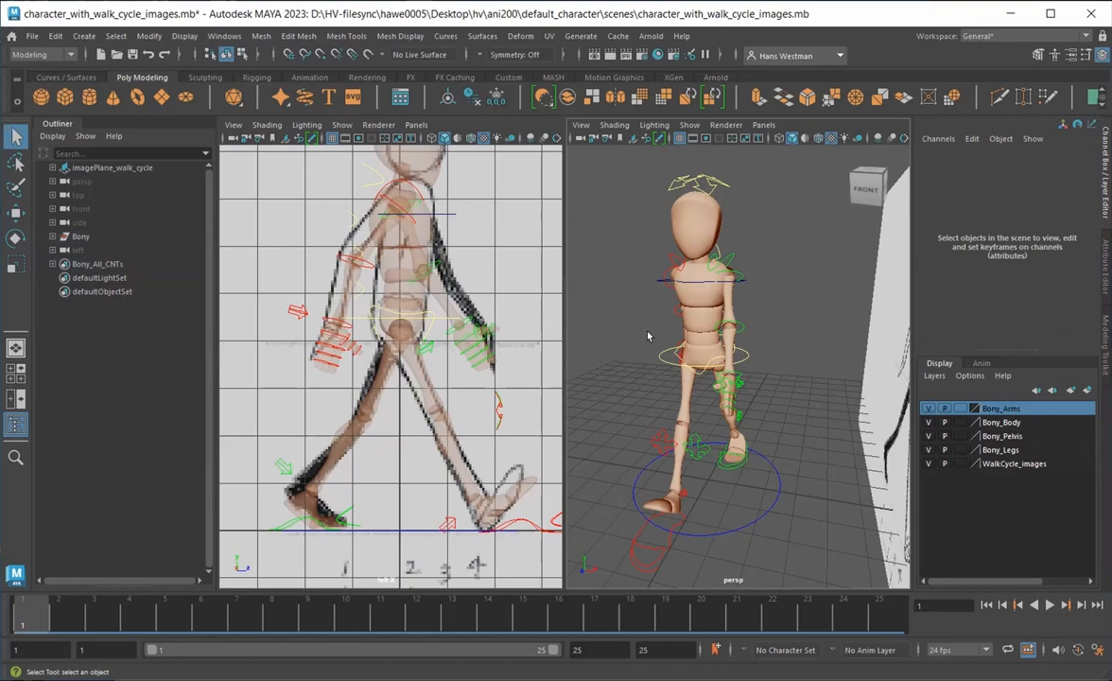
Copy the frame 1 keys of the root control plus both shoulder FK, elbow FK and foot IK controls
{"action": "left_click", "coordinate": [667, 287]}
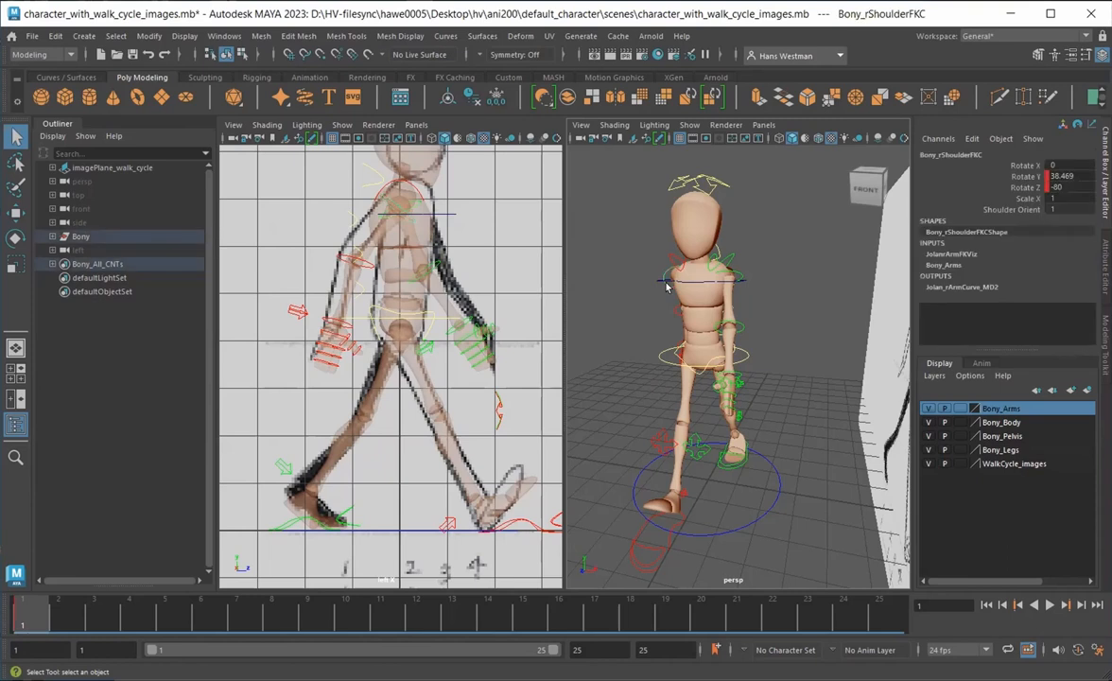
{"action": "left_click_drag", "start_coordinate": [582, 377], "coordinate": [631, 372], "text": "alt"}
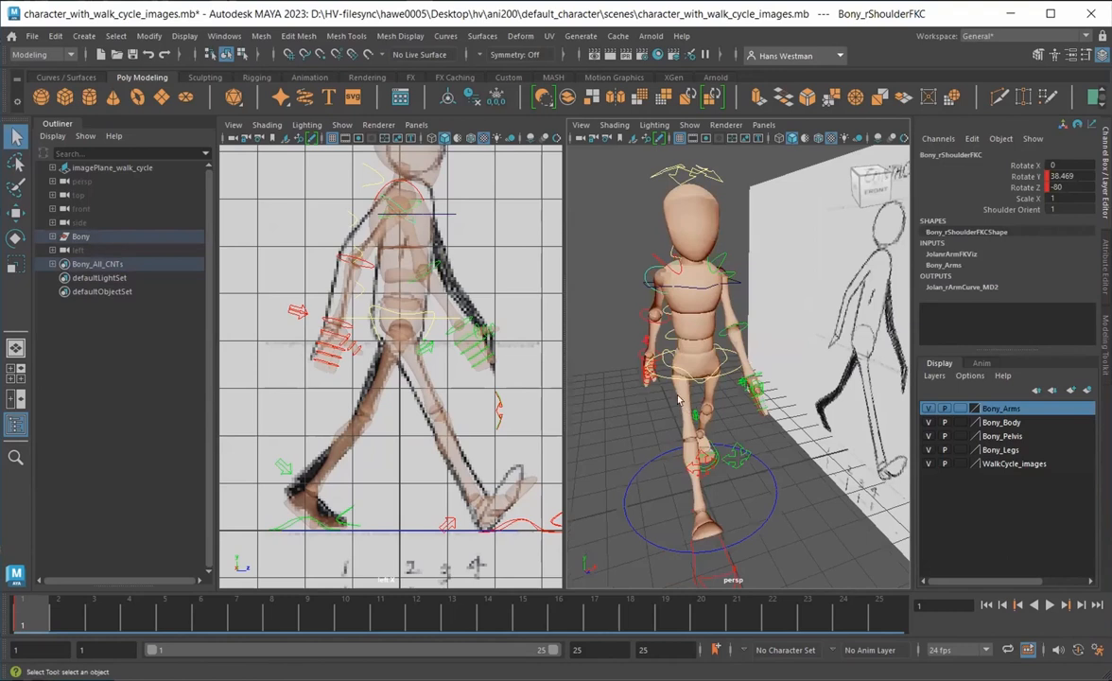
{"action": "left_click", "coordinate": [642, 318]}
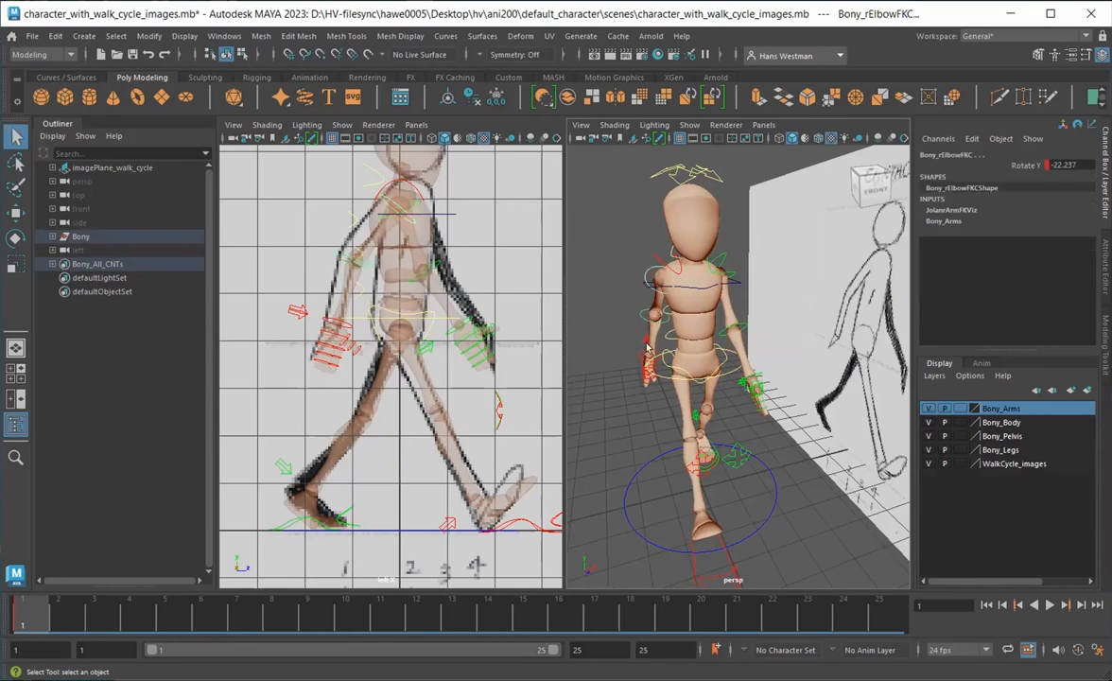
{"action": "left_click", "coordinate": [667, 378]}
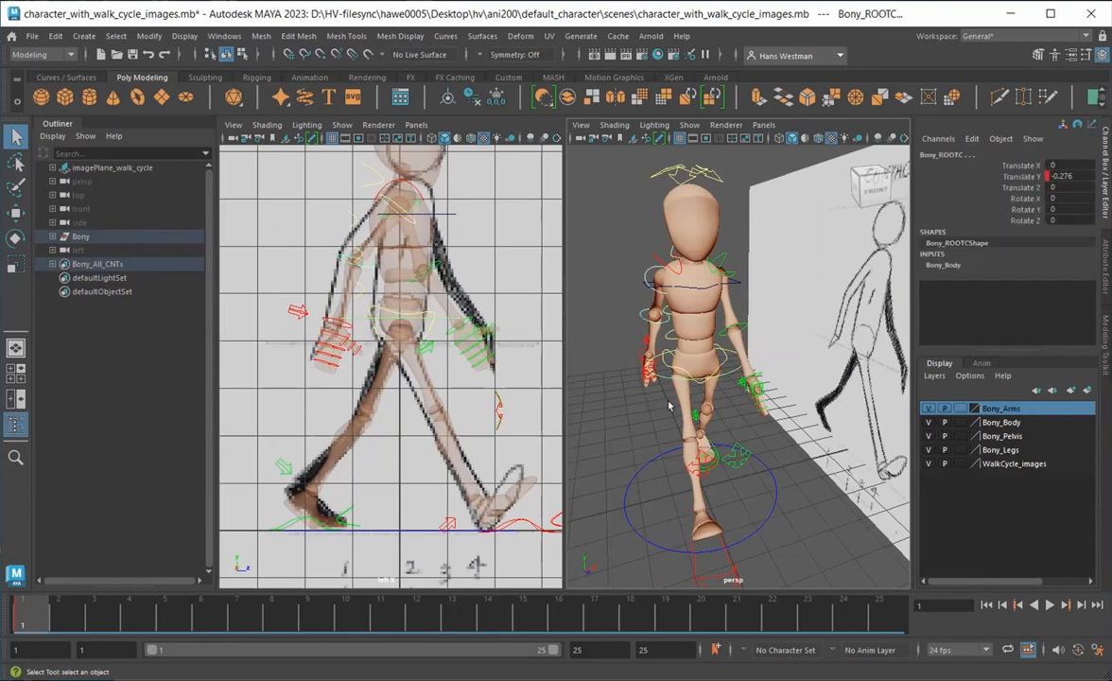
{"action": "left_click", "coordinate": [691, 568]}
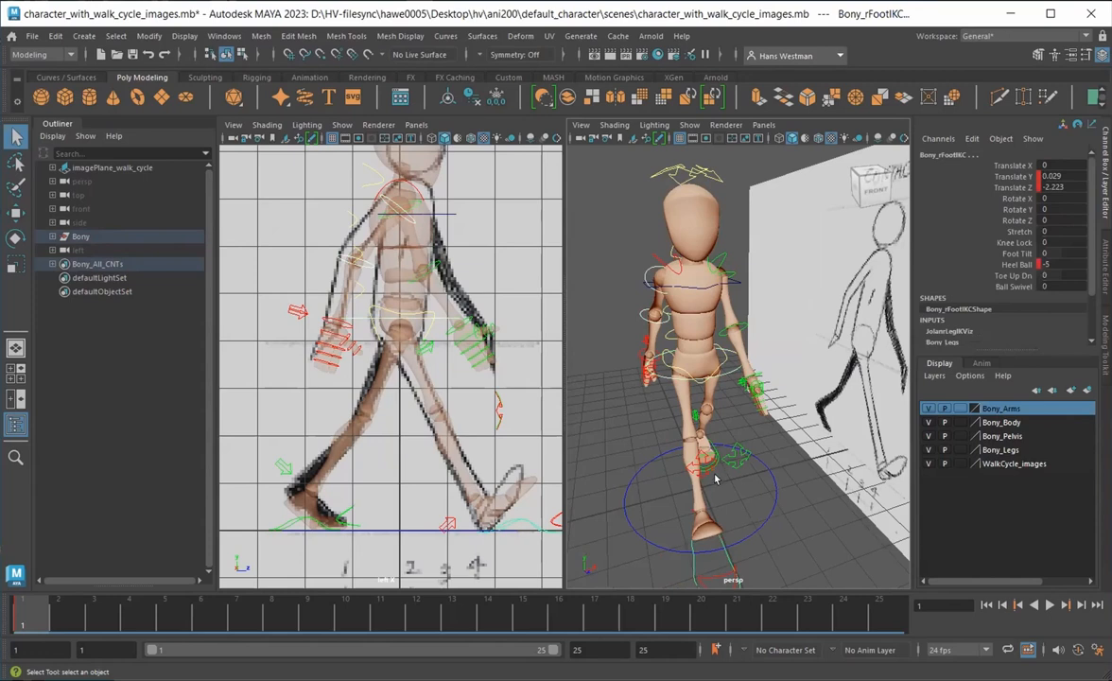
{"action": "left_click_drag", "start_coordinate": [745, 486], "coordinate": [740, 289], "text": "alt"}
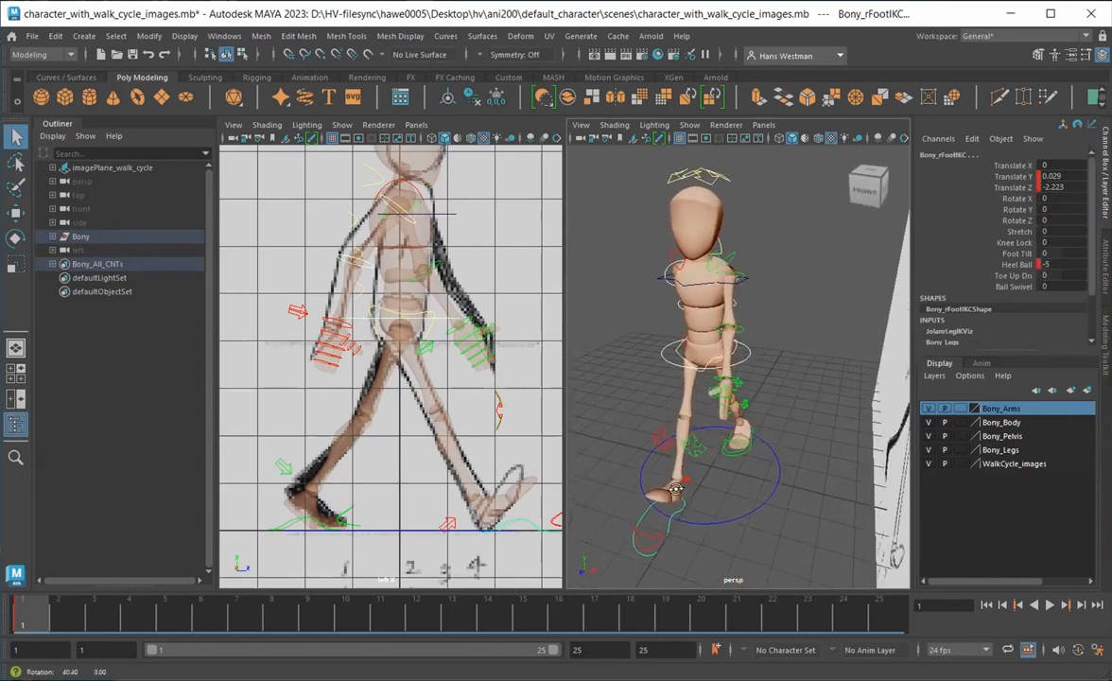
{"action": "left_click", "coordinate": [741, 276]}
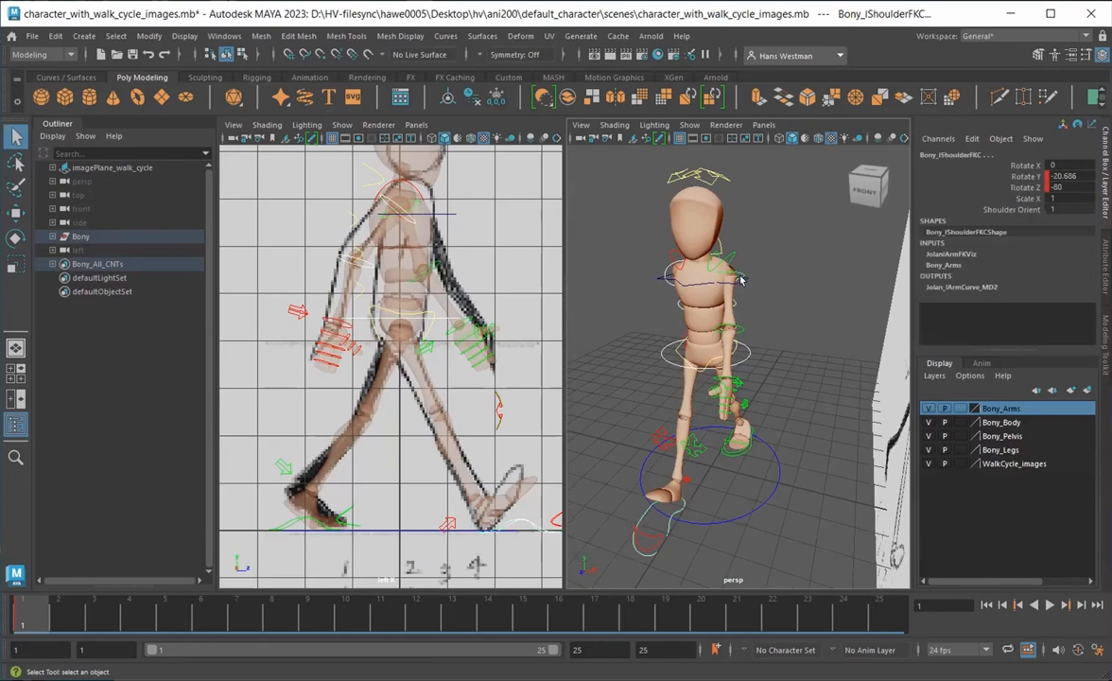
{"action": "left_click", "coordinate": [741, 331]}
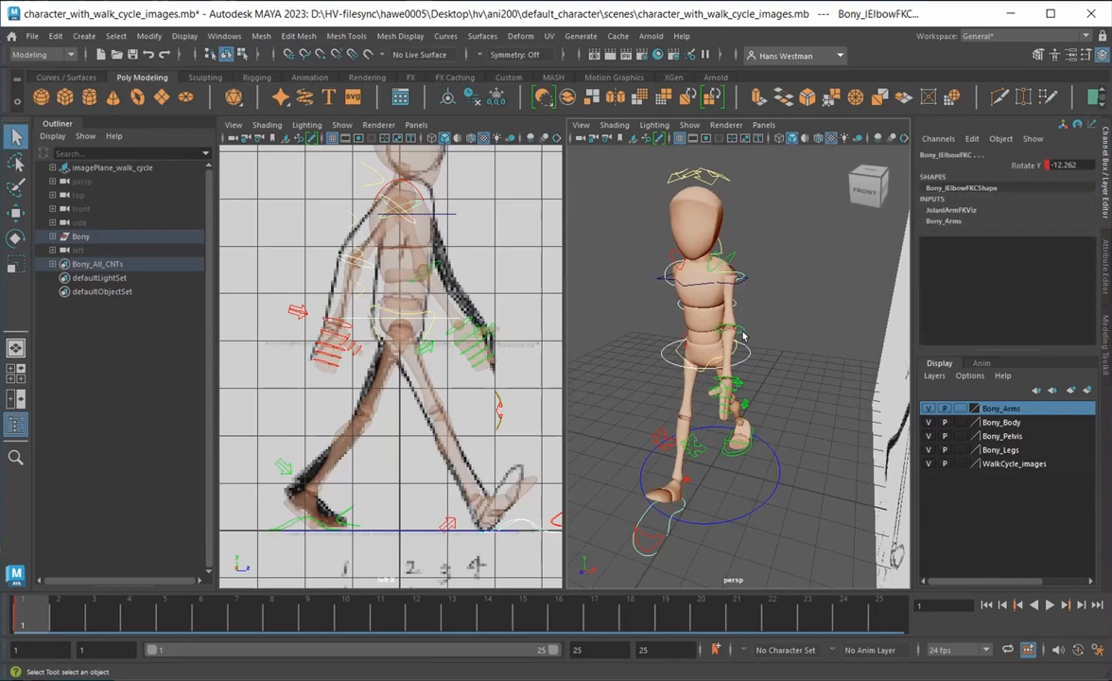
{"action": "left_click", "coordinate": [749, 431]}
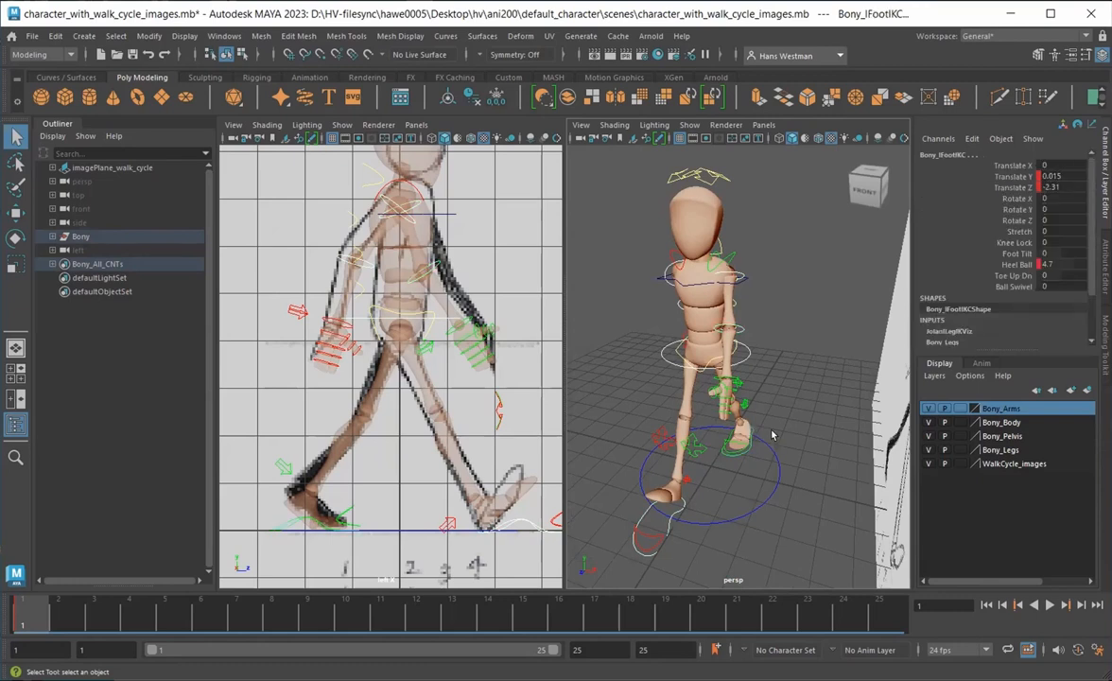
{"action": "right_click", "coordinate": [32, 615]}
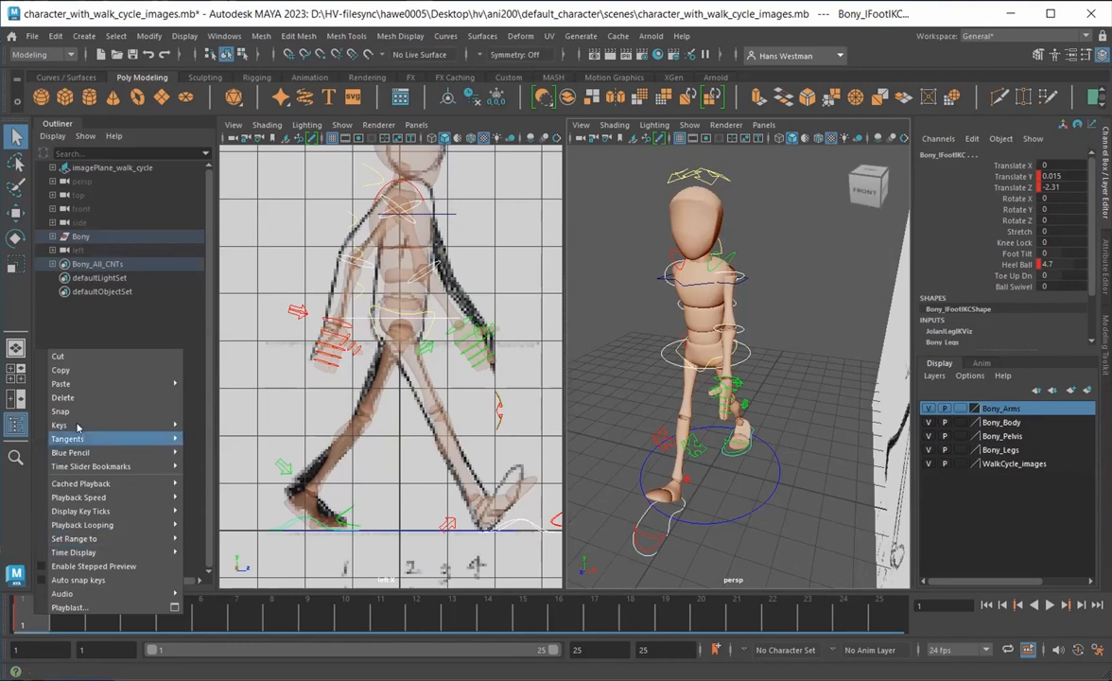
{"action": "left_click", "coordinate": [61, 370]}
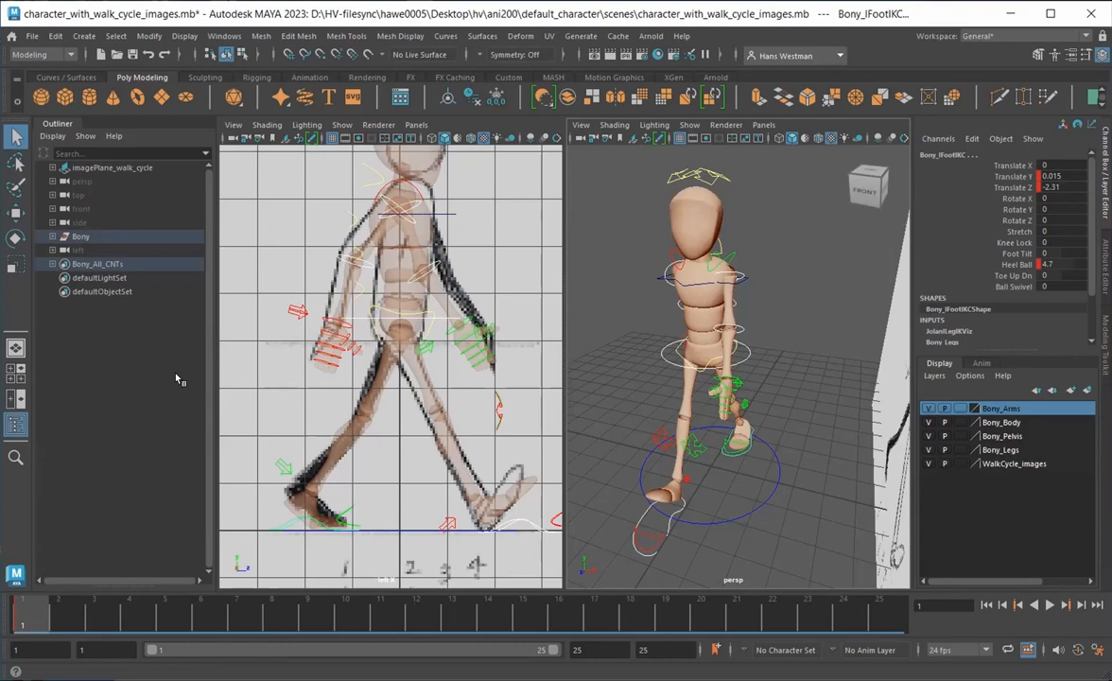
Paste the copied control keys at frame 25 and clear the selection
{"action": "left_click", "coordinate": [889, 618]}
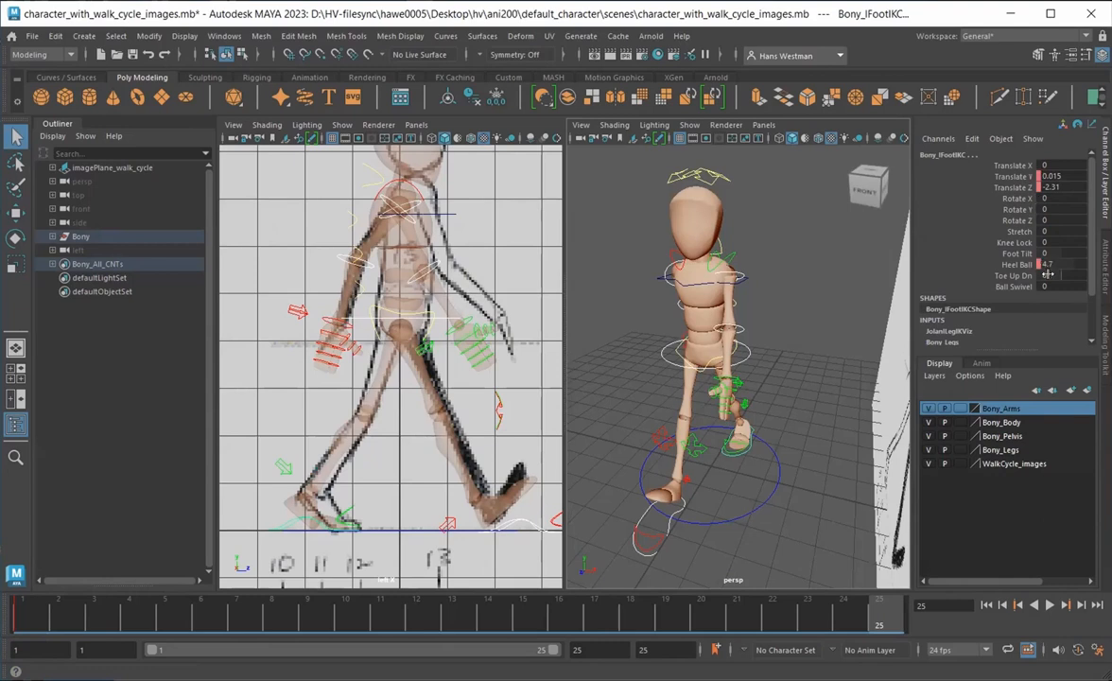
{"action": "right_click", "coordinate": [877, 613]}
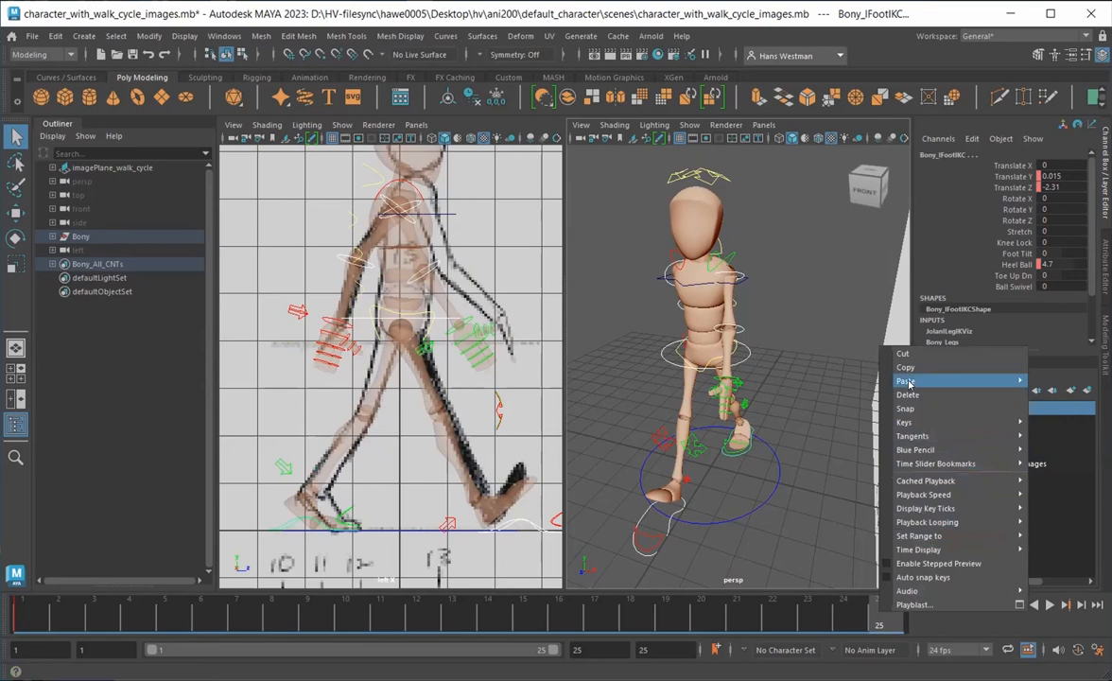
{"action": "mouse_move", "coordinate": [1021, 381]}
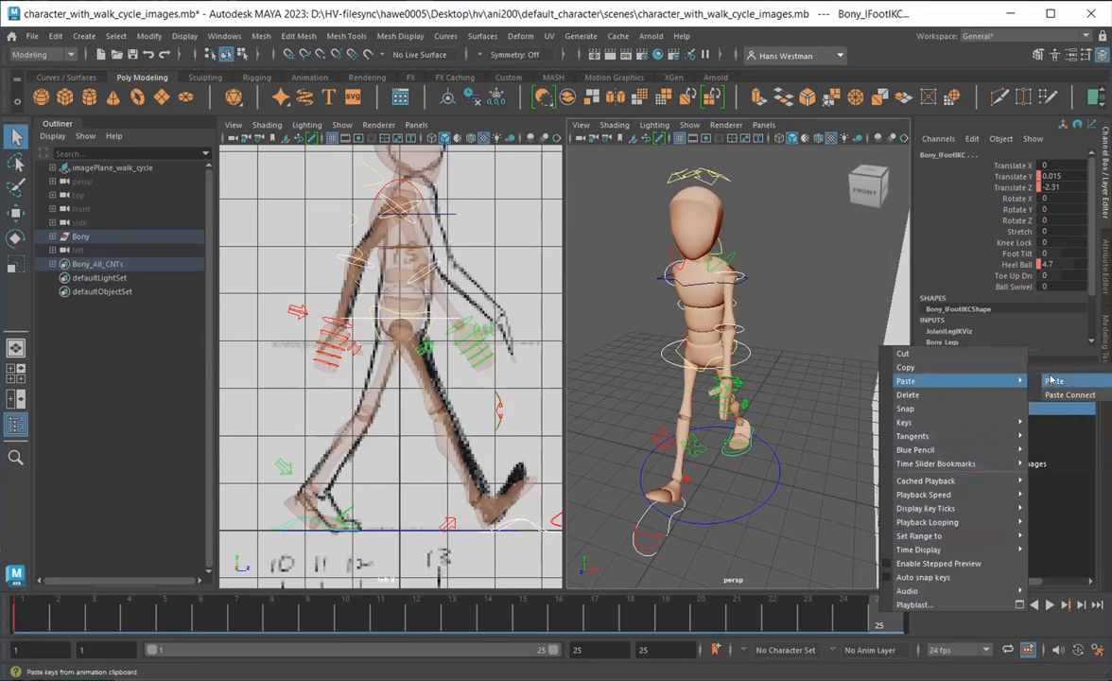
{"action": "left_click", "coordinate": [1055, 380]}
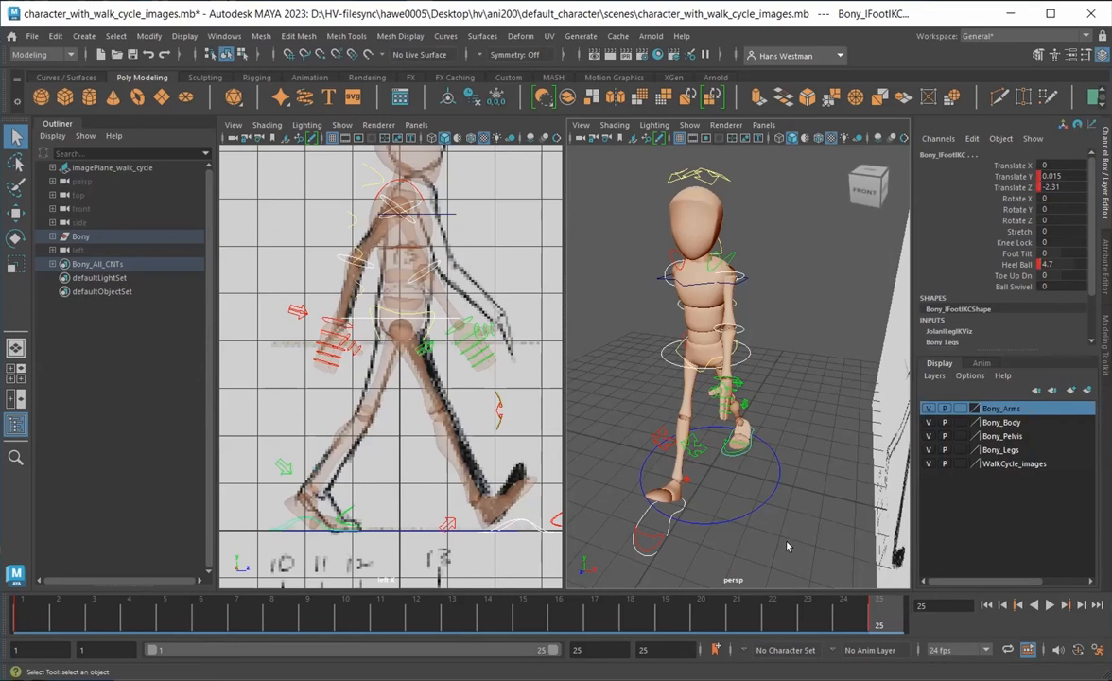
{"action": "left_click", "coordinate": [725, 503]}
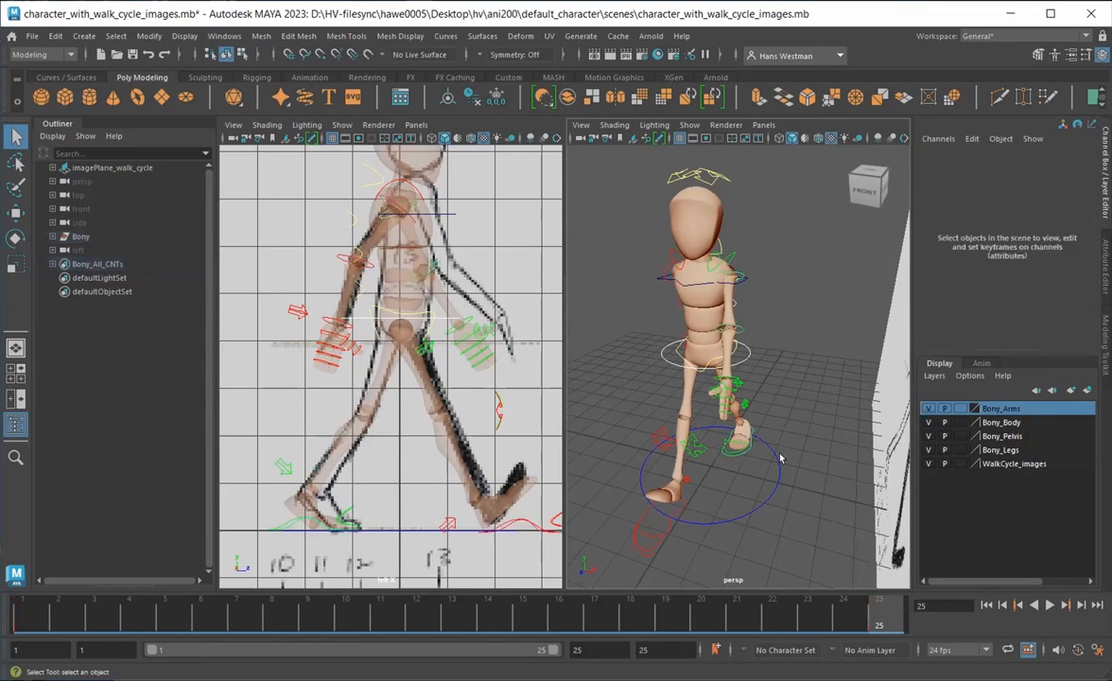
Inspect the left shoulder and elbow FK keys, and compare the pose with the contact drawings at frames 1 and 13
{"action": "left_click", "coordinate": [740, 275]}
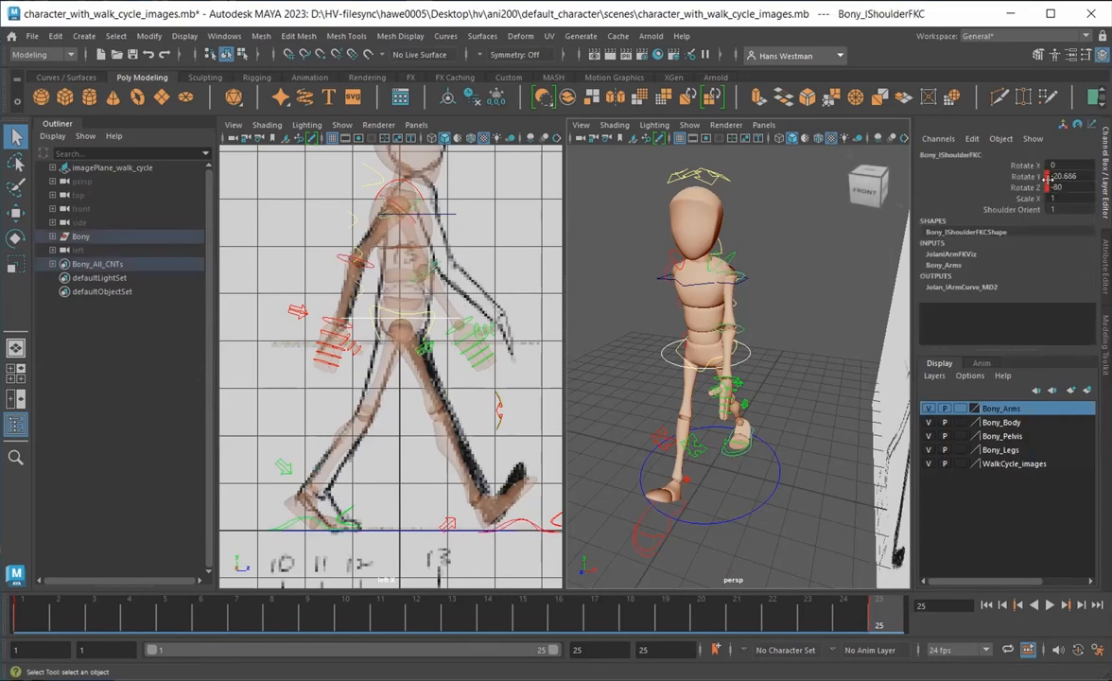
{"action": "left_click", "coordinate": [741, 330]}
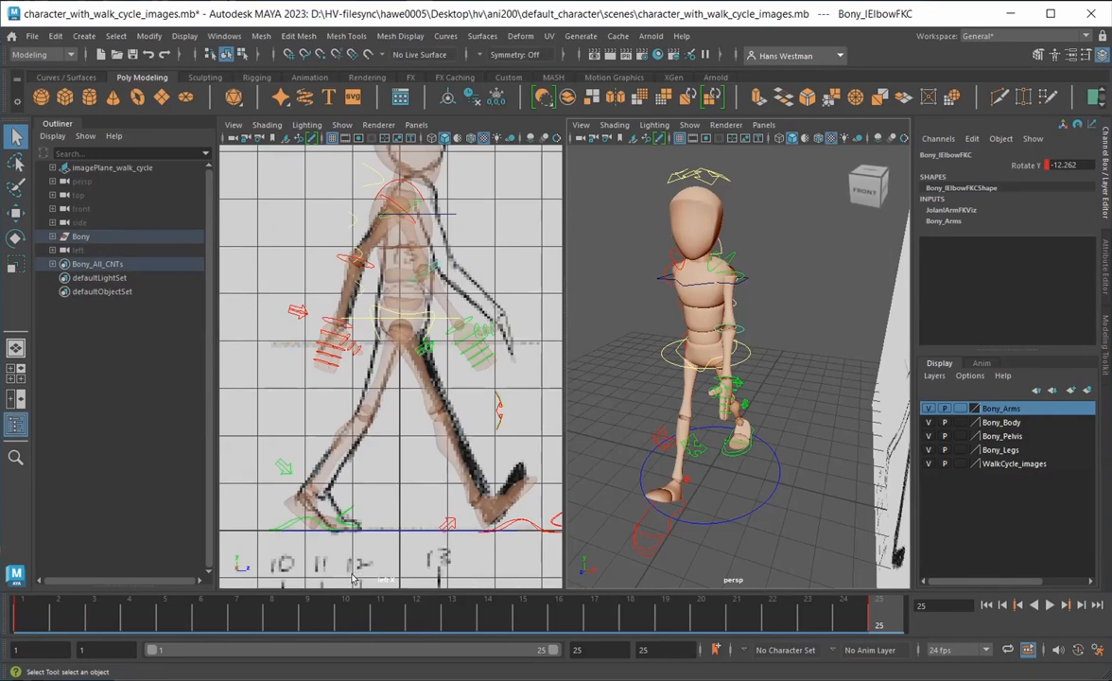
{"action": "left_click", "coordinate": [459, 615]}
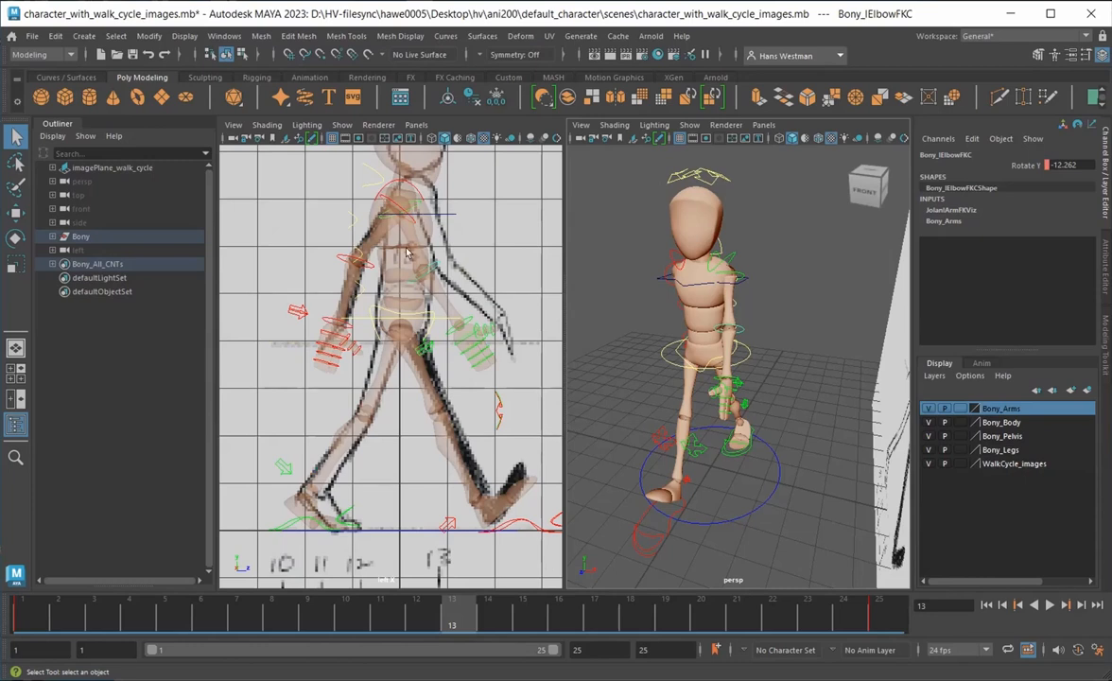
{"action": "left_click", "coordinate": [23, 615]}
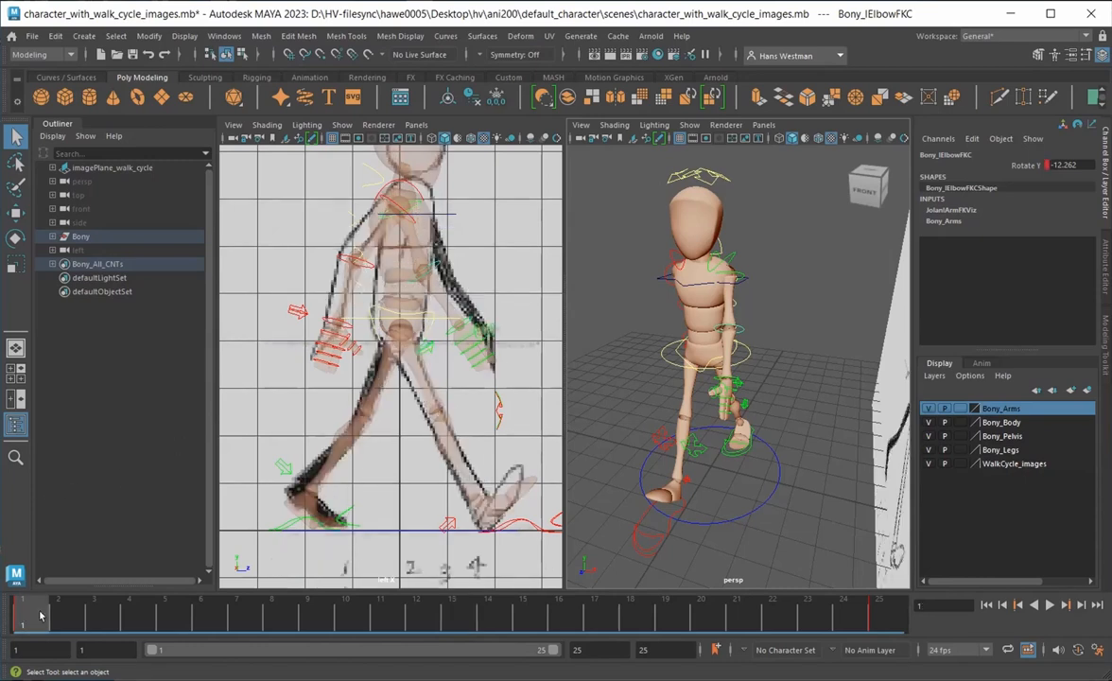
{"action": "left_click", "coordinate": [459, 617]}
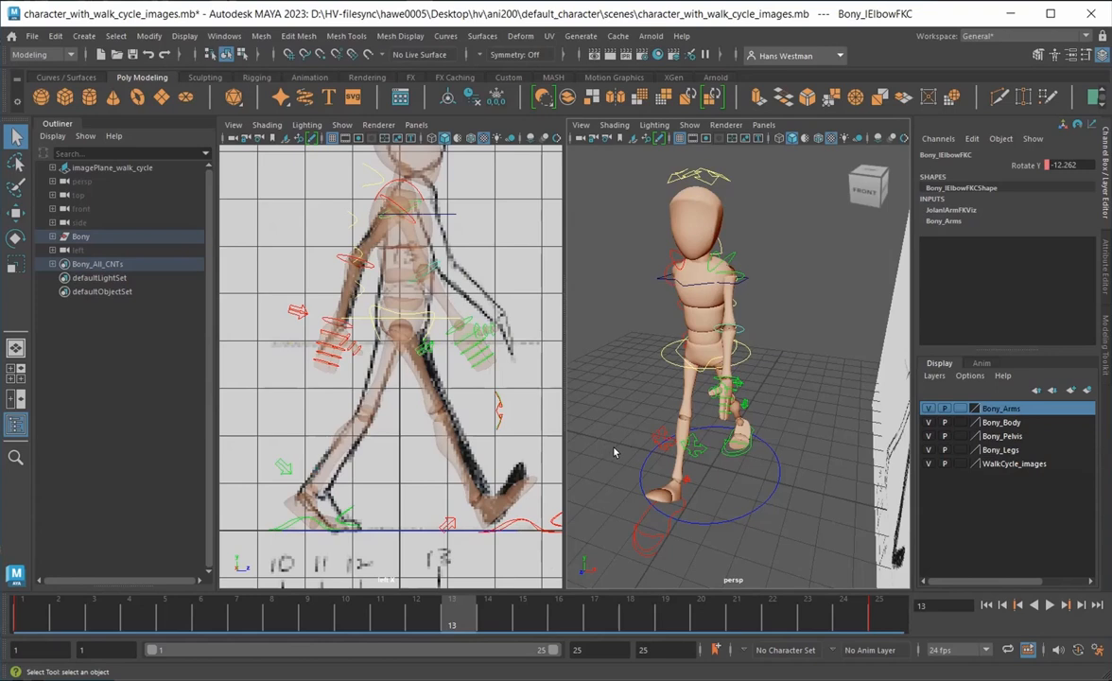
{"action": "left_click_drag", "start_coordinate": [617, 453], "coordinate": [662, 440], "text": "alt"}
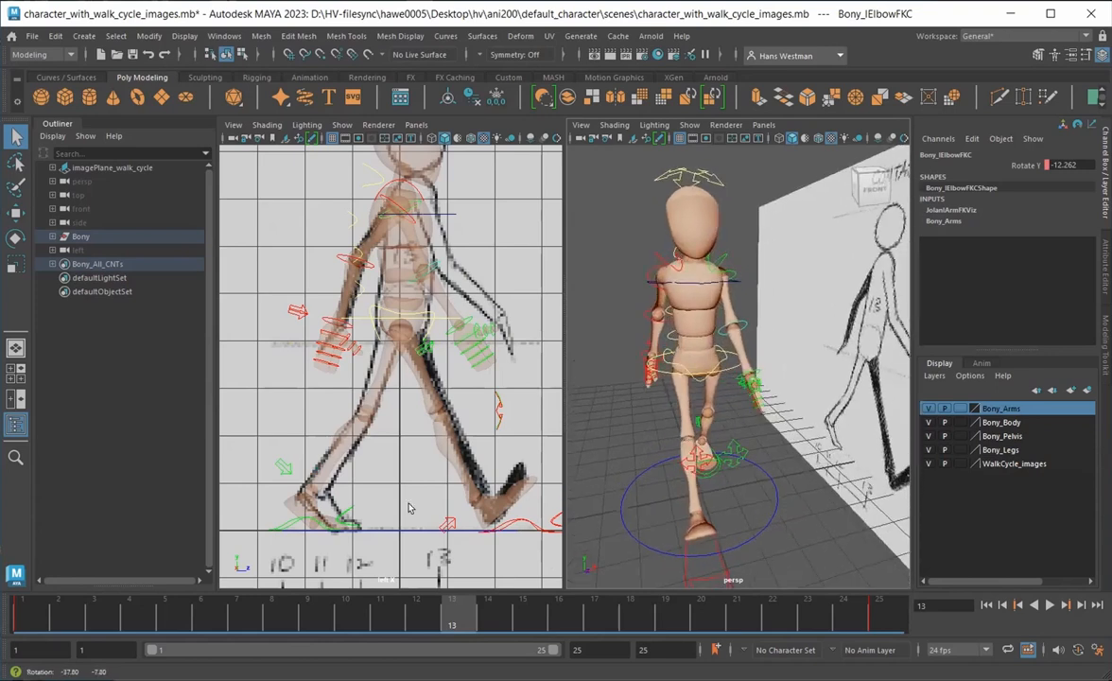
Copy the frame 1 keys of the right shoulder and right elbow FK controls together
{"action": "left_click", "coordinate": [23, 616]}
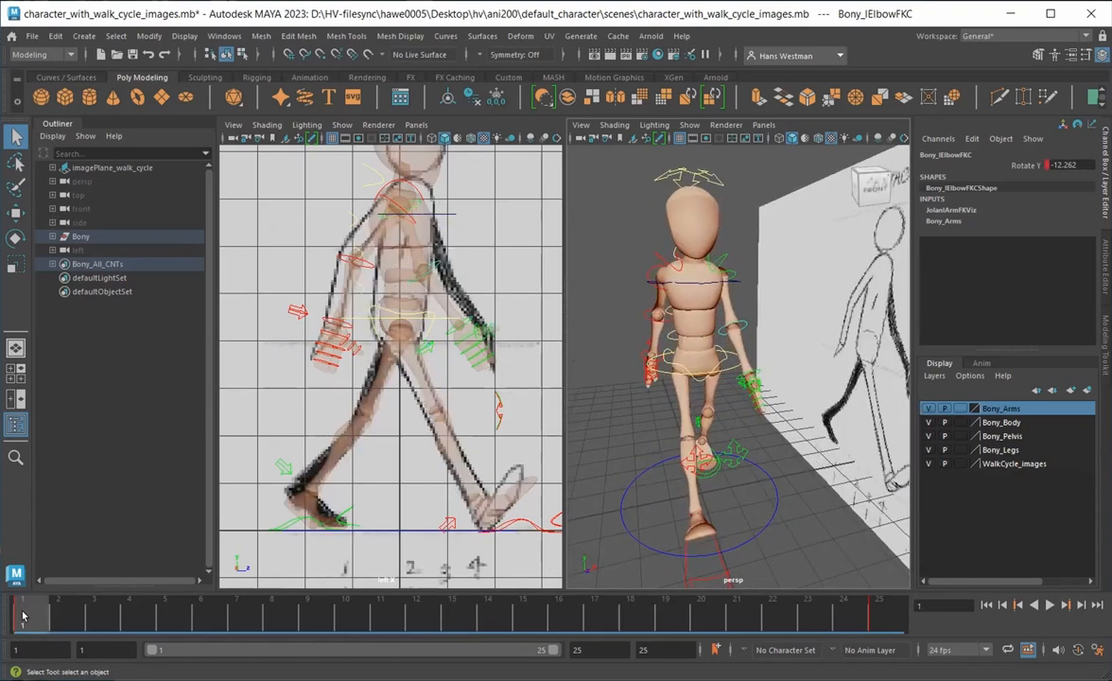
{"action": "left_click", "coordinate": [646, 272]}
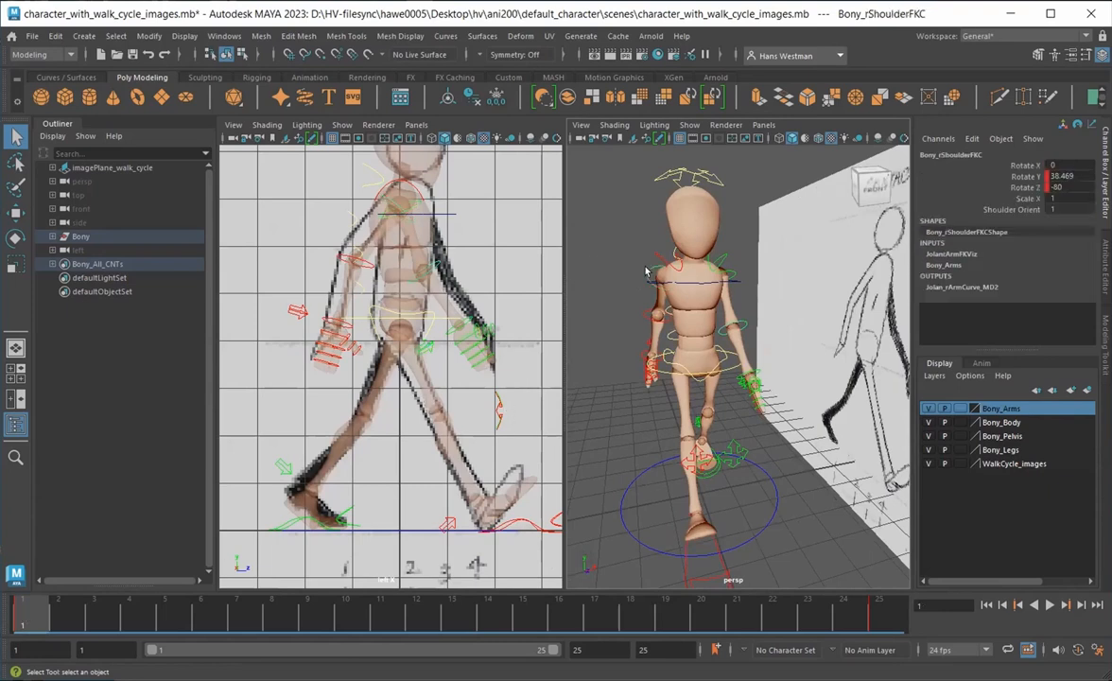
{"action": "left_click", "coordinate": [645, 318]}
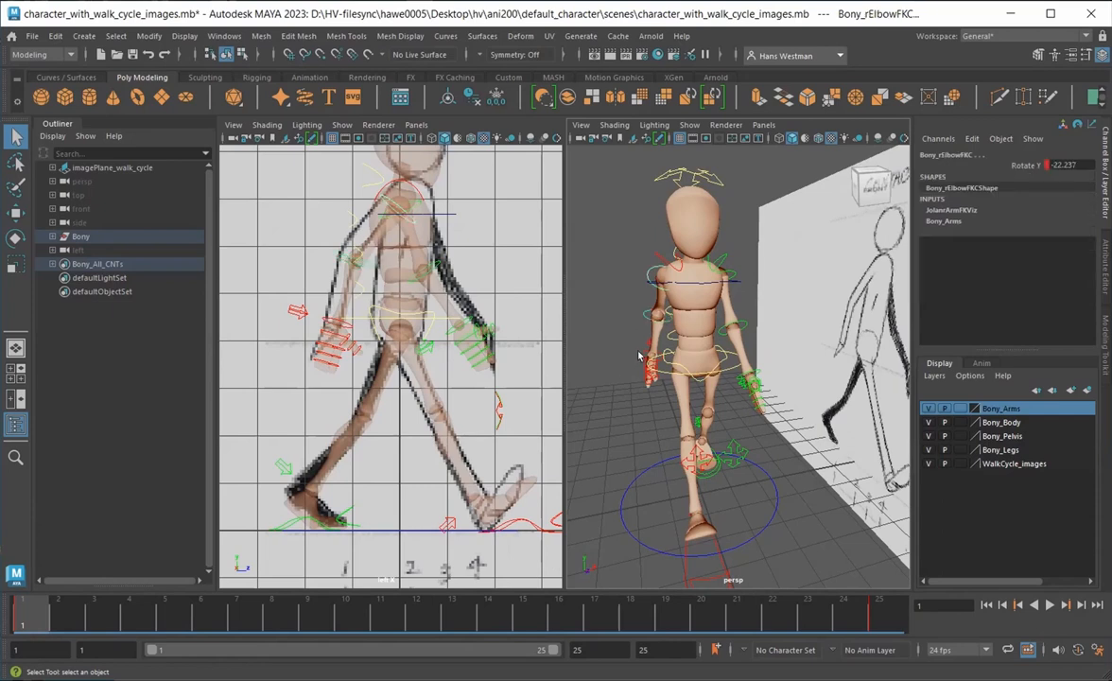
{"action": "left_click", "coordinate": [639, 355]}
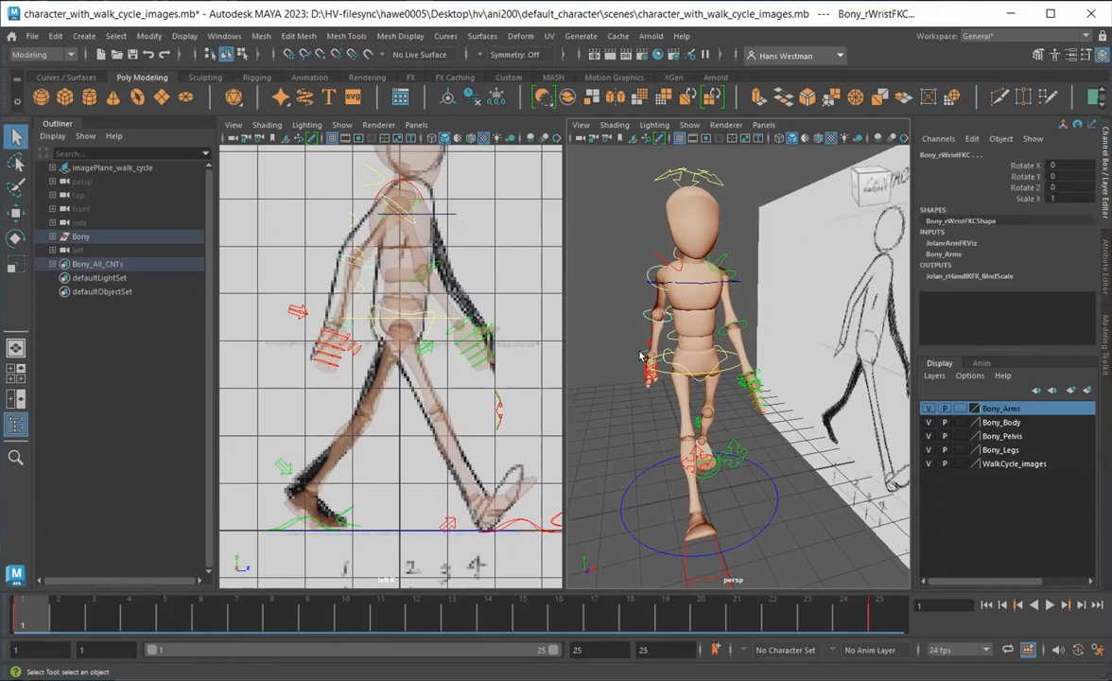
{"action": "left_click", "coordinate": [644, 315]}
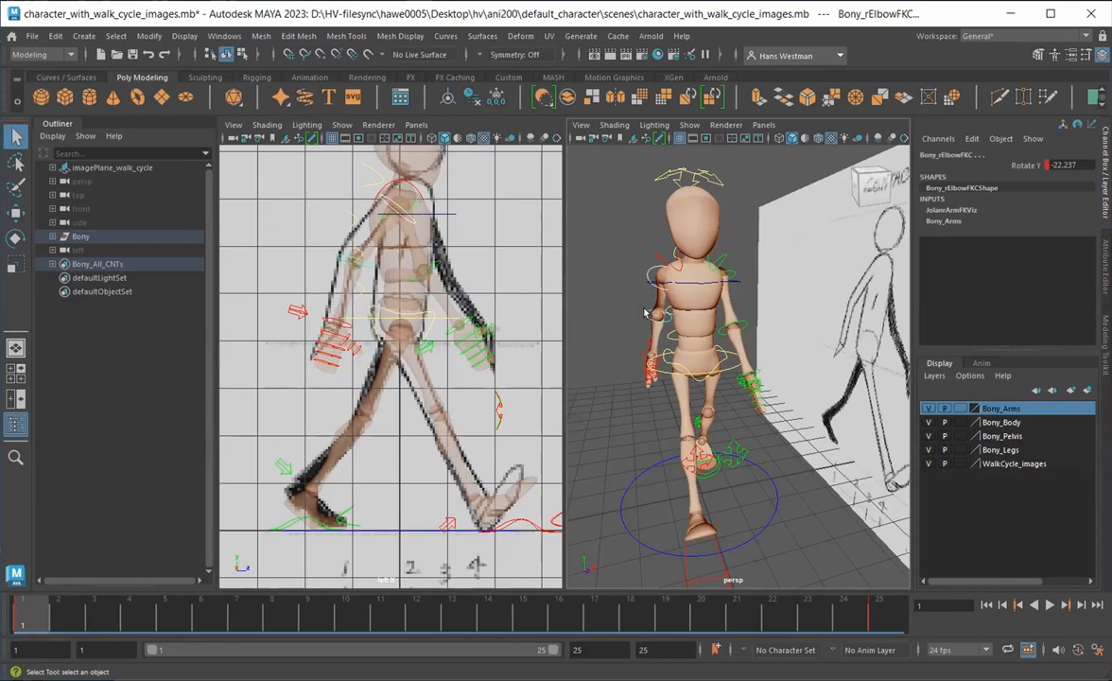
Paste the copied right-arm keys onto the left shoulder and left elbow FK controls at frame 13
{"action": "left_click", "coordinate": [453, 616]}
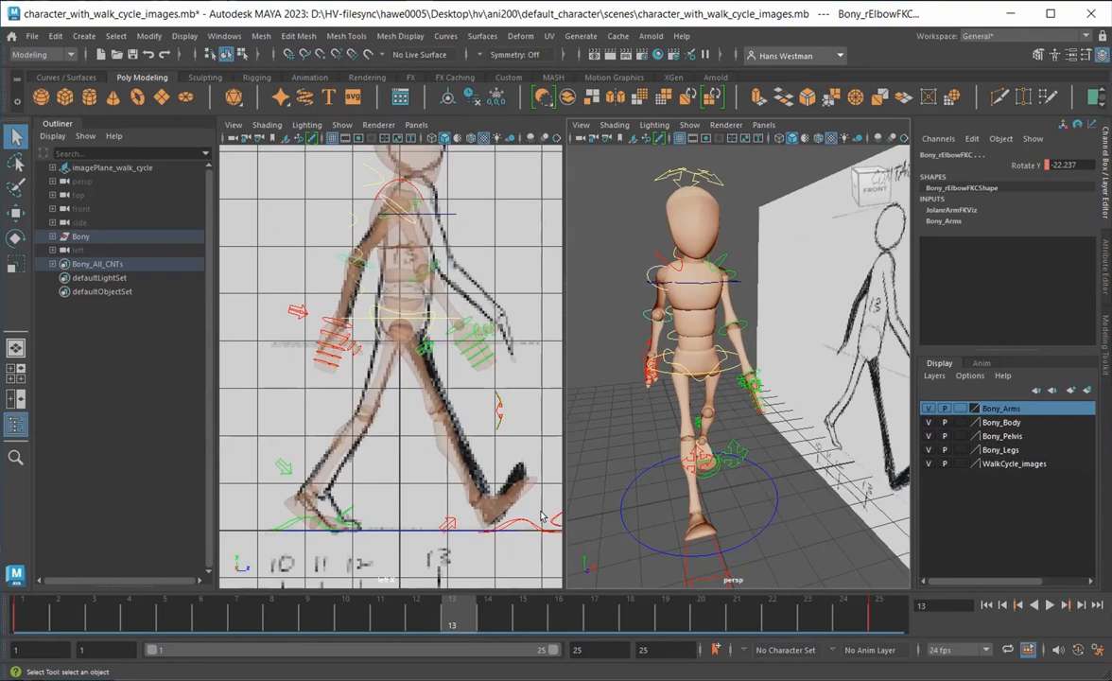
{"action": "left_click_drag", "start_coordinate": [492, 468], "coordinate": [550, 510], "text": "alt"}
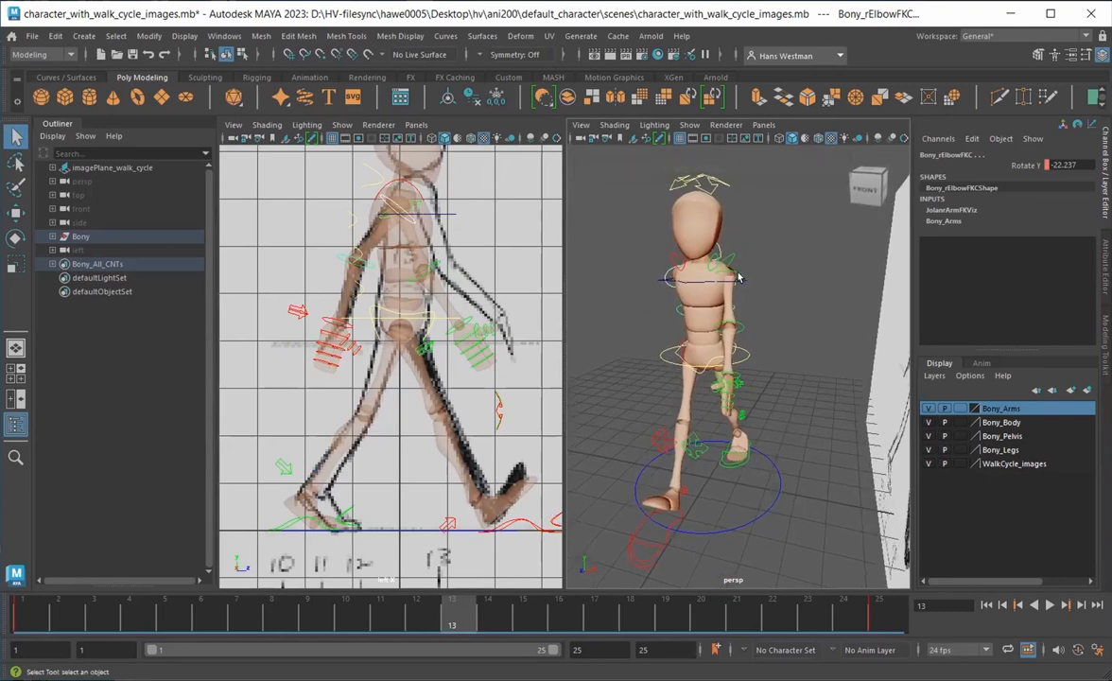
{"action": "left_click", "coordinate": [739, 277]}
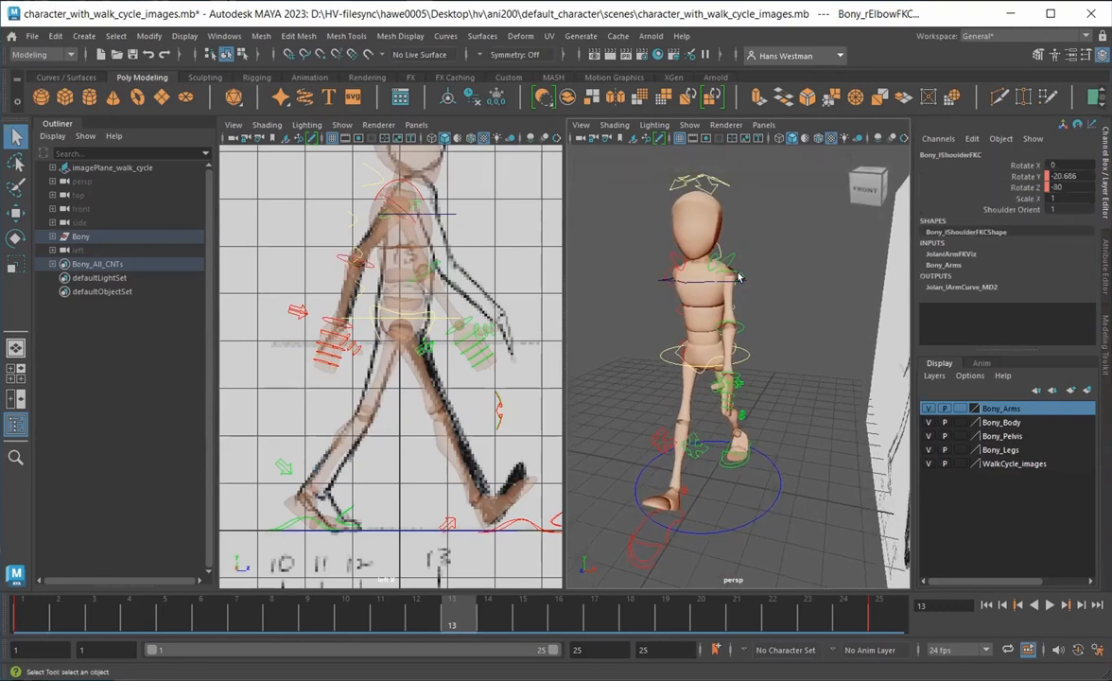
{"action": "left_click", "coordinate": [740, 325]}
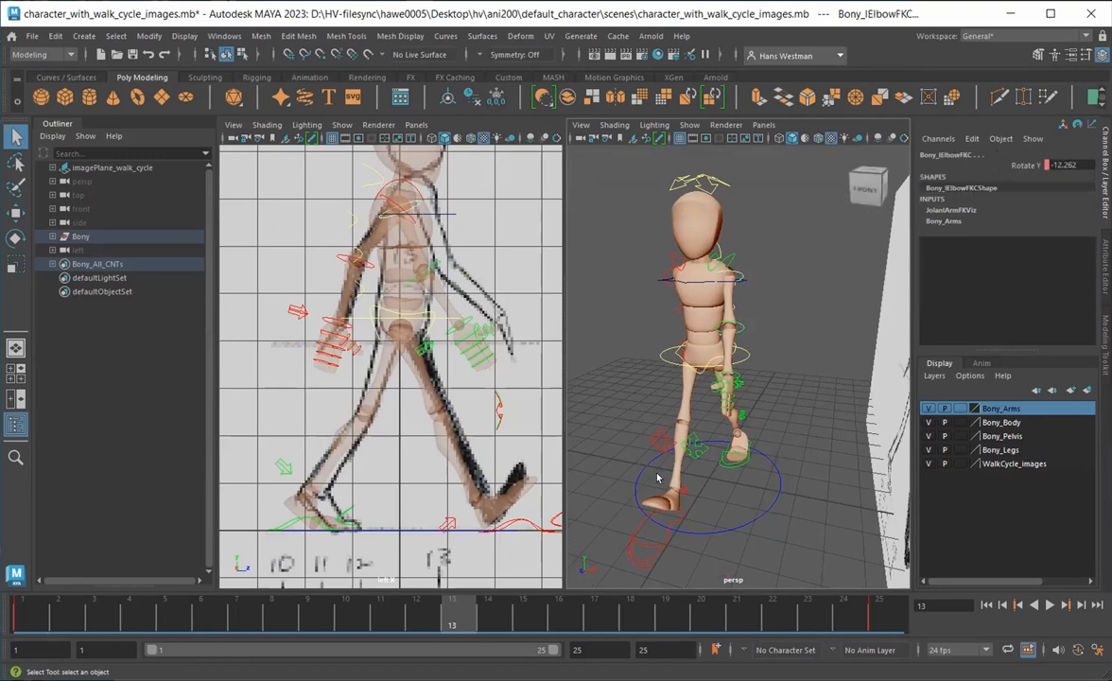
{"action": "right_click", "coordinate": [450, 616]}
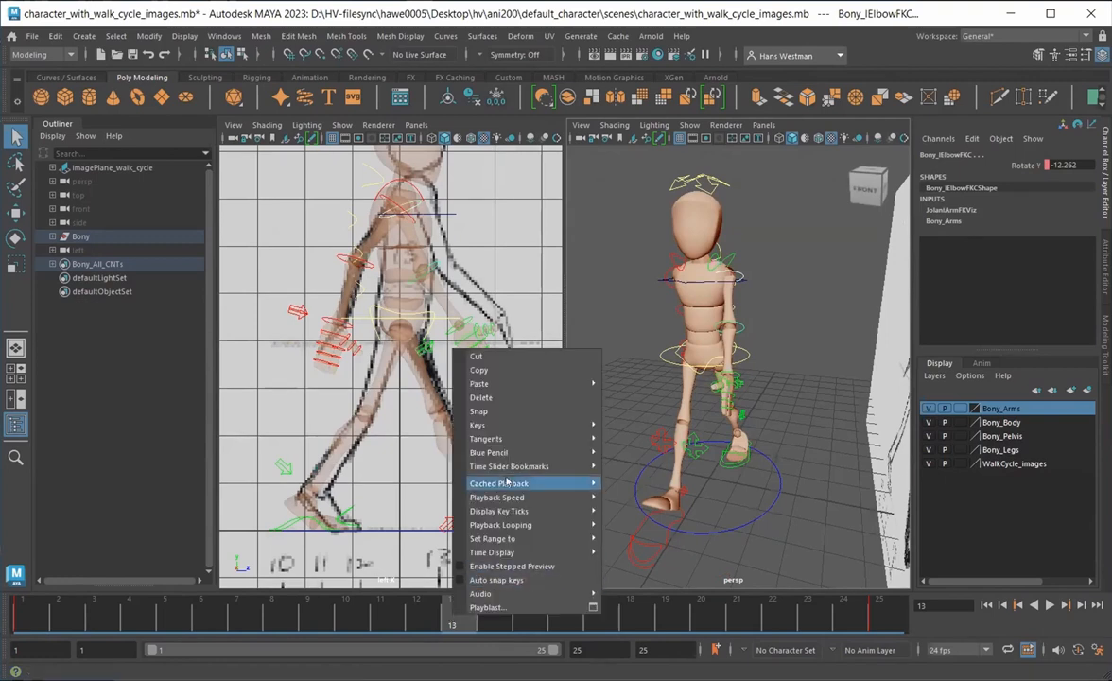
{"action": "mouse_move", "coordinate": [567, 383]}
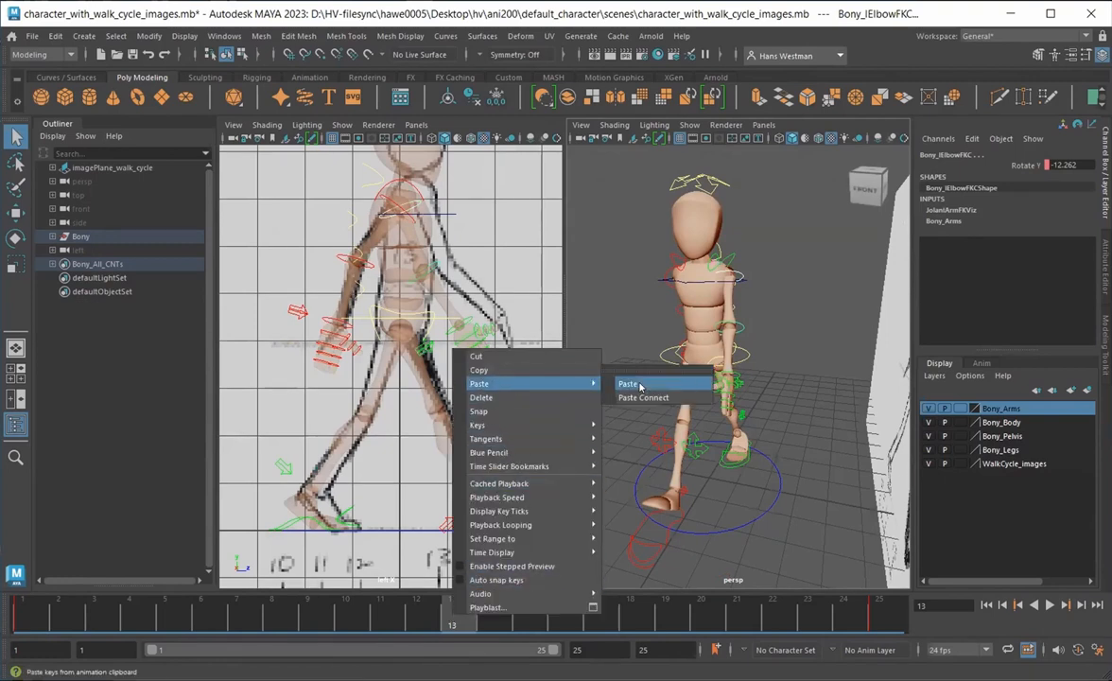
{"action": "left_click", "coordinate": [629, 384]}
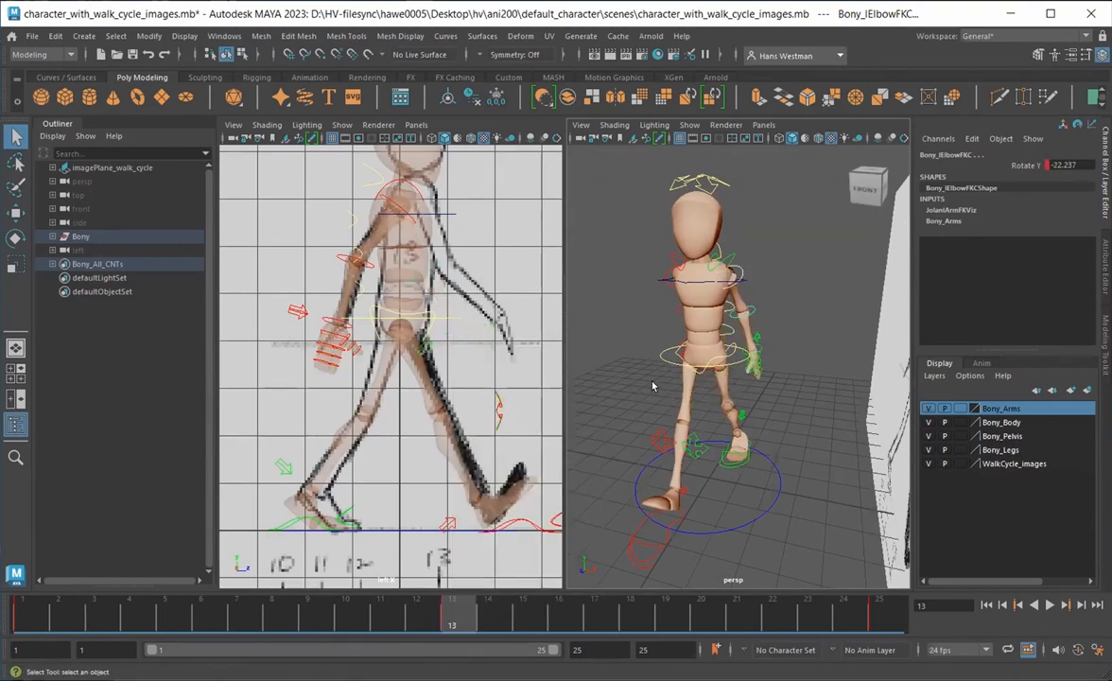
{"action": "left_click_drag", "start_coordinate": [593, 432], "coordinate": [764, 440], "text": "alt"}
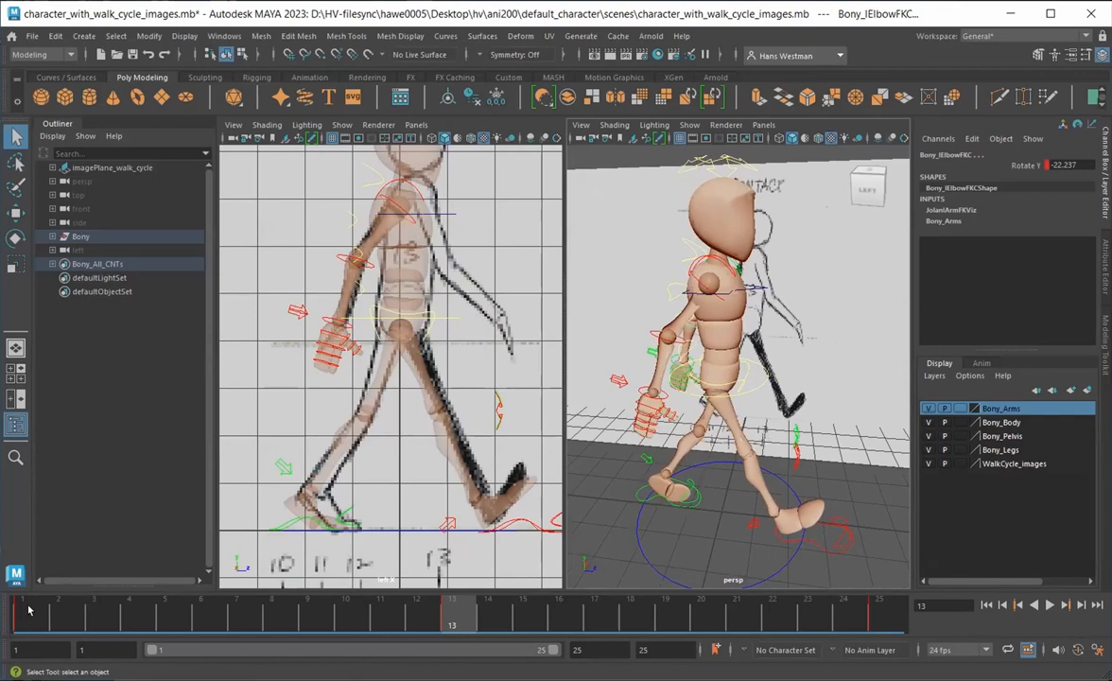
Copy the frame 1 keys of the left shoulder and left elbow FK controls together
{"action": "left_click", "coordinate": [29, 610]}
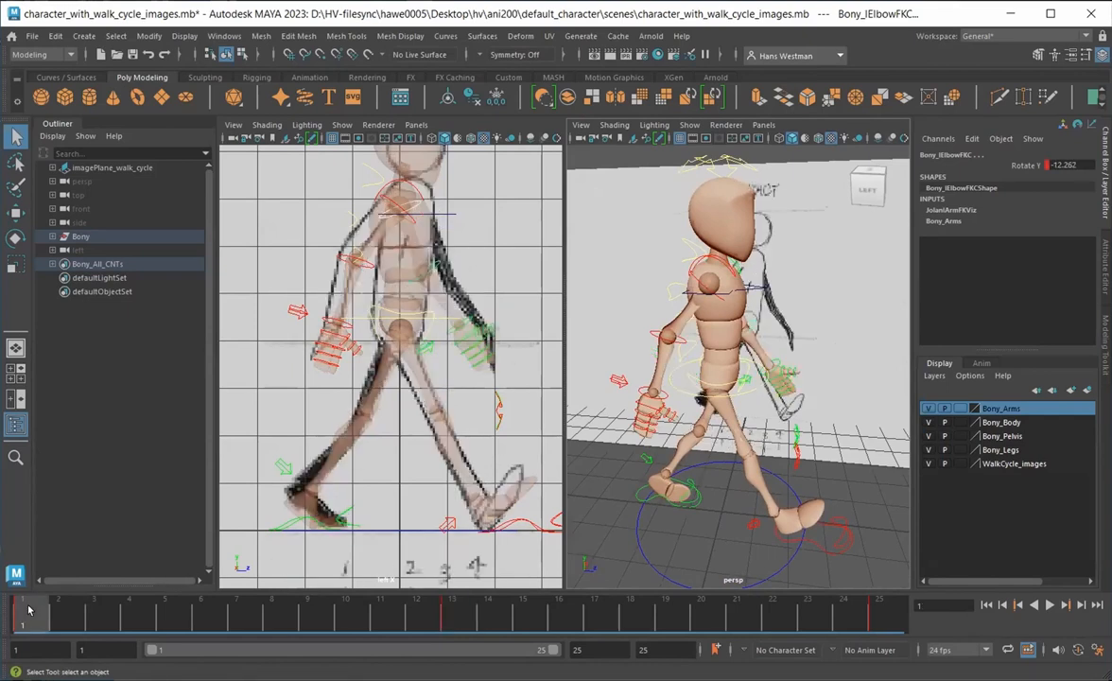
{"action": "mouse_move", "coordinate": [600, 404]}
{"action": "left_mouse_down", "text": "alt"}
{"action": "mouse_move", "coordinate": [463, 445]}
{"action": "mouse_move", "coordinate": [567, 421]}
{"action": "mouse_move", "coordinate": [651, 428]}
{"action": "mouse_move", "coordinate": [596, 399]}
{"action": "left_mouse_up", "text": "alt"}
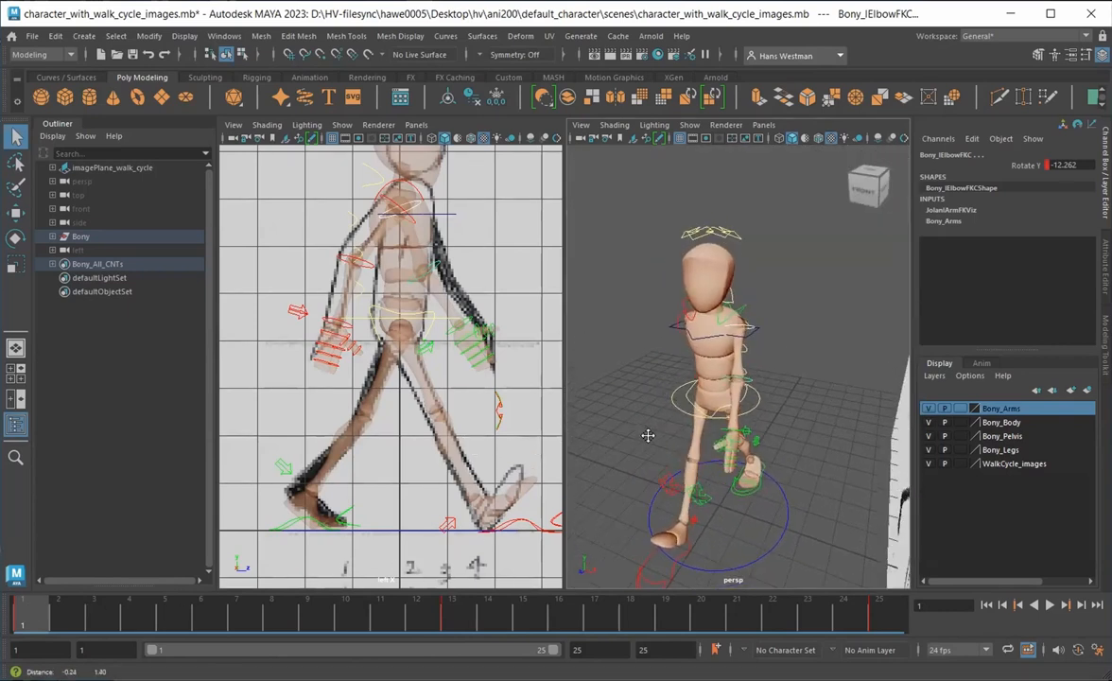
{"action": "left_click", "coordinate": [785, 355]}
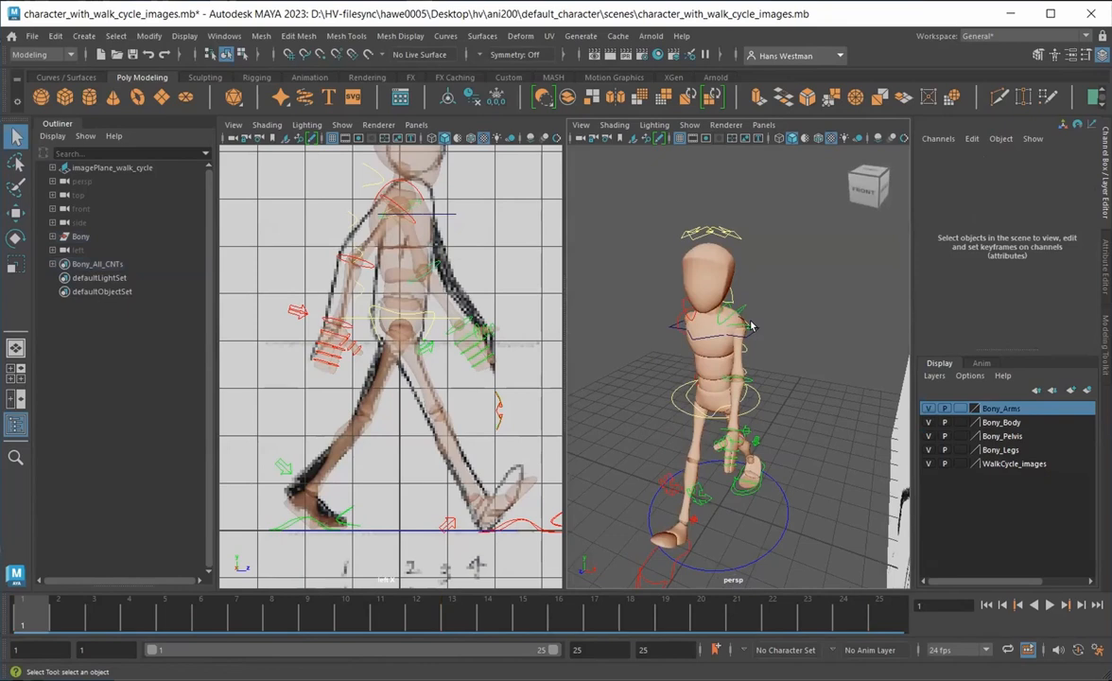
{"action": "left_click", "coordinate": [750, 328]}
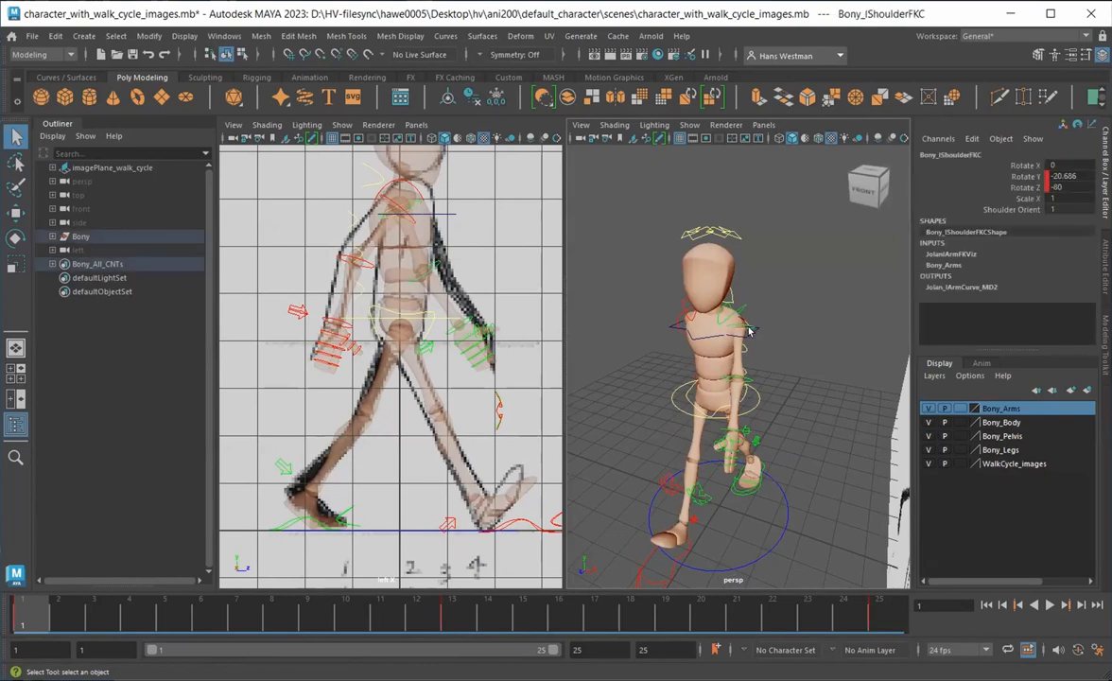
{"action": "left_click", "coordinate": [746, 378]}
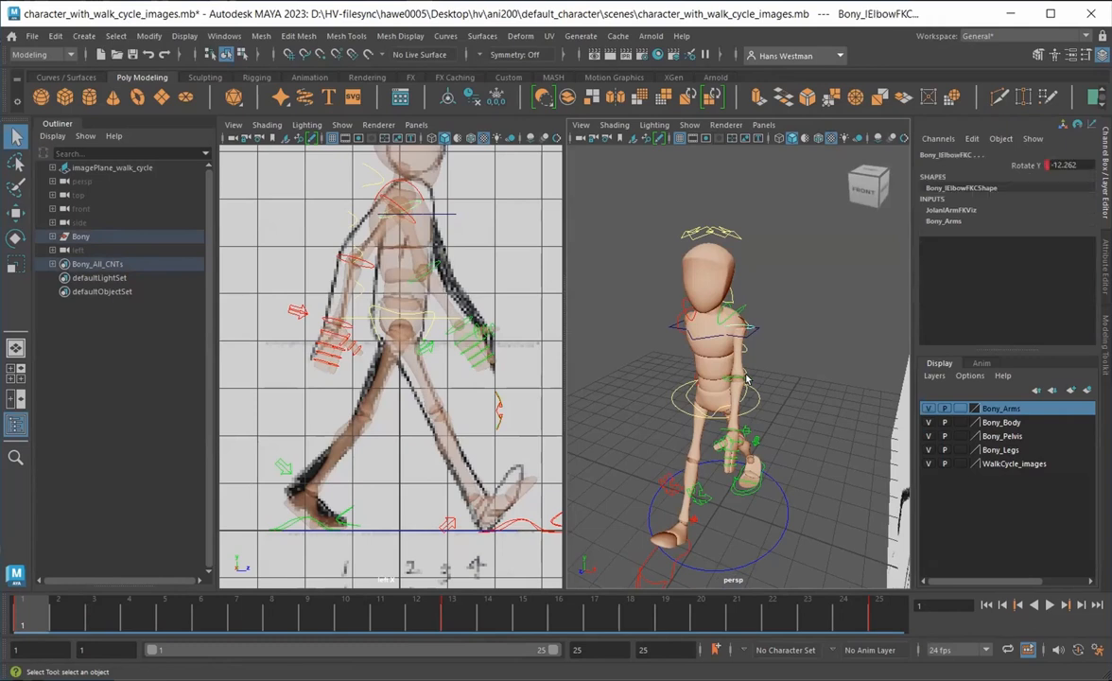
{"action": "right_click", "coordinate": [34, 611]}
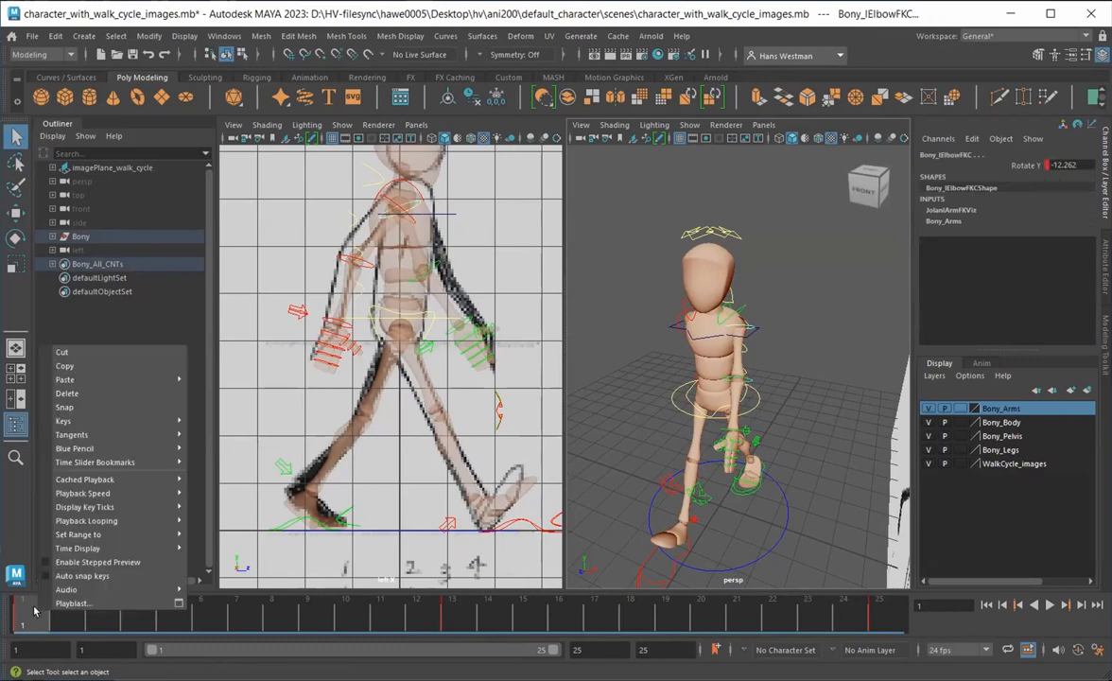
{"action": "left_click", "coordinate": [63, 366]}
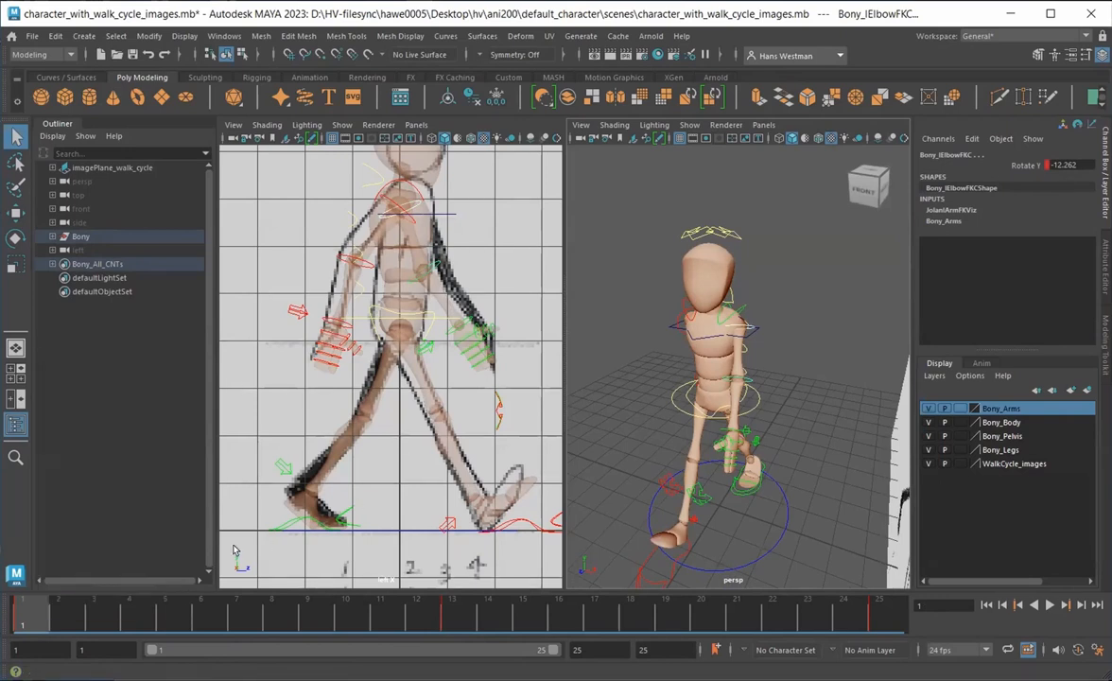
Paste the copied left-arm keys onto the right shoulder and right elbow FK controls at frame 13
{"action": "left_click", "coordinate": [451, 611]}
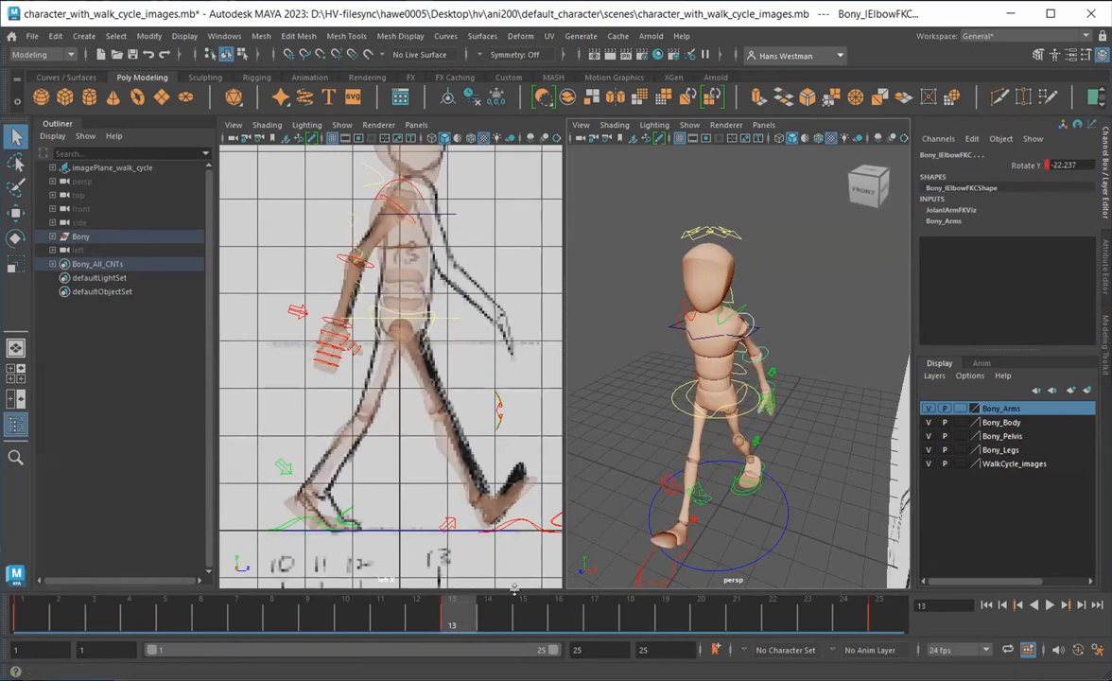
{"action": "left_click_drag", "start_coordinate": [615, 414], "coordinate": [674, 488], "text": "alt"}
{"action": "left_click", "coordinate": [640, 475]}
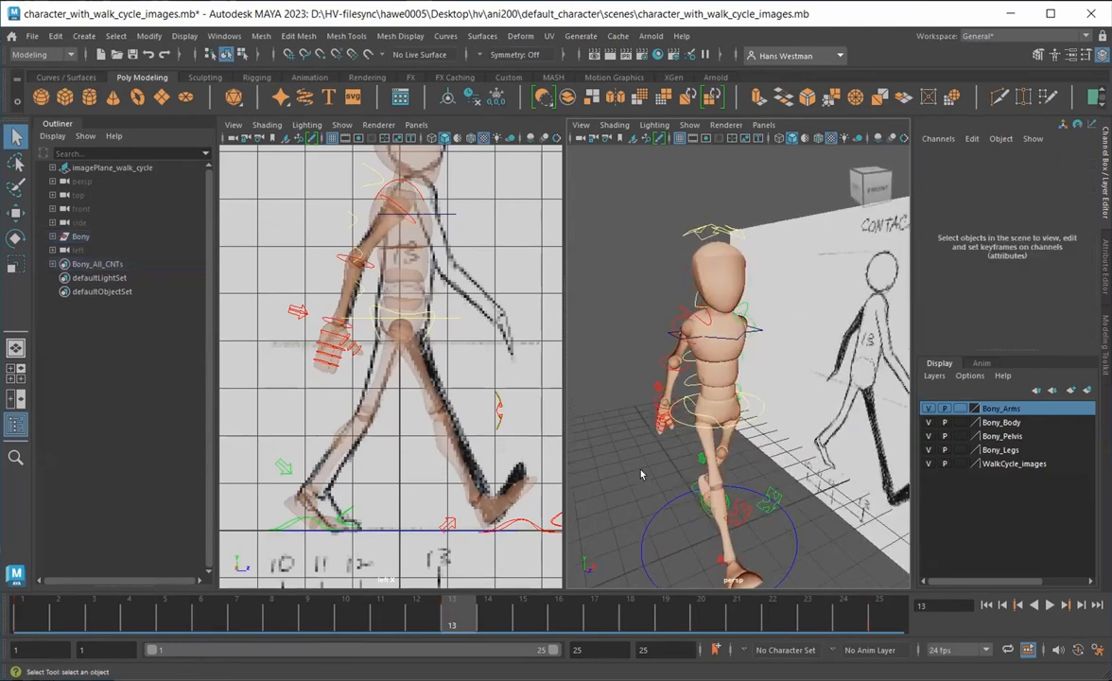
{"action": "left_click", "coordinate": [672, 324]}
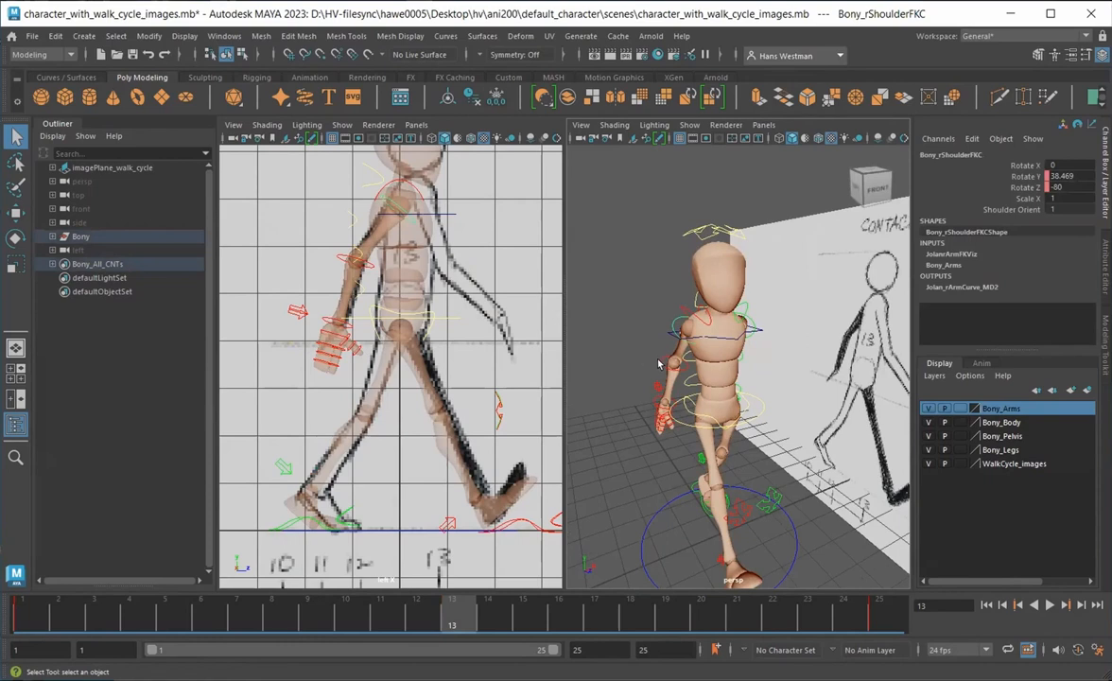
{"action": "left_click", "coordinate": [659, 363]}
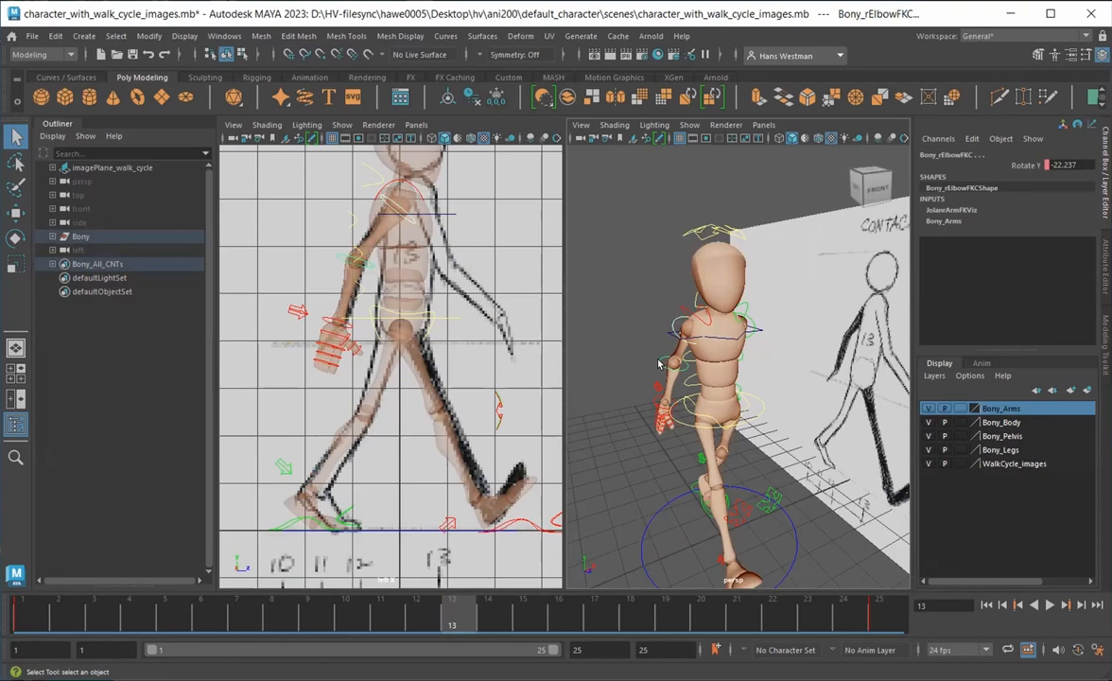
{"action": "right_click", "coordinate": [454, 616]}
{"action": "mouse_move", "coordinate": [596, 384]}
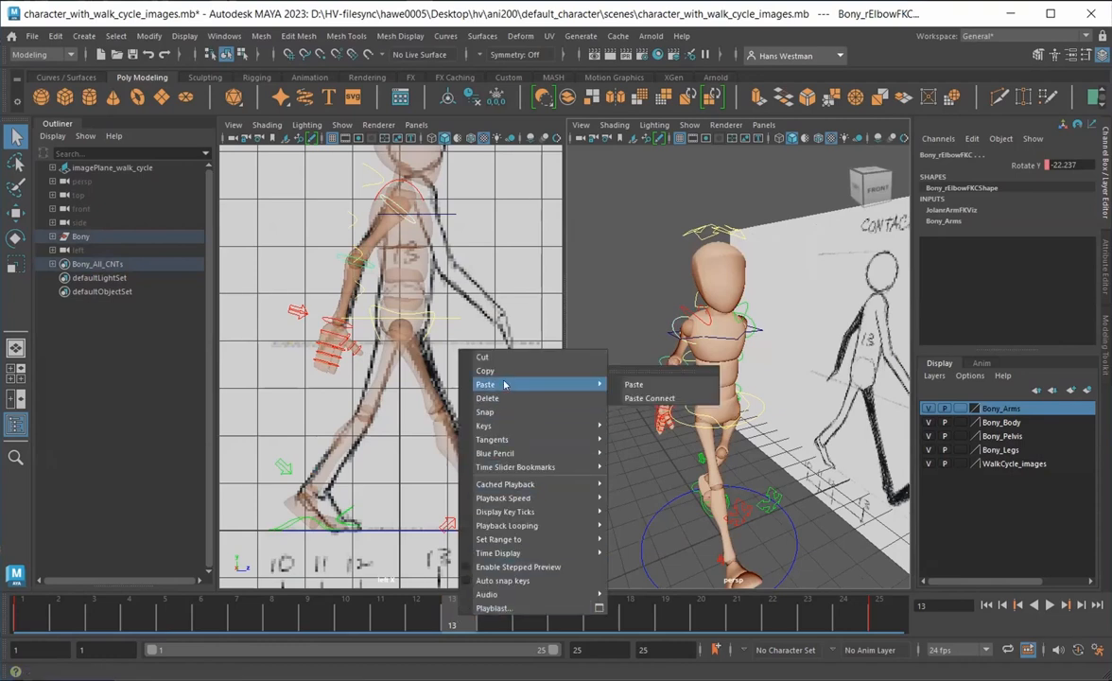
{"action": "left_click", "coordinate": [640, 383]}
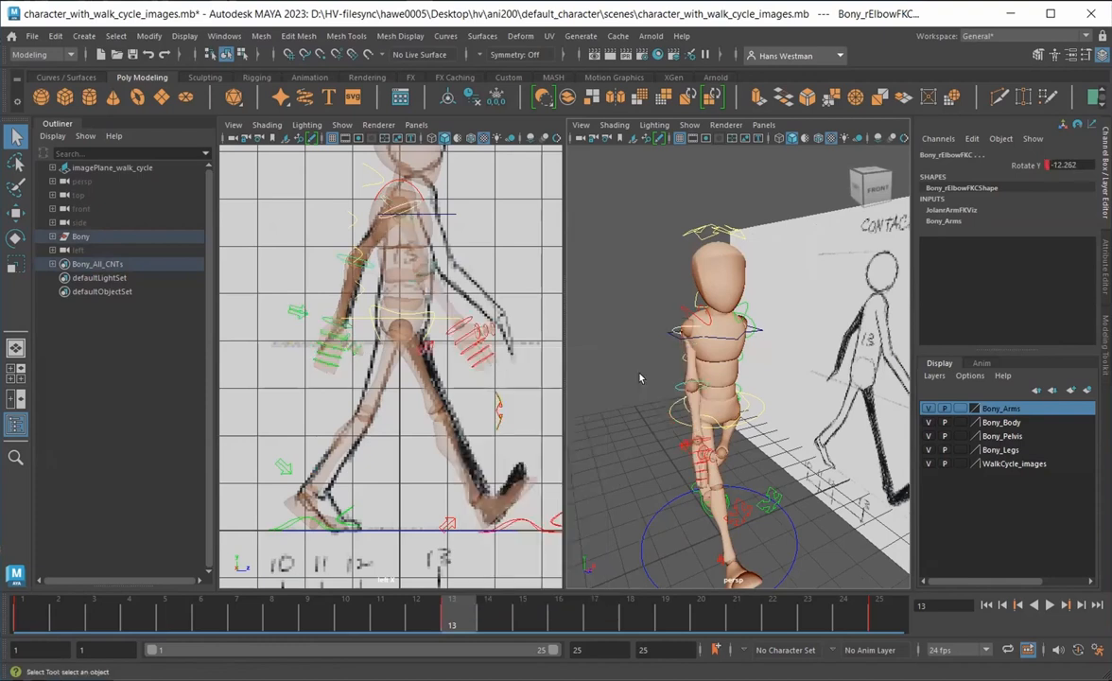
Check the arm poses at frames 13 and 1, and copy the right foot IK control's keys at frame 1
{"action": "left_click_drag", "start_coordinate": [647, 473], "coordinate": [599, 486], "text": "alt"}
{"action": "right_click_drag", "start_coordinate": [599, 487], "coordinate": [636, 418], "text": "alt"}
{"action": "left_click_drag", "start_coordinate": [636, 418], "coordinate": [736, 518], "text": "alt"}
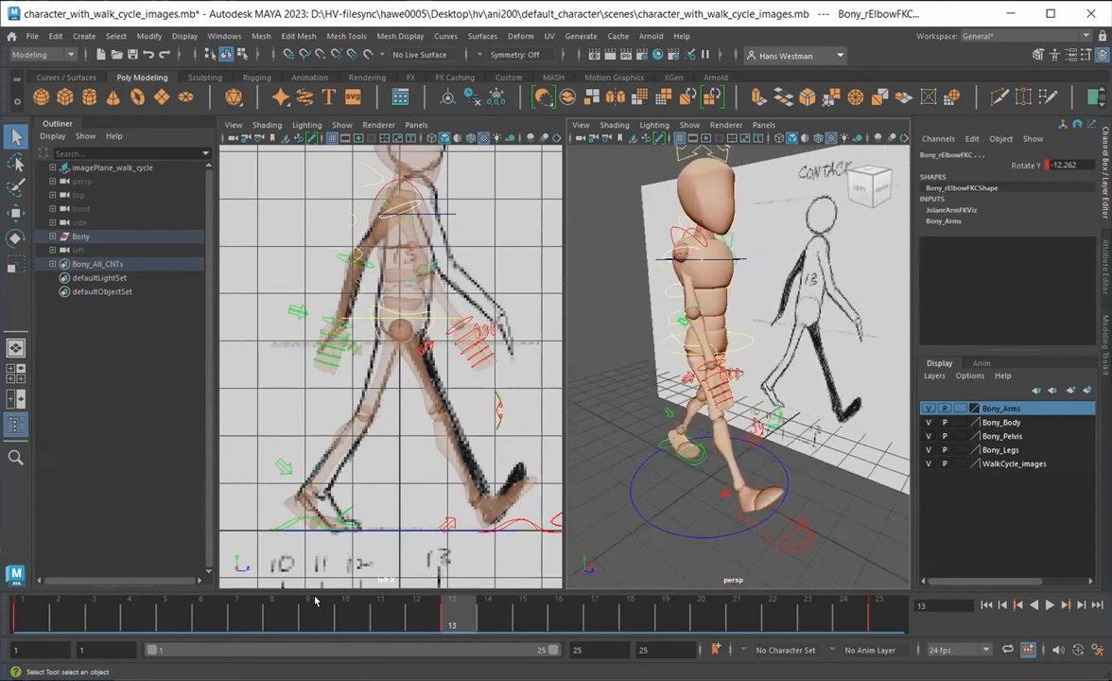
{"action": "left_click", "coordinate": [30, 613]}
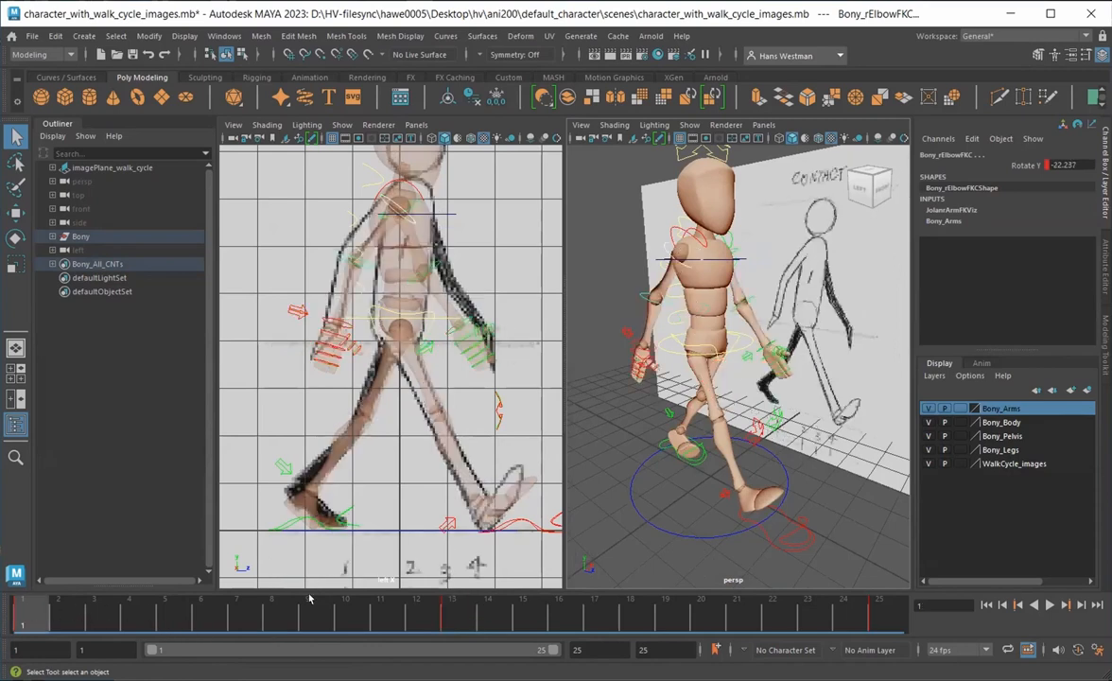
{"action": "left_click", "coordinate": [766, 535]}
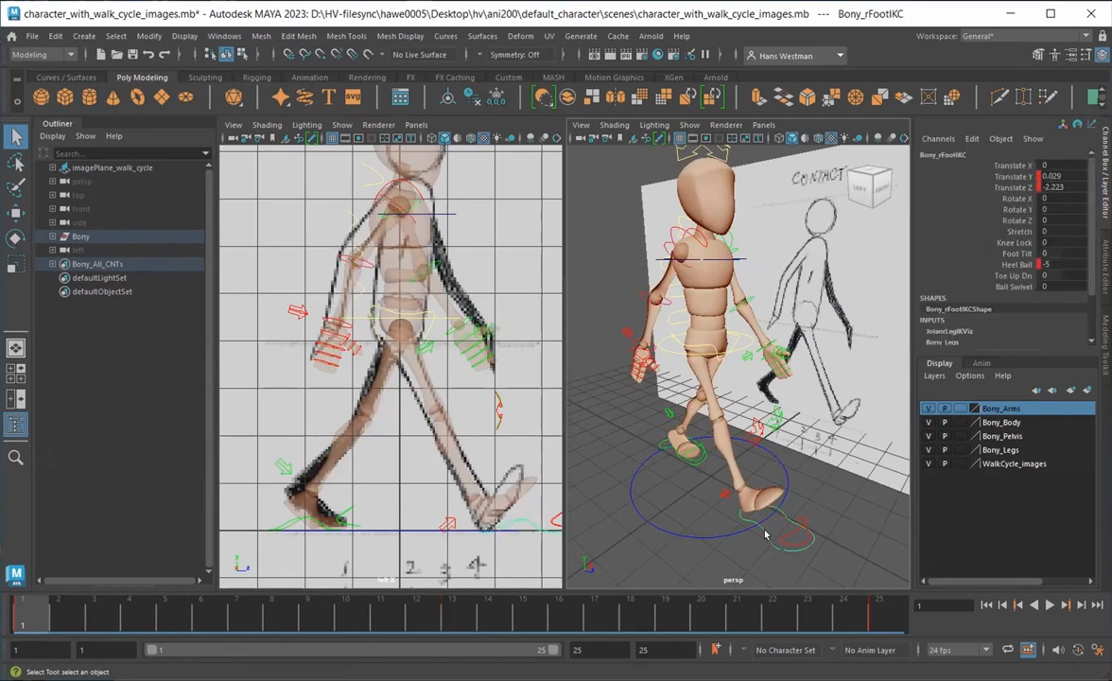
{"action": "right_click", "coordinate": [31, 602]}
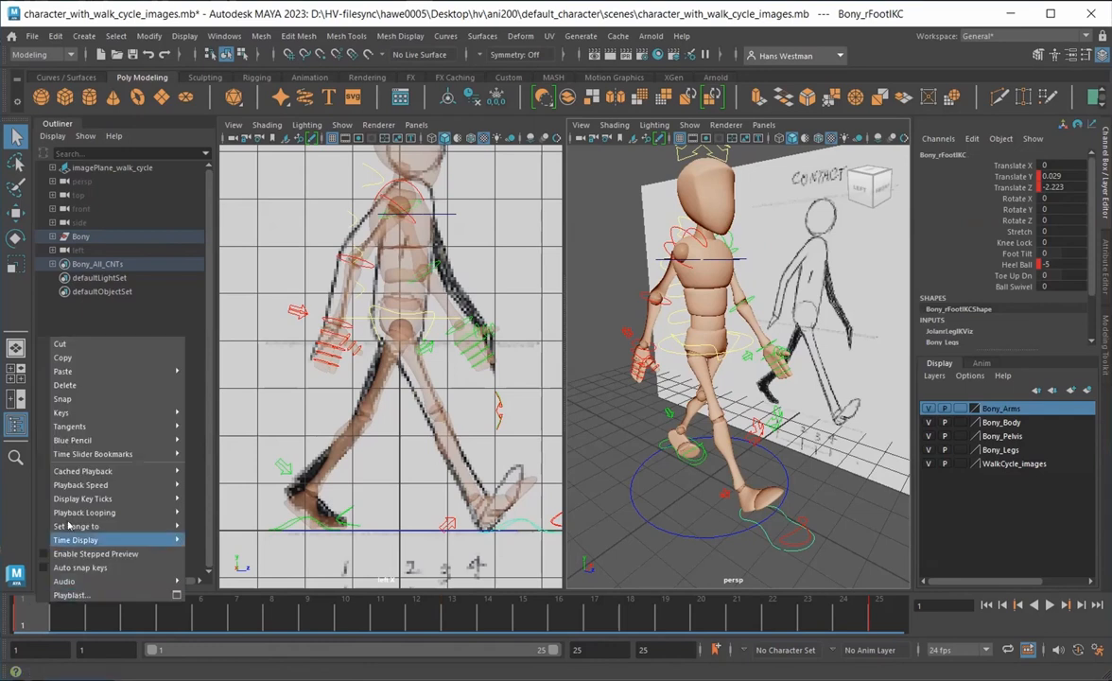
{"action": "left_click", "coordinate": [58, 359]}
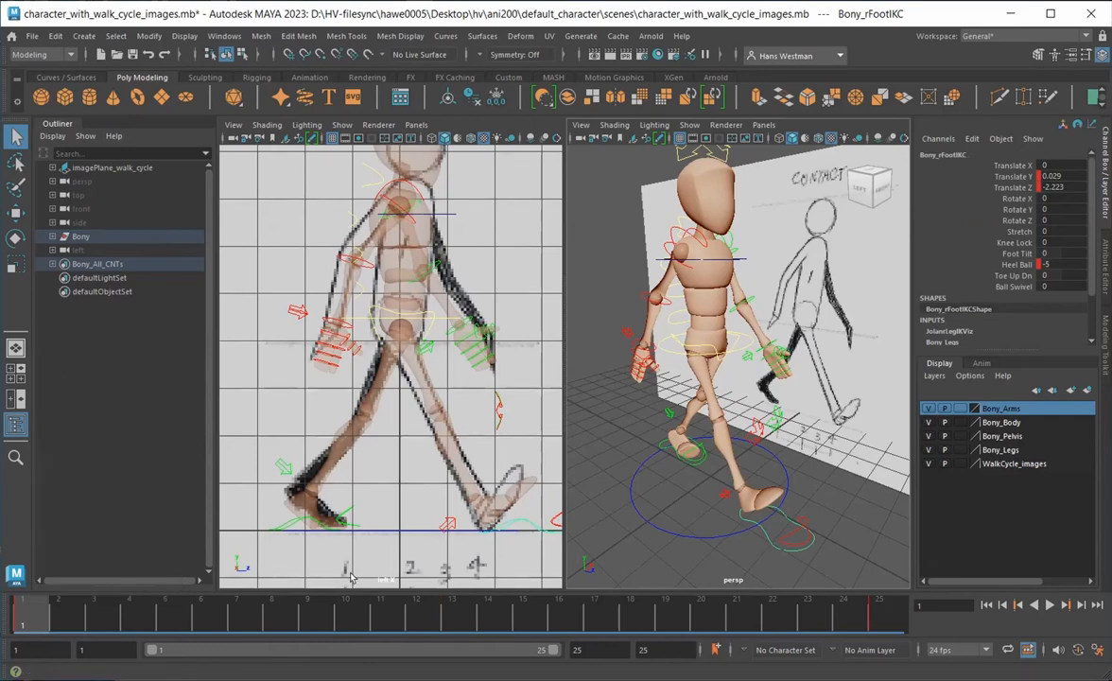
Compare the left and right foot IK channel values at frame 13 with the right foot's values at frame 1
{"action": "left_click", "coordinate": [452, 615]}
{"action": "left_click_drag", "start_coordinate": [659, 555], "coordinate": [621, 476], "text": "alt"}
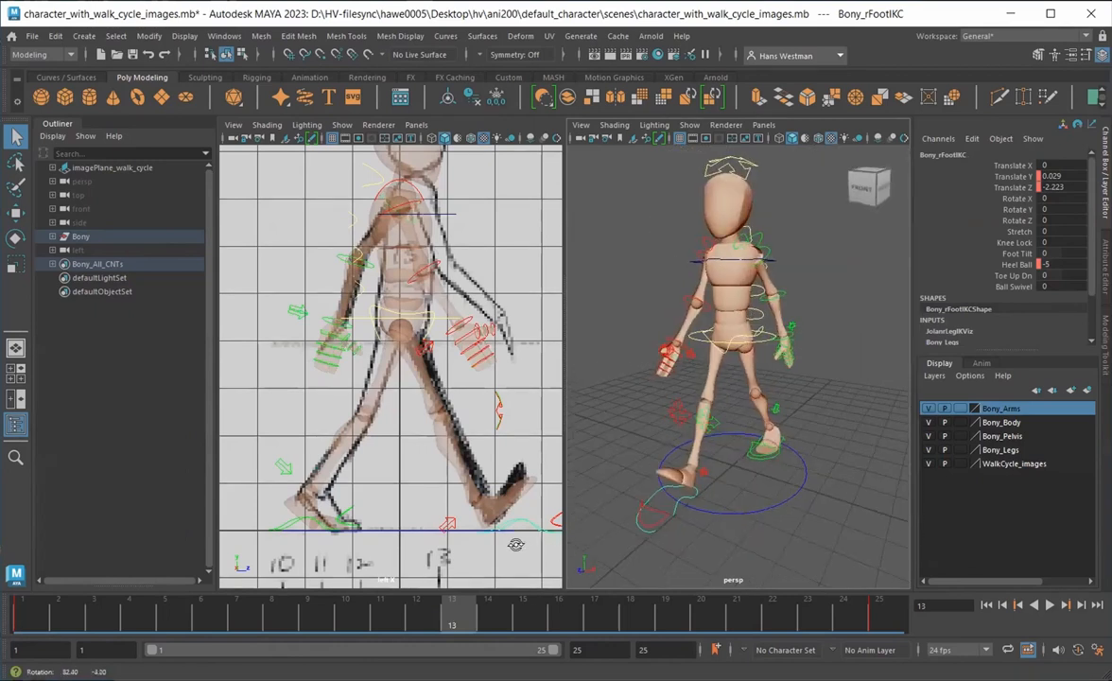
{"action": "left_click", "coordinate": [788, 445]}
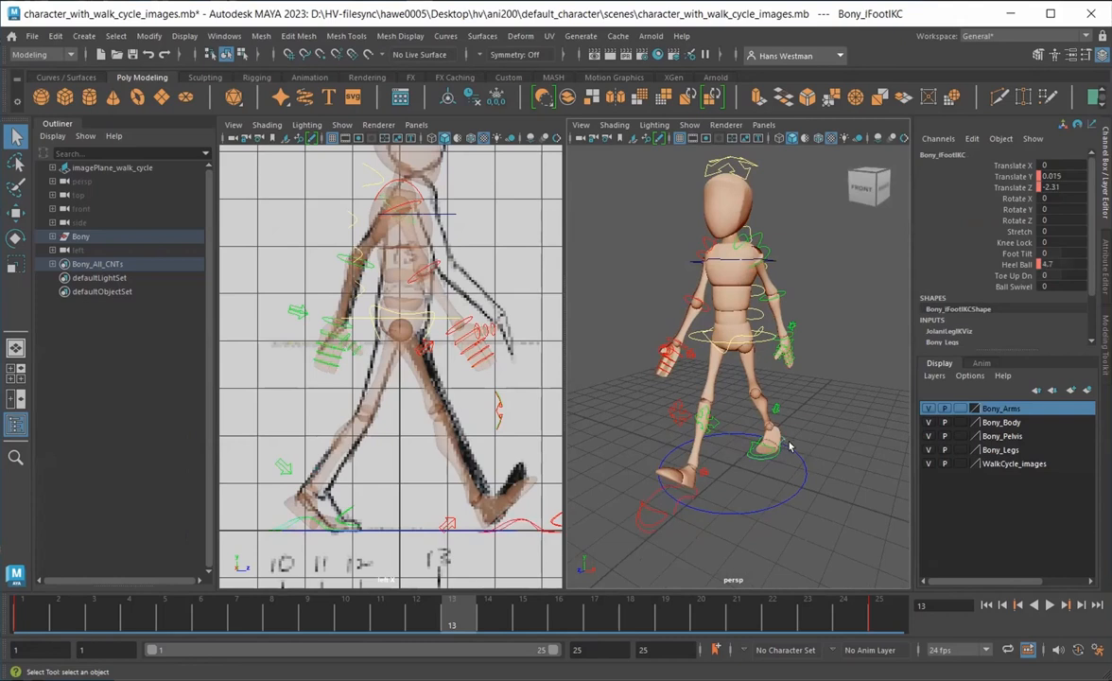
{"action": "left_click", "coordinate": [649, 495]}
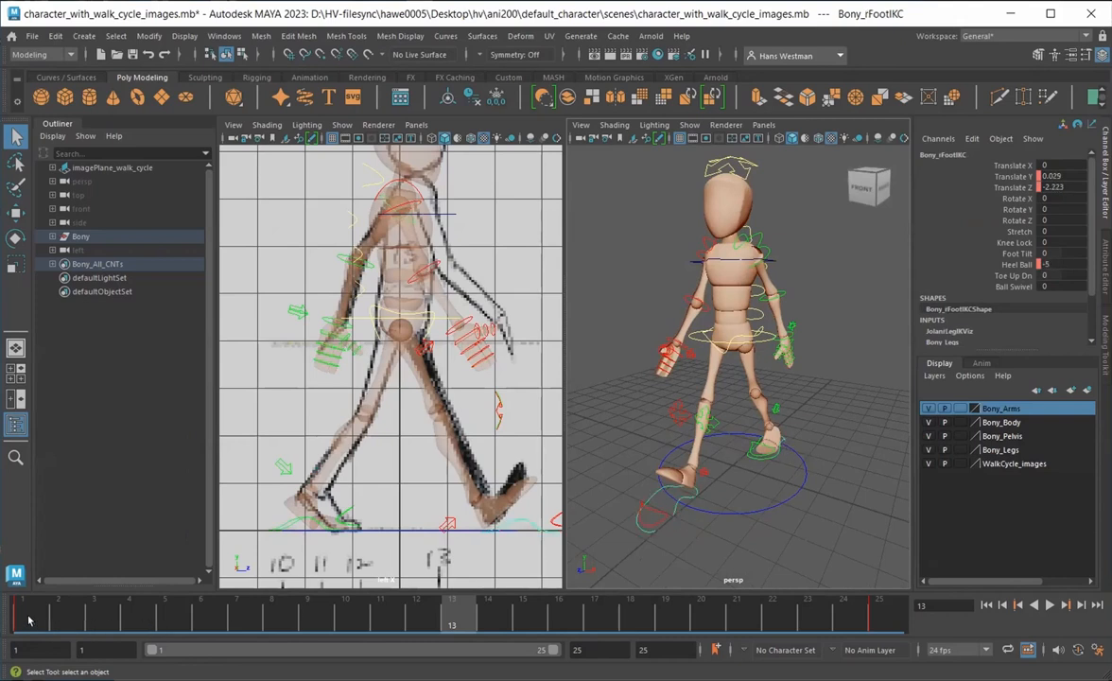
{"action": "left_click", "coordinate": [23, 610]}
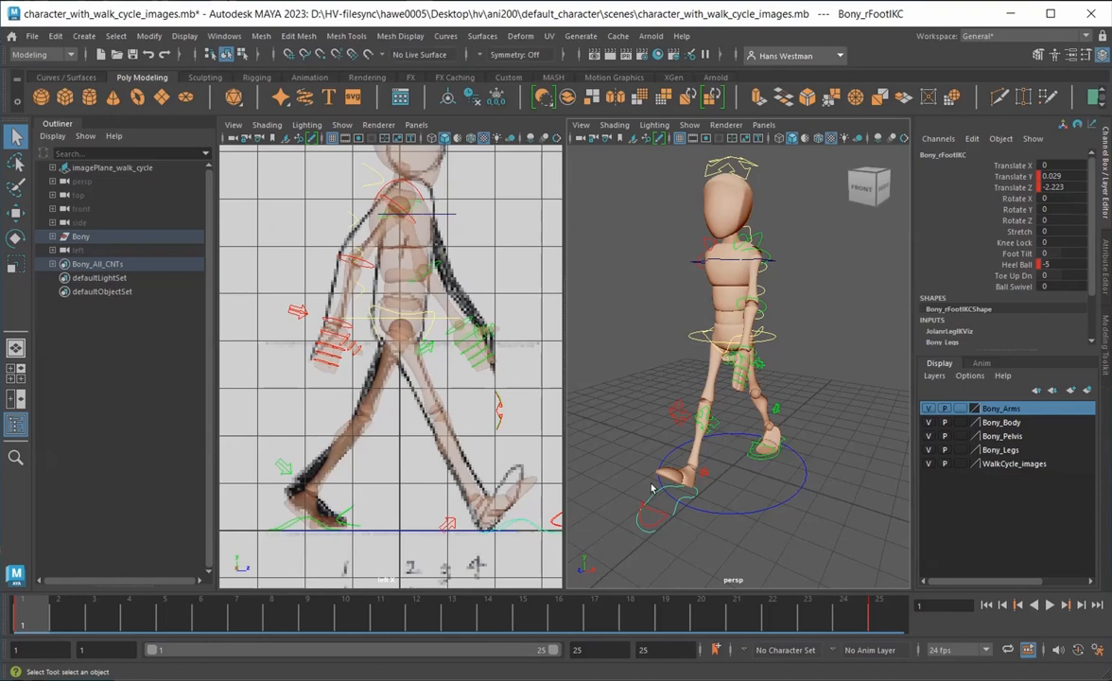
{"action": "left_click_drag", "start_coordinate": [654, 501], "coordinate": [744, 479], "text": "alt"}
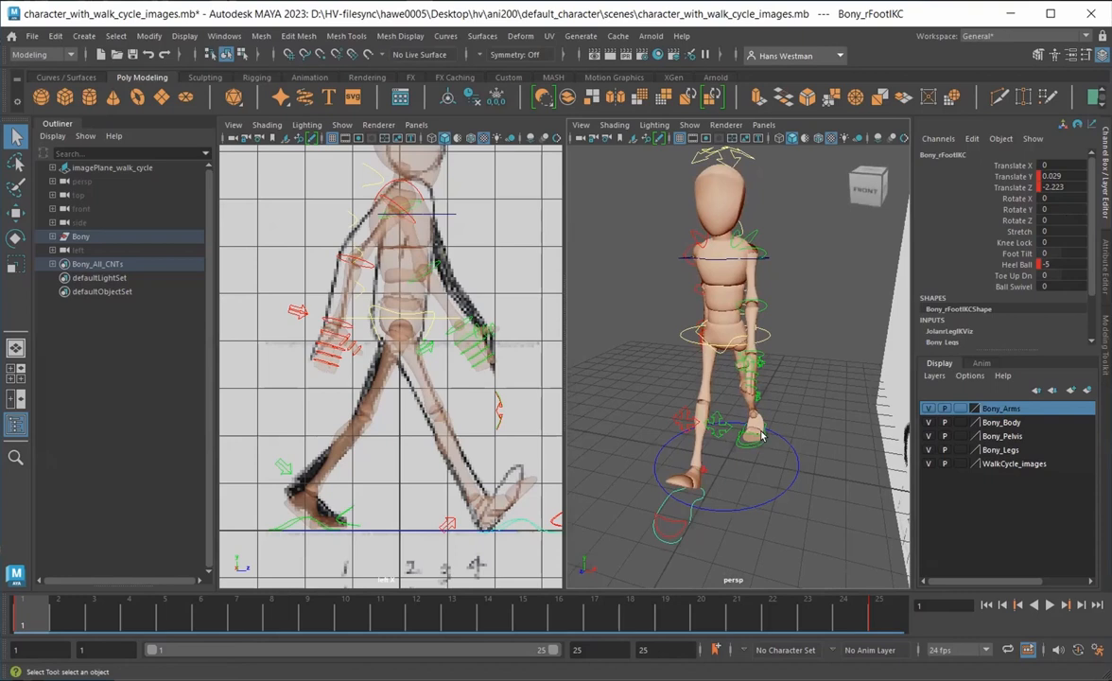
Paste the copied right-foot keys onto the left foot IK control at frame 13
{"action": "left_click", "coordinate": [761, 434]}
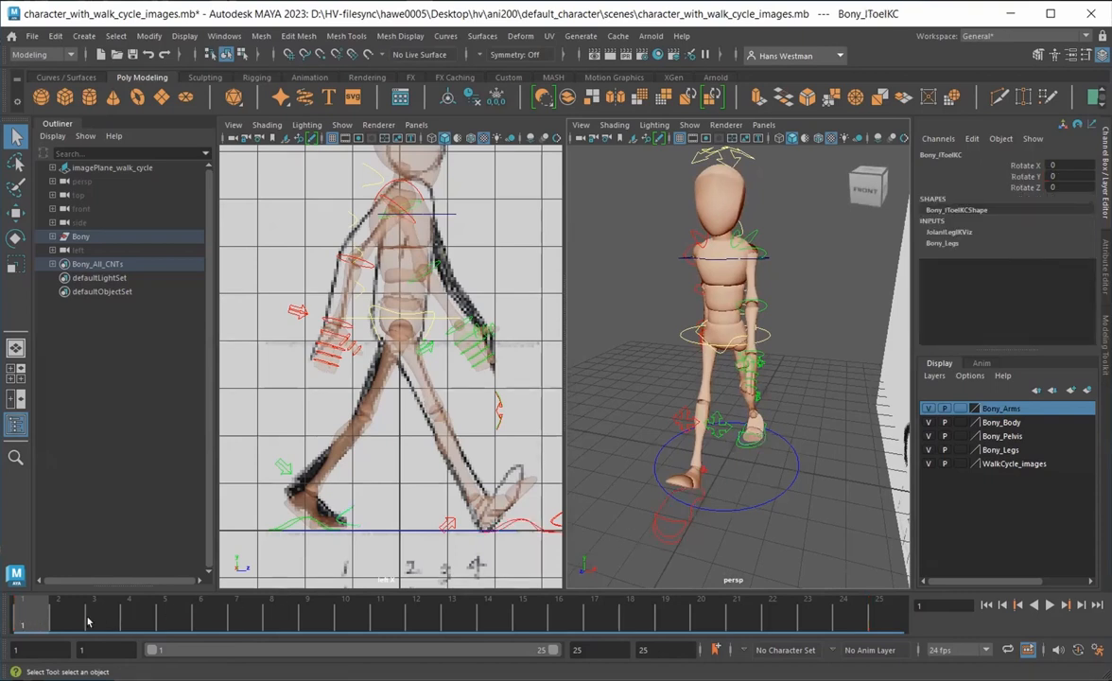
{"action": "left_click", "coordinate": [762, 442]}
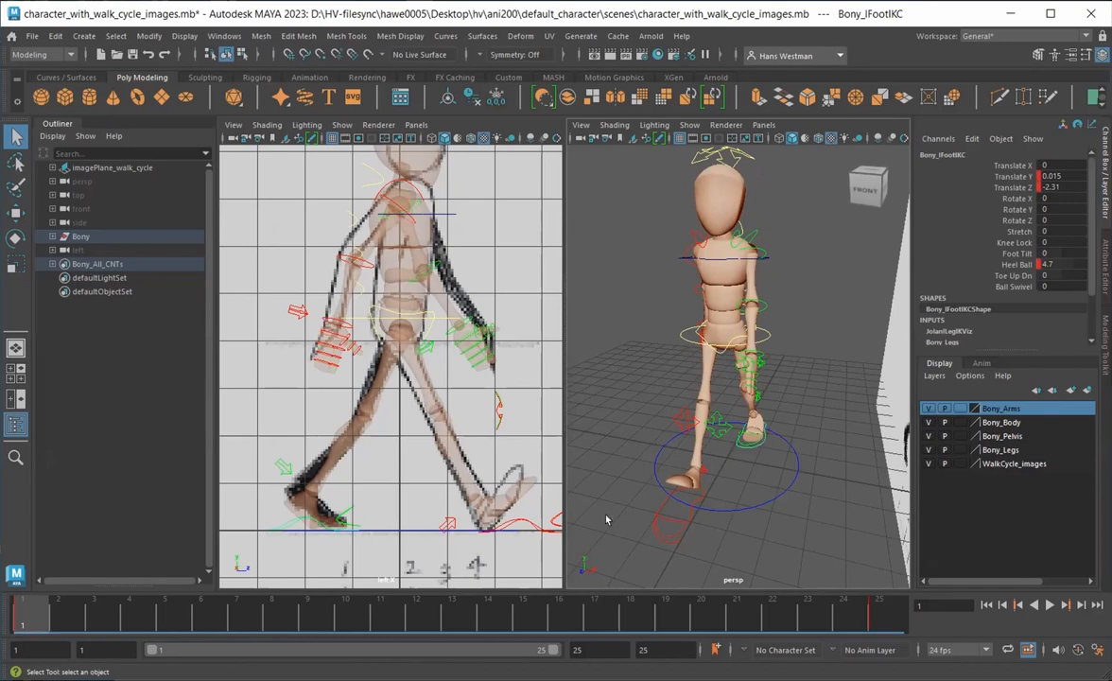
{"action": "left_click", "coordinate": [452, 616]}
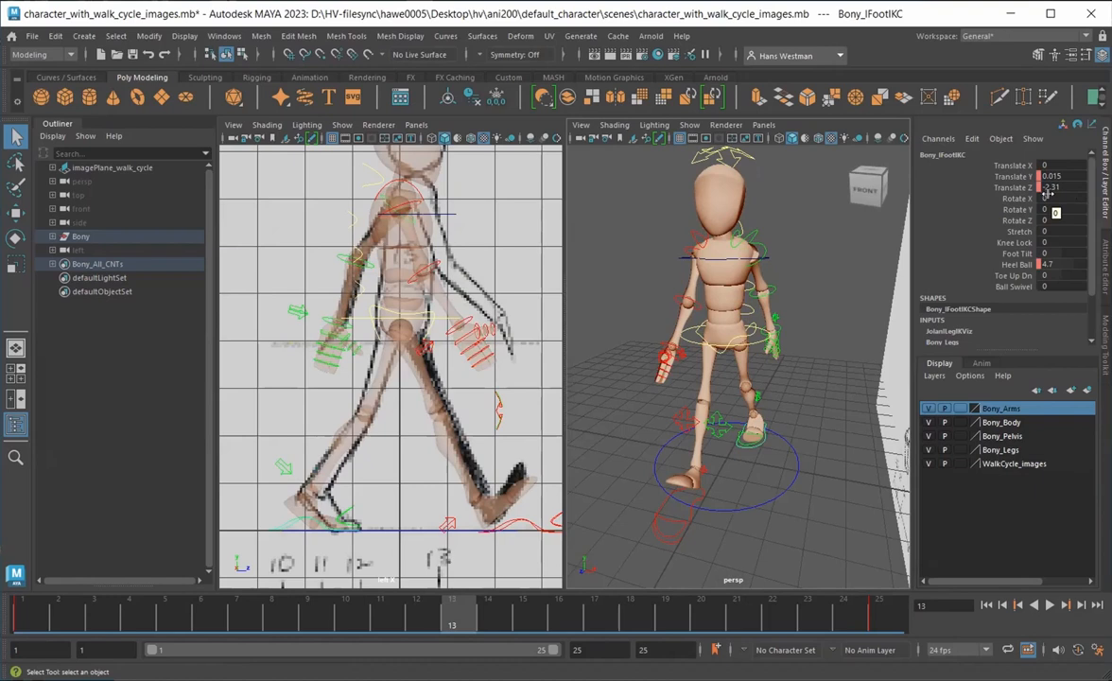
{"action": "right_click", "coordinate": [458, 616]}
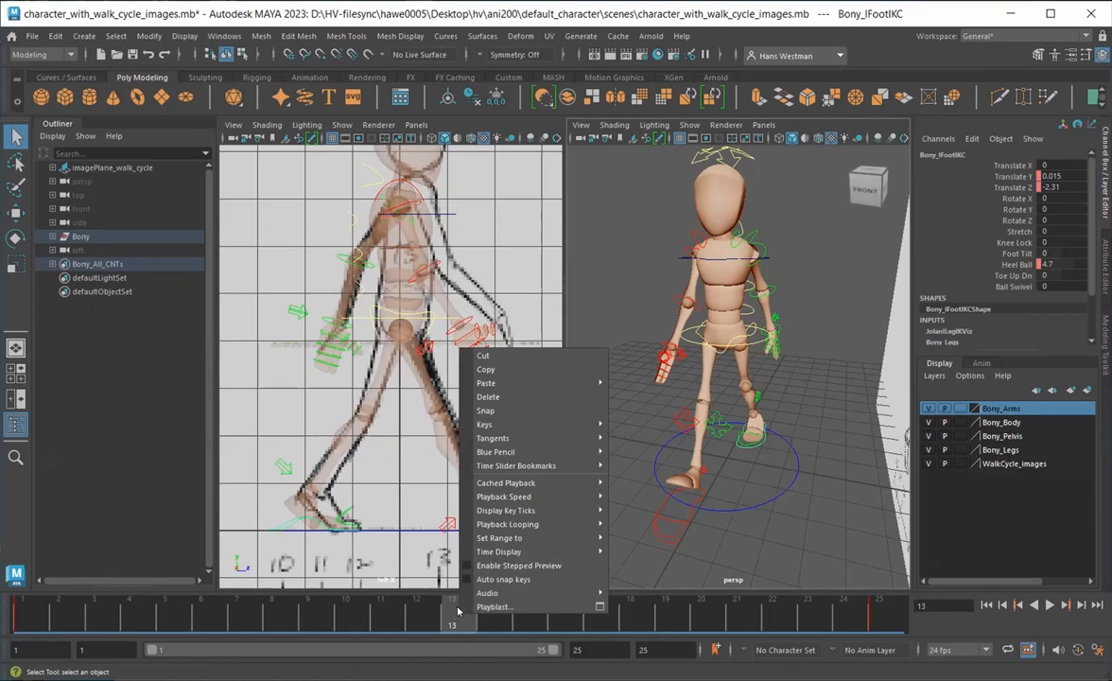
{"action": "mouse_move", "coordinate": [511, 382]}
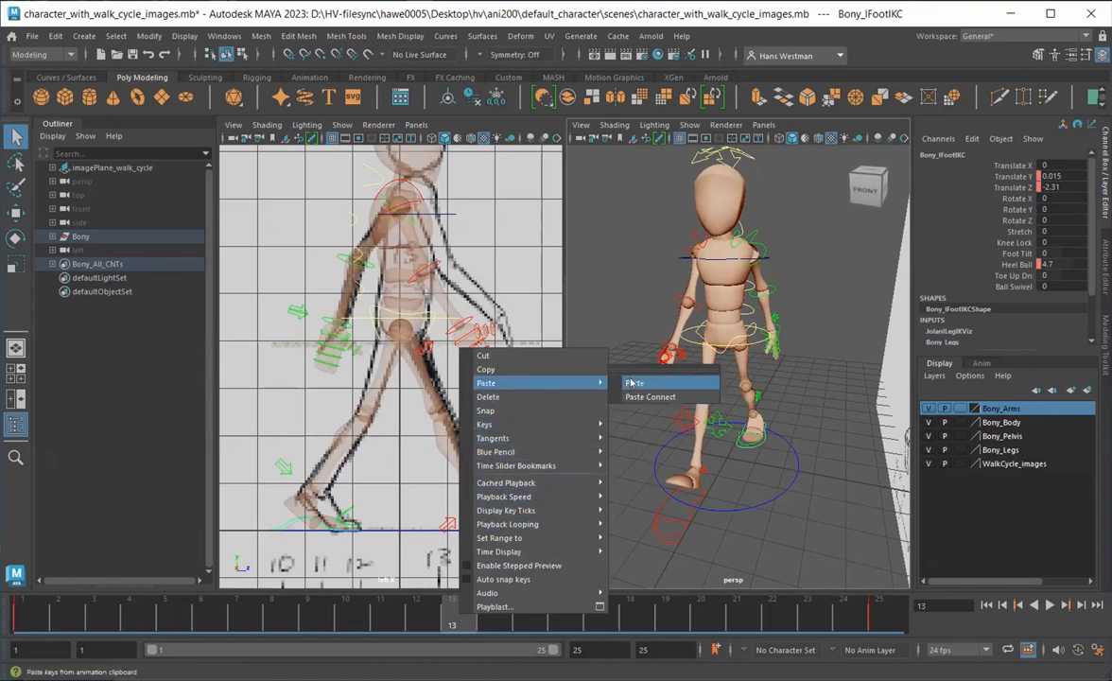
{"action": "left_click", "coordinate": [631, 383]}
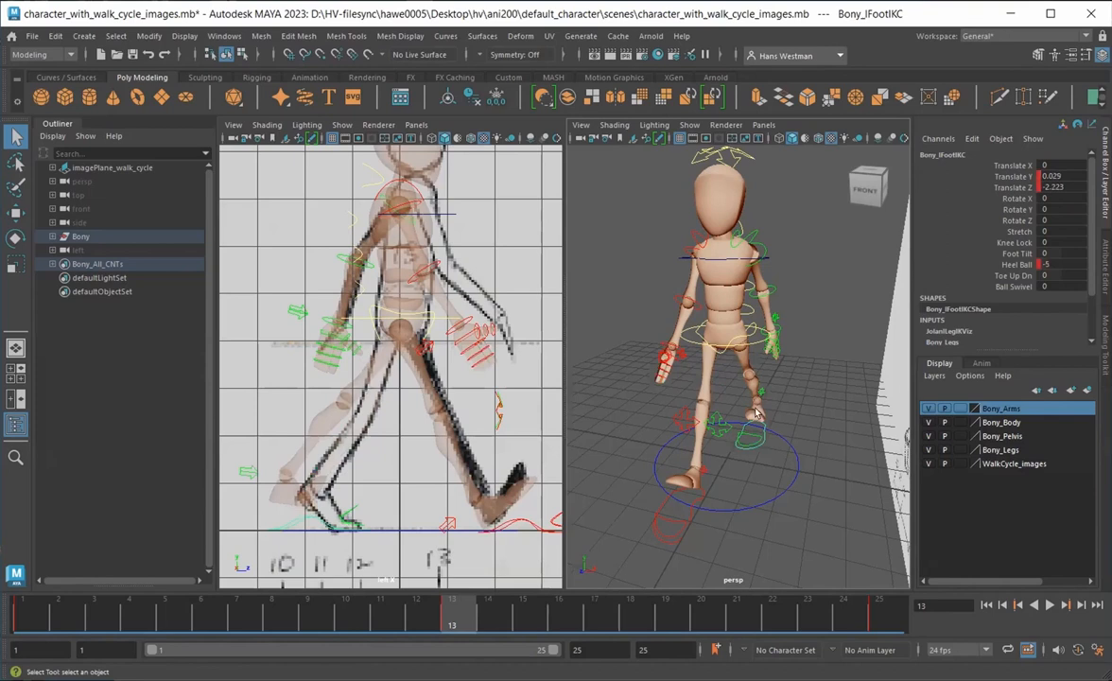
Set the left foot IK control's Translate Z to 2.223 at frame 13 so the foot sits in front
{"action": "double_click", "coordinate": [1048, 187]}
{"action": "left_click", "coordinate": [1042, 186]}
{"action": "key", "text": "Delete"}
{"action": "key", "text": "Return"}
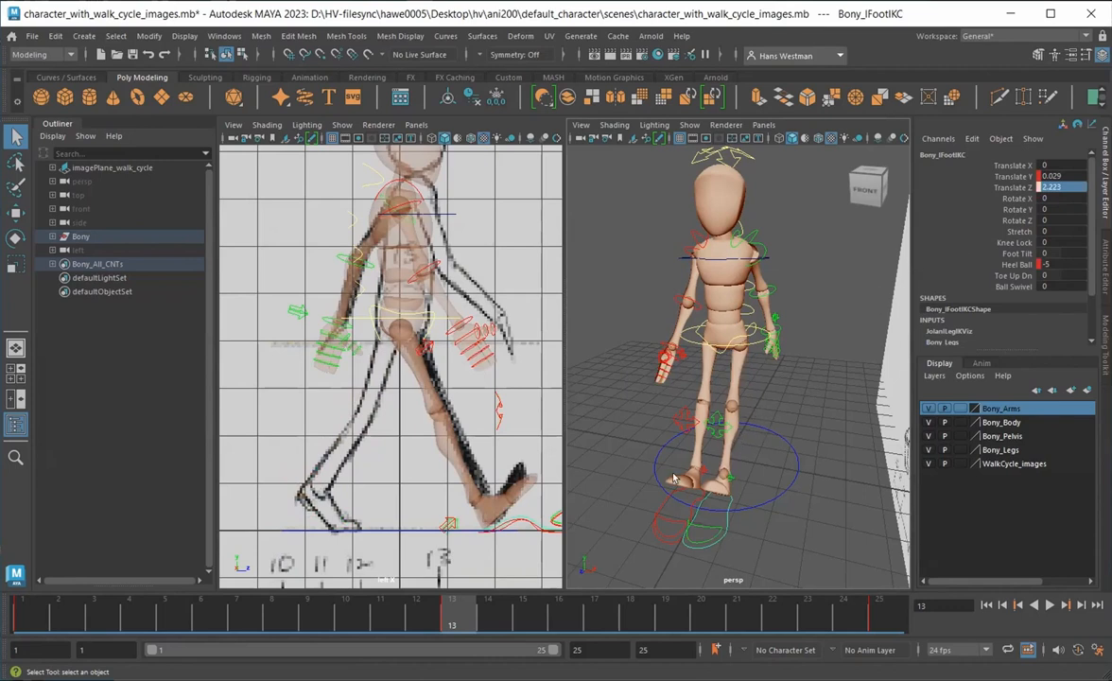
{"action": "left_click_drag", "start_coordinate": [653, 531], "coordinate": [834, 507], "text": "alt"}
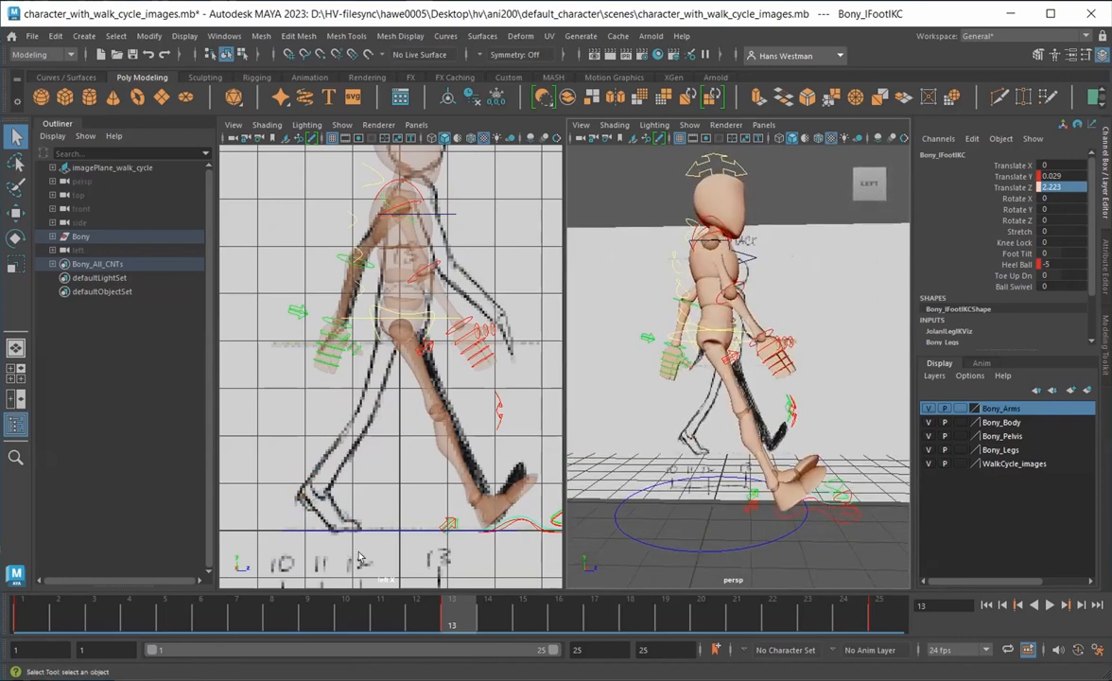
Copy the left foot IK control's keys at frame 1
{"action": "left_click", "coordinate": [32, 619]}
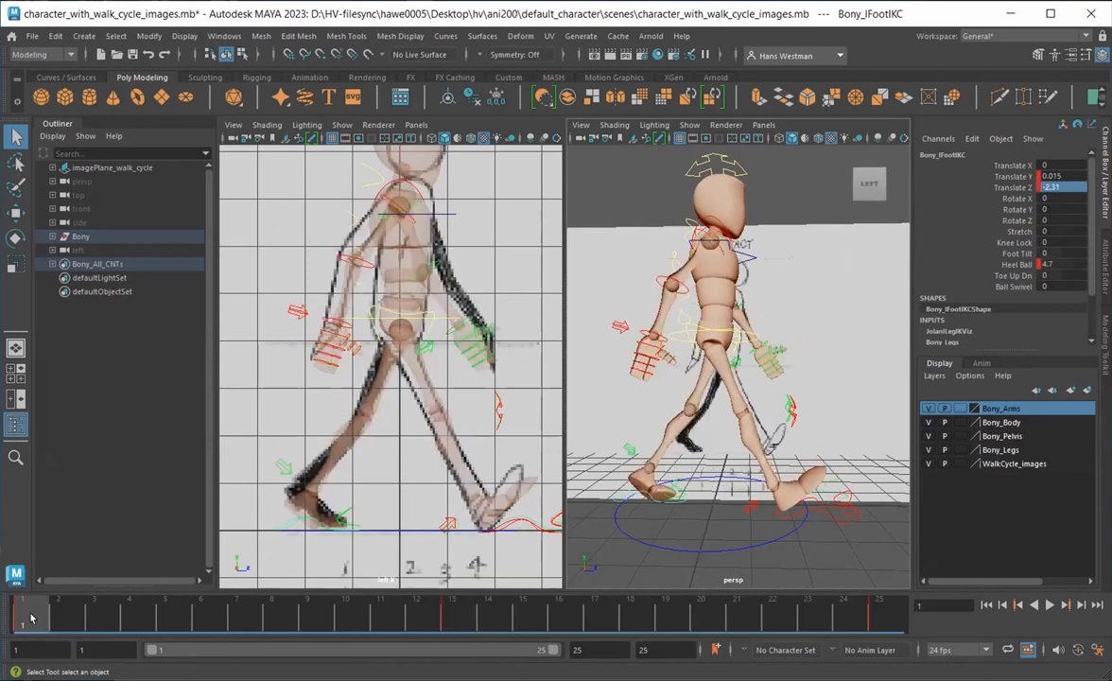
{"action": "left_click_drag", "start_coordinate": [664, 541], "coordinate": [488, 546], "text": "alt"}
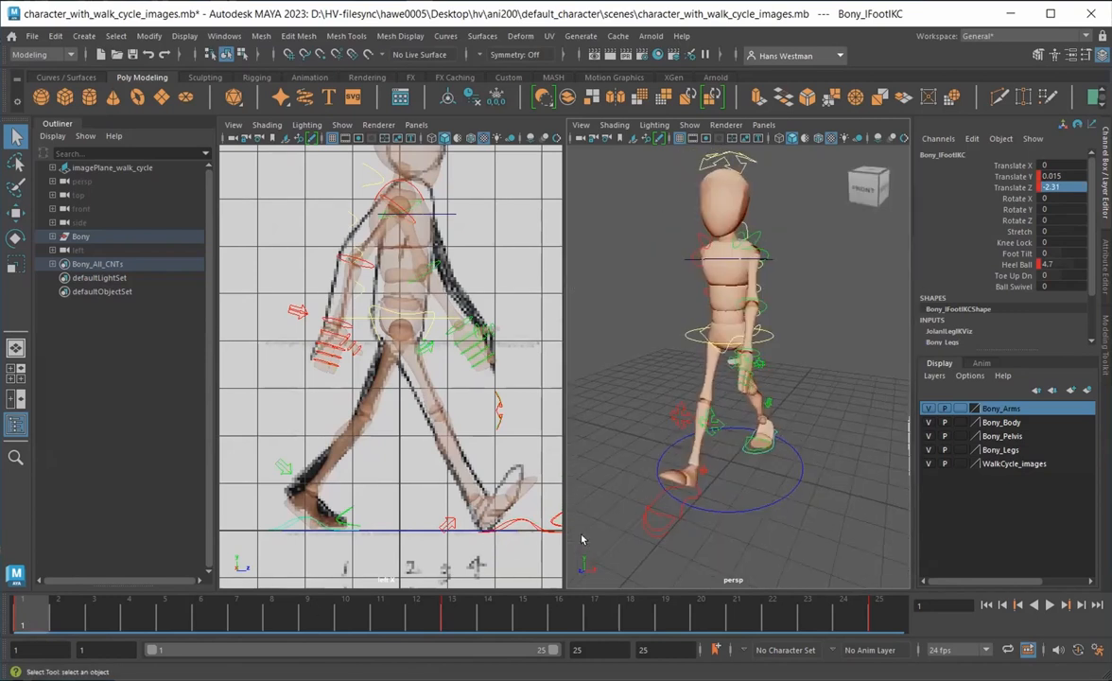
{"action": "left_click", "coordinate": [768, 452]}
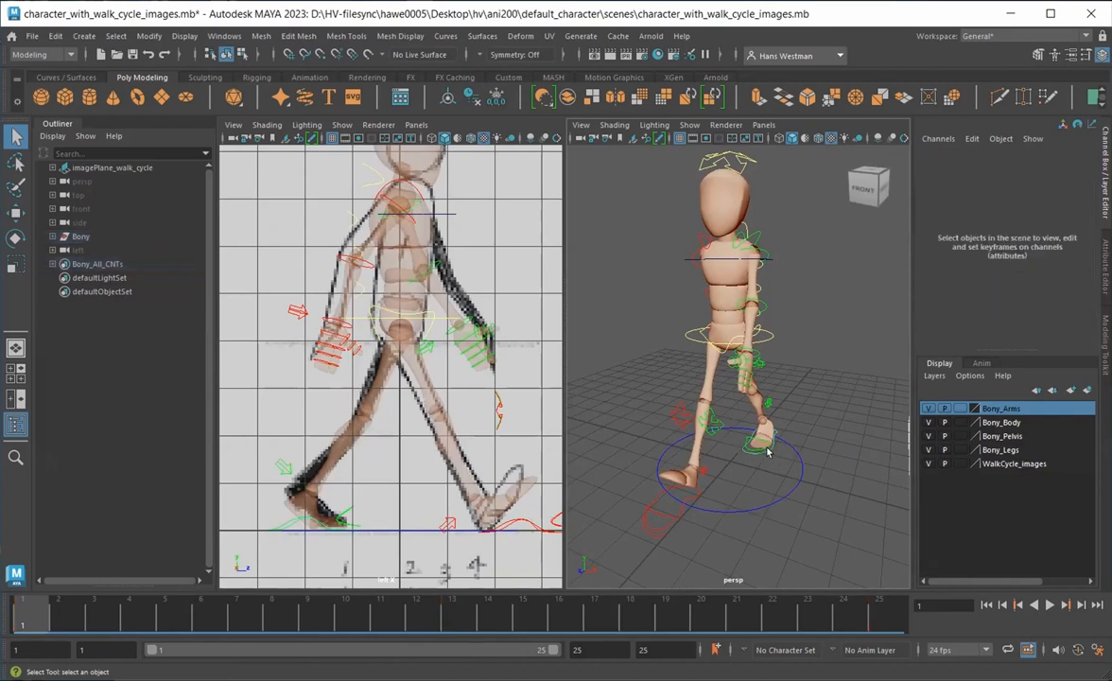
{"action": "left_click", "coordinate": [768, 453]}
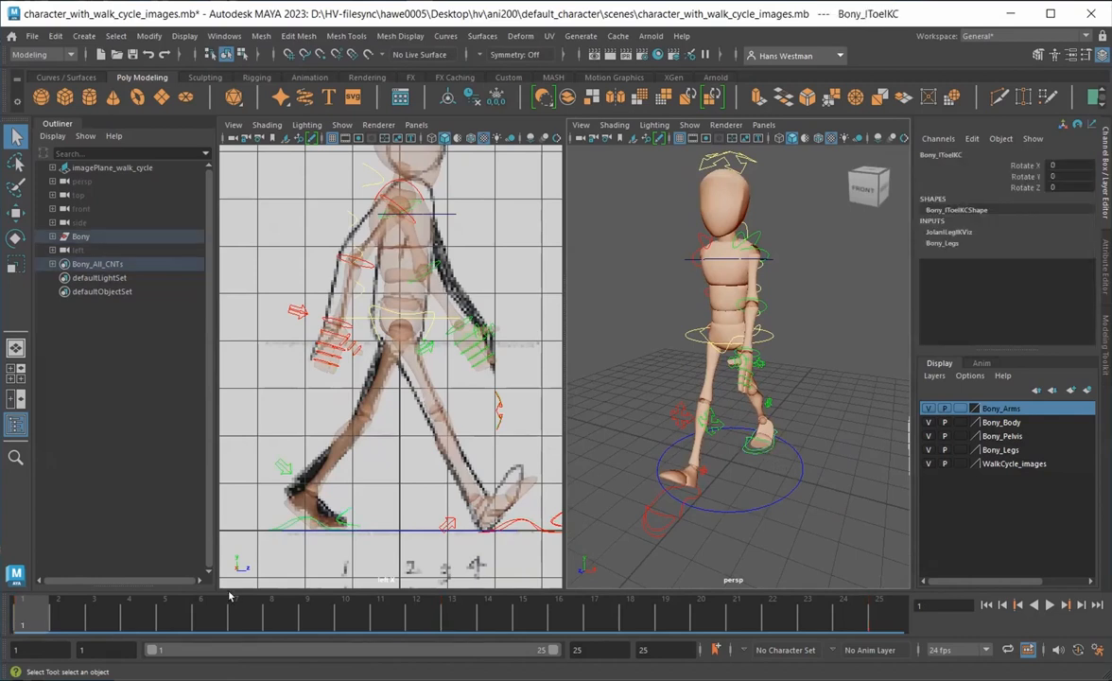
{"action": "left_click", "coordinate": [875, 494]}
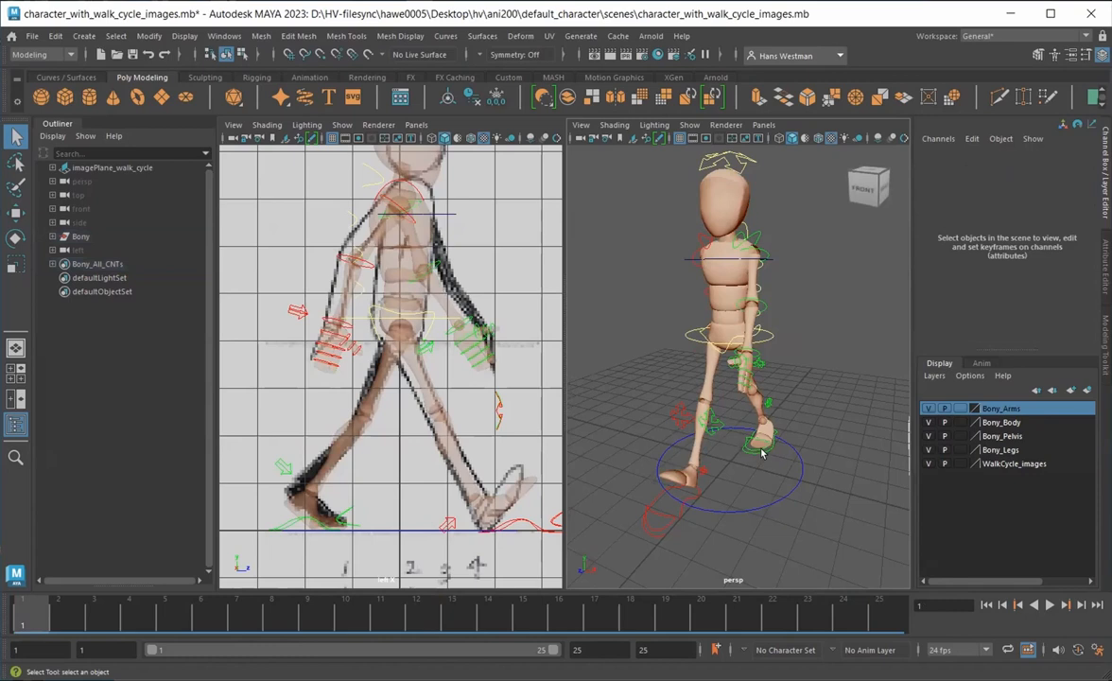
{"action": "left_click", "coordinate": [762, 454]}
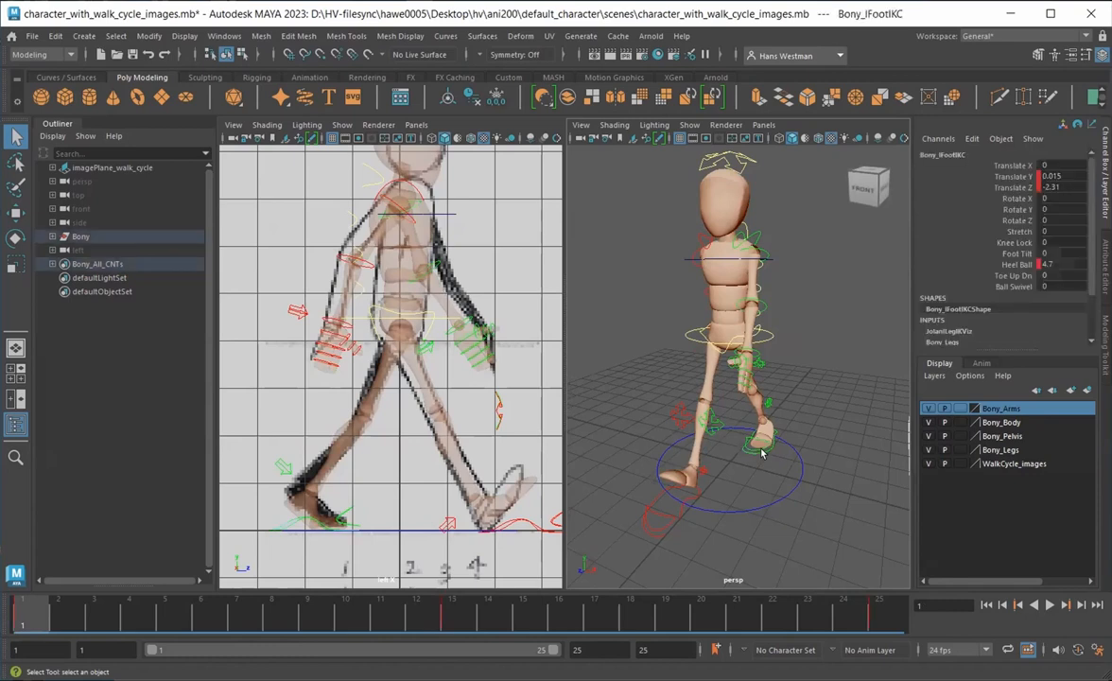
{"action": "right_click", "coordinate": [25, 620]}
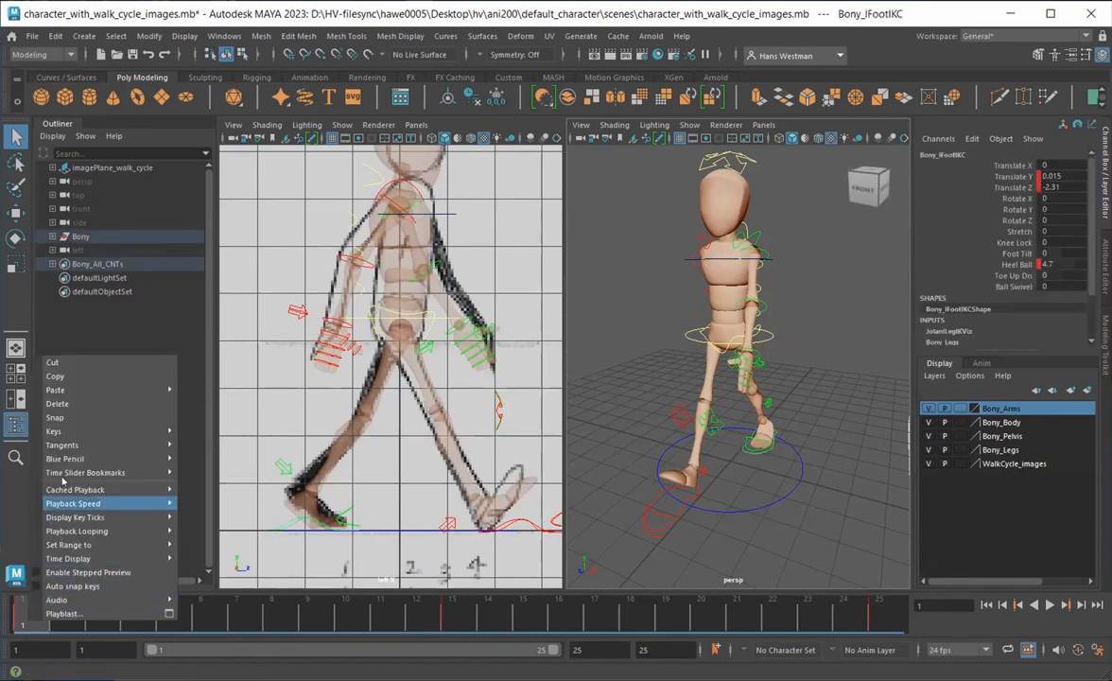
{"action": "left_click", "coordinate": [65, 377]}
Paste the copied left-foot keys onto the right foot IK control at frame 13
{"action": "left_click", "coordinate": [718, 529]}
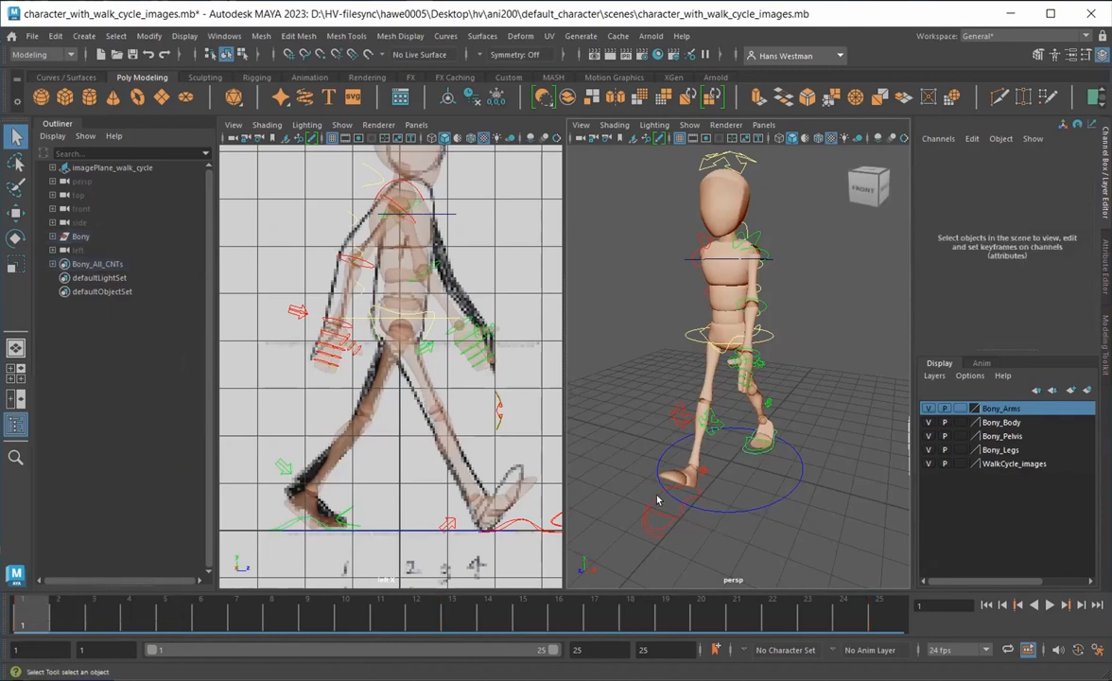
{"action": "left_click", "coordinate": [659, 499]}
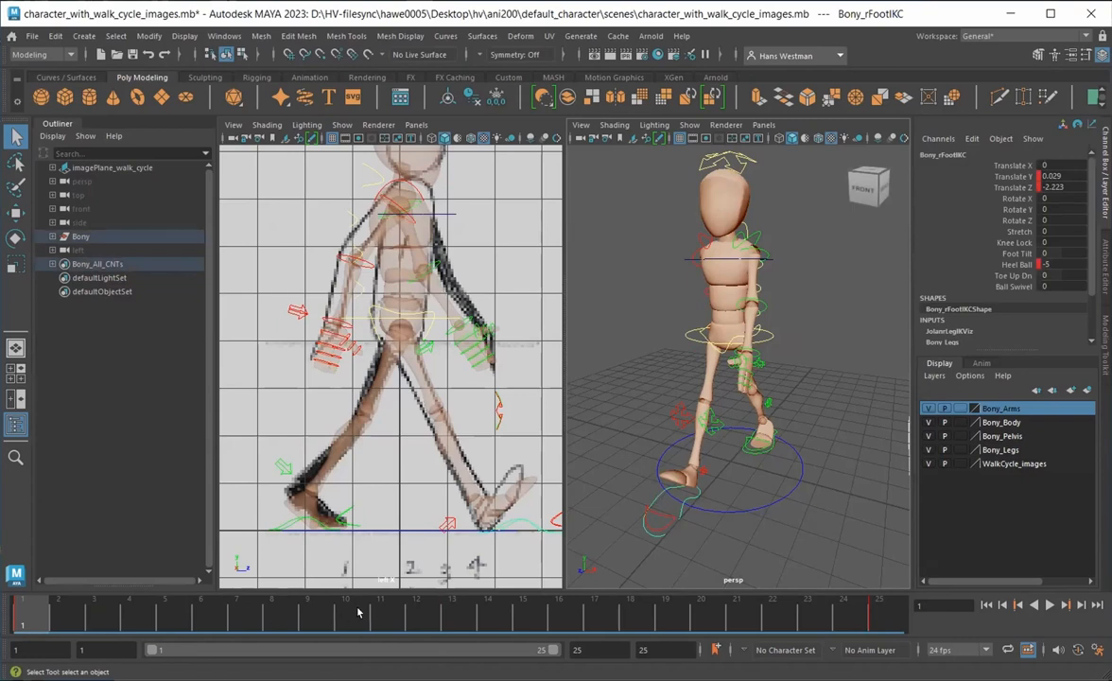
{"action": "left_click", "coordinate": [451, 613]}
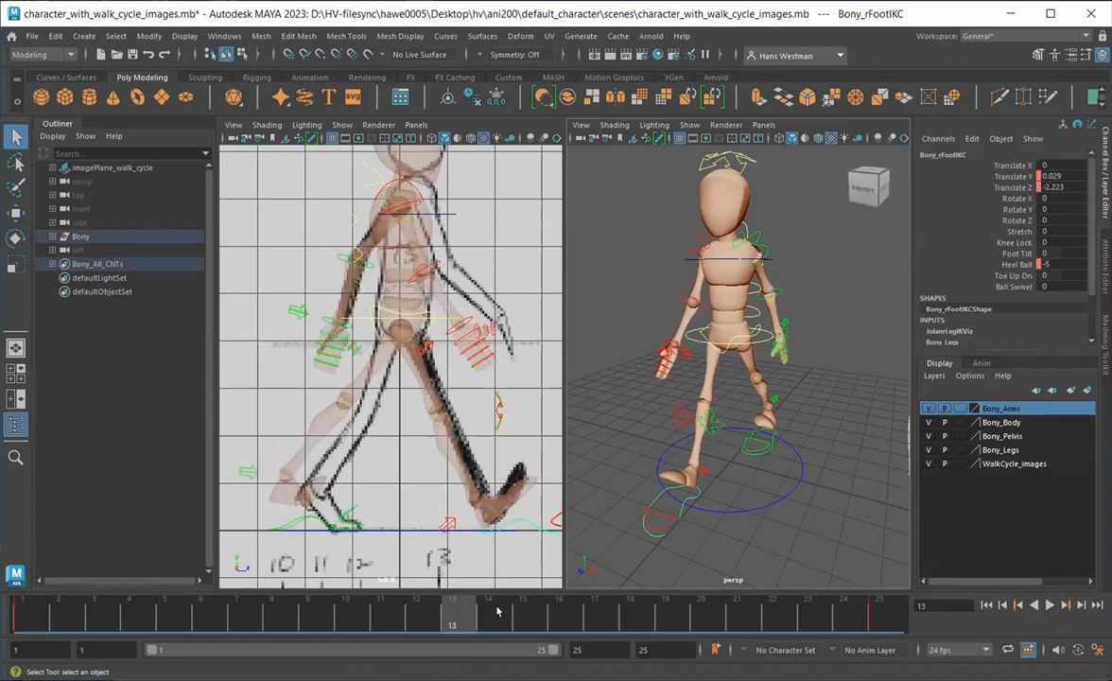
{"action": "right_click", "coordinate": [453, 616]}
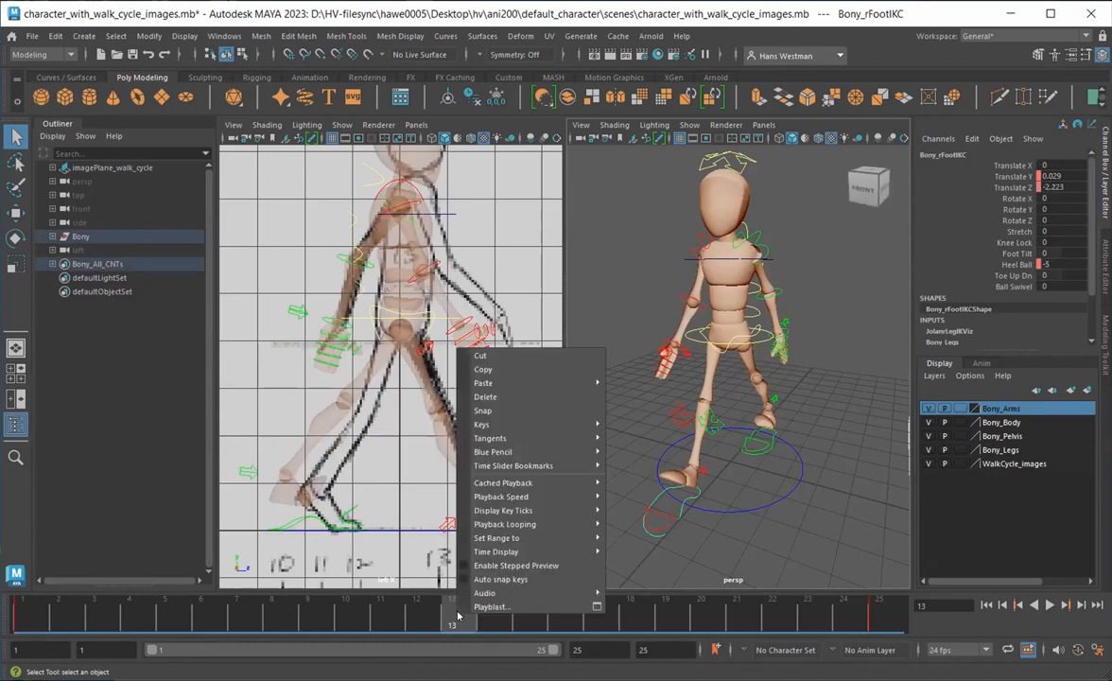
{"action": "mouse_move", "coordinate": [484, 383]}
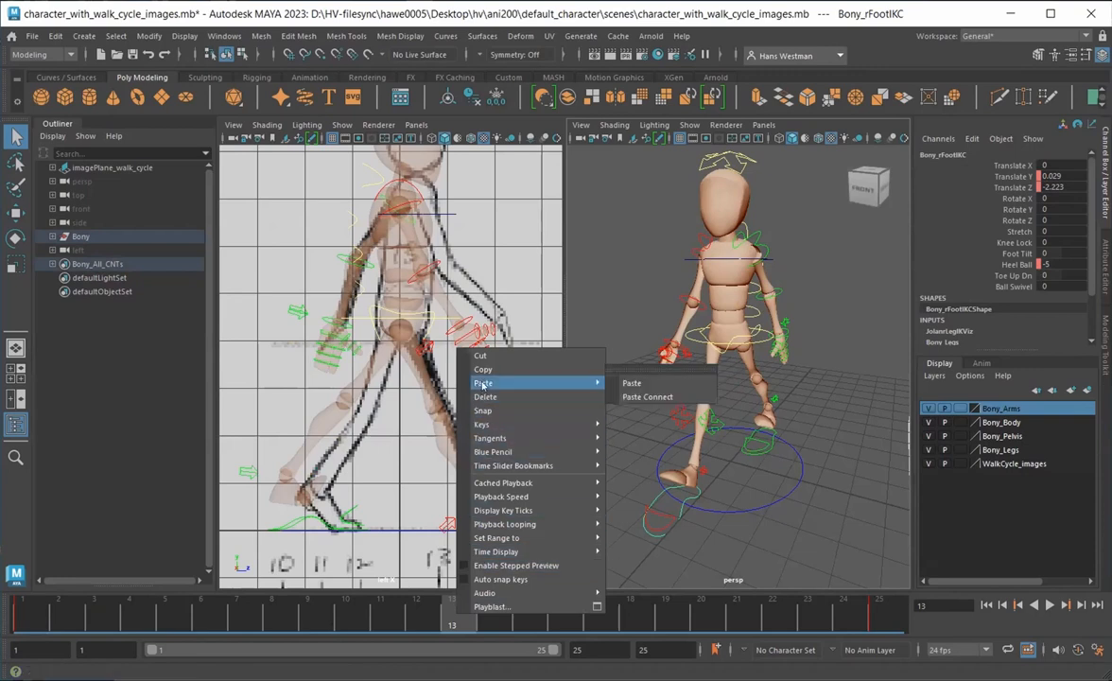
{"action": "left_click", "coordinate": [644, 382]}
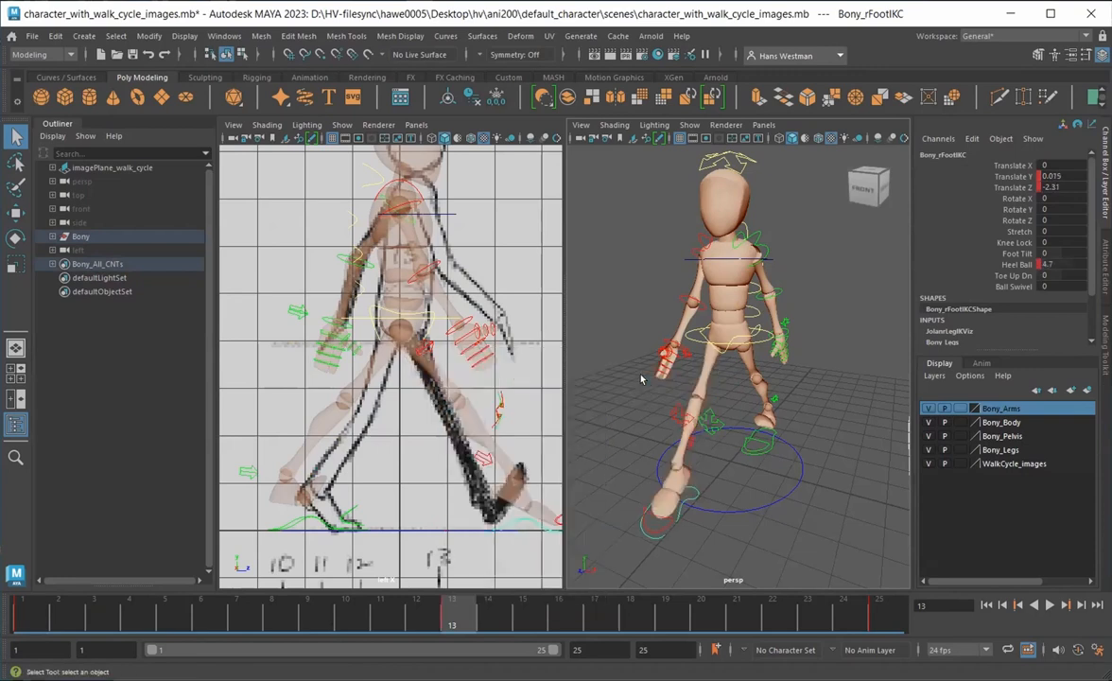
Try to set the right foot IK control's Translate Z to 2.31 at frame 13 without keying it
{"action": "left_click", "coordinate": [1050, 188]}
{"action": "left_click", "coordinate": [1053, 187]}
{"action": "key", "text": "BackSpace"}
{"action": "key", "text": "Return"}
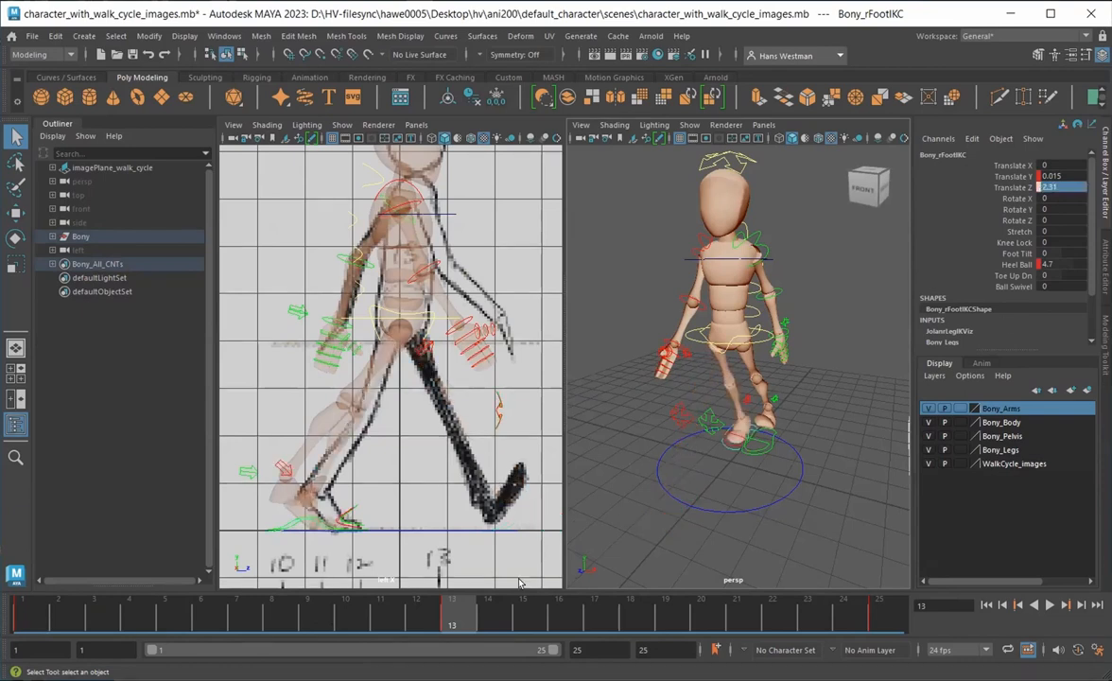
Play back the walk cycle and check the right foot's position at frames 1 and 13
{"action": "key", "text": "alt+v"}
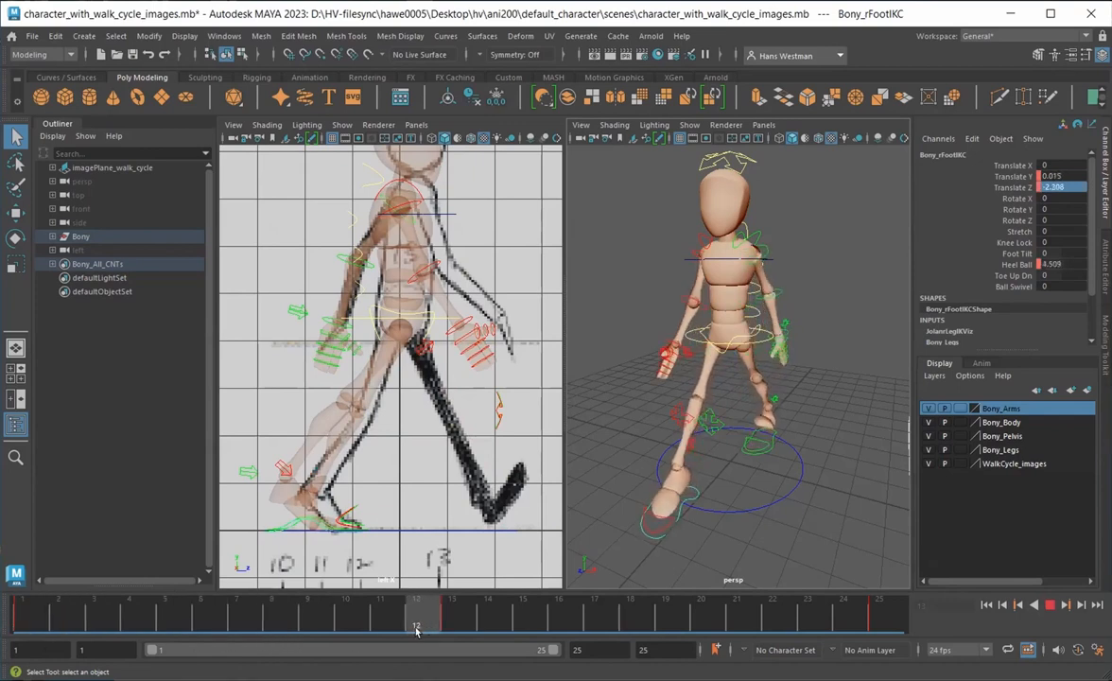
{"action": "left_click_drag", "start_coordinate": [476, 621], "coordinate": [453, 622]}
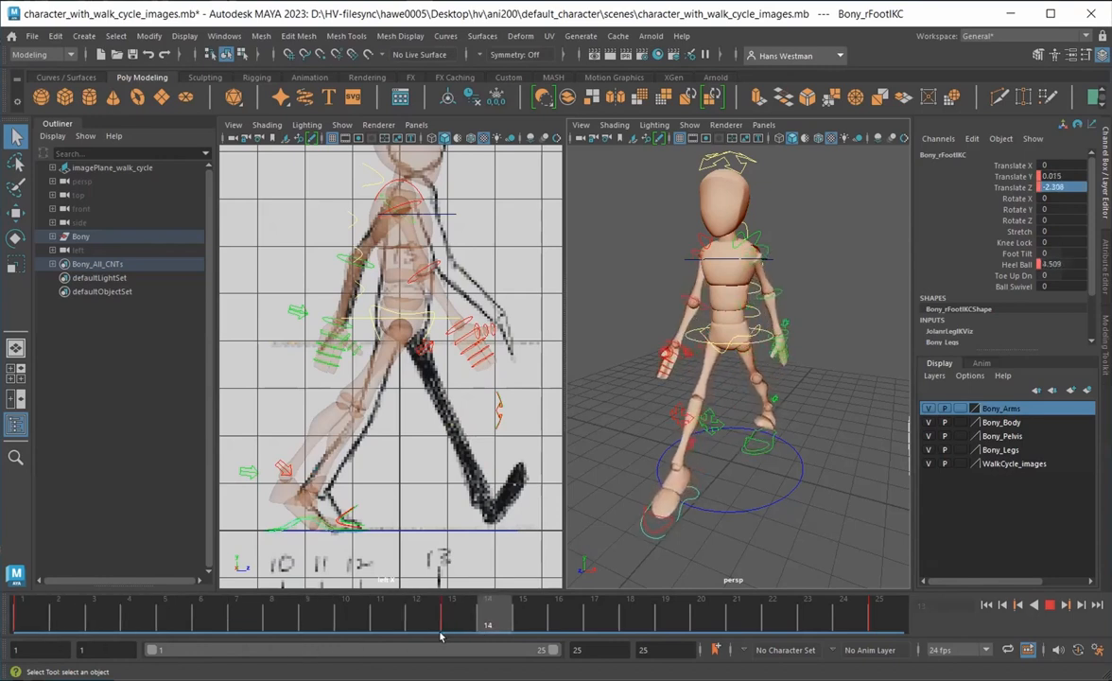
{"action": "key", "text": "Escape"}
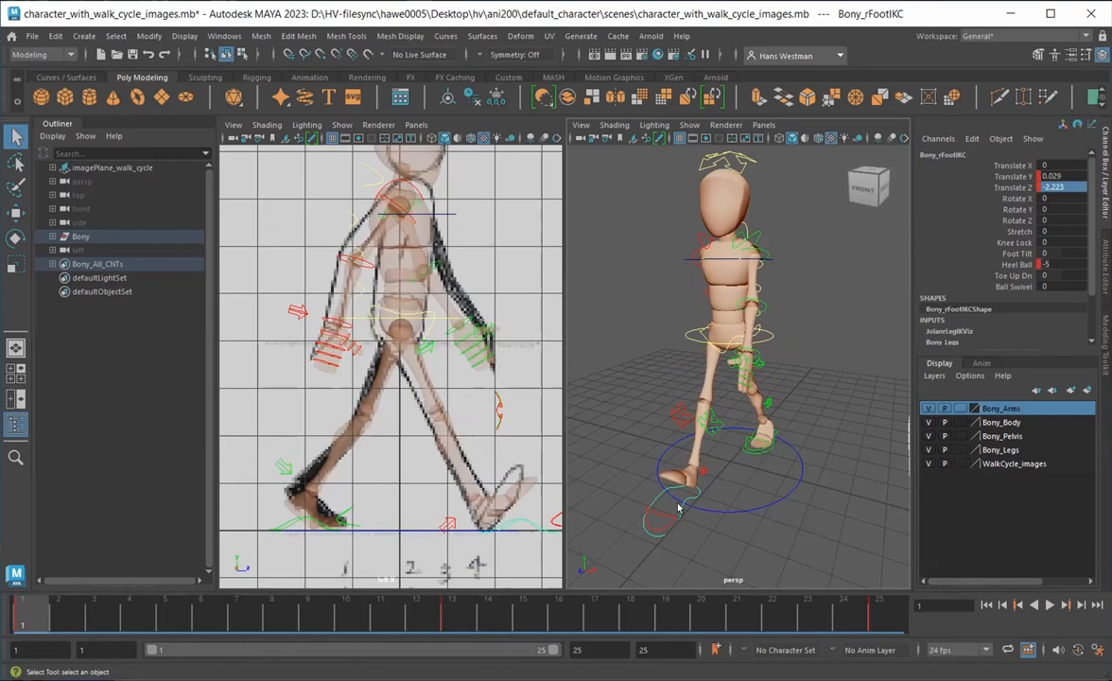
{"action": "key", "text": "alt+v"}
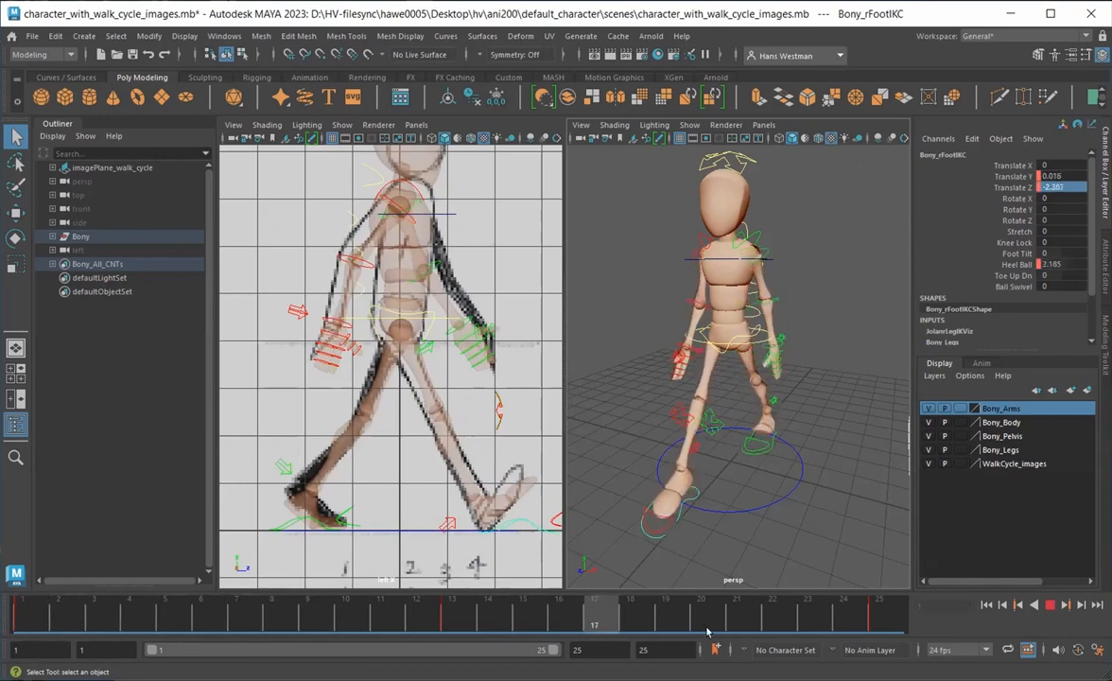
{"action": "left_click", "coordinate": [463, 617]}
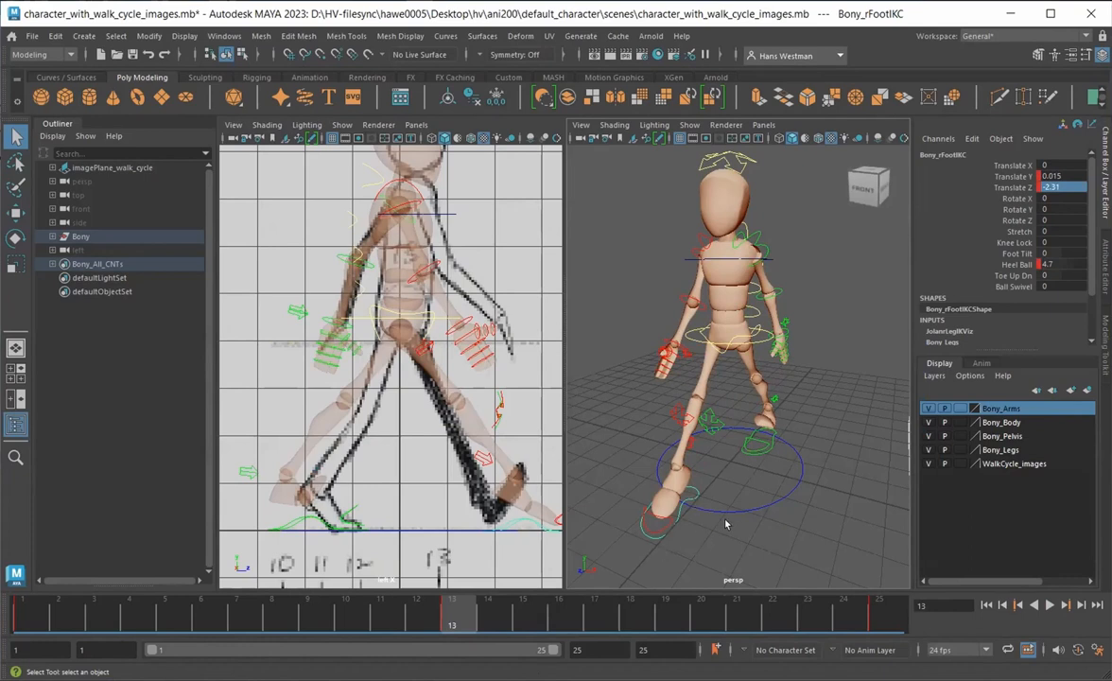
Set the right foot IK control's Translate Z to 2.31 at frame 13 and key that channel
{"action": "left_click", "coordinate": [692, 496]}
{"action": "left_click", "coordinate": [691, 496]}
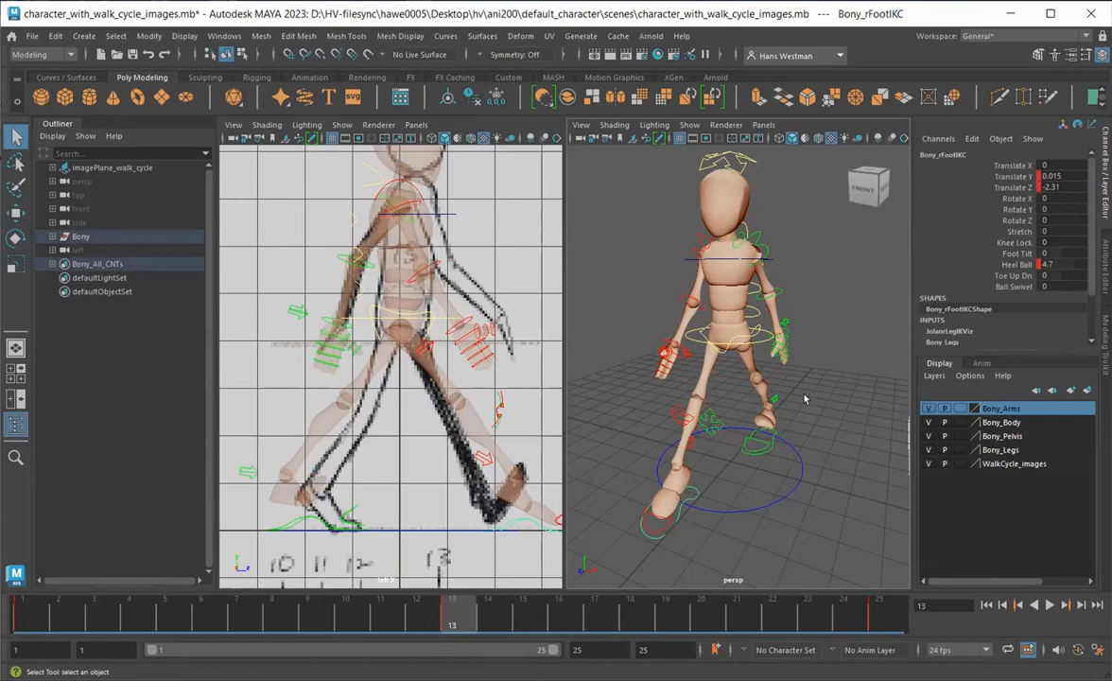
{"action": "double_click", "coordinate": [1044, 186]}
{"action": "left_click", "coordinate": [1041, 186]}
{"action": "key", "text": "BackSpace"}
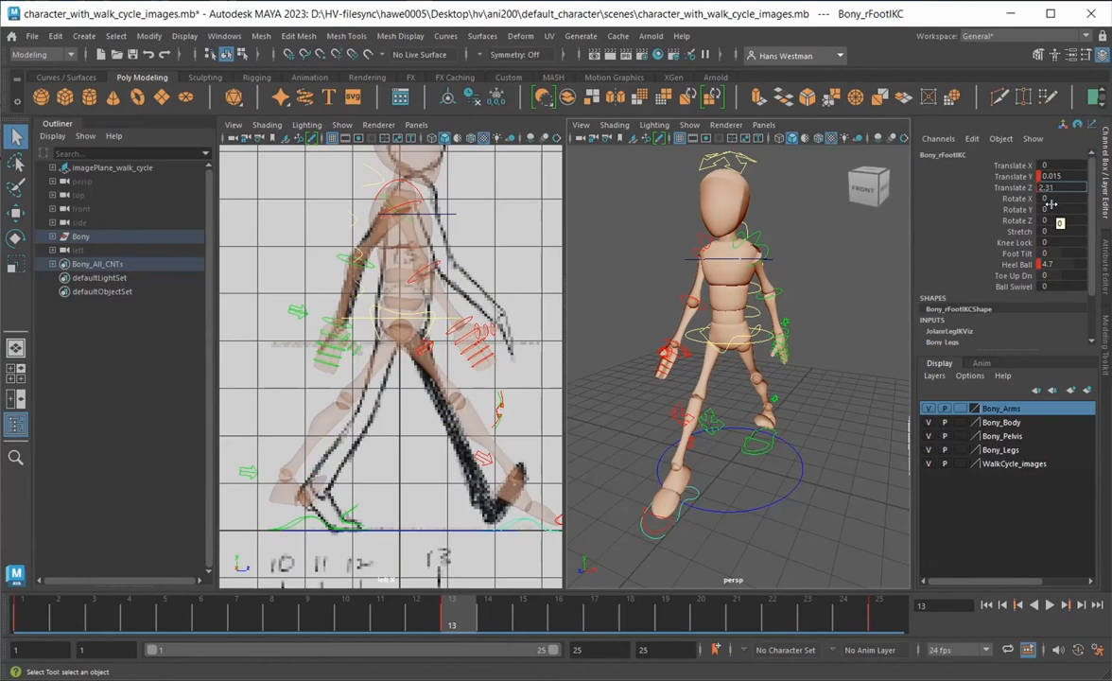
{"action": "key", "text": "Return"}
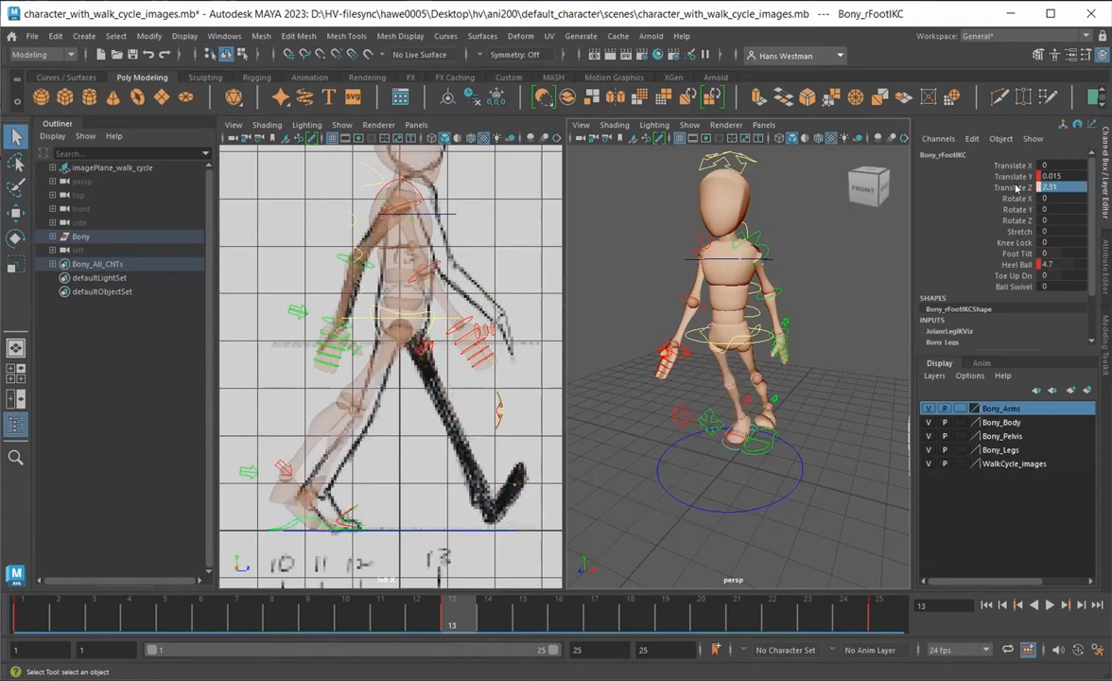
{"action": "left_click", "coordinate": [1017, 187]}
{"action": "right_click", "coordinate": [1029, 188]}
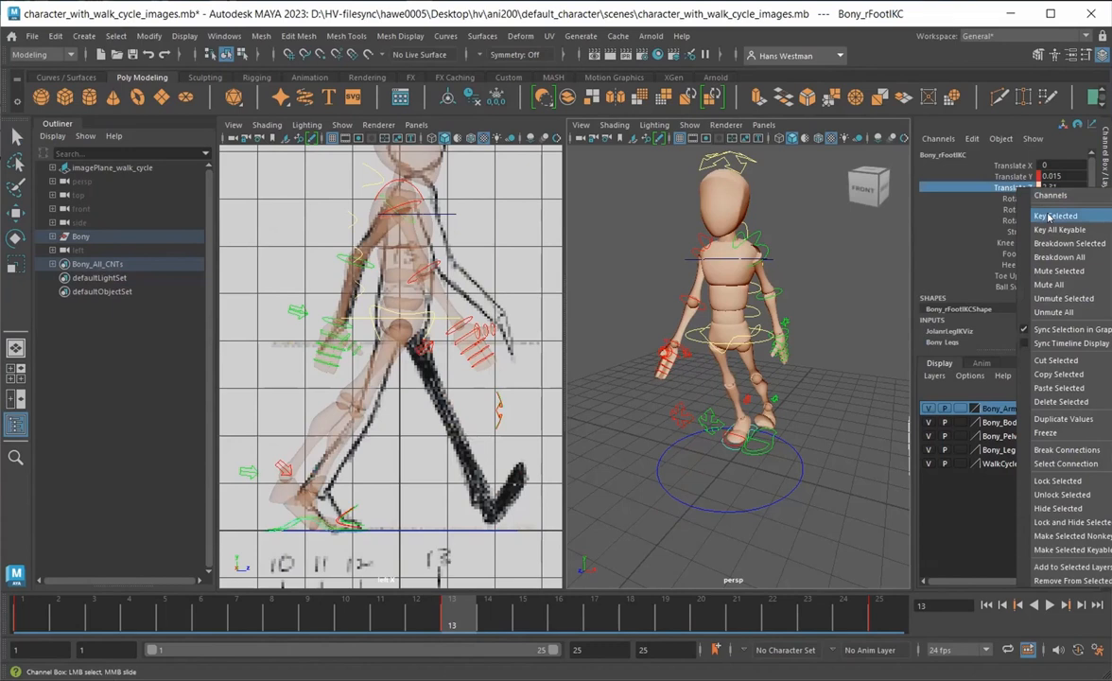
{"action": "left_click", "coordinate": [1050, 217]}
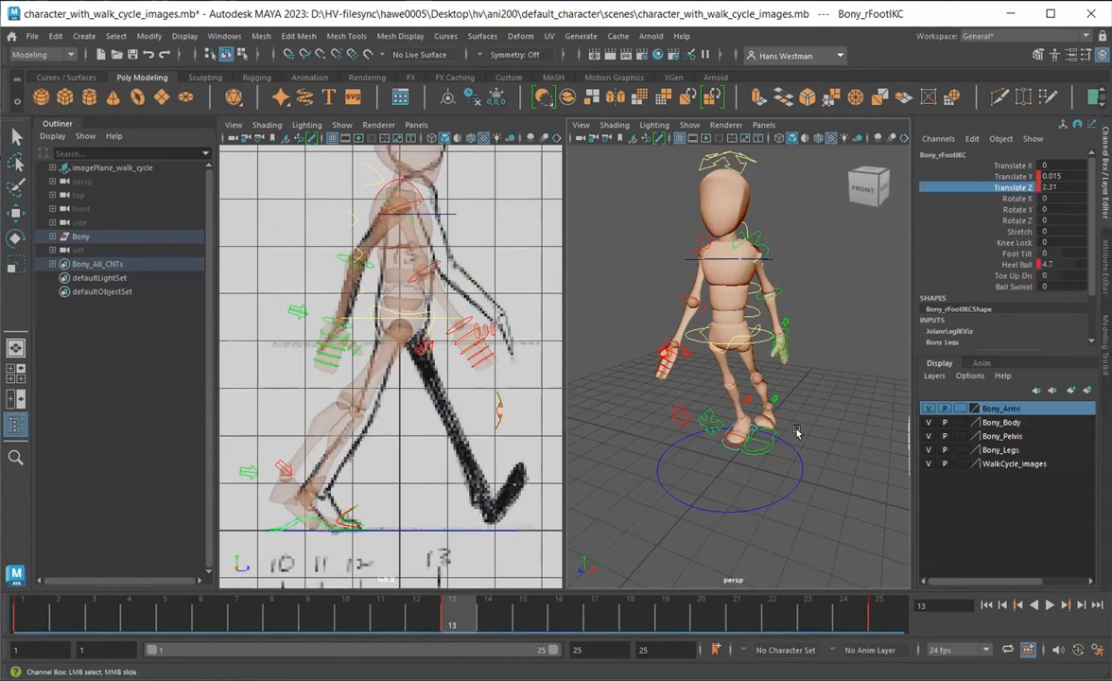
Set the left foot IK control's Translate Z to 2.223 at frame 13 and key that channel
{"action": "left_click", "coordinate": [771, 441]}
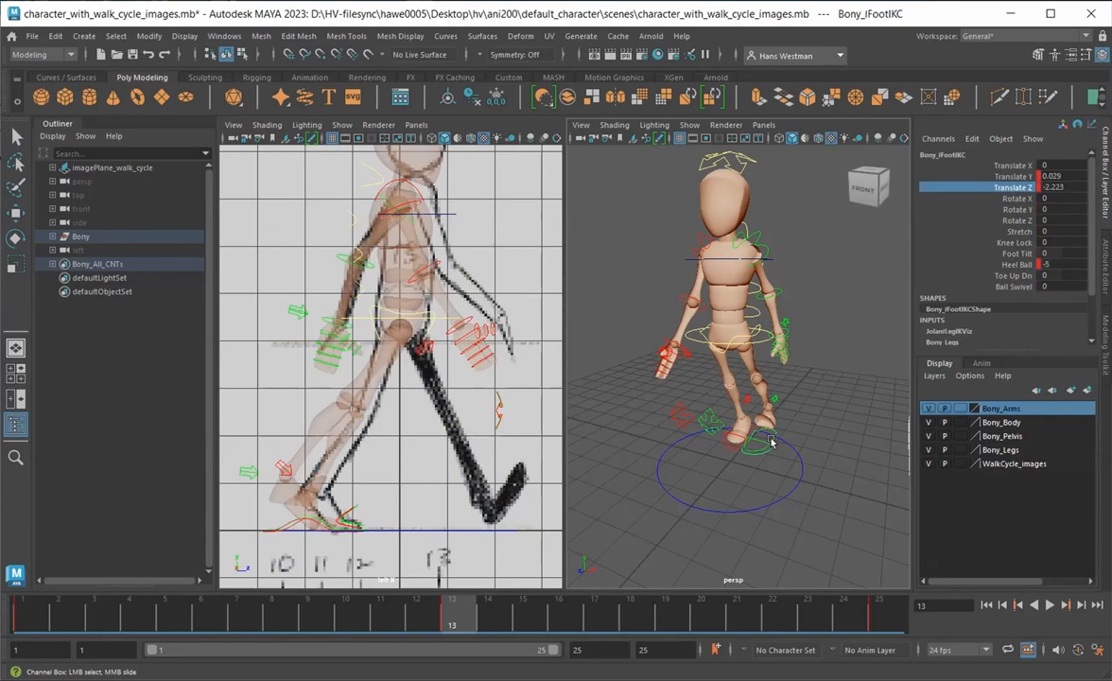
{"action": "double_click", "coordinate": [1048, 186]}
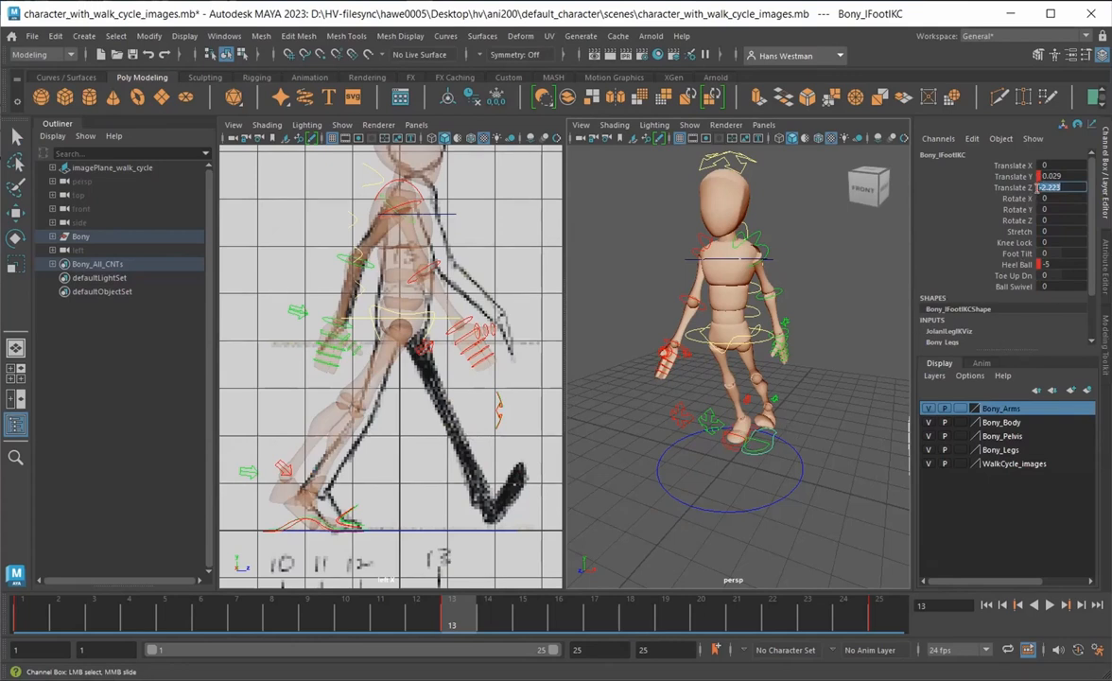
{"action": "left_click", "coordinate": [1043, 187]}
{"action": "key", "text": "BackSpace"}
{"action": "key", "text": "Return"}
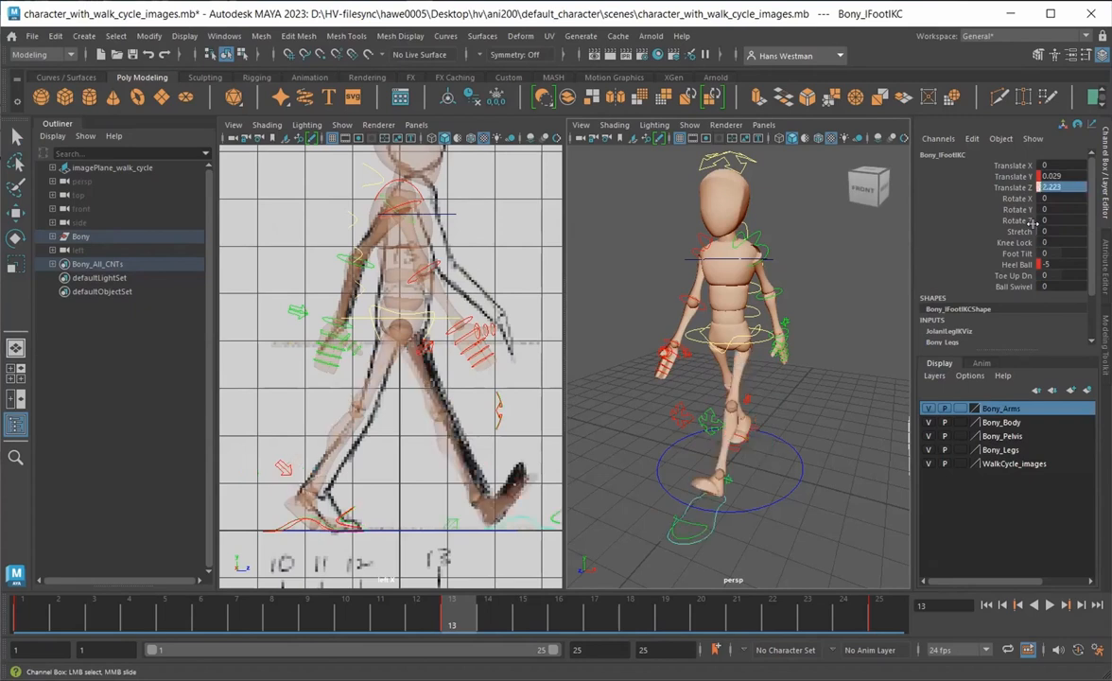
{"action": "left_click", "coordinate": [1014, 188]}
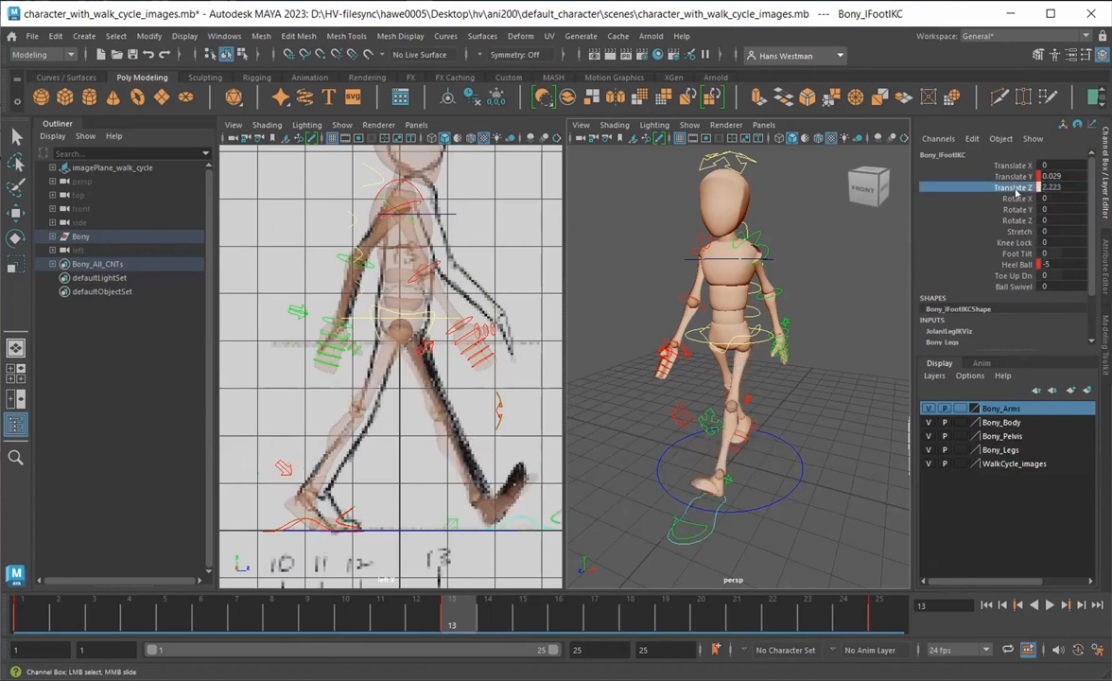
{"action": "right_click", "coordinate": [1017, 190]}
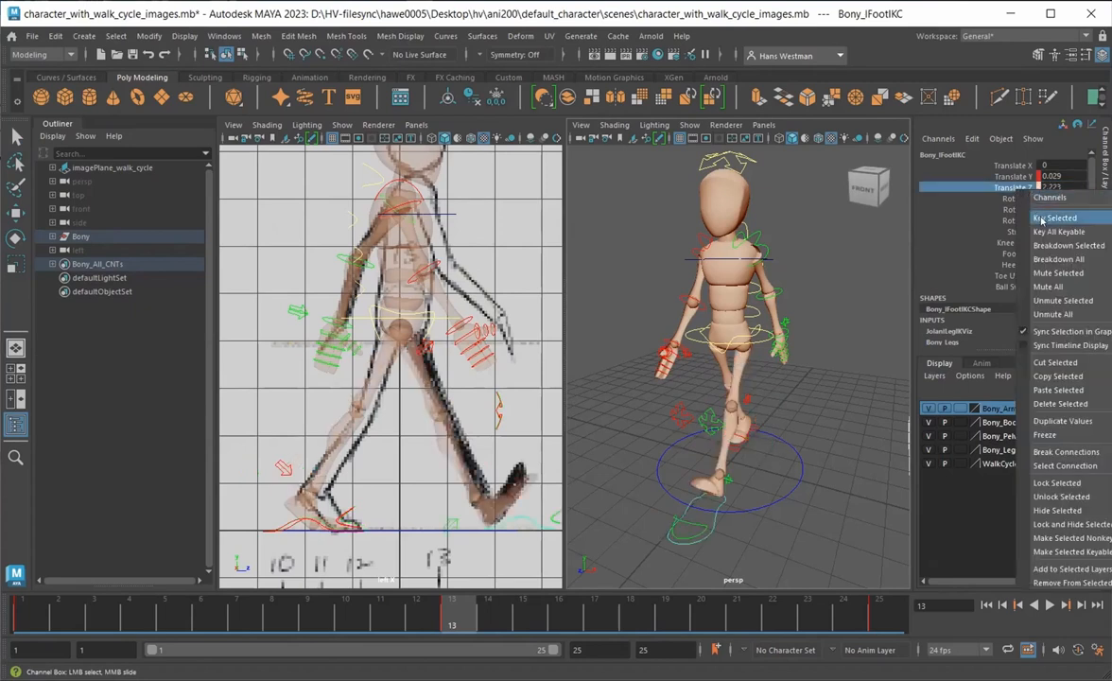
{"action": "left_click", "coordinate": [1042, 220]}
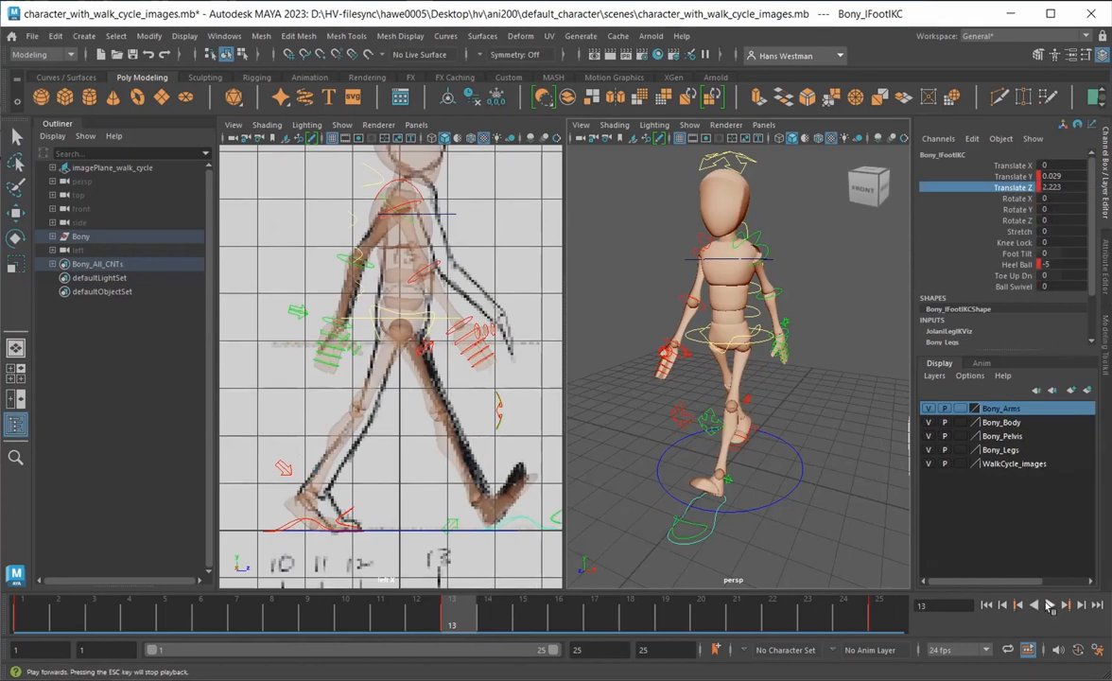
Play back the walk cycle and scrub the early frames to compare the legs with the reference drawings at frames 4 and 5
{"action": "left_click", "coordinate": [1049, 606]}
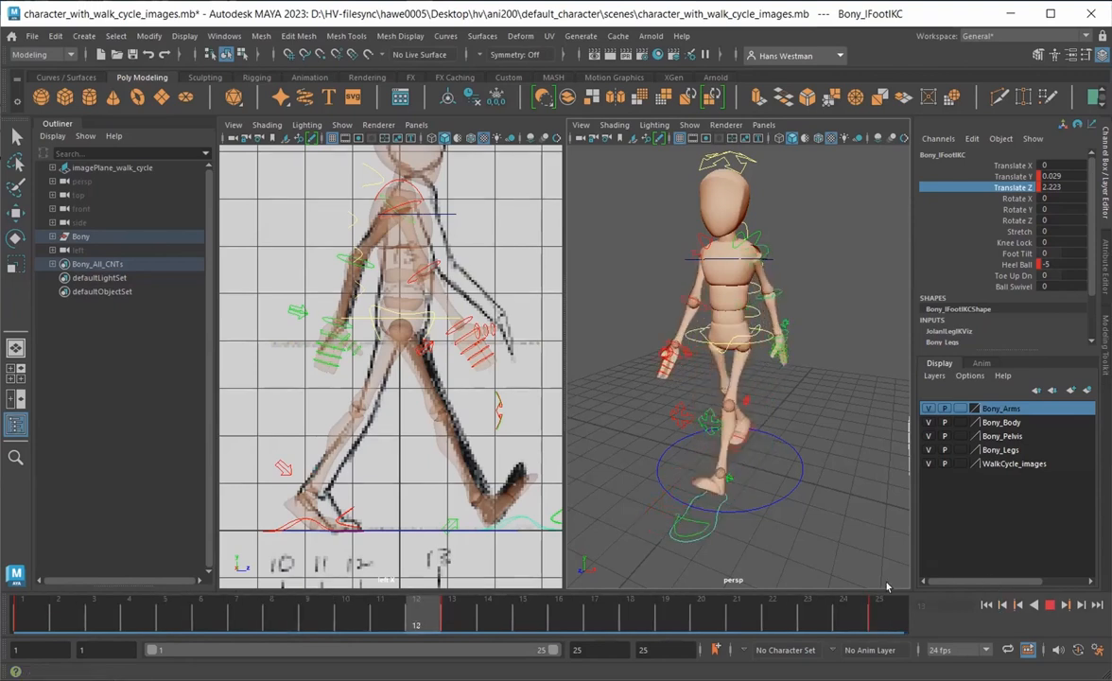
{"action": "key", "text": "Escape"}
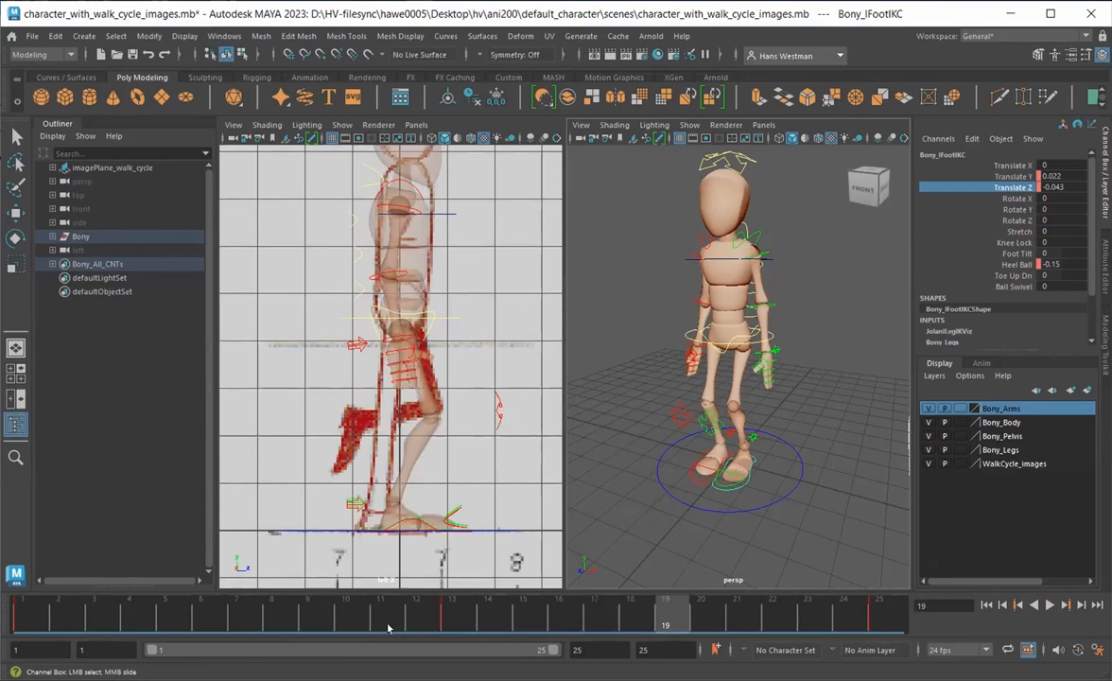
{"action": "key", "text": "alt+v"}
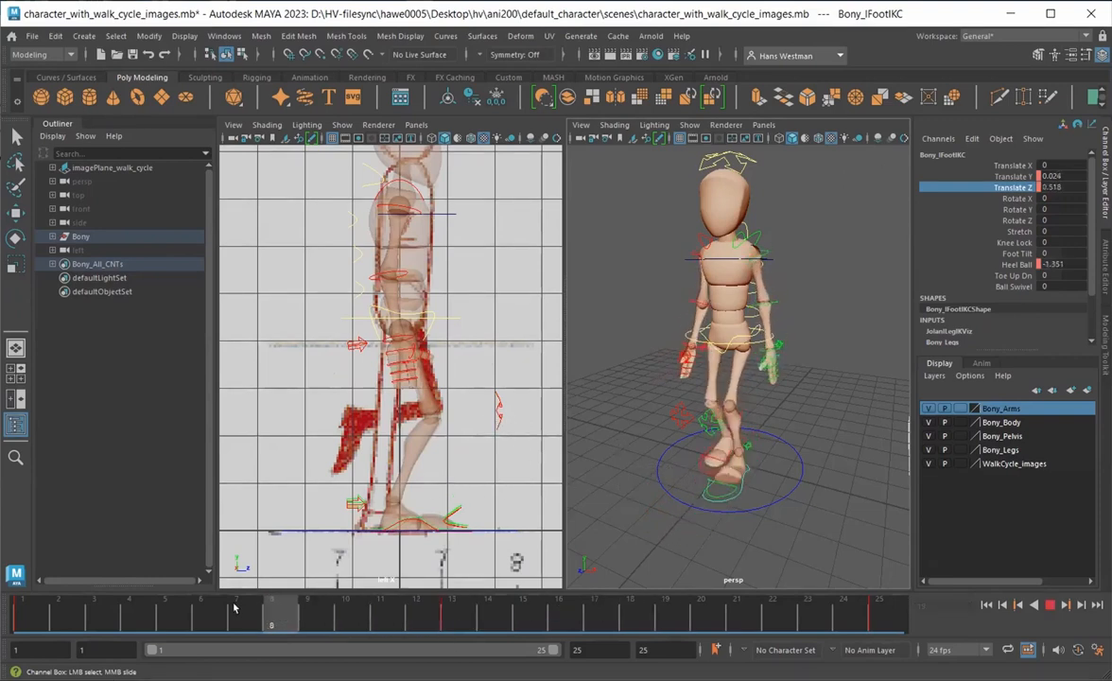
{"action": "left_click_drag", "start_coordinate": [12, 613], "coordinate": [164, 621]}
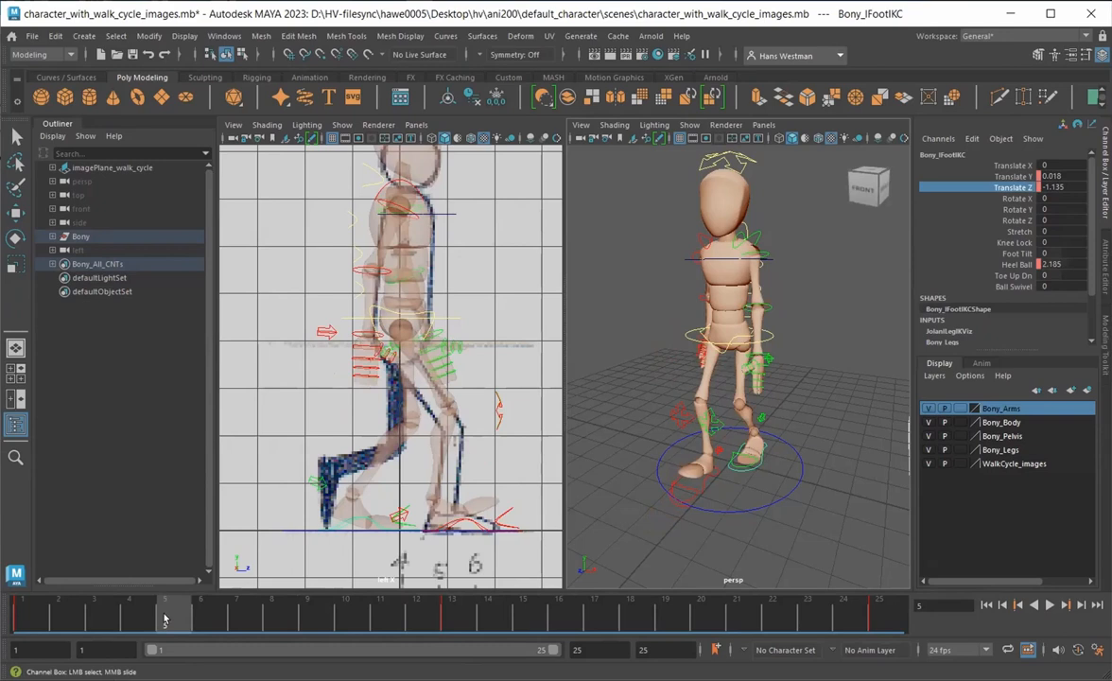
{"action": "left_click_drag", "start_coordinate": [162, 620], "coordinate": [130, 620]}
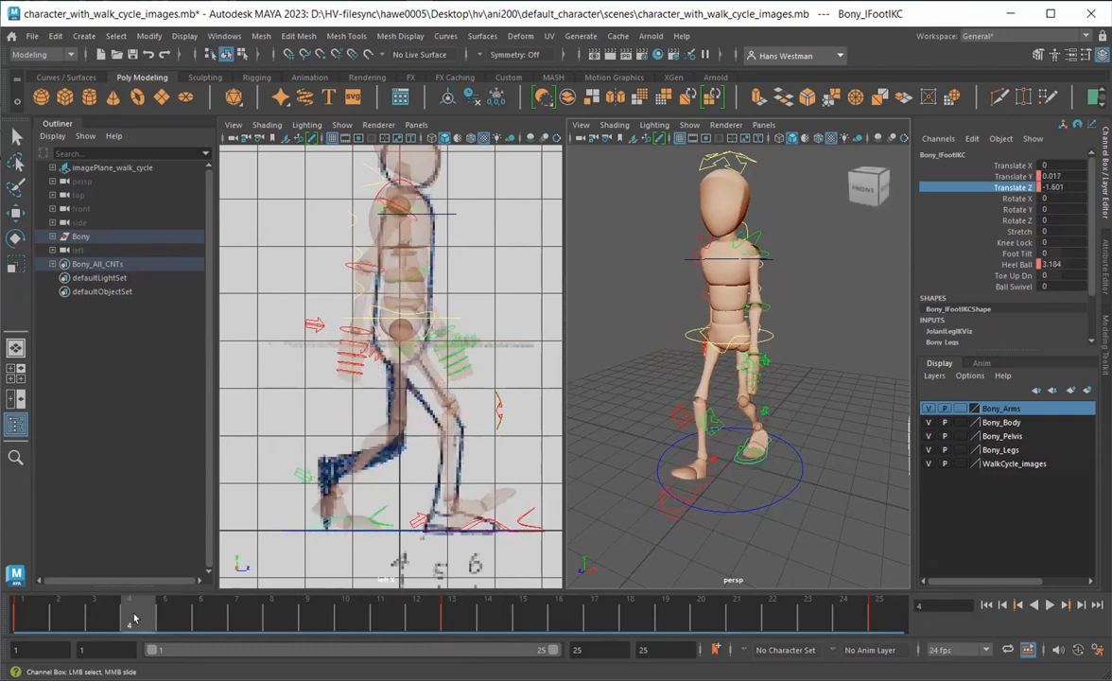
Scrub between frames 4, 7 and 13 to compare the leg poses with the reference drawings
{"action": "left_click_drag", "start_coordinate": [134, 619], "coordinate": [186, 620]}
{"action": "left_click_drag", "start_coordinate": [198, 621], "coordinate": [234, 621]}
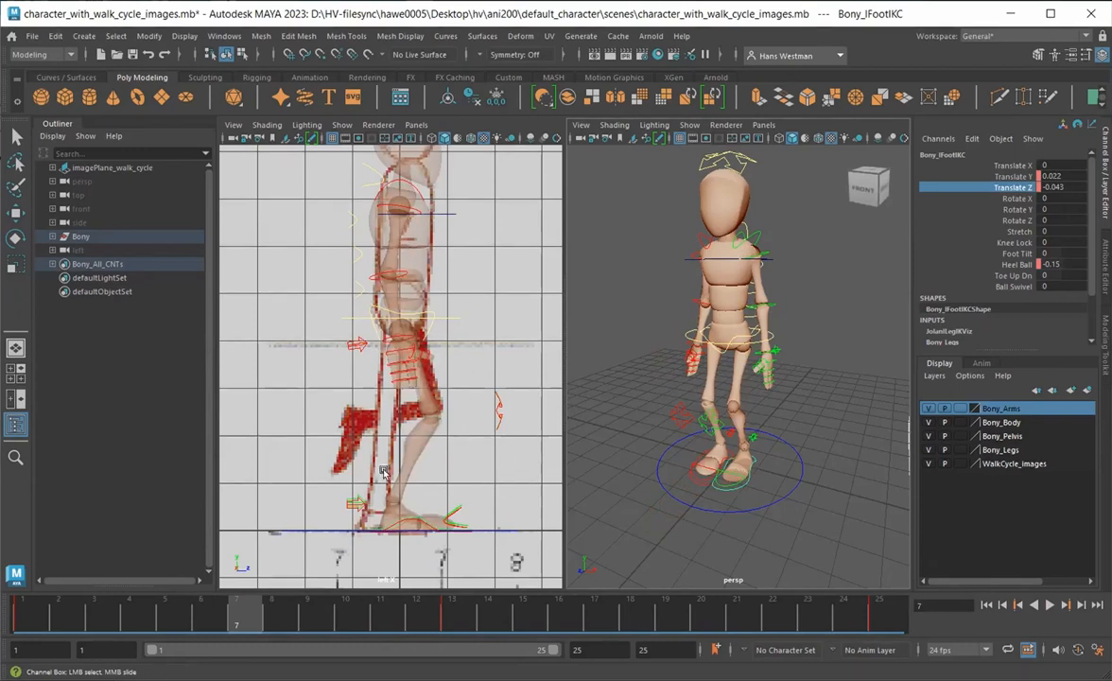
{"action": "left_click", "coordinate": [440, 612]}
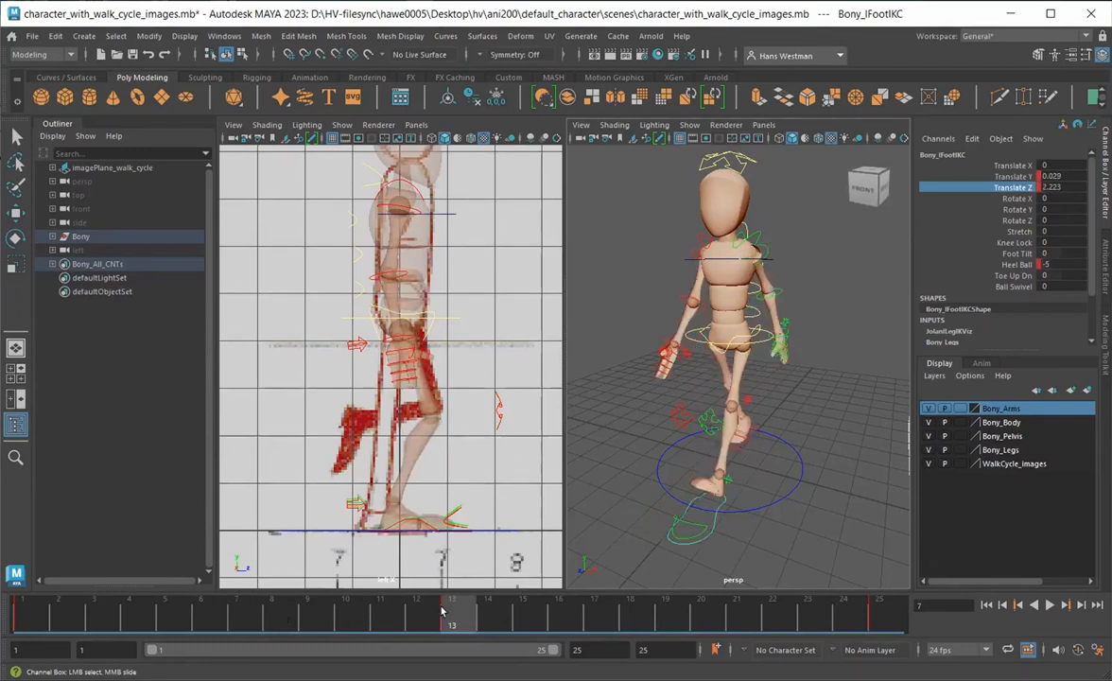
{"action": "left_click", "coordinate": [241, 619]}
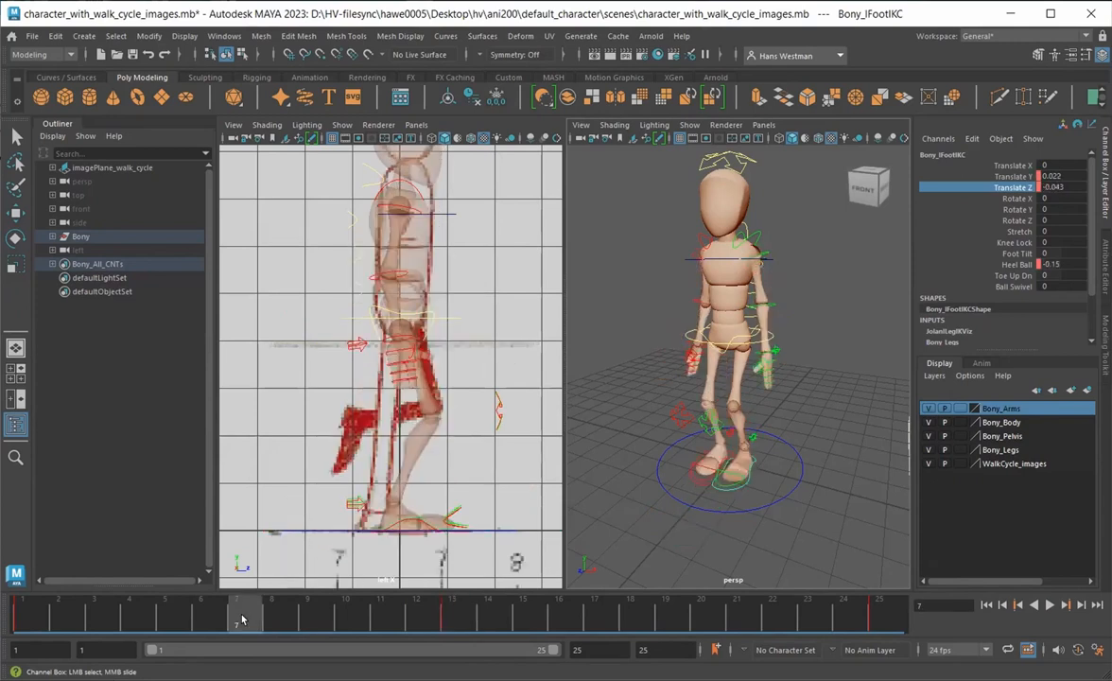
{"action": "left_click", "coordinate": [138, 619]}
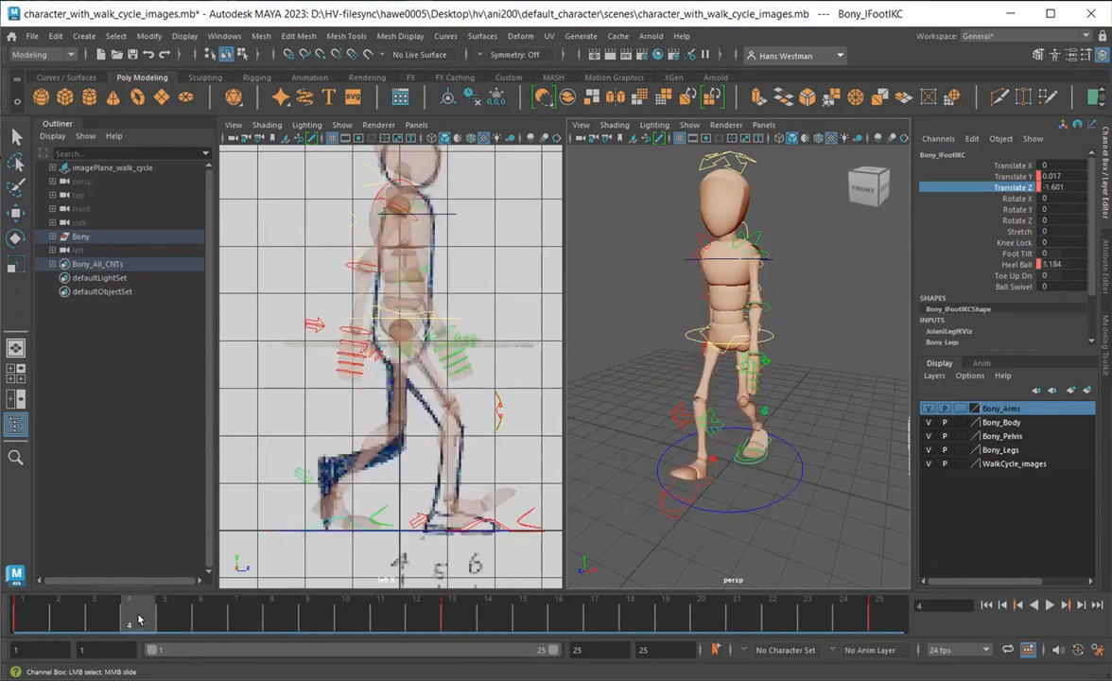
{"action": "left_click", "coordinate": [238, 612]}
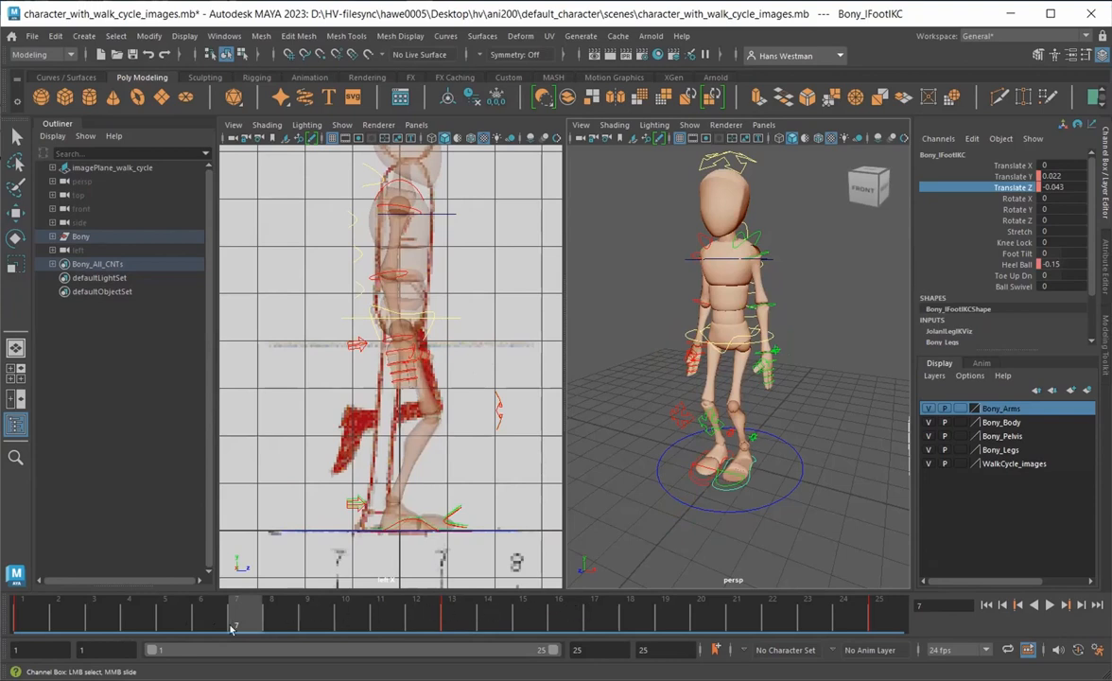
{"action": "left_click", "coordinate": [137, 622]}
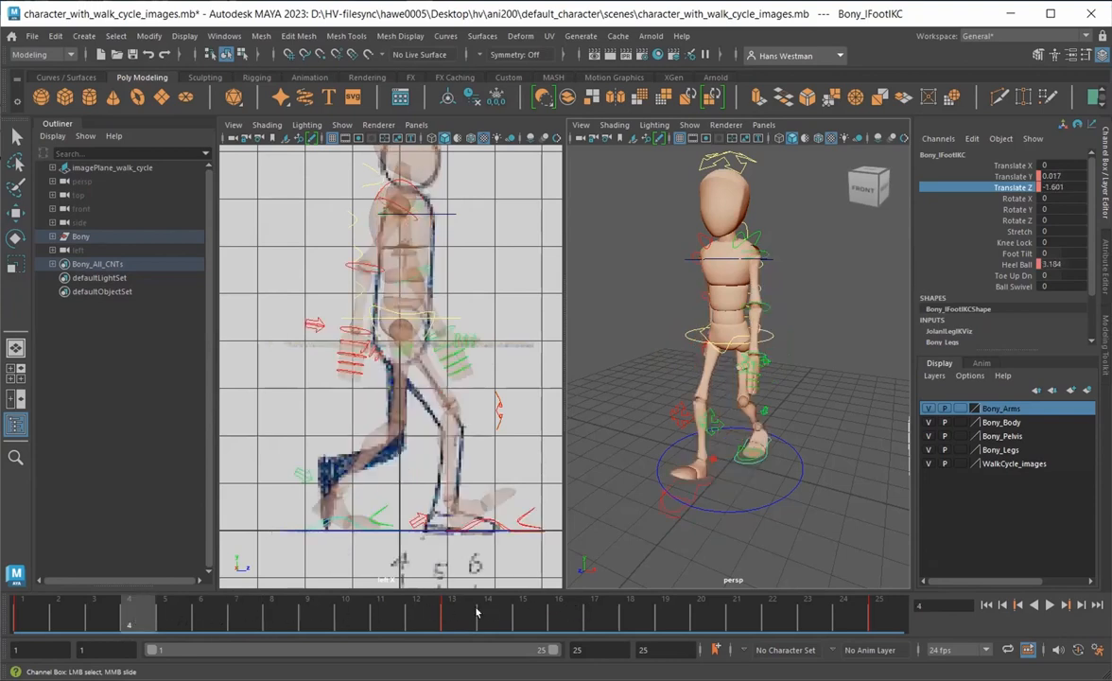
Compare the poses at frames 16 and 18 with the reference drawings and recheck frames 1 to 4
{"action": "left_click", "coordinate": [561, 613]}
{"action": "left_click", "coordinate": [556, 615]}
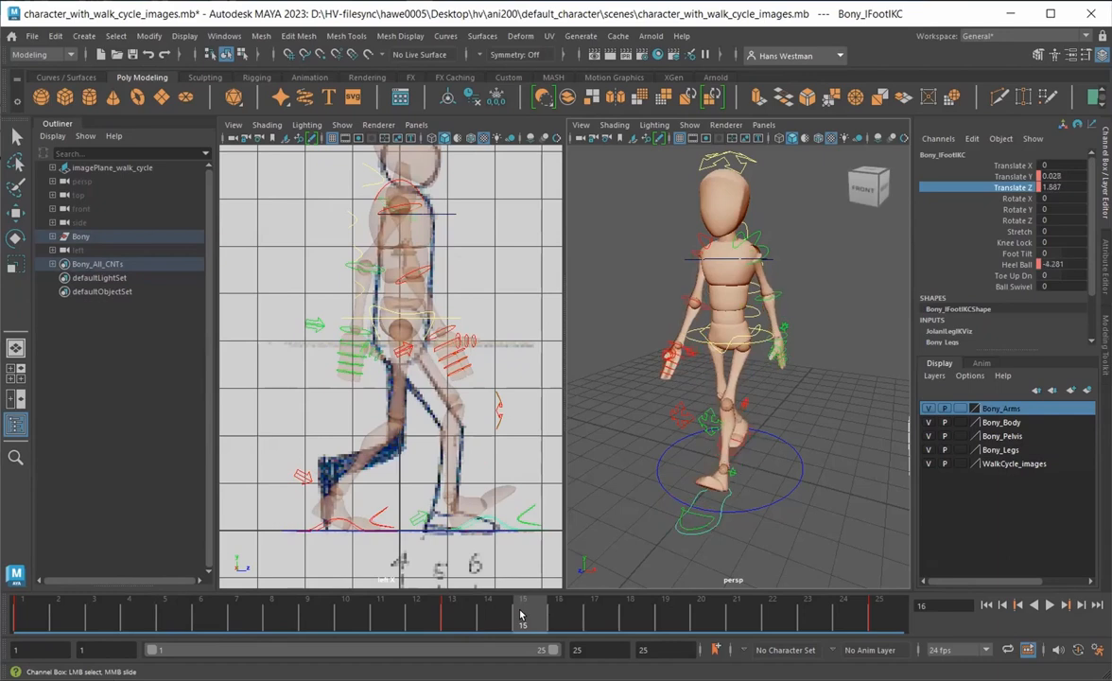
{"action": "left_click", "coordinate": [567, 619]}
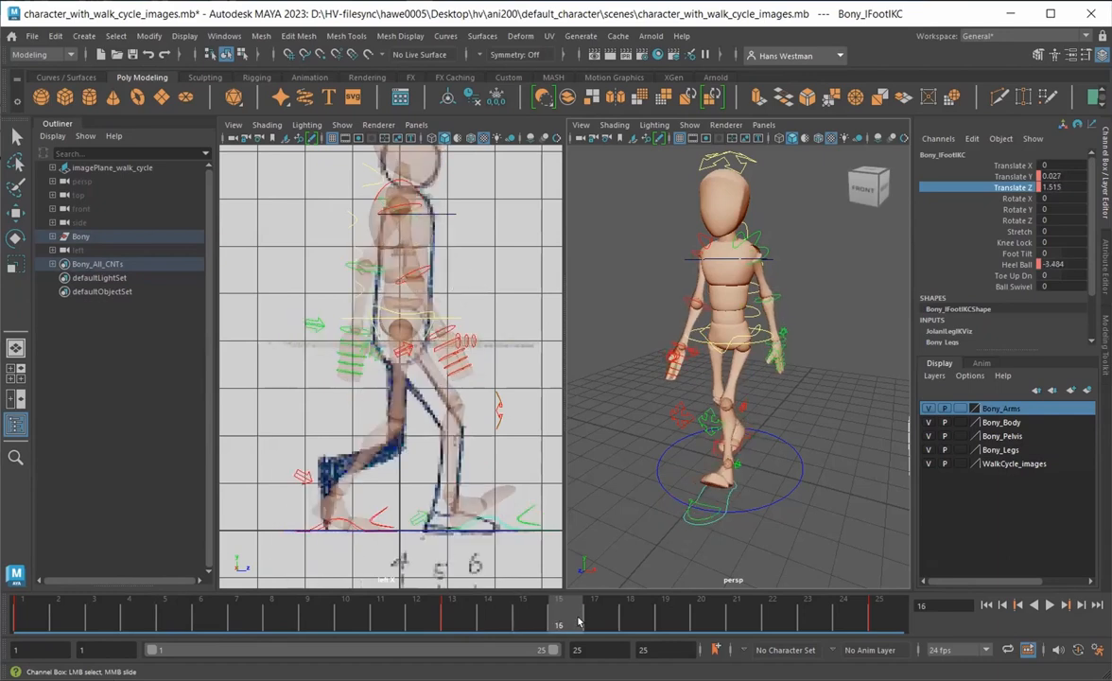
{"action": "left_click", "coordinate": [636, 617]}
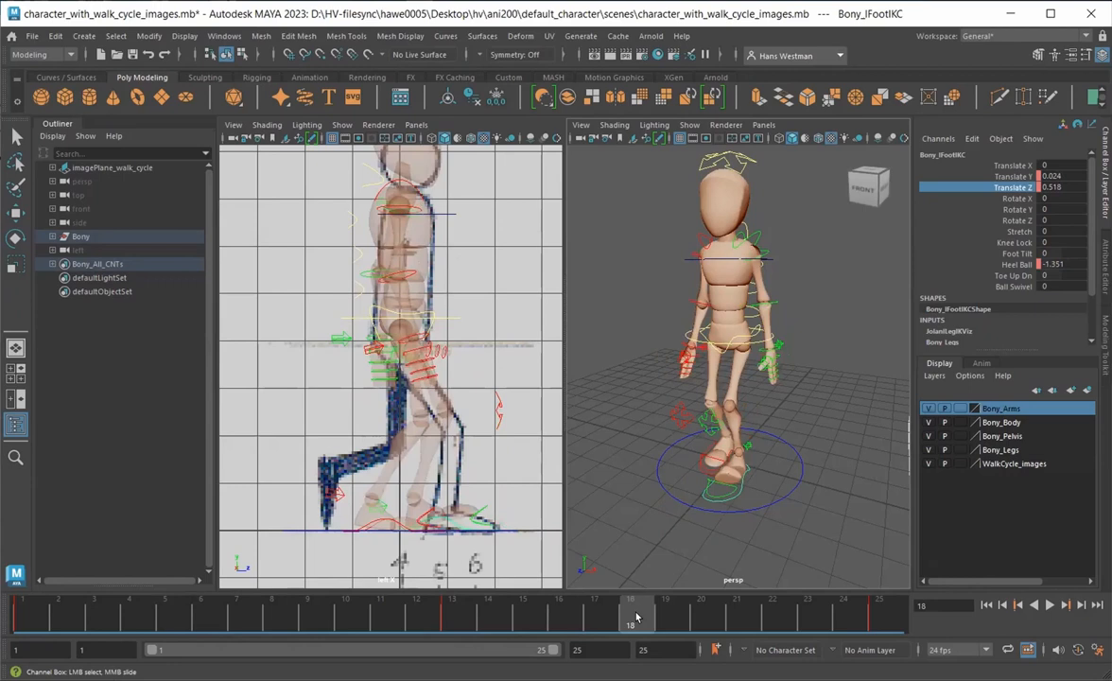
{"action": "left_click", "coordinate": [561, 617]}
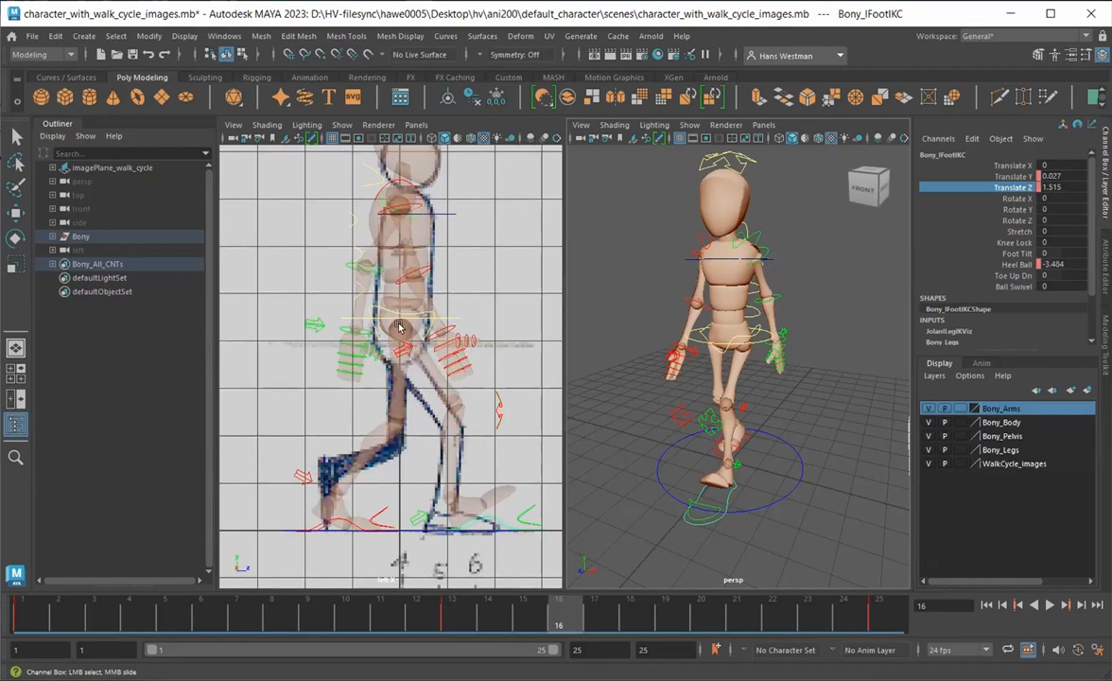
{"action": "left_click_drag", "start_coordinate": [558, 619], "coordinate": [92, 610]}
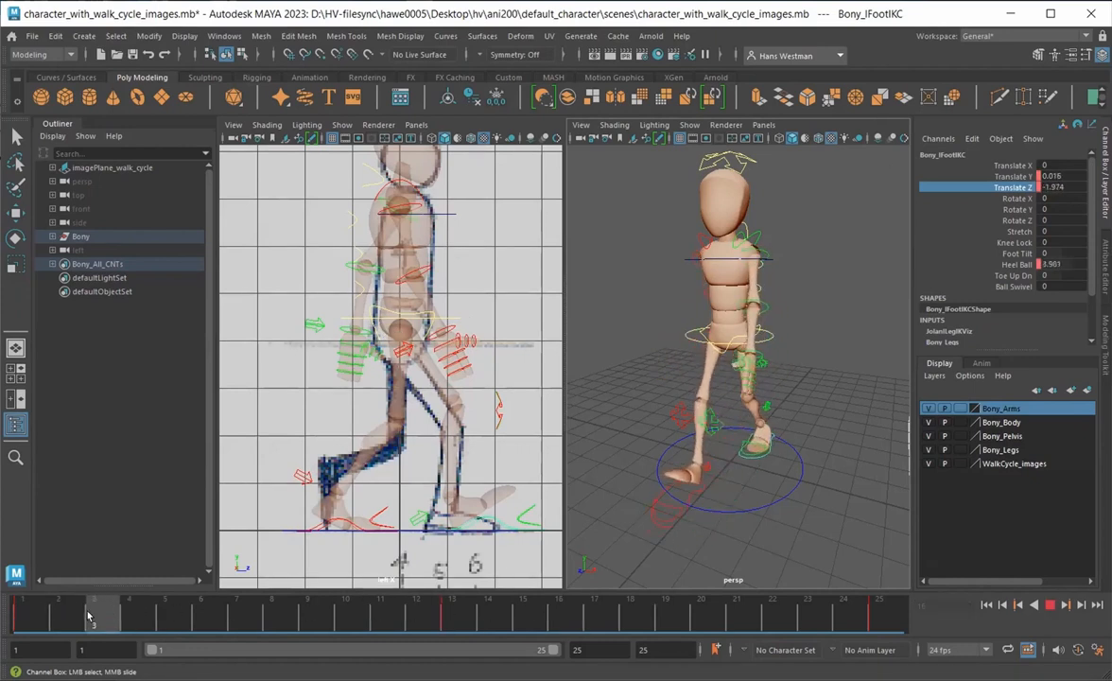
{"action": "left_click", "coordinate": [270, 536]}
{"action": "mouse_move", "coordinate": [80, 615]}
{"action": "left_mouse_down"}
{"action": "mouse_move", "coordinate": [41, 621]}
{"action": "mouse_move", "coordinate": [130, 622]}
{"action": "left_mouse_up"}
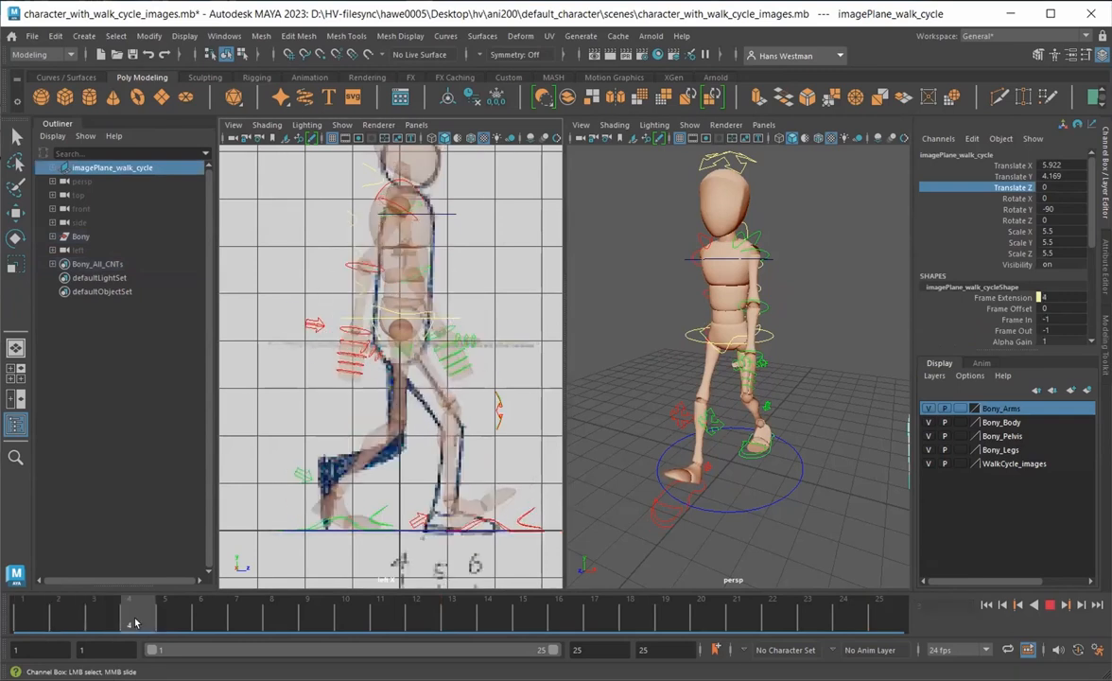
{"action": "left_click_drag", "start_coordinate": [135, 623], "coordinate": [30, 622]}
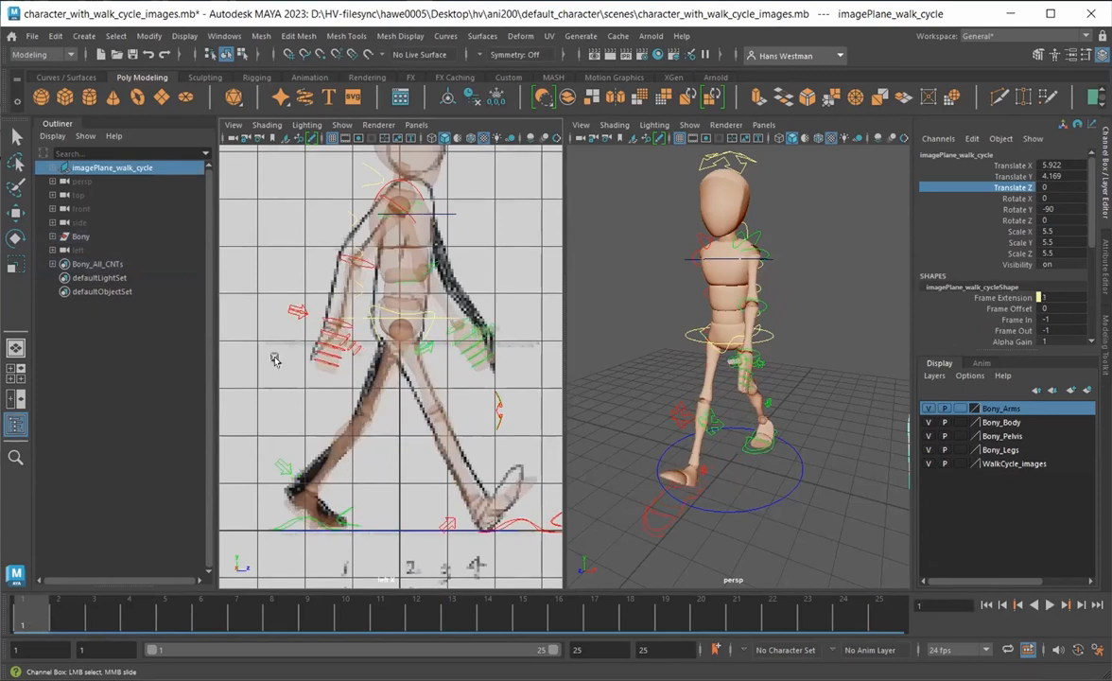
Try lowering Bony's root control to a Translate Y of -0.726 at frame 4
{"action": "left_click", "coordinate": [354, 319]}
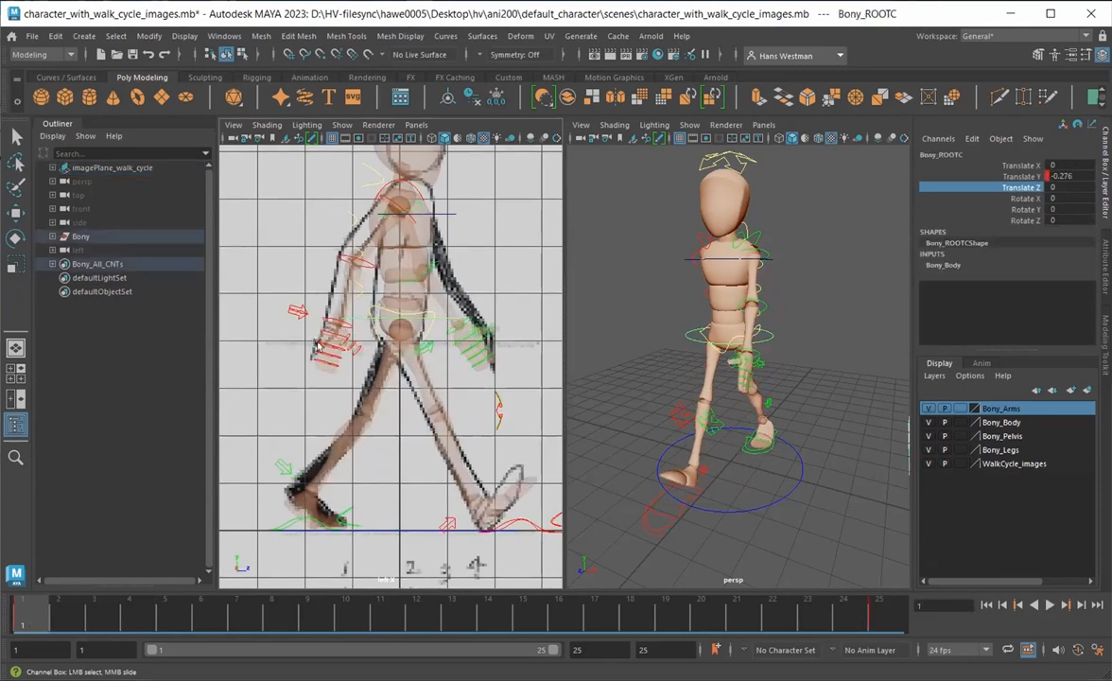
{"action": "left_click_drag", "start_coordinate": [42, 615], "coordinate": [129, 619]}
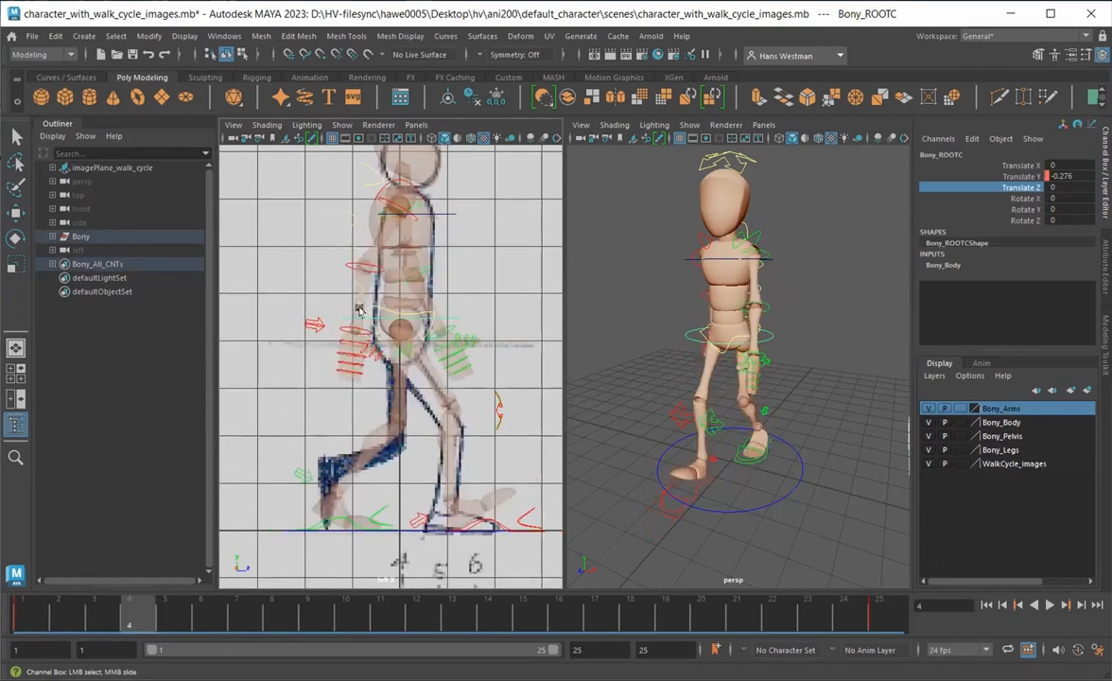
{"action": "key", "text": "w"}
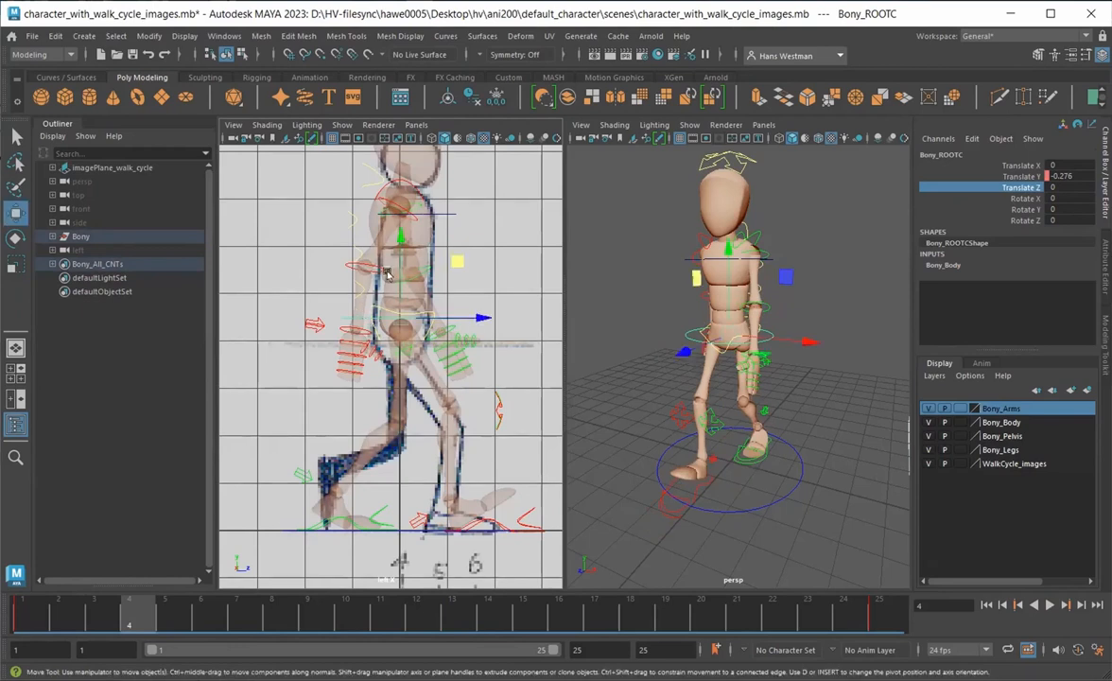
{"action": "left_click_drag", "start_coordinate": [399, 243], "coordinate": [402, 266]}
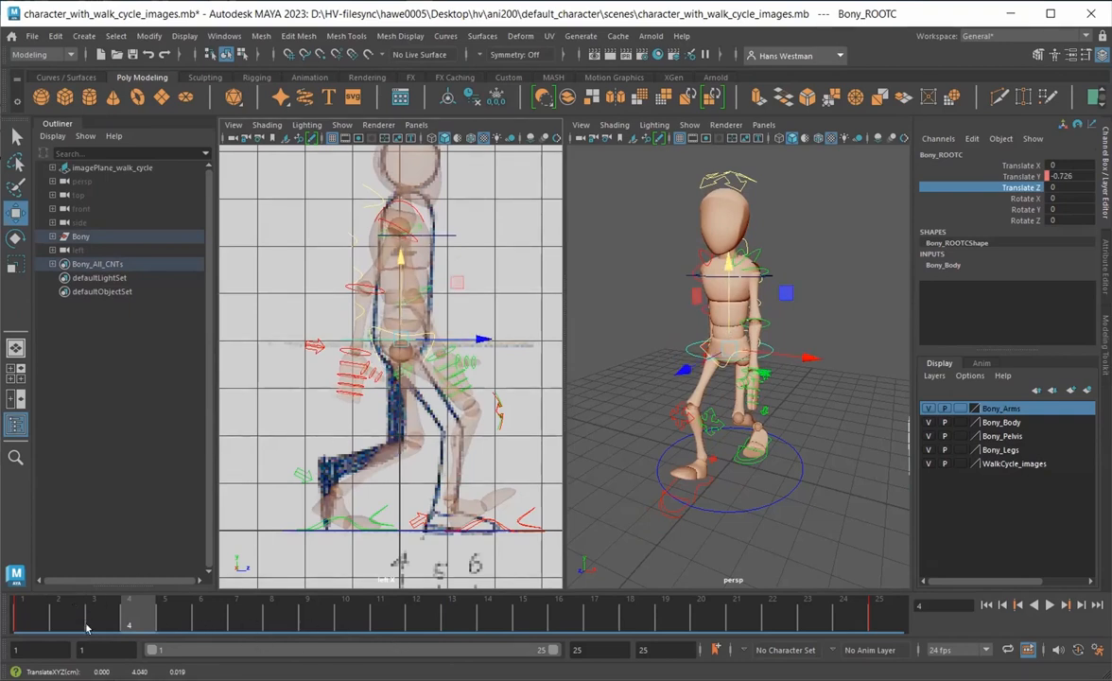
Check the root control at frames 1, 13 and 25, and key only its Translate Y channel at frame 13
{"action": "left_click", "coordinate": [451, 615]}
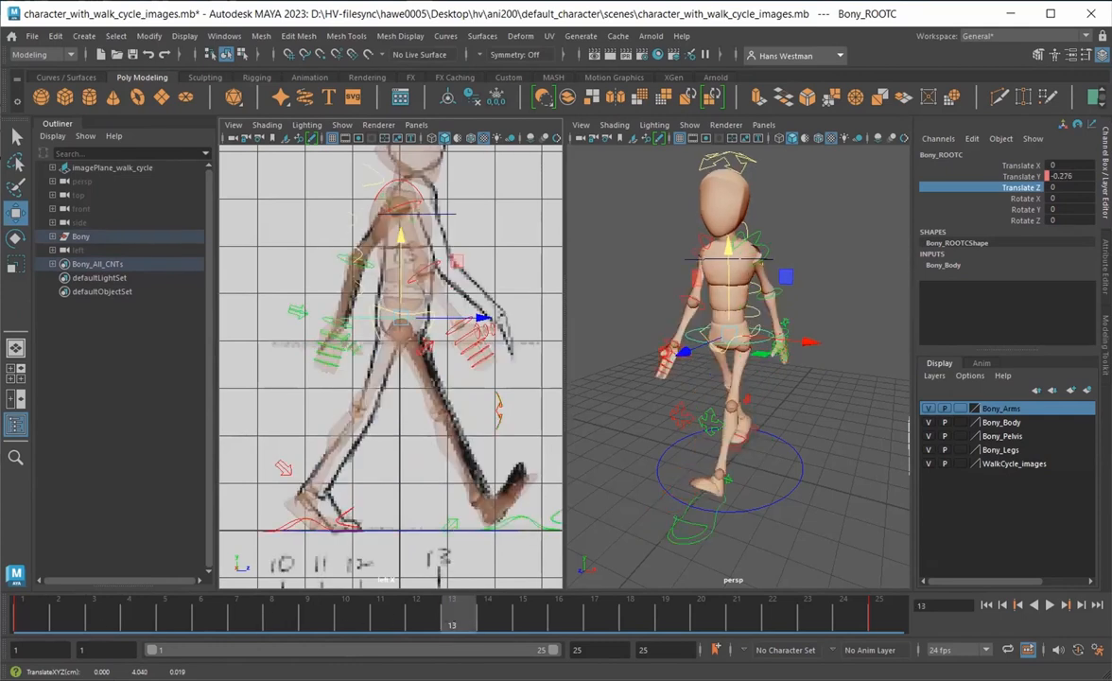
{"action": "left_click", "coordinate": [20, 616]}
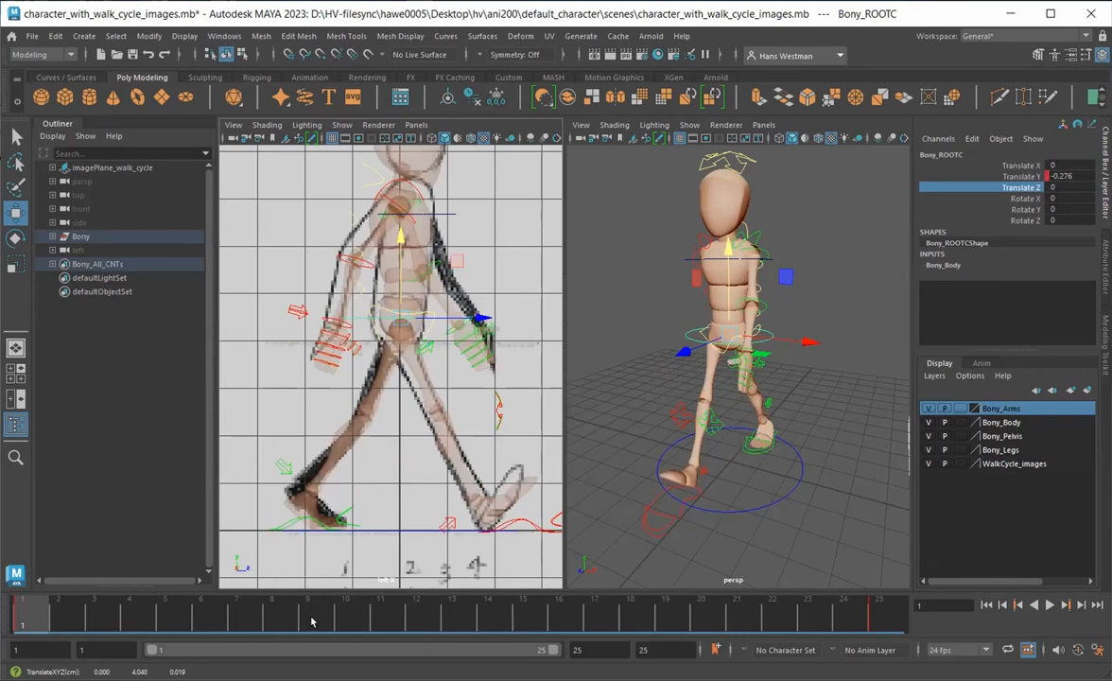
{"action": "left_click", "coordinate": [451, 613]}
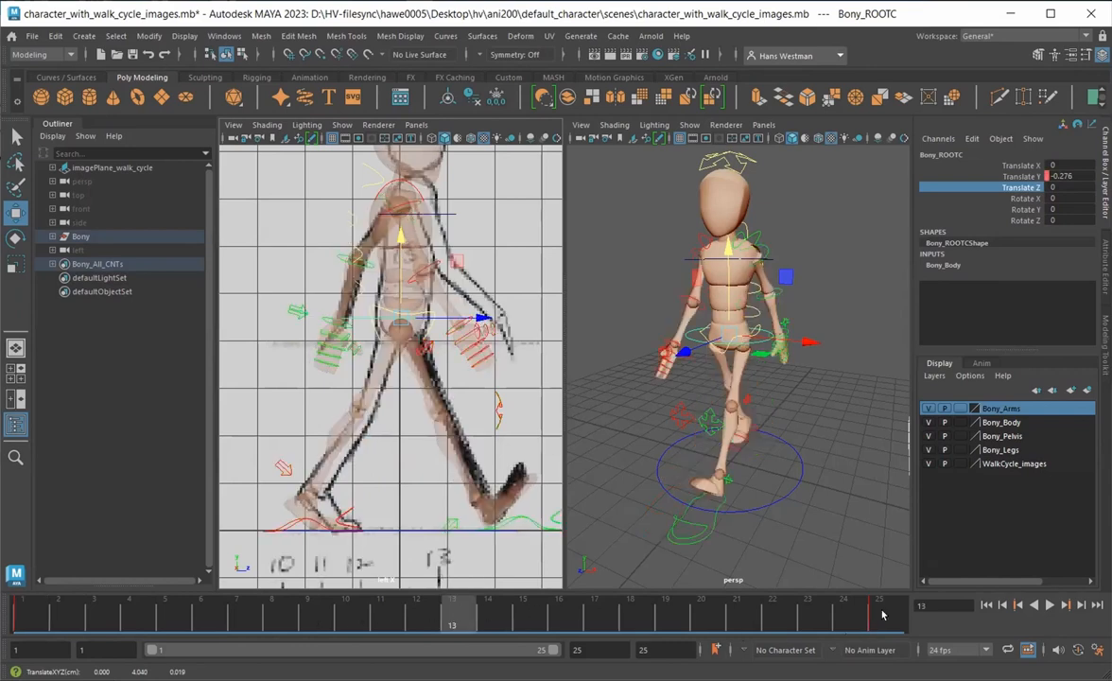
{"action": "left_click", "coordinate": [882, 614]}
{"action": "left_click", "coordinate": [453, 615]}
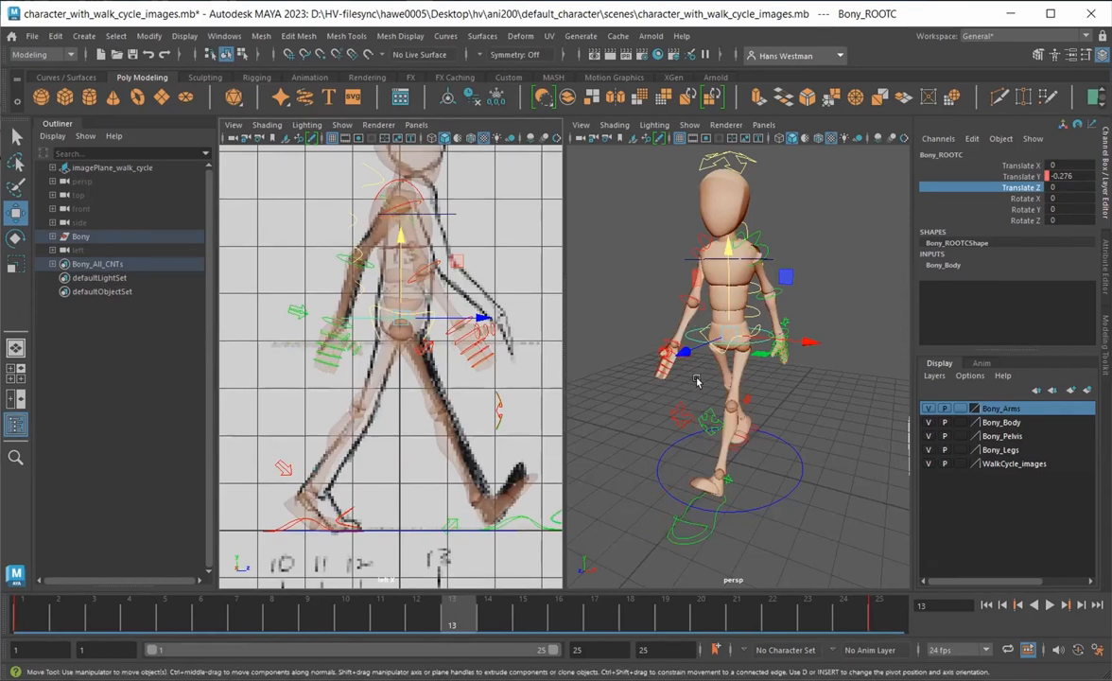
{"action": "left_click", "coordinate": [625, 352]}
{"action": "left_click", "coordinate": [694, 342]}
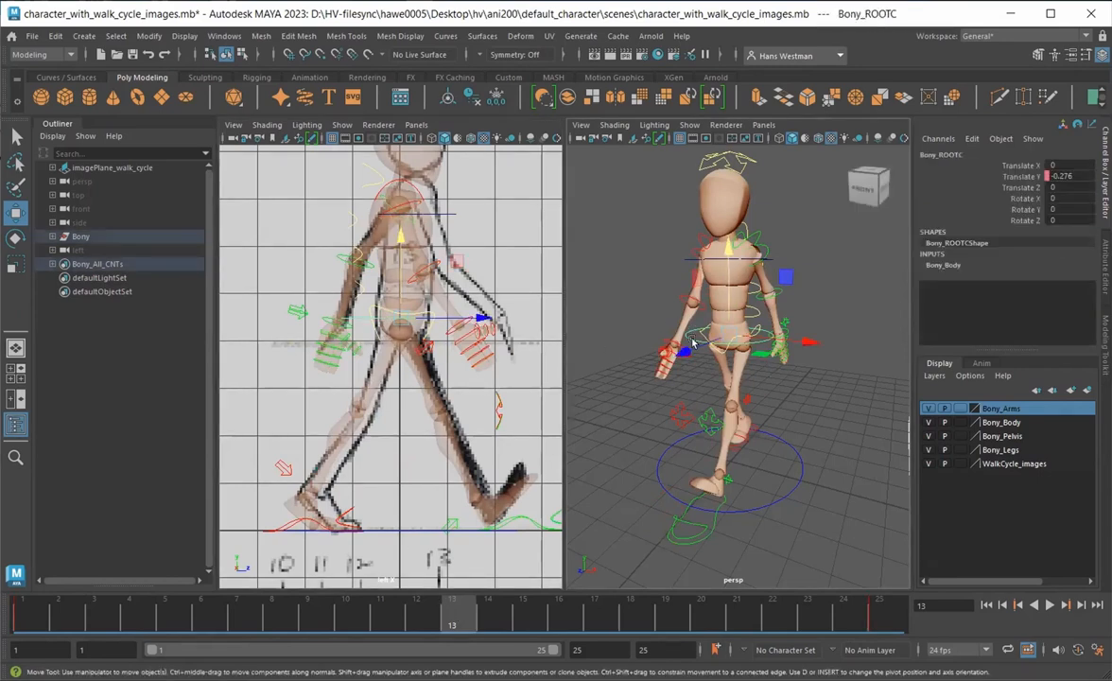
{"action": "right_click", "coordinate": [453, 613]}
{"action": "left_click", "coordinate": [415, 560]}
{"action": "left_click", "coordinate": [1015, 177]}
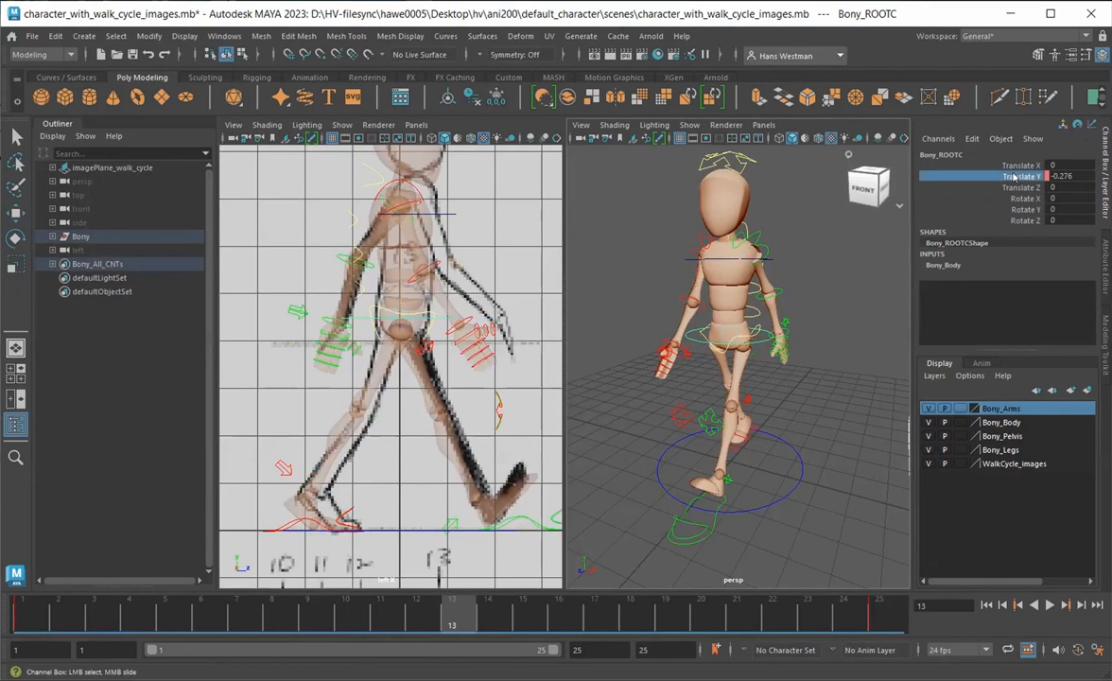
{"action": "right_click", "coordinate": [1025, 177]}
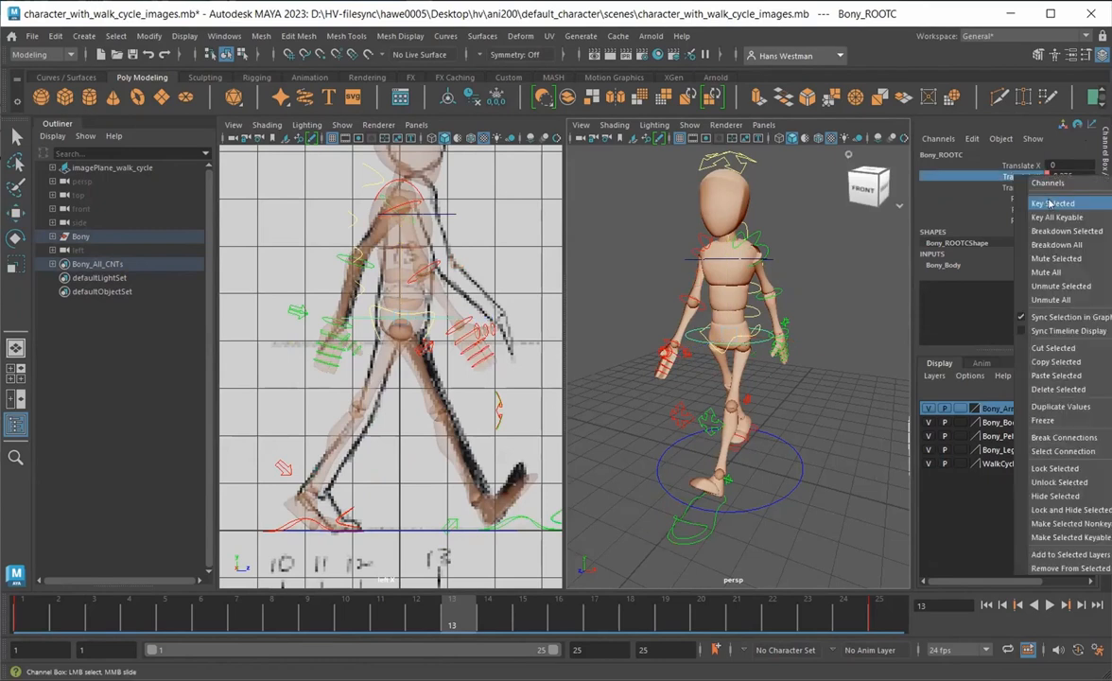
{"action": "left_click", "coordinate": [1023, 203]}
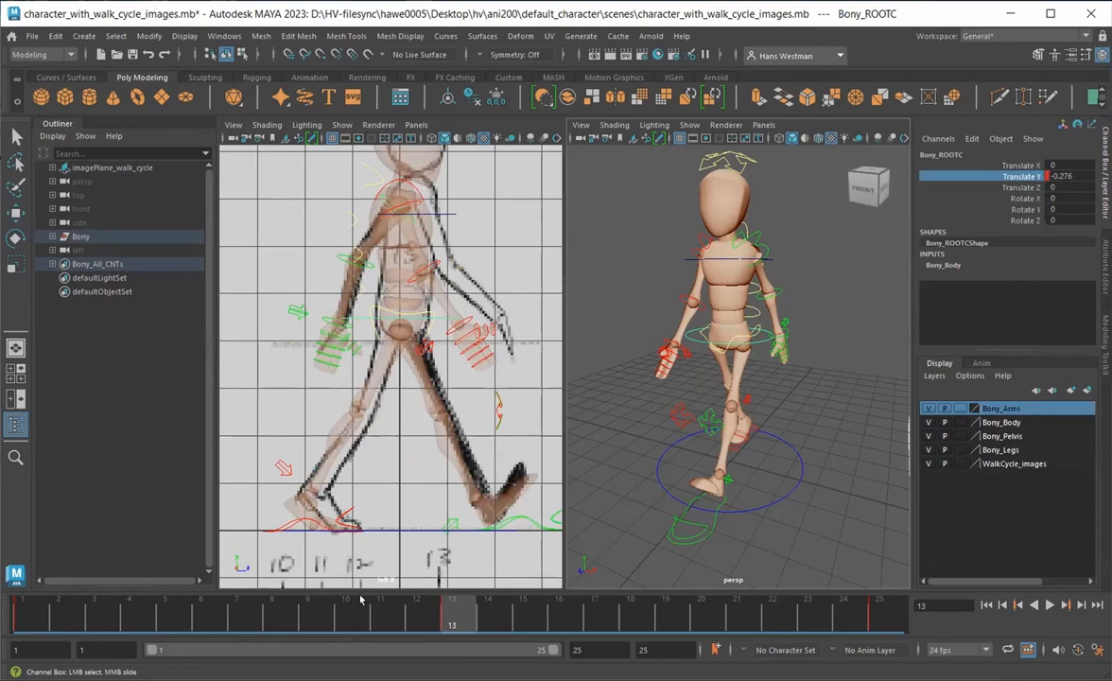
Raise the root control to a Translate Y of 0.044 at frame 7 and key that channel
{"action": "left_click_drag", "start_coordinate": [460, 611], "coordinate": [250, 609]}
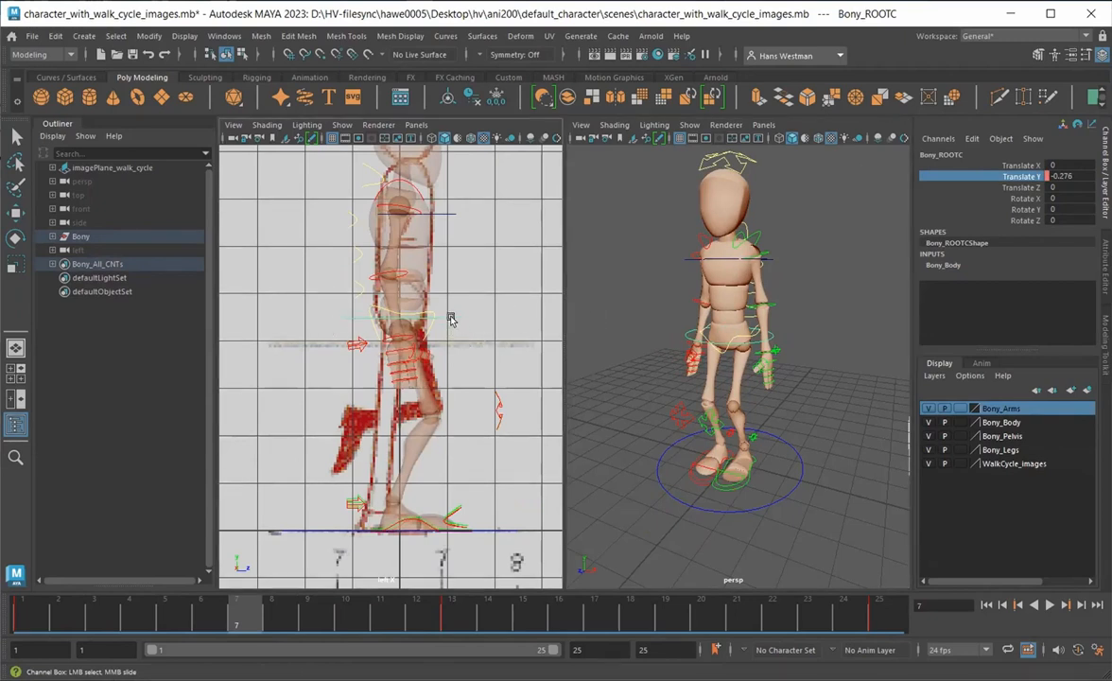
{"action": "key", "text": "w"}
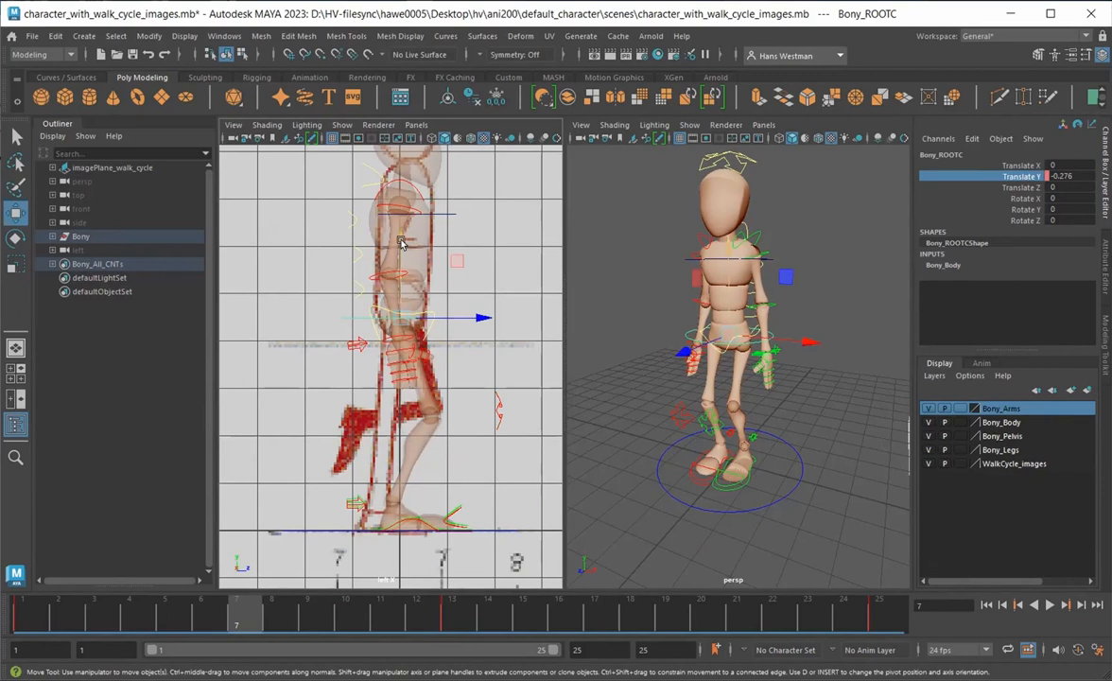
{"action": "left_click", "coordinate": [401, 246]}
{"action": "left_click_drag", "start_coordinate": [401, 246], "coordinate": [417, 228]}
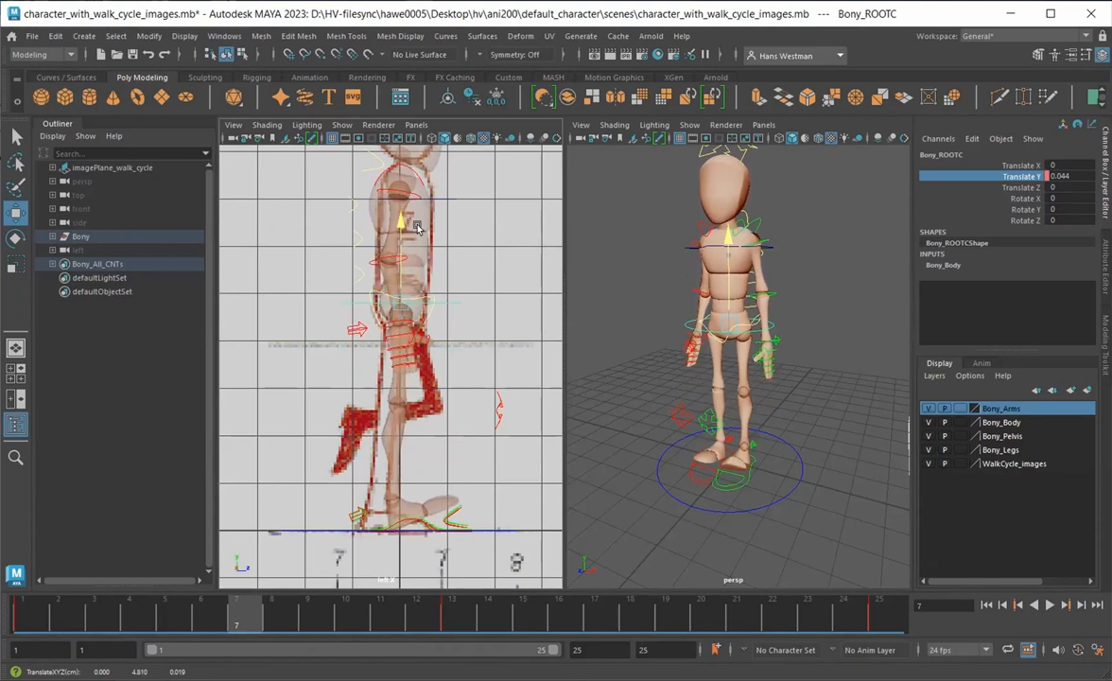
{"action": "left_click_drag", "start_coordinate": [417, 228], "coordinate": [416, 228]}
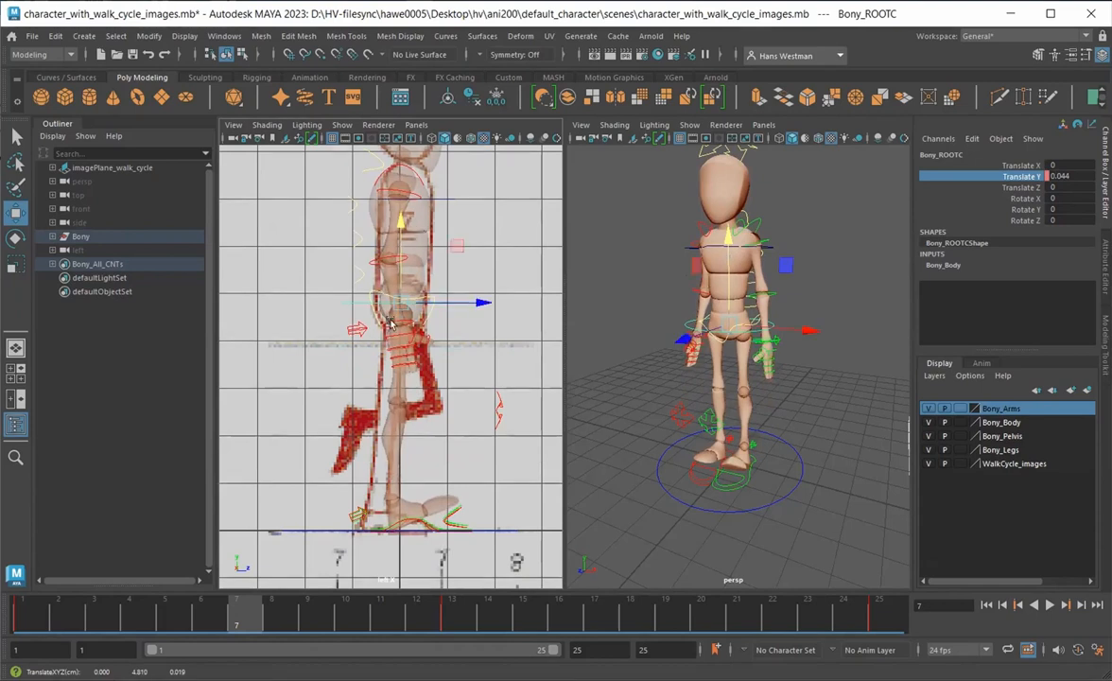
{"action": "right_click", "coordinate": [1019, 177]}
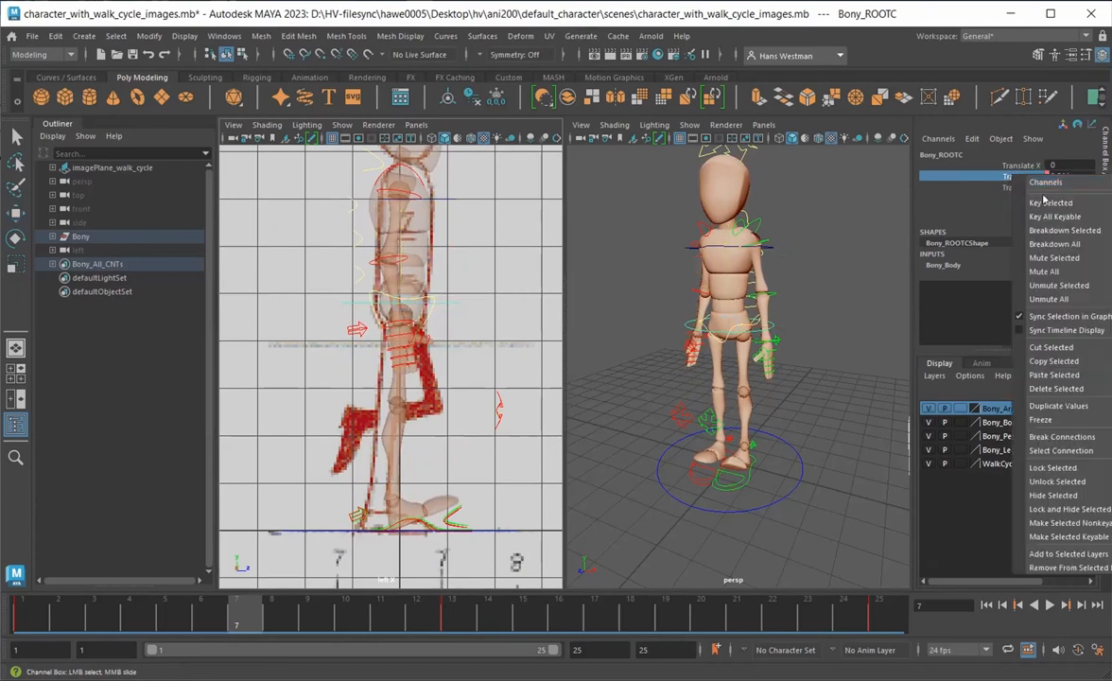
{"action": "left_click", "coordinate": [1048, 204]}
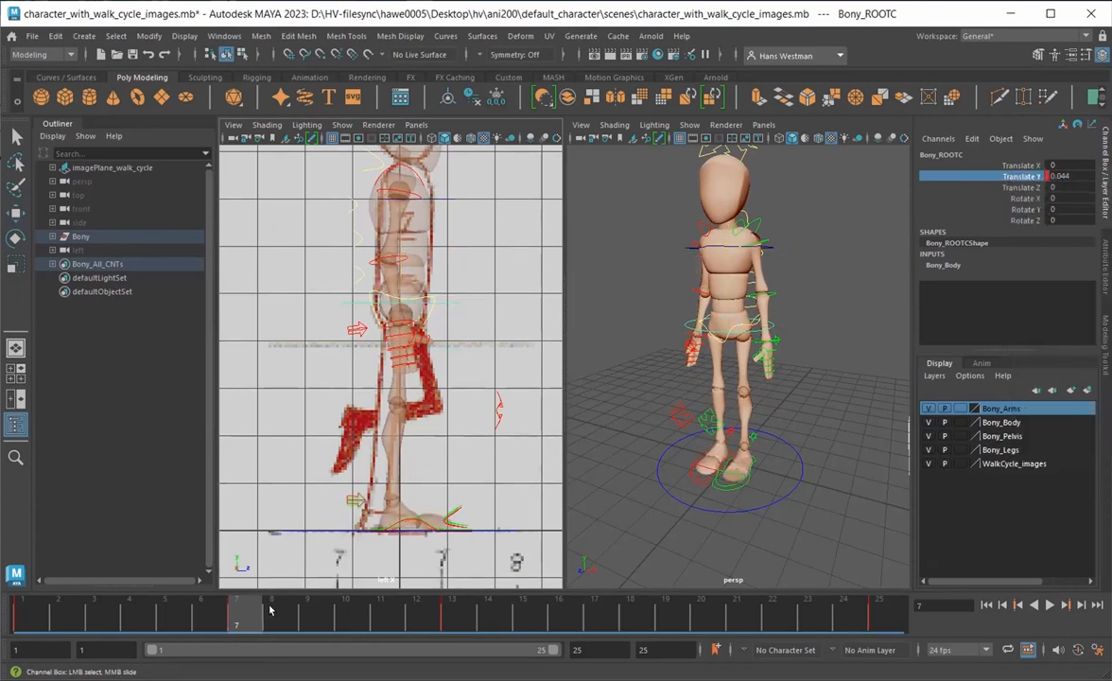
Copy the root control's Translate Y key from frame 7 and paste it at frame 19
{"action": "left_click", "coordinate": [660, 612]}
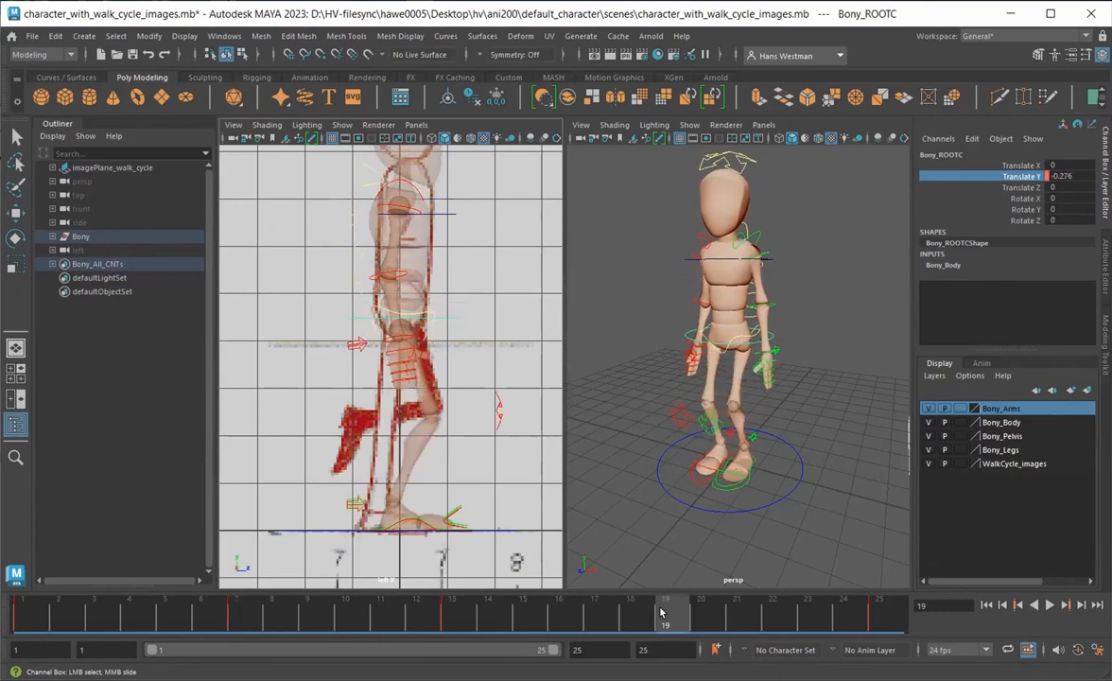
{"action": "left_click", "coordinate": [236, 613]}
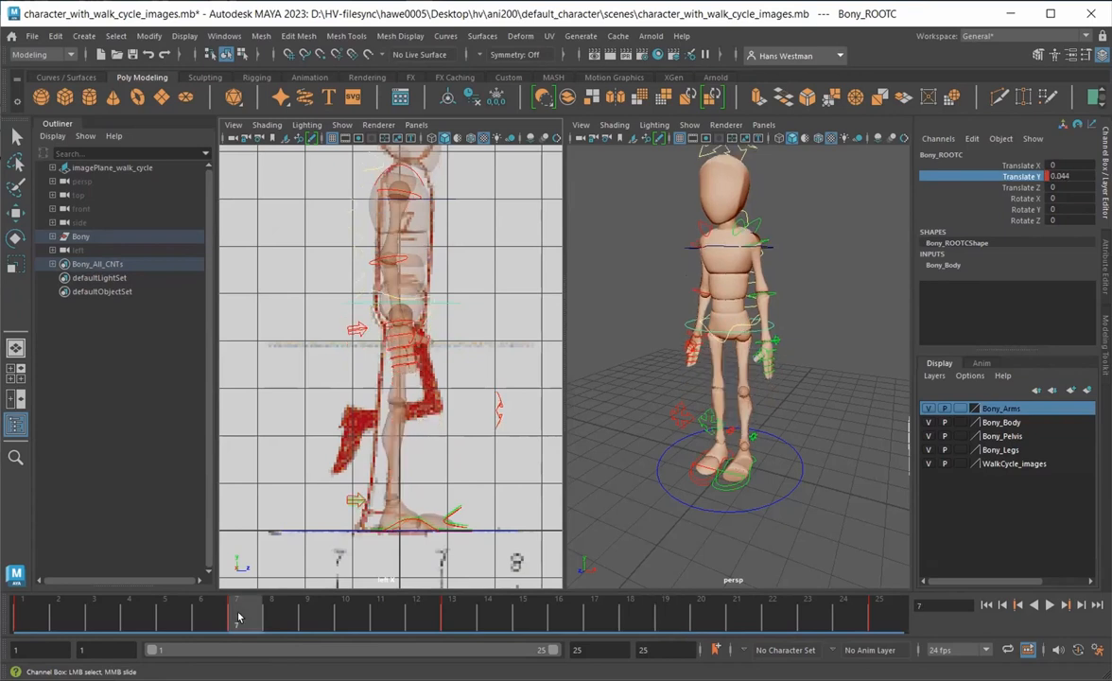
{"action": "right_click", "coordinate": [237, 617]}
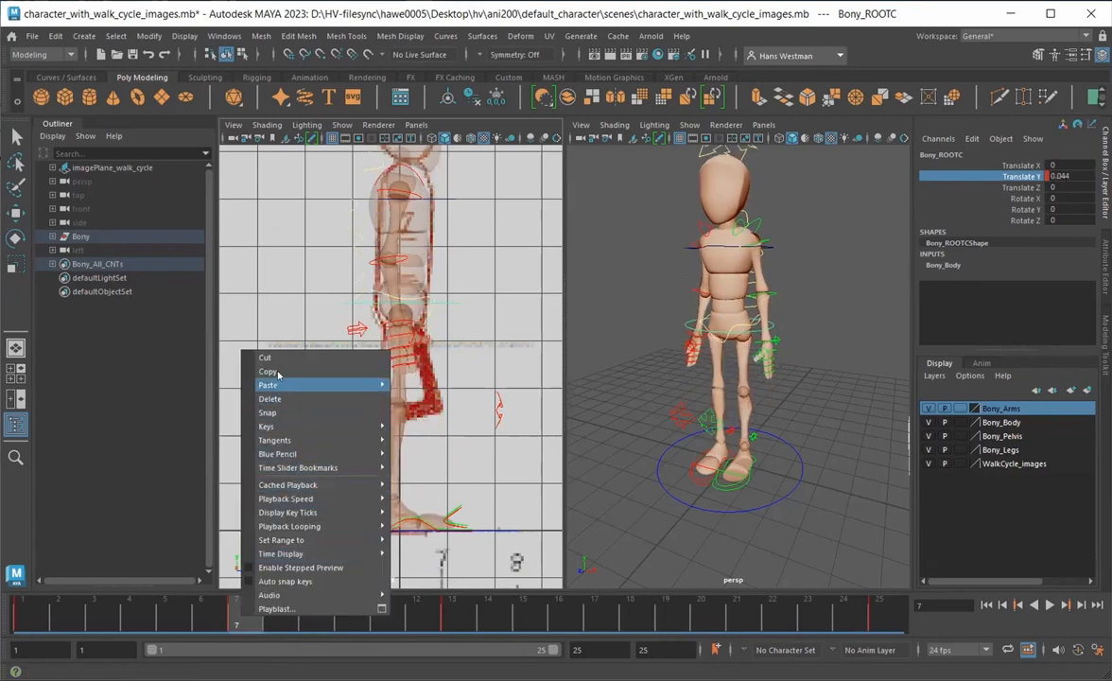
{"action": "left_click", "coordinate": [274, 372]}
{"action": "left_click", "coordinate": [673, 615]}
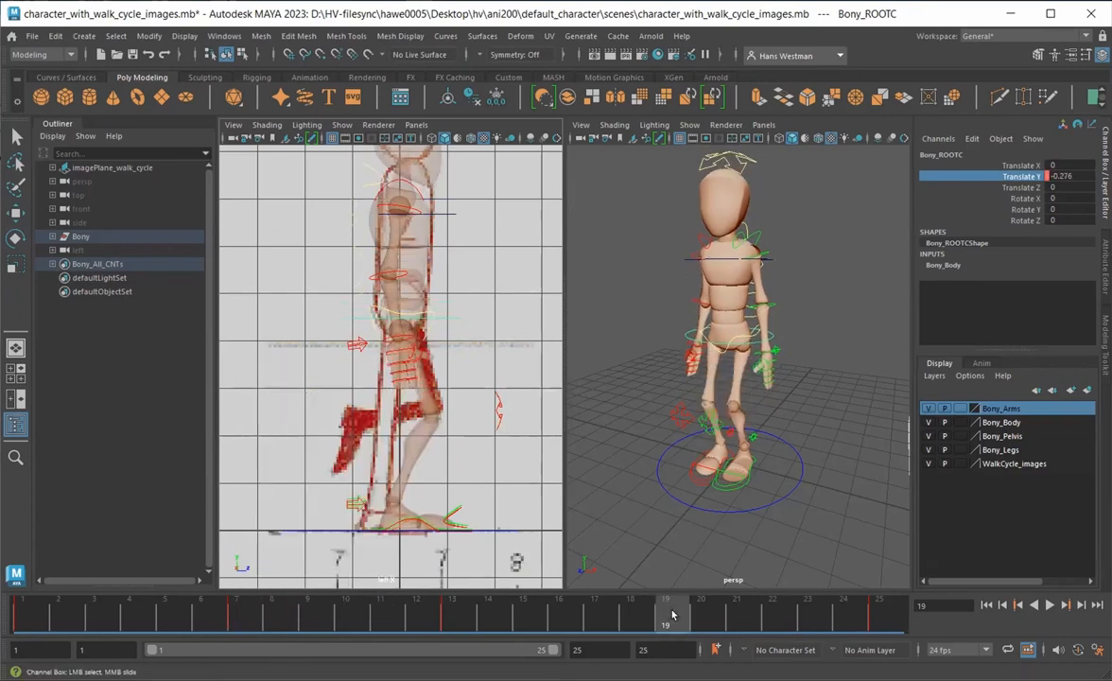
{"action": "right_click", "coordinate": [673, 615]}
{"action": "mouse_move", "coordinate": [757, 382]}
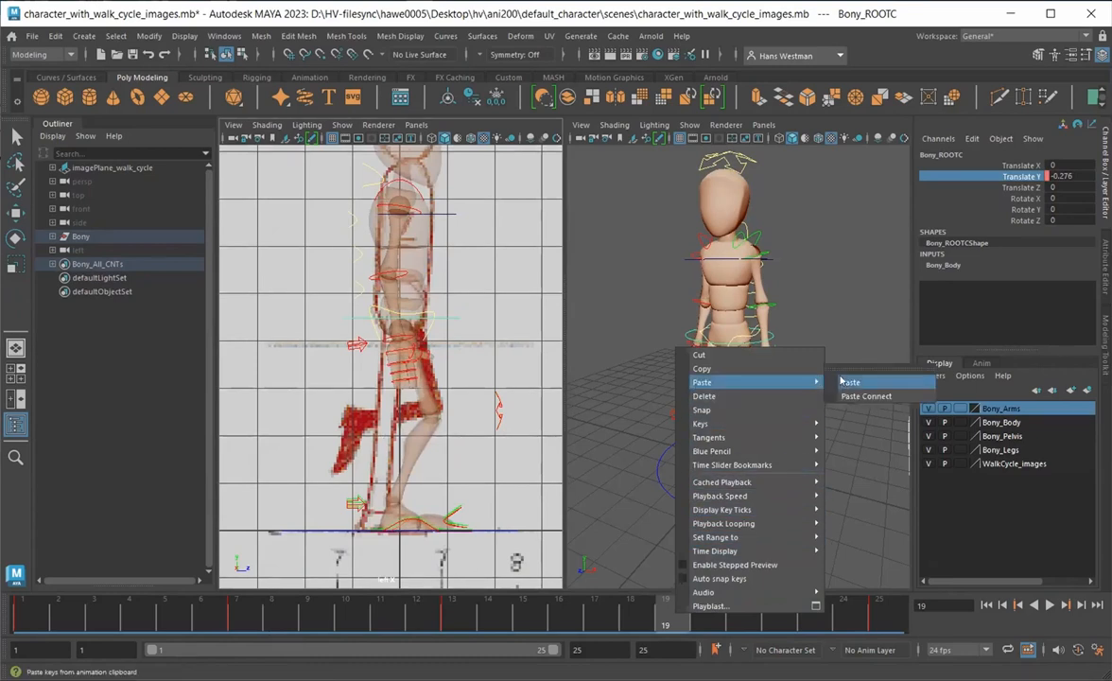
{"action": "left_click", "coordinate": [851, 383]}
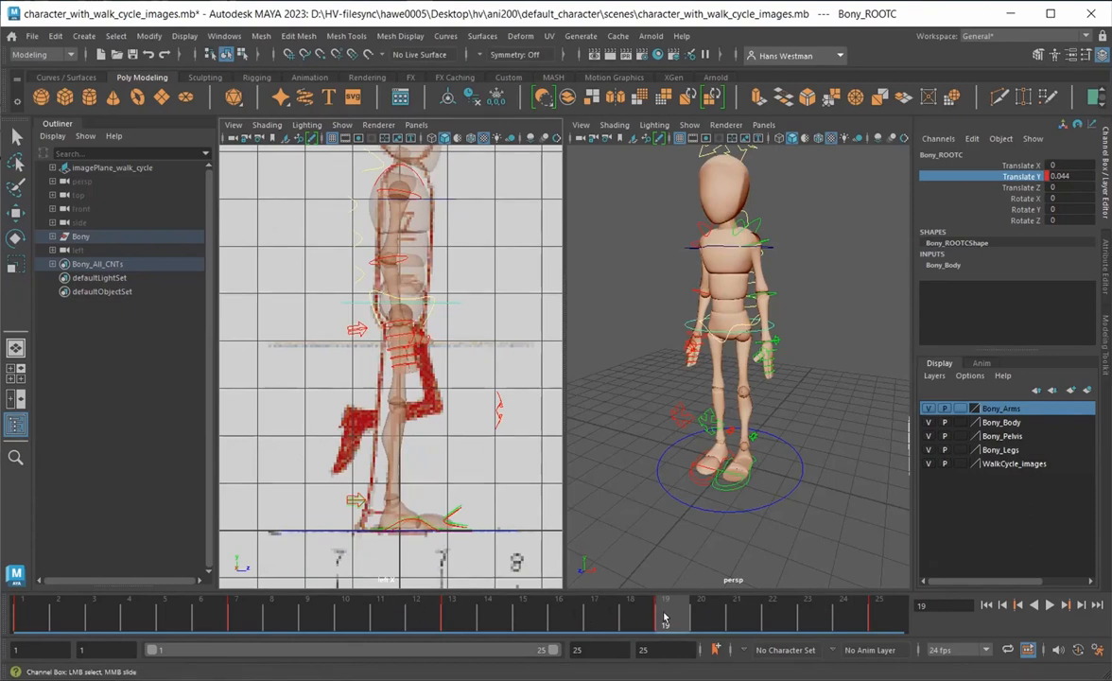
Deselect the root control and play the walk cycle from frame 1 to review the body's up-and-down motion
{"action": "left_click_drag", "start_coordinate": [660, 610], "coordinate": [20, 616]}
{"action": "left_click", "coordinate": [604, 461]}
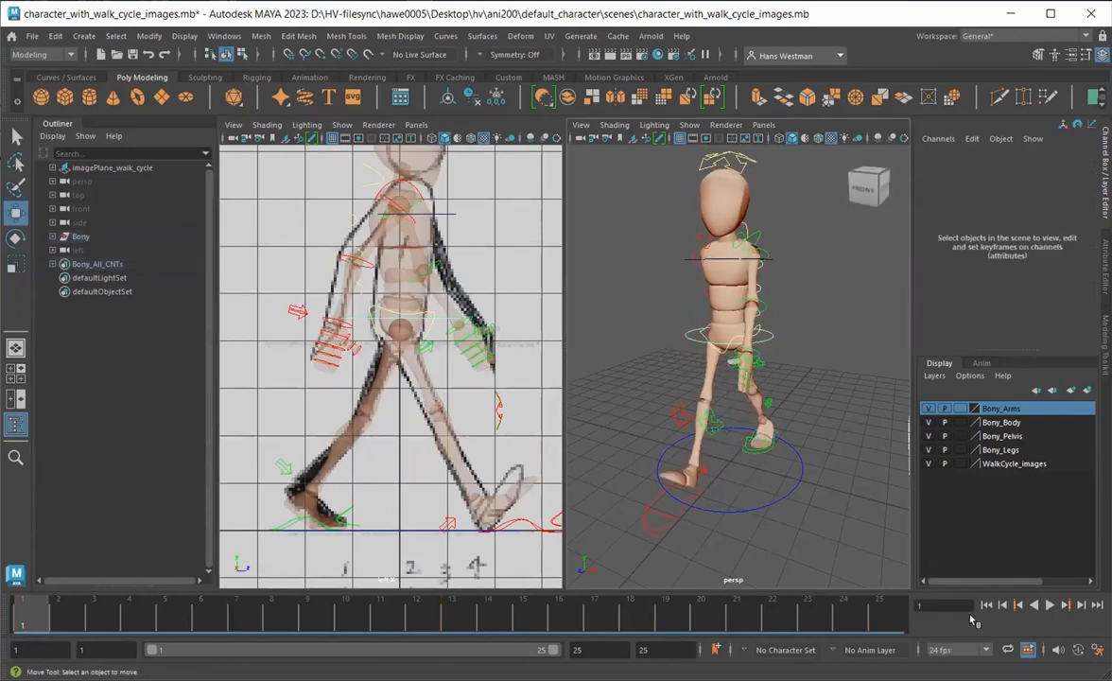
{"action": "left_click", "coordinate": [1050, 605]}
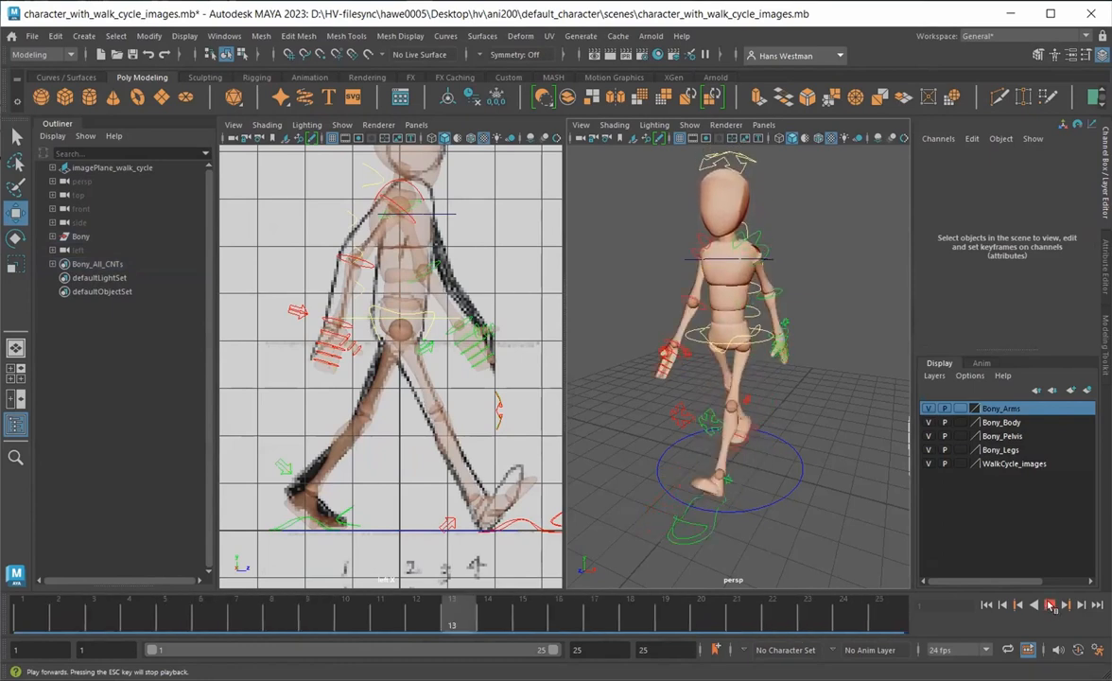
{"action": "left_click", "coordinate": [1050, 606]}
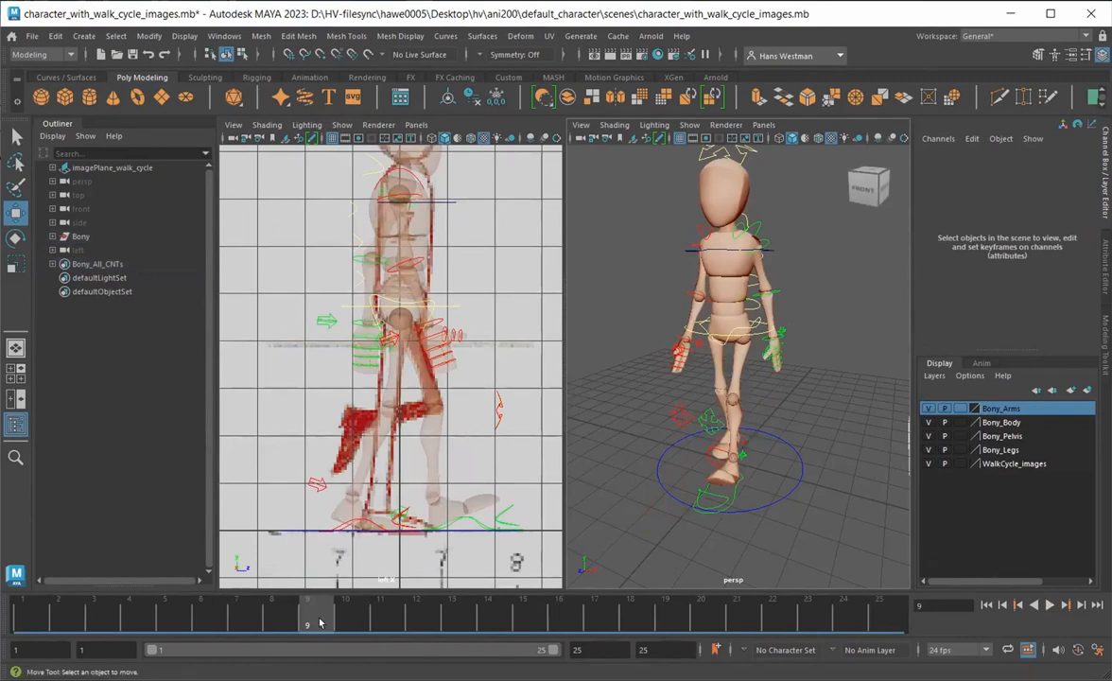
At frame 7, raise the left foot IK control to a Translate Y of 1.657 and move it back to a Translate Z of -1.133
{"action": "left_click", "coordinate": [729, 494]}
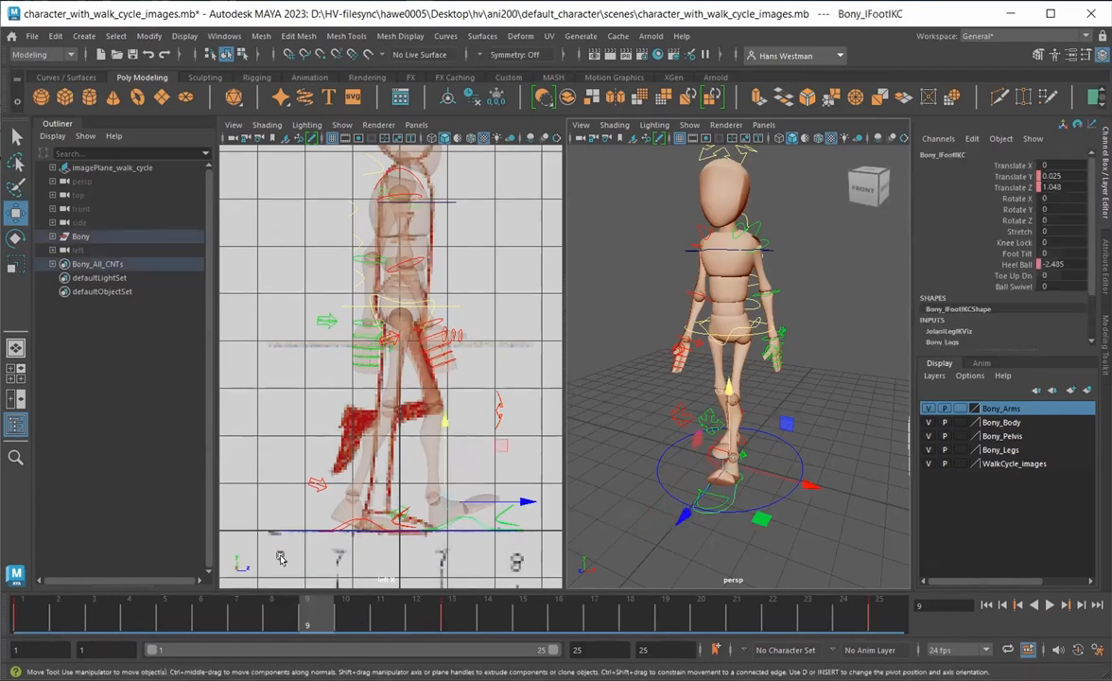
{"action": "left_click_drag", "start_coordinate": [298, 615], "coordinate": [20, 613]}
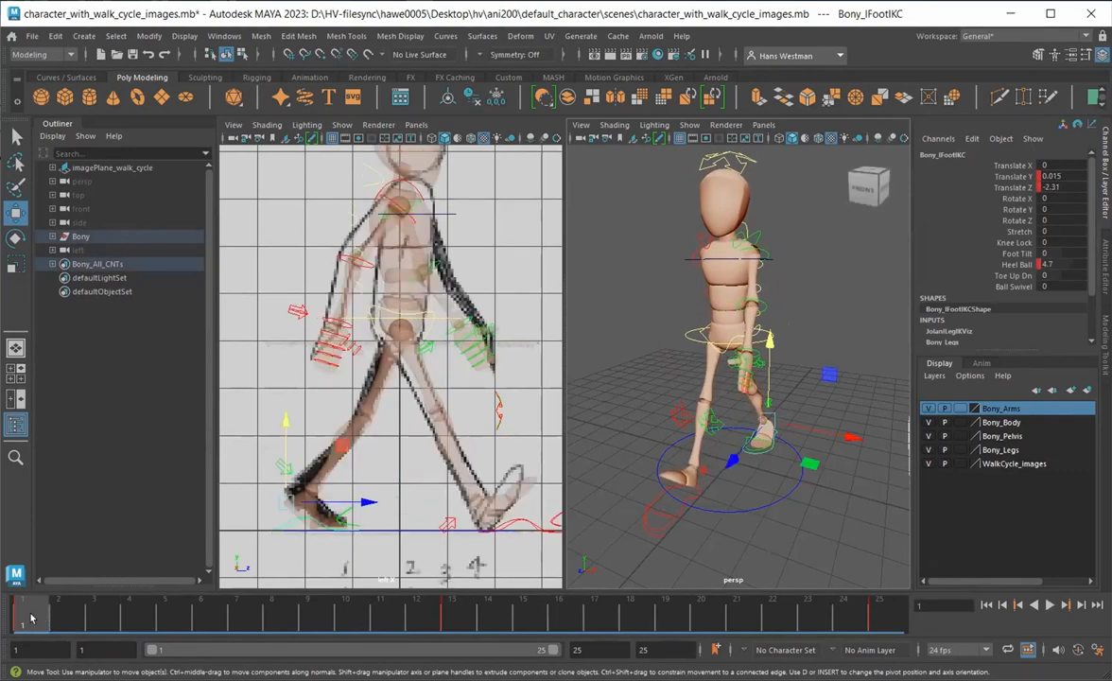
{"action": "left_click_drag", "start_coordinate": [31, 617], "coordinate": [230, 618]}
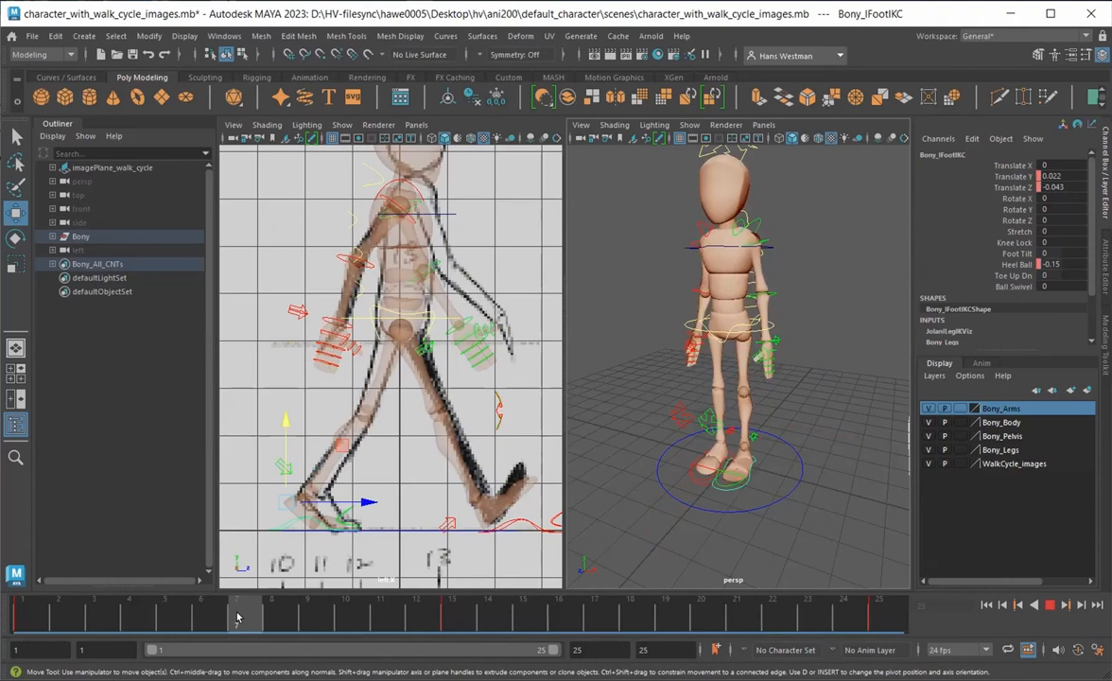
{"action": "left_click", "coordinate": [237, 617]}
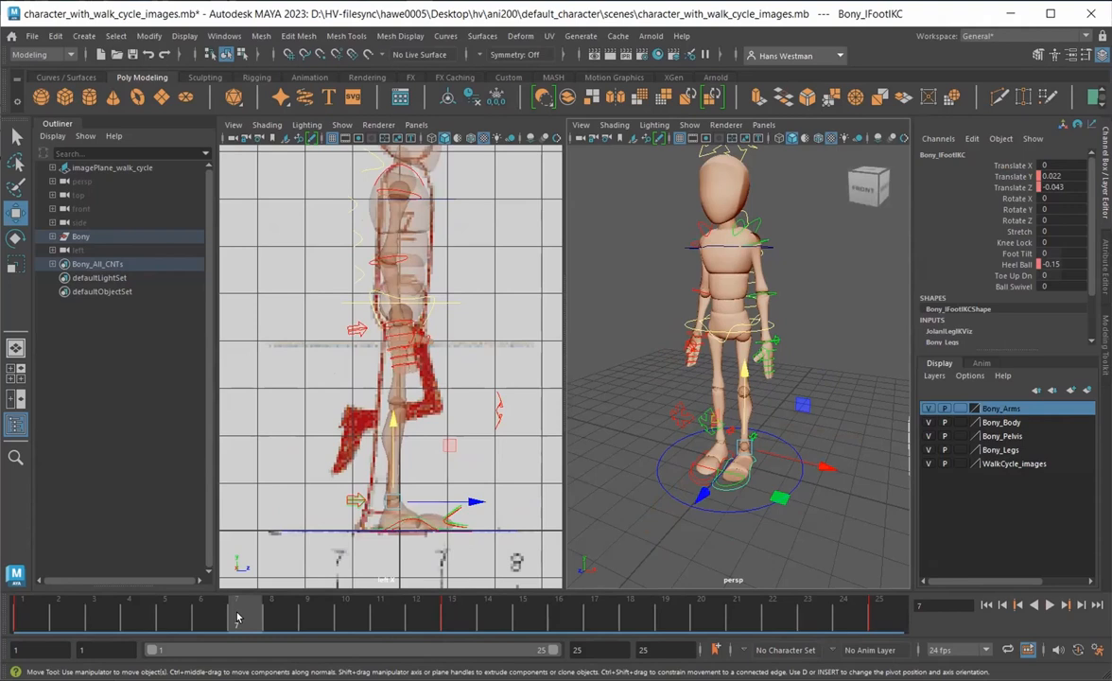
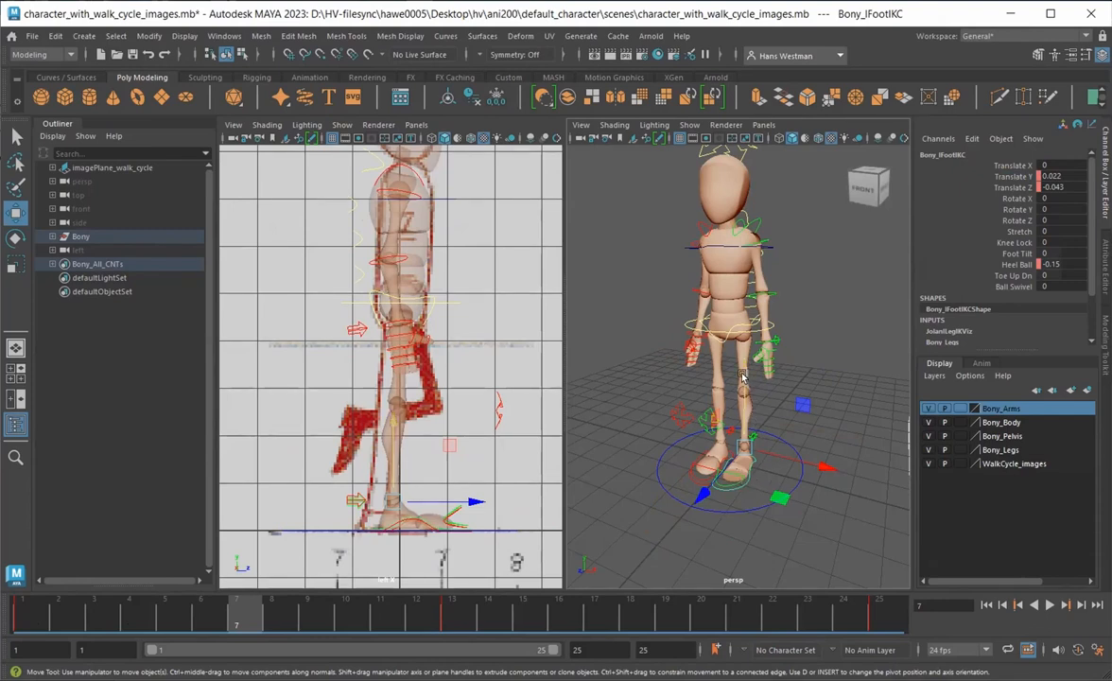
{"action": "middle_click_drag", "start_coordinate": [743, 376], "coordinate": [731, 328]}
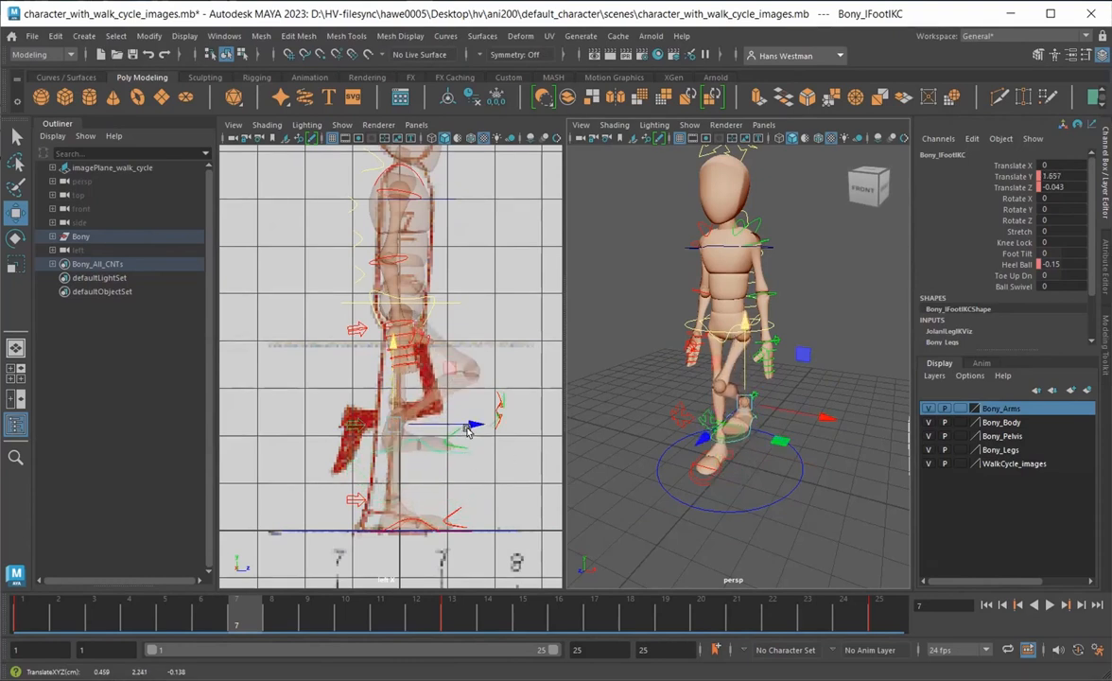
{"action": "left_click_drag", "start_coordinate": [469, 428], "coordinate": [419, 444]}
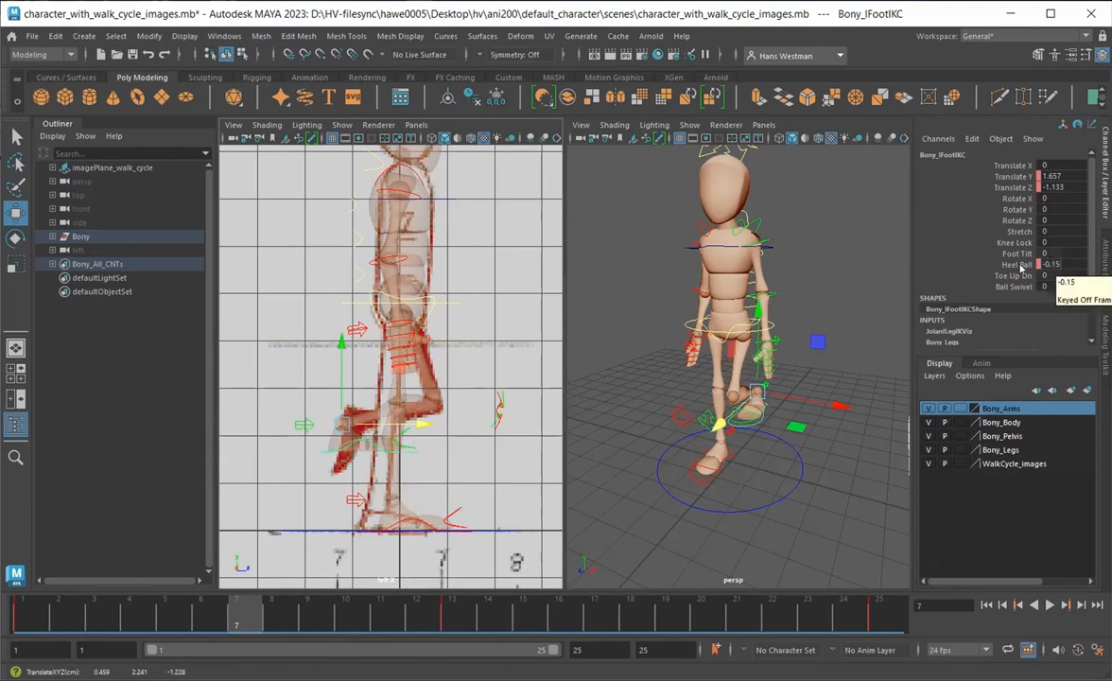
Set the left foot control's Heel Ball to 10 and Toe Up Dn to -10 at frame 7, then deselect it
{"action": "left_click", "coordinate": [1018, 265]}
{"action": "middle_click_drag", "start_coordinate": [476, 483], "coordinate": [559, 484]}
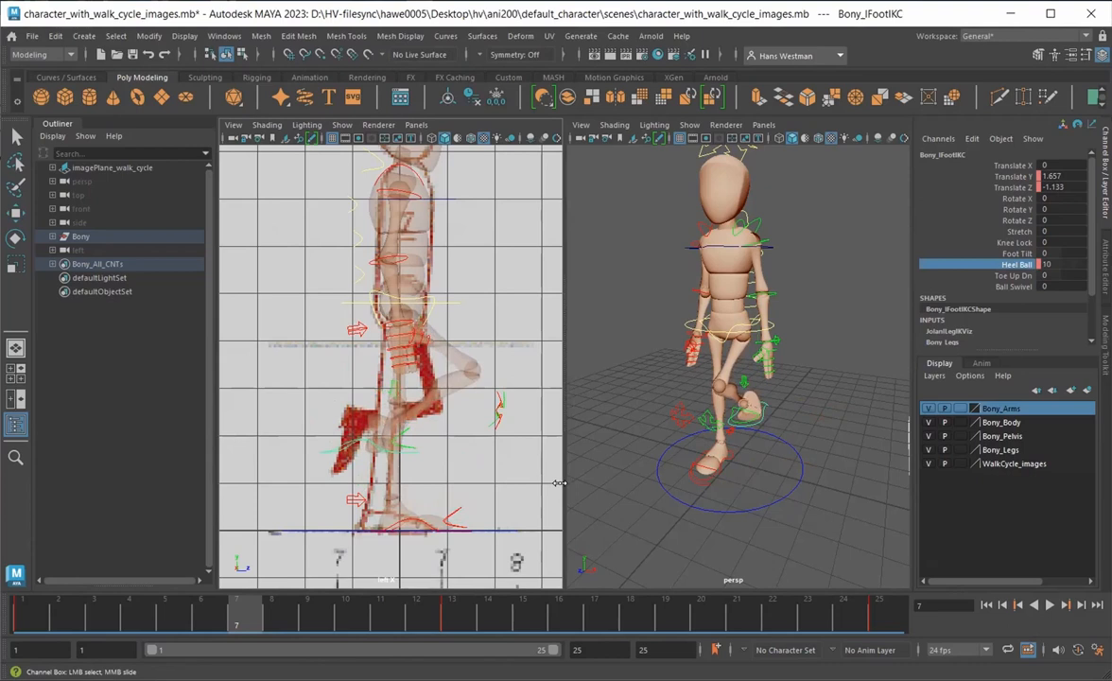
{"action": "left_click", "coordinate": [1011, 275]}
{"action": "middle_click_drag", "start_coordinate": [514, 461], "coordinate": [343, 474]}
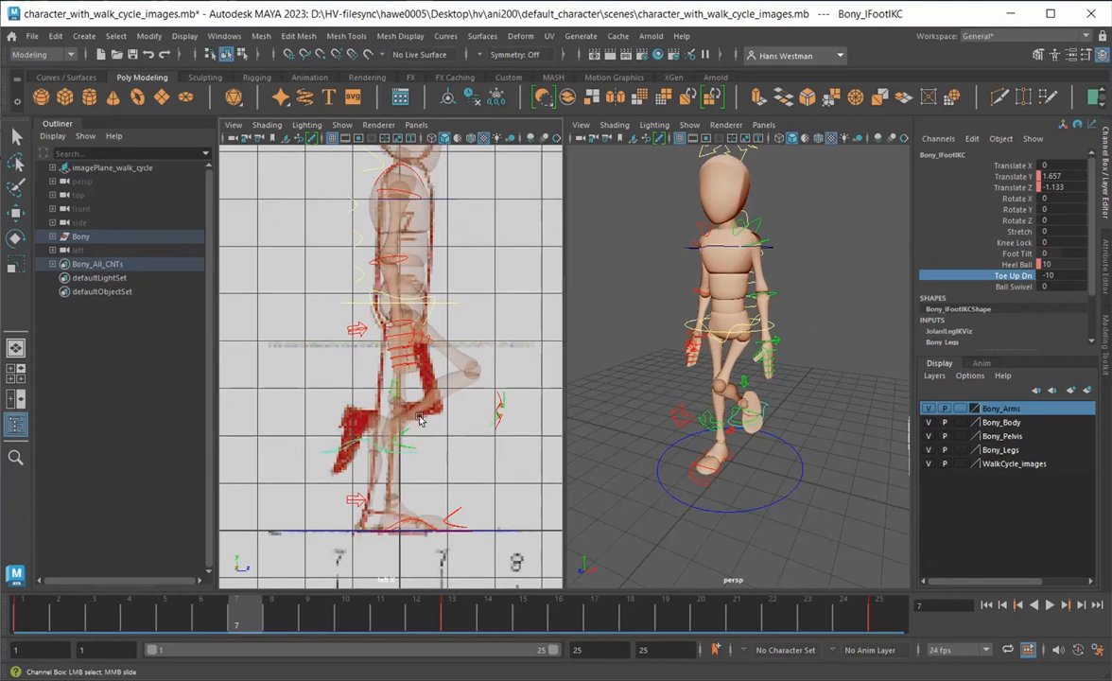
{"action": "left_click", "coordinate": [596, 526]}
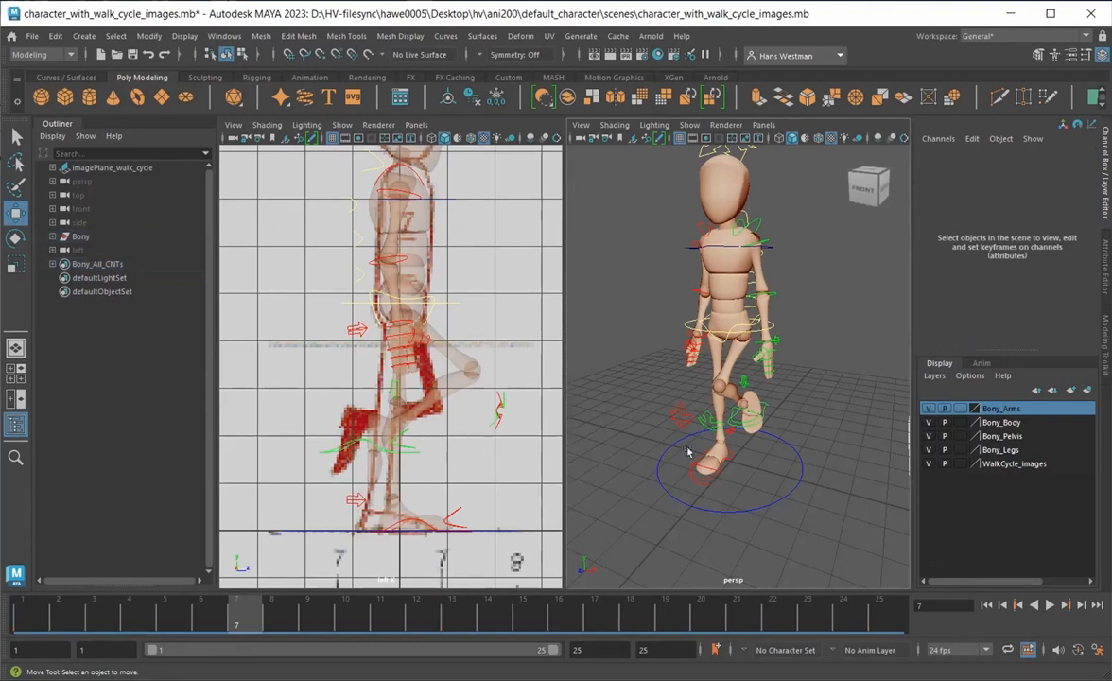
Reposition the left foot control at frame 7 to Translate Y 1.628 and Translate Z -2.179 to match the reference's lifted leg
{"action": "left_click", "coordinate": [762, 406]}
{"action": "left_click_drag", "start_coordinate": [417, 426], "coordinate": [369, 436]}
{"action": "left_click_drag", "start_coordinate": [295, 359], "coordinate": [286, 349]}
{"action": "left_click_drag", "start_coordinate": [367, 427], "coordinate": [366, 427]}
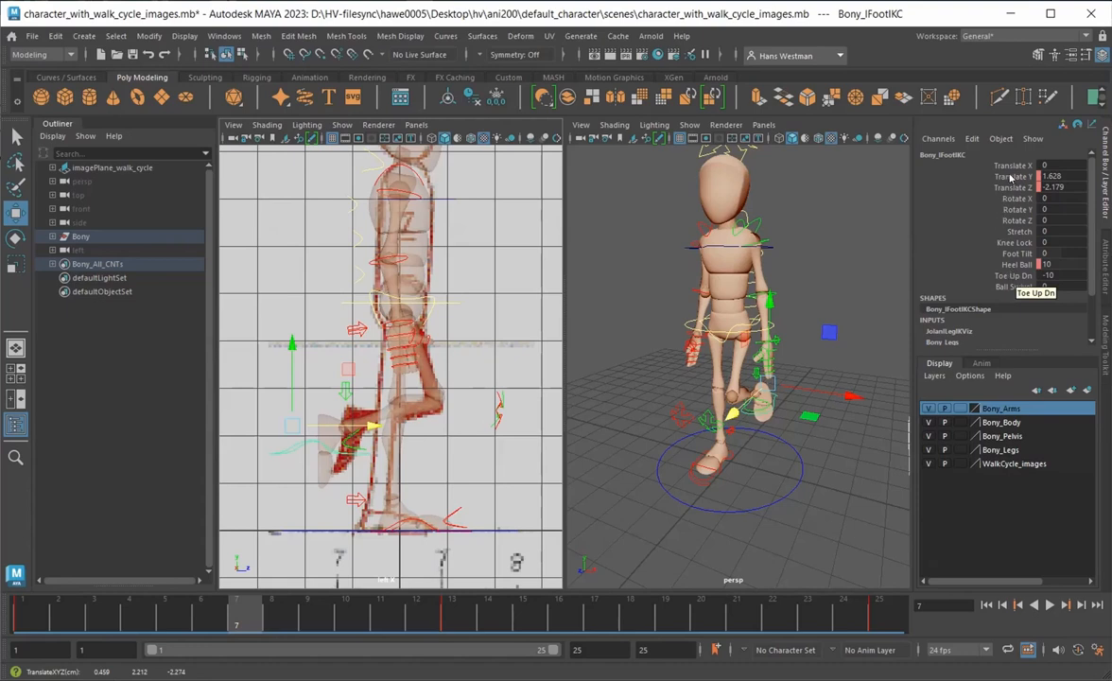
Key the Translate Y, Translate Z and Heel Ball channels of the left foot control at frame 7
{"action": "left_click_drag", "start_coordinate": [1008, 177], "coordinate": [1011, 189]}
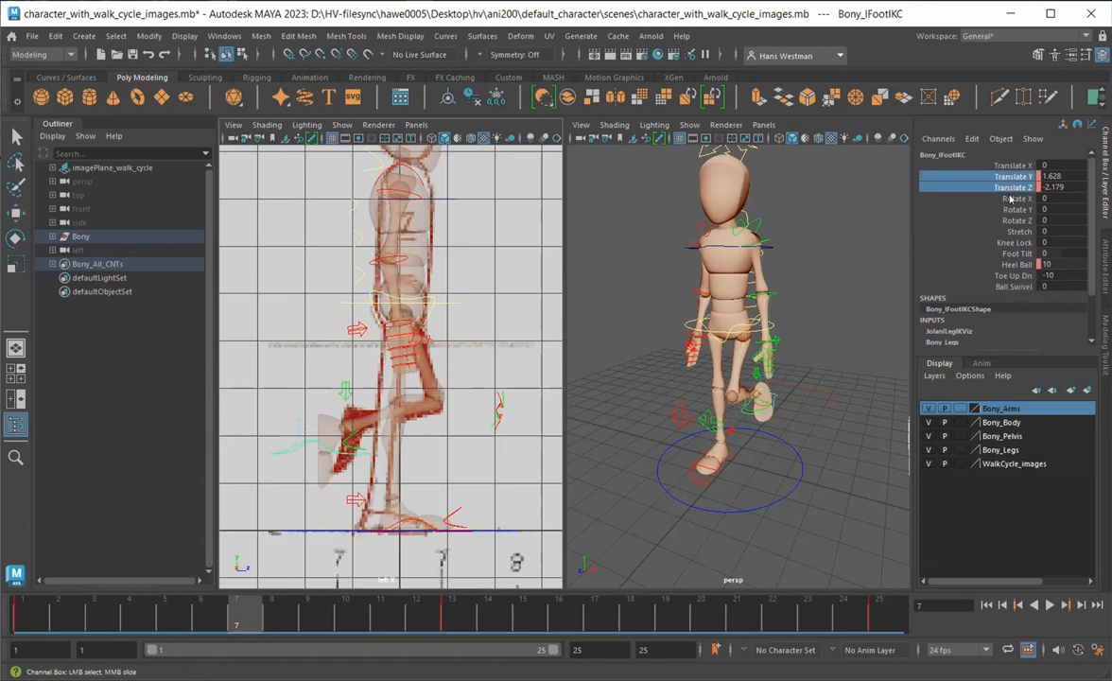
{"action": "left_click", "coordinate": [1015, 265], "text": "ctrl"}
{"action": "right_click", "coordinate": [1015, 264]}
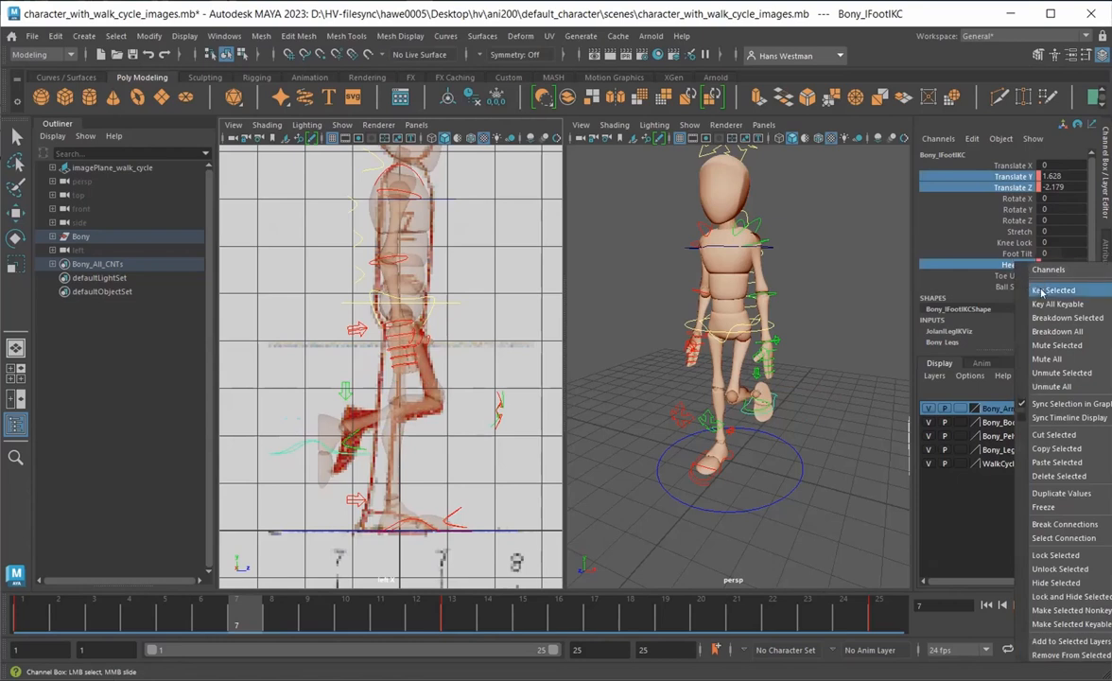
{"action": "left_click", "coordinate": [1041, 291]}
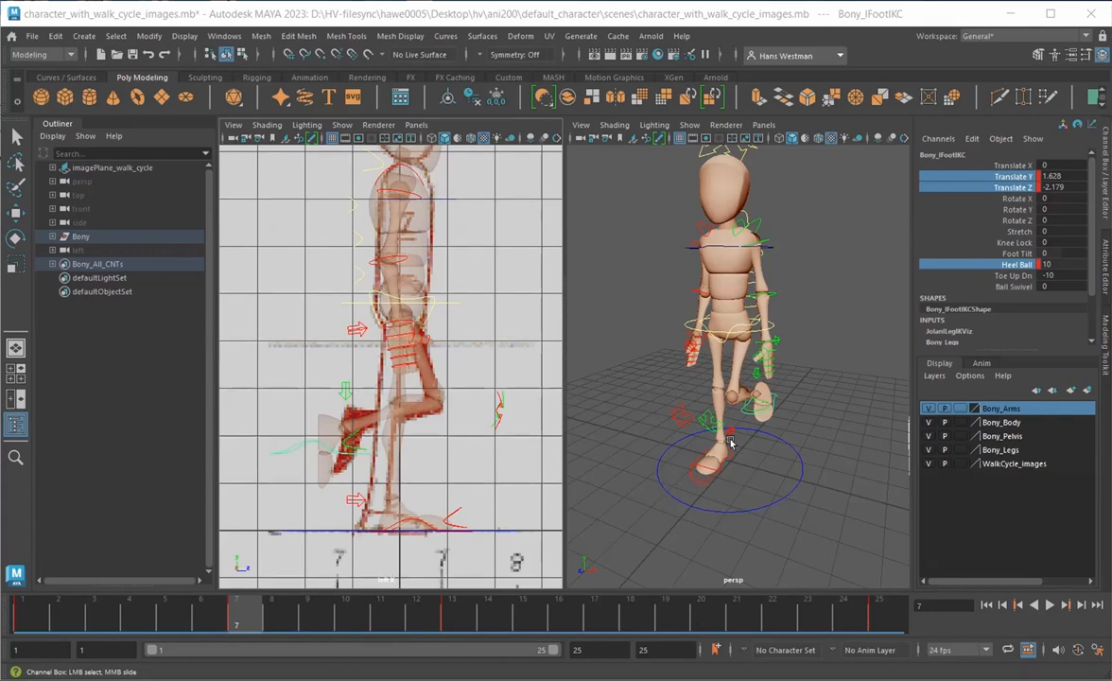
Try to paste the copied keys onto the right foot control at frame 19
{"action": "left_click", "coordinate": [670, 617]}
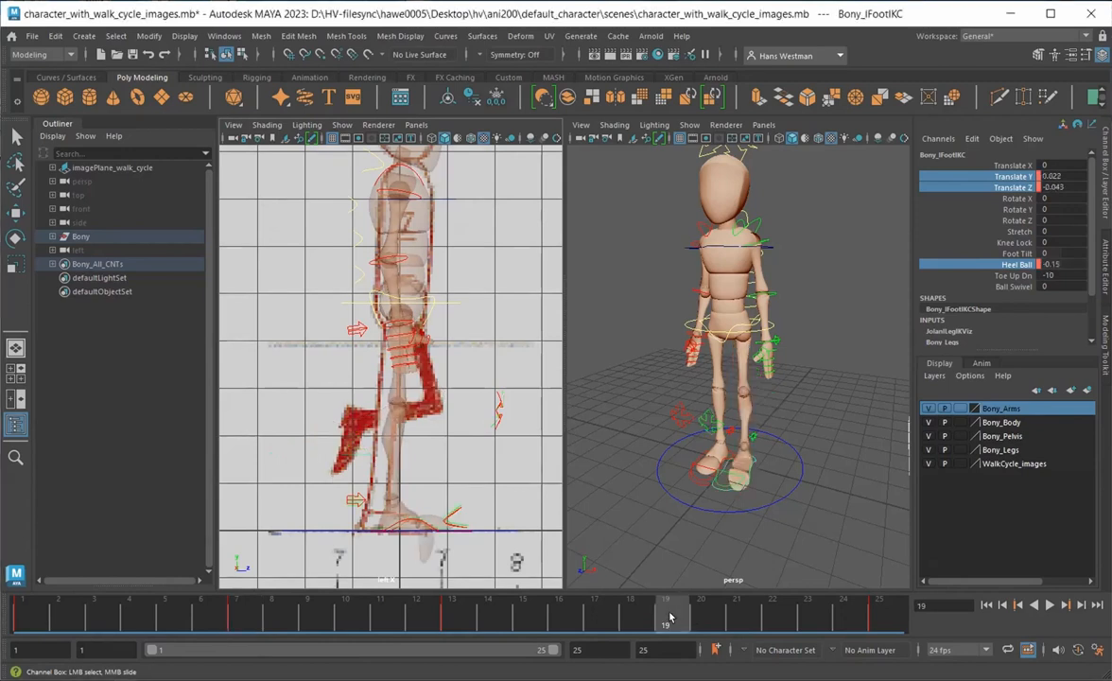
{"action": "left_click", "coordinate": [688, 484]}
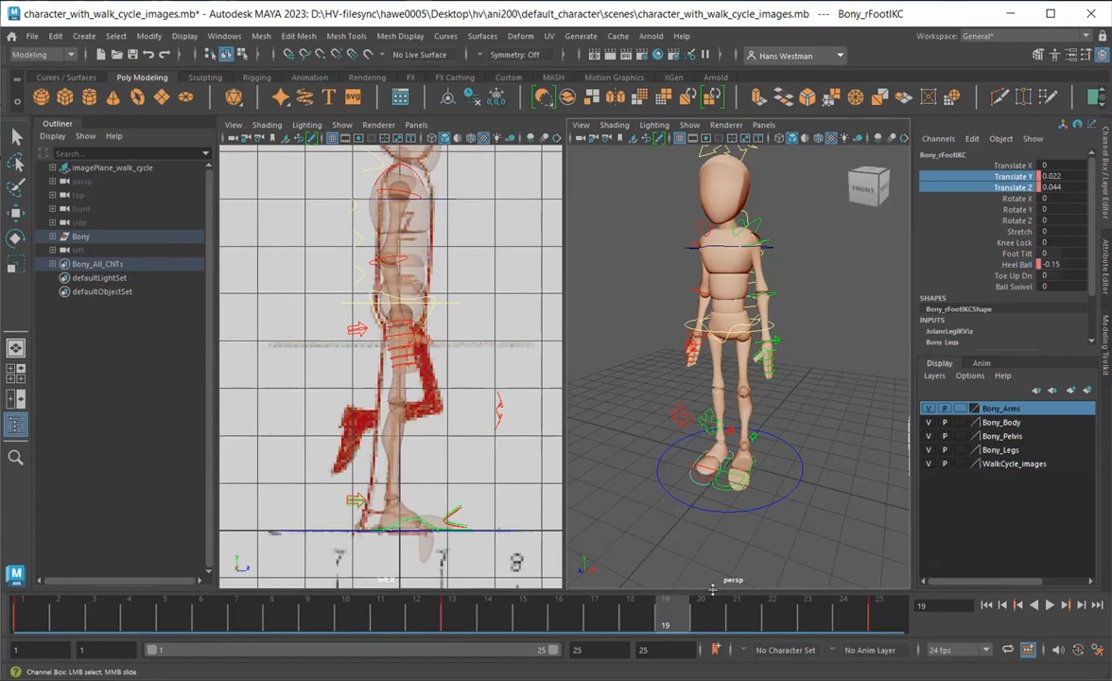
{"action": "right_click", "coordinate": [665, 619]}
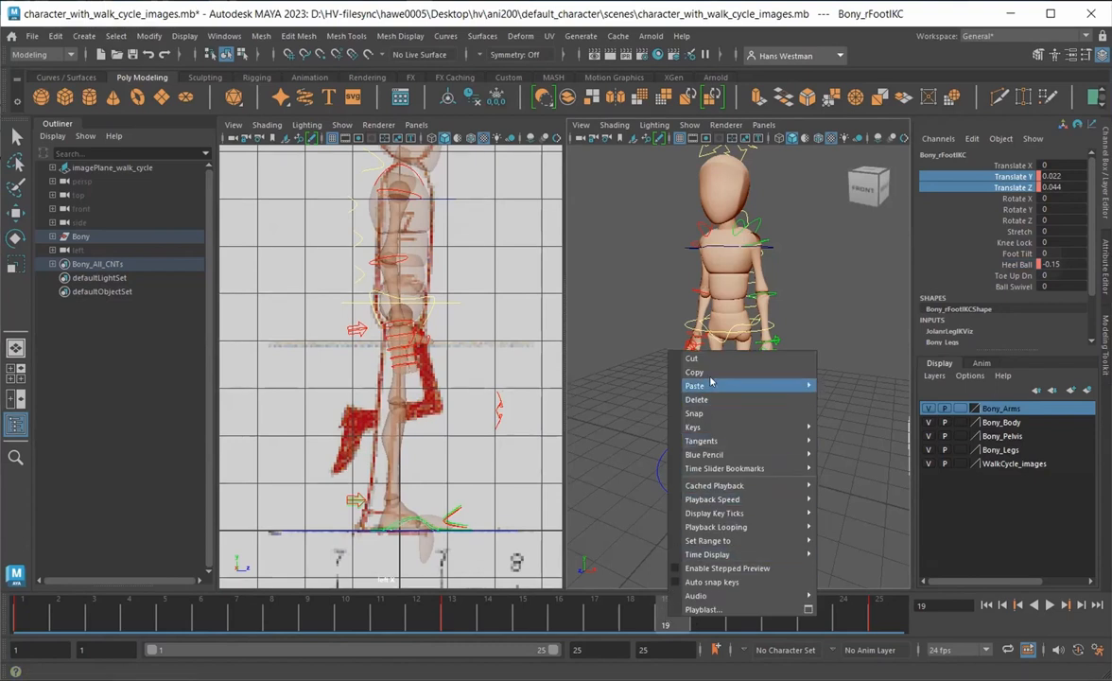
{"action": "mouse_move", "coordinate": [711, 383]}
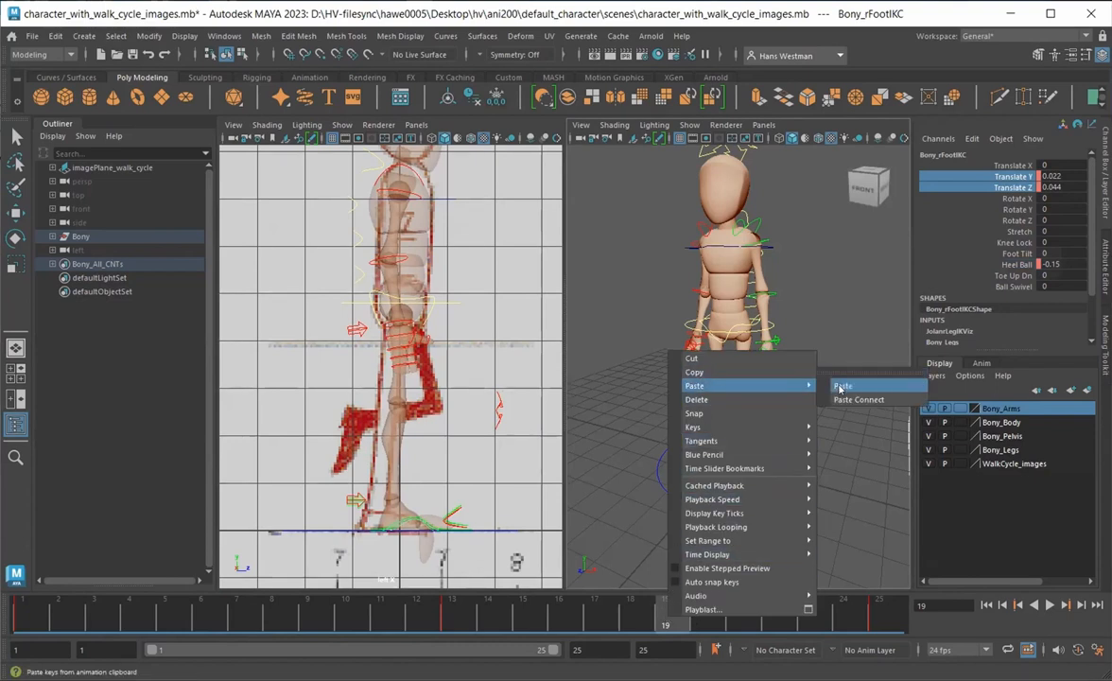
{"action": "left_click", "coordinate": [841, 387]}
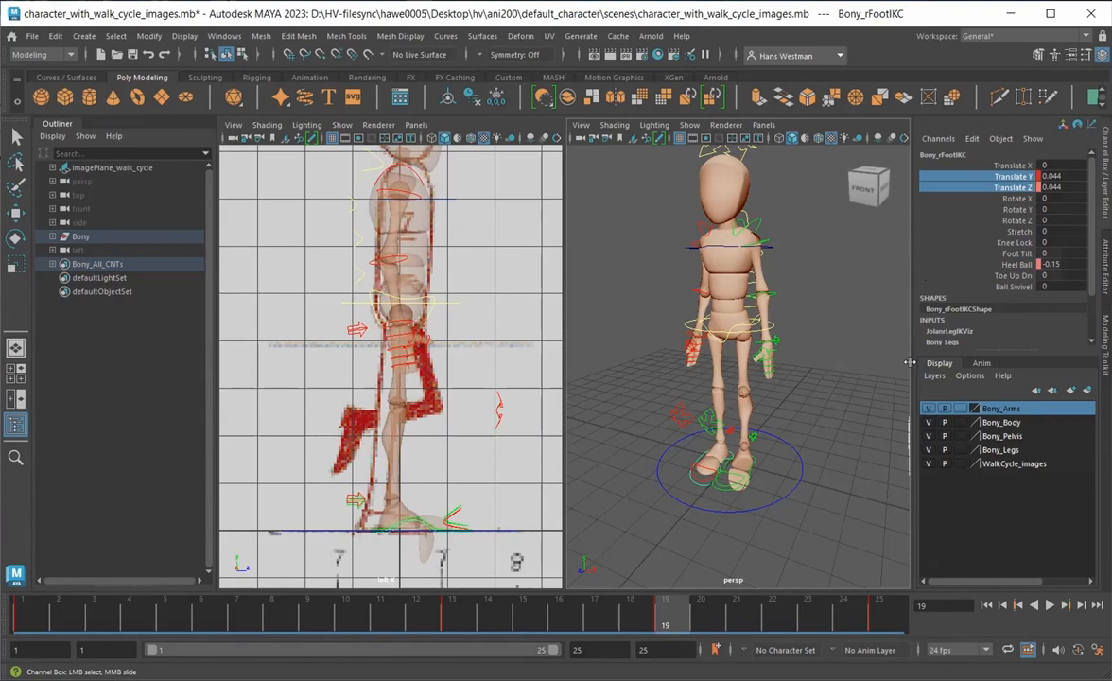
{"action": "key", "text": "ctrl+z"}
Play back the walk cycle and examine the right and left foot controls' pose and channels at frame 19
{"action": "key", "text": "alt+v"}
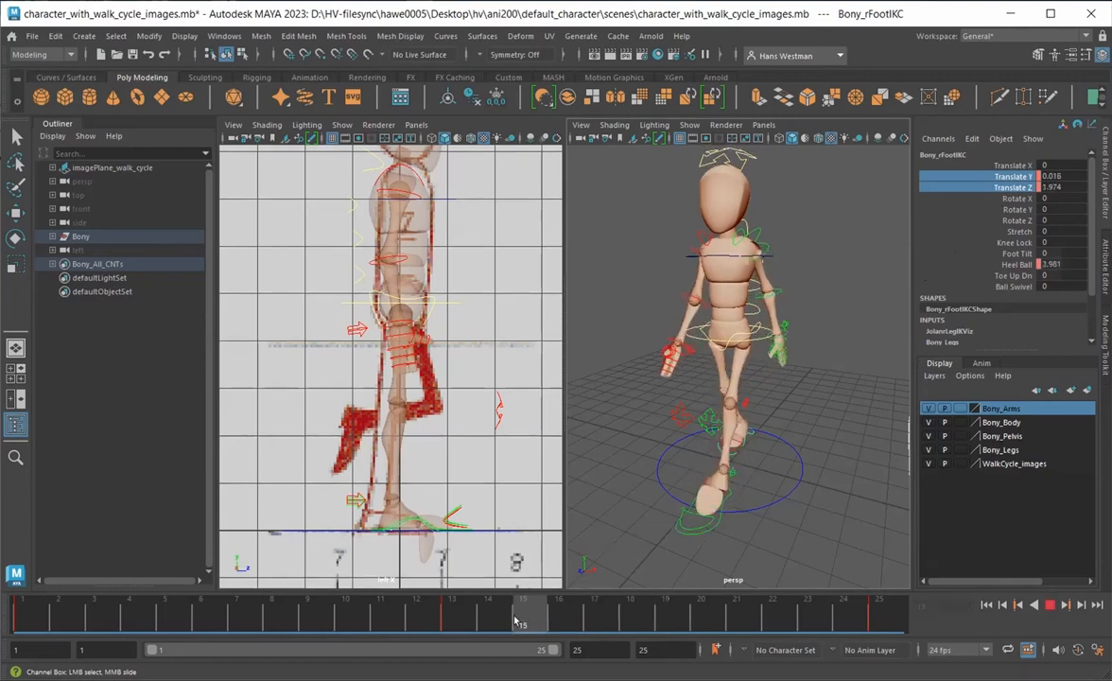
{"action": "left_click", "coordinate": [669, 611]}
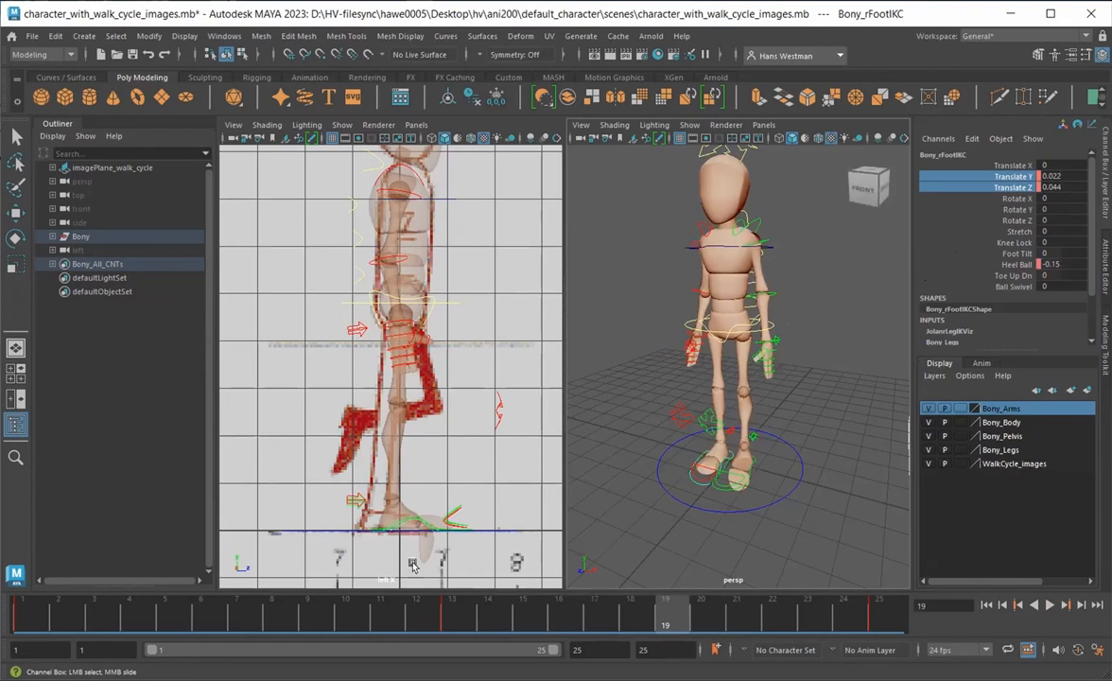
{"action": "left_click_drag", "start_coordinate": [670, 521], "coordinate": [795, 321], "text": "alt"}
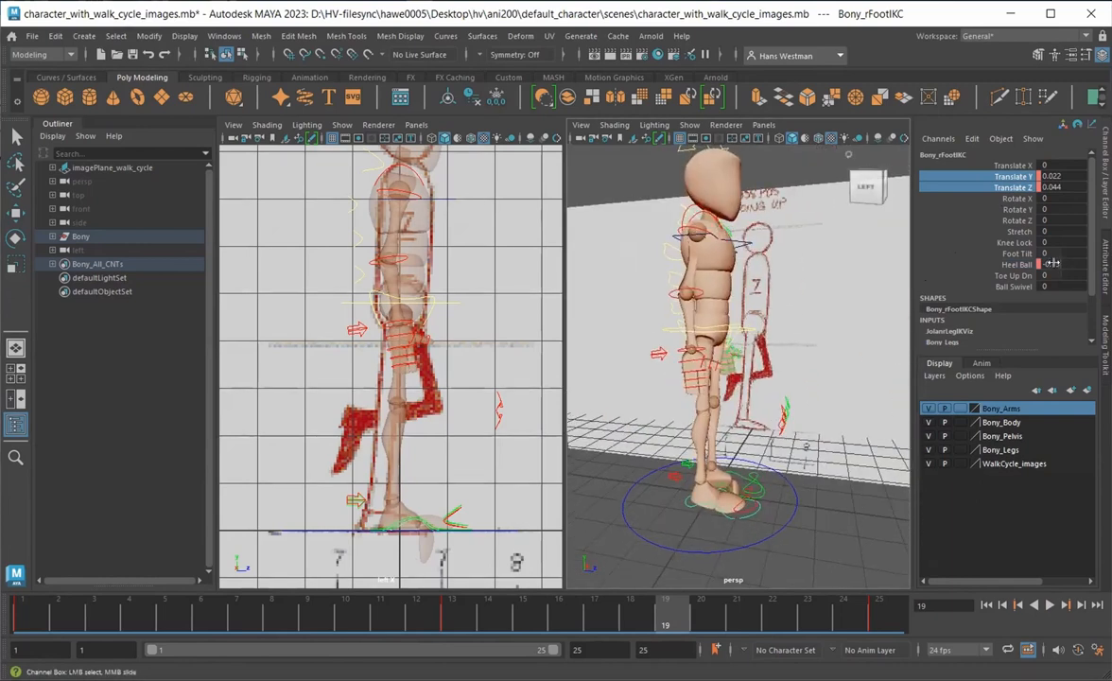
{"action": "left_click_drag", "start_coordinate": [1053, 264], "coordinate": [1024, 280], "text": "ctrl"}
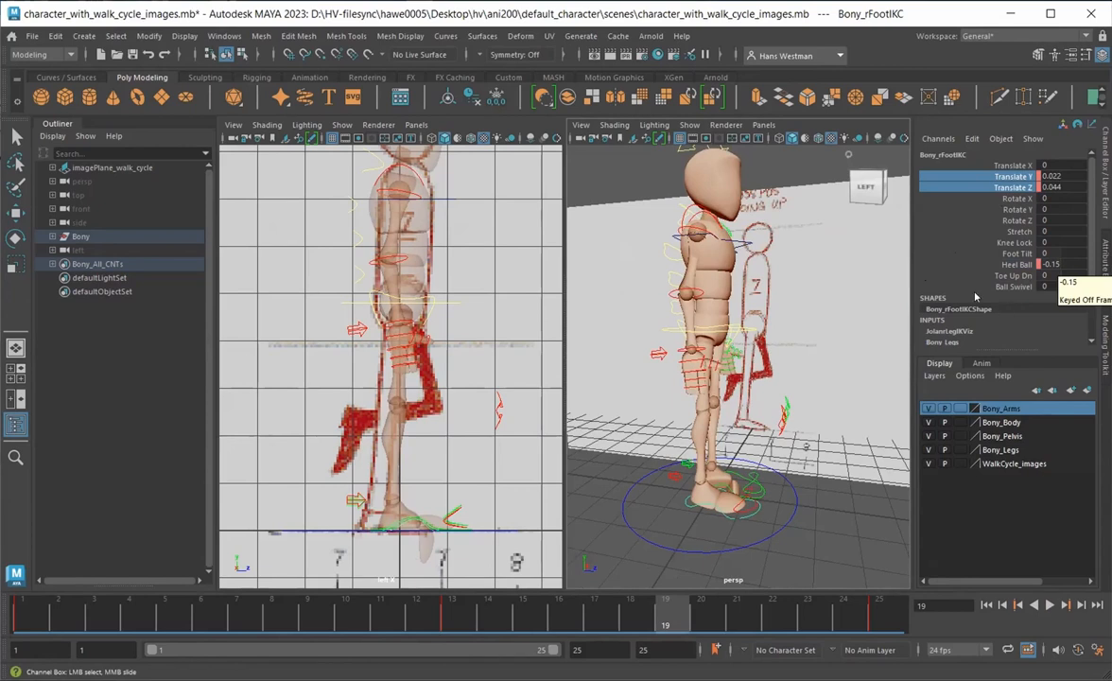
{"action": "left_click", "coordinate": [1017, 275]}
{"action": "left_click_drag", "start_coordinate": [640, 496], "coordinate": [672, 535], "text": "alt"}
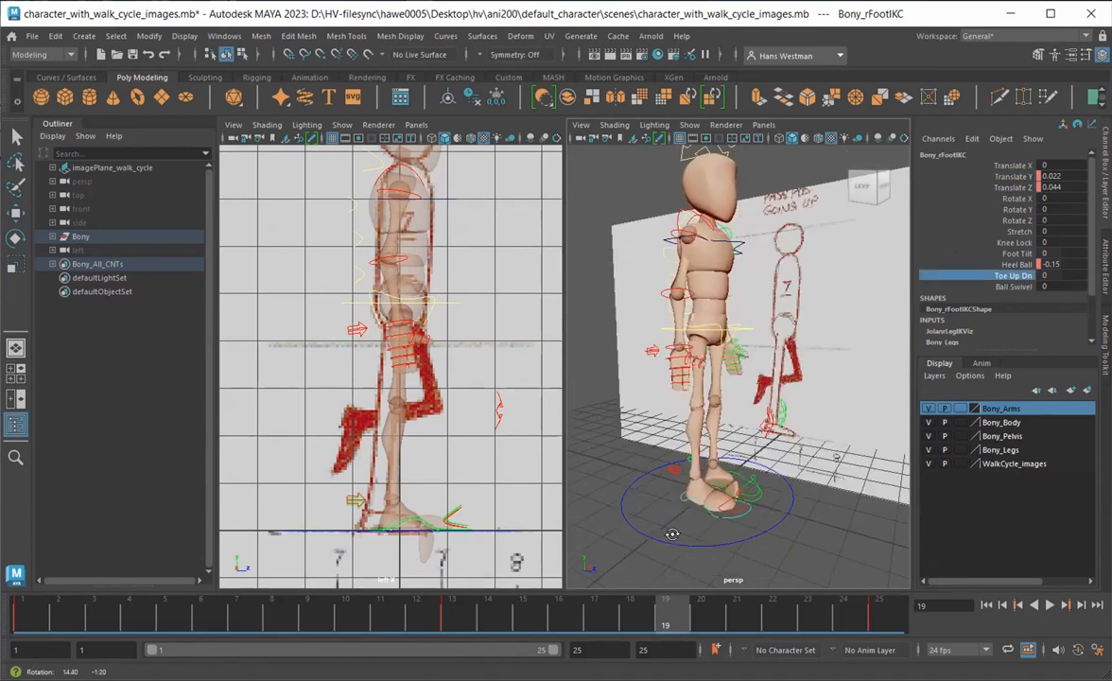
{"action": "left_click", "coordinate": [754, 487]}
{"action": "key", "text": "w"}
{"action": "left_click", "coordinate": [869, 509]}
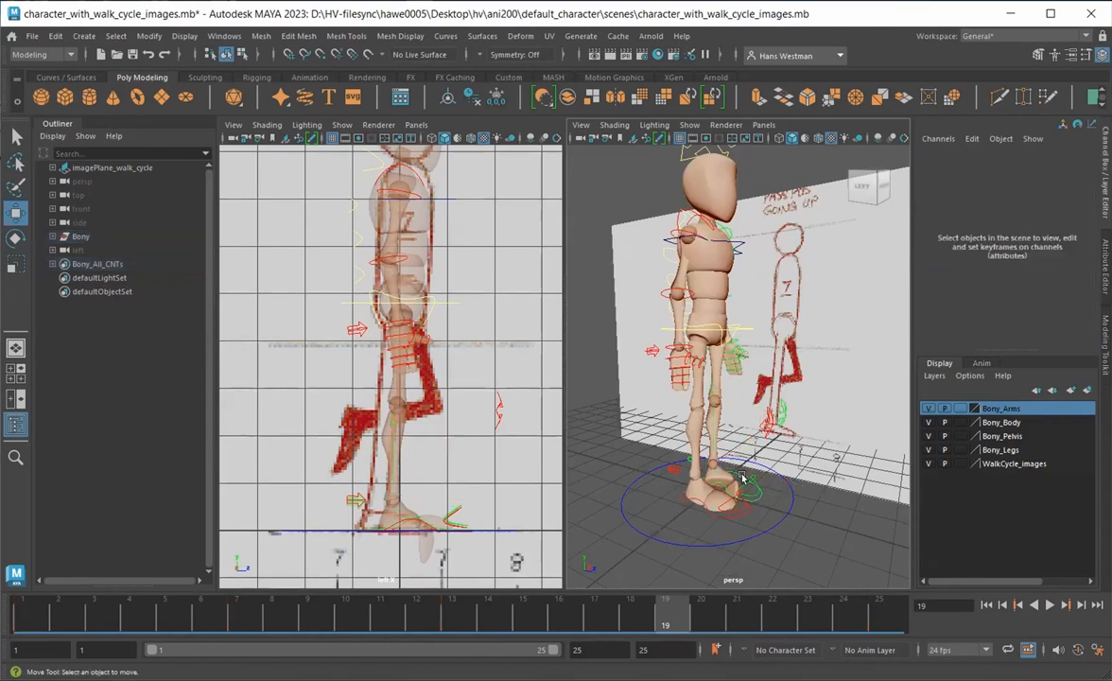
{"action": "left_click", "coordinate": [740, 478]}
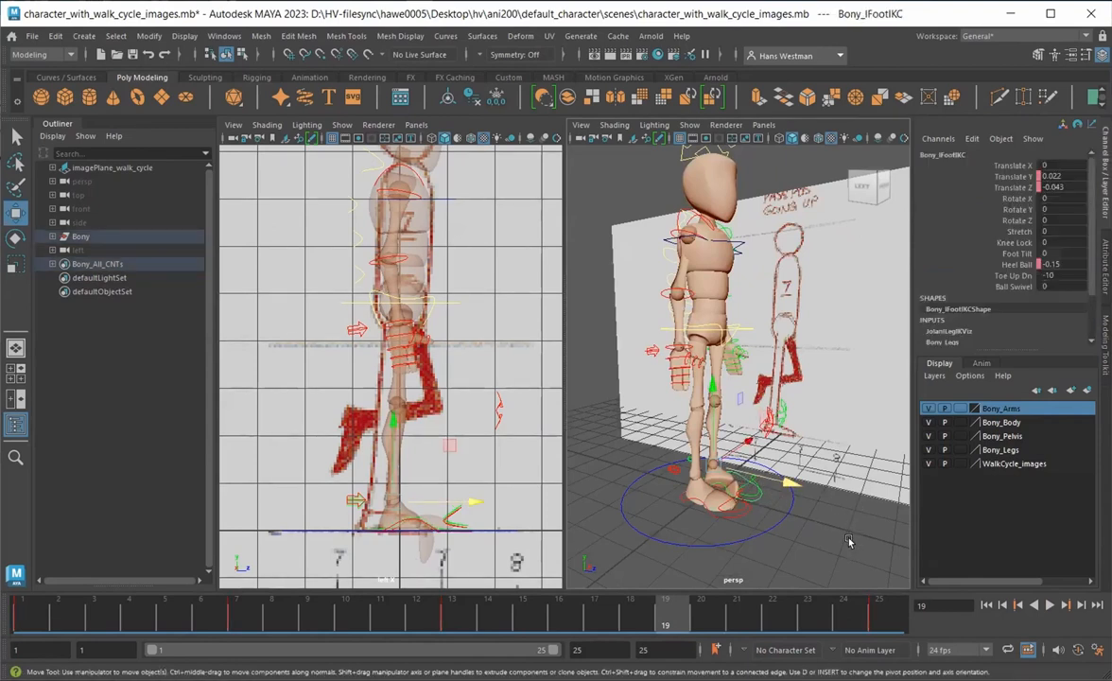
{"action": "left_click_drag", "start_coordinate": [847, 541], "coordinate": [662, 528], "text": "alt"}
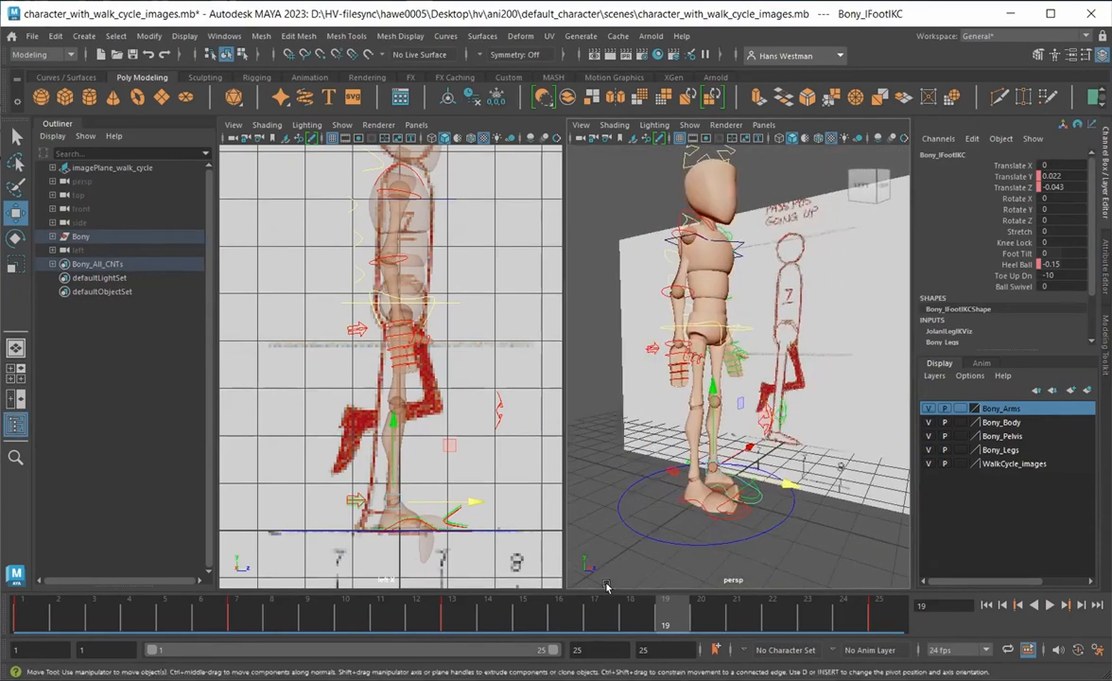
{"action": "left_click", "coordinate": [1049, 605]}
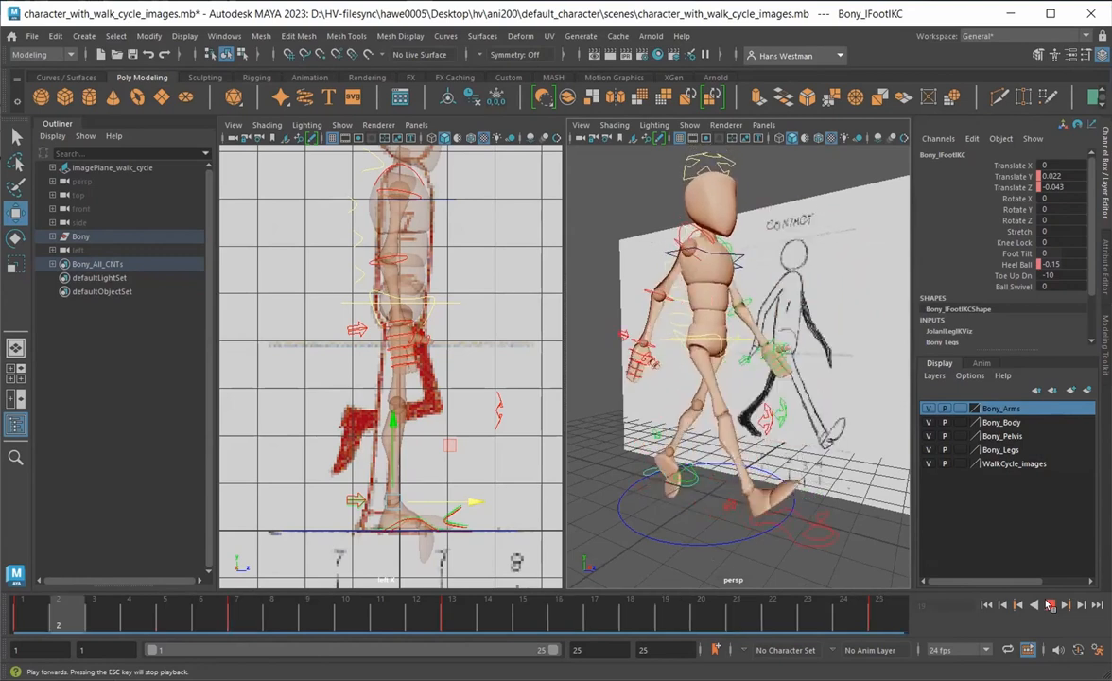
{"action": "left_click", "coordinate": [1049, 606]}
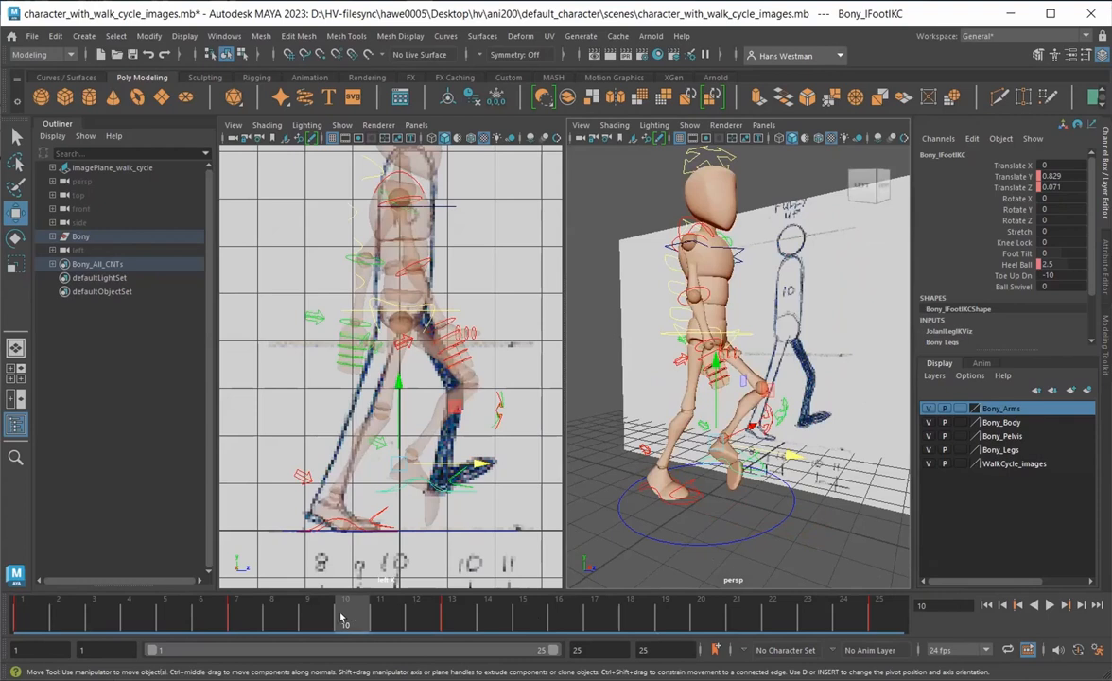
Set the left foot control's Toe Up Dn to 0 at frame 7 and play back the walk cycle
{"action": "left_click_drag", "start_coordinate": [343, 617], "coordinate": [248, 616]}
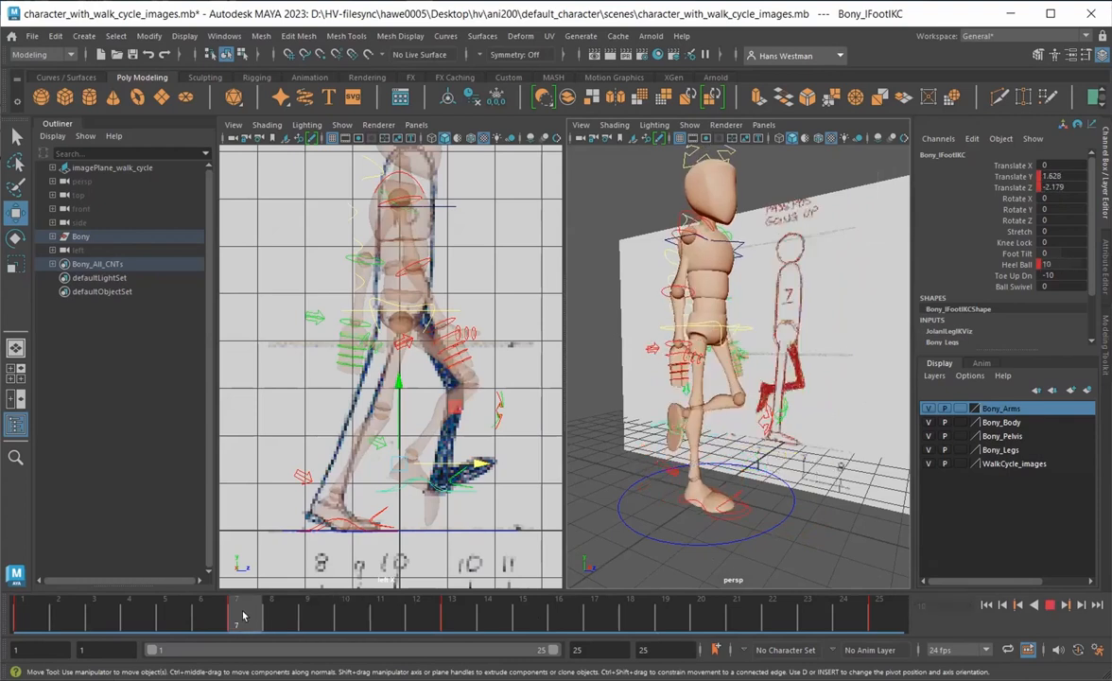
{"action": "double_click", "coordinate": [1058, 275]}
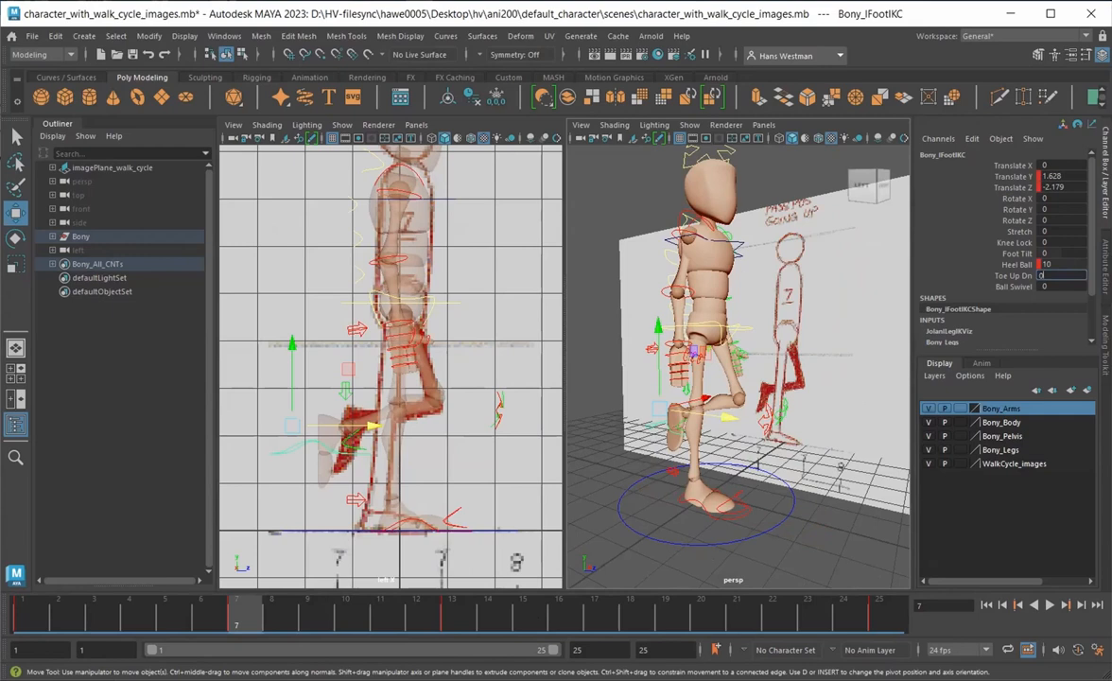
{"action": "key", "text": "Return"}
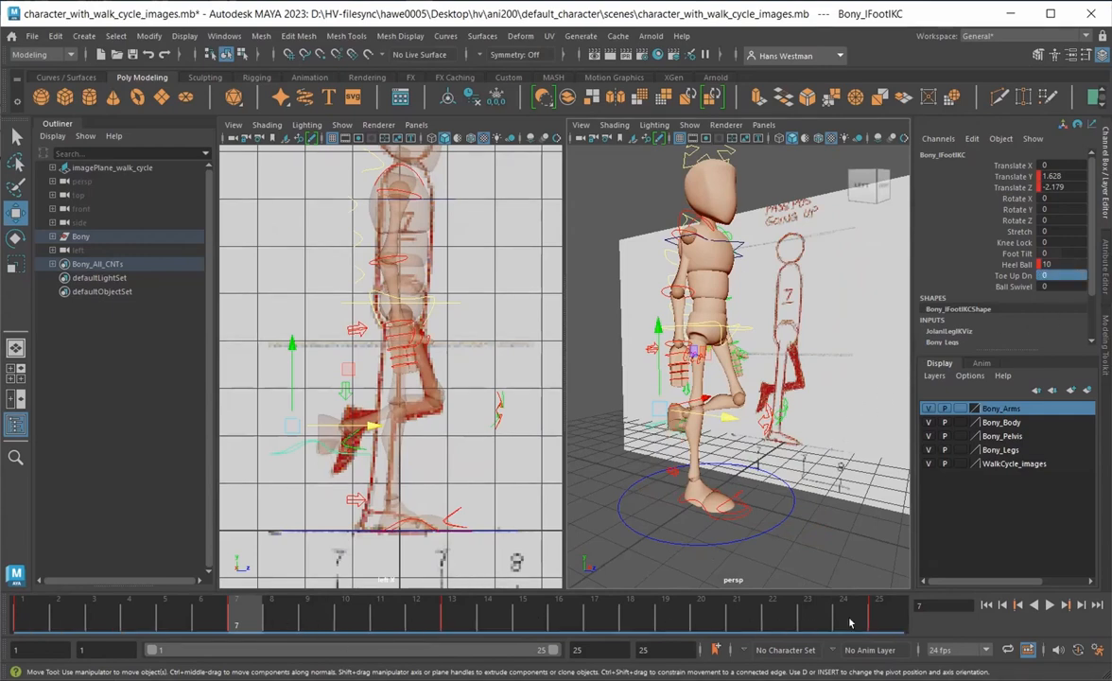
{"action": "left_click", "coordinate": [1050, 606]}
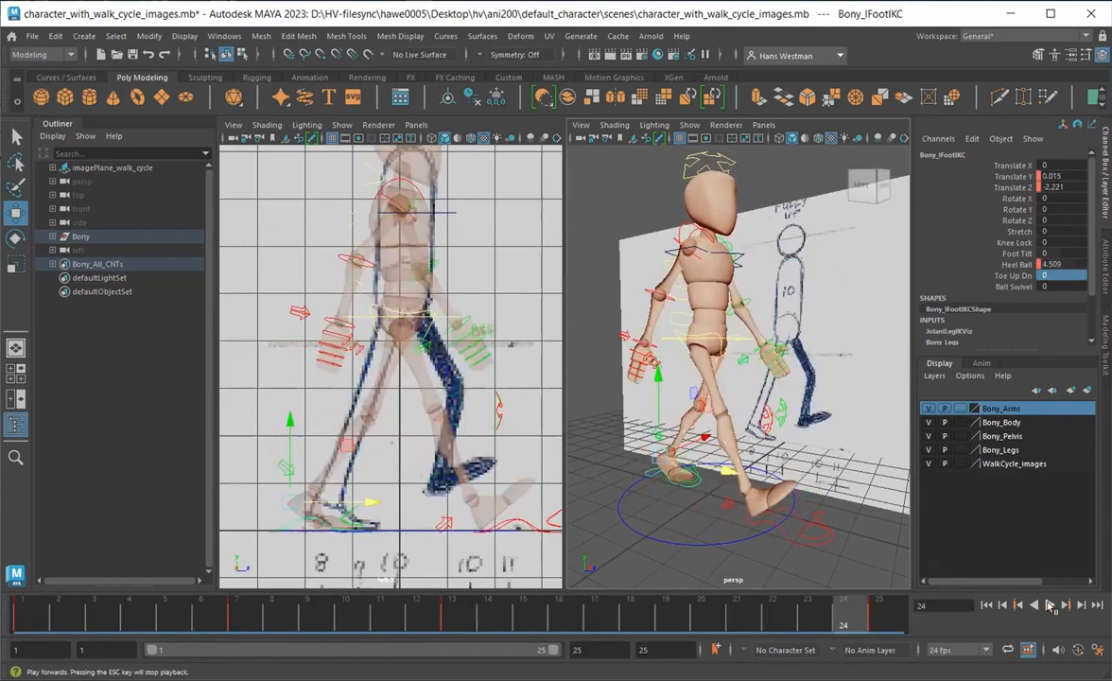
Try again to paste the copied keys onto the right foot control at frame 19
{"action": "mouse_move", "coordinate": [844, 608]}
{"action": "left_mouse_down"}
{"action": "mouse_move", "coordinate": [240, 615]}
{"action": "mouse_move", "coordinate": [665, 621]}
{"action": "left_mouse_up"}
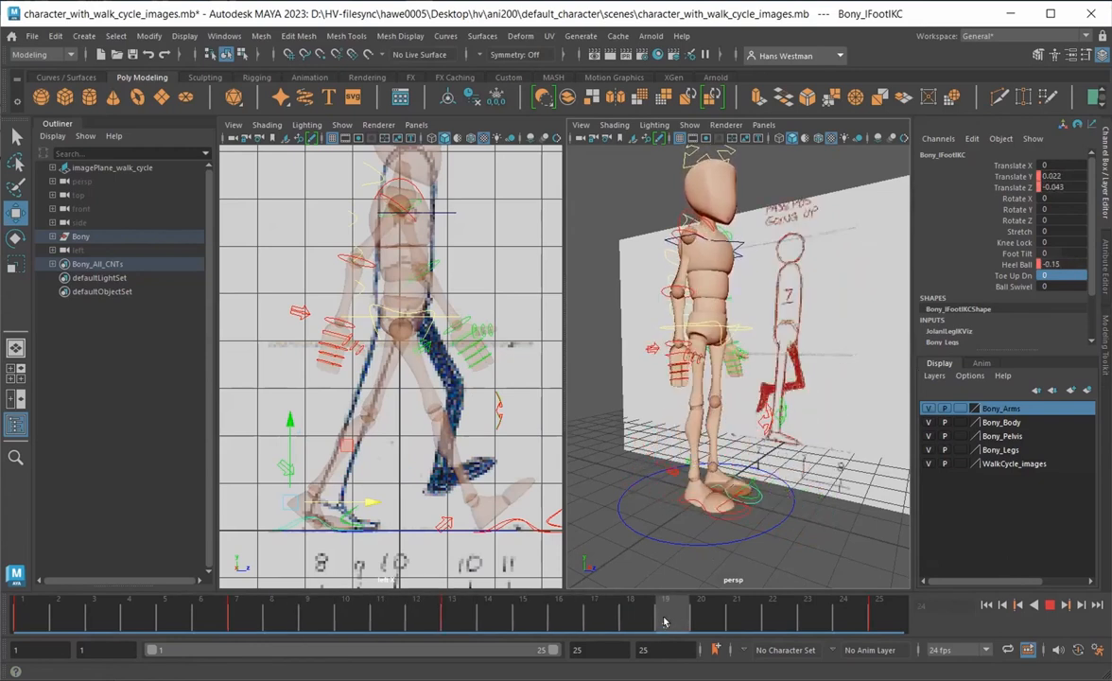
{"action": "left_click", "coordinate": [716, 518]}
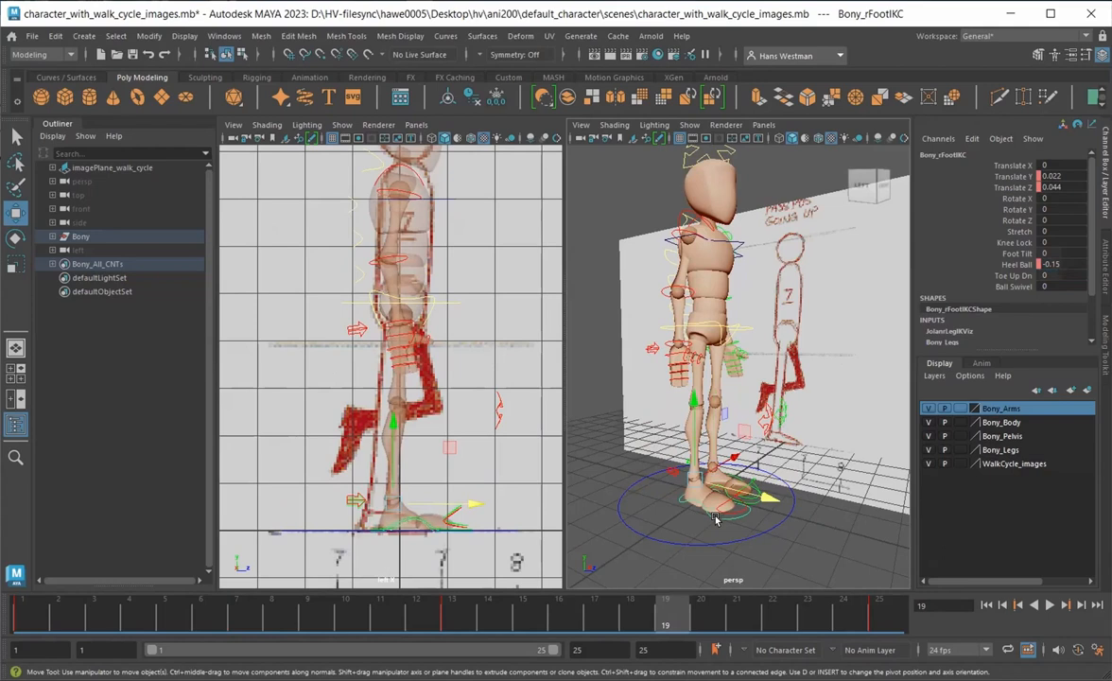
{"action": "right_click", "coordinate": [673, 610]}
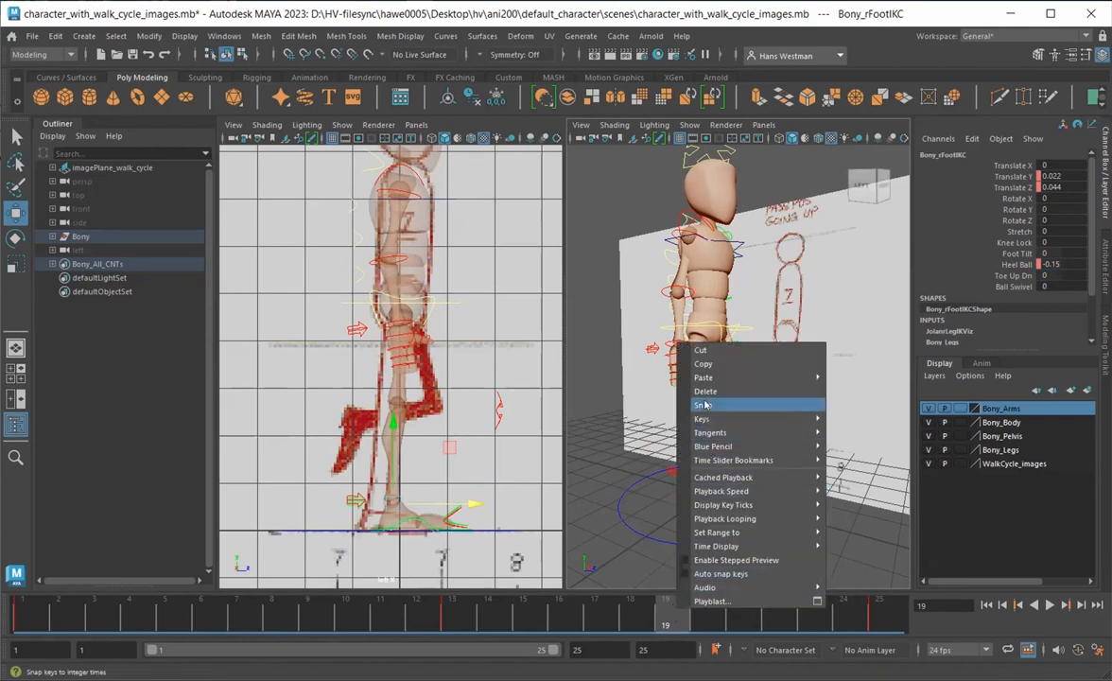
{"action": "mouse_move", "coordinate": [809, 381]}
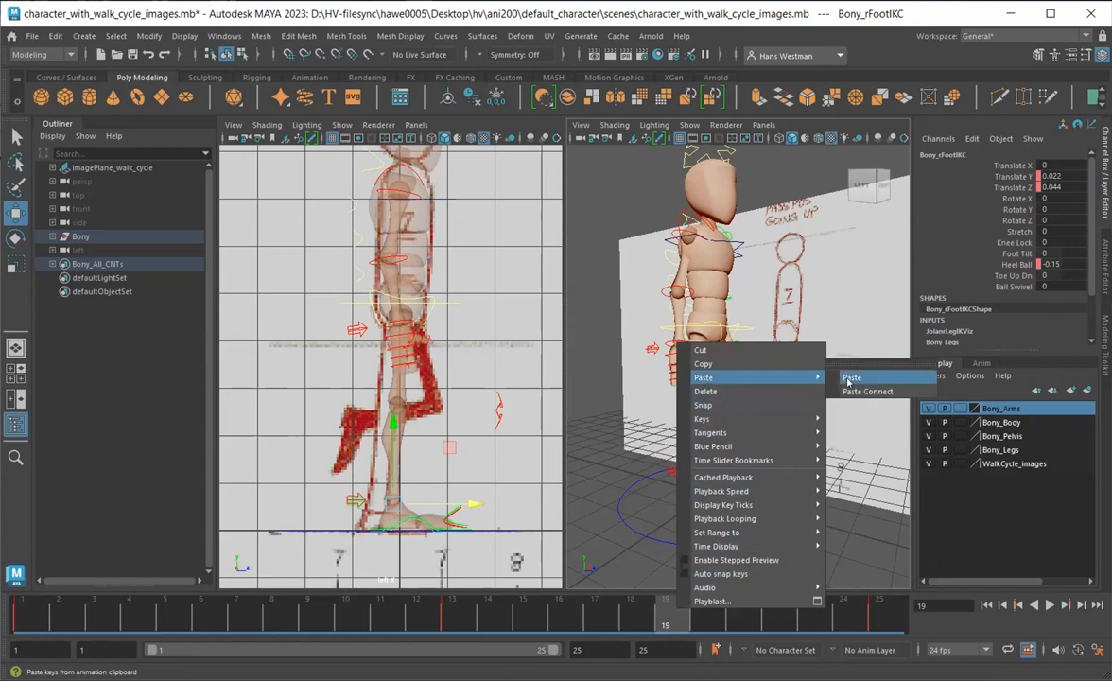
{"action": "left_click", "coordinate": [844, 378]}
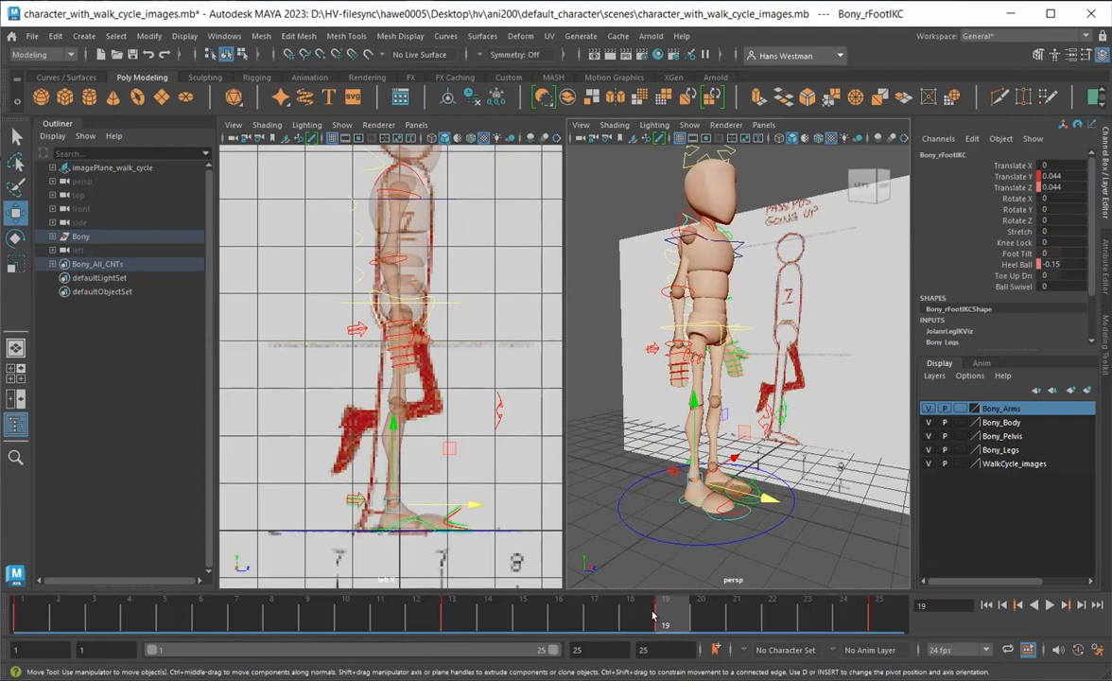
{"action": "key", "text": "ctrl+z"}
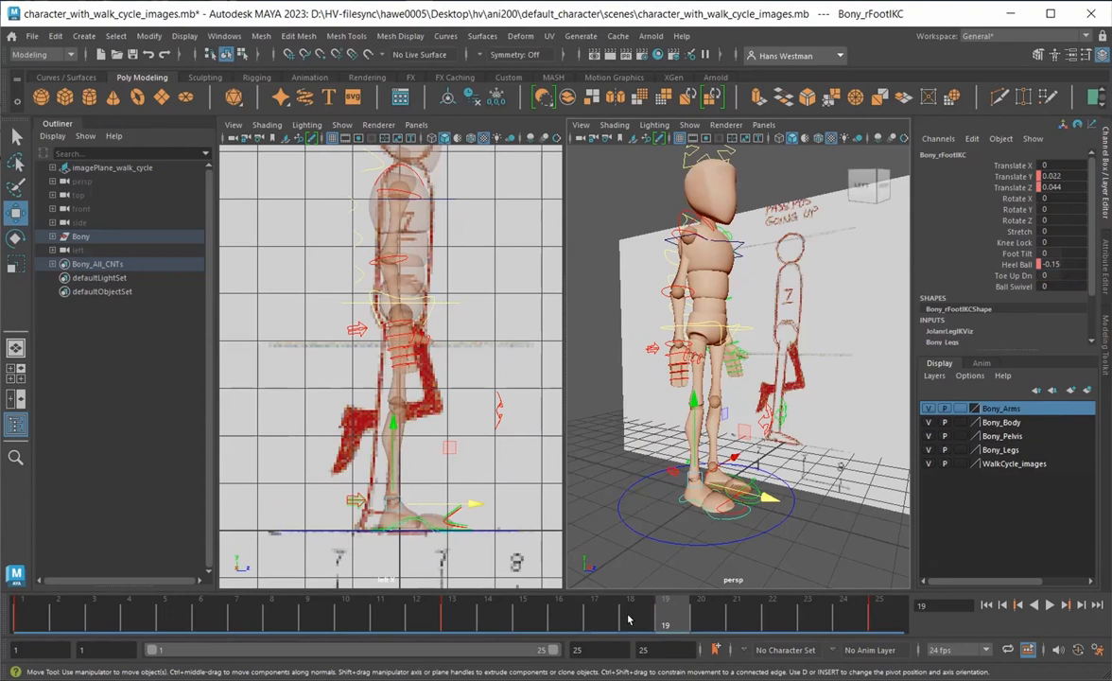
{"action": "key", "text": "ctrl+z"}
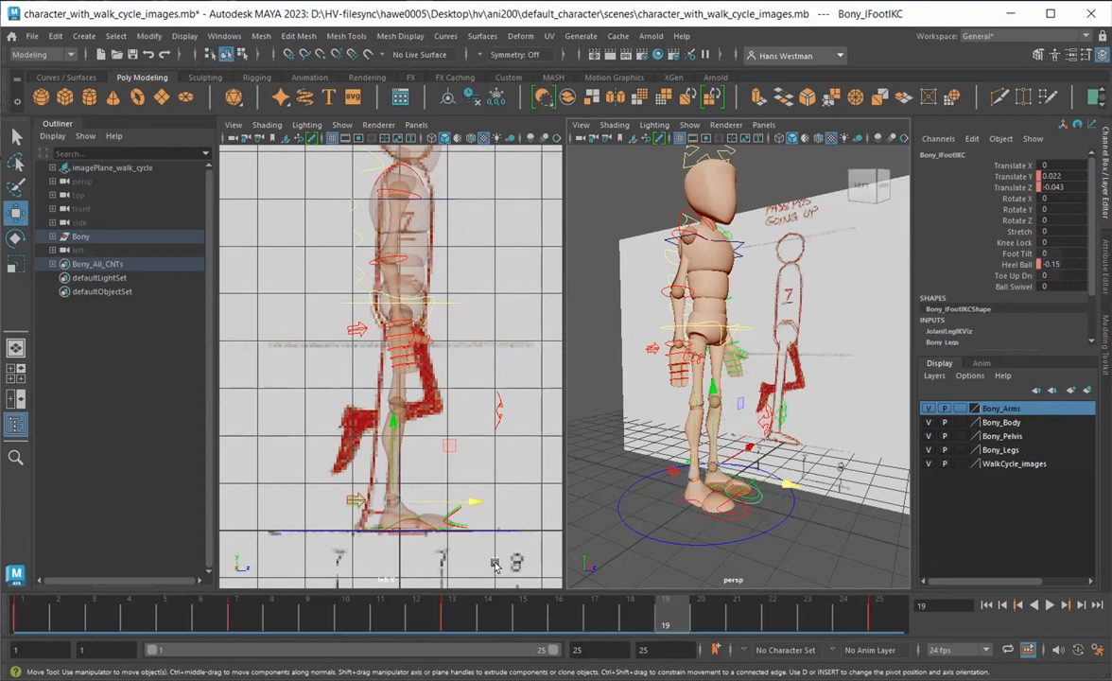
Copy the left foot control's passing-pose keys at frame 7
{"action": "left_click", "coordinate": [232, 616]}
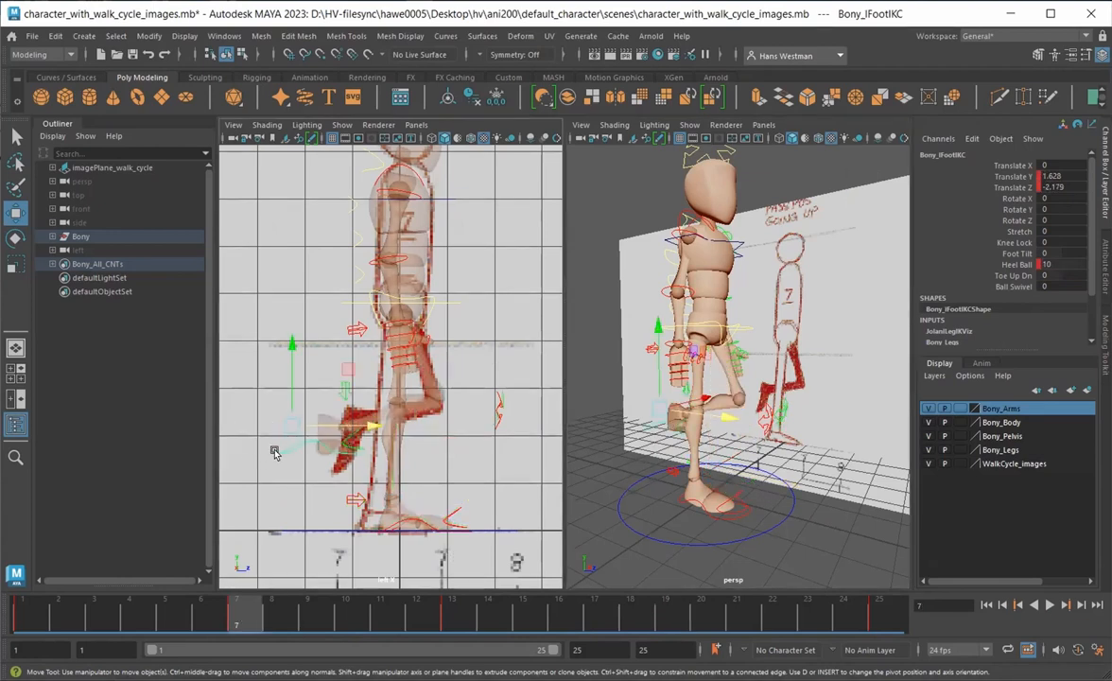
{"action": "left_click", "coordinate": [596, 534]}
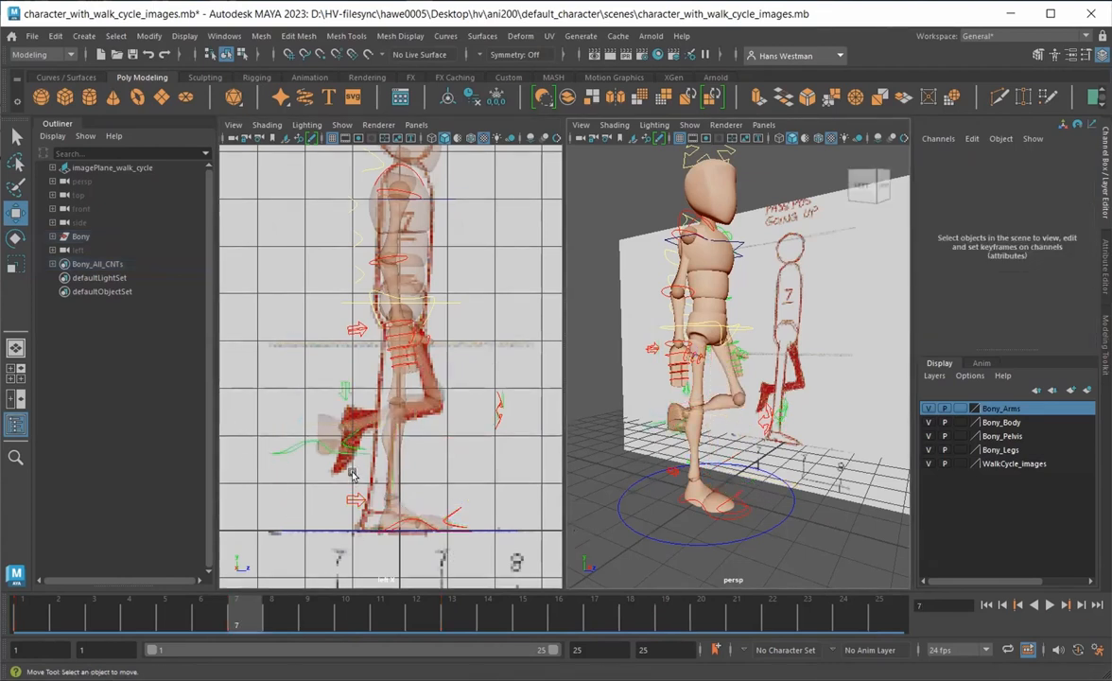
{"action": "left_click", "coordinate": [287, 450]}
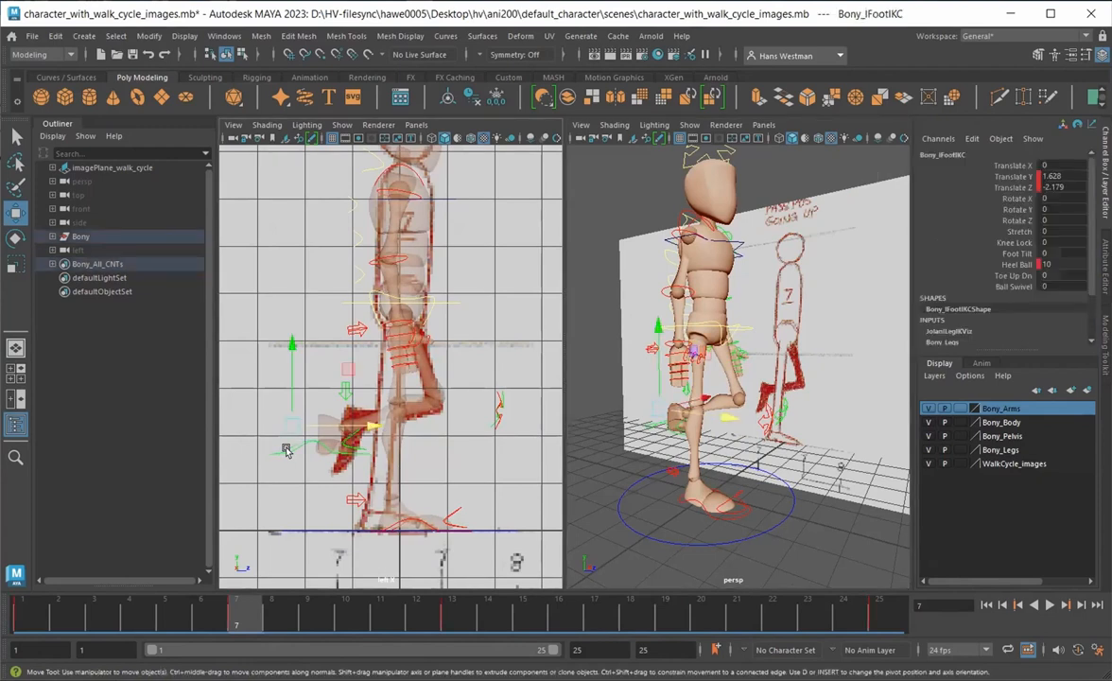
{"action": "right_click", "coordinate": [244, 617]}
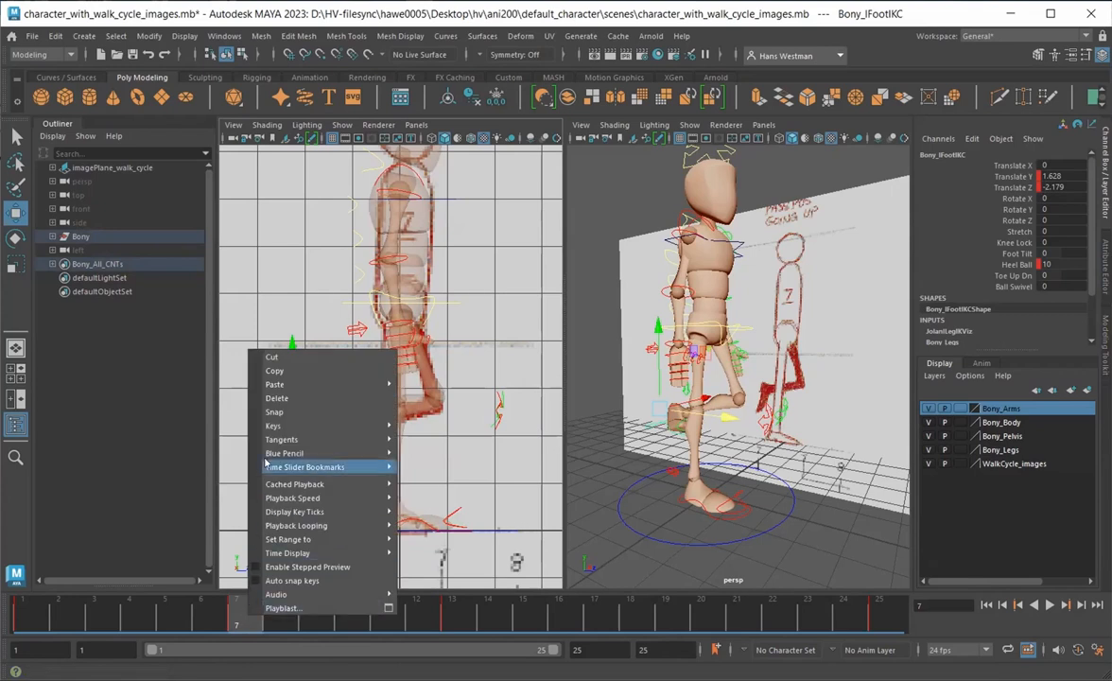
Paste the copied left foot keys onto the right foot control at frame 19
{"action": "left_click", "coordinate": [714, 617]}
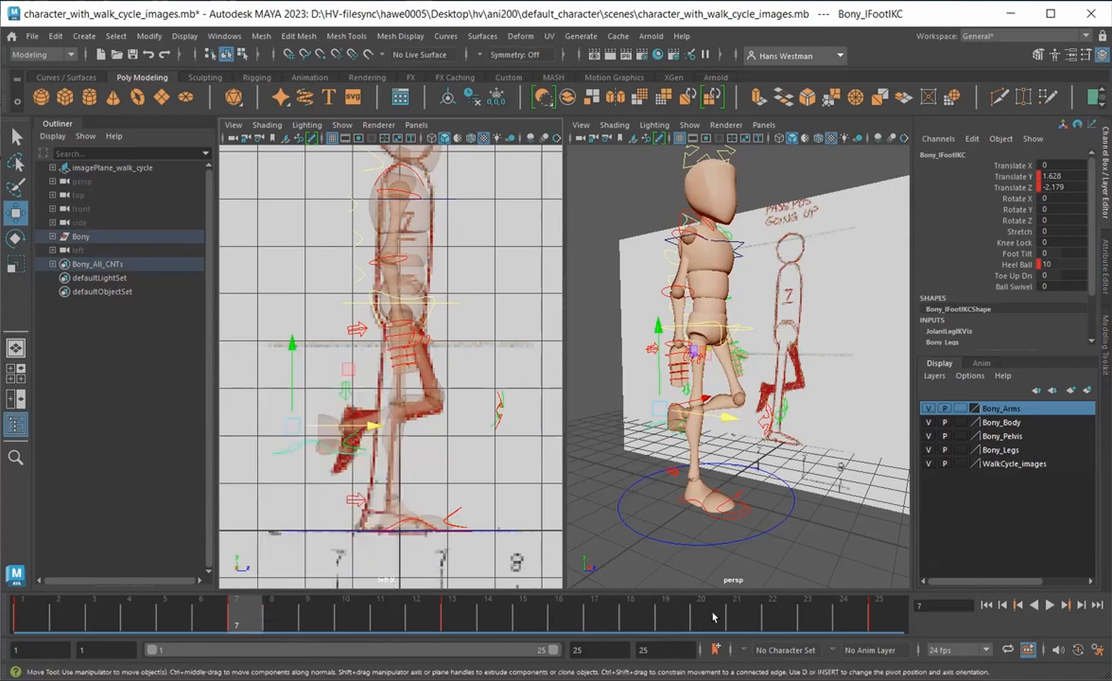
{"action": "left_click", "coordinate": [663, 619]}
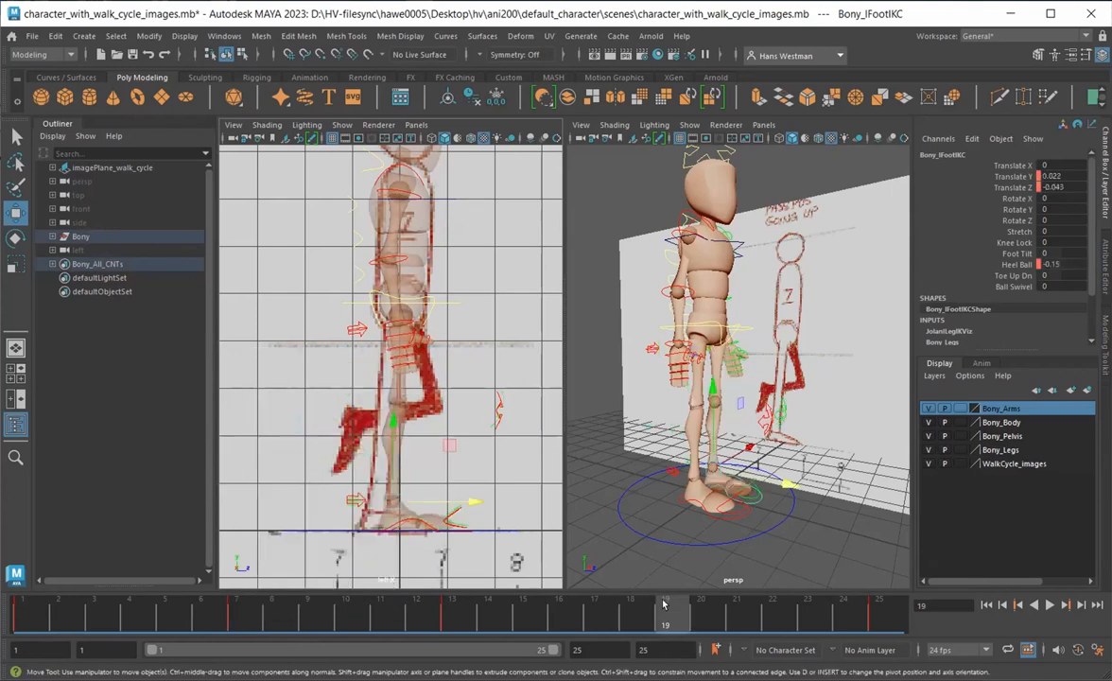
{"action": "left_click", "coordinate": [677, 504]}
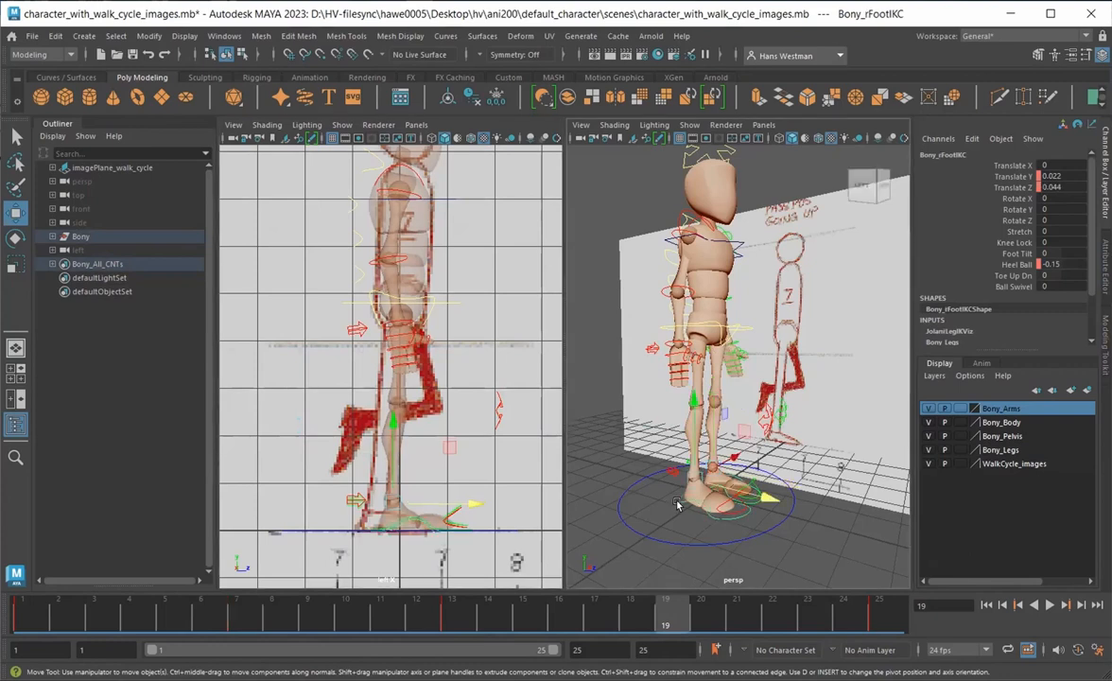
{"action": "right_click", "coordinate": [671, 615]}
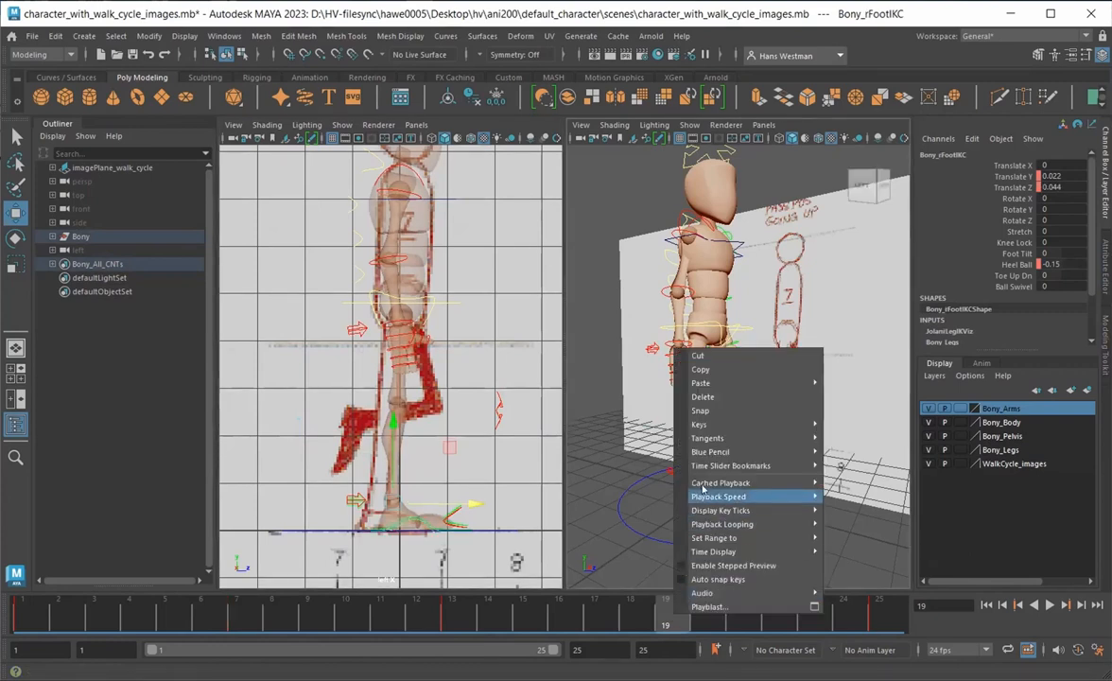
{"action": "mouse_move", "coordinate": [719, 386]}
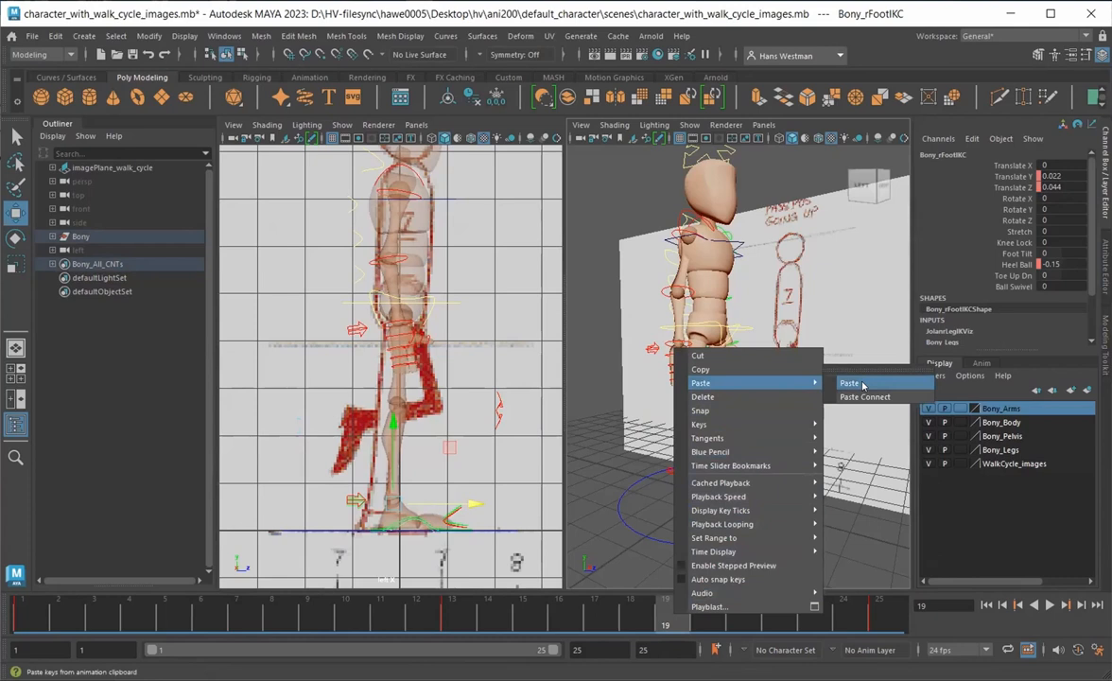
{"action": "left_click", "coordinate": [850, 383]}
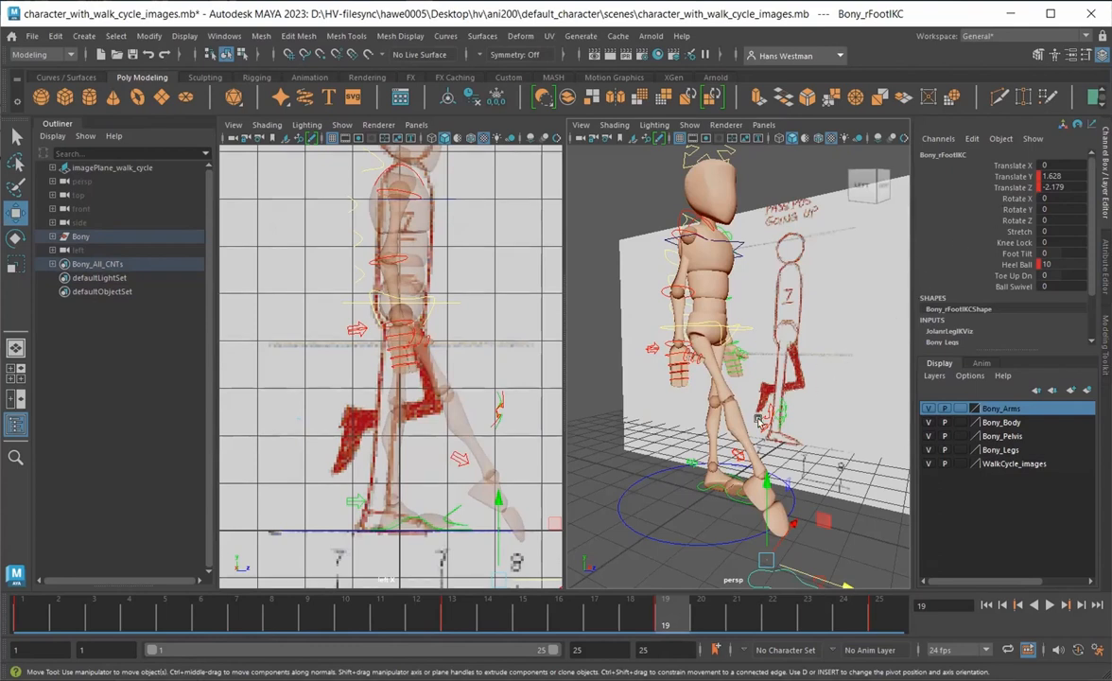
Set the right foot control's Translate Z to 2.179 at frame 19
{"action": "left_click_drag", "start_coordinate": [623, 485], "coordinate": [698, 476], "text": "alt"}
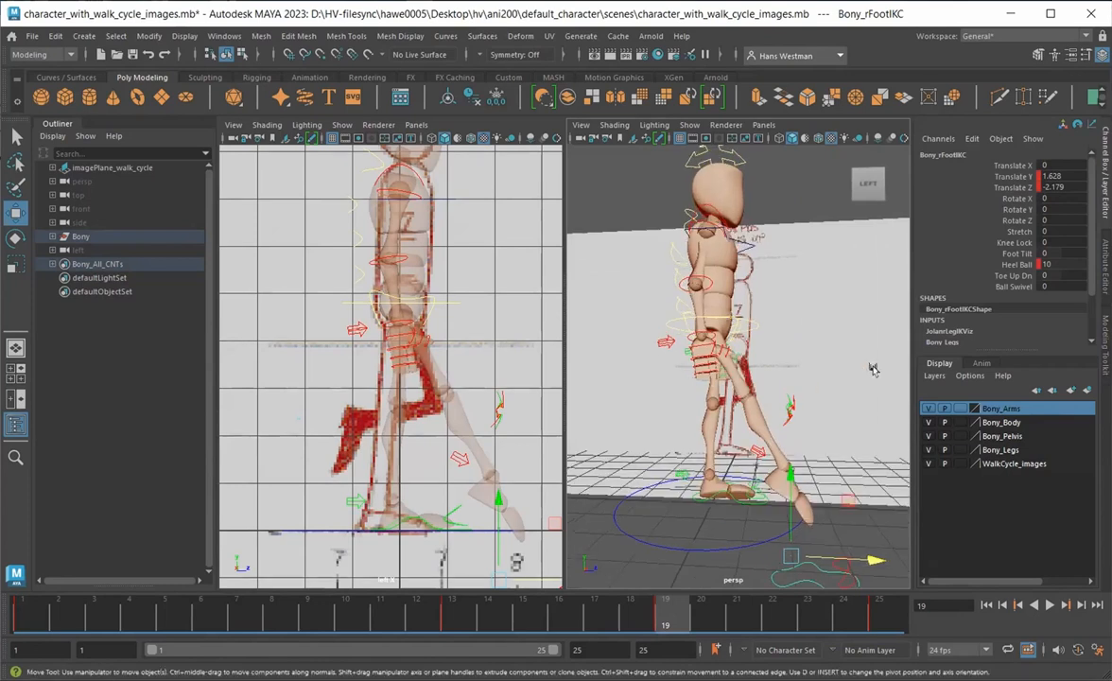
{"action": "double_click", "coordinate": [1048, 187]}
{"action": "type", "text": "-2.179"}
{"action": "key", "text": "Return"}
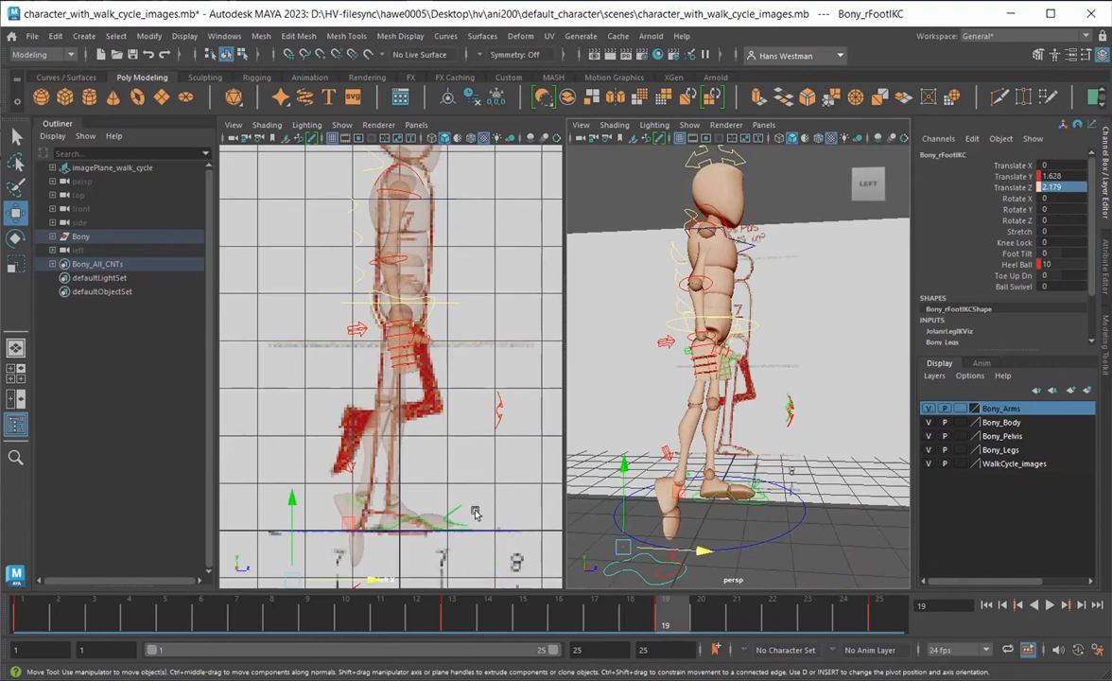
Set the right foot control's Translate Y to -1.628 at frame 19 so the foot lifts behind the body
{"action": "left_click_drag", "start_coordinate": [293, 487], "coordinate": [319, 359]}
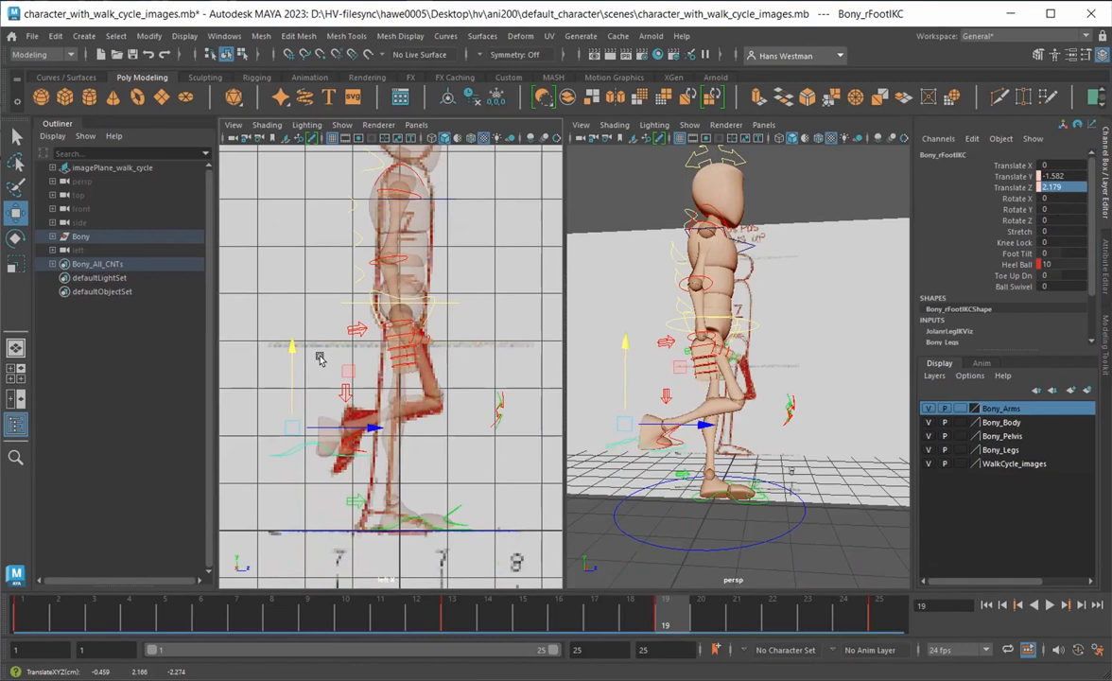
{"action": "key", "text": "ctrl+z"}
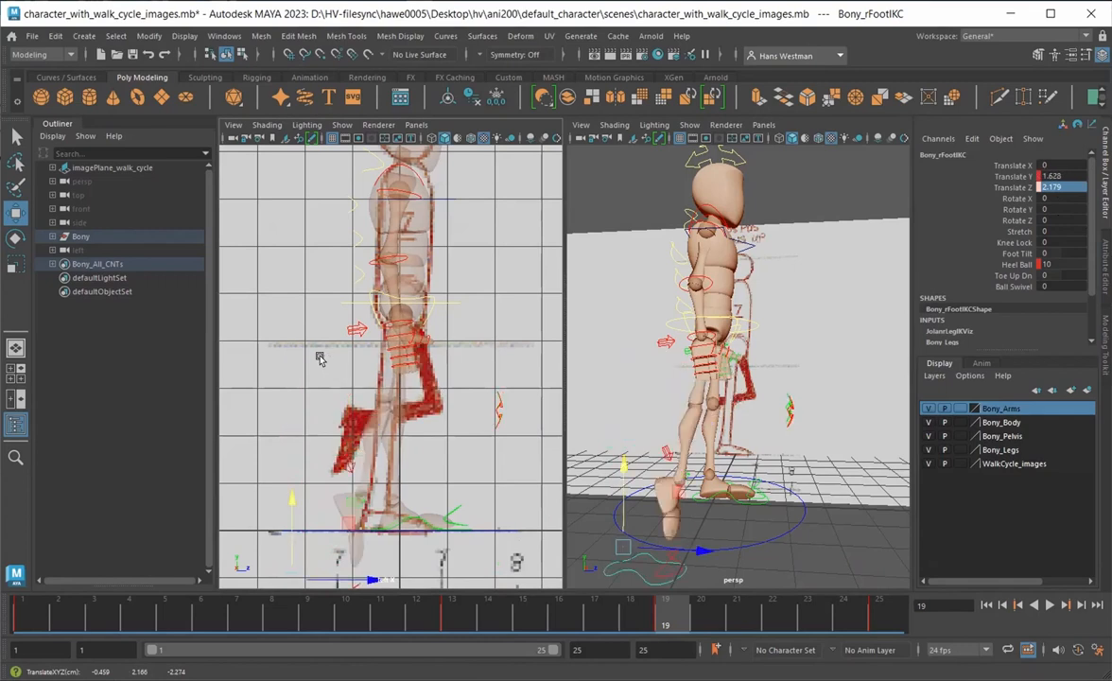
{"action": "double_click", "coordinate": [1046, 174]}
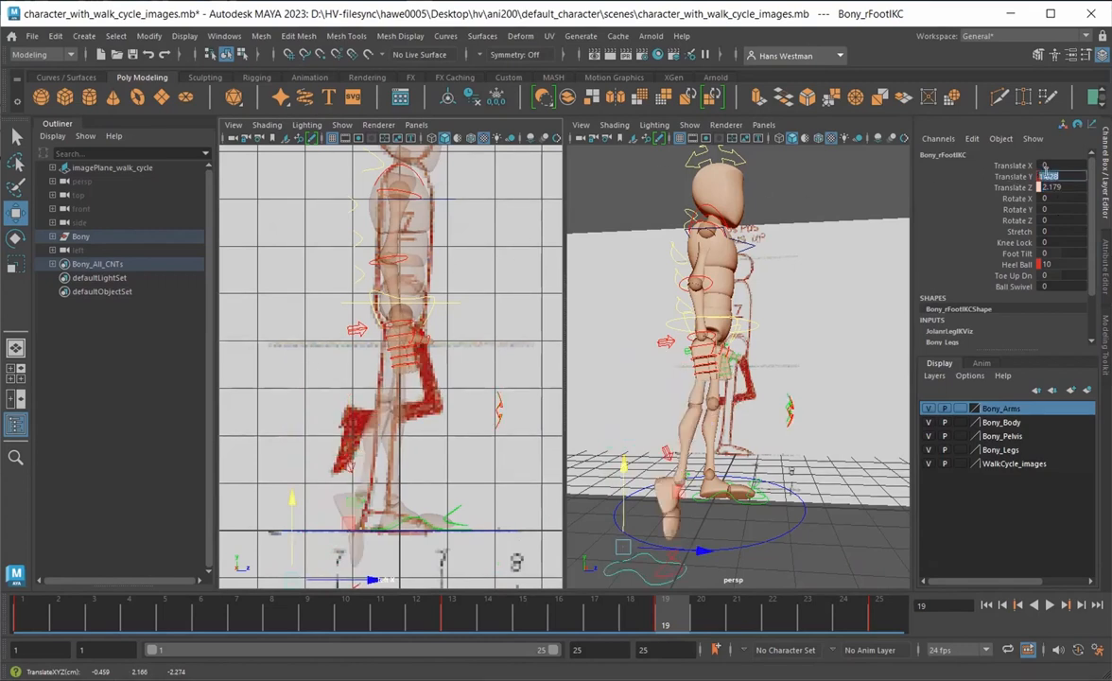
{"action": "left_click", "coordinate": [1047, 177]}
{"action": "key", "text": "Return"}
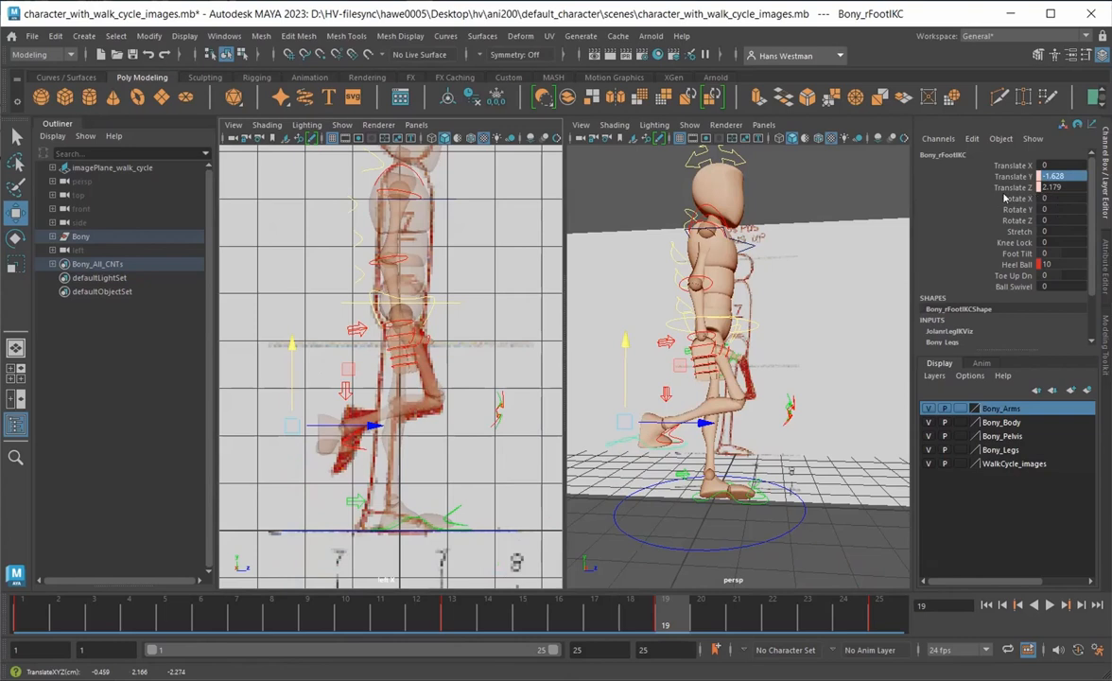
Key the right foot control's Translate Y and Translate Z channels at frame 19
{"action": "left_click_drag", "start_coordinate": [1018, 176], "coordinate": [1021, 188]}
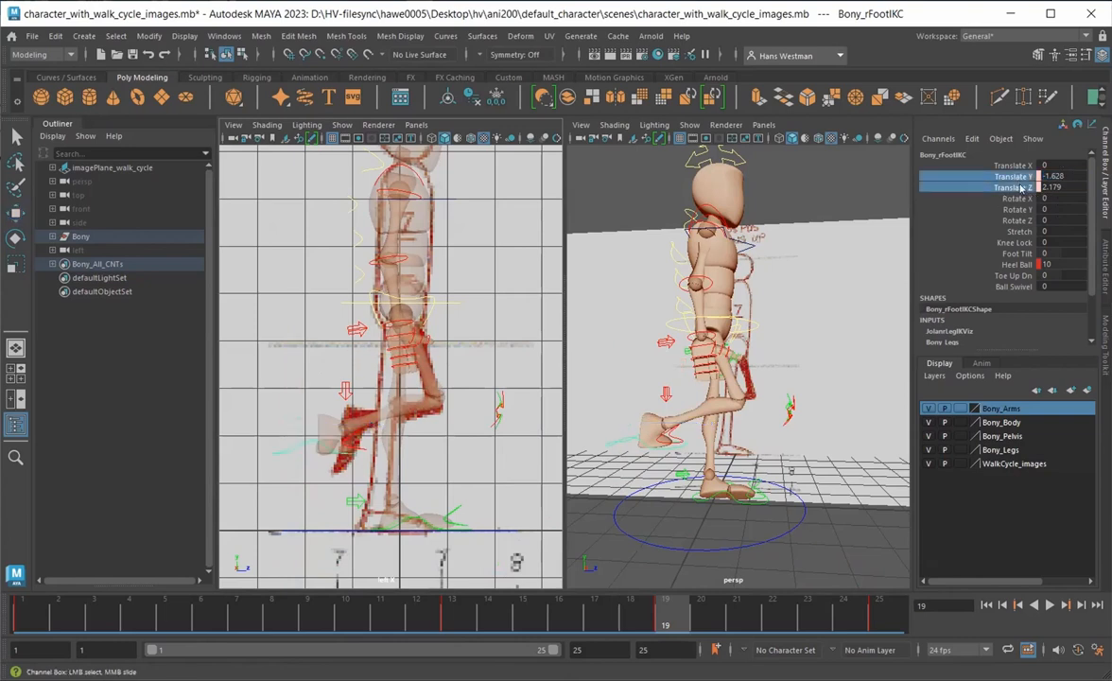
{"action": "right_click", "coordinate": [1022, 189]}
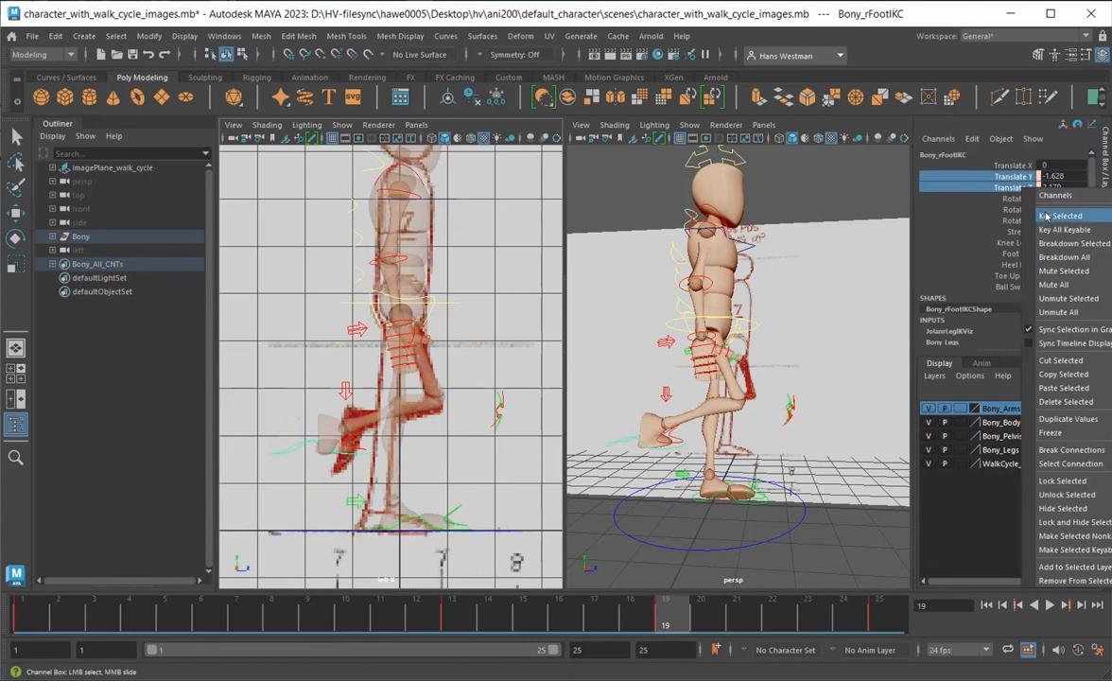
{"action": "left_click", "coordinate": [1047, 217]}
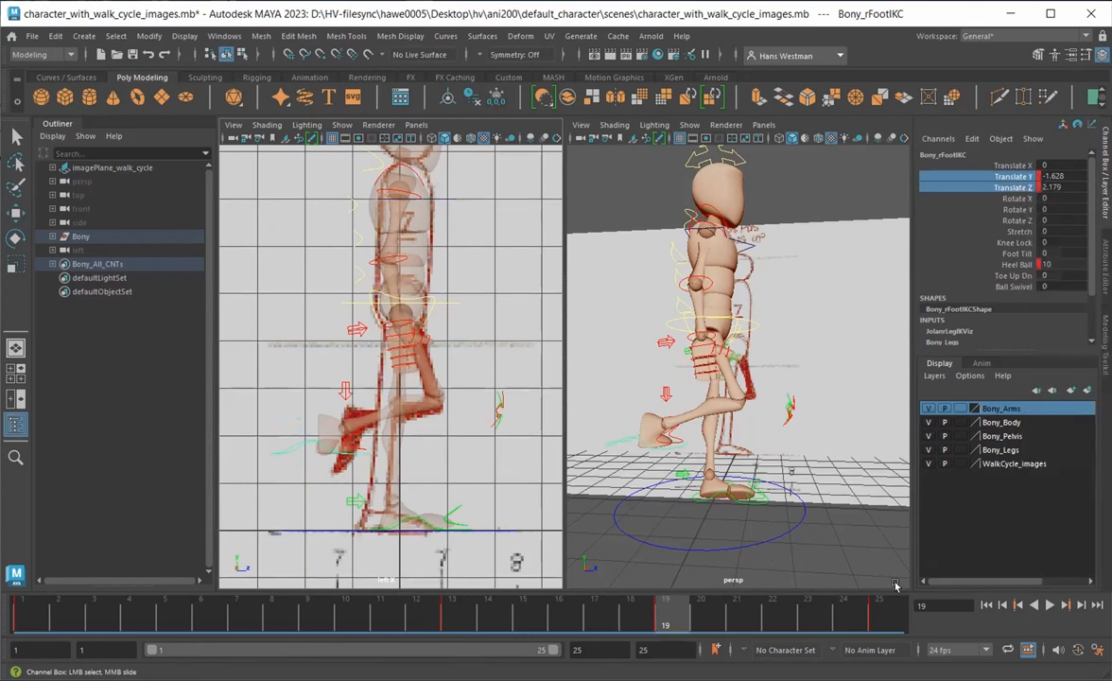
Play back and scrub the walk cycle, examining the right foot's motion through the contact and passing poses
{"action": "left_click_drag", "start_coordinate": [705, 493], "coordinate": [665, 542], "text": "alt"}
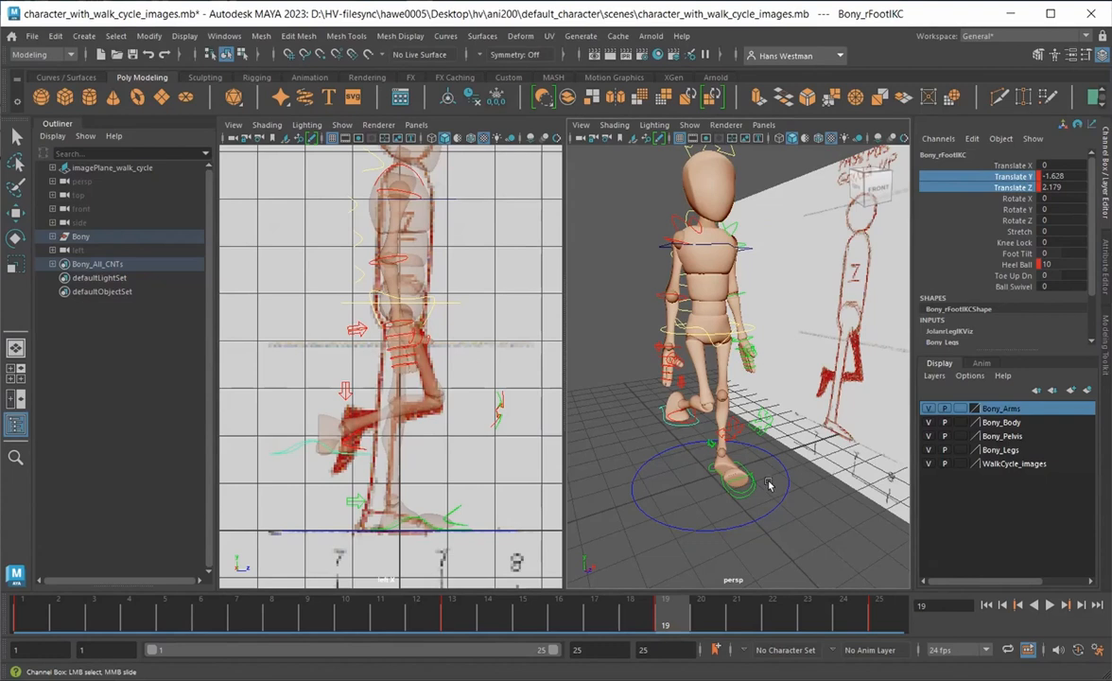
{"action": "left_click_drag", "start_coordinate": [745, 500], "coordinate": [762, 484], "text": "alt"}
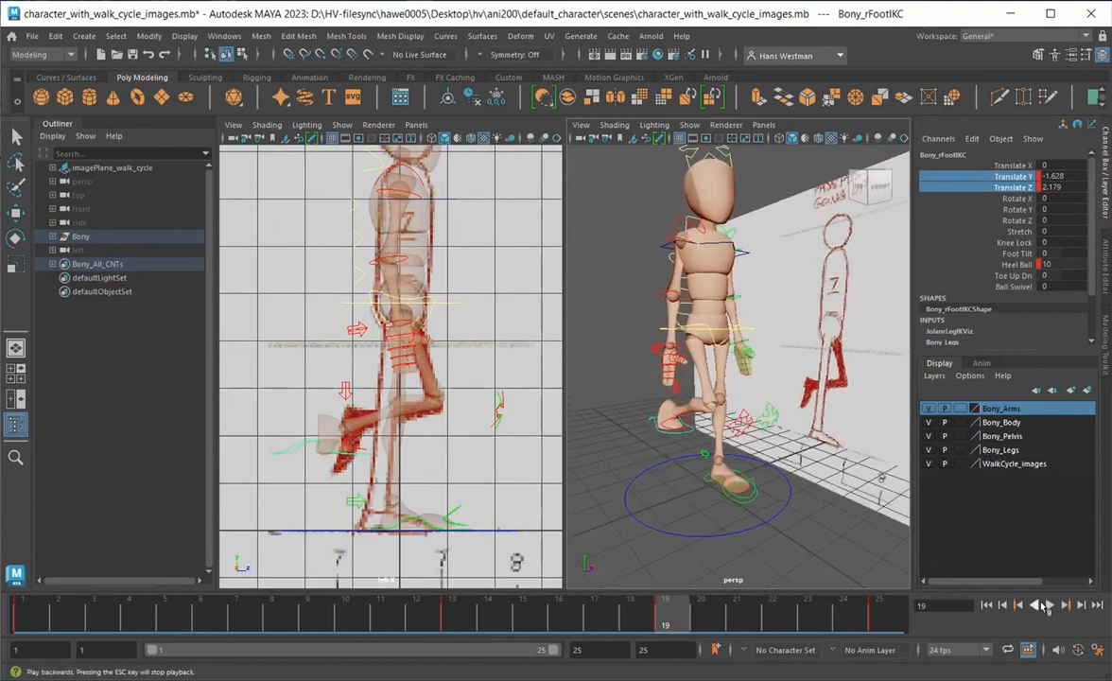
{"action": "left_click", "coordinate": [1048, 605]}
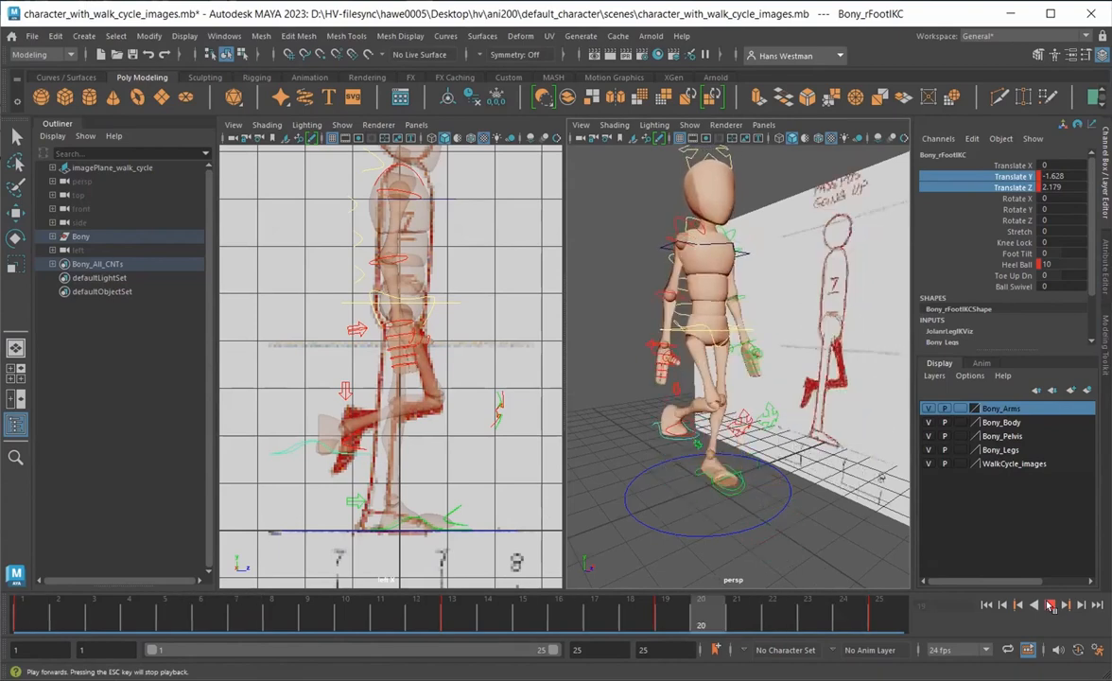
{"action": "left_click", "coordinate": [1049, 605]}
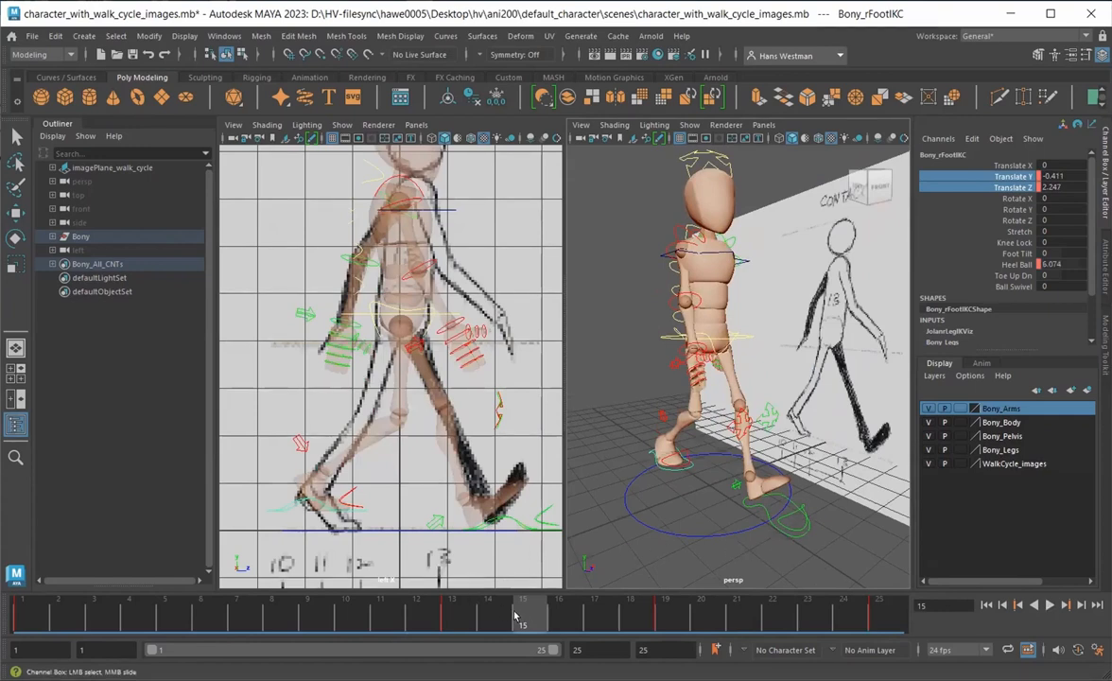
{"action": "left_click_drag", "start_coordinate": [516, 616], "coordinate": [459, 617]}
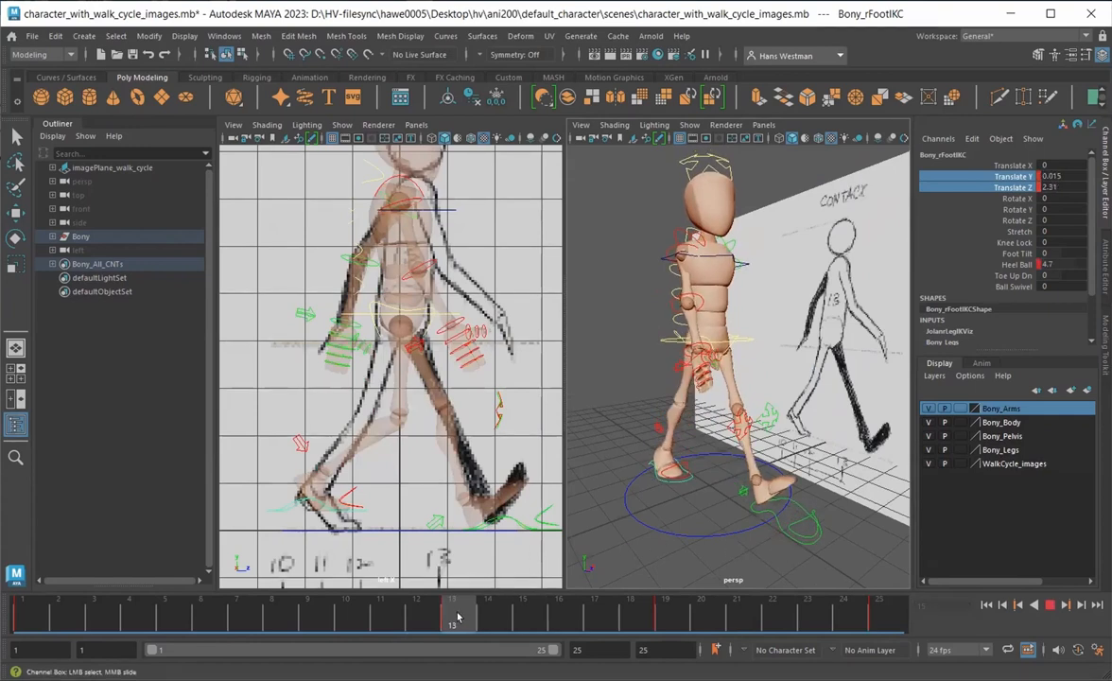
{"action": "left_click_drag", "start_coordinate": [458, 617], "coordinate": [457, 616]}
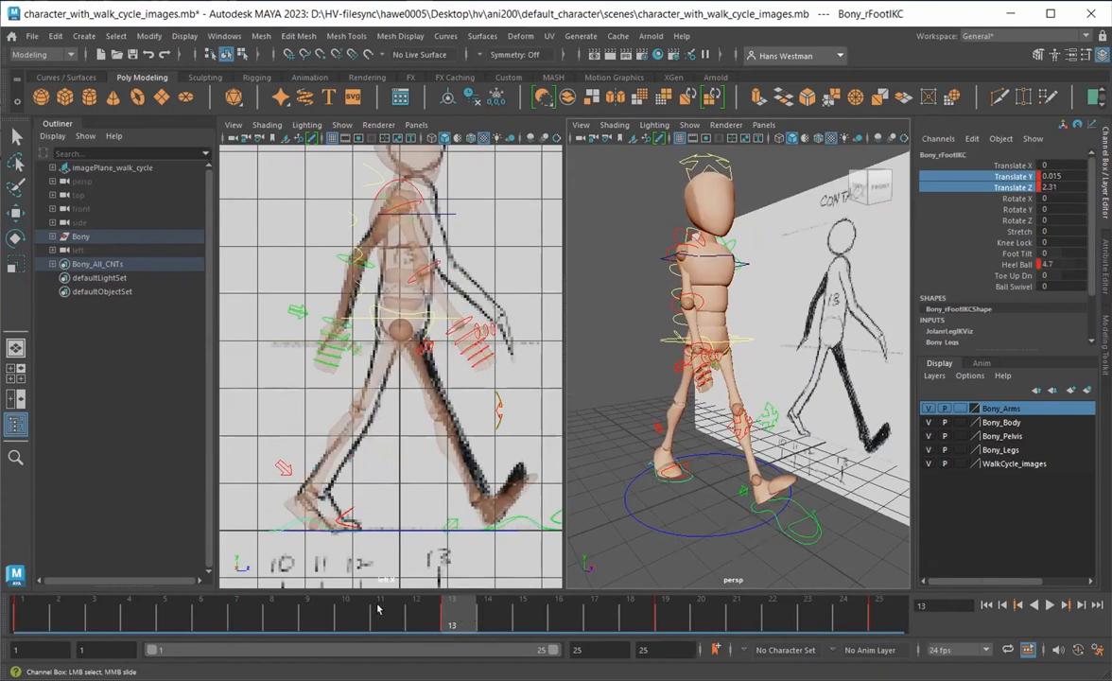
{"action": "key", "text": "alt+v"}
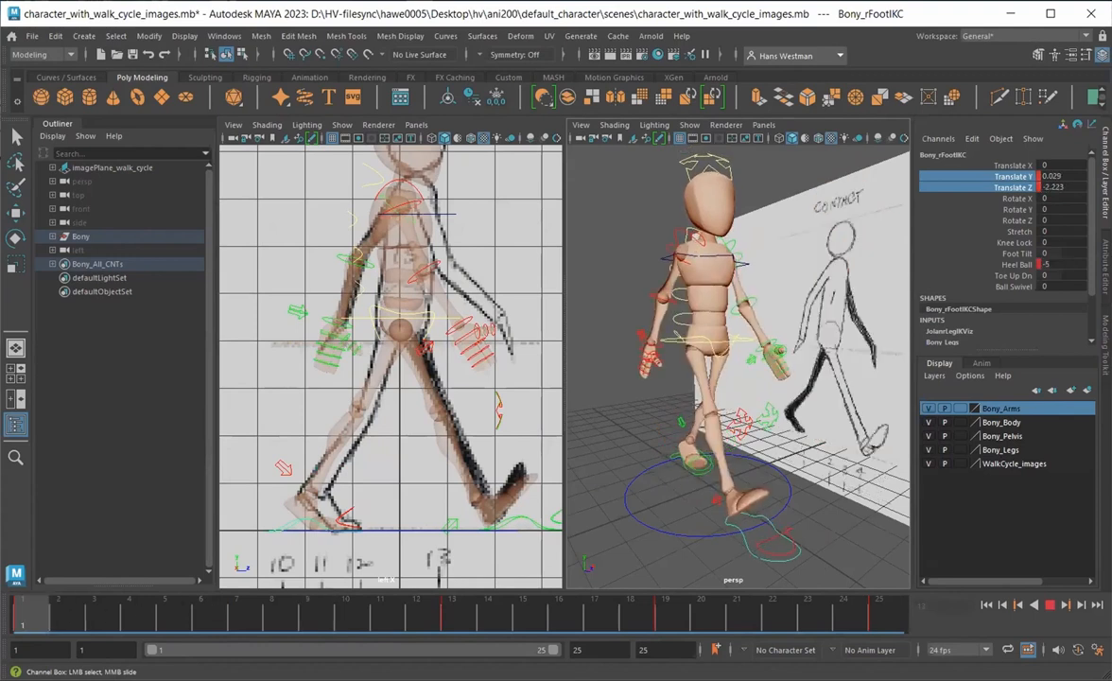
{"action": "key", "text": "alt+v"}
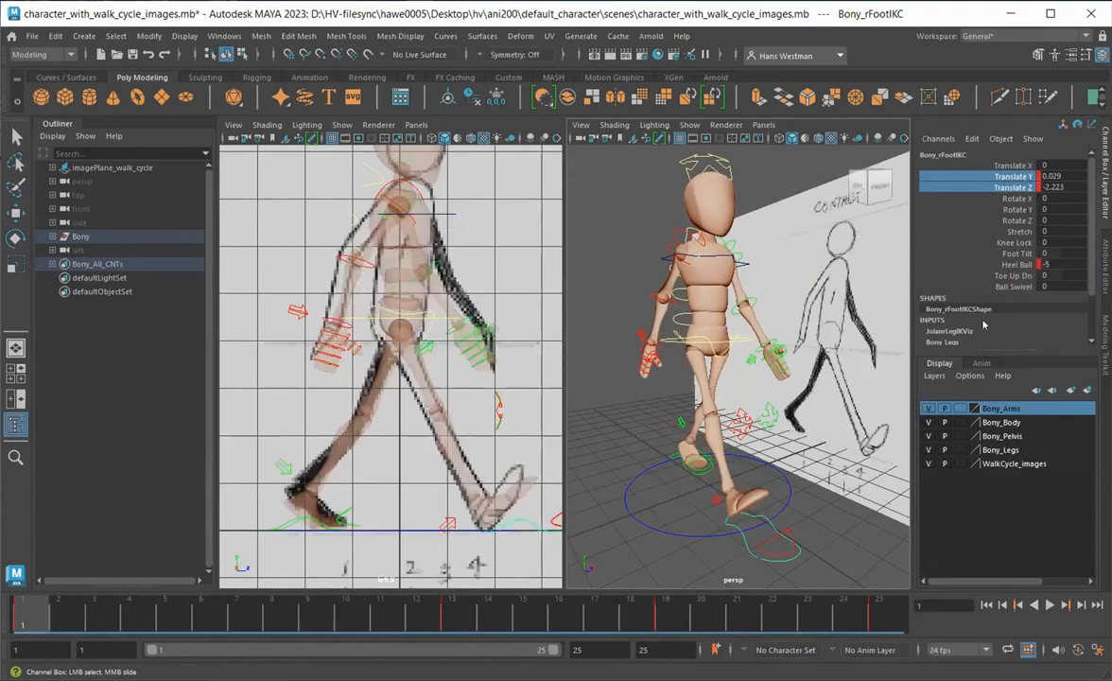
Key the right foot control's Toe Up Dn channel at 0 on frames 1 and 13
{"action": "left_click", "coordinate": [1017, 275]}
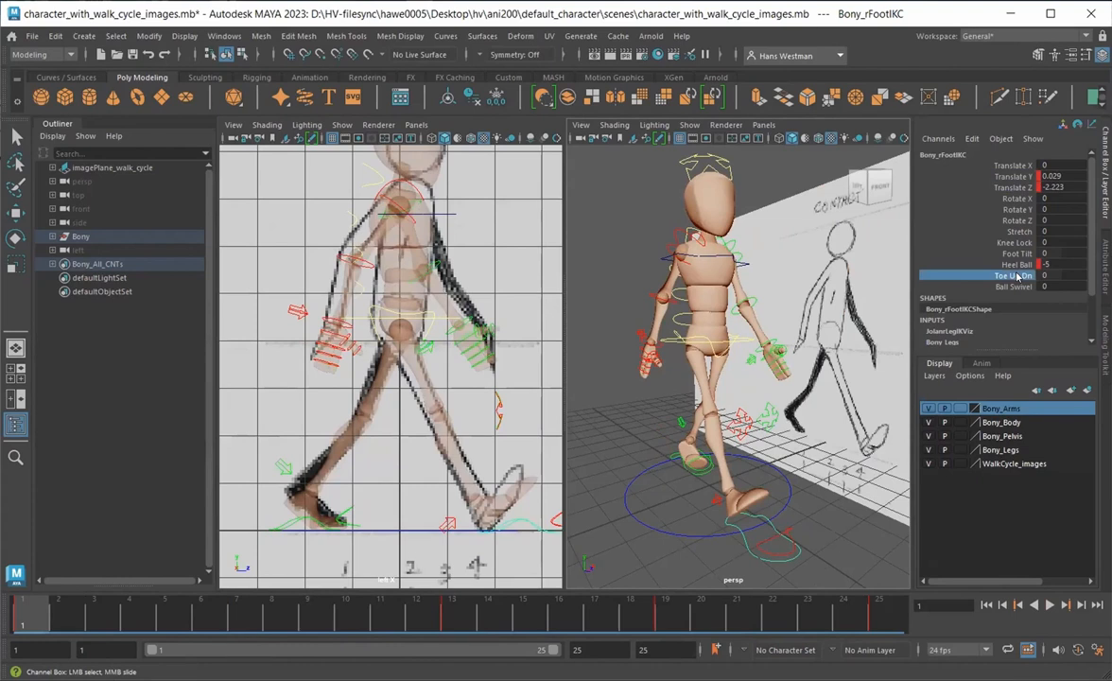
{"action": "right_click", "coordinate": [1017, 276]}
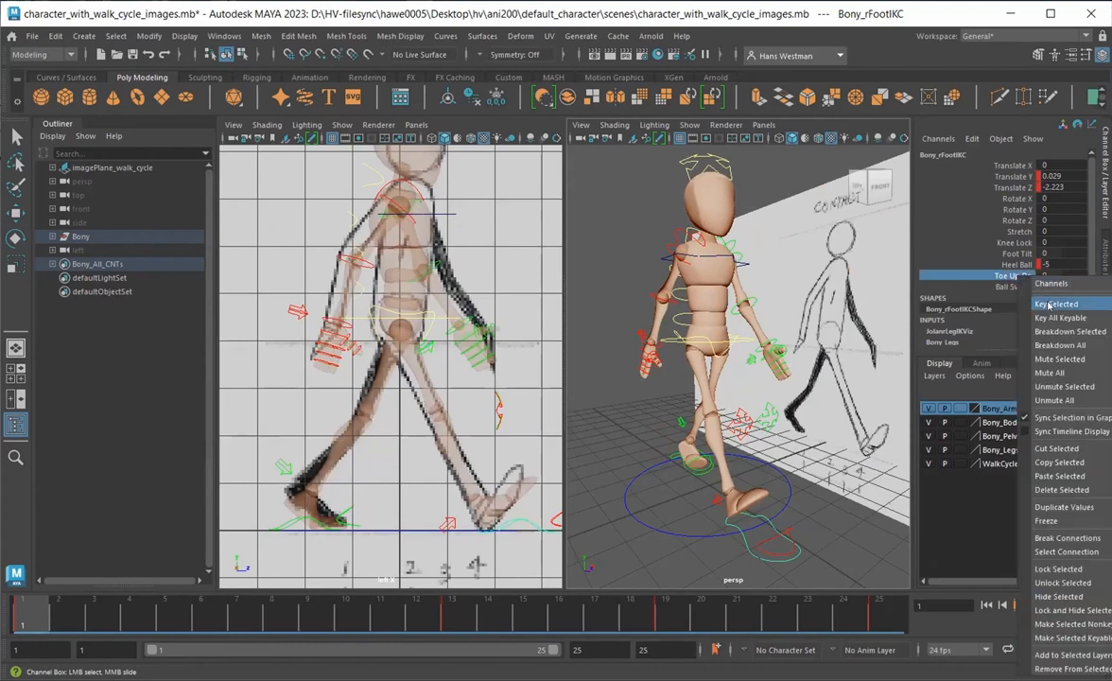
{"action": "left_click", "coordinate": [1054, 304]}
{"action": "left_click_drag", "start_coordinate": [98, 620], "coordinate": [452, 621]}
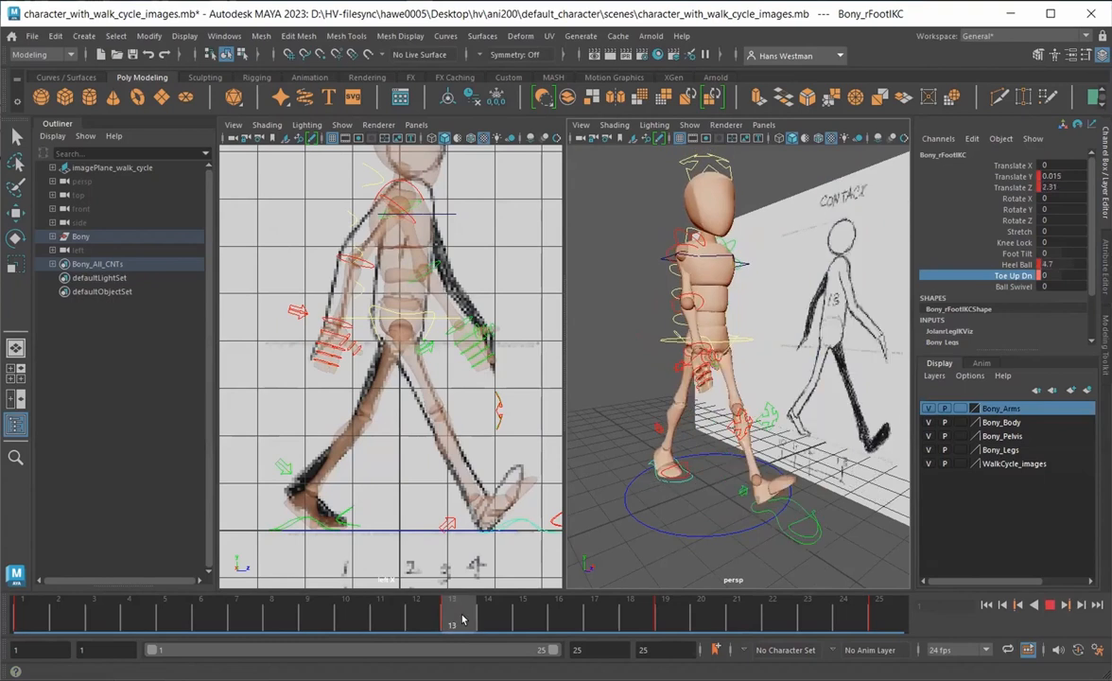
{"action": "right_click", "coordinate": [1019, 275]}
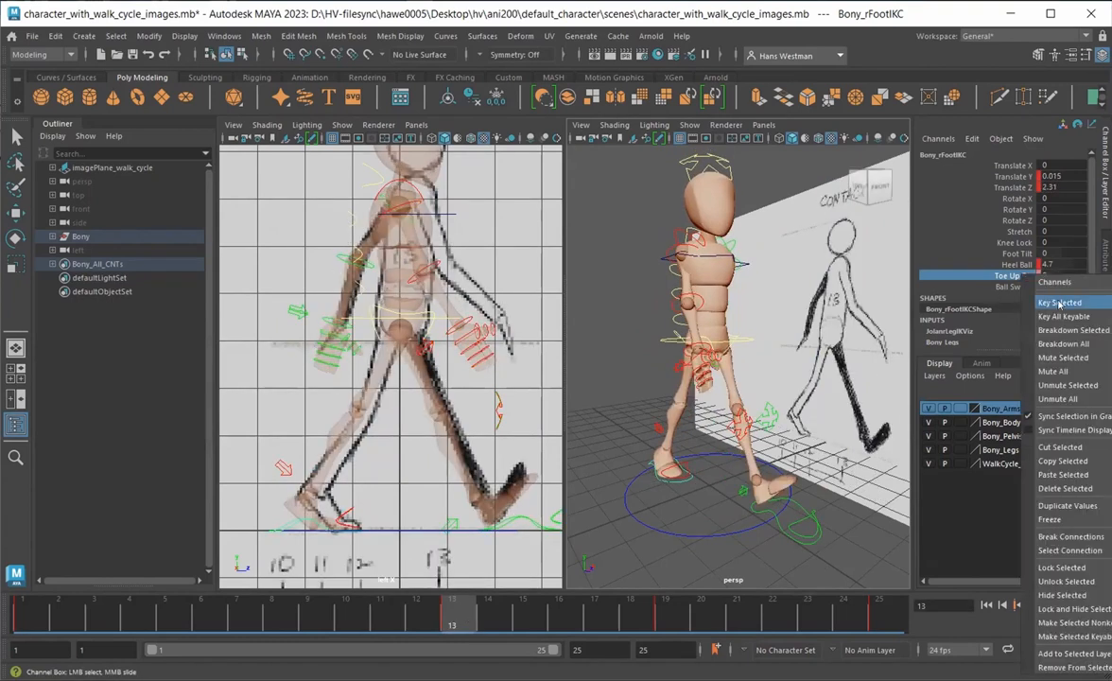
{"action": "left_click", "coordinate": [1058, 304]}
Key the right foot control's Toe Up Dn channel at 0 on frames 19 and 25
{"action": "left_click_drag", "start_coordinate": [568, 613], "coordinate": [660, 610]}
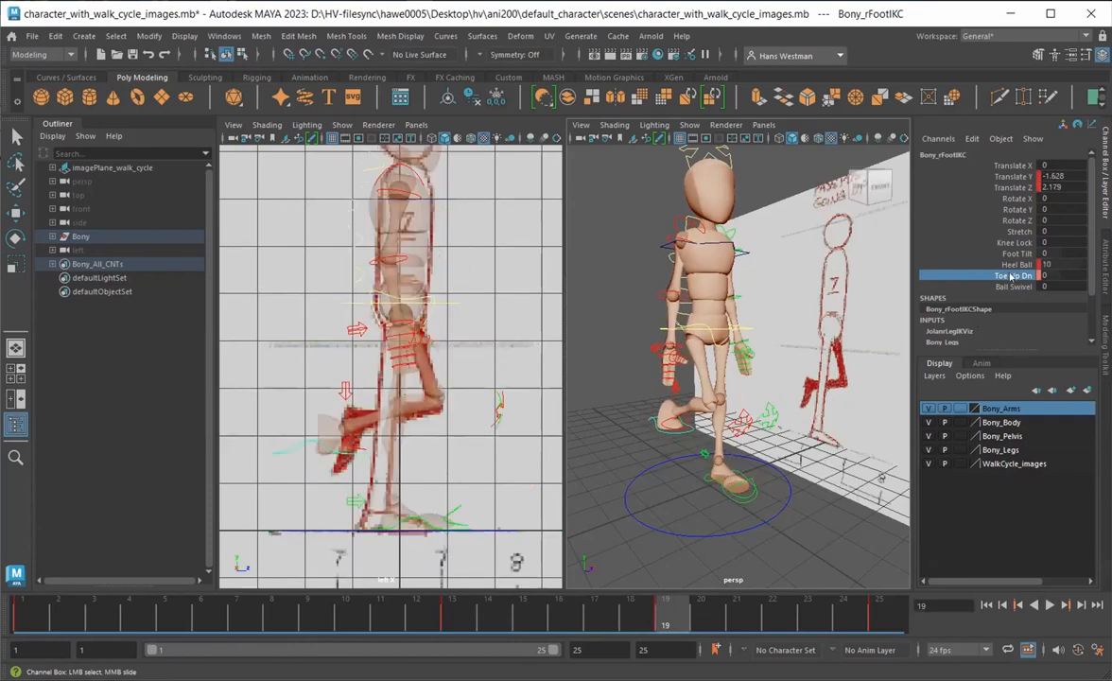
{"action": "right_click", "coordinate": [1010, 277]}
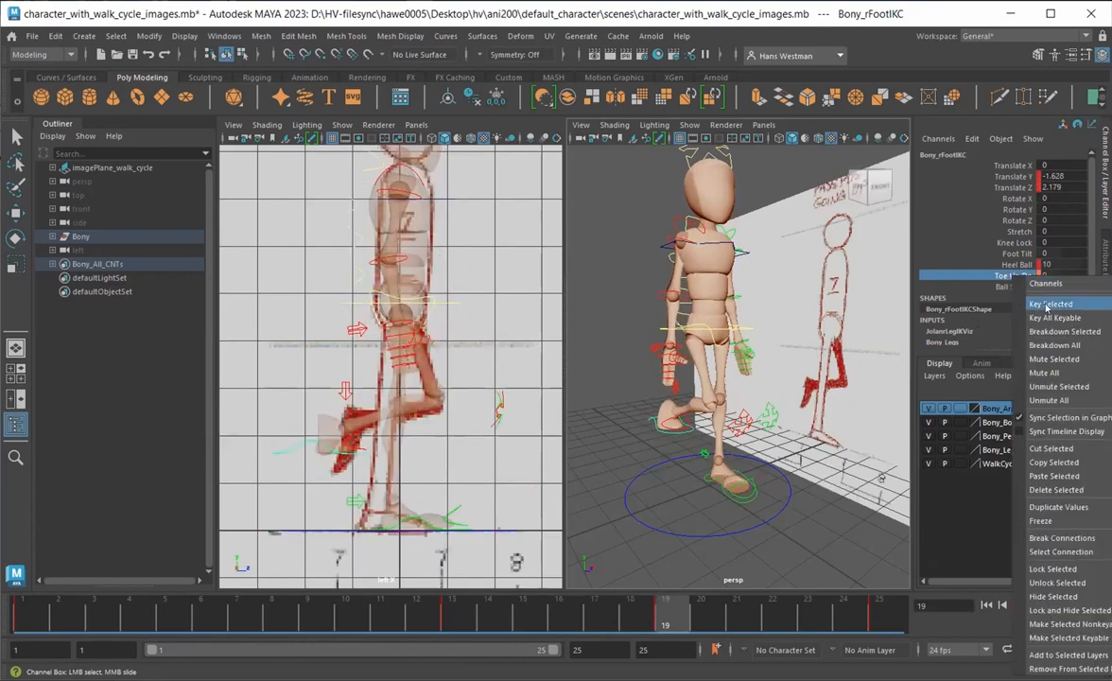
{"action": "left_click", "coordinate": [1047, 306]}
{"action": "key", "text": "alt+v"}
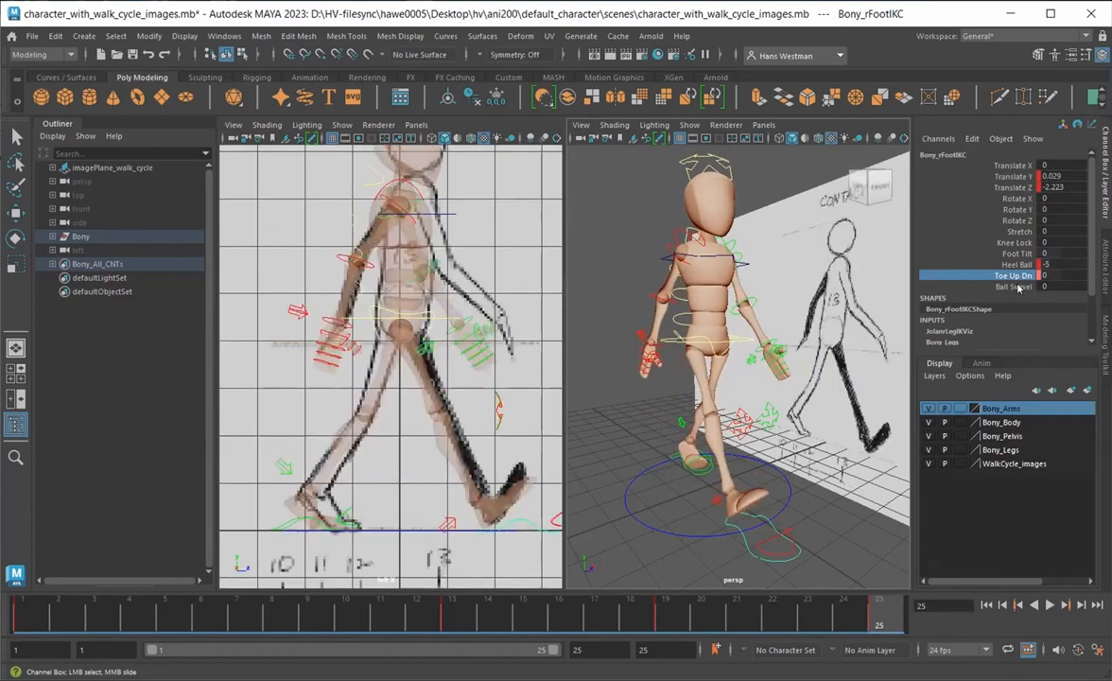
{"action": "right_click", "coordinate": [1019, 275]}
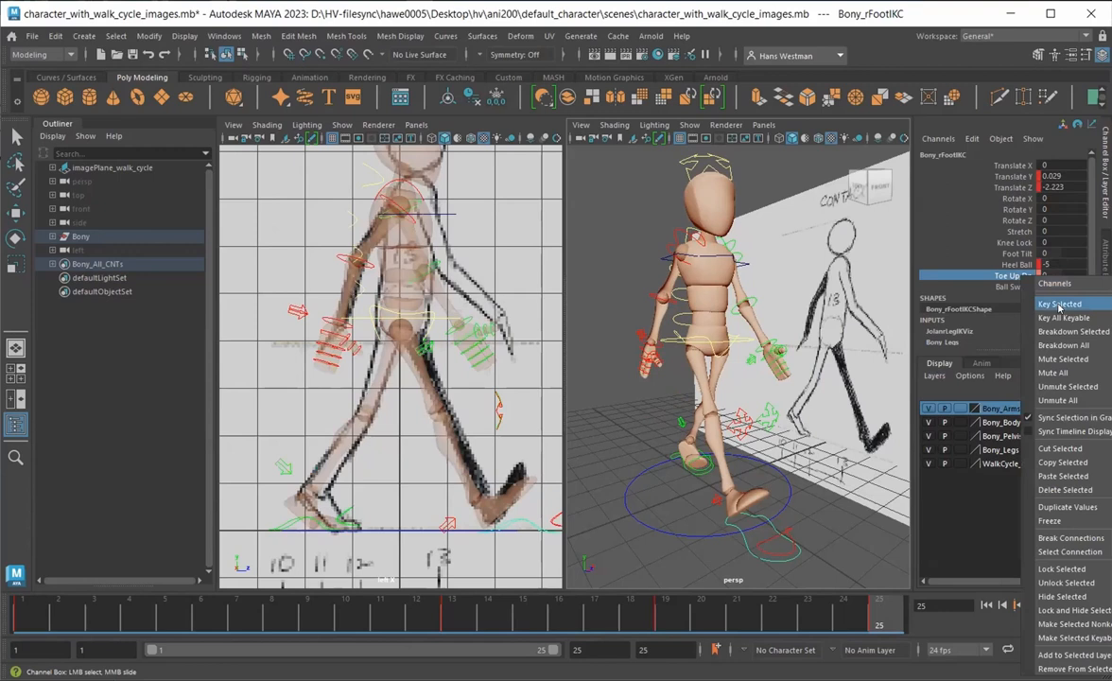
{"action": "left_click", "coordinate": [1059, 306]}
{"action": "key", "text": "alt+v"}
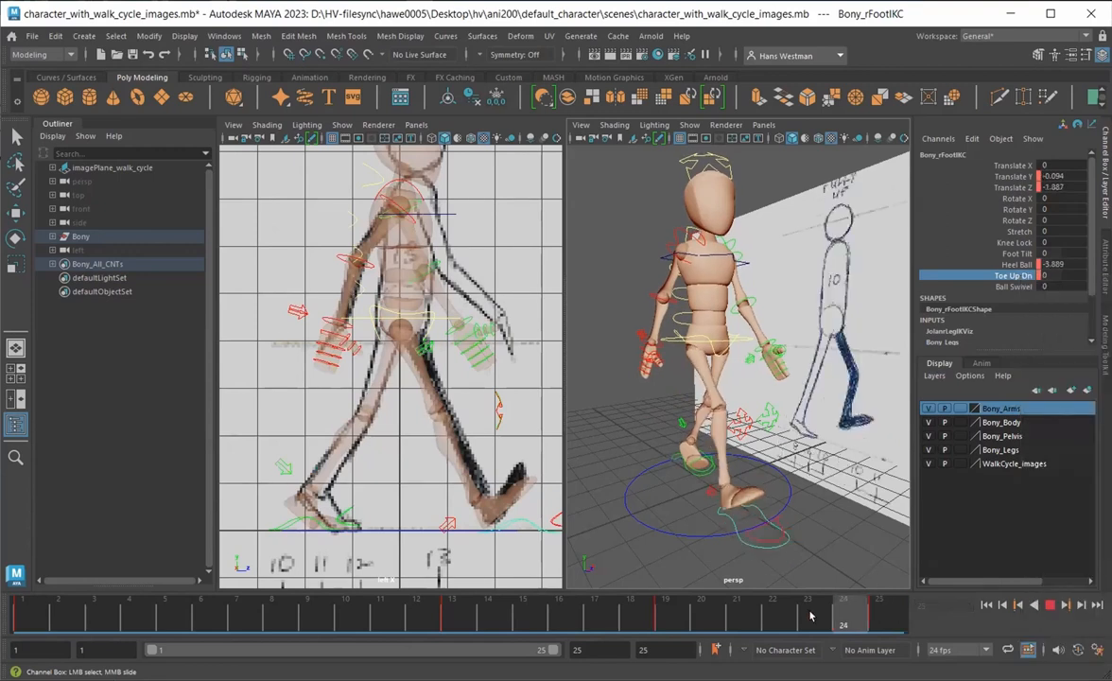
Try adjusting the right foot control's Toe Up Dn interactively at frame 19, resetting it to 0 and then lowering it to -10
{"action": "left_click", "coordinate": [676, 620]}
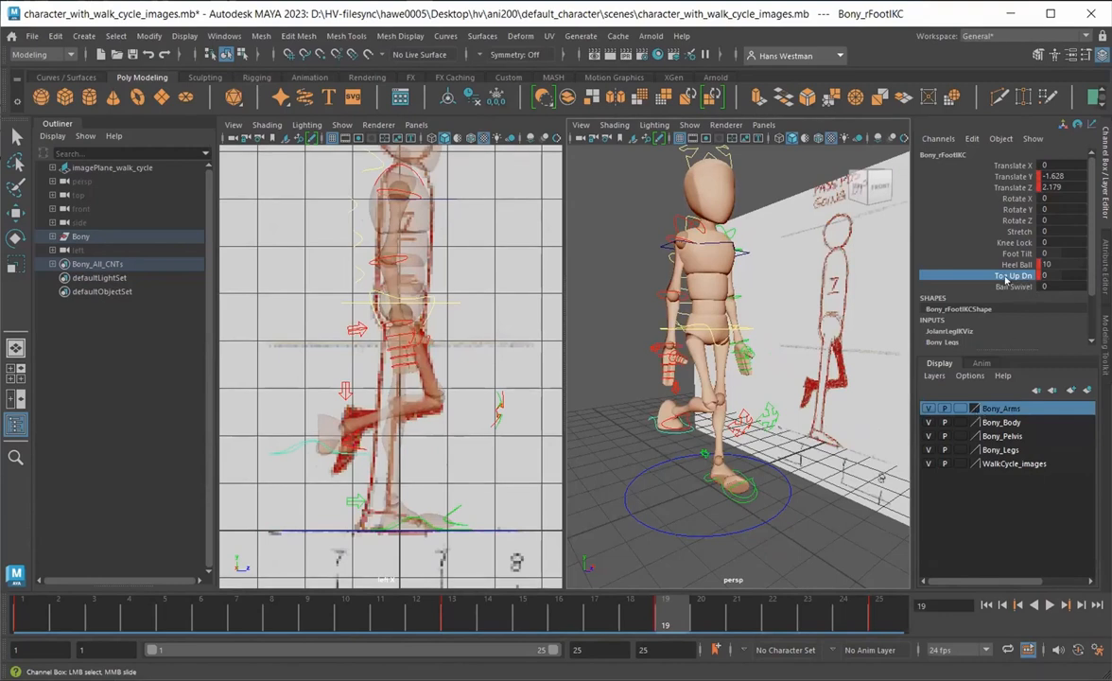
{"action": "middle_click_drag", "start_coordinate": [431, 490], "coordinate": [608, 397]}
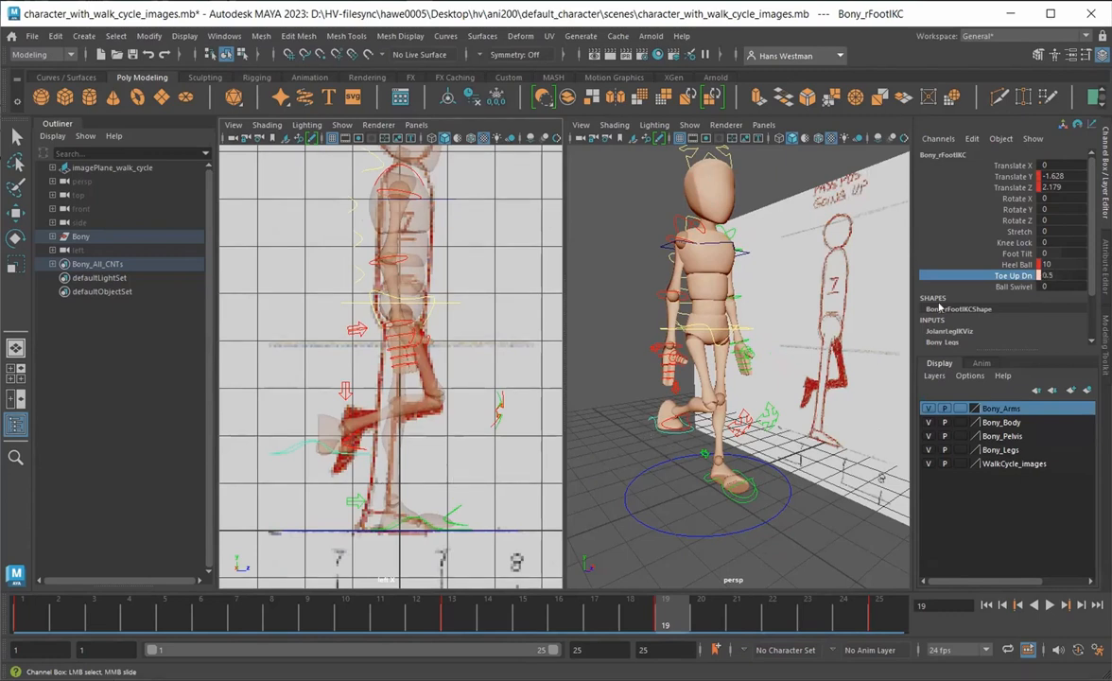
{"action": "left_click", "coordinate": [1058, 275]}
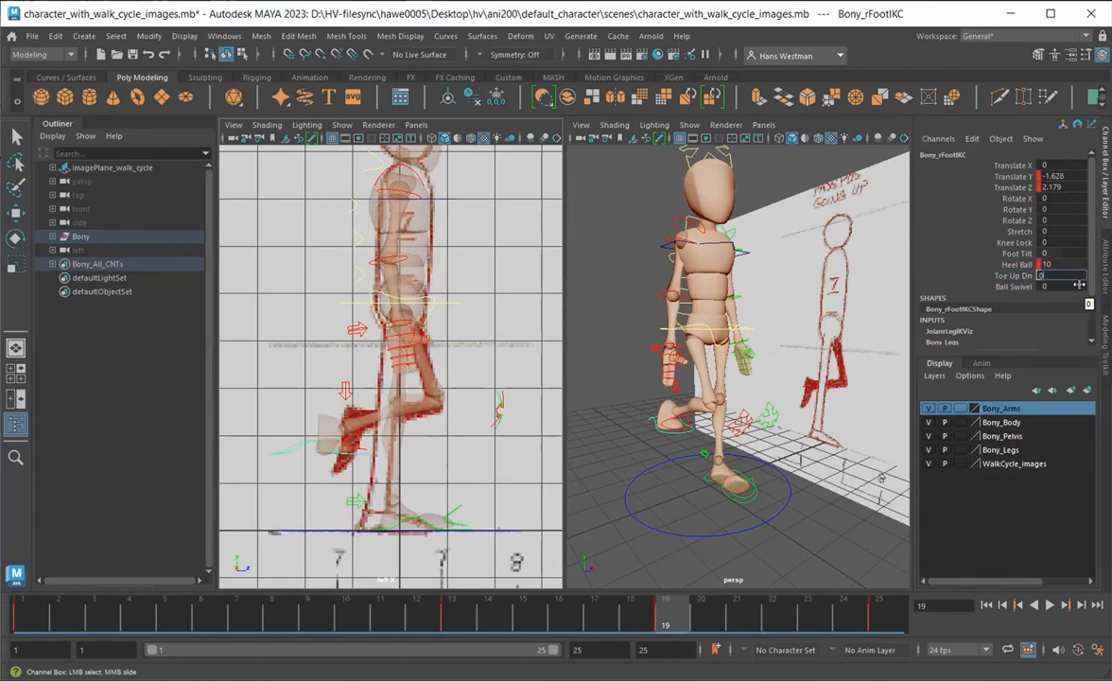
{"action": "key", "text": "Return"}
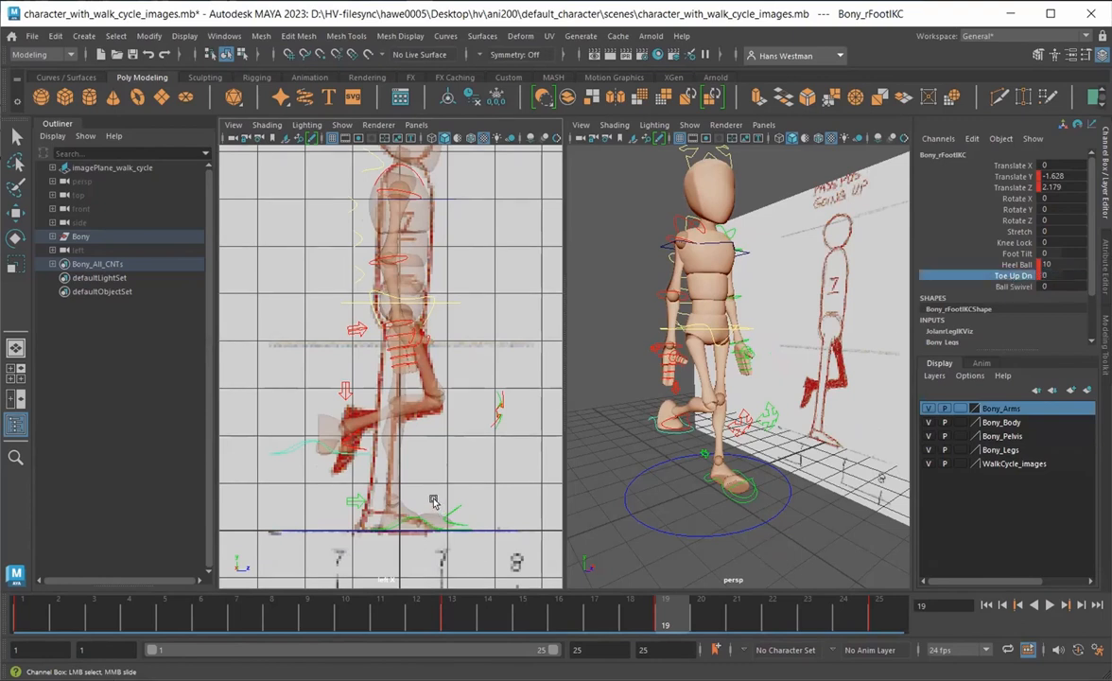
{"action": "middle_click_drag", "start_coordinate": [433, 501], "coordinate": [324, 505]}
{"action": "left_click", "coordinate": [596, 507]}
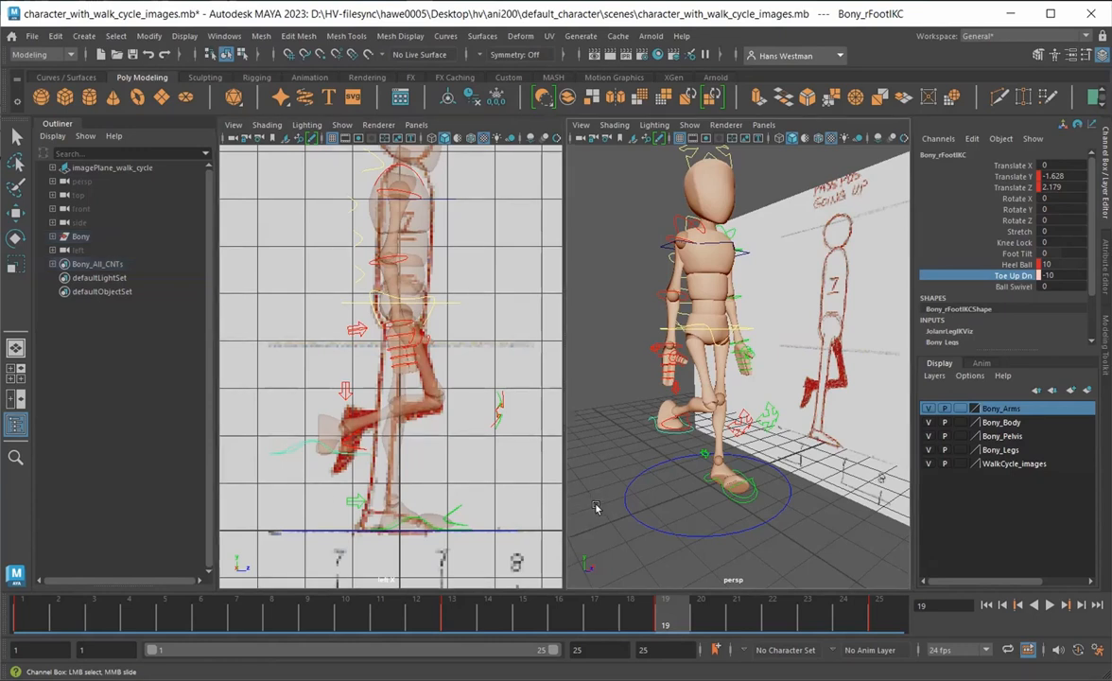
{"action": "left_click", "coordinate": [647, 419]}
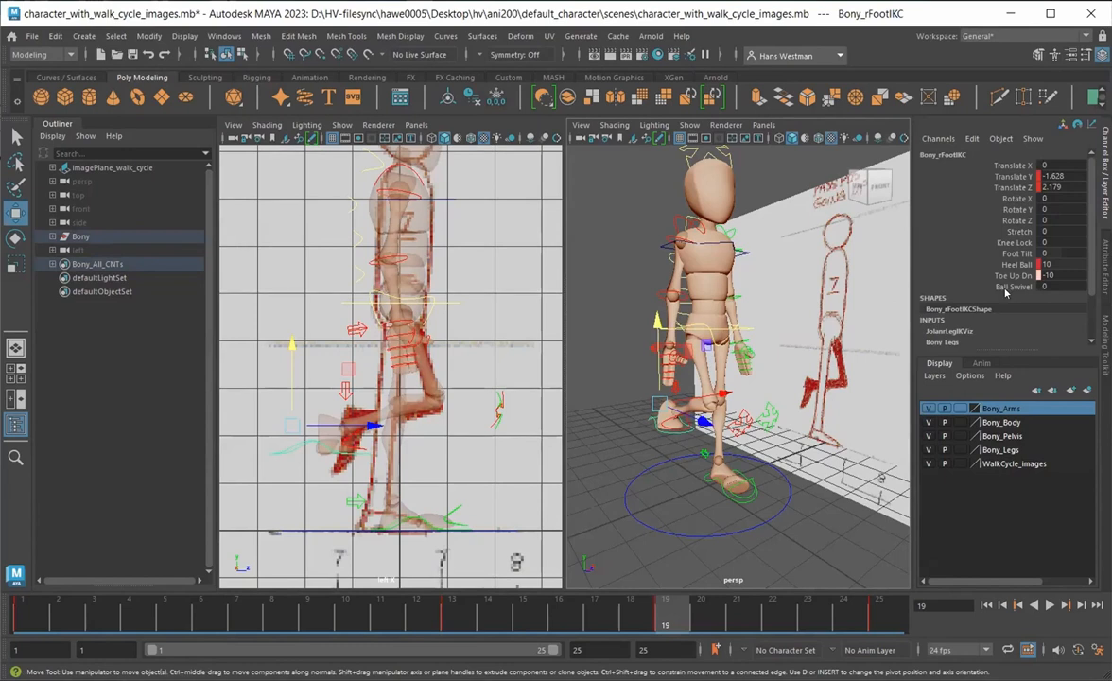
{"action": "left_click", "coordinate": [1010, 276]}
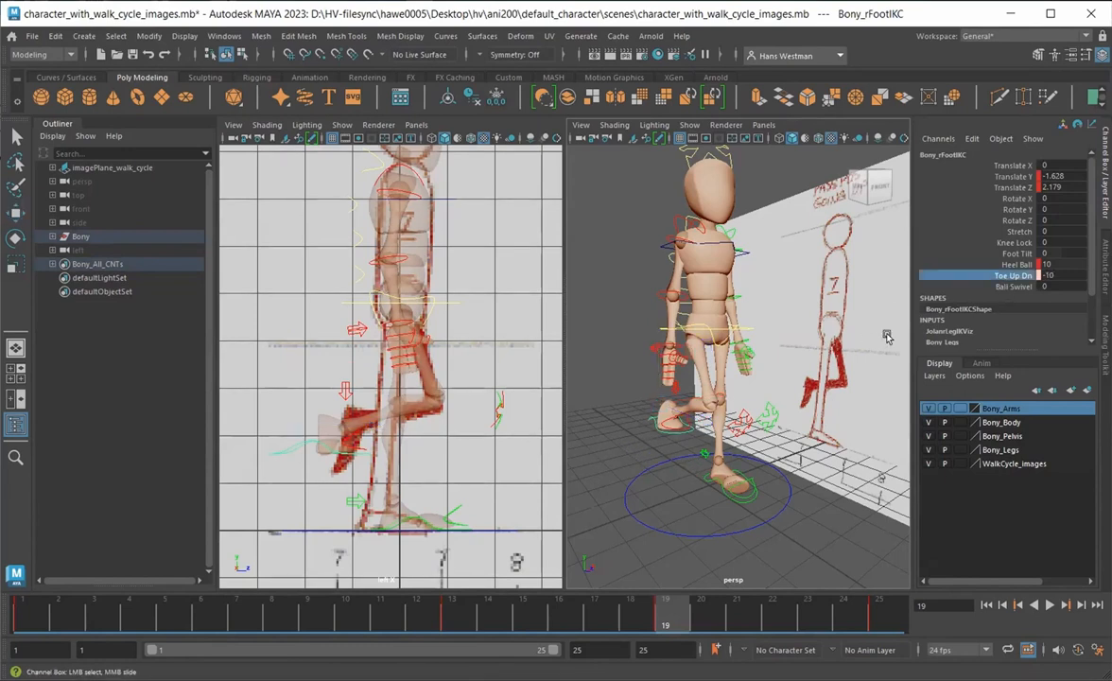
Try a keyed Toe Up Dn value of 10 on the right foot control at frame 19 and play back the walk
{"action": "double_click", "coordinate": [1054, 273]}
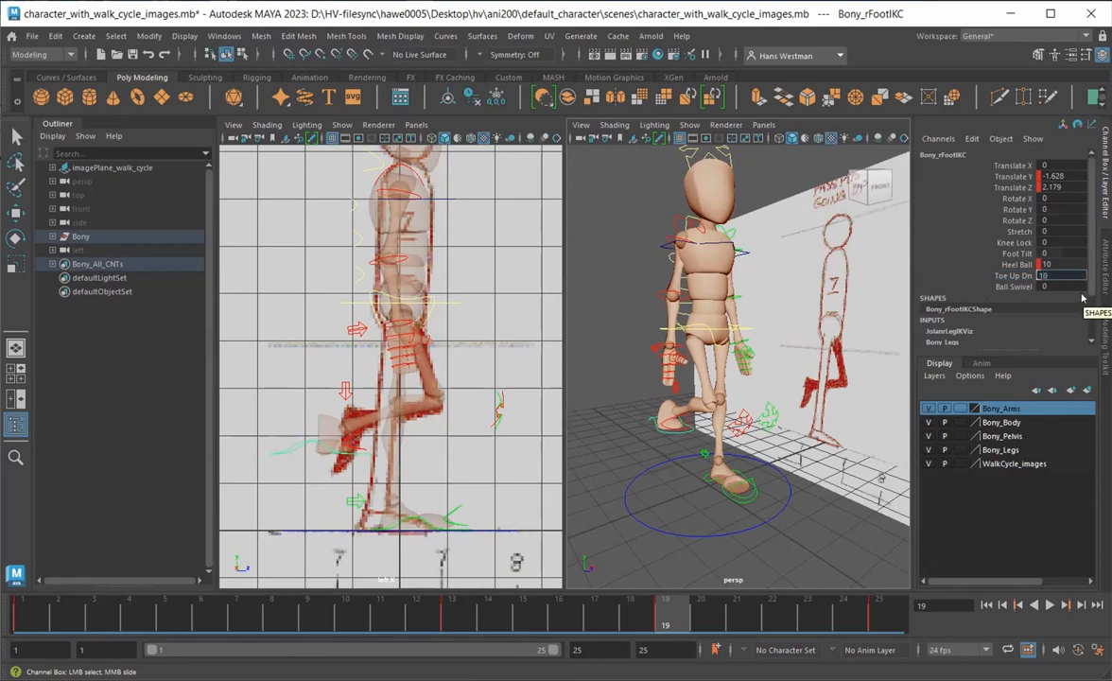
{"action": "key", "text": "Return"}
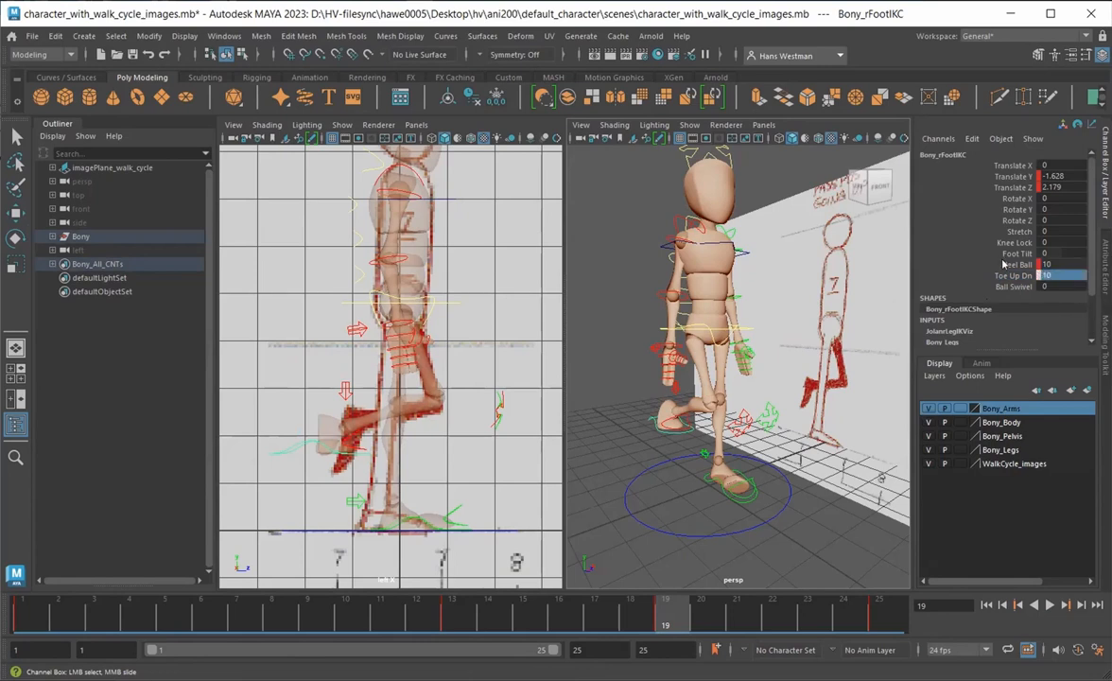
{"action": "right_click", "coordinate": [1015, 276]}
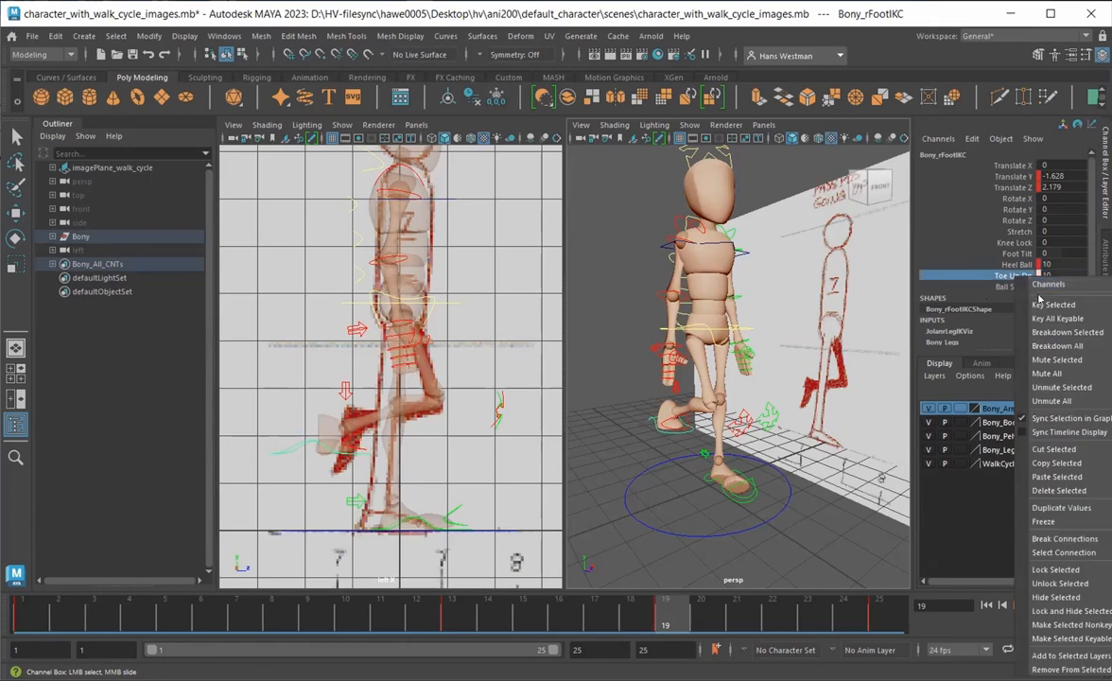
{"action": "left_click", "coordinate": [1040, 305]}
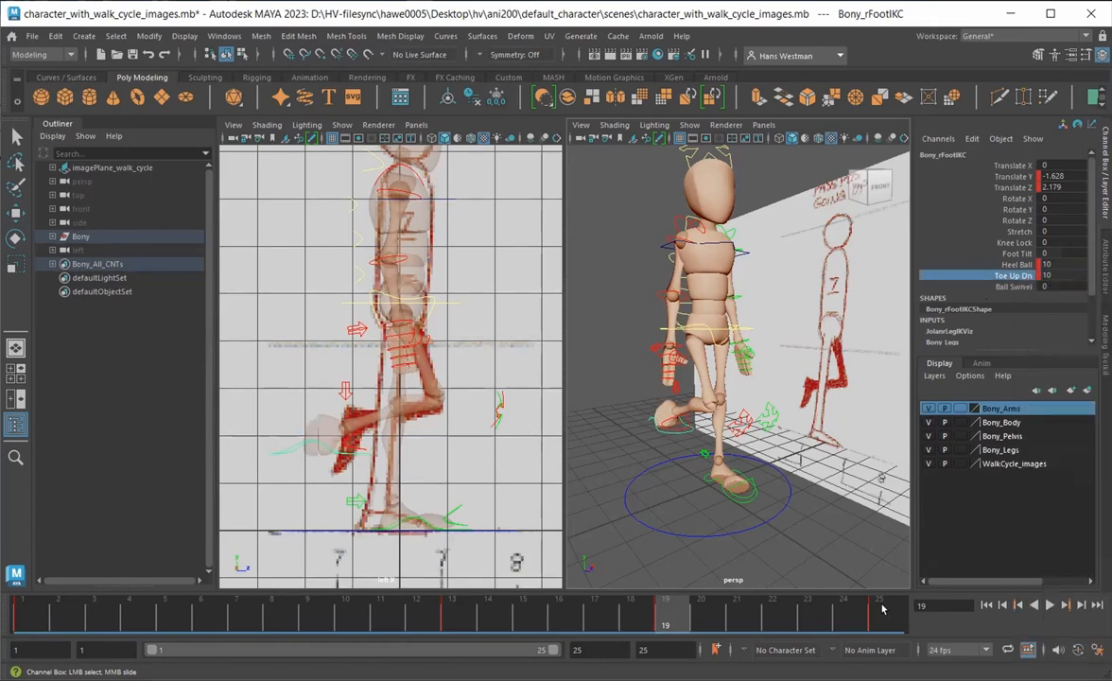
{"action": "left_click", "coordinate": [1049, 606]}
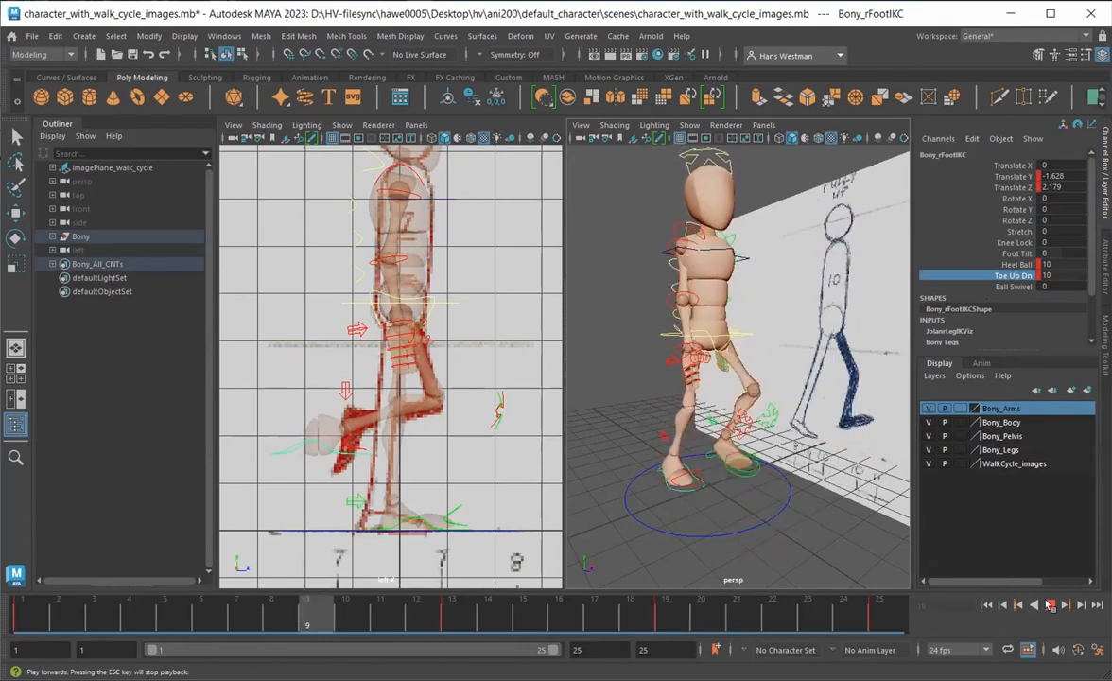
{"action": "left_click", "coordinate": [668, 618]}
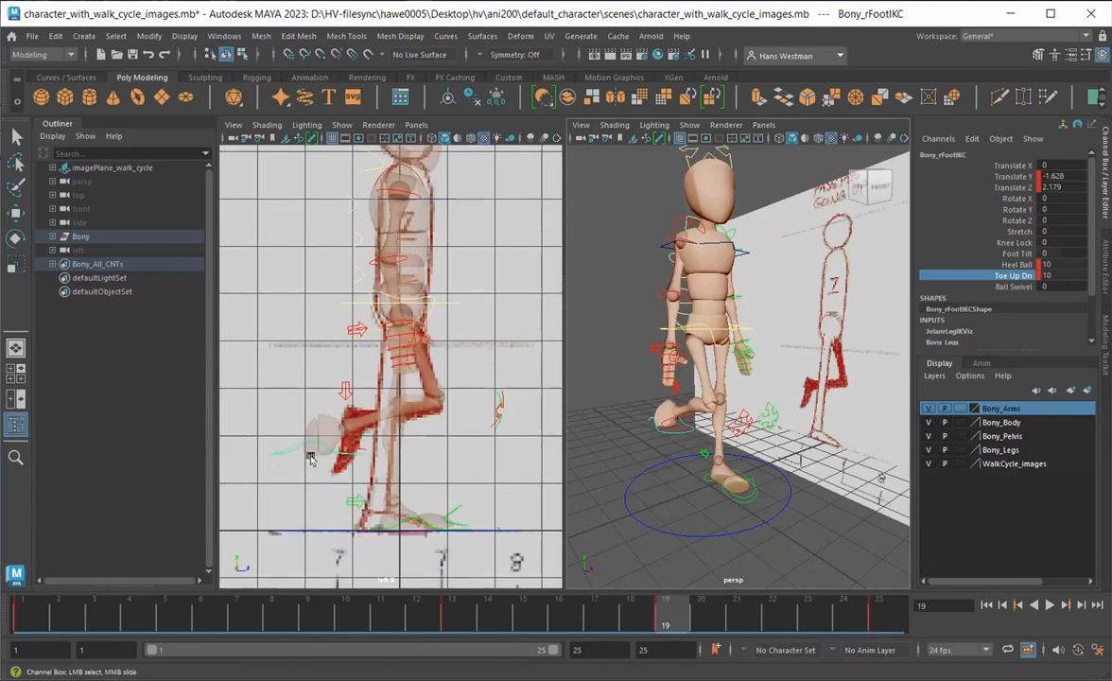
Set the right foot control's Toe Up Dn to -10 at frame 19, key it, and review the motion
{"action": "left_click", "coordinate": [1049, 274]}
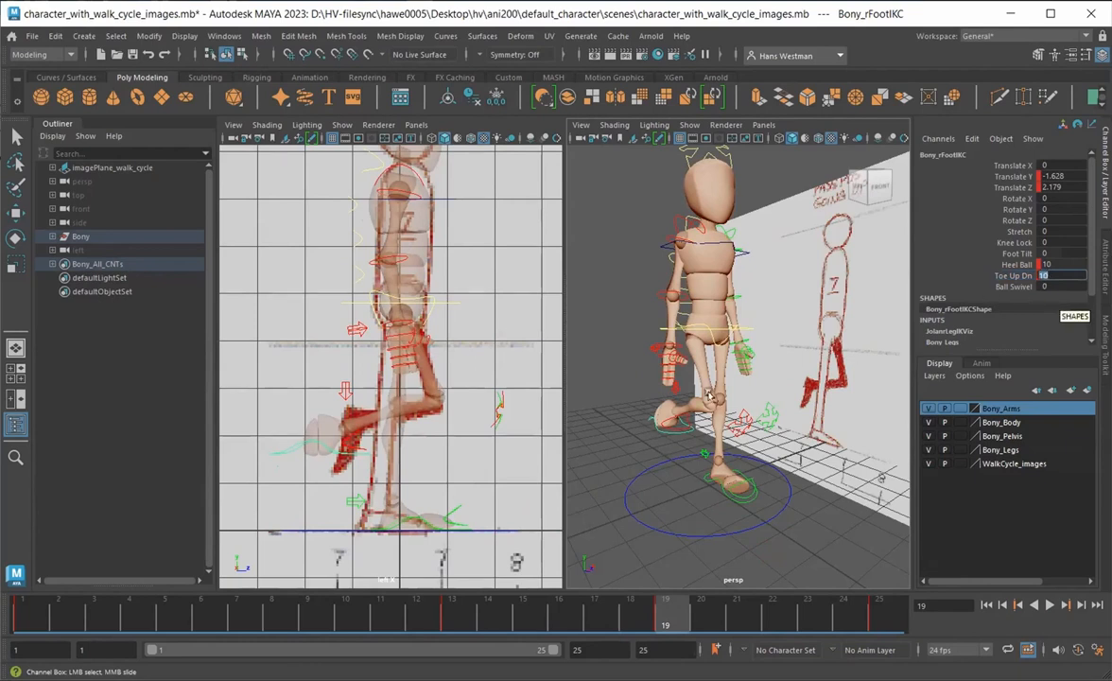
{"action": "middle_click_drag", "start_coordinate": [324, 511], "coordinate": [135, 533]}
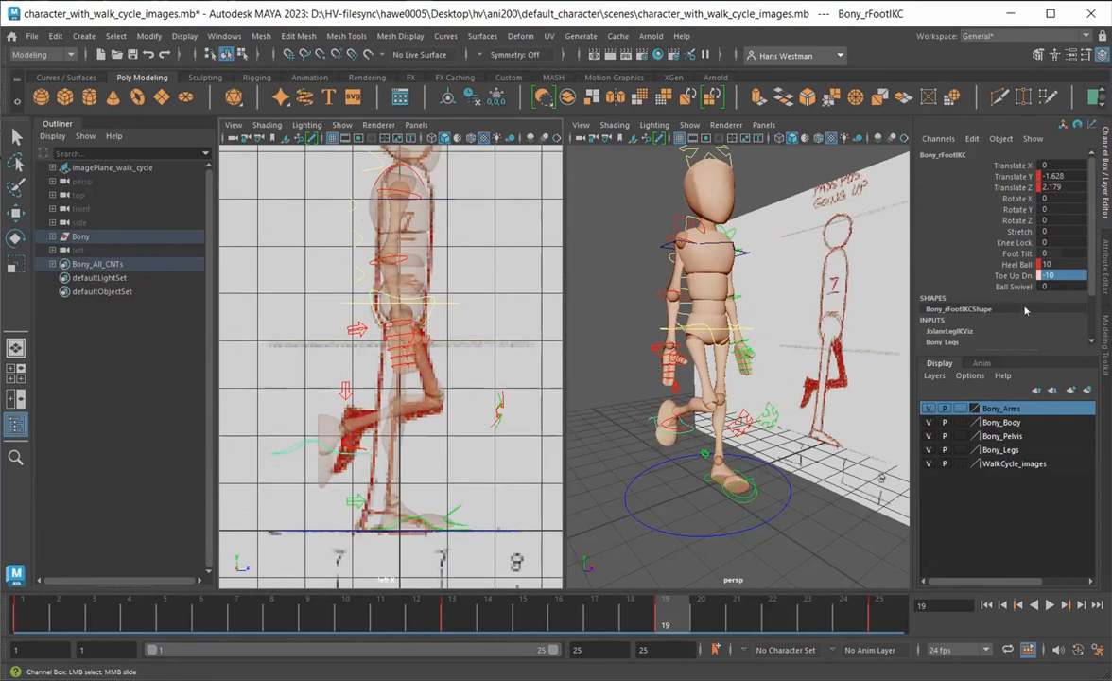
{"action": "left_click", "coordinate": [1023, 275]}
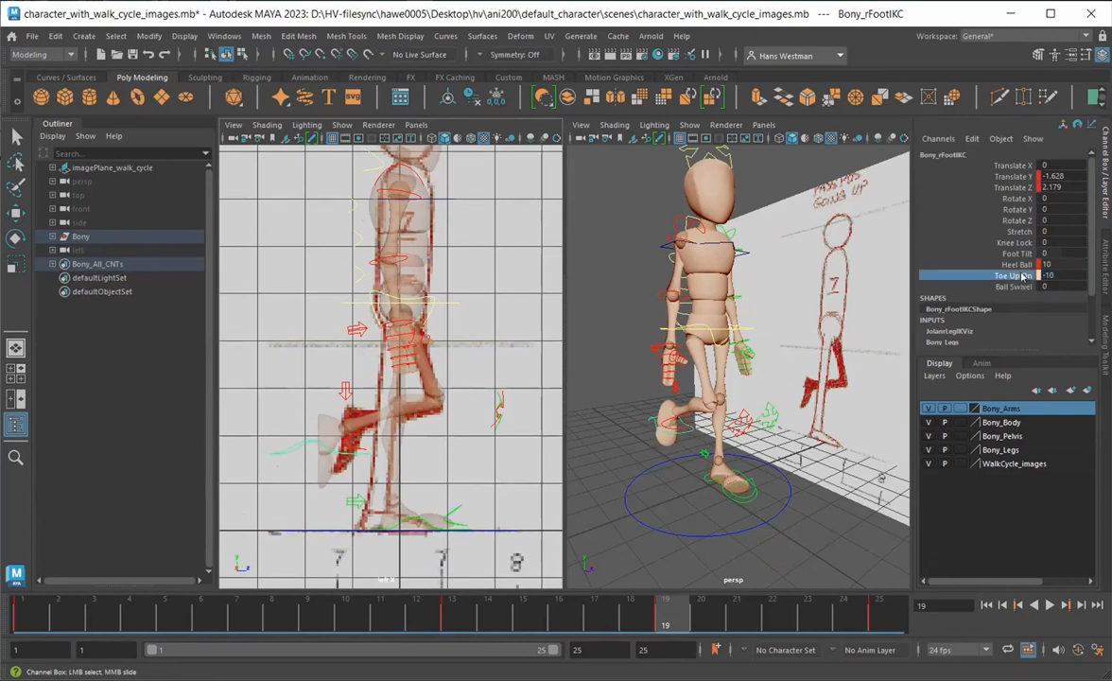
{"action": "right_click", "coordinate": [1023, 275]}
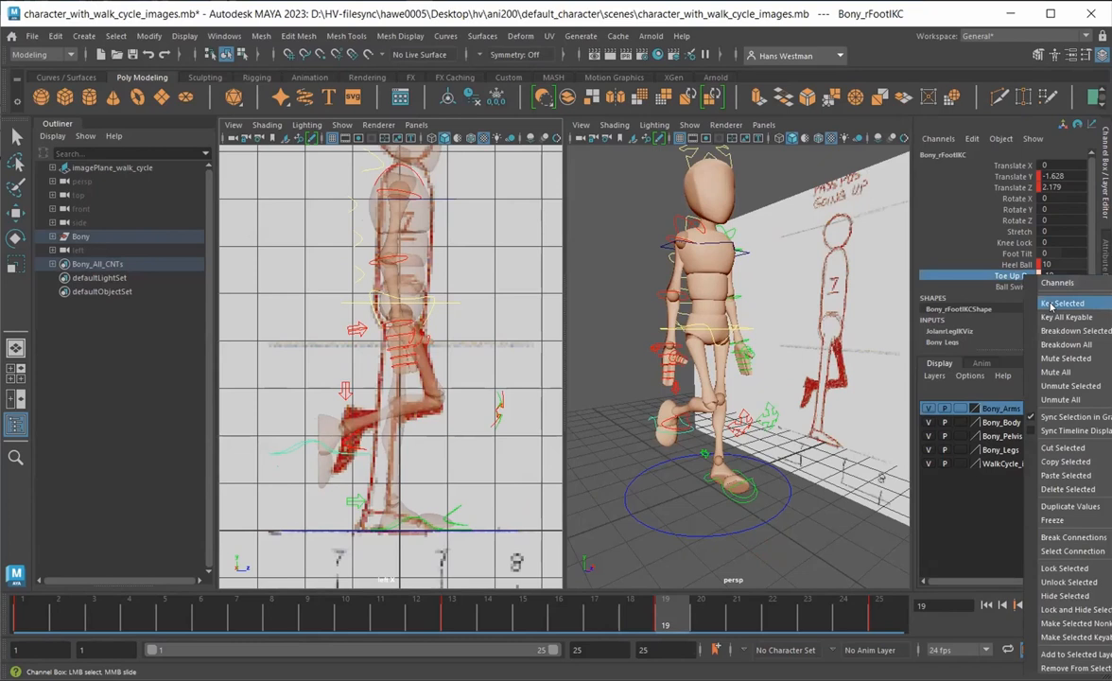
{"action": "left_click", "coordinate": [1051, 303]}
{"action": "key", "text": "alt+v"}
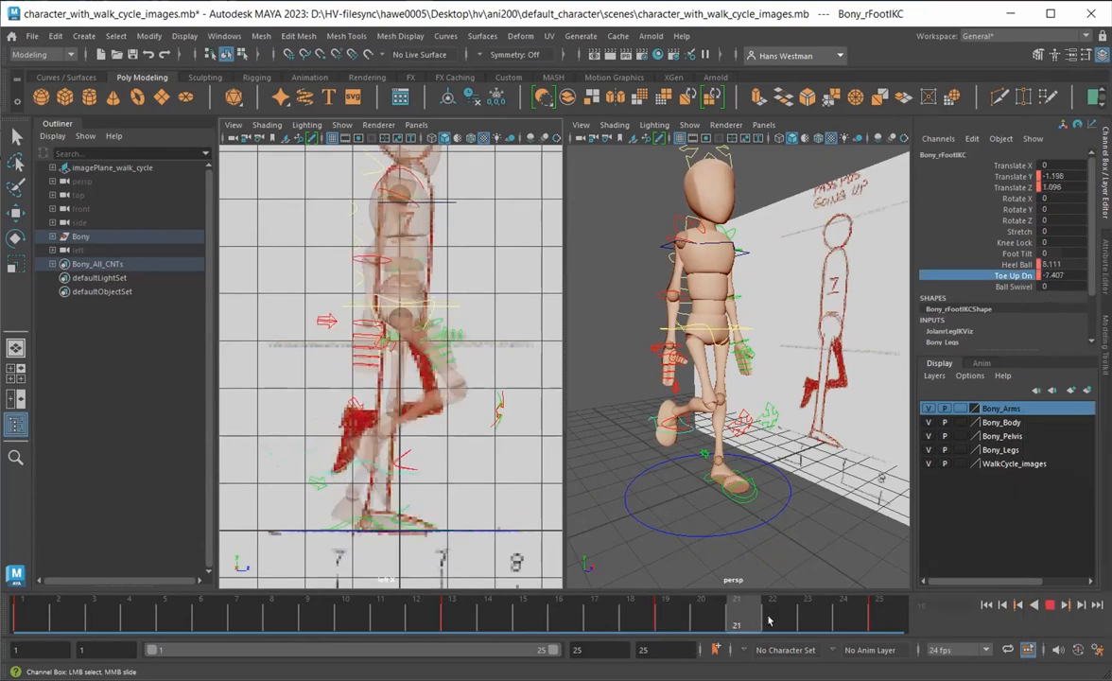
{"action": "left_click_drag", "start_coordinate": [660, 625], "coordinate": [427, 643]}
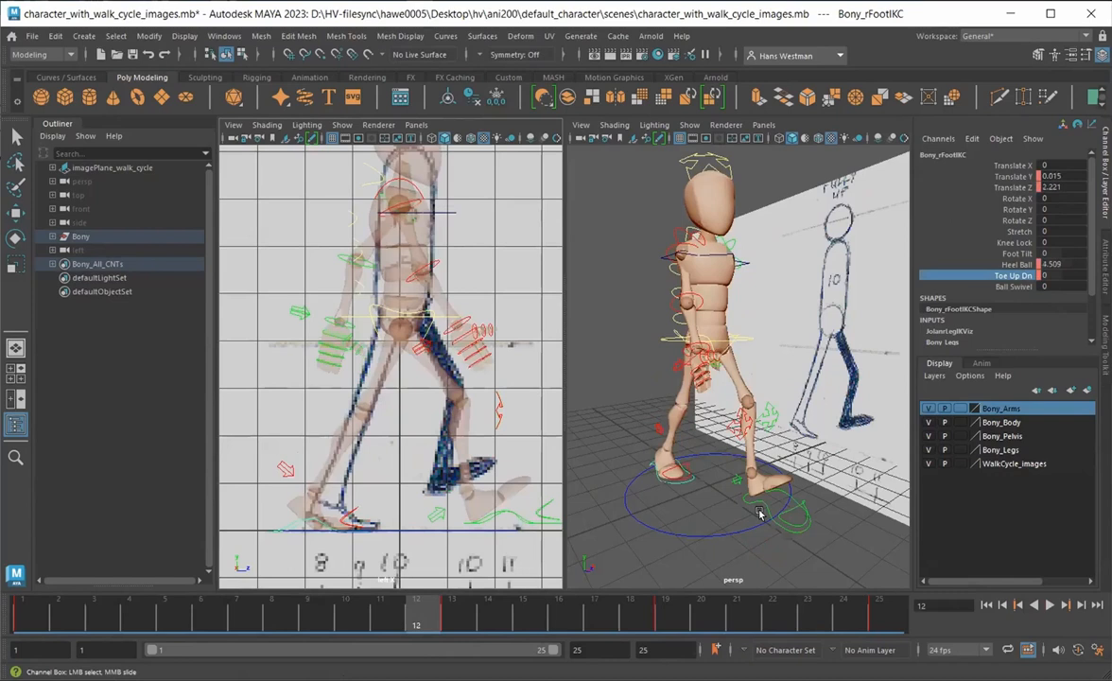
Key the left foot control's Toe Up Dn channel at 0 on frames 1 and 7
{"action": "left_click", "coordinate": [764, 504]}
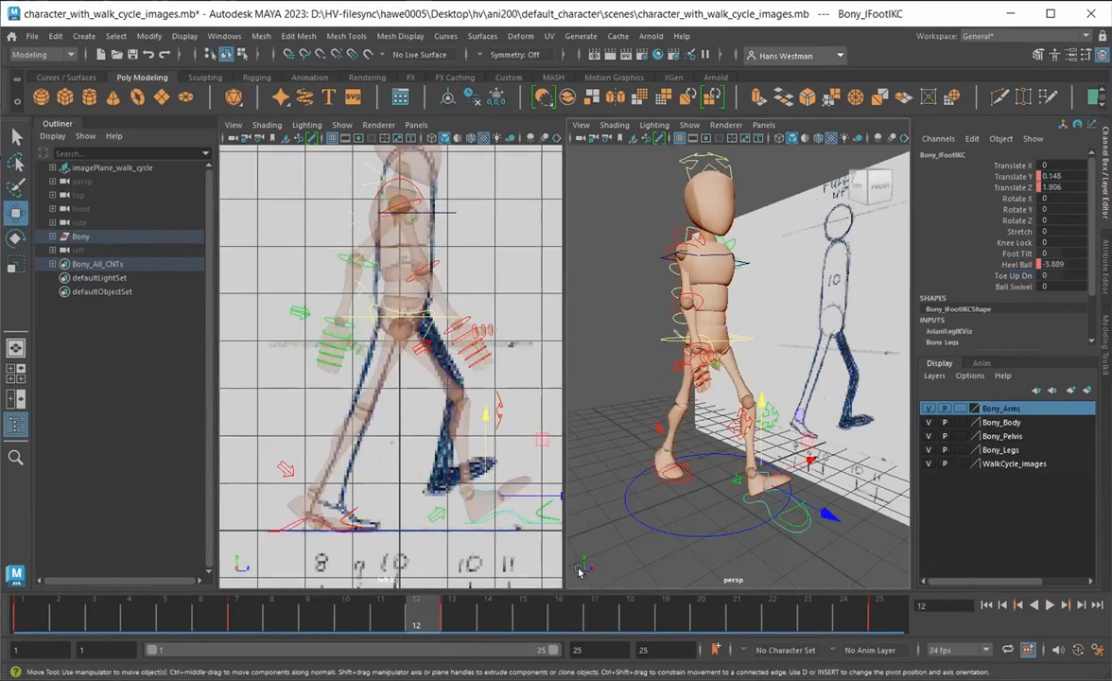
{"action": "left_click_drag", "start_coordinate": [432, 613], "coordinate": [16, 611]}
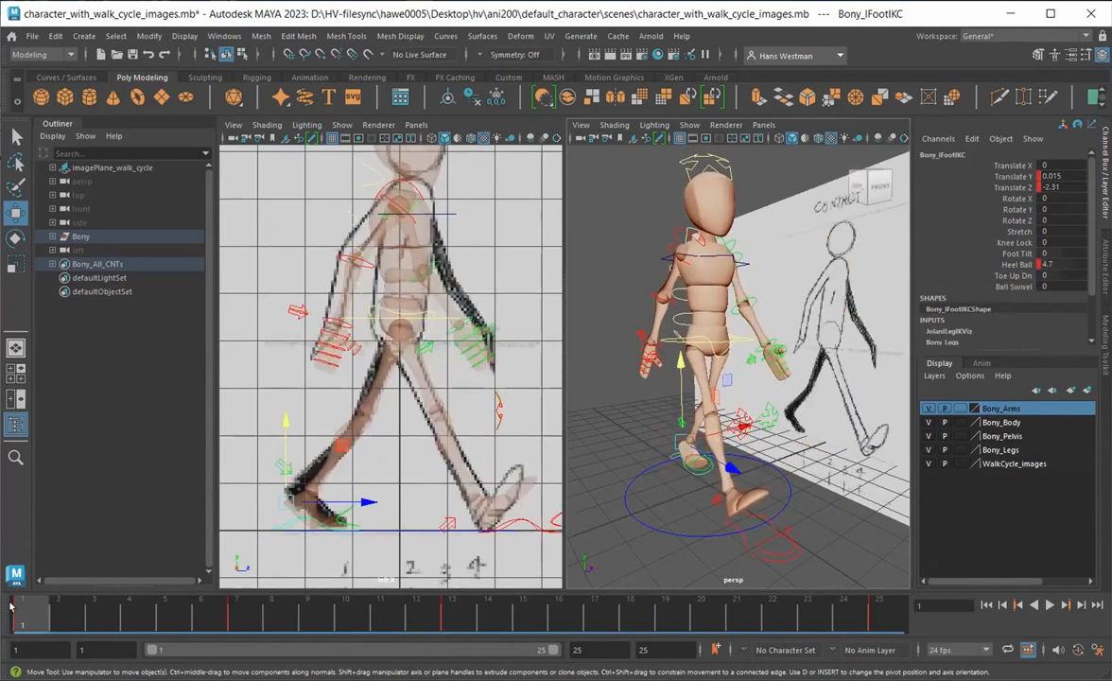
{"action": "left_click", "coordinate": [1015, 275]}
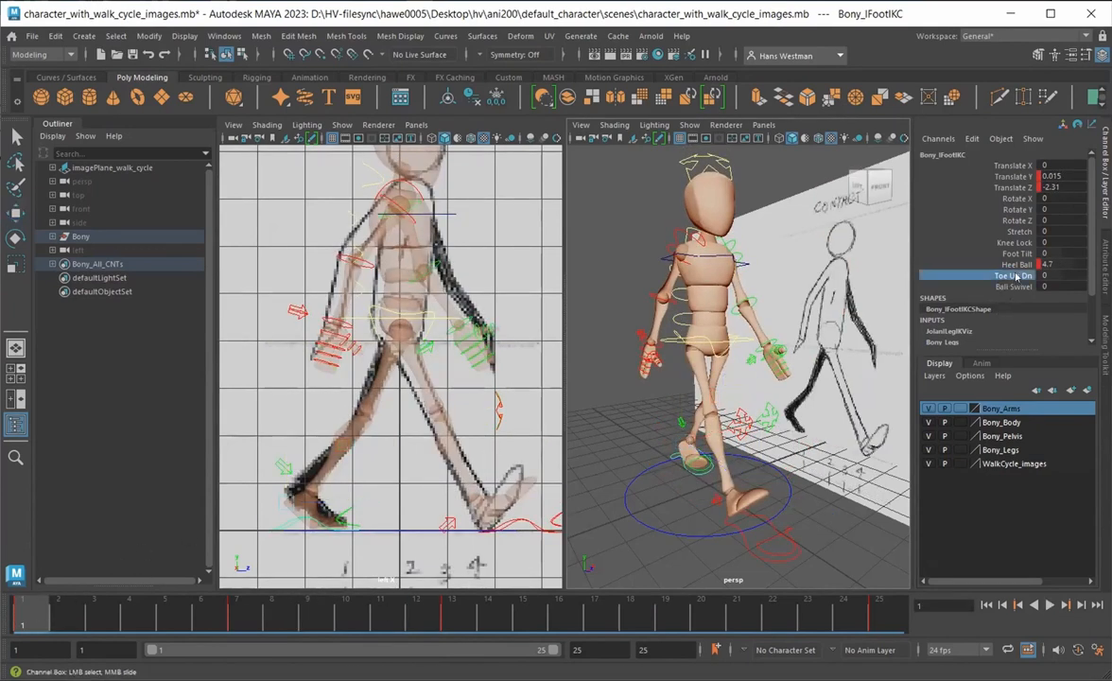
{"action": "right_click", "coordinate": [1027, 277]}
{"action": "left_click", "coordinate": [1039, 303]}
{"action": "key", "text": "period"}
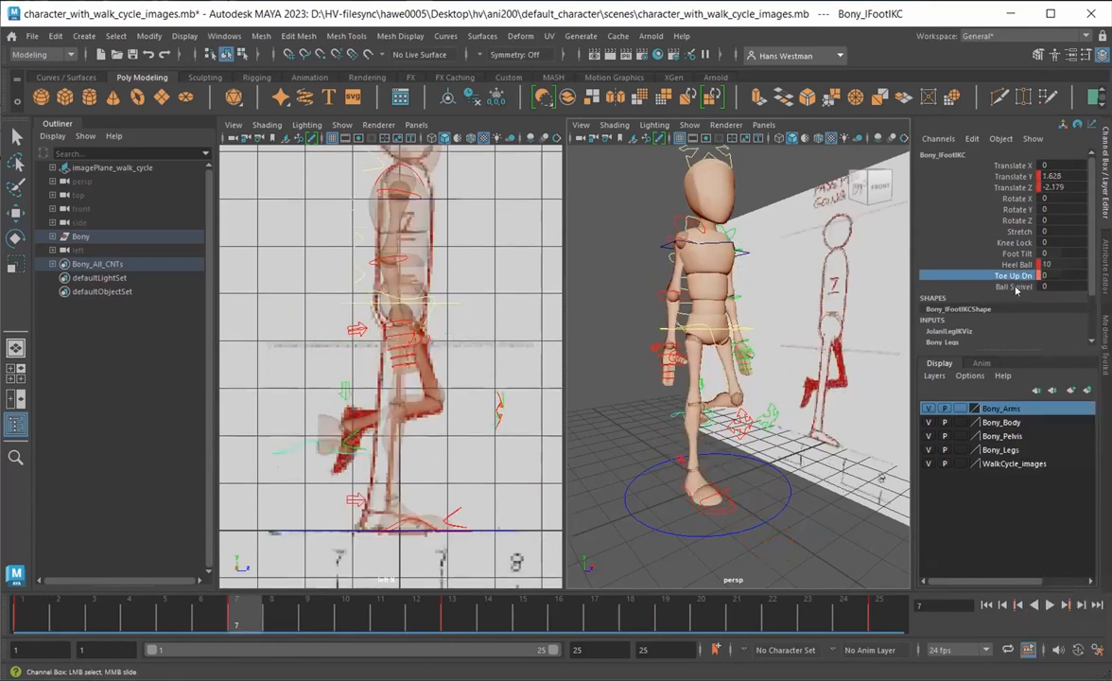
{"action": "right_click", "coordinate": [1015, 275]}
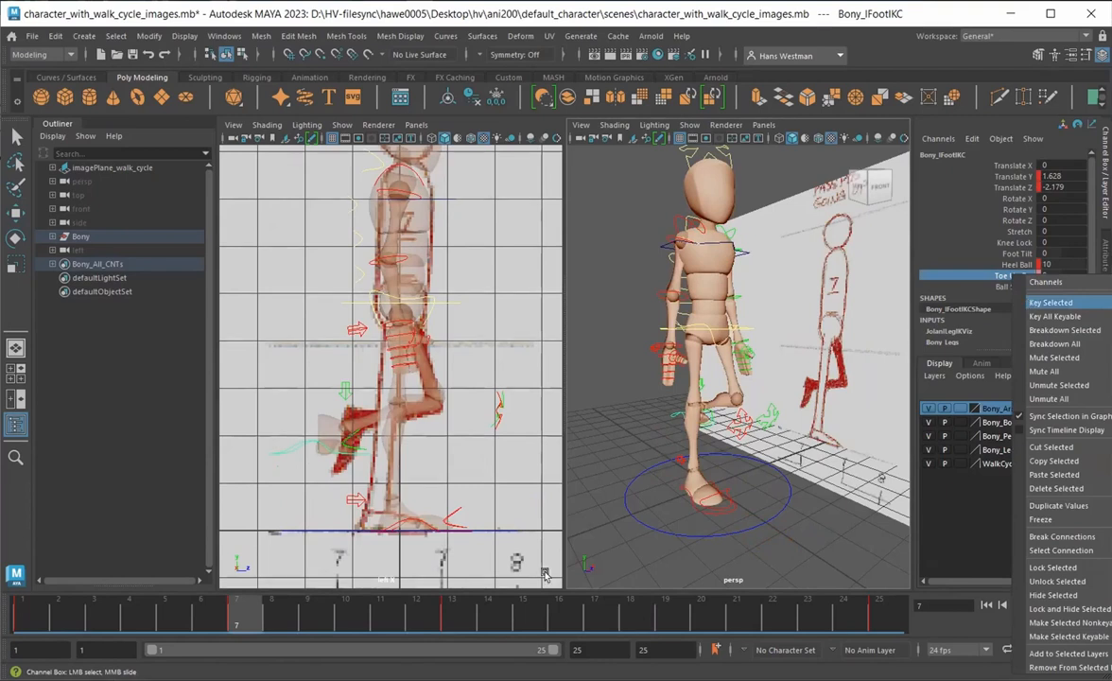
{"action": "left_click", "coordinate": [948, 283]}
Key the left foot control's Toe Up Dn channel at 0 on frames 13 and 25
{"action": "left_click", "coordinate": [449, 620]}
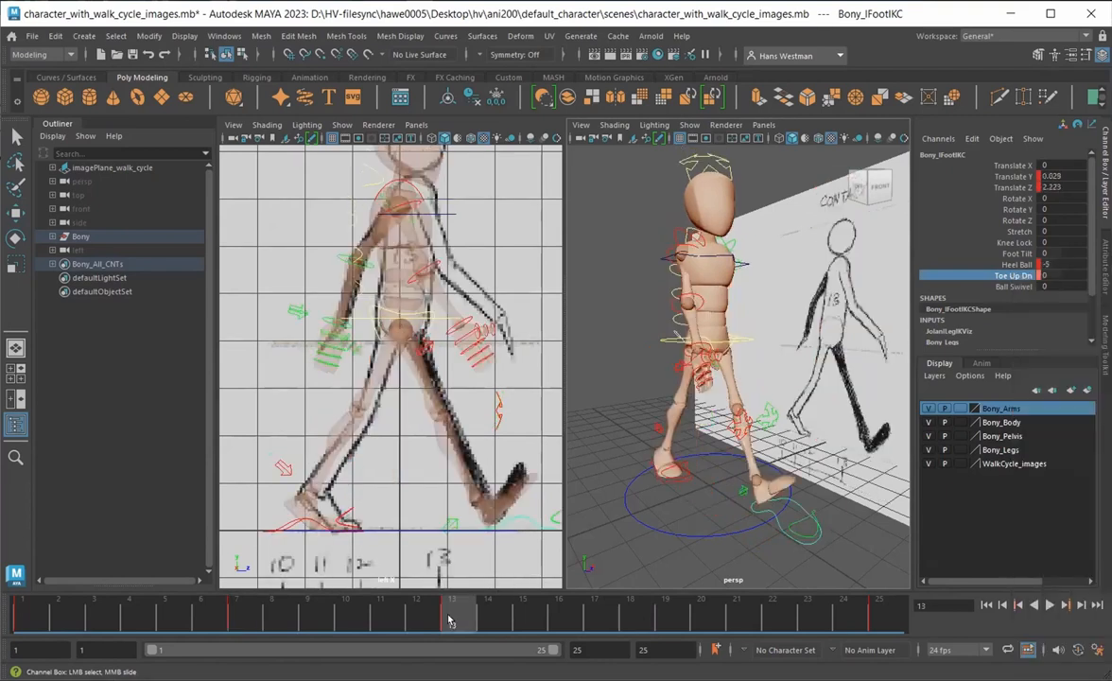
{"action": "right_click", "coordinate": [1004, 274]}
{"action": "left_click", "coordinate": [947, 284]}
{"action": "left_click", "coordinate": [879, 616]}
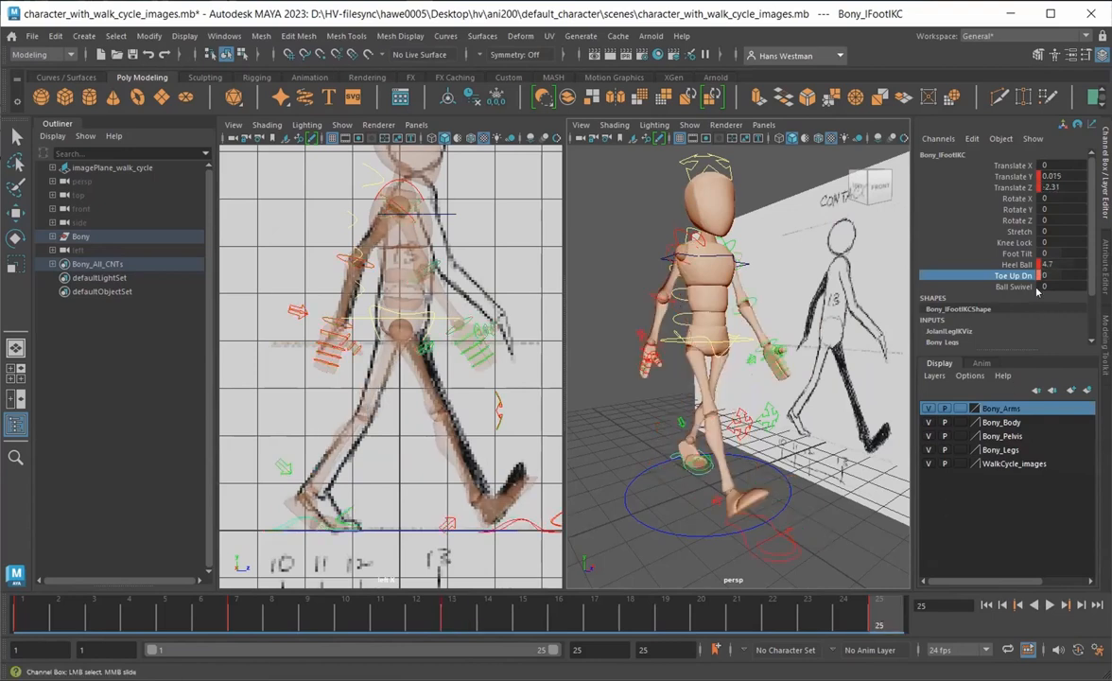
{"action": "right_click", "coordinate": [1026, 275]}
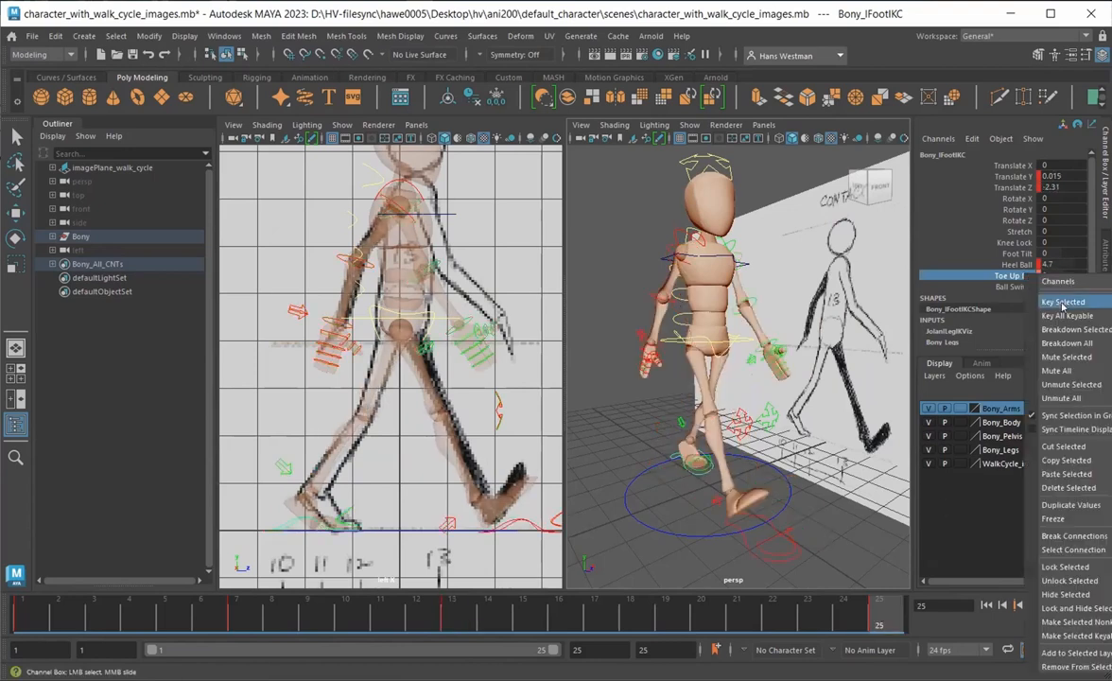
{"action": "left_click", "coordinate": [1063, 303]}
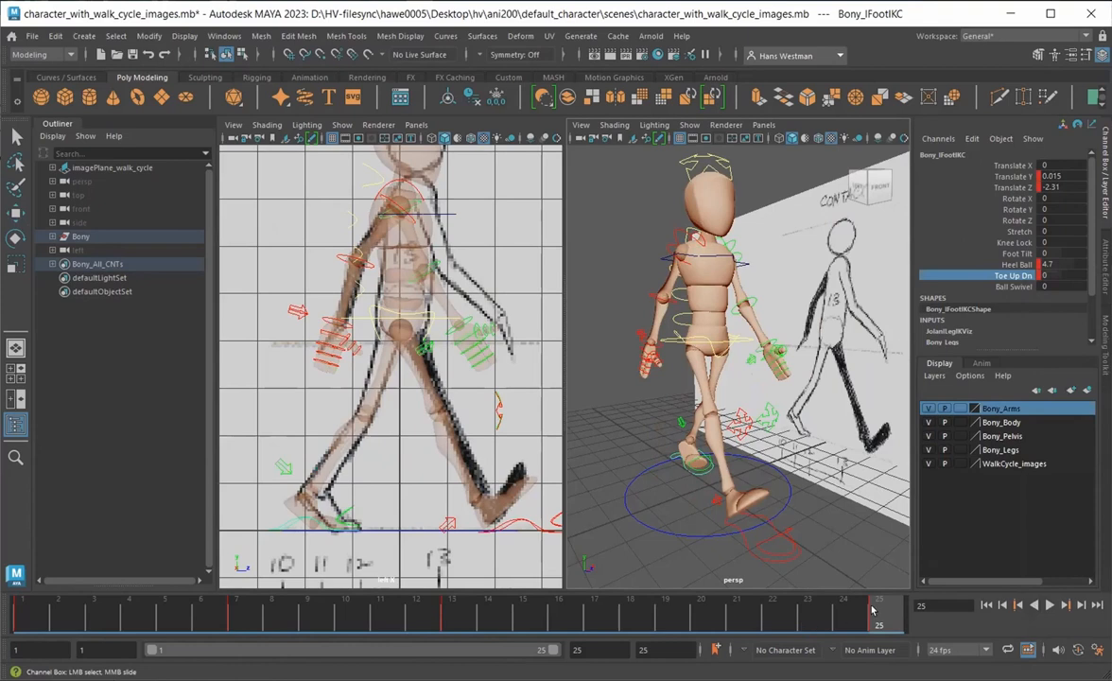
Set the left foot control's Toe Up Dn to -10 at frame 7 and key that channel
{"action": "left_click", "coordinate": [230, 615]}
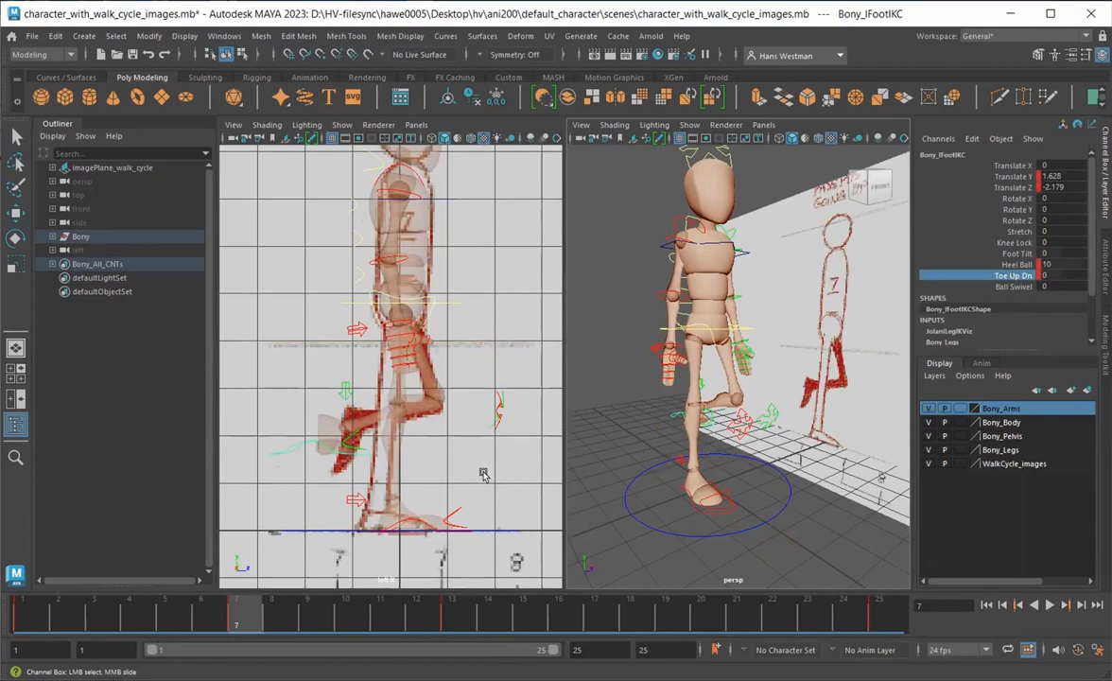
{"action": "middle_click_drag", "start_coordinate": [445, 440], "coordinate": [335, 483]}
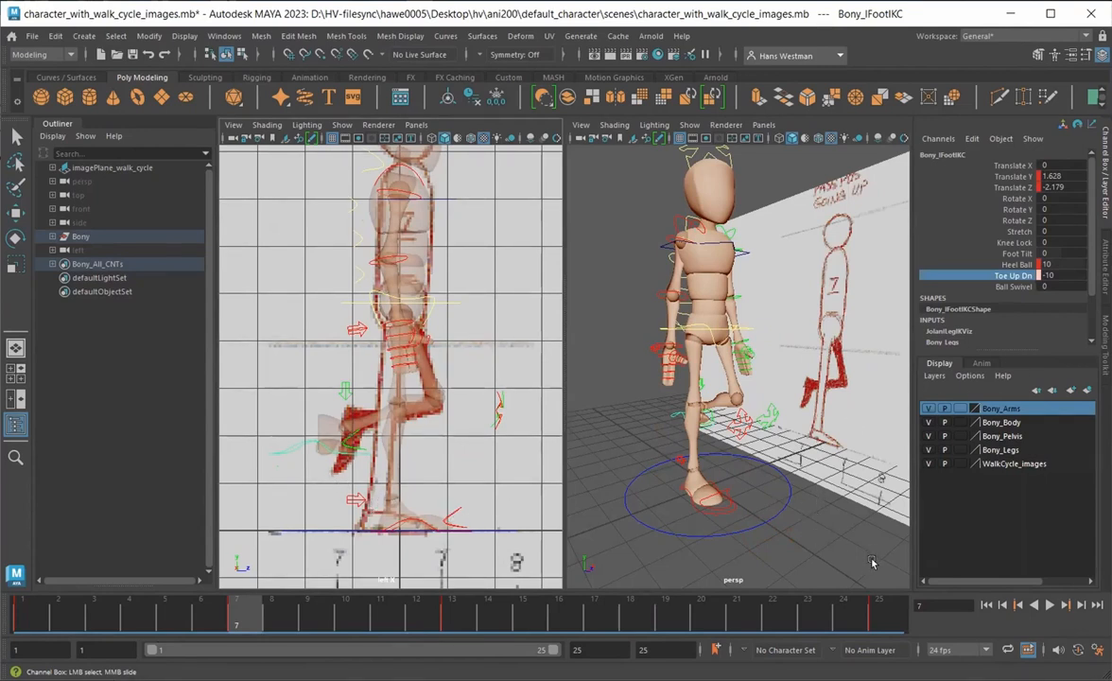
{"action": "right_click", "coordinate": [1023, 276]}
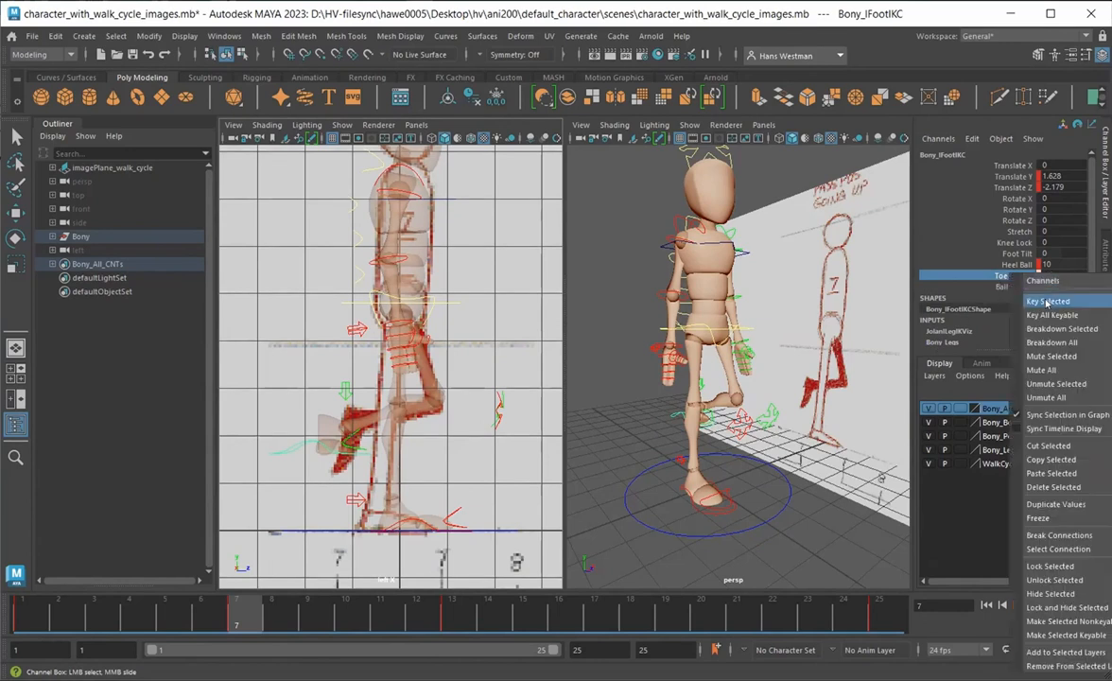
{"action": "left_click", "coordinate": [1047, 301]}
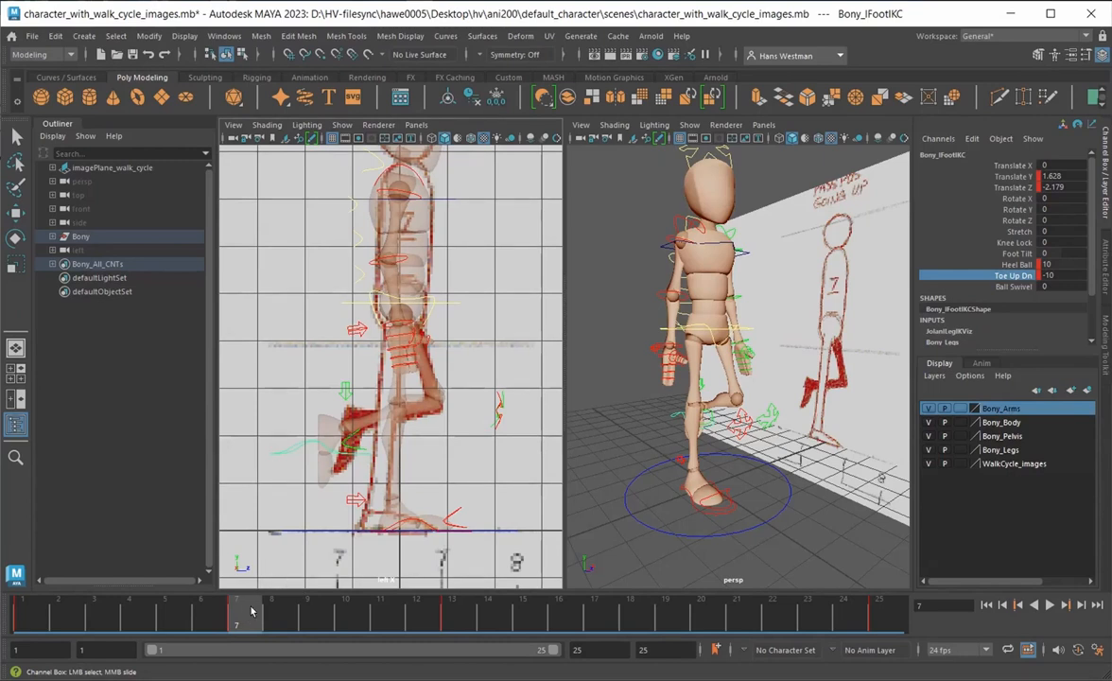
At frame 4, set the left foot control's Heel Ball to 9.05 and Toe Up Dn to -8.4, and key both channels
{"action": "left_click_drag", "start_coordinate": [248, 612], "coordinate": [470, 621]}
{"action": "left_click_drag", "start_coordinate": [530, 627], "coordinate": [135, 634]}
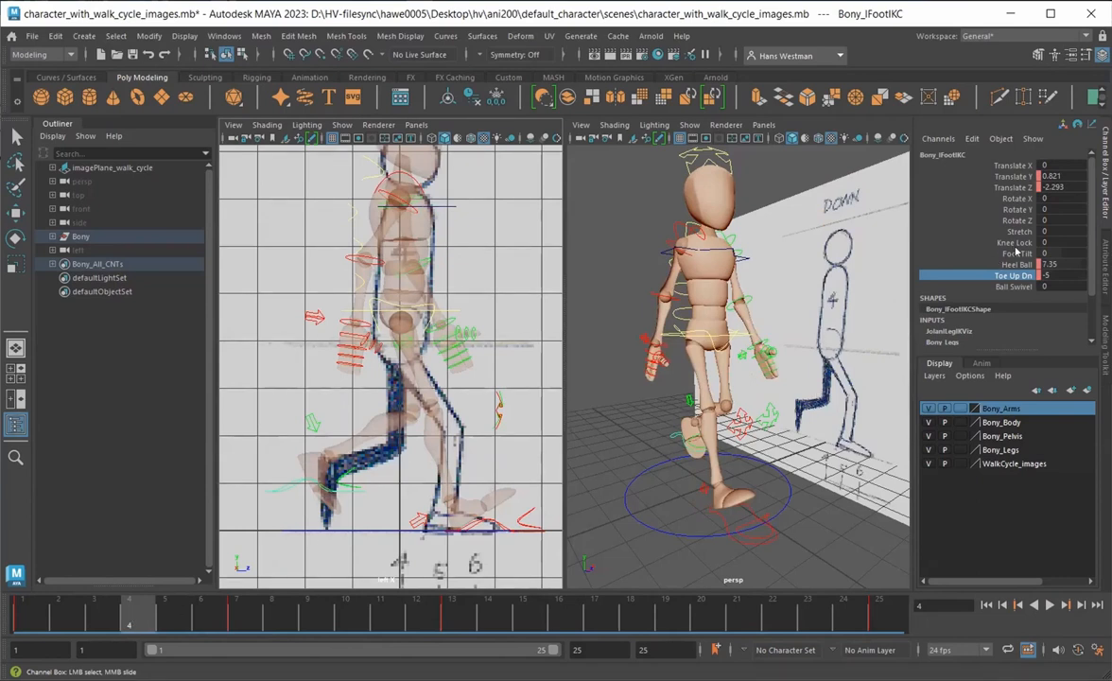
{"action": "left_click", "coordinate": [1012, 266]}
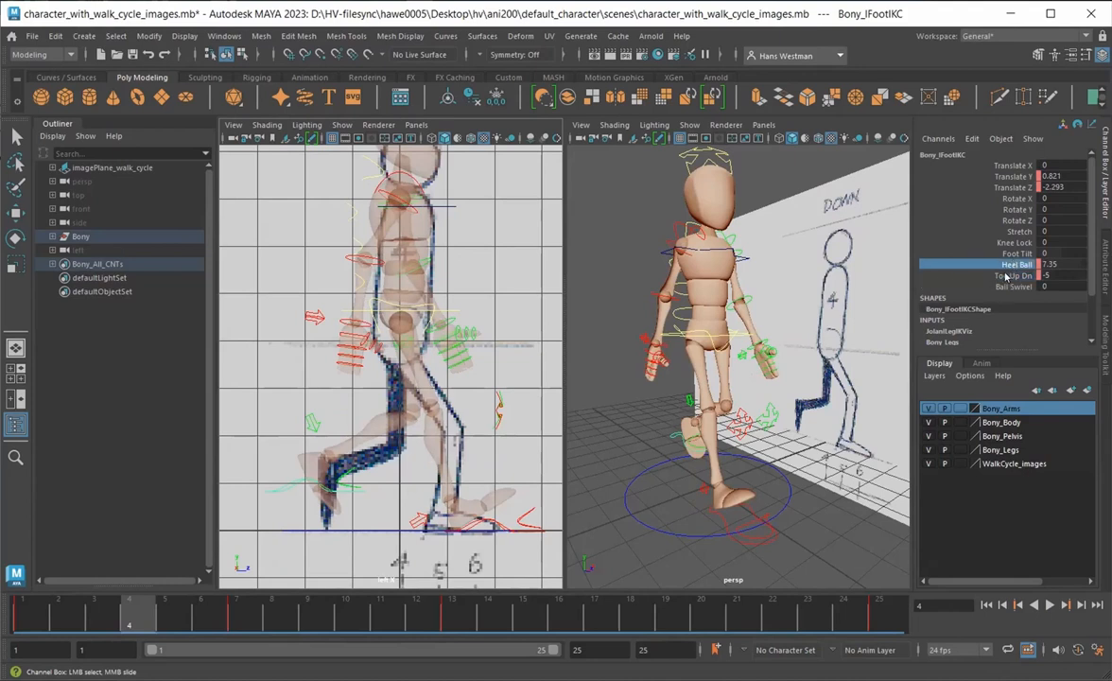
{"action": "middle_click_drag", "start_coordinate": [308, 522], "coordinate": [318, 519]}
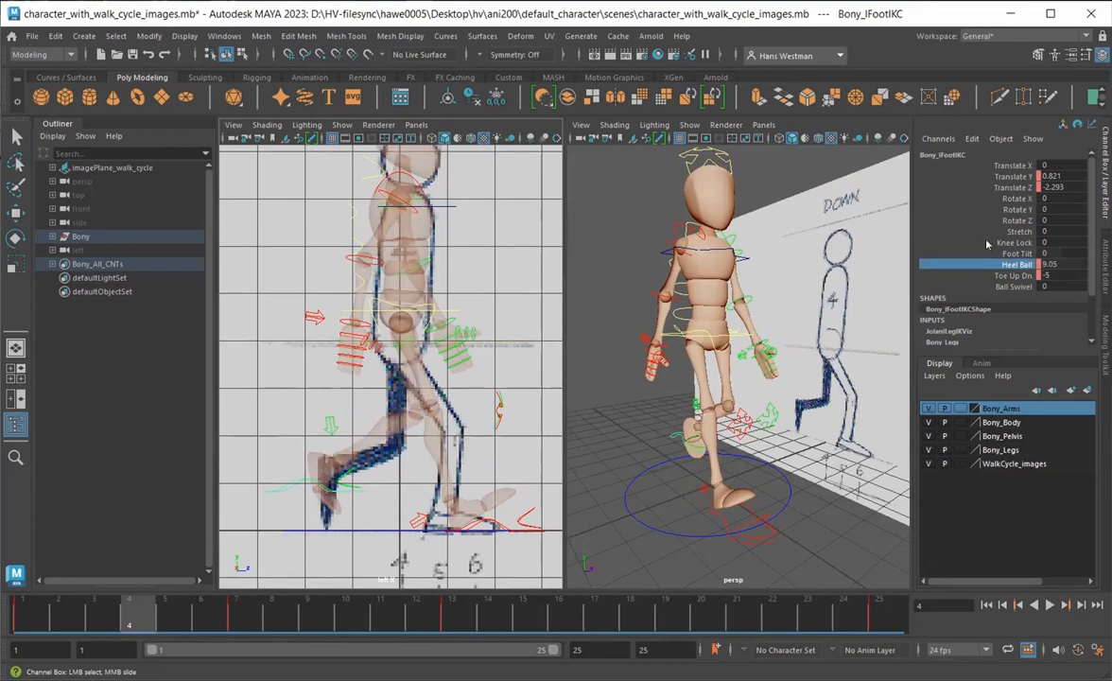
{"action": "left_click", "coordinate": [1010, 276]}
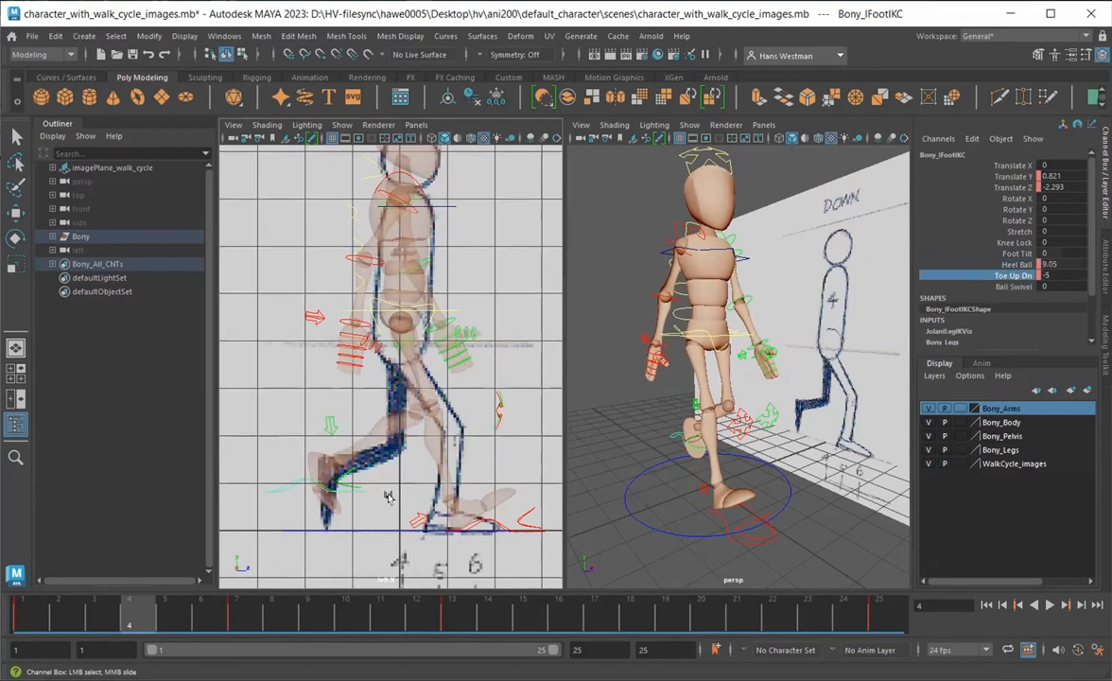
{"action": "middle_click_drag", "start_coordinate": [327, 479], "coordinate": [332, 523]}
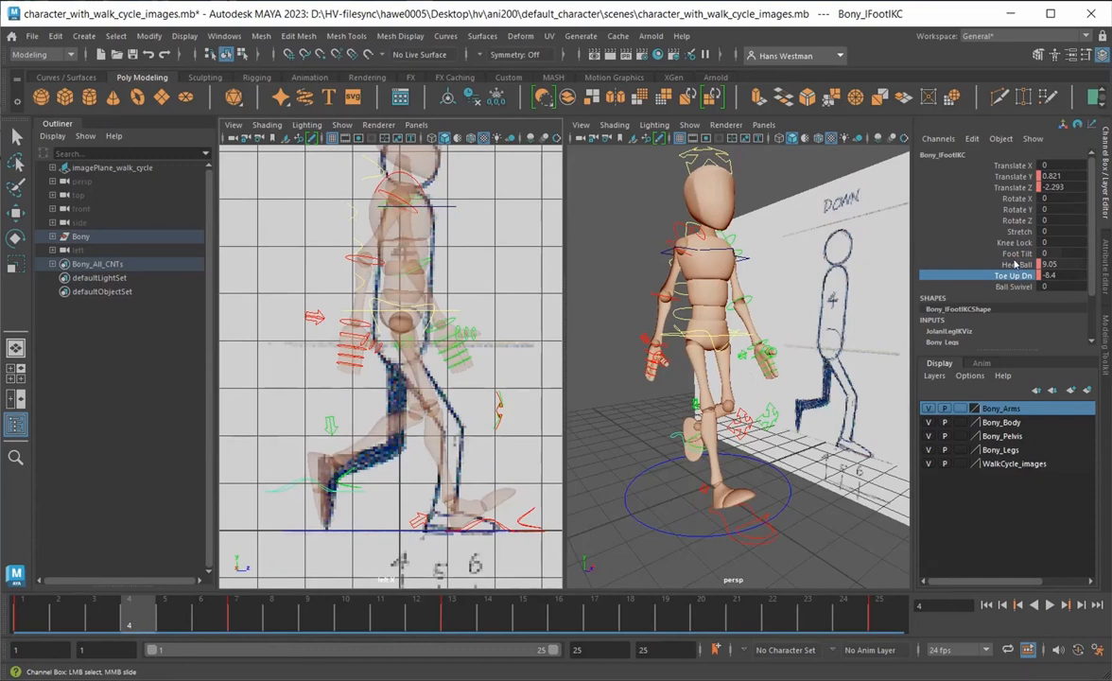
{"action": "left_click_drag", "start_coordinate": [1015, 265], "coordinate": [1015, 271]}
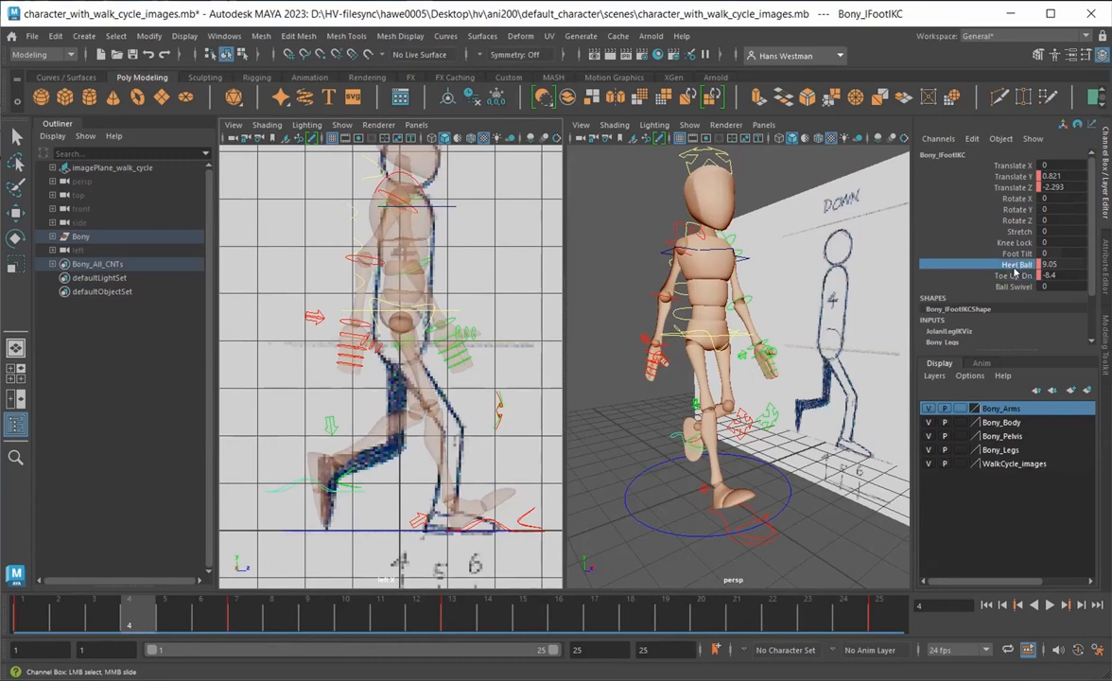
{"action": "right_click", "coordinate": [1016, 271]}
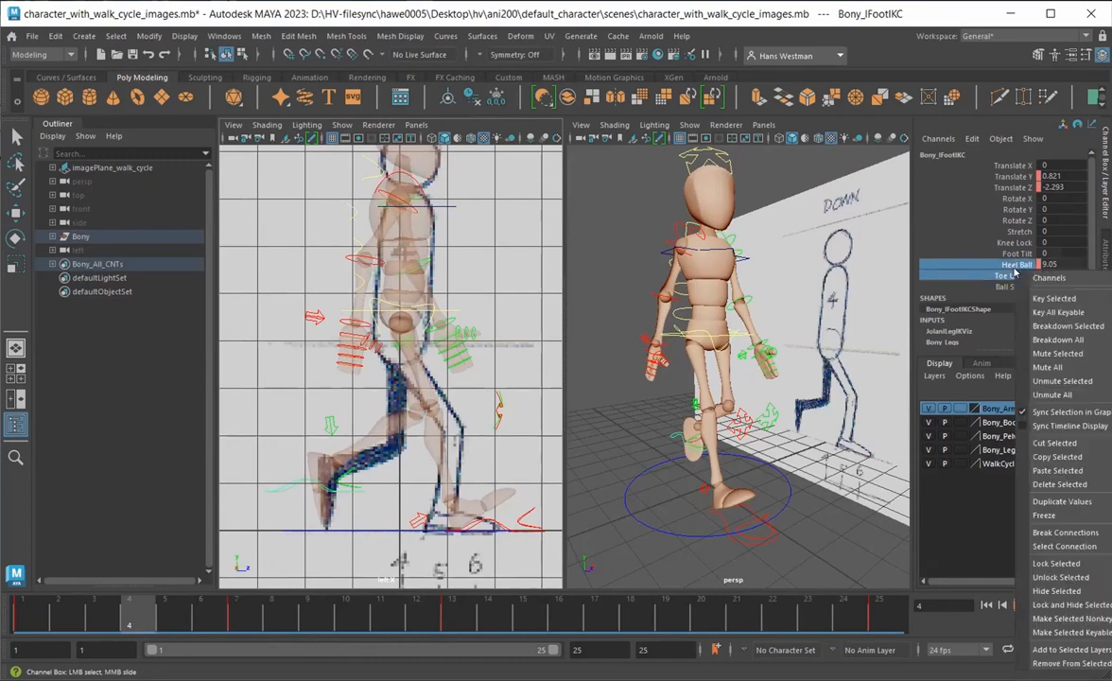
{"action": "left_click", "coordinate": [1052, 298]}
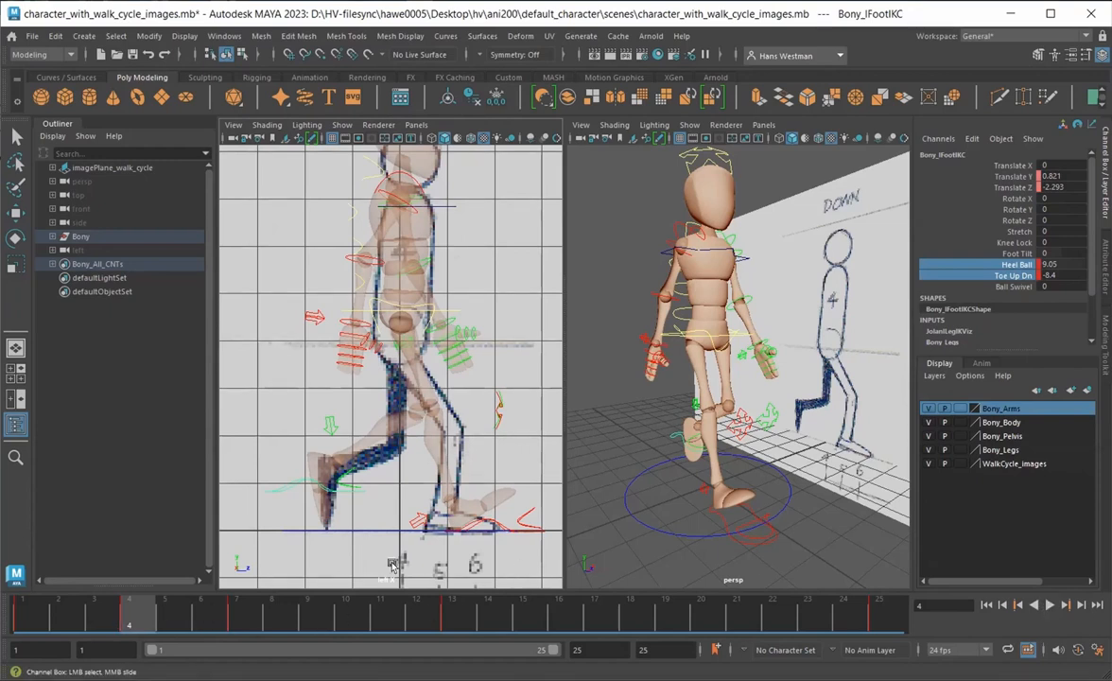
Copy the left foot control's Heel Ball and Toe Up Dn keys from frame 4 and paste them onto the right foot control at frame 16
{"action": "right_click", "coordinate": [132, 611]}
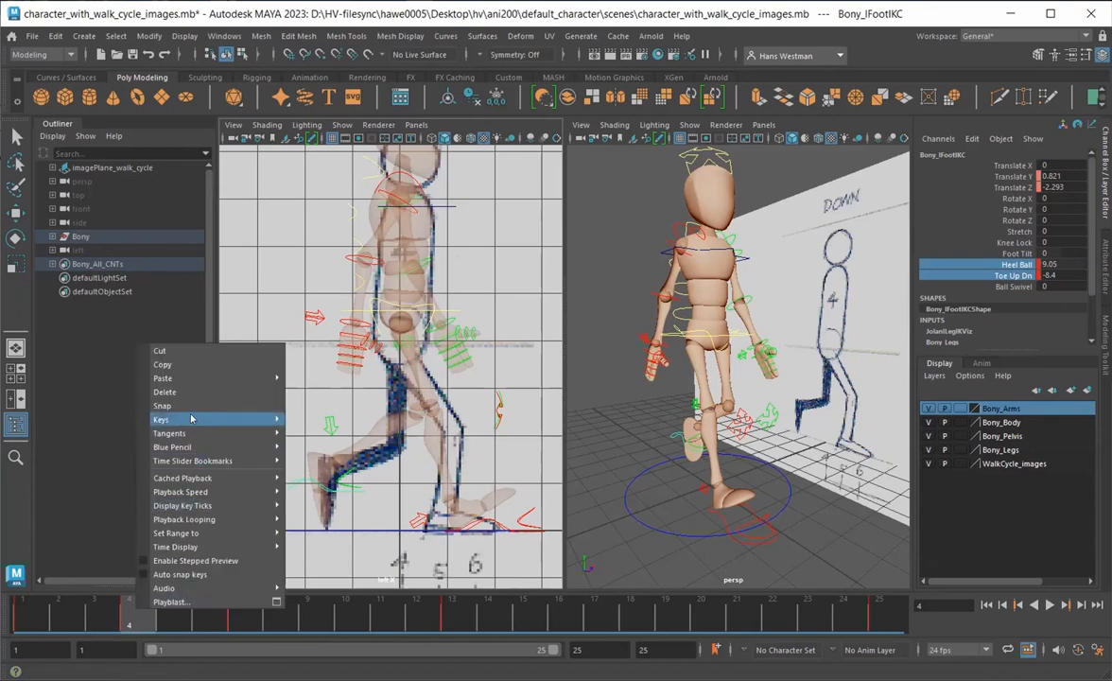
{"action": "left_click", "coordinate": [170, 363]}
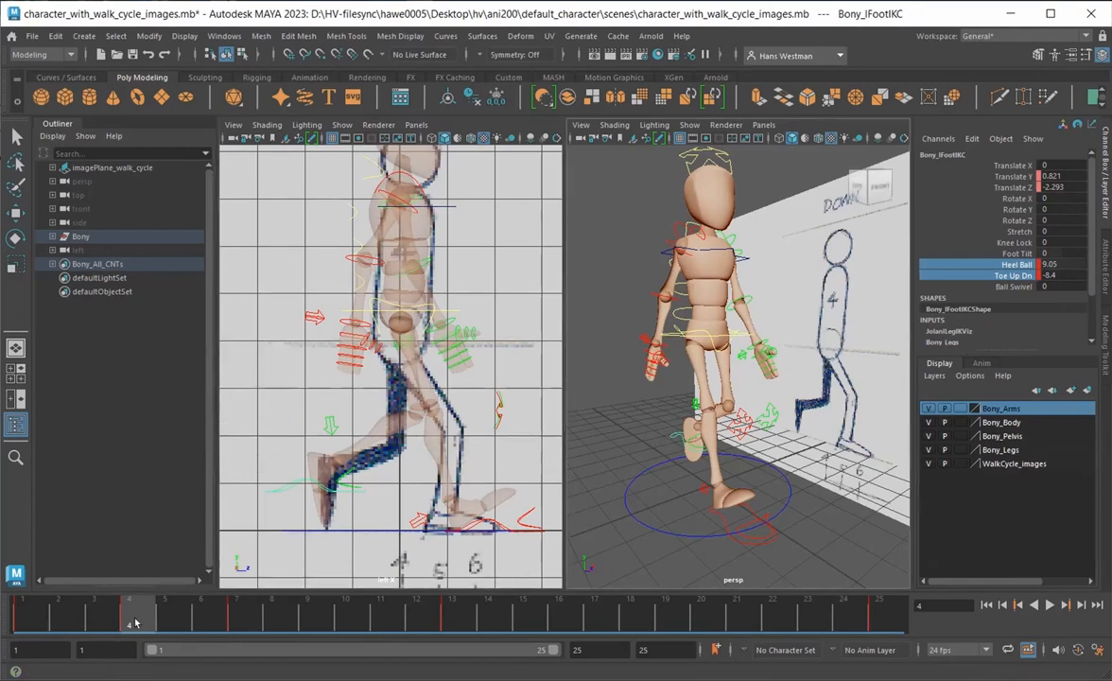
{"action": "left_click", "coordinate": [568, 616]}
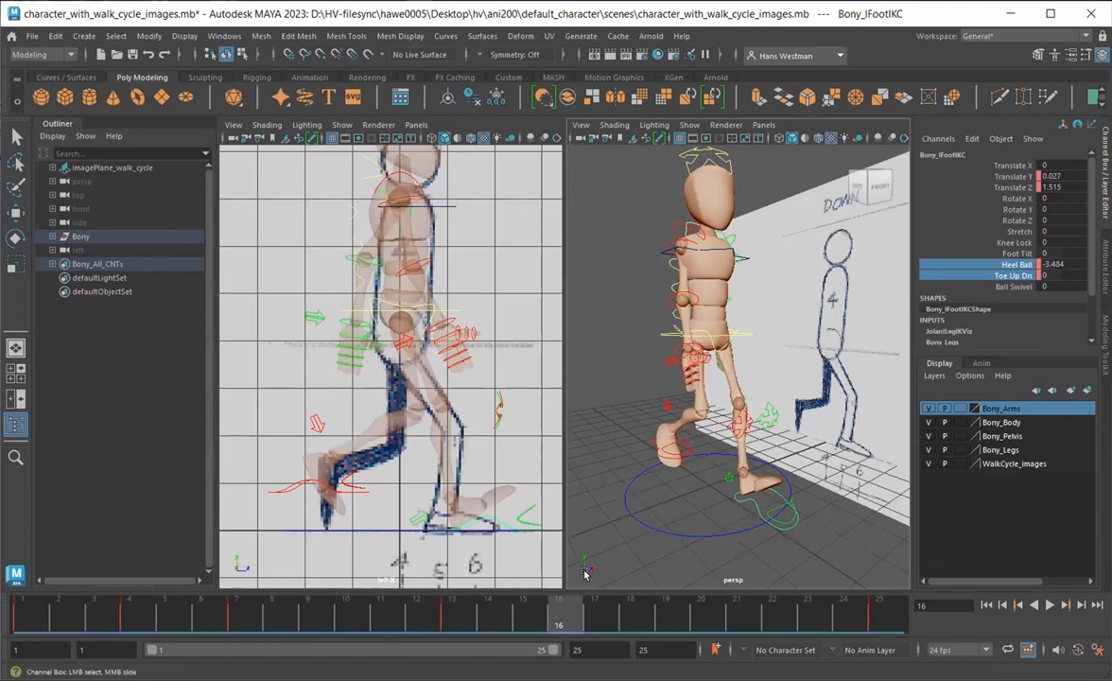
{"action": "left_click", "coordinate": [645, 443]}
{"action": "key", "text": "w"}
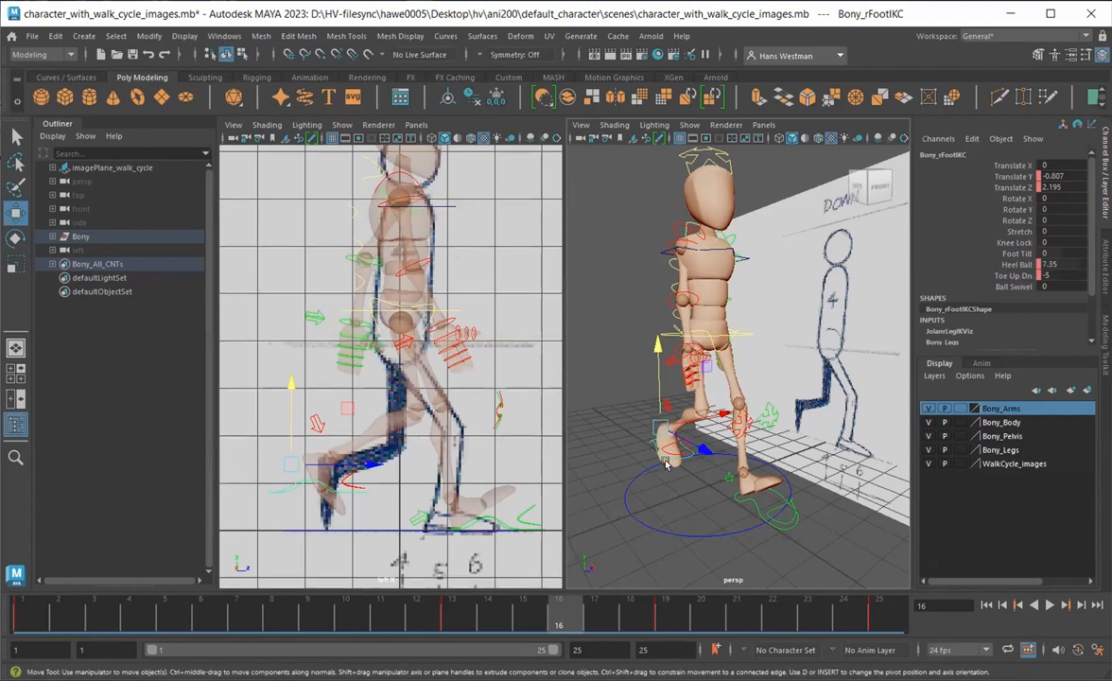
{"action": "left_click", "coordinate": [747, 501]}
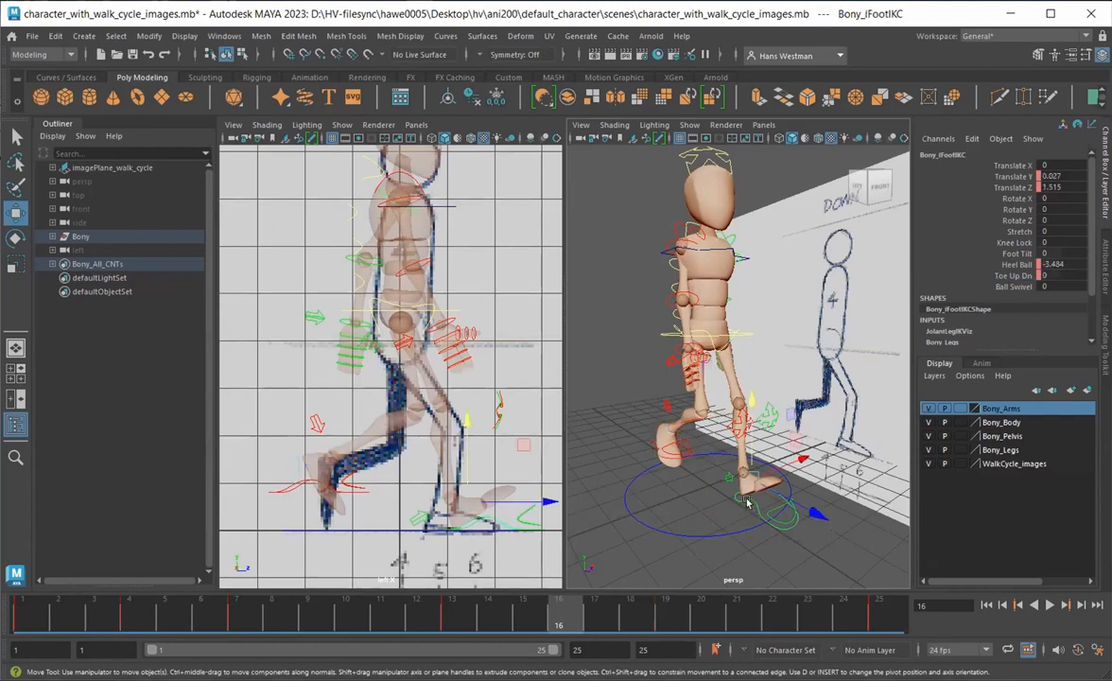
{"action": "left_click", "coordinate": [645, 442]}
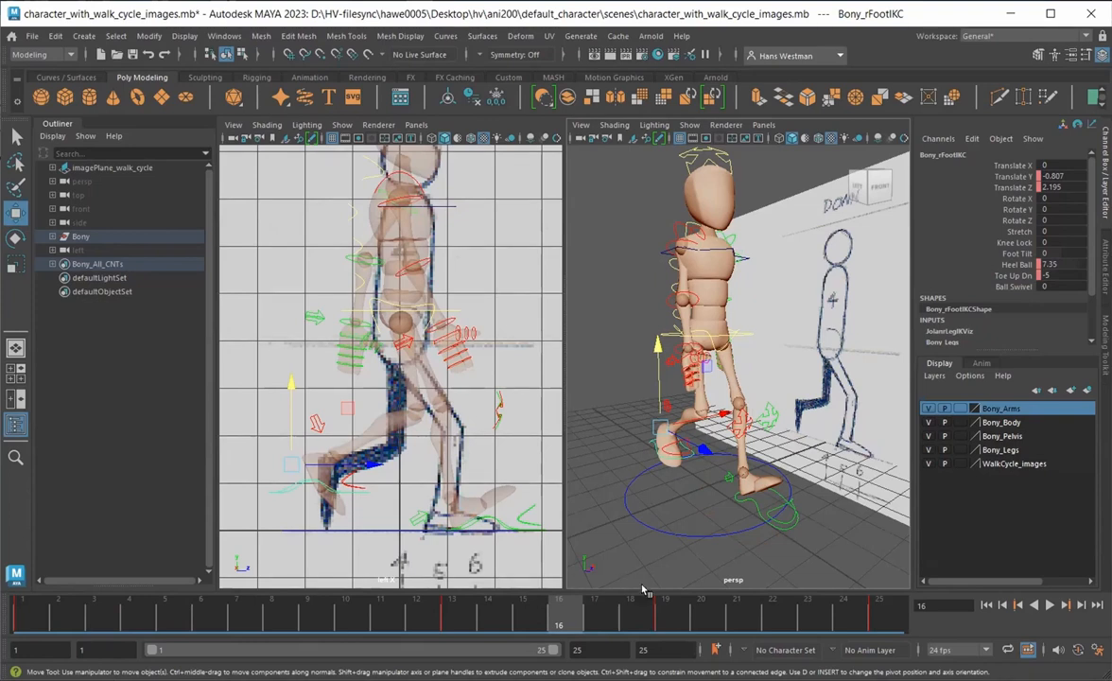
{"action": "right_click", "coordinate": [571, 610]}
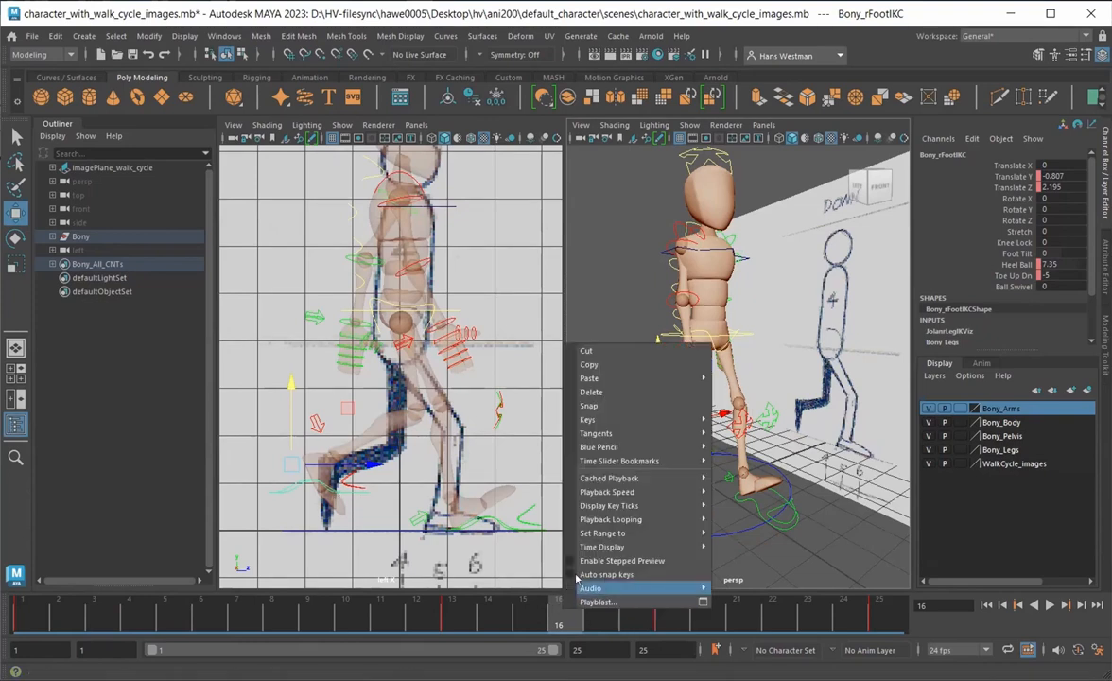
{"action": "mouse_move", "coordinate": [591, 379]}
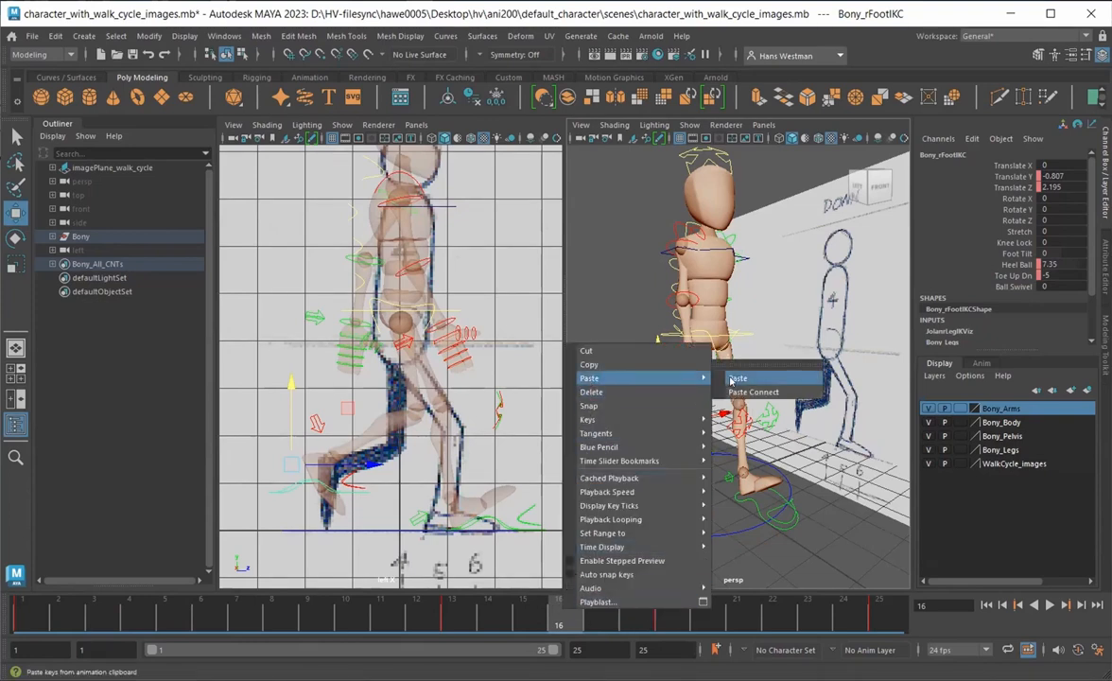
{"action": "left_click", "coordinate": [736, 378]}
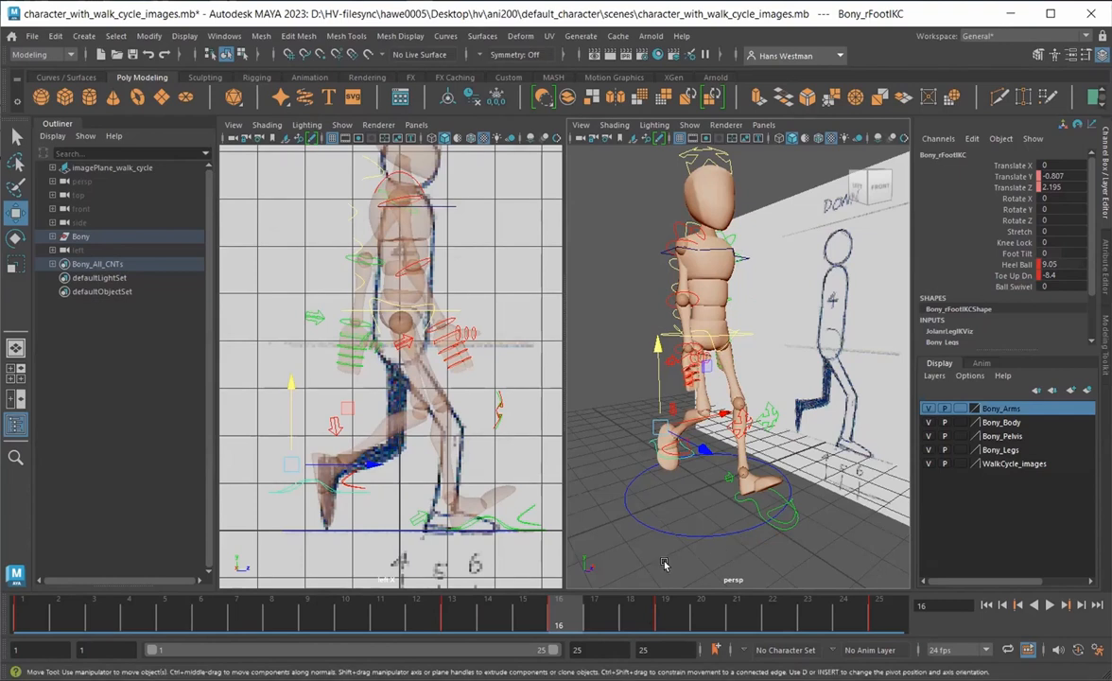
Play back the walk cycle and examine the character's leg and foot motion from several angles in the perspective view
{"action": "left_click_drag", "start_coordinate": [638, 551], "coordinate": [581, 528], "text": "alt"}
{"action": "right_click_drag", "start_coordinate": [581, 528], "coordinate": [625, 508], "text": "alt"}
{"action": "left_click_drag", "start_coordinate": [625, 508], "coordinate": [652, 541], "text": "alt"}
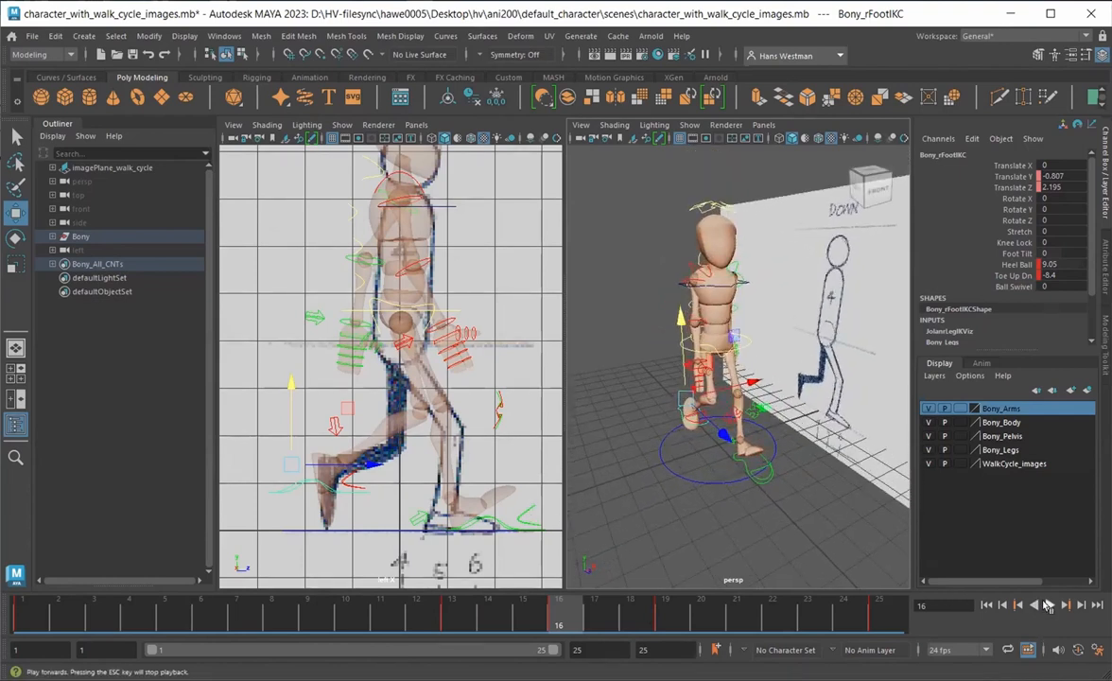
{"action": "left_click", "coordinate": [1048, 605]}
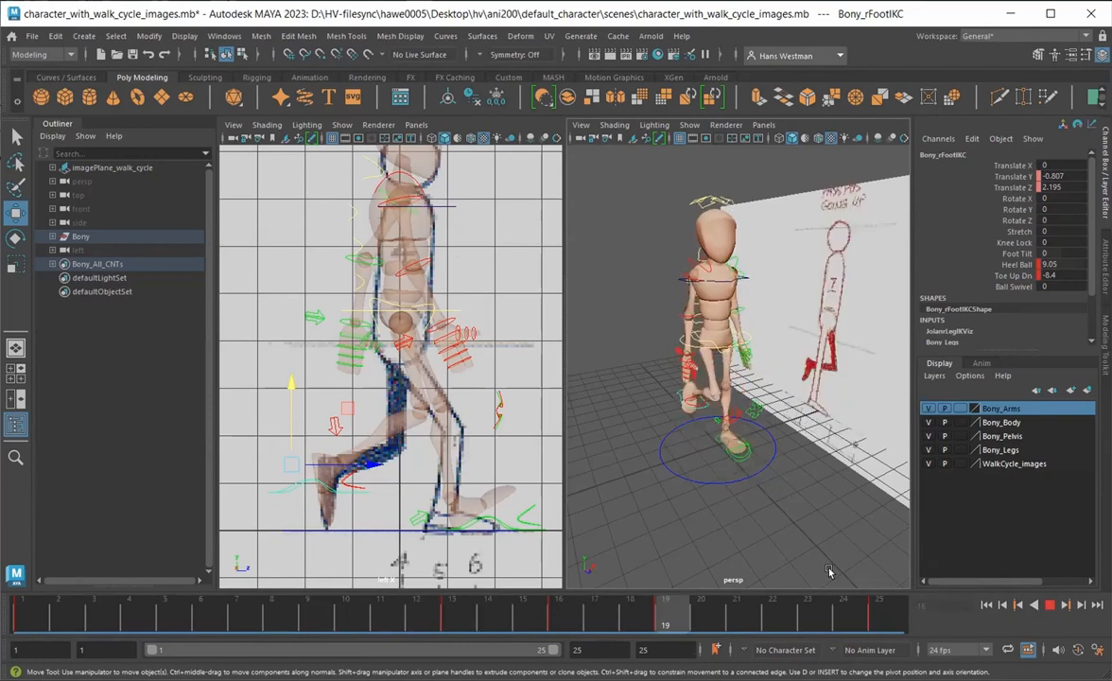
{"action": "key", "text": "alt+v"}
{"action": "left_click_drag", "start_coordinate": [379, 485], "coordinate": [420, 483], "text": "alt"}
{"action": "left_click_drag", "start_coordinate": [640, 482], "coordinate": [669, 456], "text": "alt"}
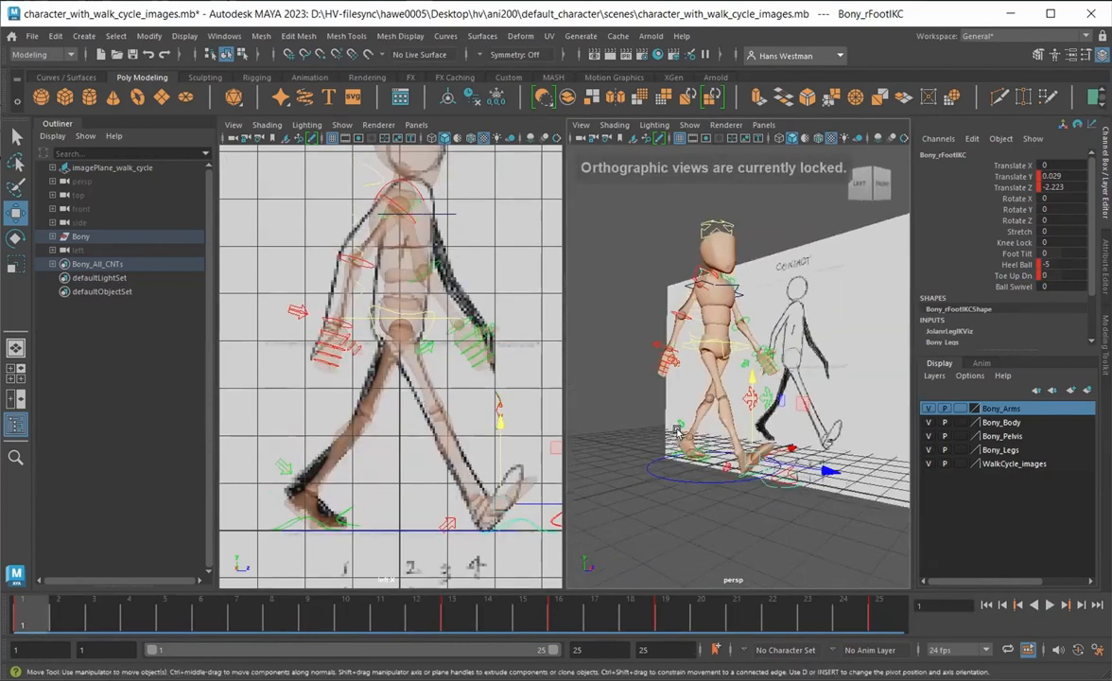
{"action": "middle_click_drag", "start_coordinate": [676, 428], "coordinate": [668, 473], "text": "alt"}
{"action": "right_click_drag", "start_coordinate": [667, 473], "coordinate": [693, 478], "text": "alt"}
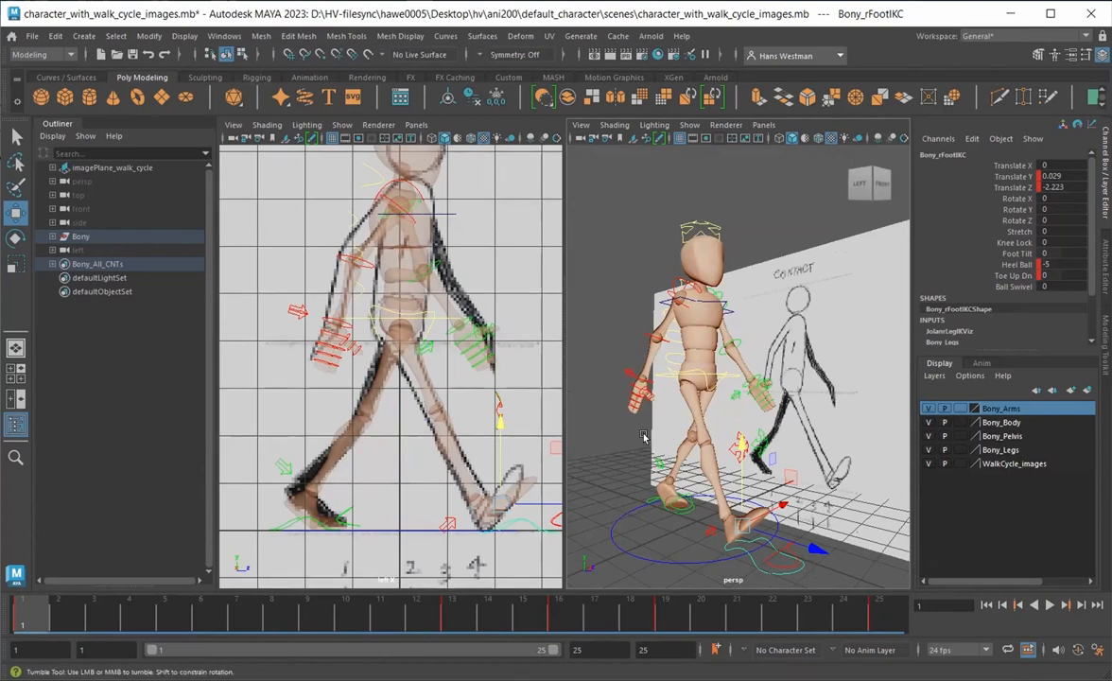
{"action": "left_click_drag", "start_coordinate": [650, 436], "coordinate": [632, 454], "text": "alt"}
{"action": "middle_click_drag", "start_coordinate": [655, 424], "coordinate": [612, 435], "text": "alt"}
{"action": "scroll", "coordinate": [643, 481], "scroll_direction": "down", "scroll_amount": 1}
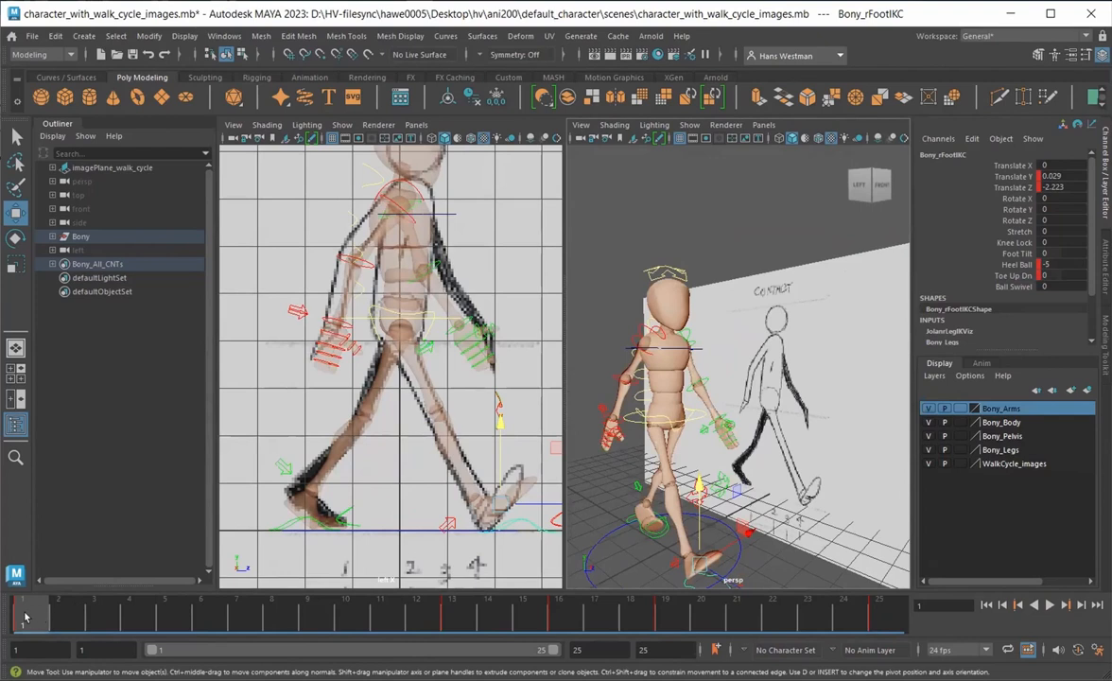
Rotate the root control at the hips around Y at frame 1, setting its Rotate Y to 12
{"action": "left_click", "coordinate": [630, 420]}
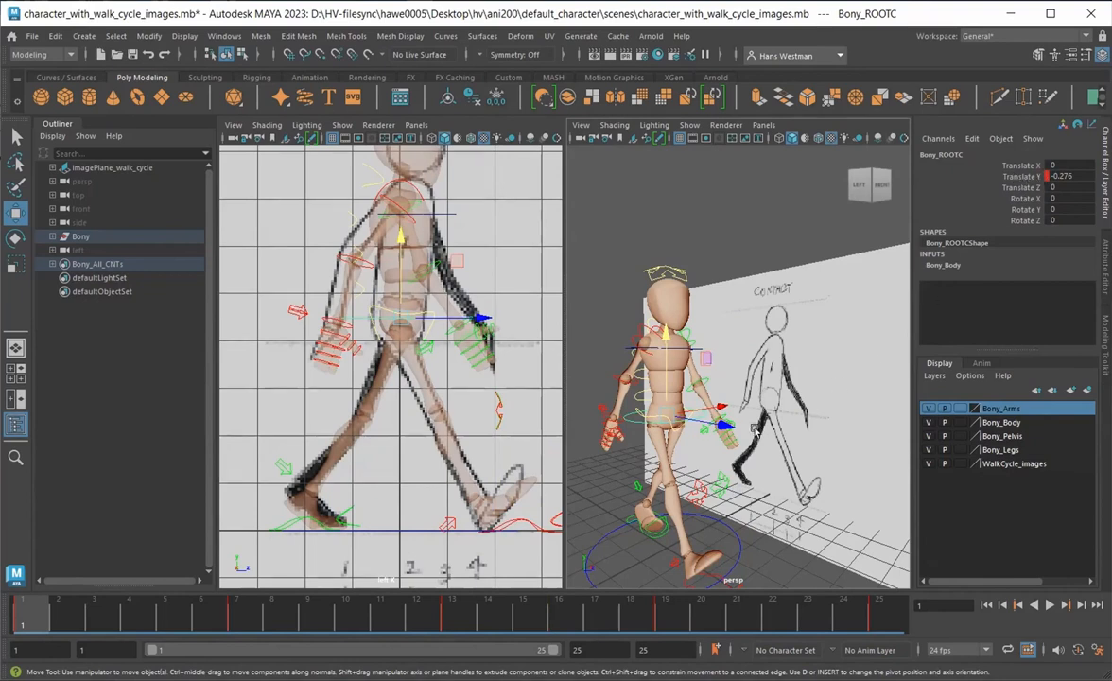
{"action": "left_click_drag", "start_coordinate": [652, 455], "coordinate": [652, 425], "text": "alt"}
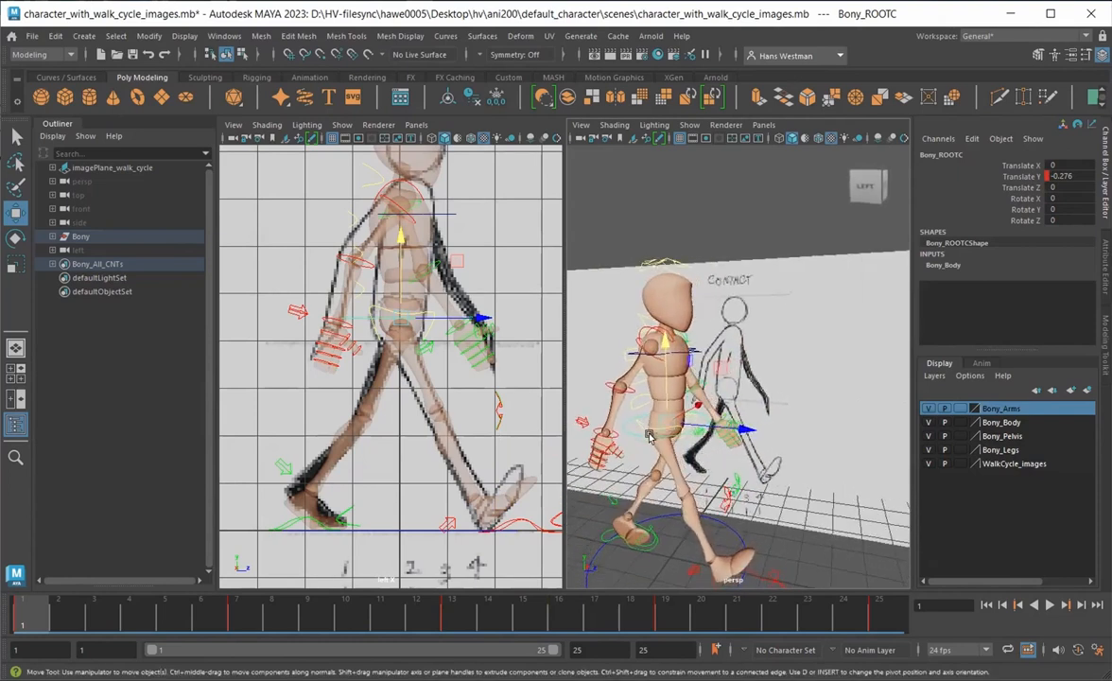
{"action": "left_click", "coordinate": [1026, 209]}
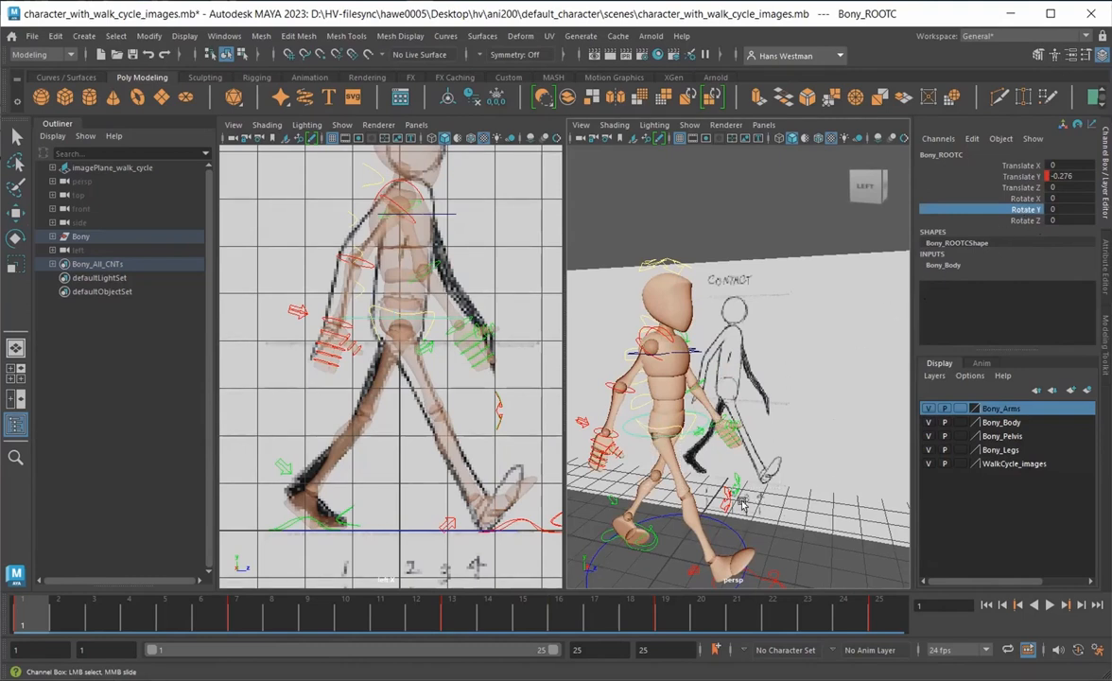
{"action": "middle_click_drag", "start_coordinate": [761, 501], "coordinate": [772, 498]}
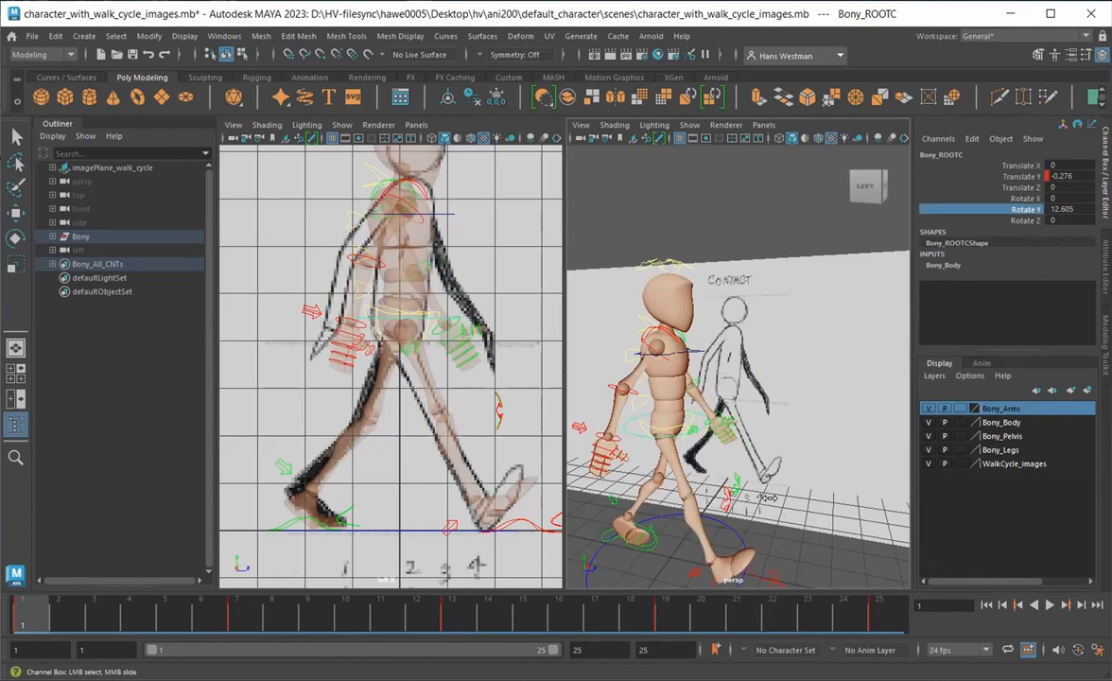
{"action": "double_click", "coordinate": [1079, 209]}
{"action": "left_click", "coordinate": [1079, 207]}
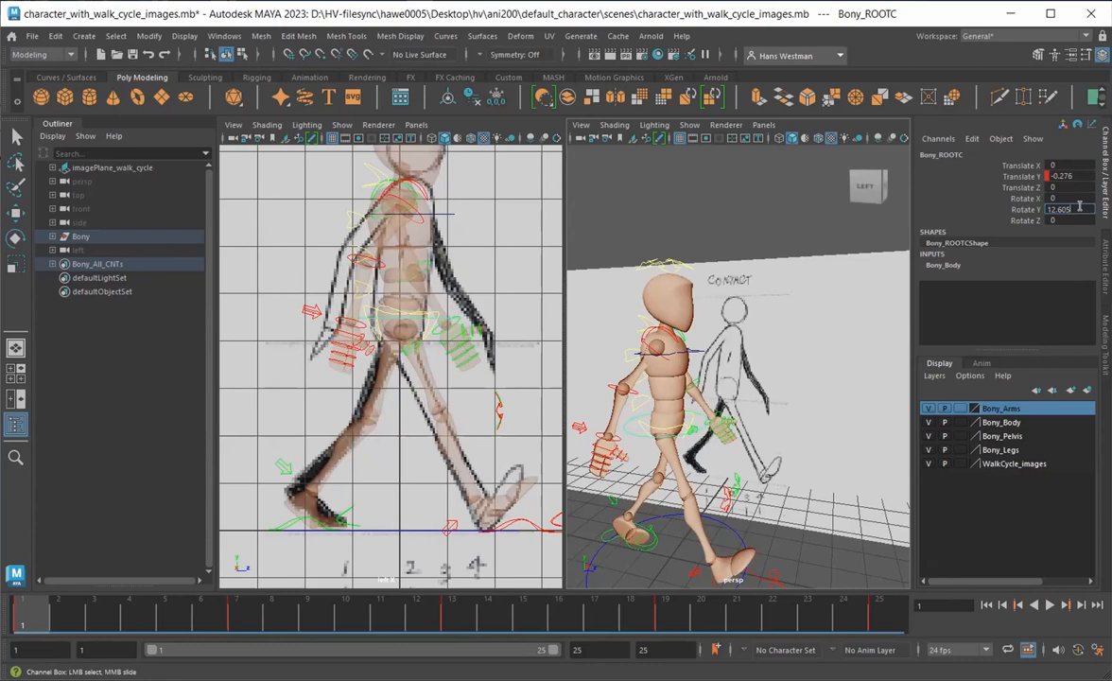
{"action": "key", "text": "BackSpace"}
{"action": "key", "text": "BackSpace"}
{"action": "key", "text": "BackSpace"}
{"action": "key", "text": "BackSpace"}
{"action": "key", "text": "Return"}
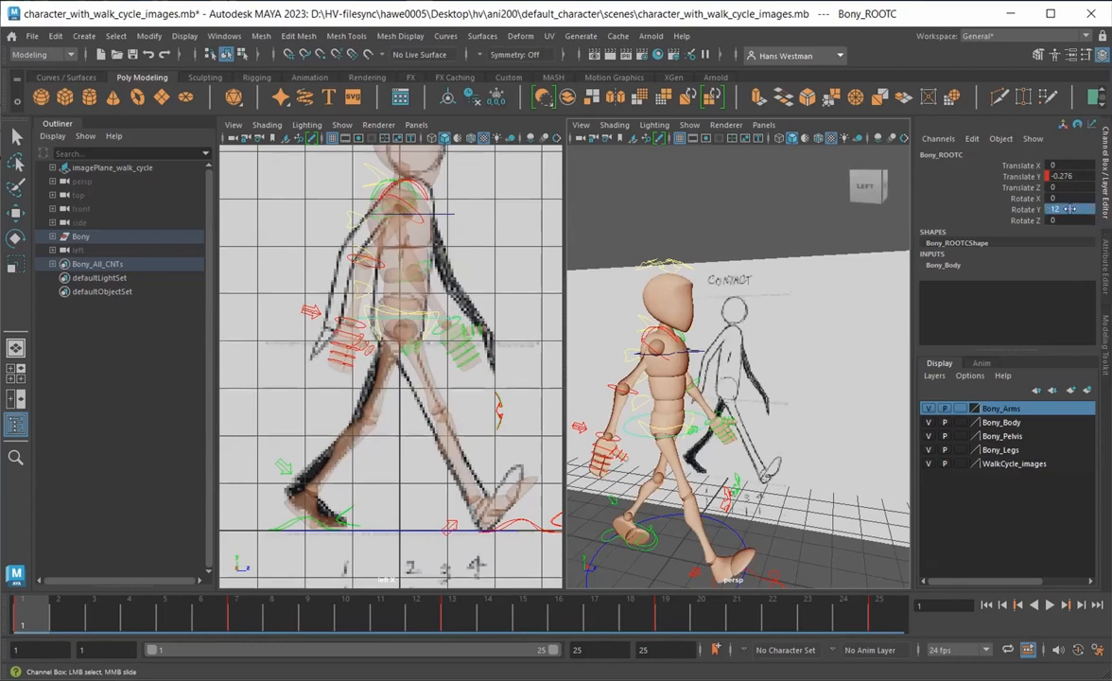
Key the root control's Rotate Y at 12 on frame 25
{"action": "double_click", "coordinate": [1067, 209]}
{"action": "key", "text": "alt+v"}
{"action": "left_click_drag", "start_coordinate": [888, 618], "coordinate": [893, 607]}
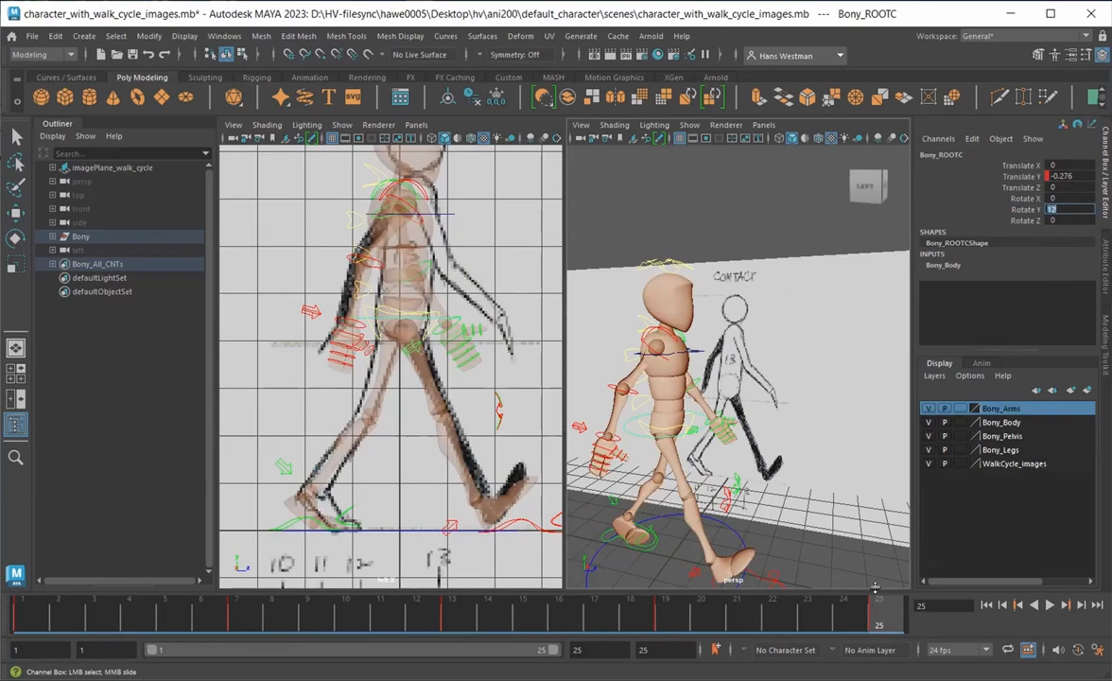
{"action": "left_click", "coordinate": [1021, 209]}
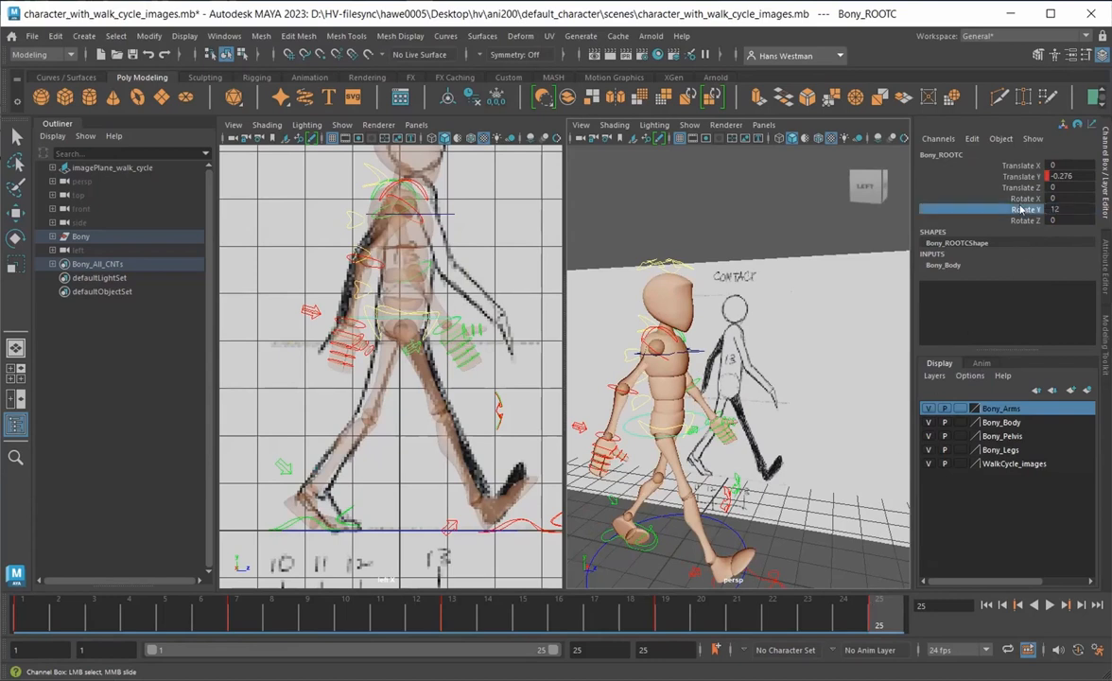
{"action": "right_click", "coordinate": [1022, 209]}
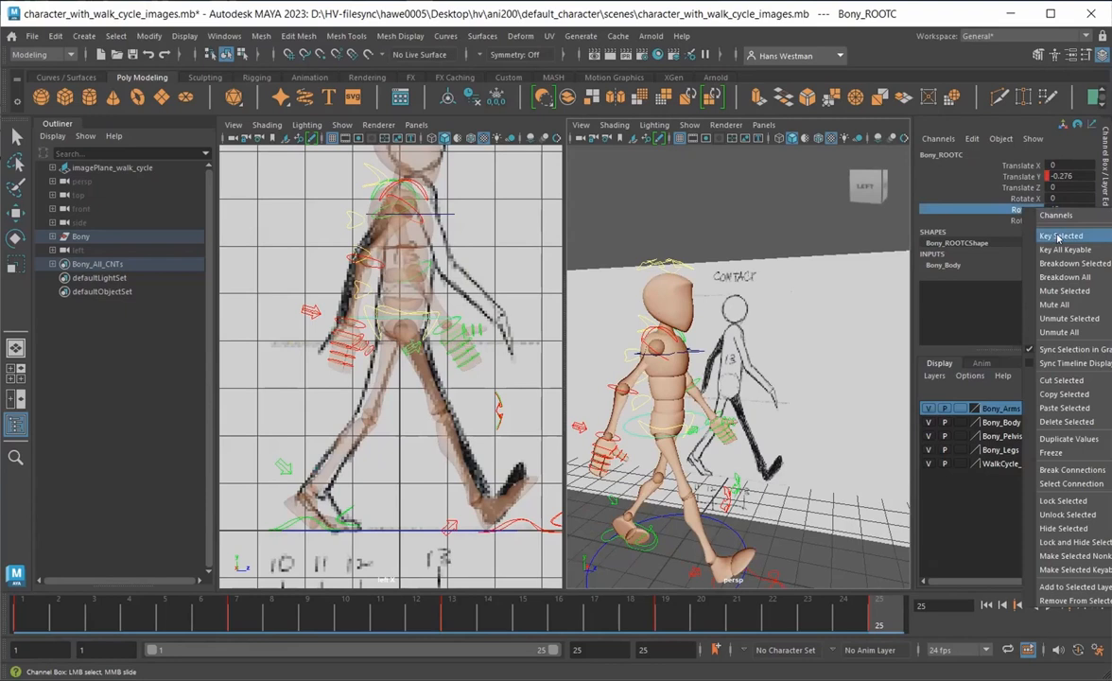
{"action": "left_click", "coordinate": [1061, 235]}
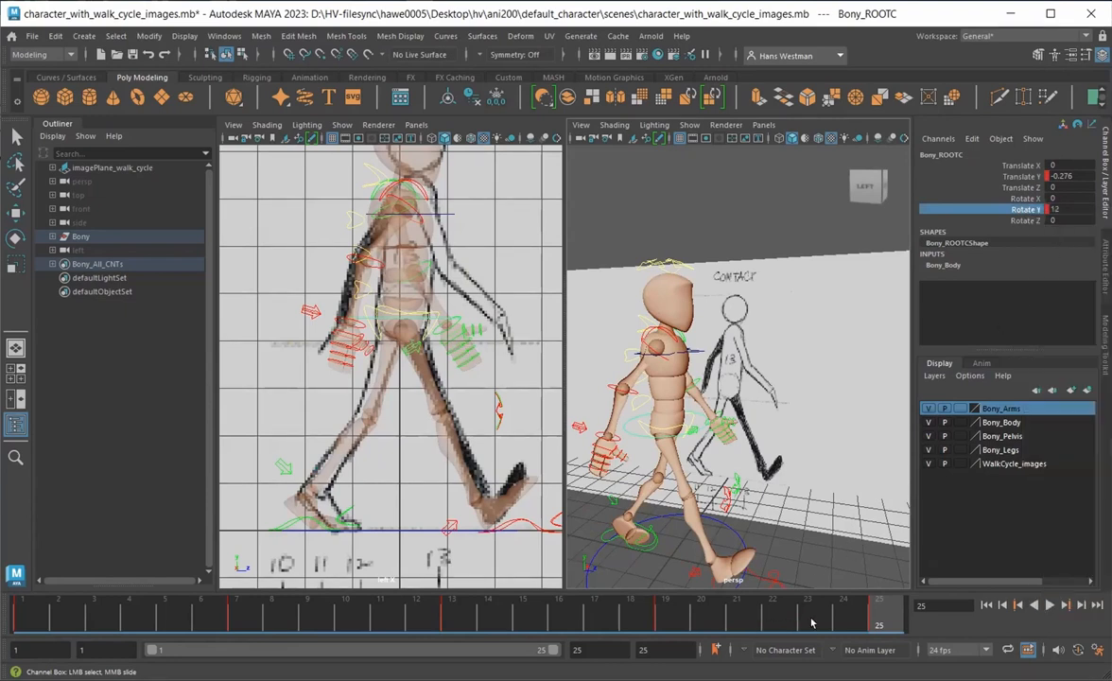
At frame 13, set the root control's Rotate Y to -12
{"action": "left_click_drag", "start_coordinate": [880, 620], "coordinate": [451, 634]}
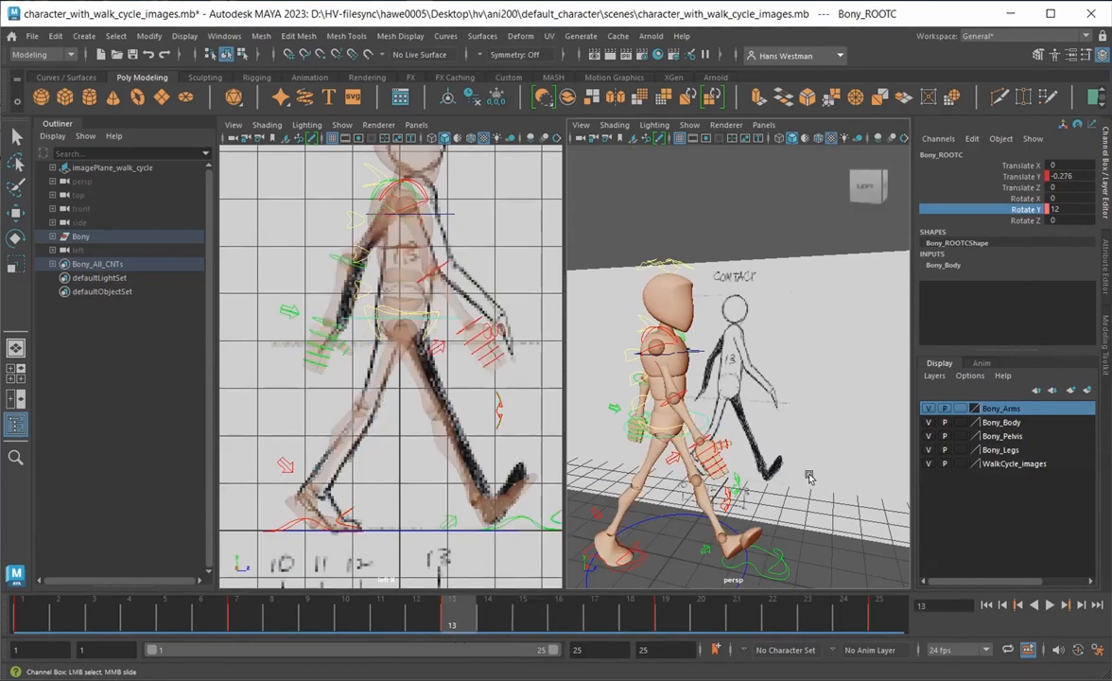
{"action": "double_click", "coordinate": [1050, 208]}
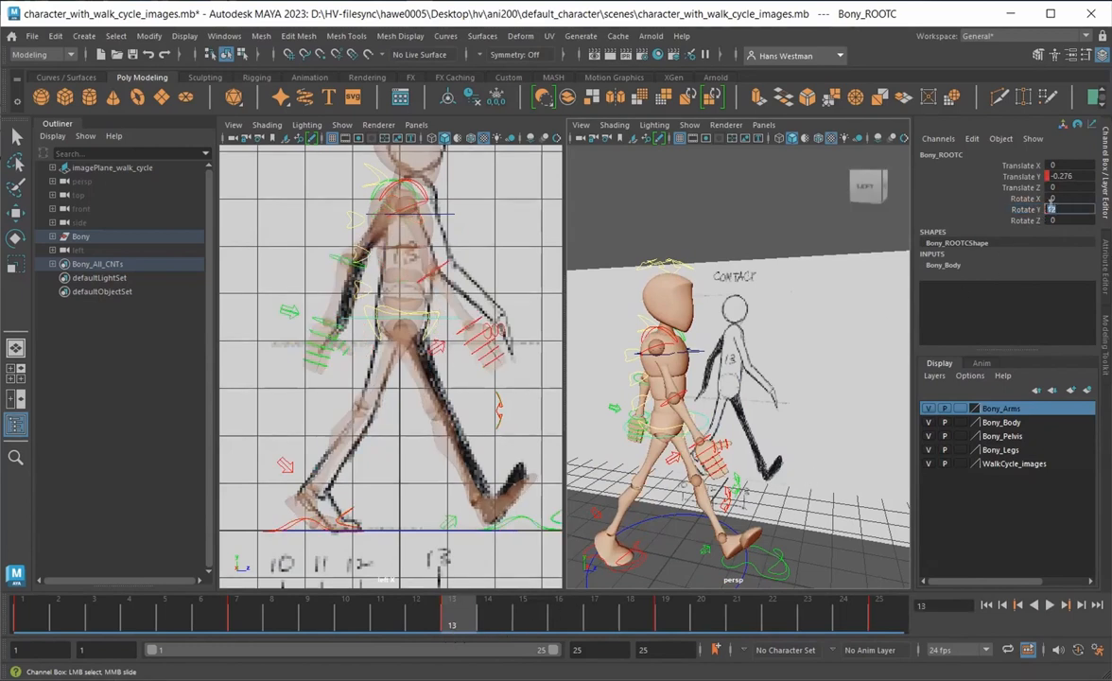
{"action": "left_click", "coordinate": [1050, 207]}
{"action": "key", "text": "Return"}
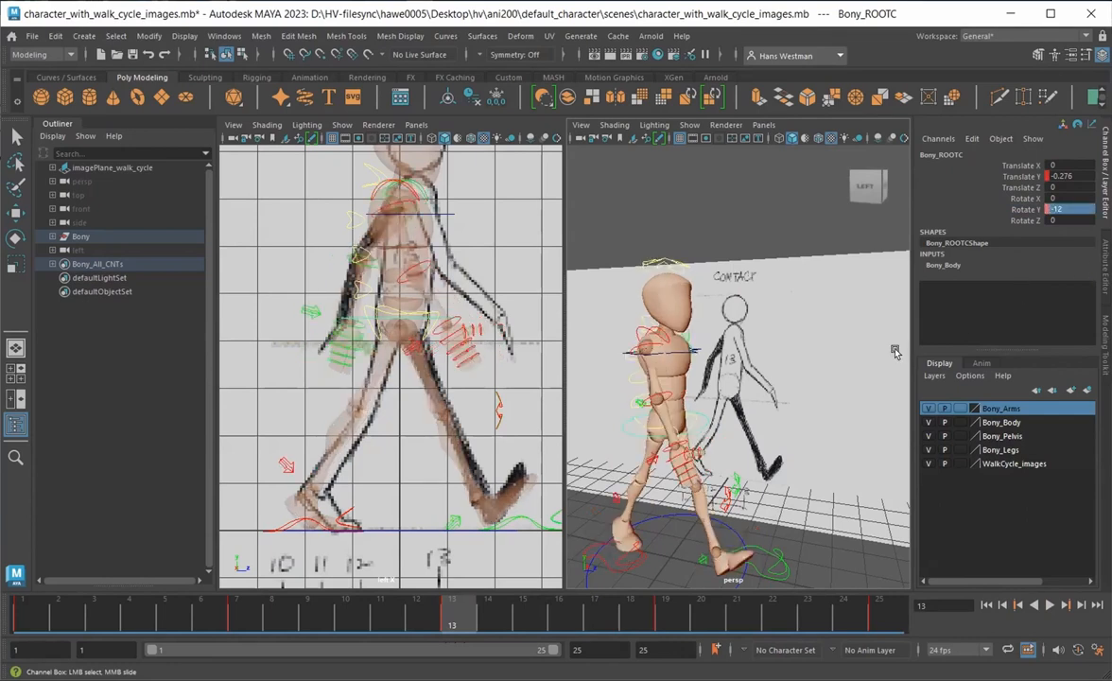
Examine the character's pelvis and its main hip control up close from the front in the perspective view
{"action": "left_click_drag", "start_coordinate": [623, 445], "coordinate": [622, 486], "text": "alt"}
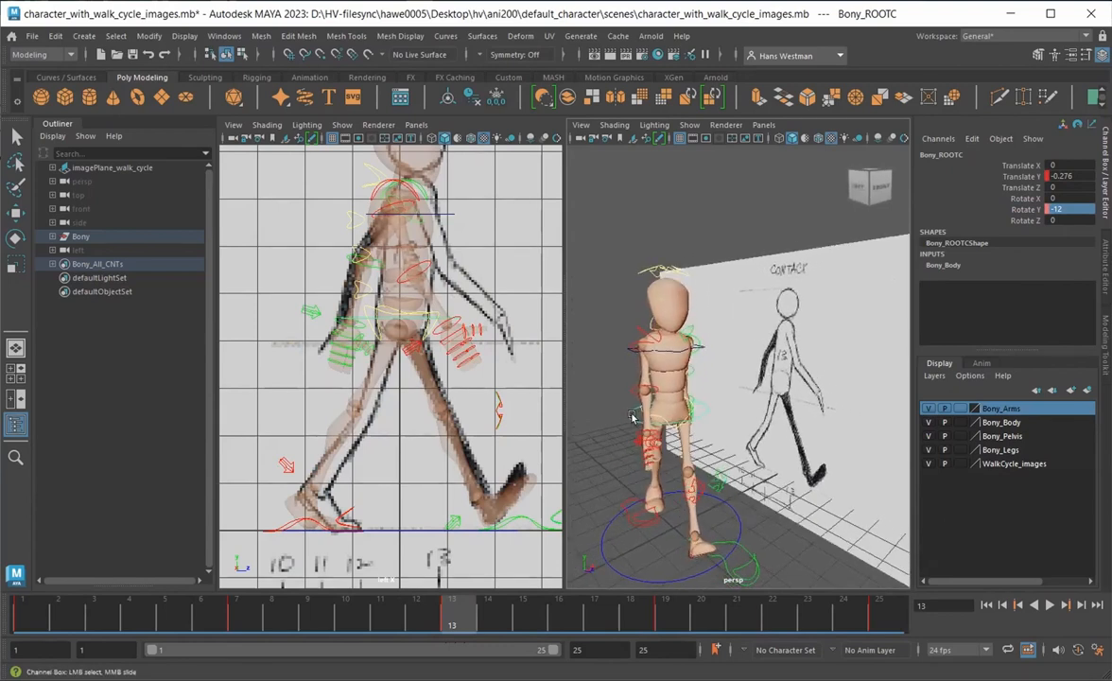
{"action": "right_click_drag", "start_coordinate": [632, 421], "coordinate": [579, 454], "text": "alt"}
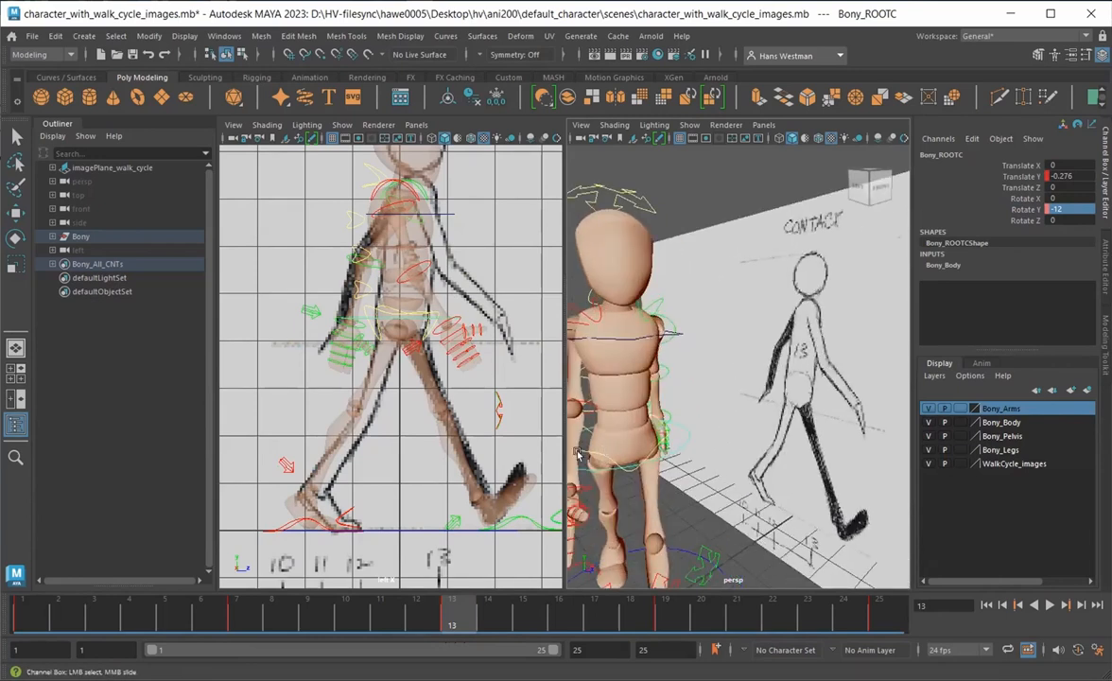
{"action": "left_click", "coordinate": [583, 452]}
{"action": "key", "text": "w"}
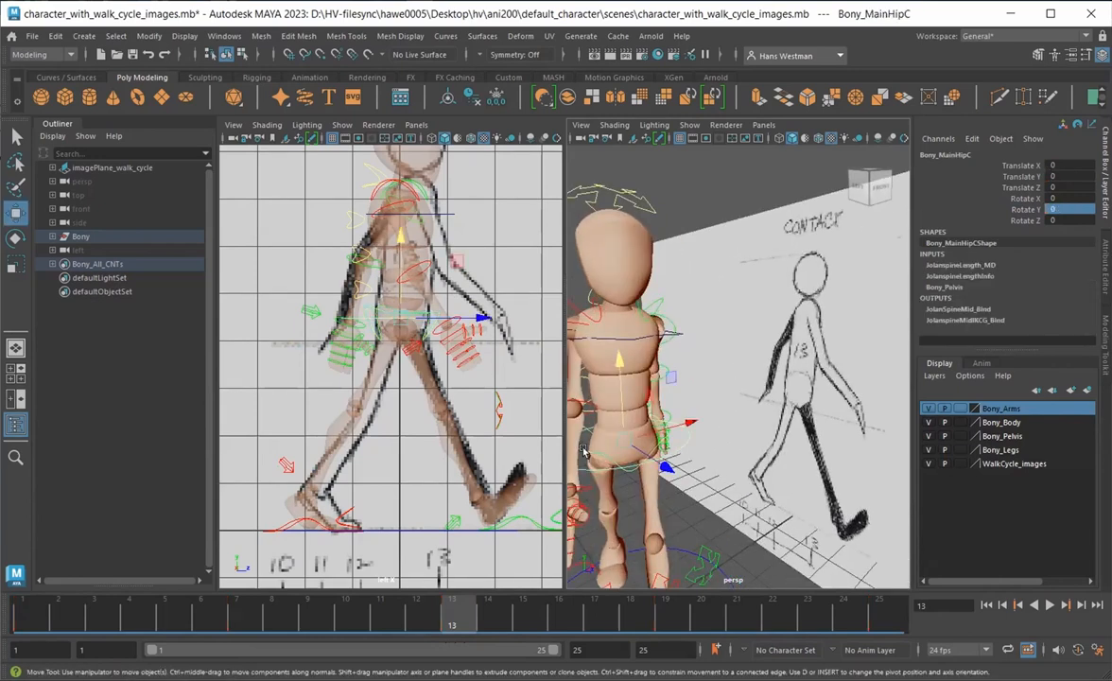
{"action": "left_click", "coordinate": [664, 491]}
{"action": "right_click_drag", "start_coordinate": [665, 492], "coordinate": [593, 457], "text": "alt"}
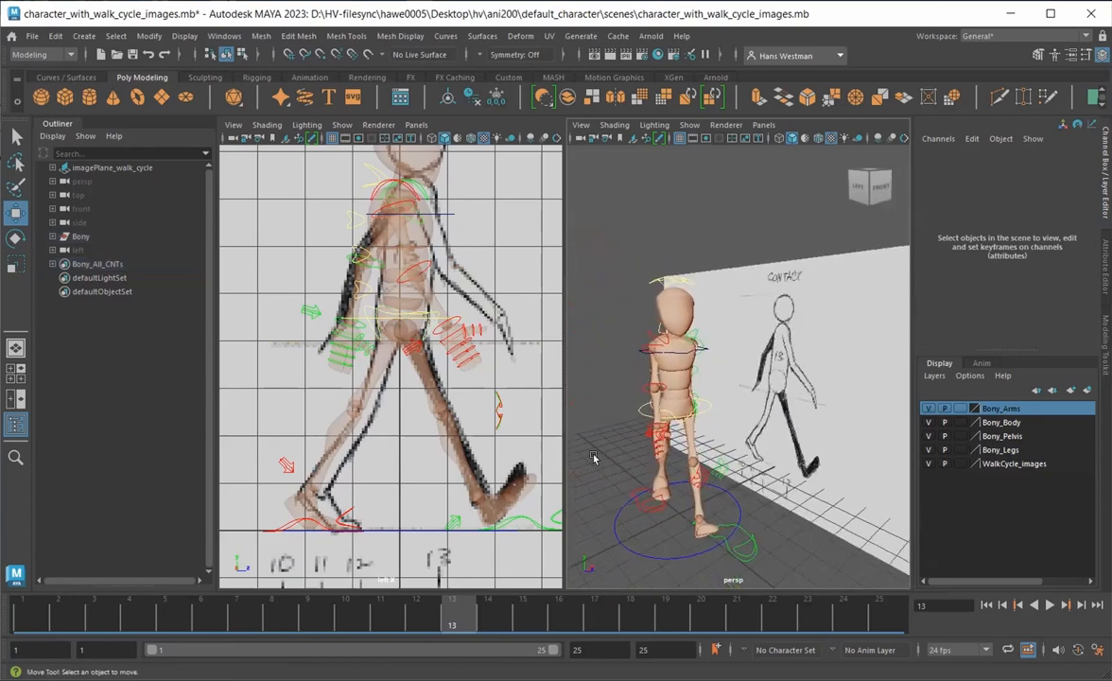
Undo the root control's Rotate Y edits at frames 13 and 25, including the frame 25 key
{"action": "key", "text": "ctrl+z"}
{"action": "key", "text": "ctrl+z"}
{"action": "key", "text": "ctrl+z"}
{"action": "key", "text": "ctrl+z"}
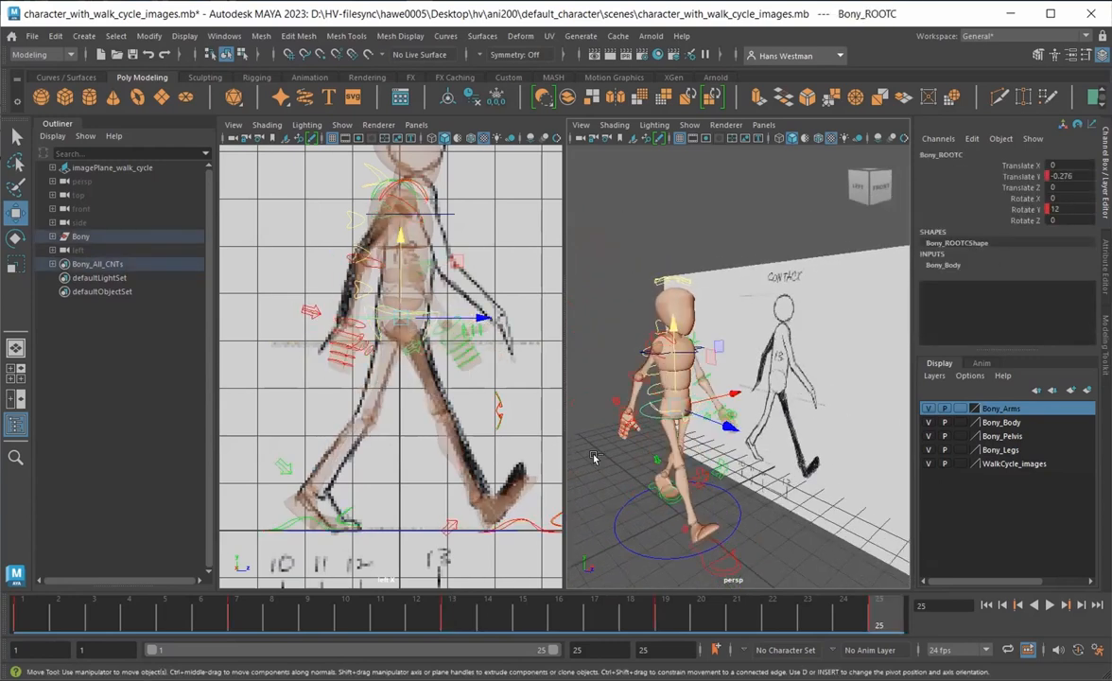
{"action": "key", "text": "ctrl+z"}
{"action": "left_click_drag", "start_coordinate": [757, 532], "coordinate": [879, 614]}
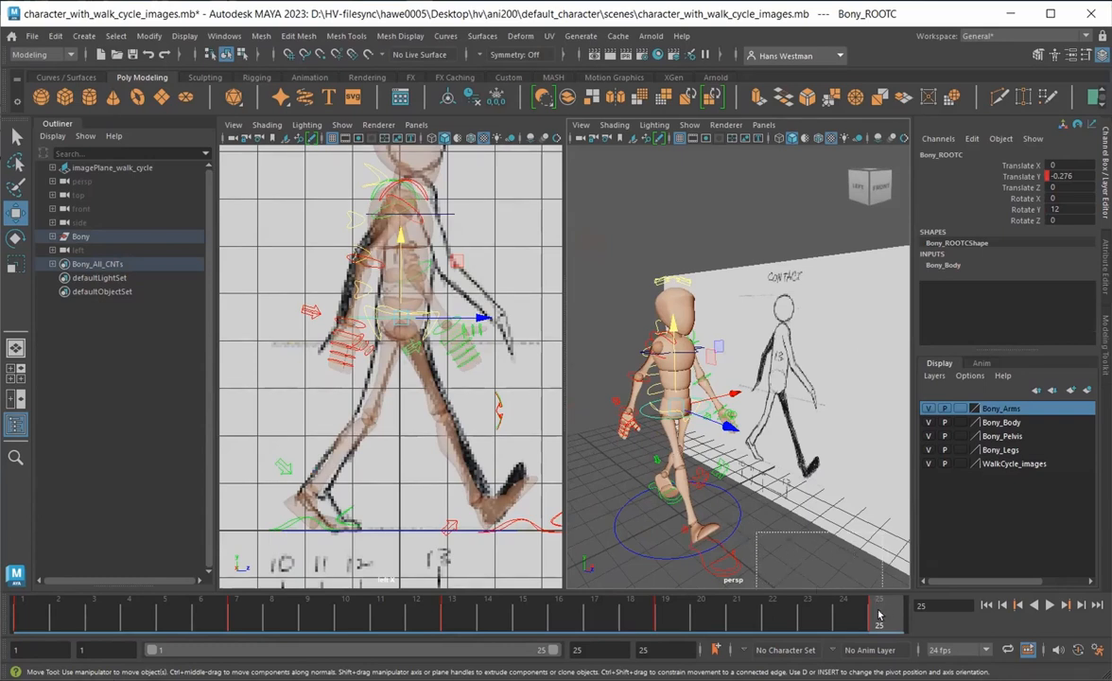
Briefly play the walk cycle, stop it, and reset the root control's Rotate Y to 0
{"action": "key", "text": "alt+v"}
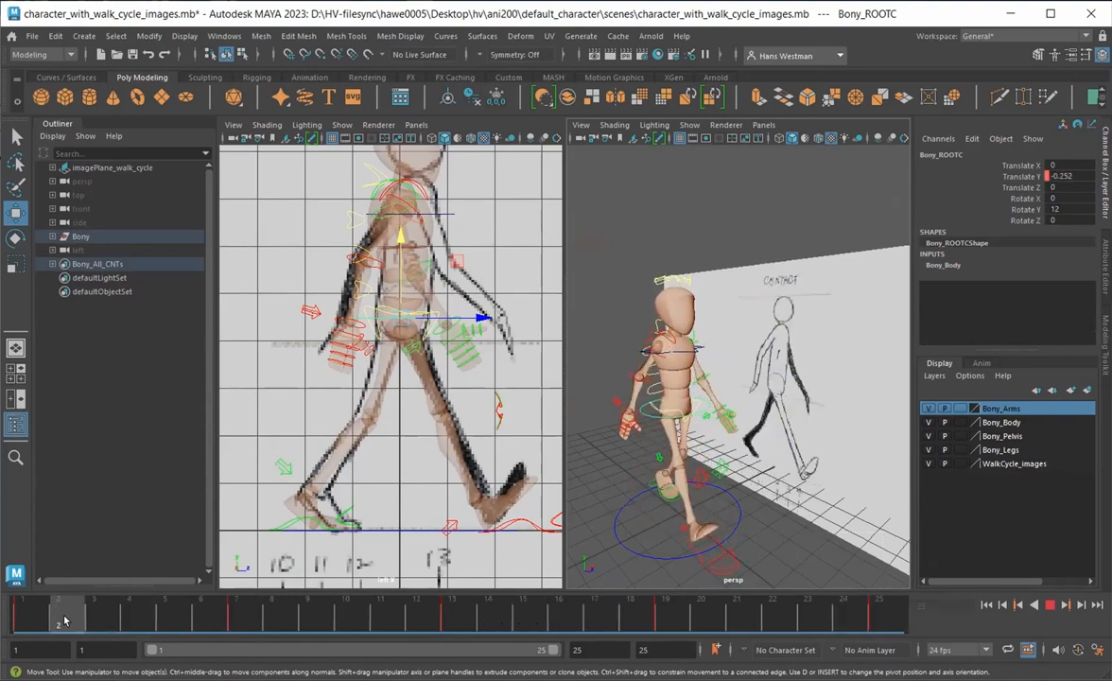
{"action": "key", "text": "alt+v"}
{"action": "double_click", "coordinate": [1066, 209]}
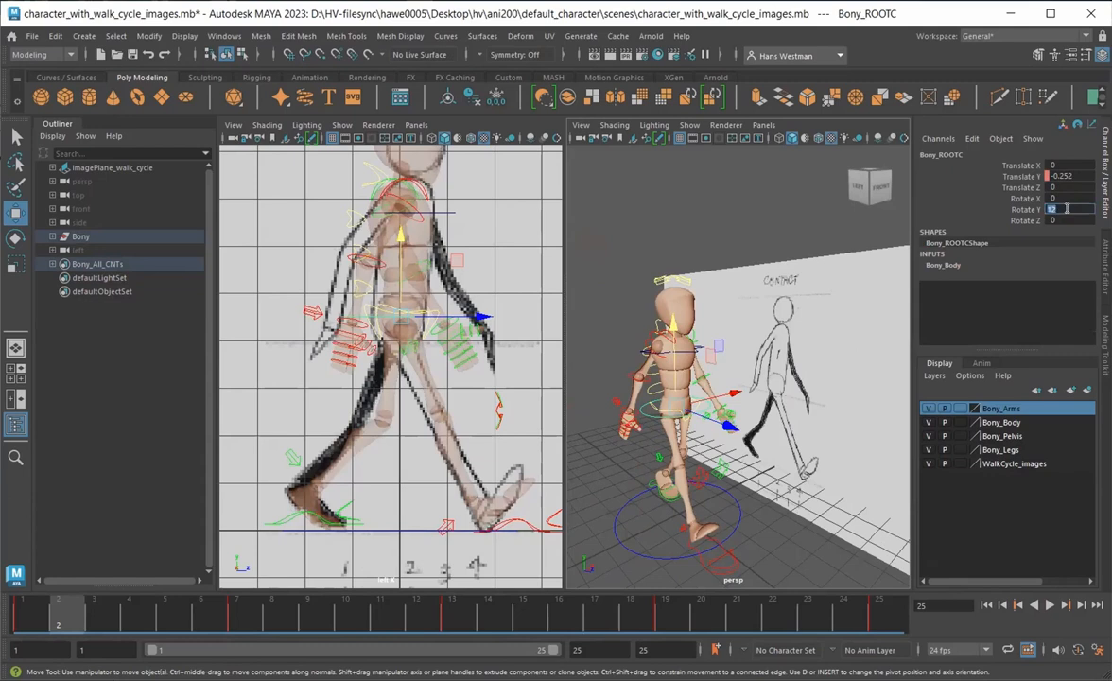
{"action": "key", "text": "Return"}
Return to frame 1 and select the main hip control around the pelvis instead of the root control
{"action": "left_click", "coordinate": [652, 408]}
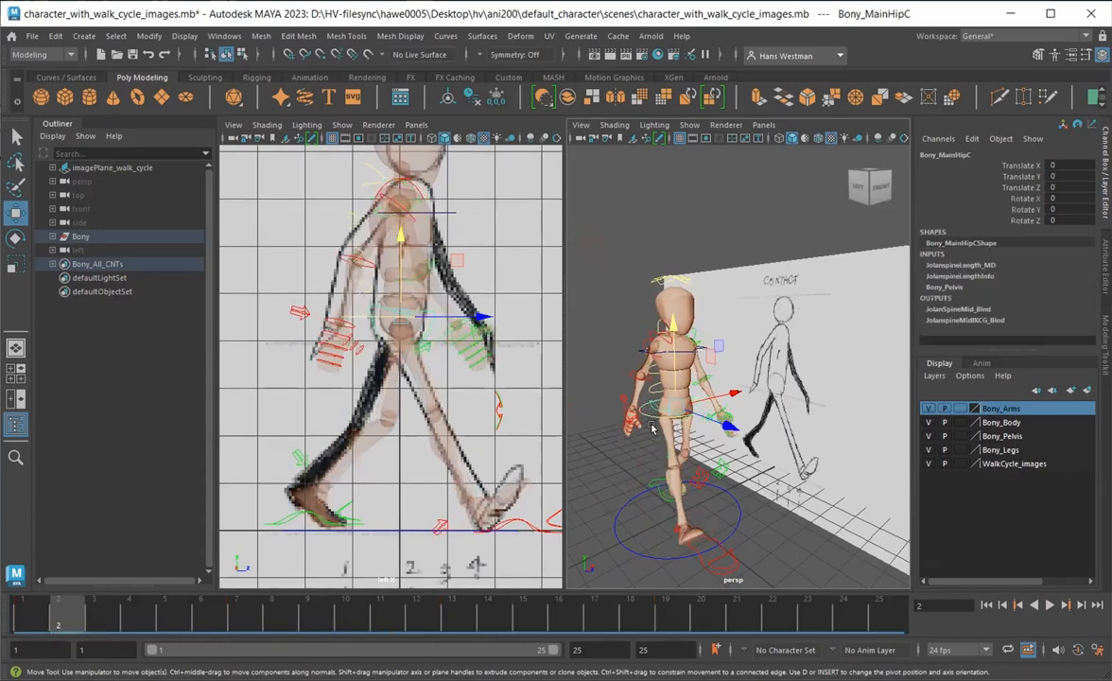
{"action": "left_click", "coordinate": [633, 471]}
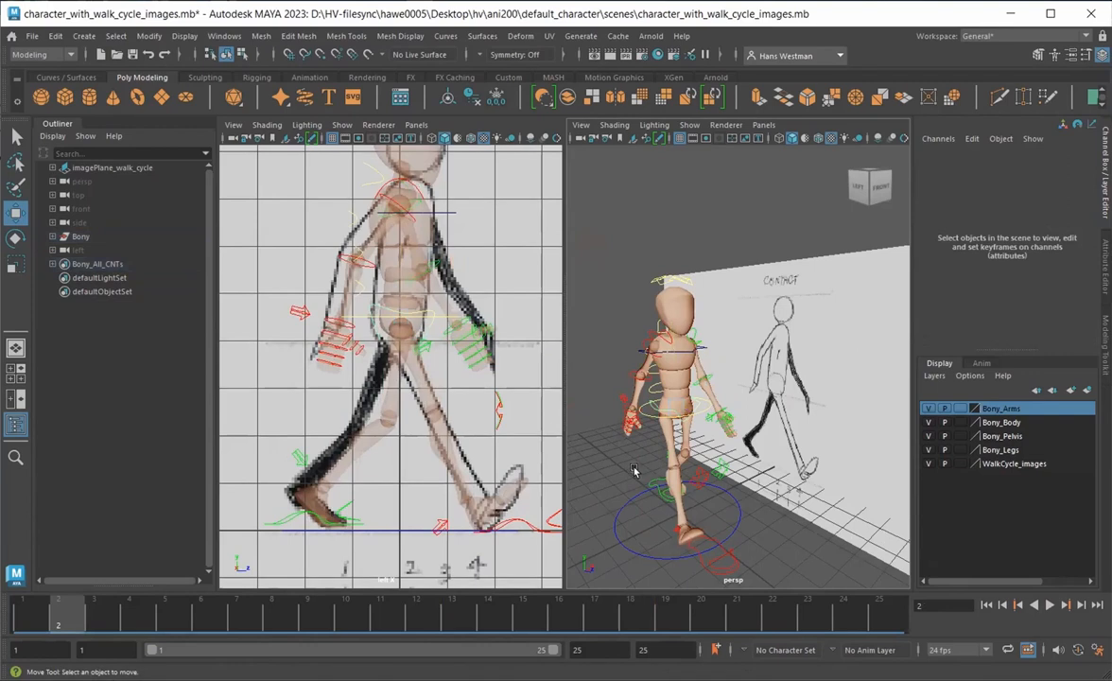
{"action": "left_click", "coordinate": [644, 414]}
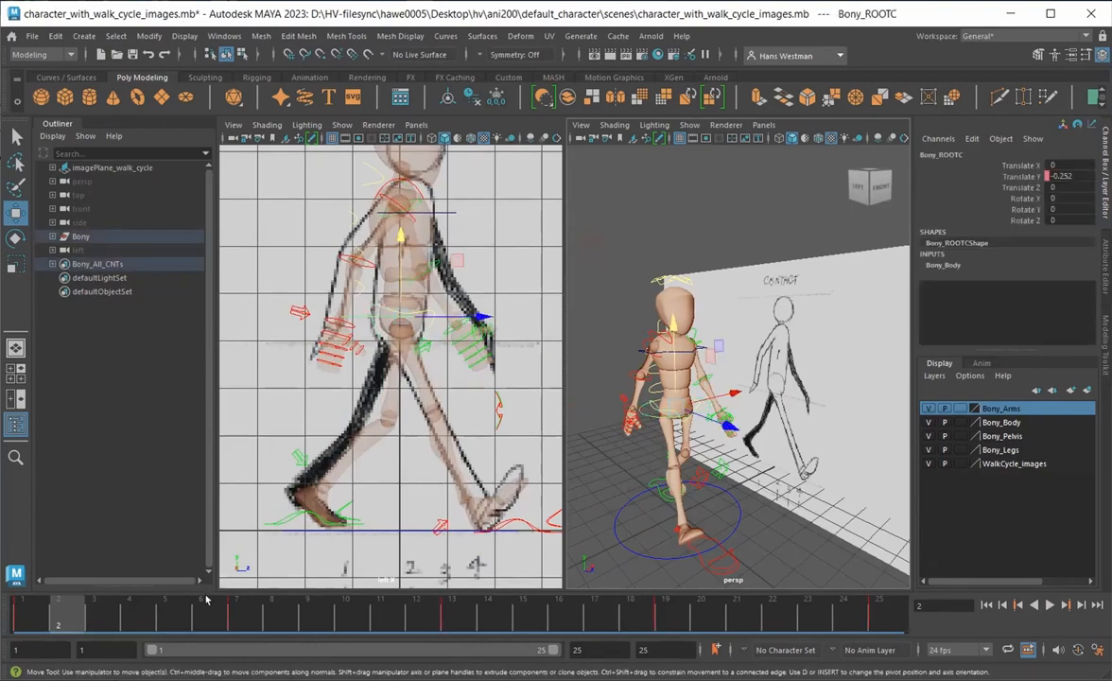
{"action": "key", "text": "alt+v"}
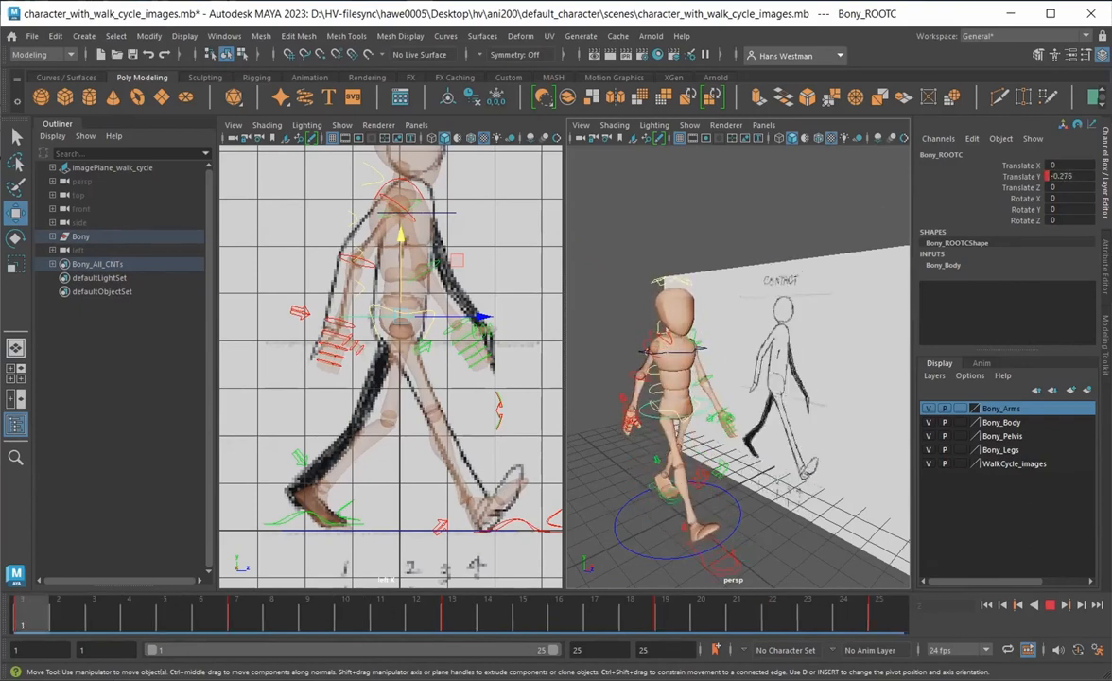
{"action": "key", "text": "alt+v"}
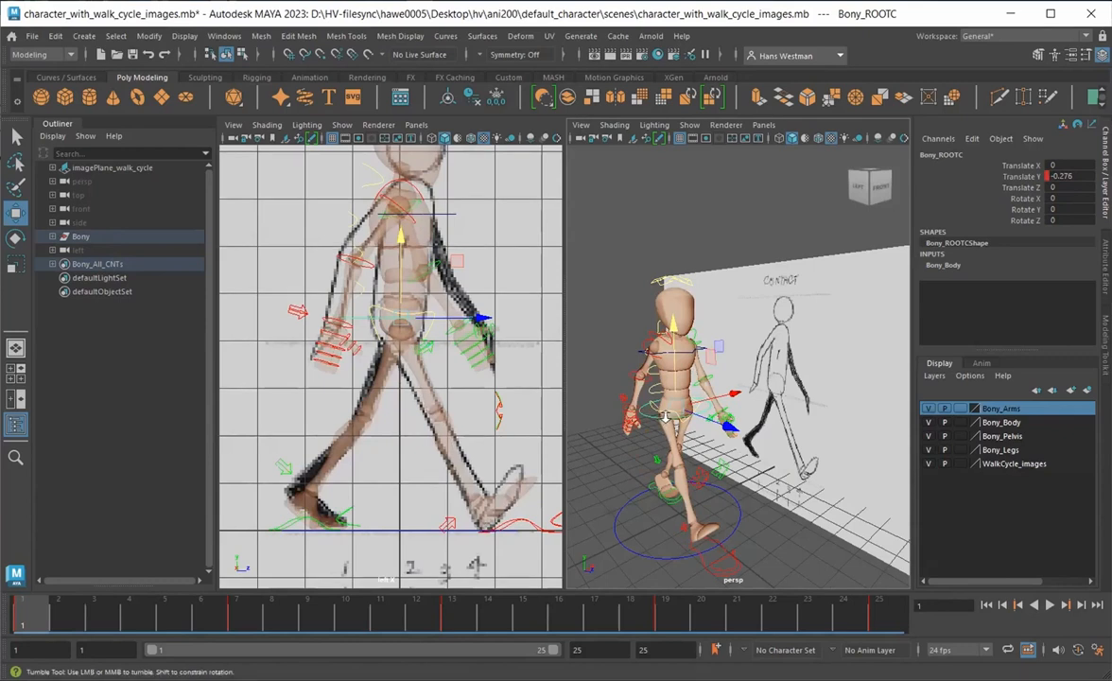
{"action": "scroll", "coordinate": [663, 420], "scroll_direction": "up", "scroll_amount": 3}
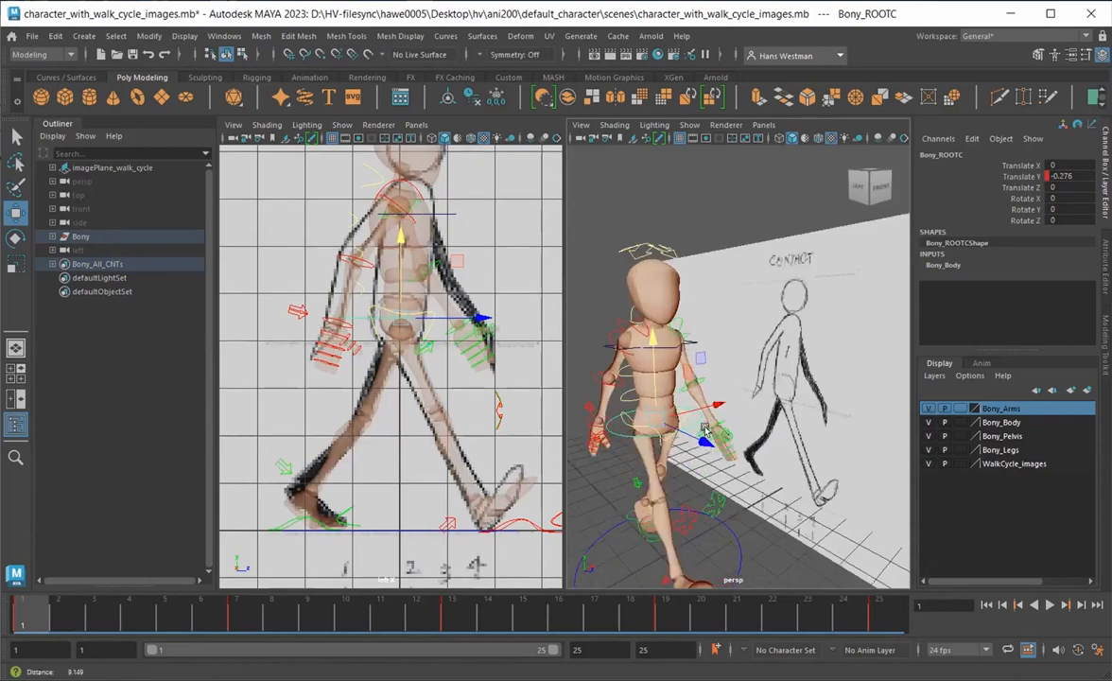
{"action": "left_click", "coordinate": [622, 427]}
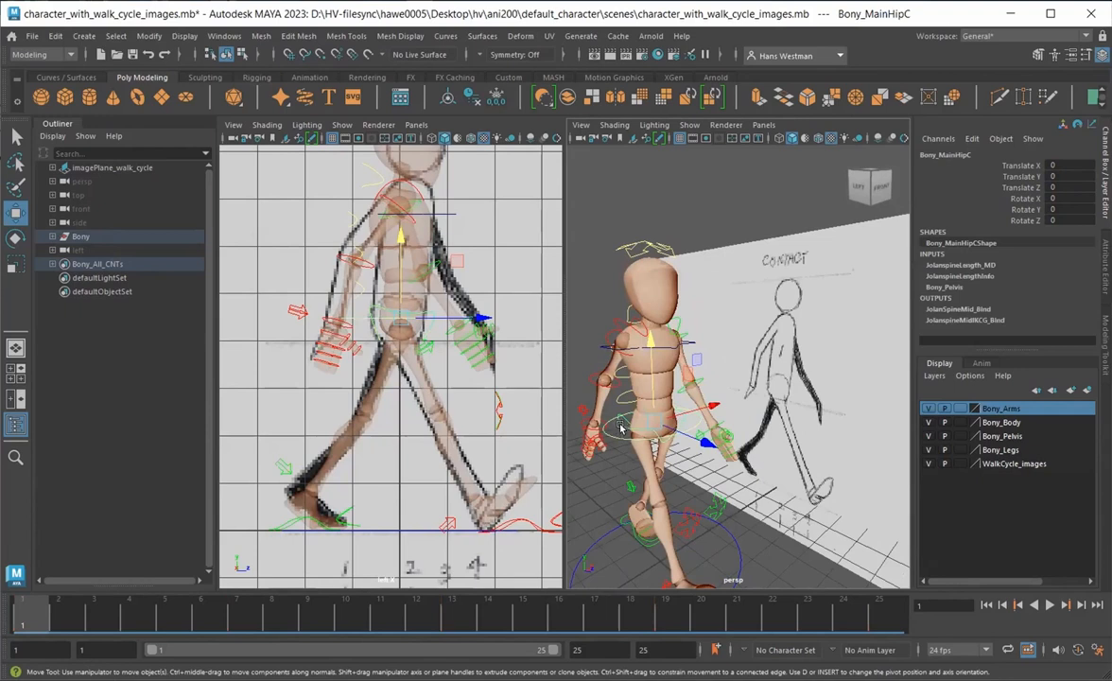
{"action": "left_click", "coordinate": [616, 453]}
{"action": "left_click", "coordinate": [622, 422]}
{"action": "right_click_drag", "start_coordinate": [622, 484], "coordinate": [608, 472], "text": "alt"}
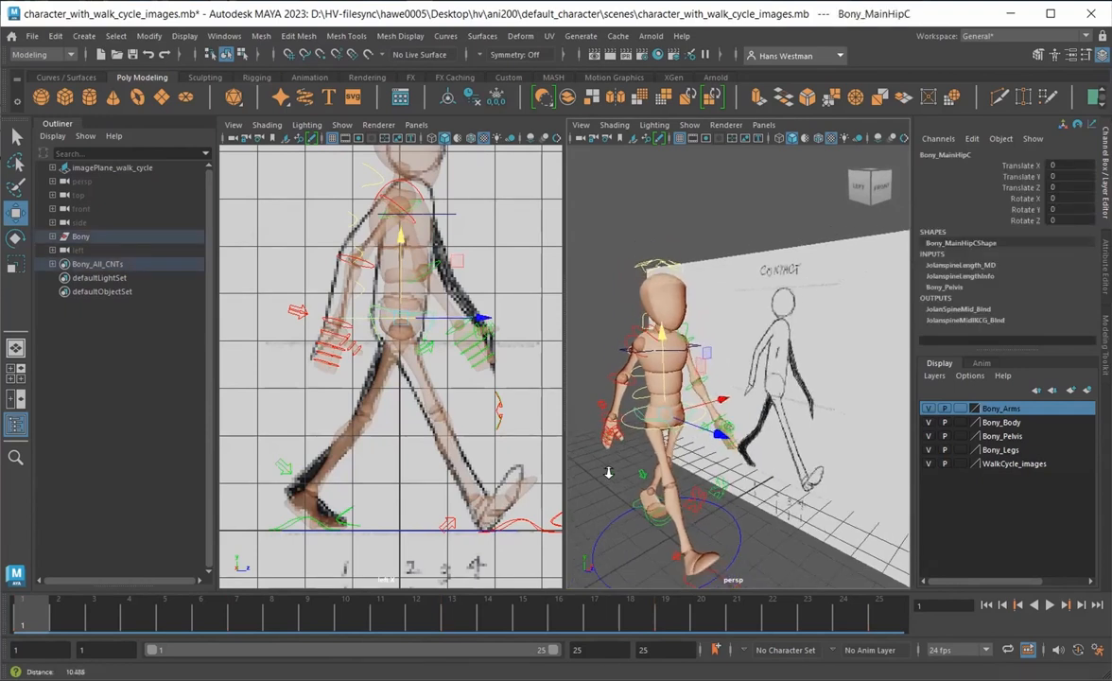
Rotate the main hip control around Y to about 26.36 at frame 1
{"action": "left_click", "coordinate": [1029, 209]}
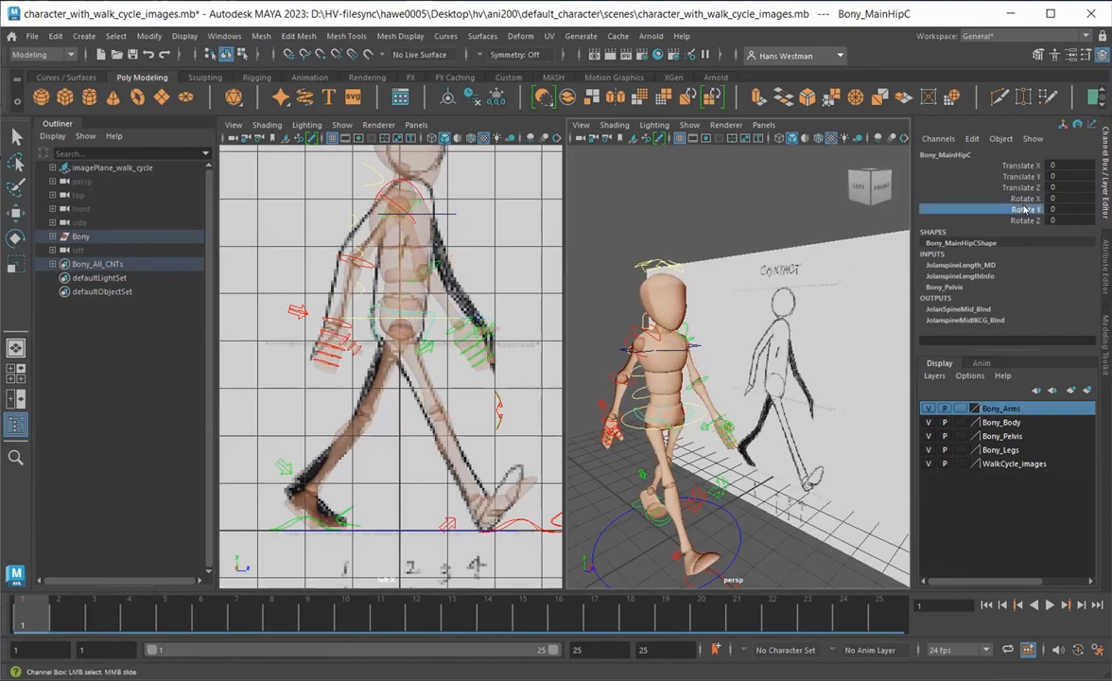
{"action": "left_click", "coordinate": [454, 523]}
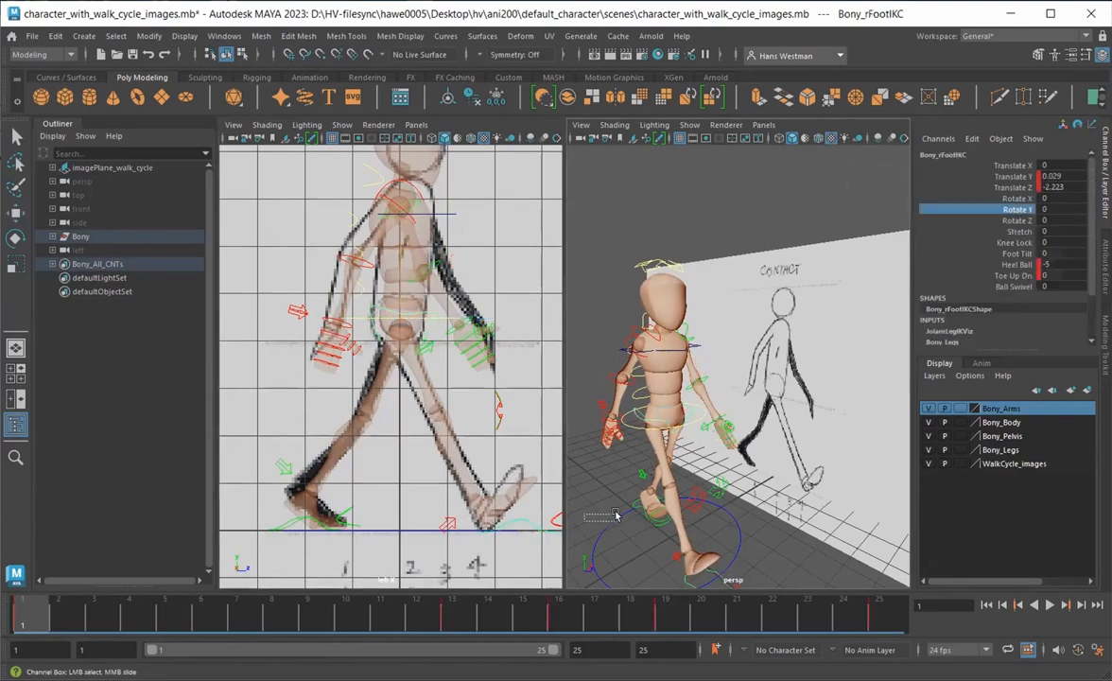
{"action": "left_click", "coordinate": [632, 422]}
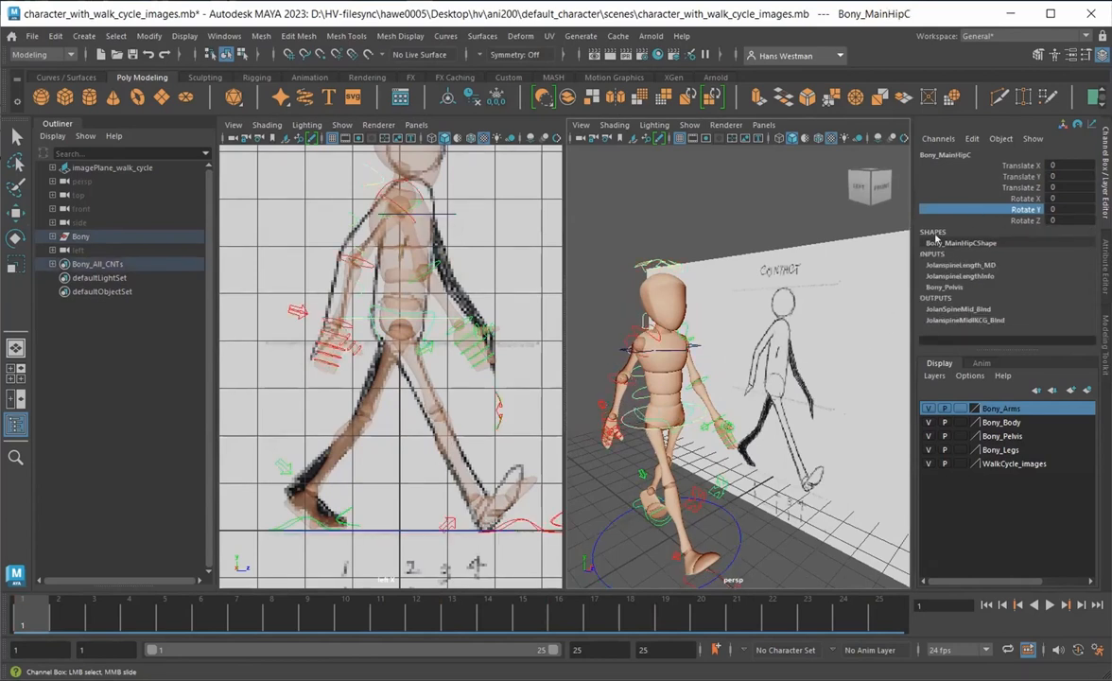
{"action": "middle_click_drag", "start_coordinate": [750, 473], "coordinate": [767, 465]}
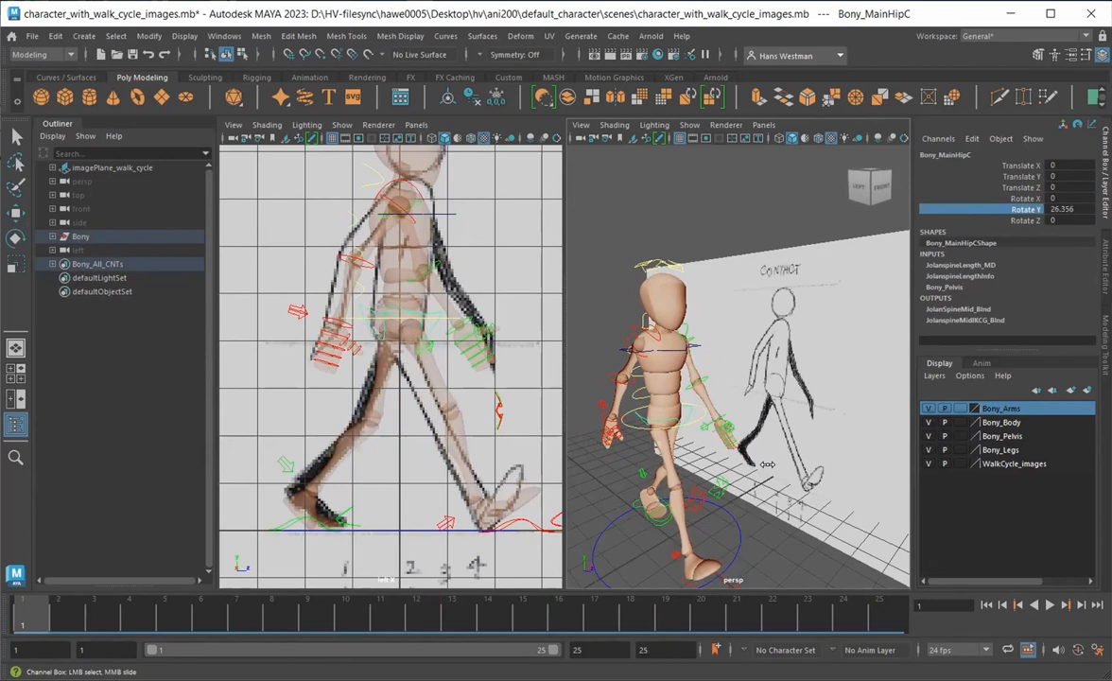
{"action": "scroll", "coordinate": [767, 464], "scroll_direction": "up", "scroll_amount": 3}
{"action": "scroll", "coordinate": [767, 471], "scroll_direction": "down", "scroll_amount": 3}
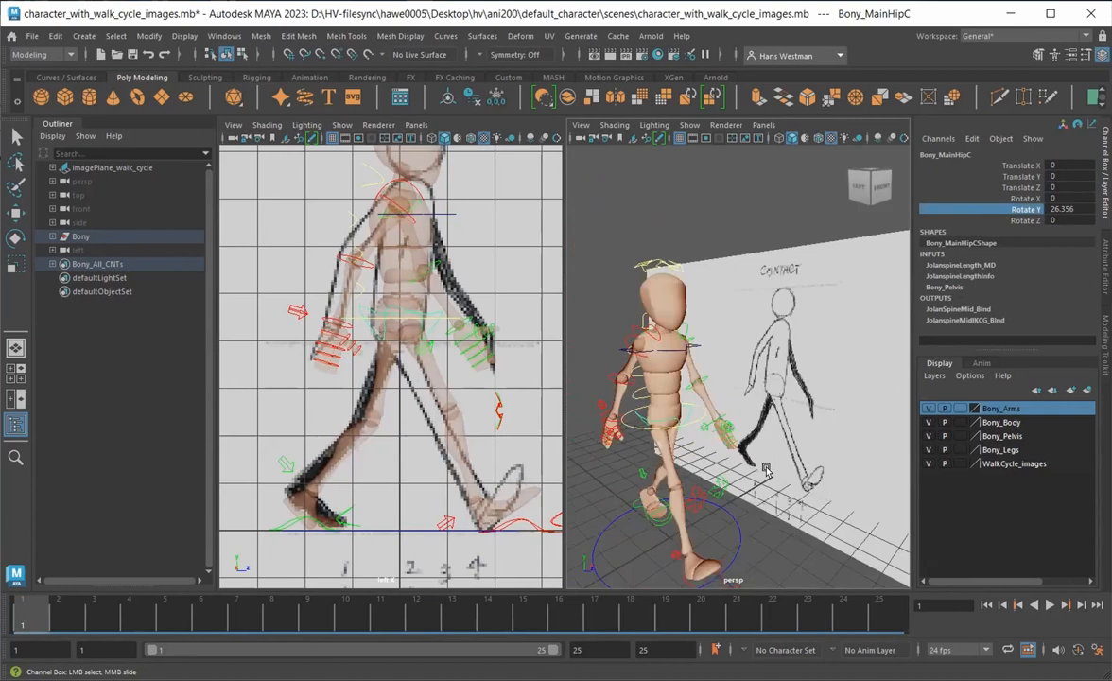
Set the main hip control's Rotate Y to exactly 26 and key that channel at frame 1
{"action": "left_click", "coordinate": [1078, 209]}
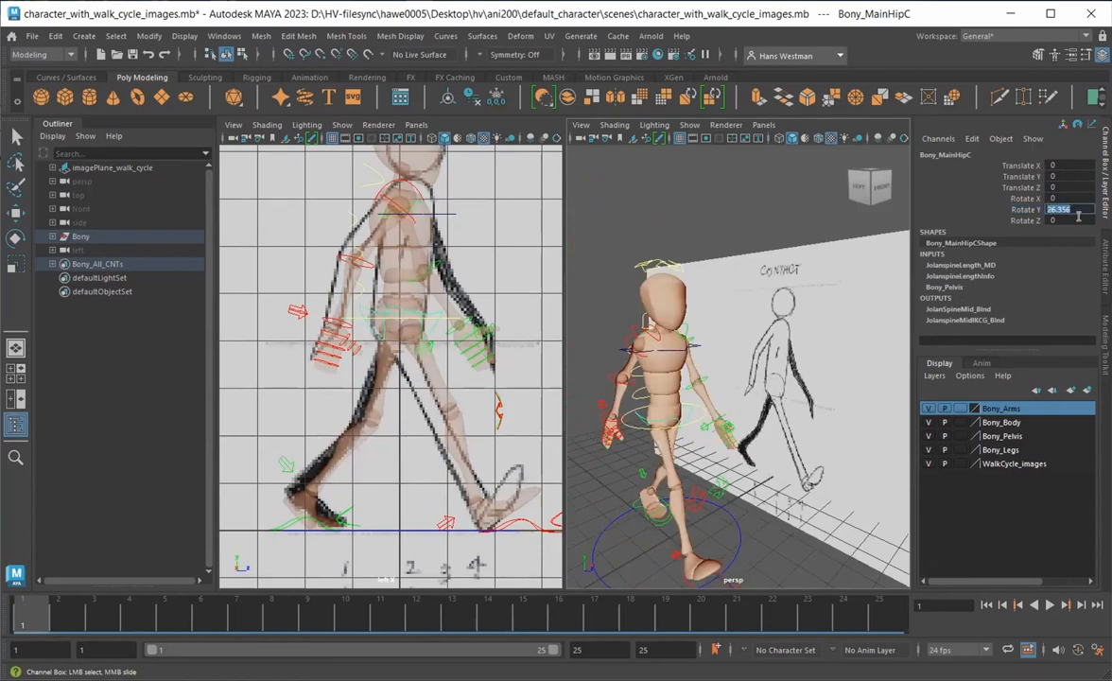
{"action": "left_click", "coordinate": [1079, 207]}
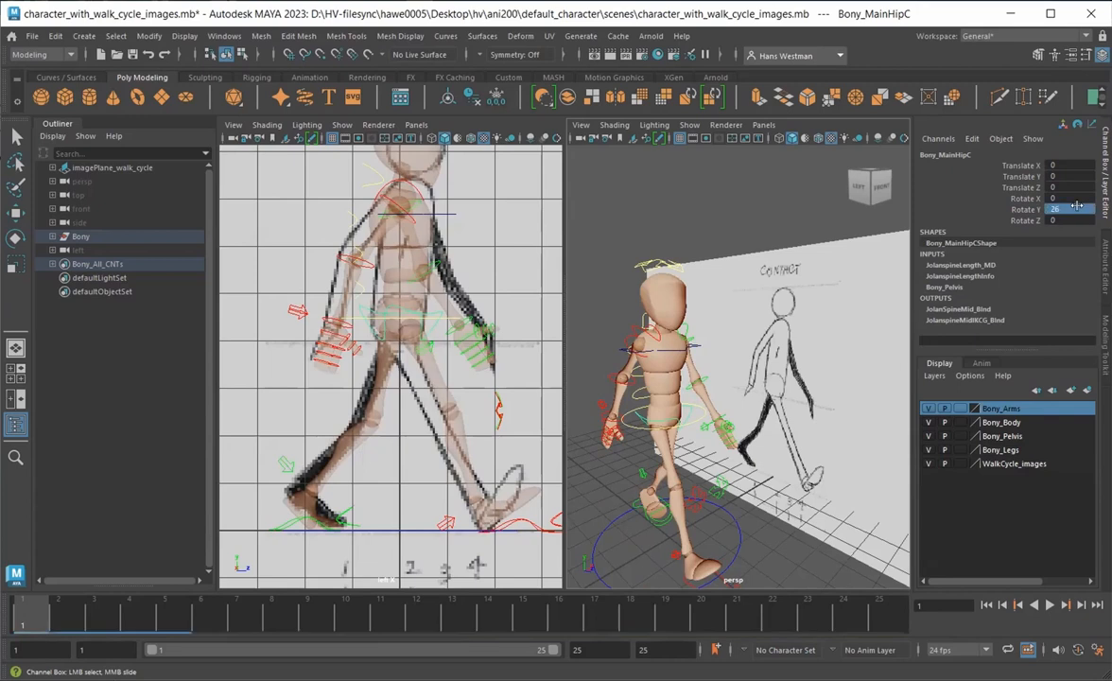
{"action": "double_click", "coordinate": [1070, 208]}
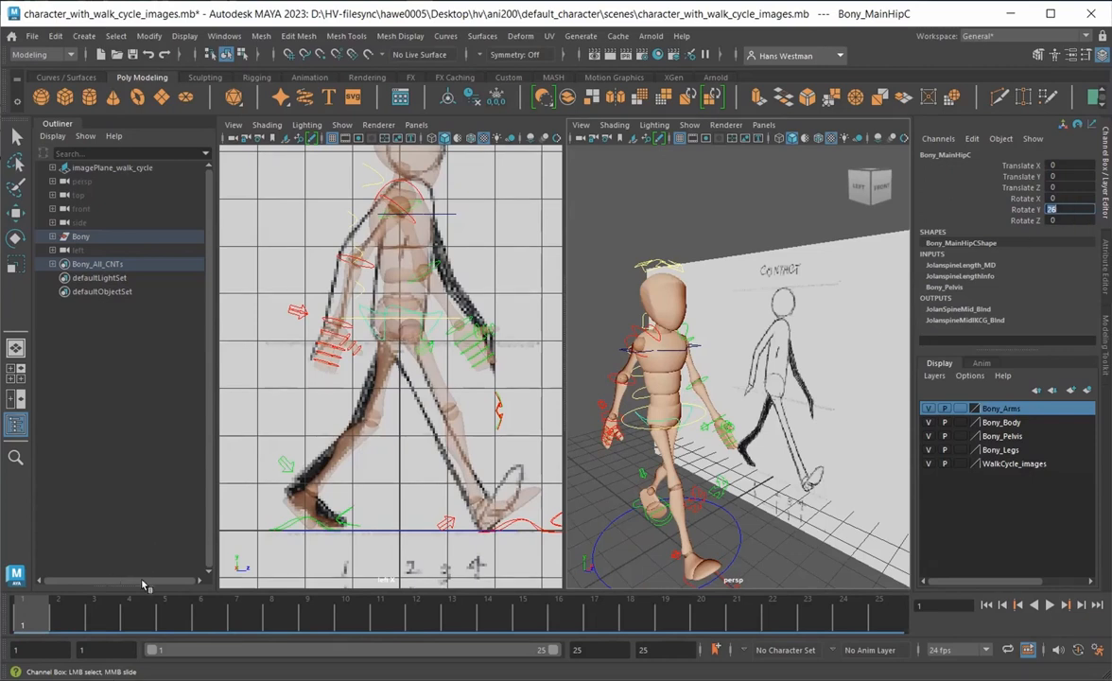
{"action": "left_click", "coordinate": [1019, 210]}
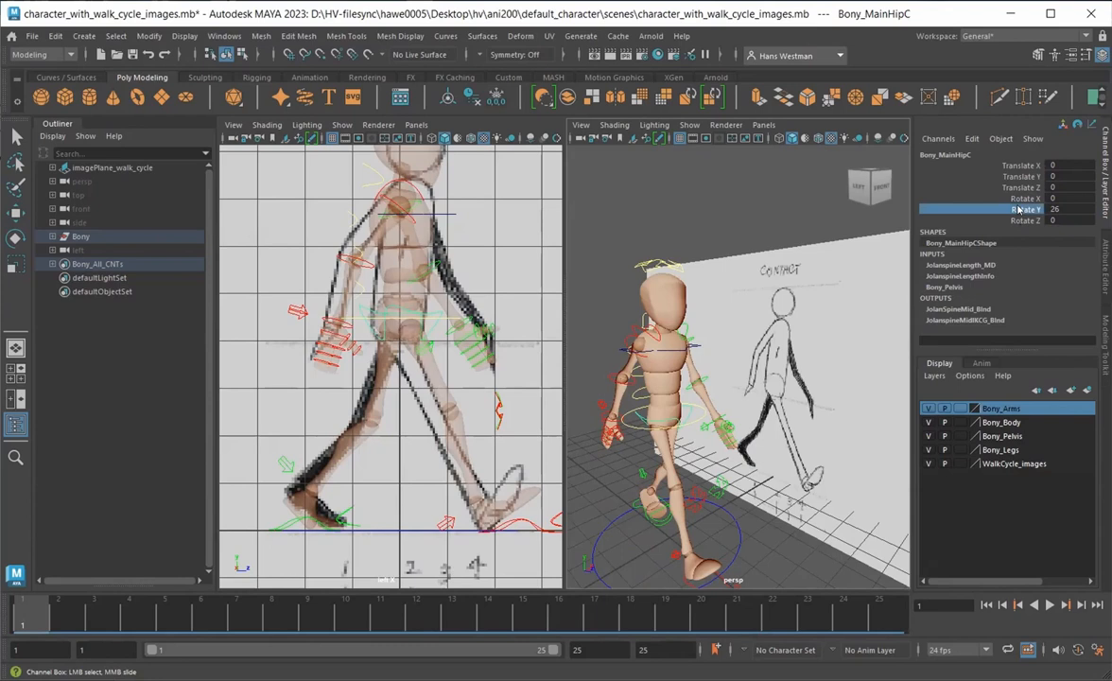
{"action": "right_click", "coordinate": [1019, 210]}
{"action": "left_click", "coordinate": [1058, 236]}
Go to frame 25 and key the main hip control's Rotate Y there at 26 to match frame 1
{"action": "left_click", "coordinate": [889, 608]}
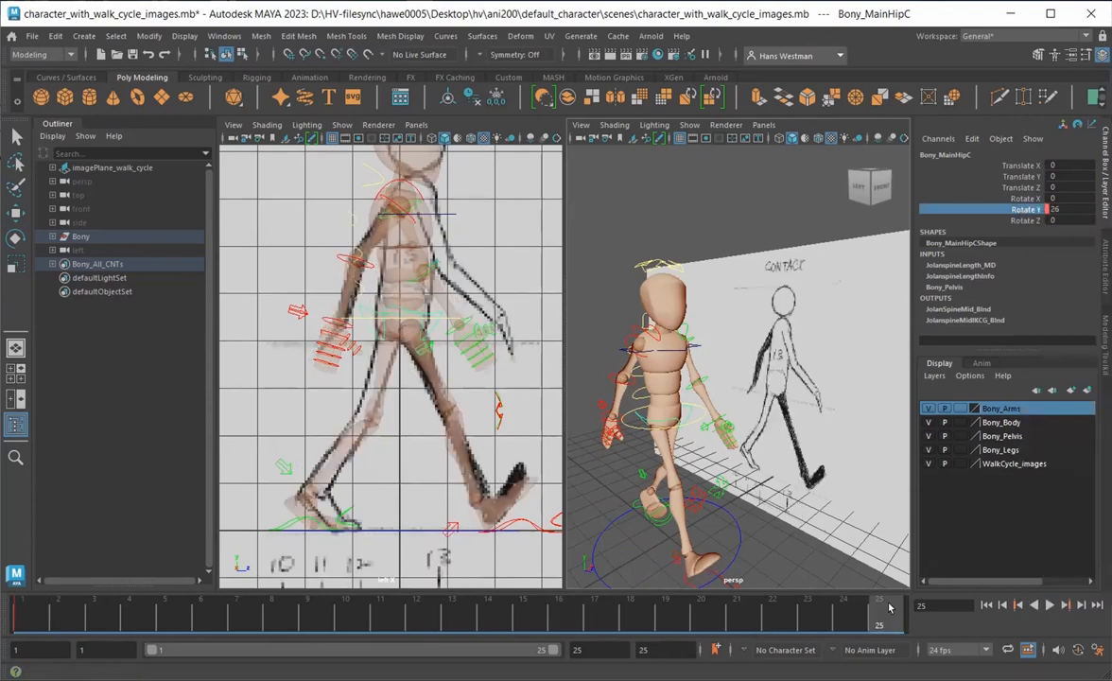
{"action": "right_click", "coordinate": [889, 609]}
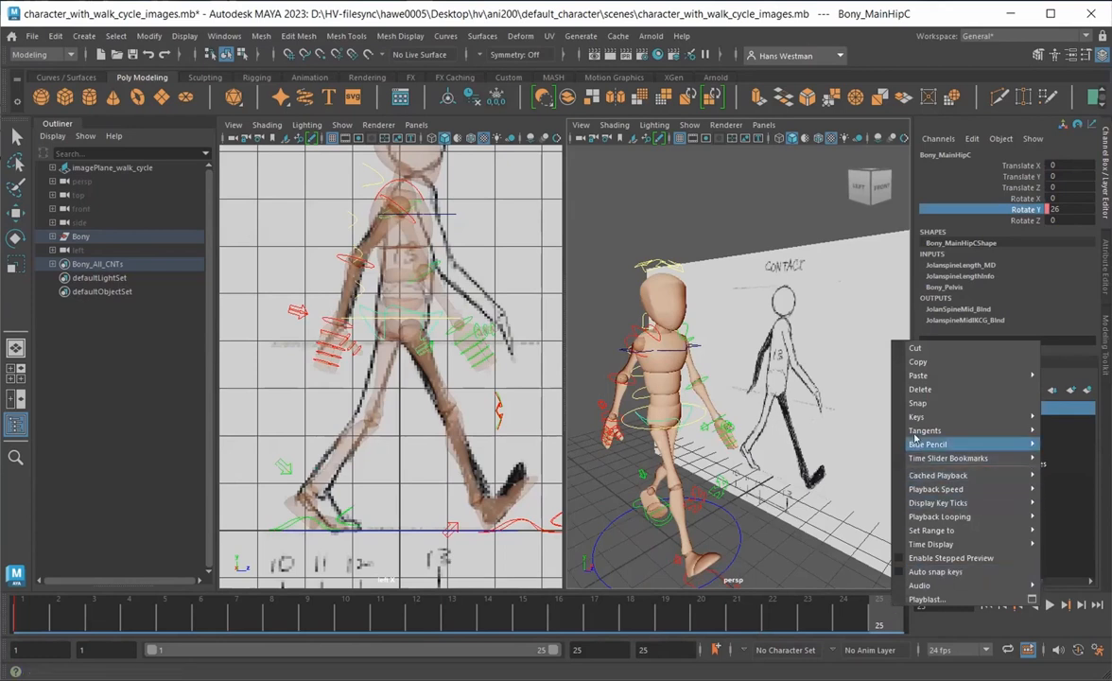
{"action": "right_click", "coordinate": [879, 610]}
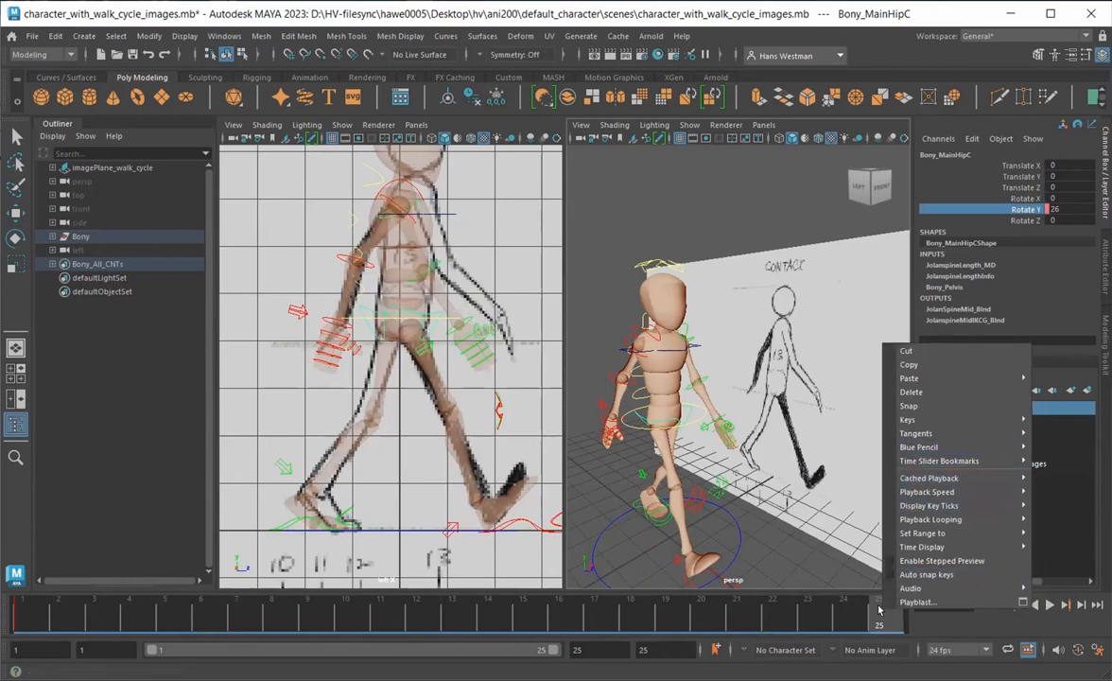
{"action": "left_click", "coordinate": [879, 611]}
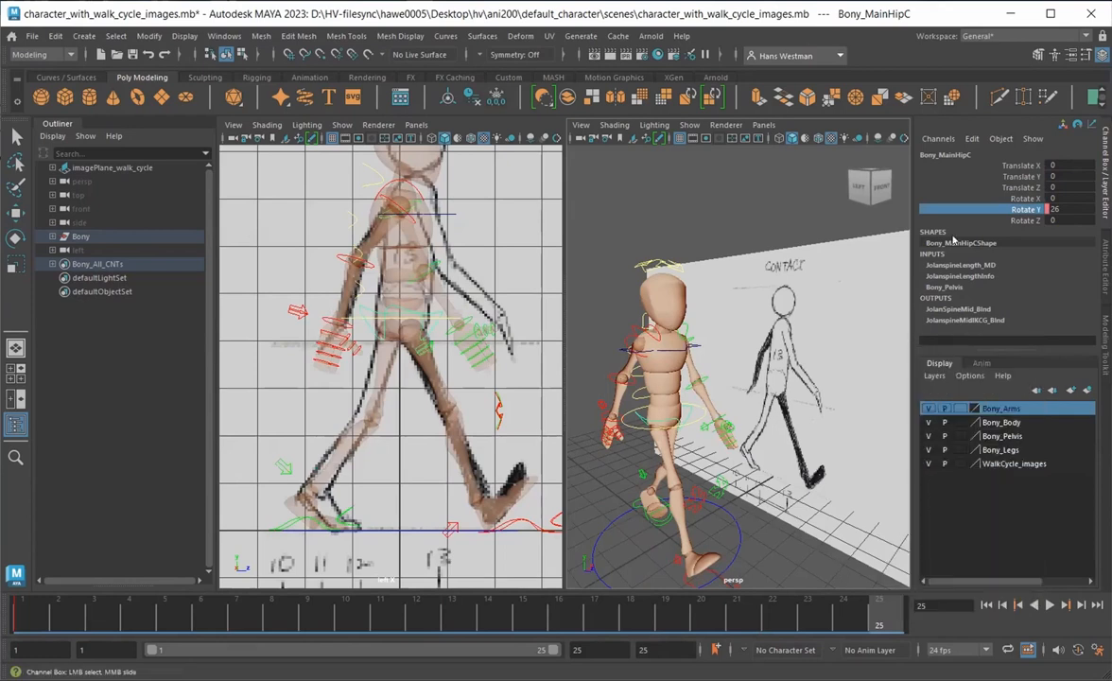
{"action": "right_click", "coordinate": [993, 208]}
{"action": "left_click", "coordinate": [1018, 235]}
At the frame 13 contact pose, set the main hip control's Rotate Y to -26 and key that channel
{"action": "key", "text": "alt+v"}
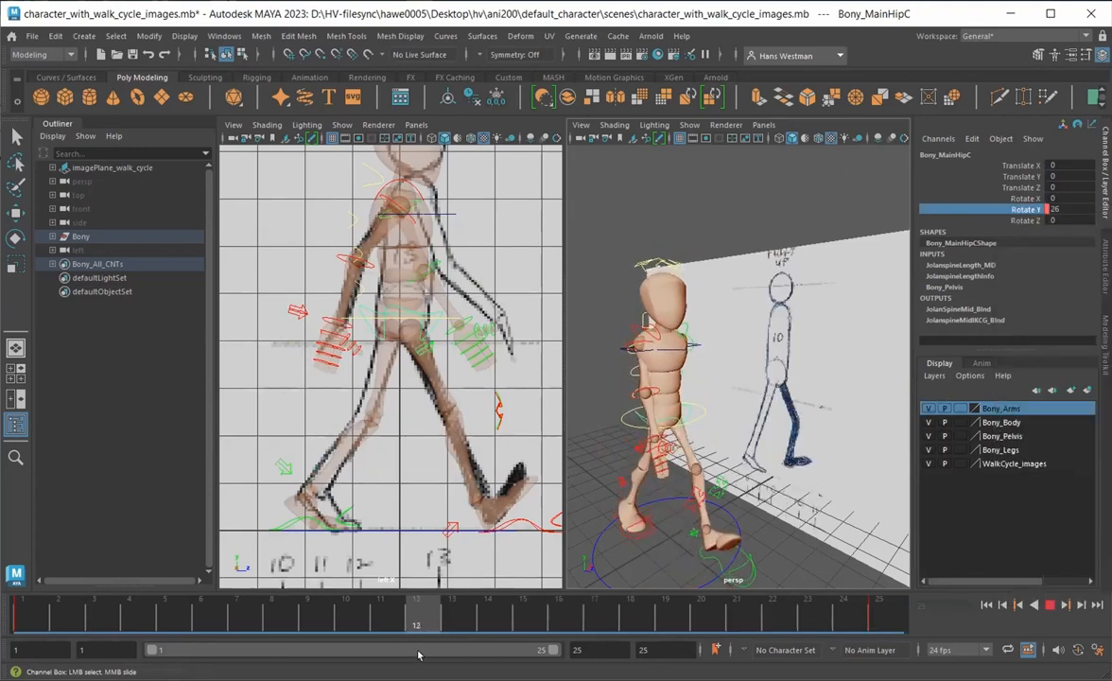
{"action": "key", "text": "alt+v"}
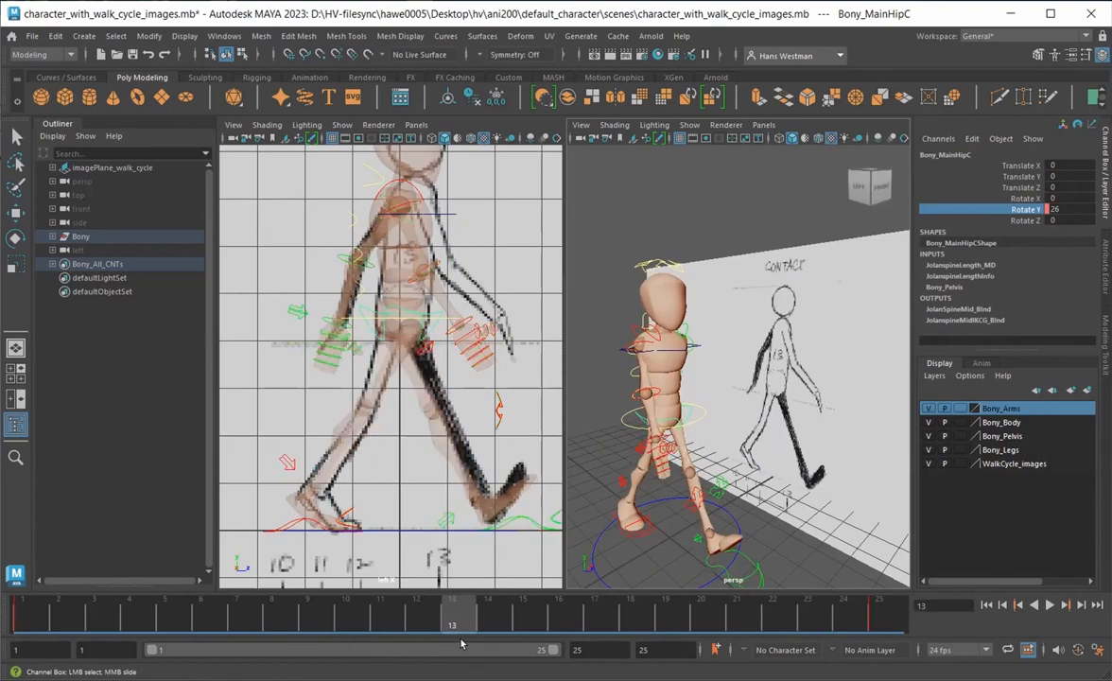
{"action": "double_click", "coordinate": [1063, 209]}
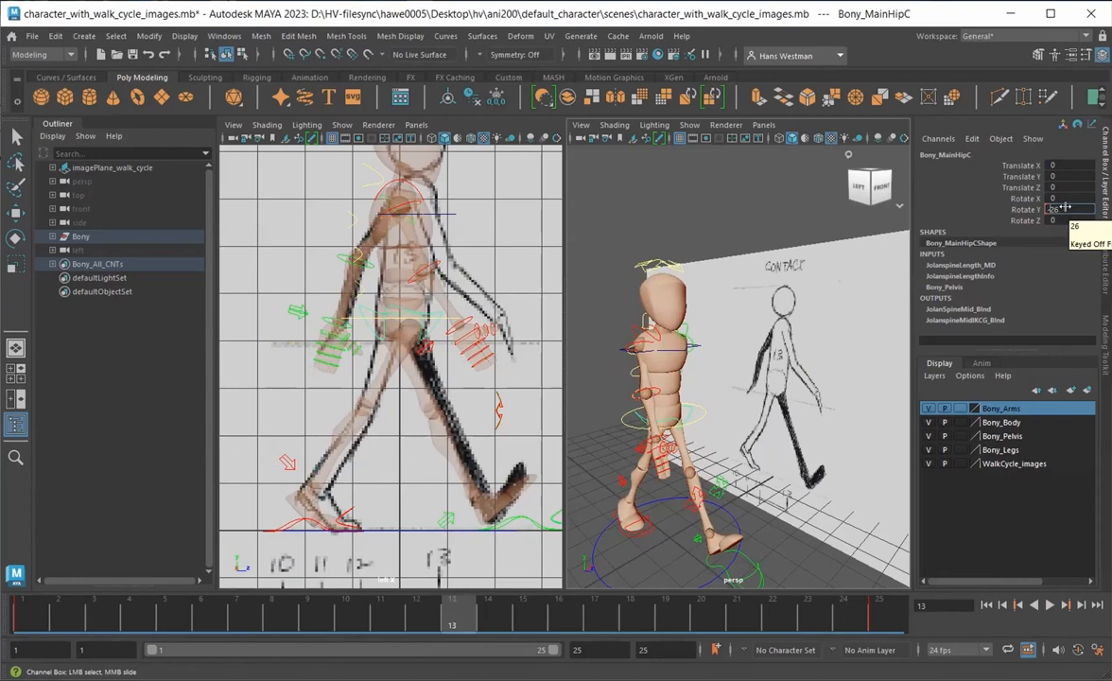
{"action": "key", "text": "Return"}
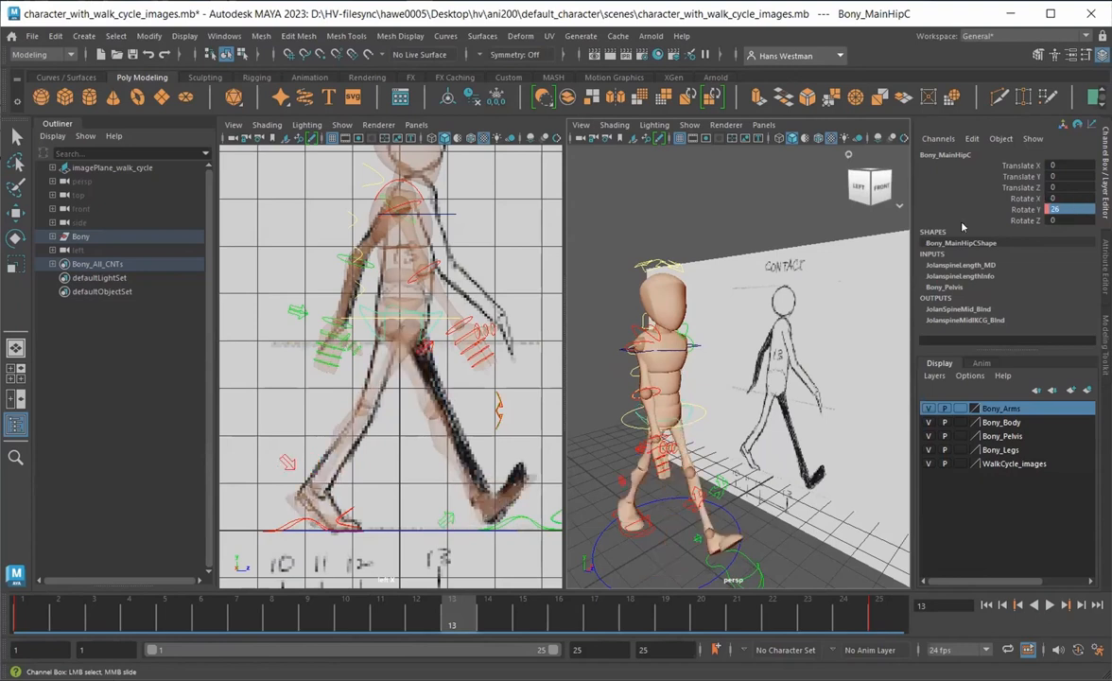
{"action": "key", "text": "w"}
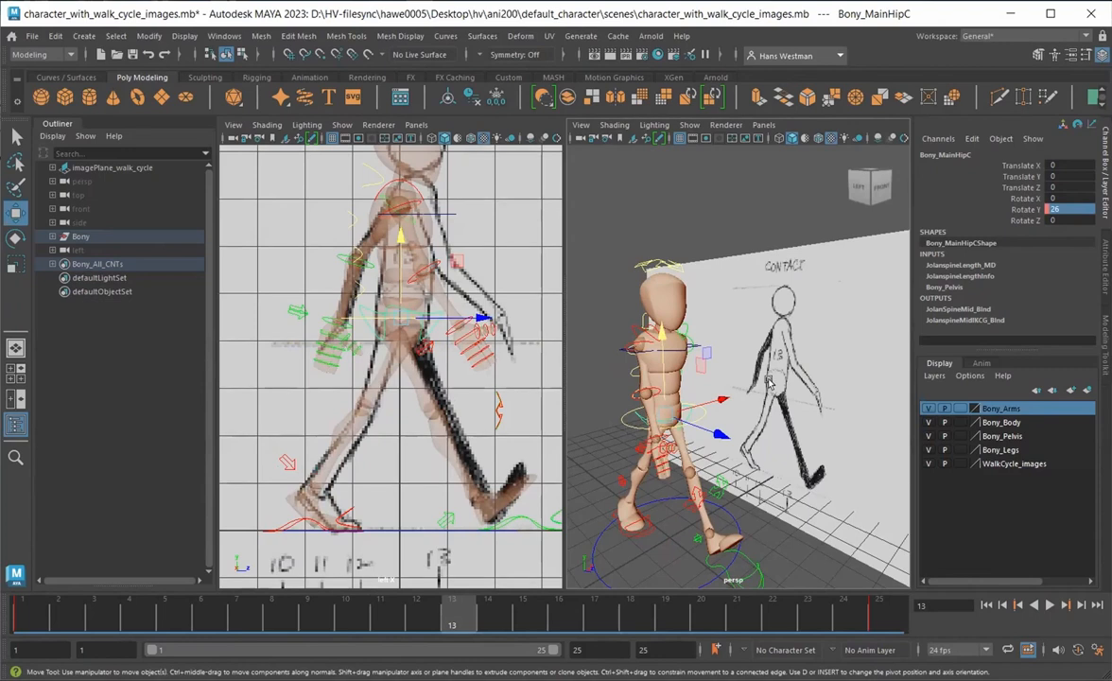
{"action": "left_click", "coordinate": [1067, 209]}
{"action": "left_click", "coordinate": [1066, 208]}
{"action": "key", "text": "Return"}
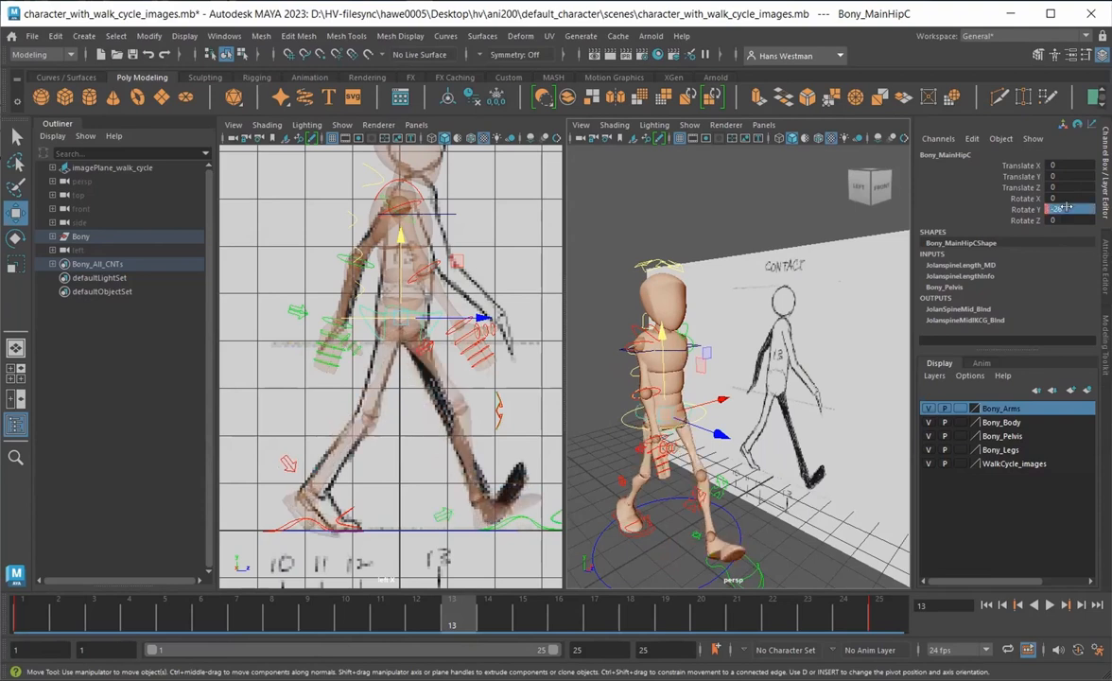
{"action": "left_click", "coordinate": [1018, 213]}
{"action": "right_click", "coordinate": [1019, 214]}
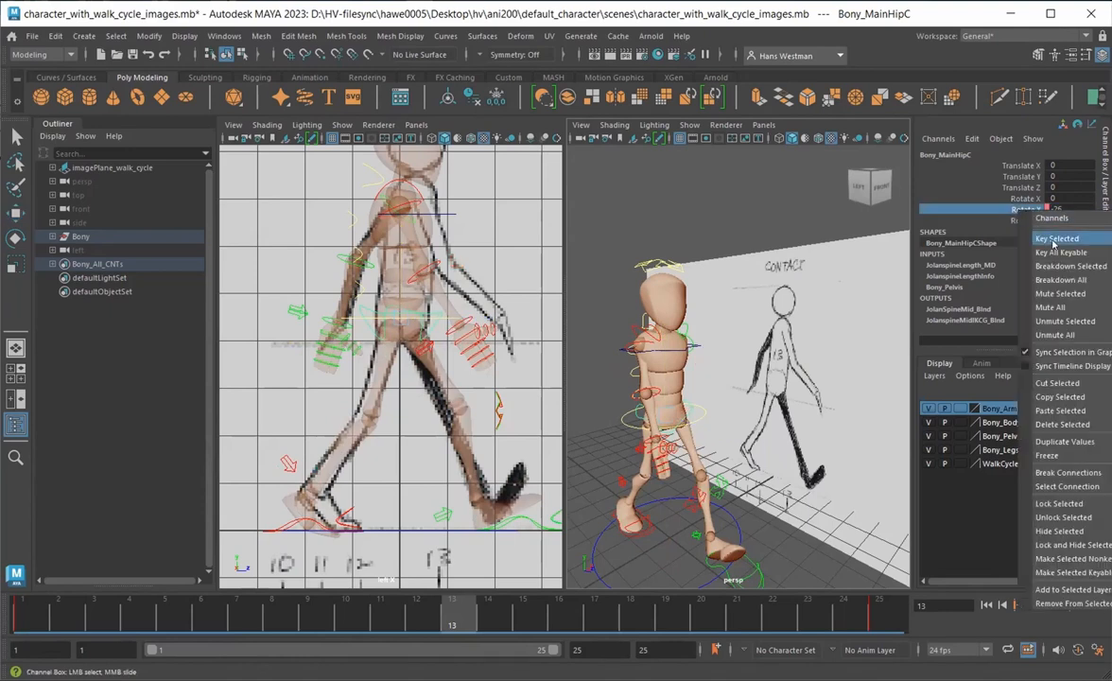
{"action": "left_click", "coordinate": [1056, 239]}
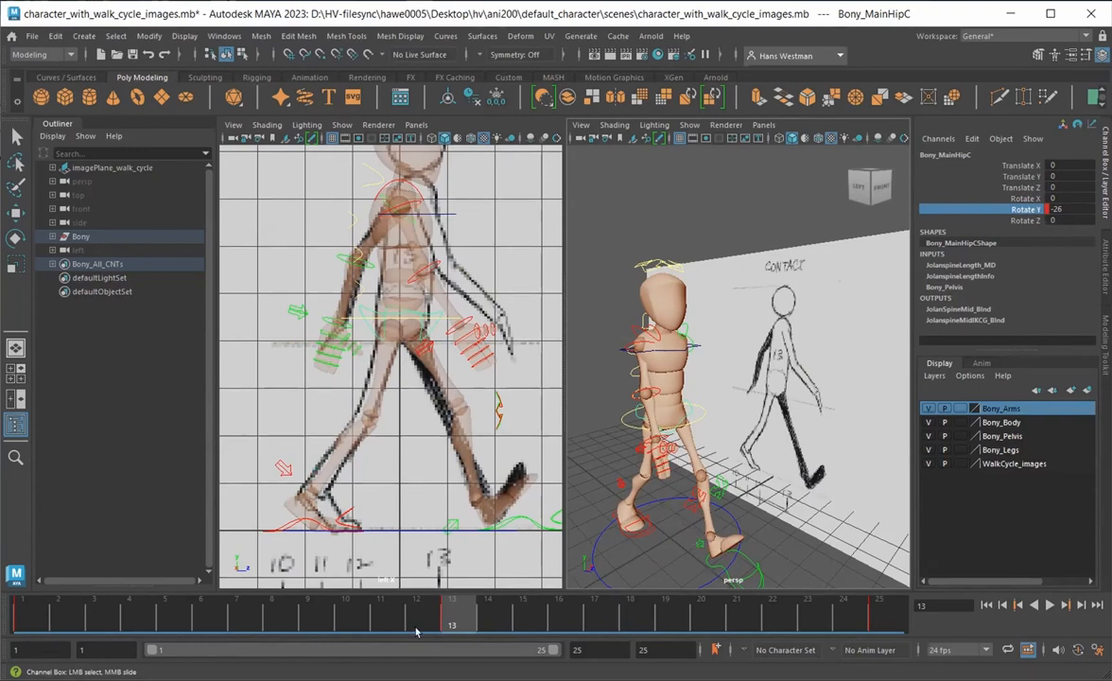
Move the left foot IK control forward to a Translate Z of 2.383 at frame 13 and key that channel
{"action": "left_click", "coordinate": [520, 521]}
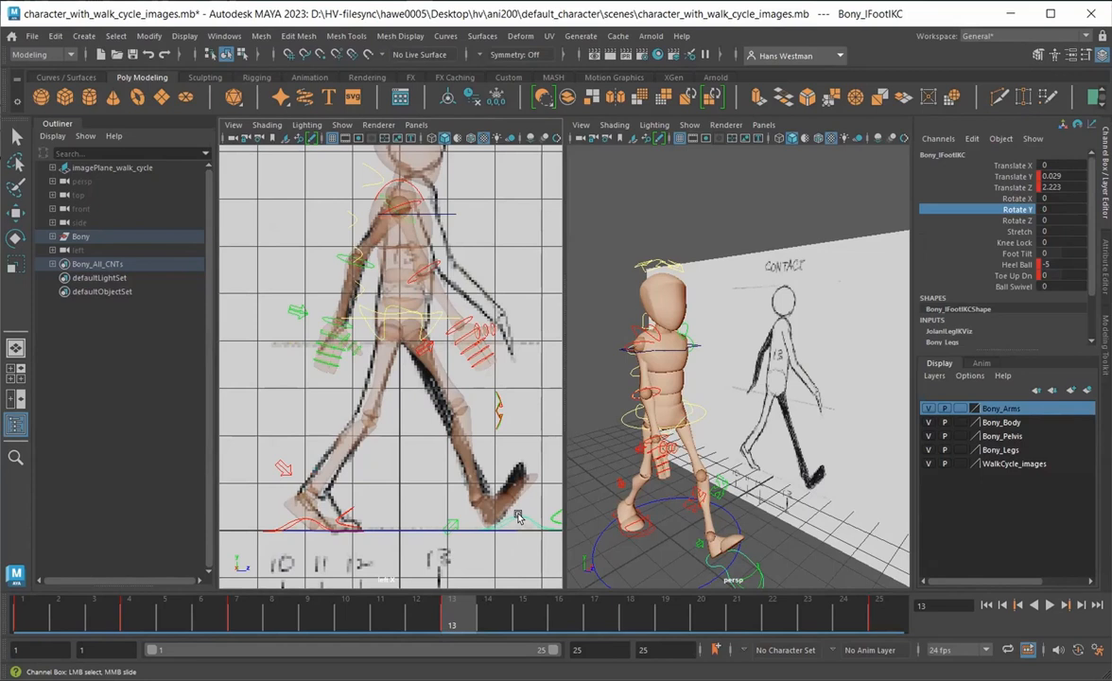
{"action": "key", "text": "w"}
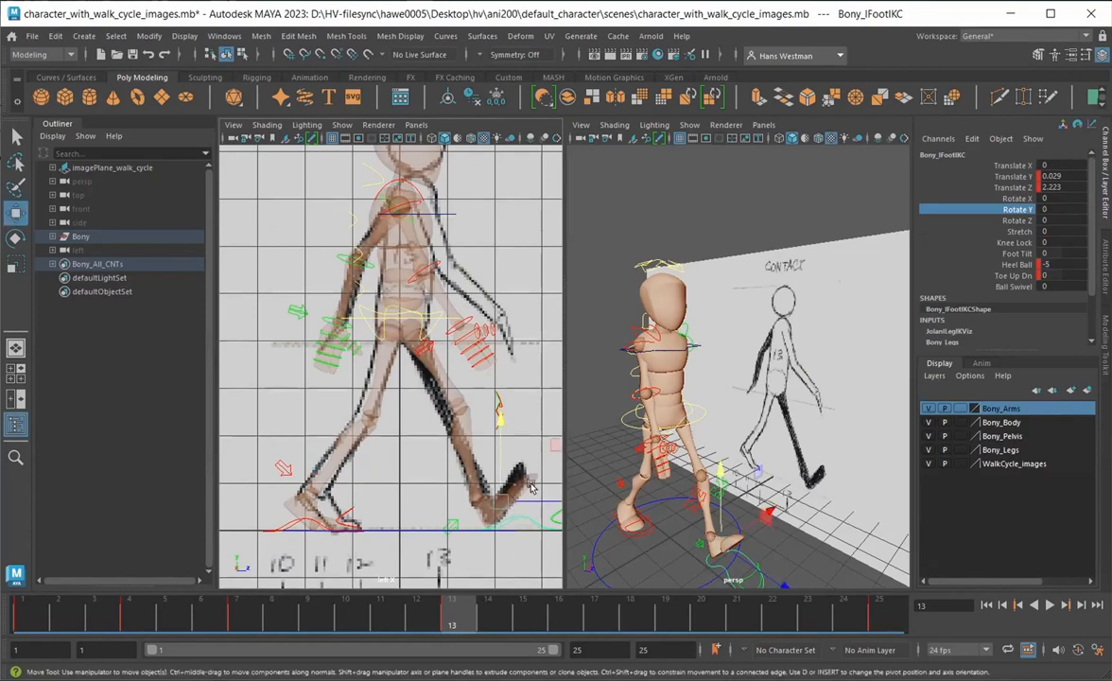
{"action": "left_click_drag", "start_coordinate": [540, 499], "coordinate": [549, 496]}
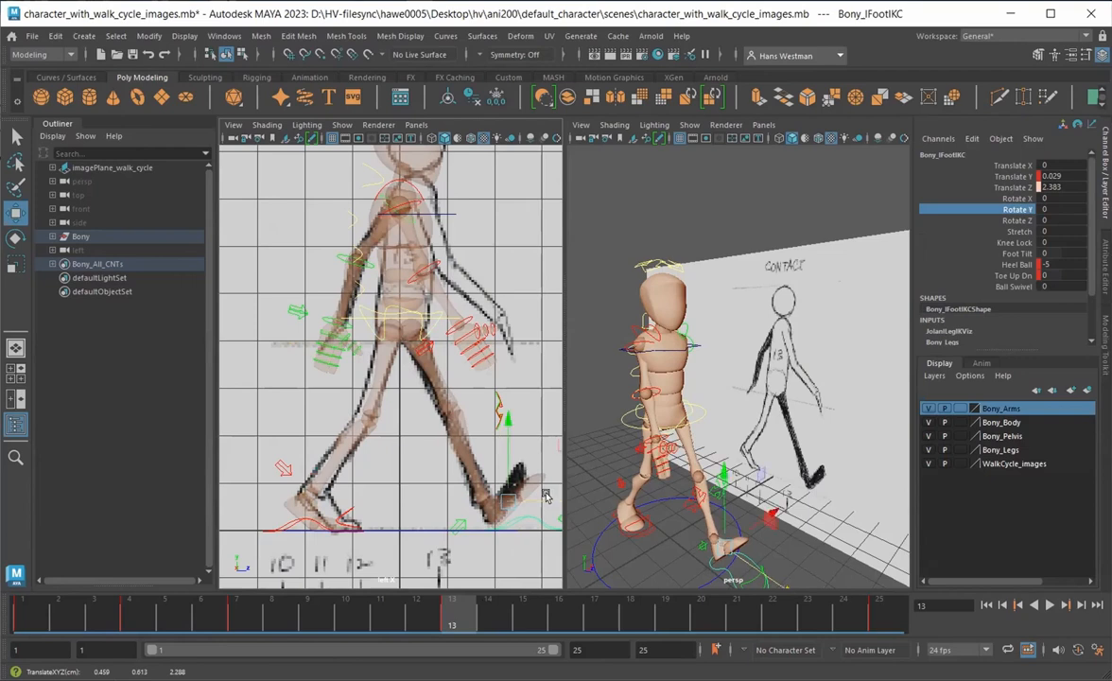
{"action": "double_click", "coordinate": [1075, 187]}
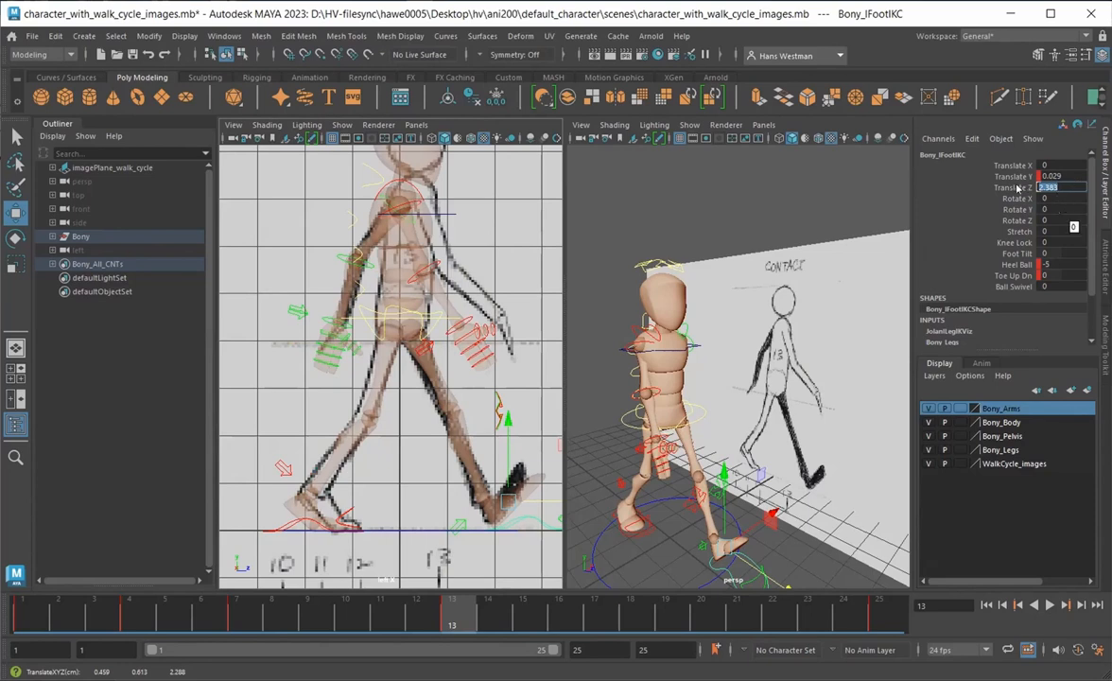
{"action": "right_click", "coordinate": [1027, 188]}
{"action": "left_click", "coordinate": [1050, 217]}
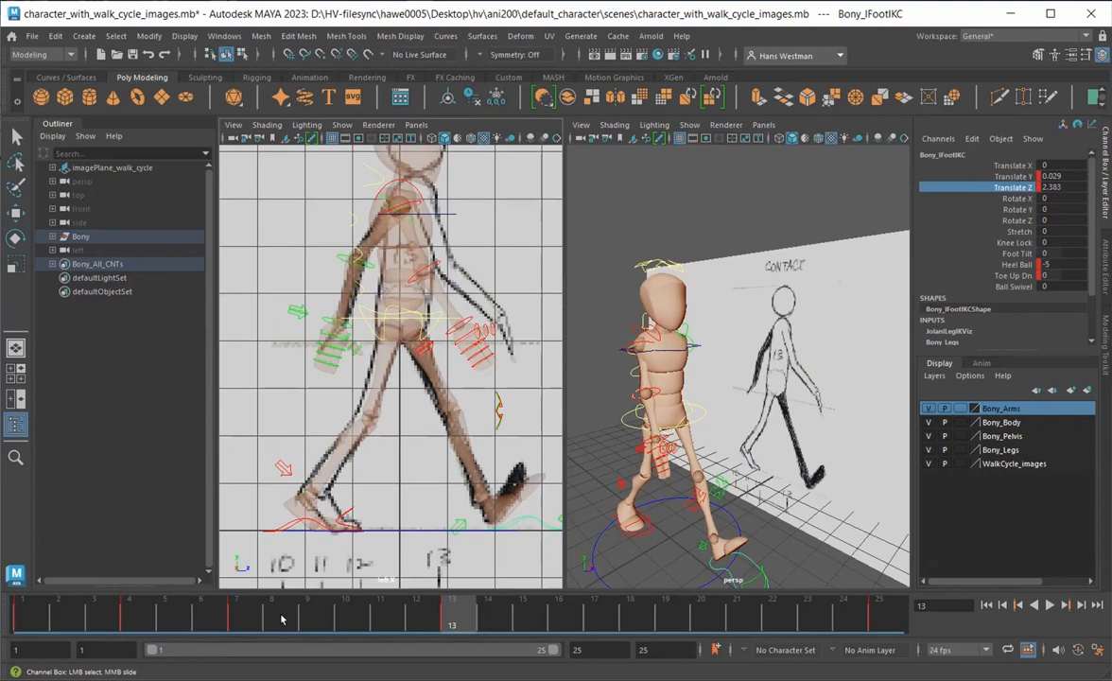
At frame 1, set the right foot IK control's Translate Z to -2.383 and key that channel
{"action": "left_click", "coordinate": [29, 615]}
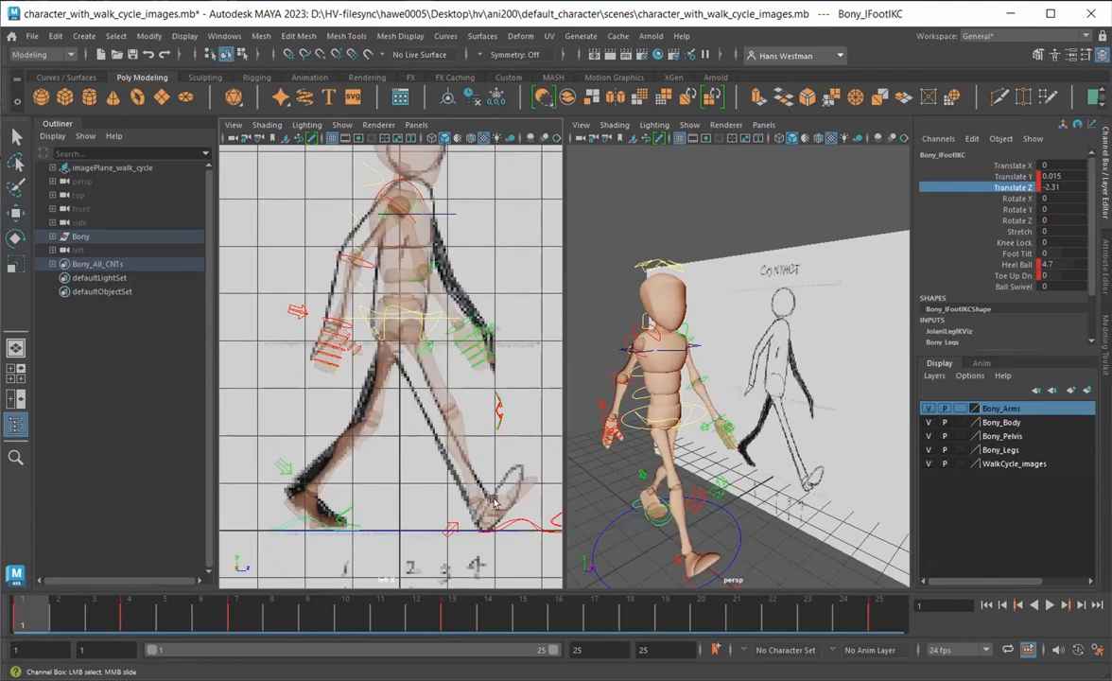
{"action": "left_click", "coordinate": [725, 581]}
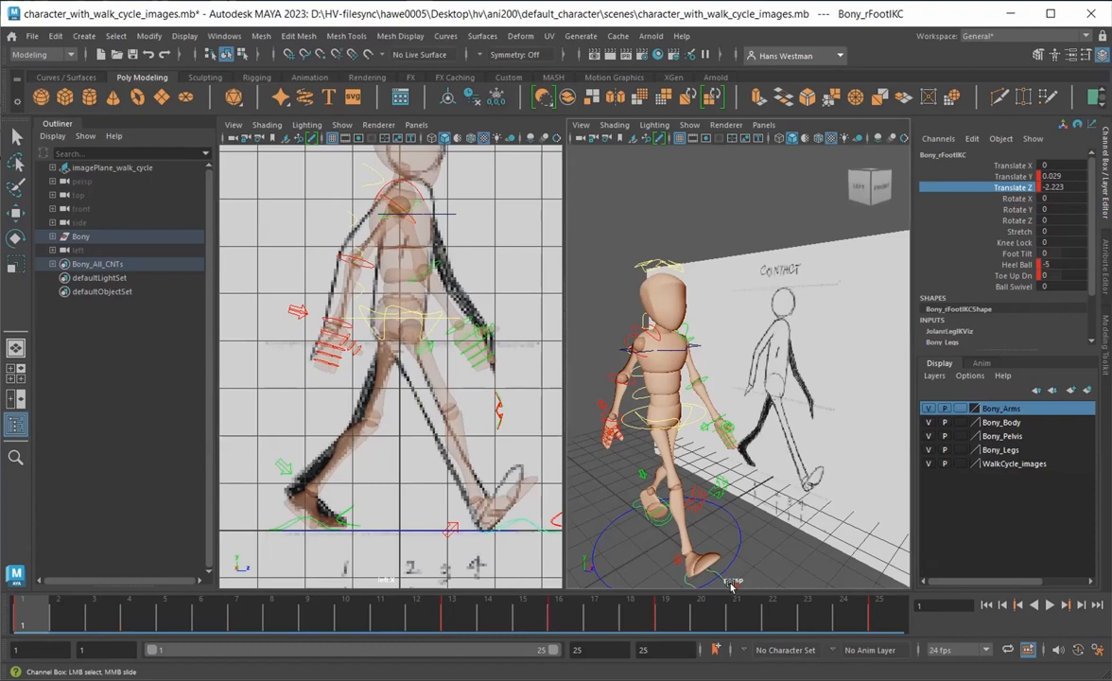
{"action": "double_click", "coordinate": [1072, 187]}
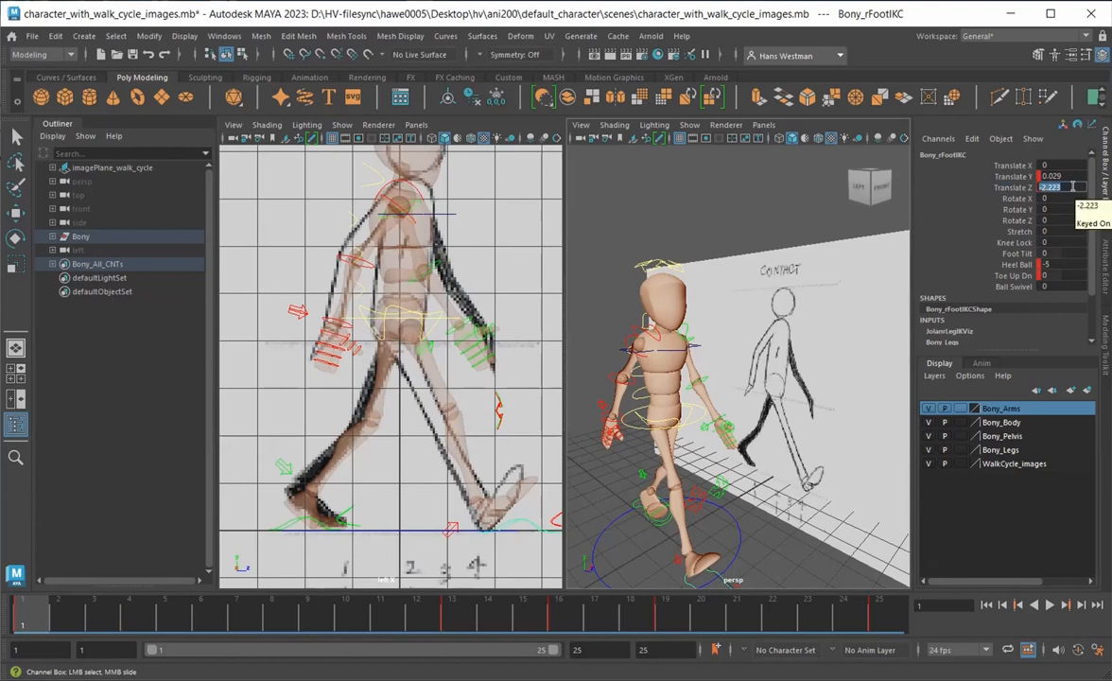
{"action": "type", "text": "-2.383"}
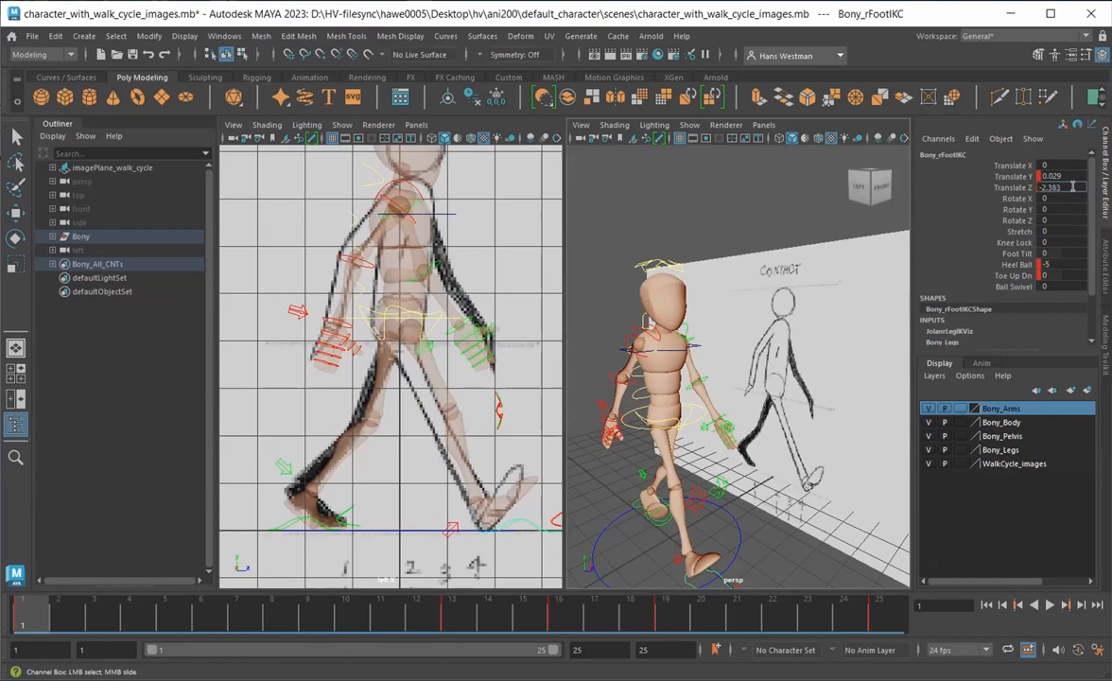
{"action": "key", "text": "Return"}
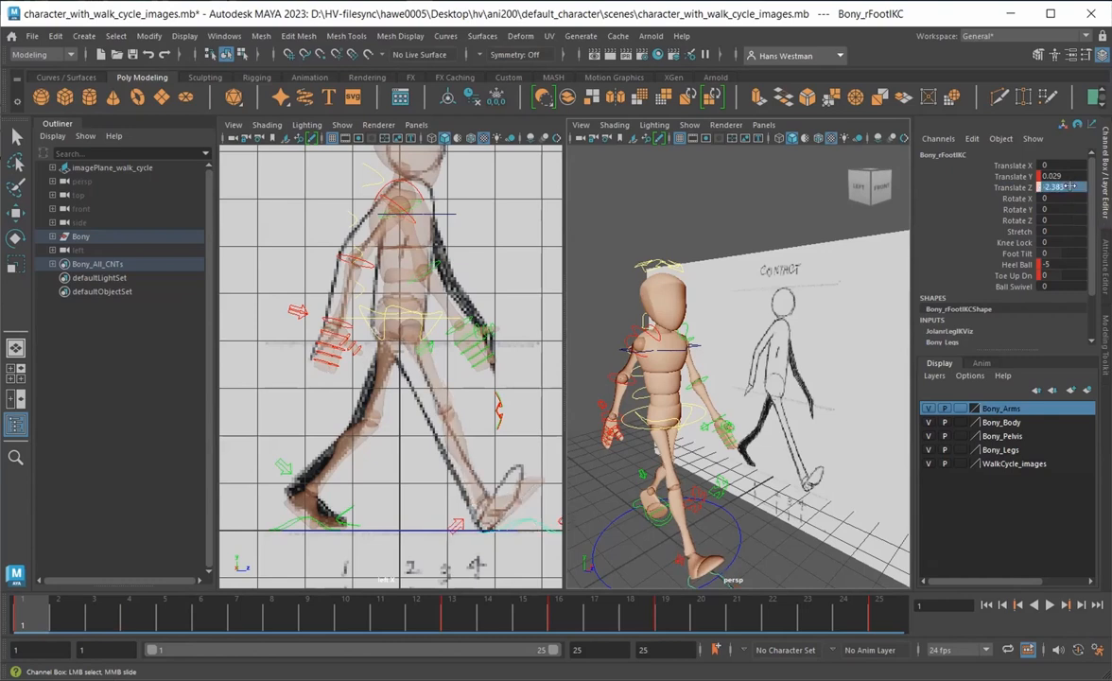
{"action": "left_click", "coordinate": [1018, 187]}
{"action": "right_click", "coordinate": [1017, 188]}
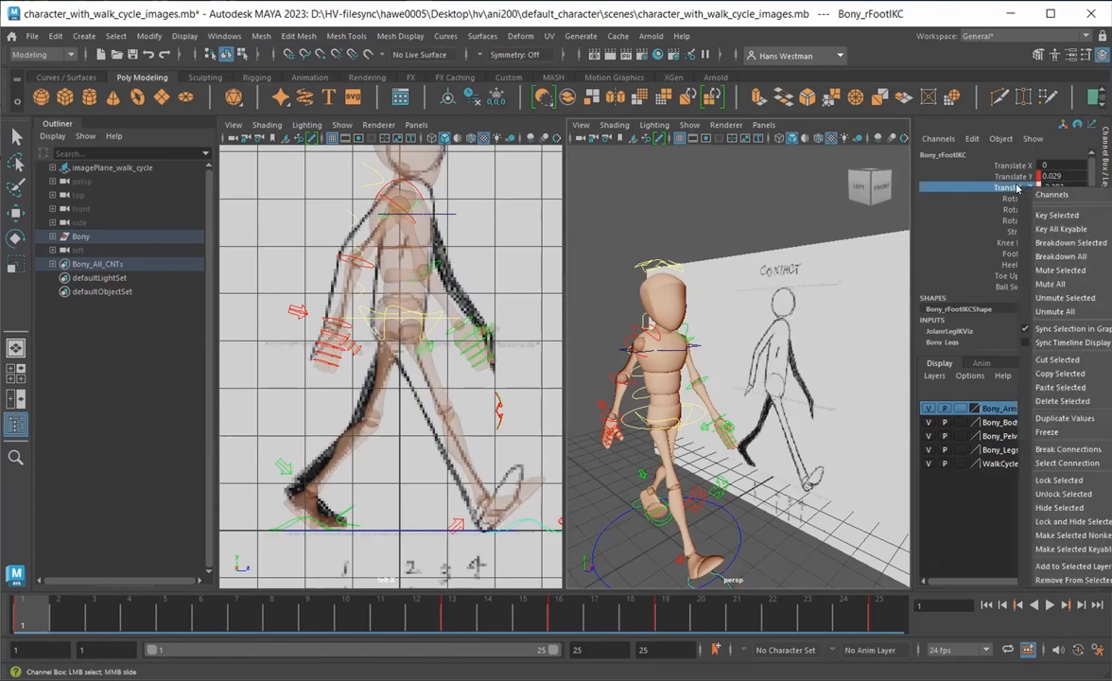
{"action": "left_click", "coordinate": [1054, 216]}
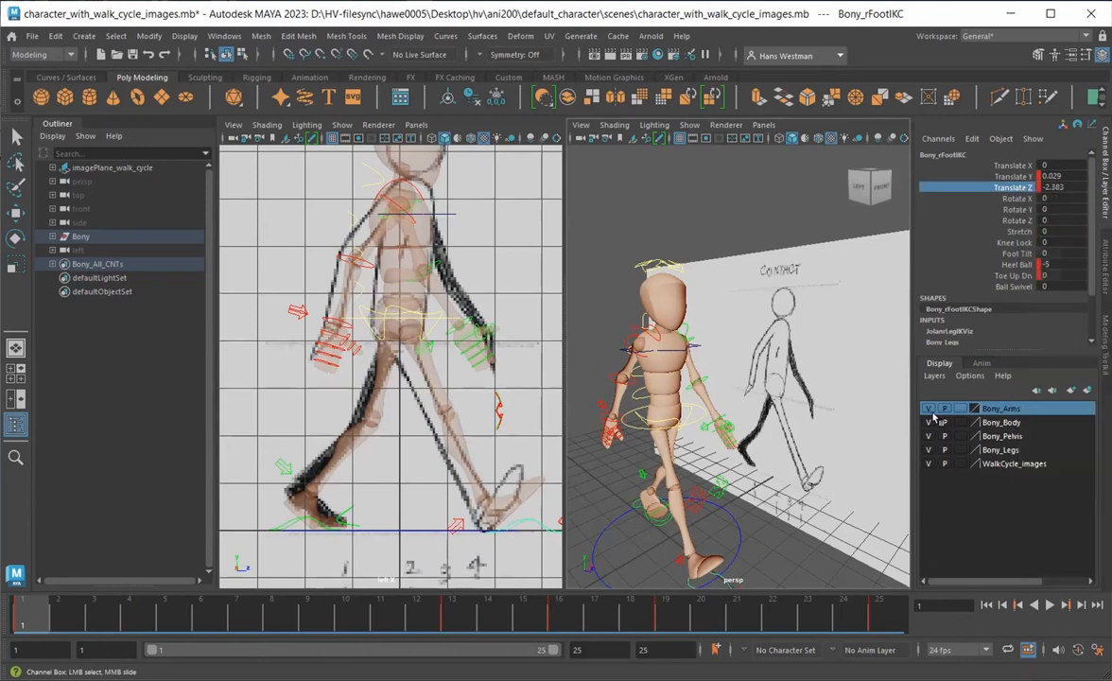
At frame 25, set the right foot IK control's Translate Z to -2.383 and key that channel
{"action": "left_click", "coordinate": [889, 612]}
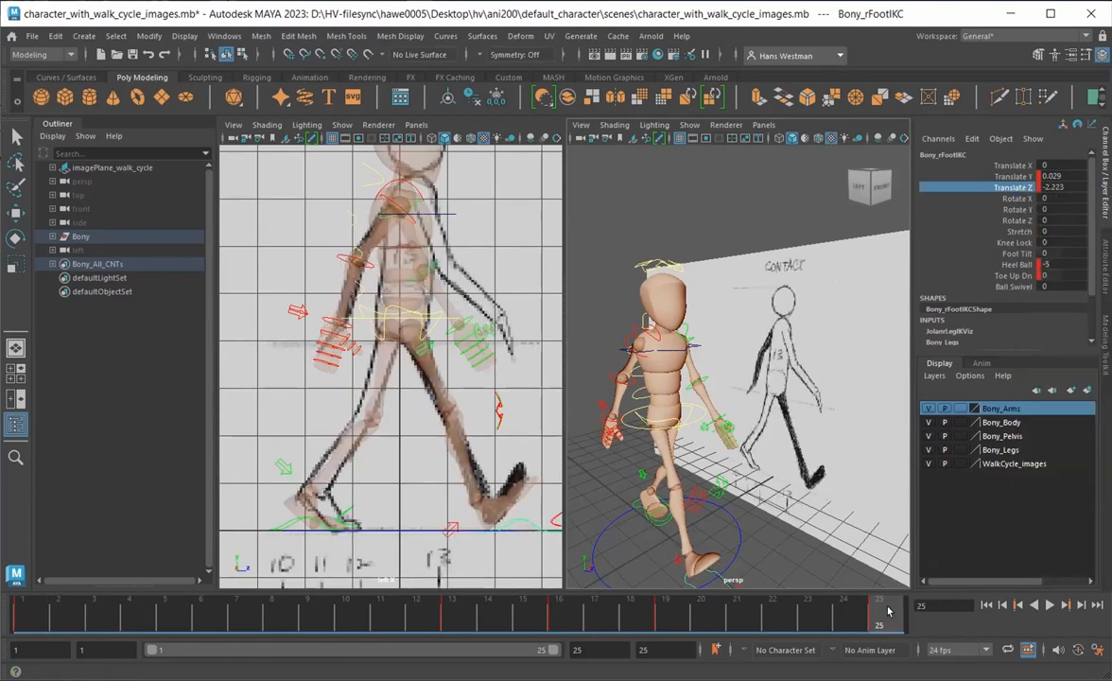
{"action": "left_click", "coordinate": [1073, 185]}
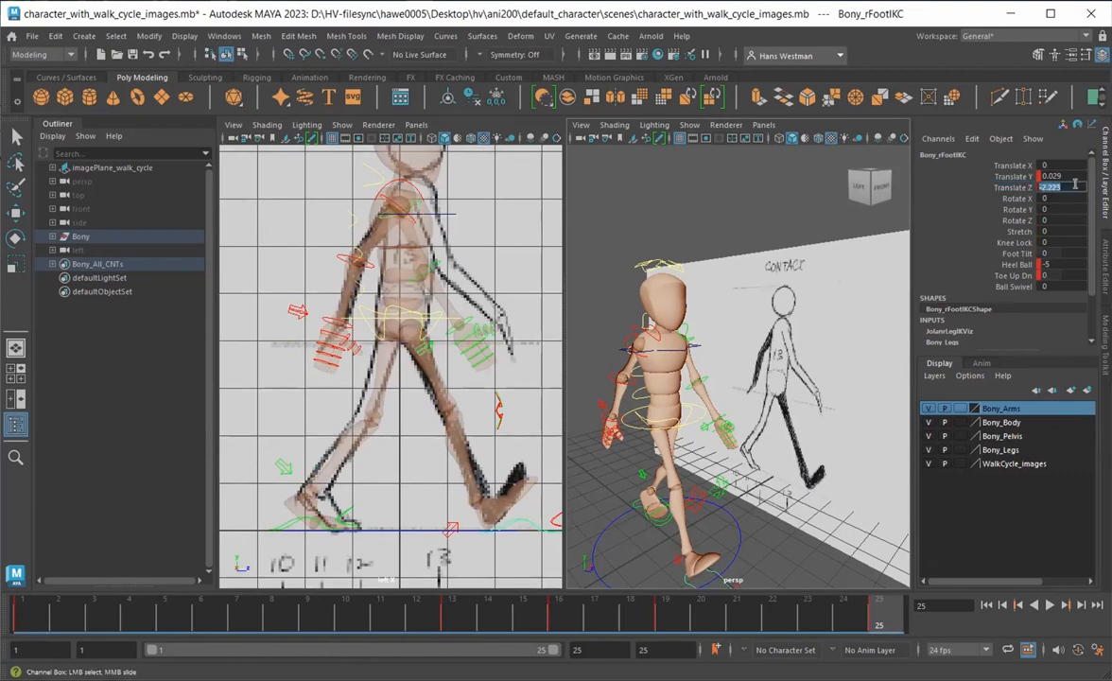
{"action": "type", "text": "-"}
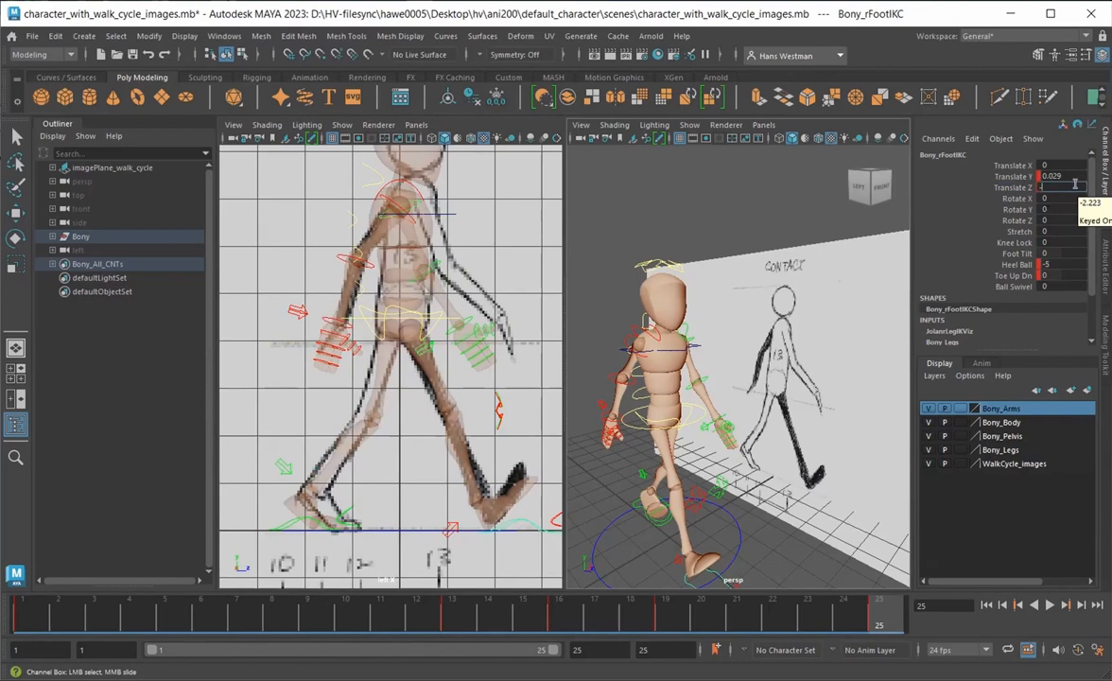
{"action": "type", "text": "2.383"}
{"action": "key", "text": "Return"}
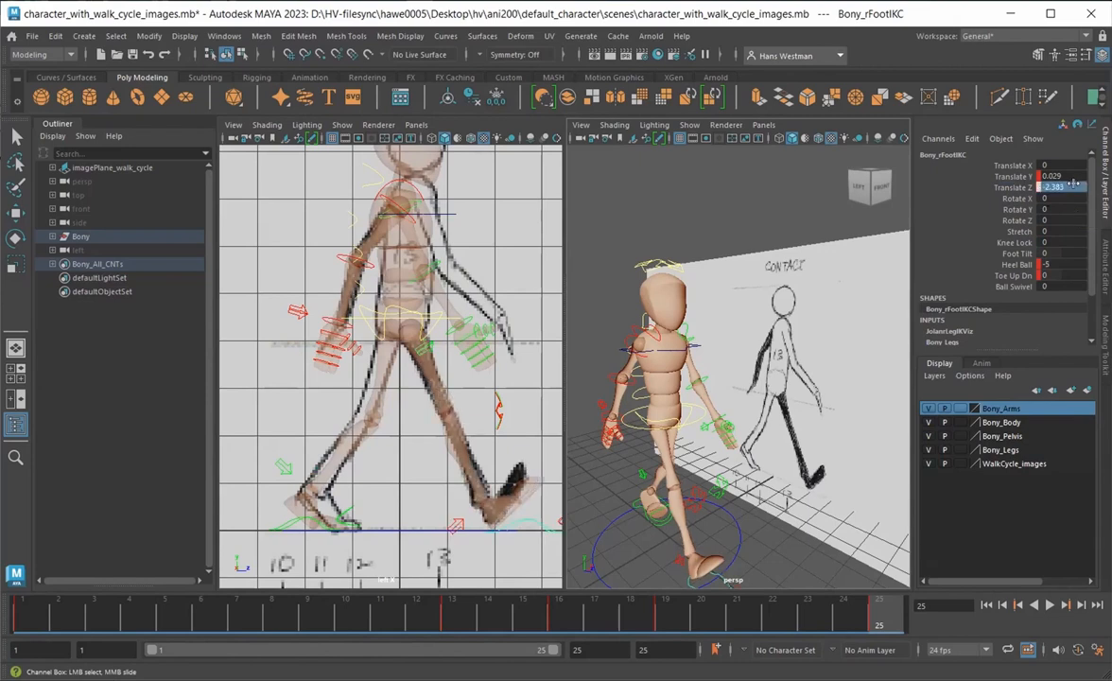
{"action": "left_click", "coordinate": [1021, 189]}
{"action": "right_click", "coordinate": [1021, 193]}
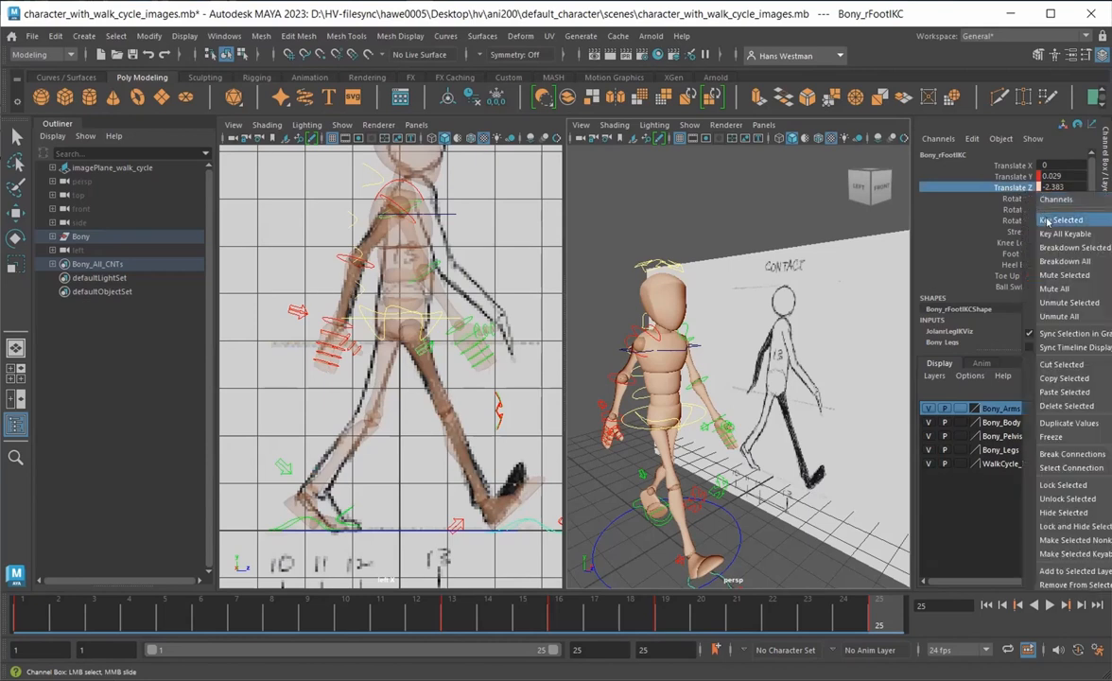
{"action": "left_click", "coordinate": [1045, 218]}
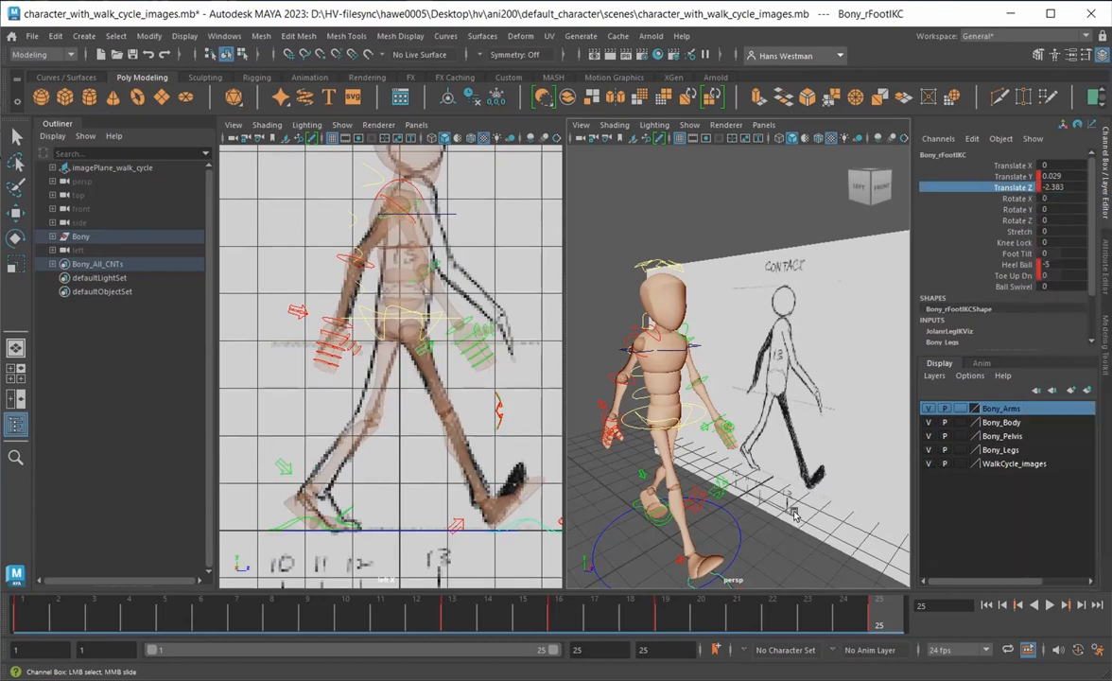
Select Bony's upper spine control at the chest, play the walk cycle through and return to frame 1
{"action": "right_click_drag", "start_coordinate": [705, 455], "coordinate": [713, 489], "text": "alt"}
{"action": "left_click_drag", "start_coordinate": [713, 489], "coordinate": [703, 448], "text": "alt"}
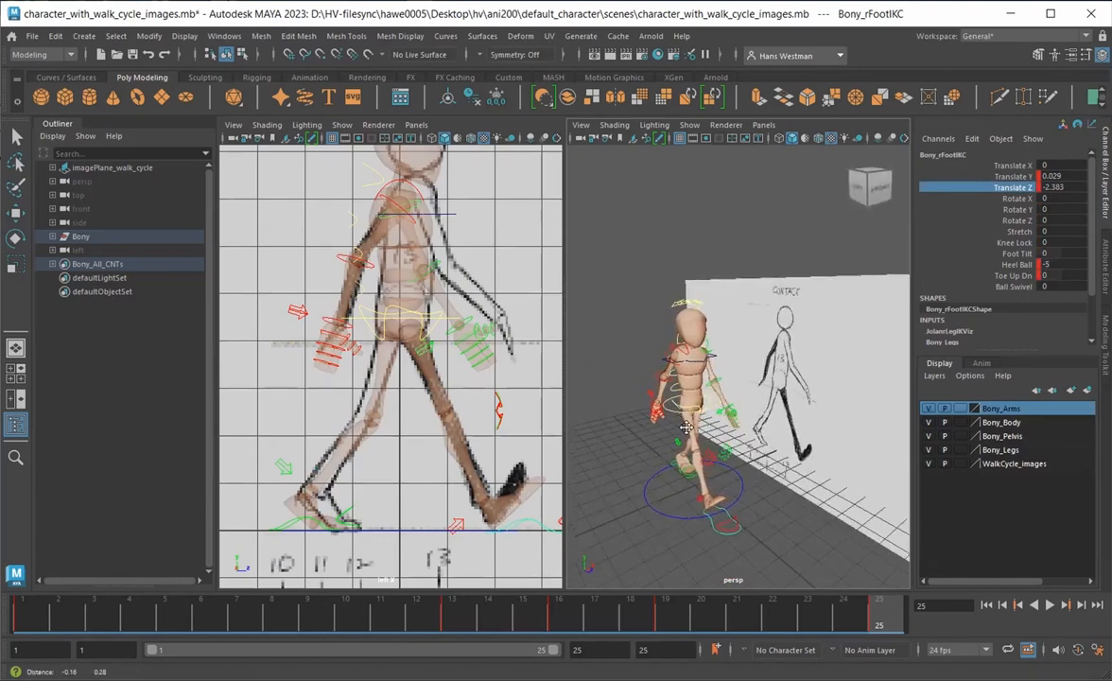
{"action": "right_click_drag", "start_coordinate": [703, 448], "coordinate": [736, 463], "text": "alt"}
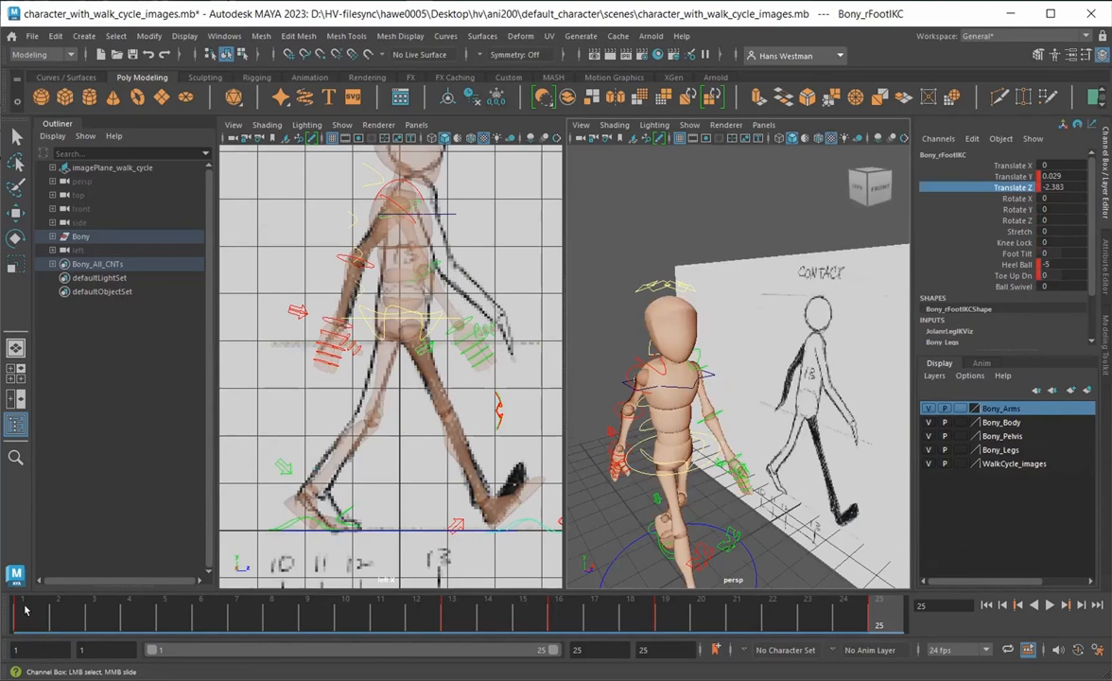
{"action": "mouse_move", "coordinate": [612, 388]}
{"action": "left_mouse_down", "text": "alt"}
{"action": "mouse_move", "coordinate": [598, 388]}
{"action": "mouse_move", "coordinate": [605, 399]}
{"action": "left_mouse_up", "text": "alt"}
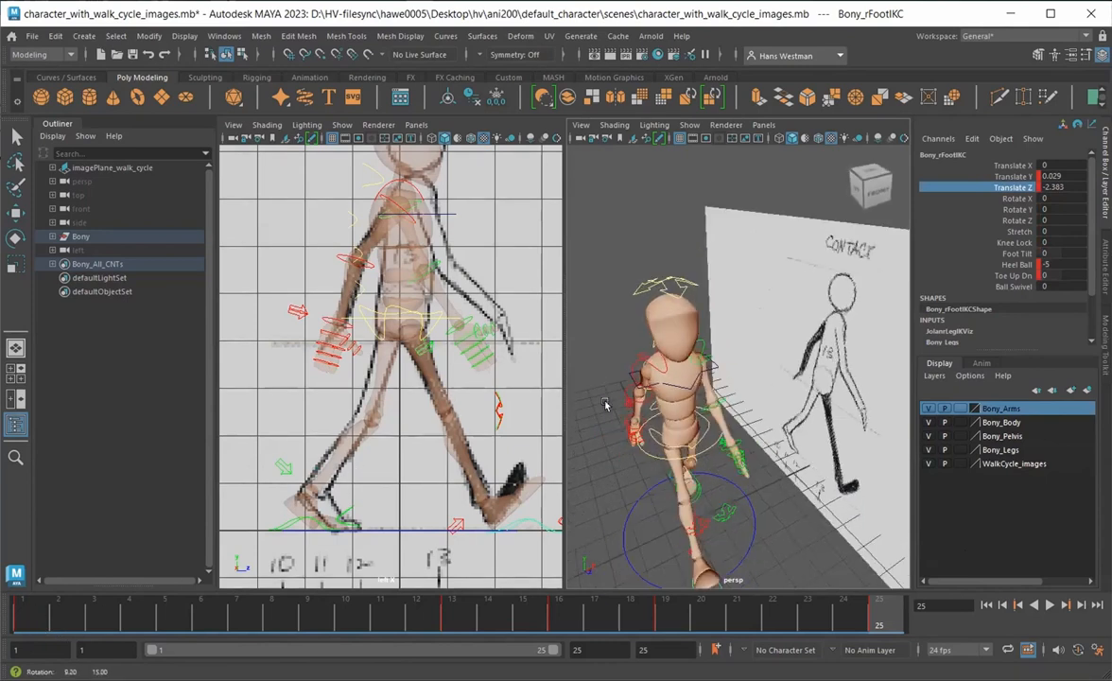
{"action": "left_click", "coordinate": [688, 388]}
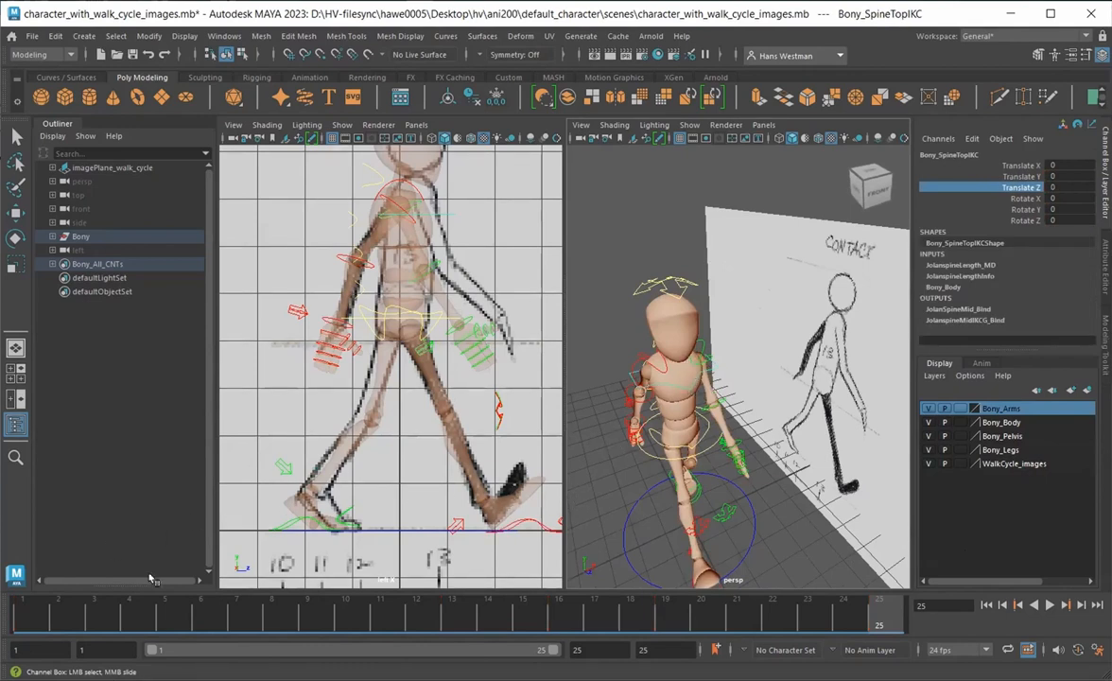
{"action": "key", "text": "alt+v"}
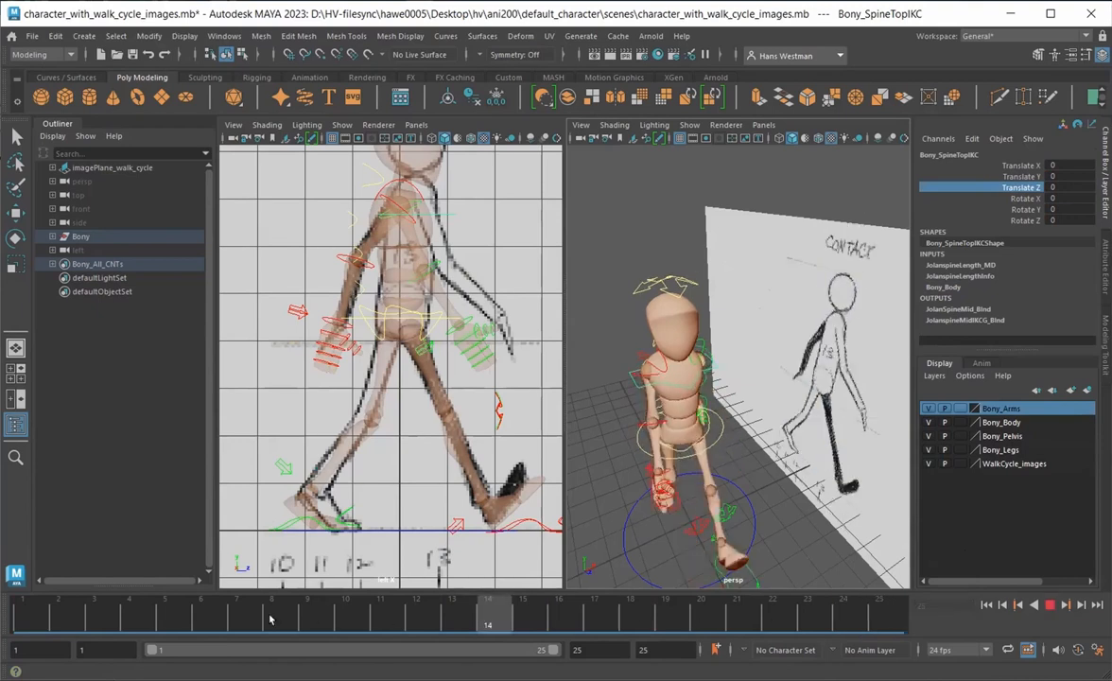
{"action": "left_click", "coordinate": [12, 620]}
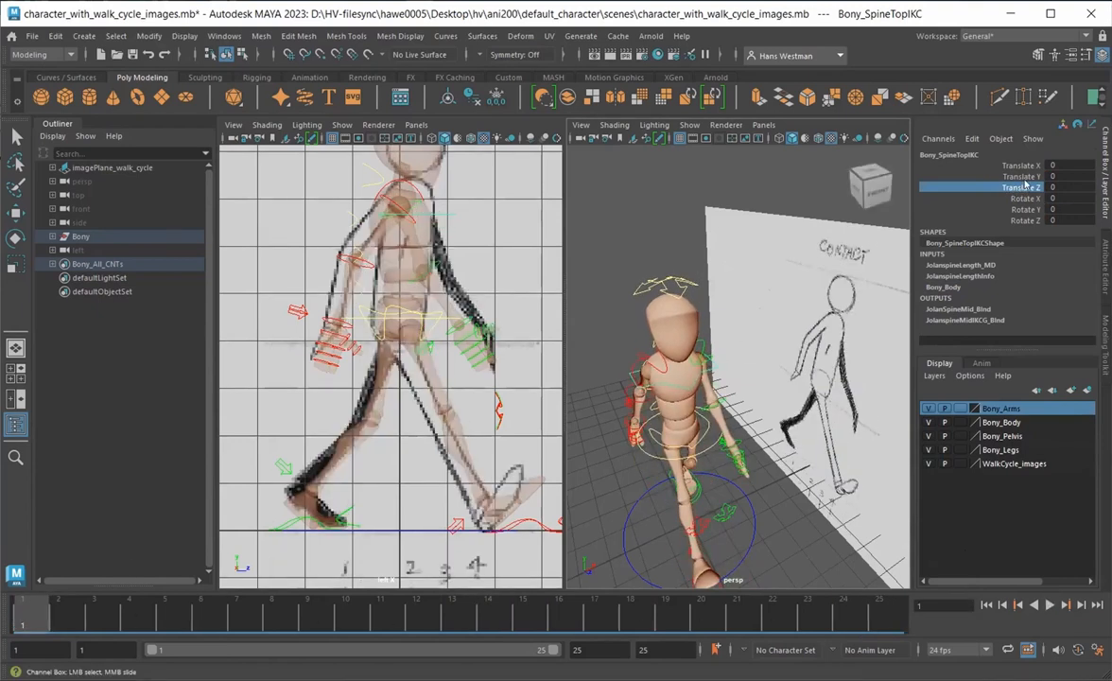
{"action": "left_click", "coordinate": [944, 176]}
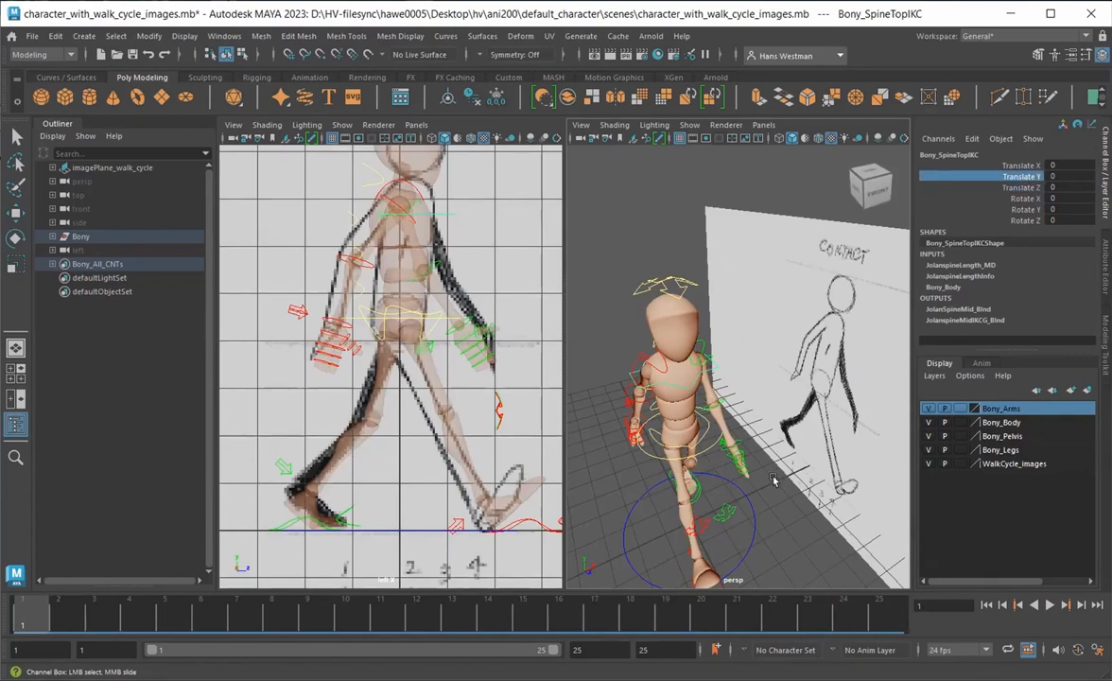
{"action": "middle_click_drag", "start_coordinate": [771, 480], "coordinate": [771, 481]}
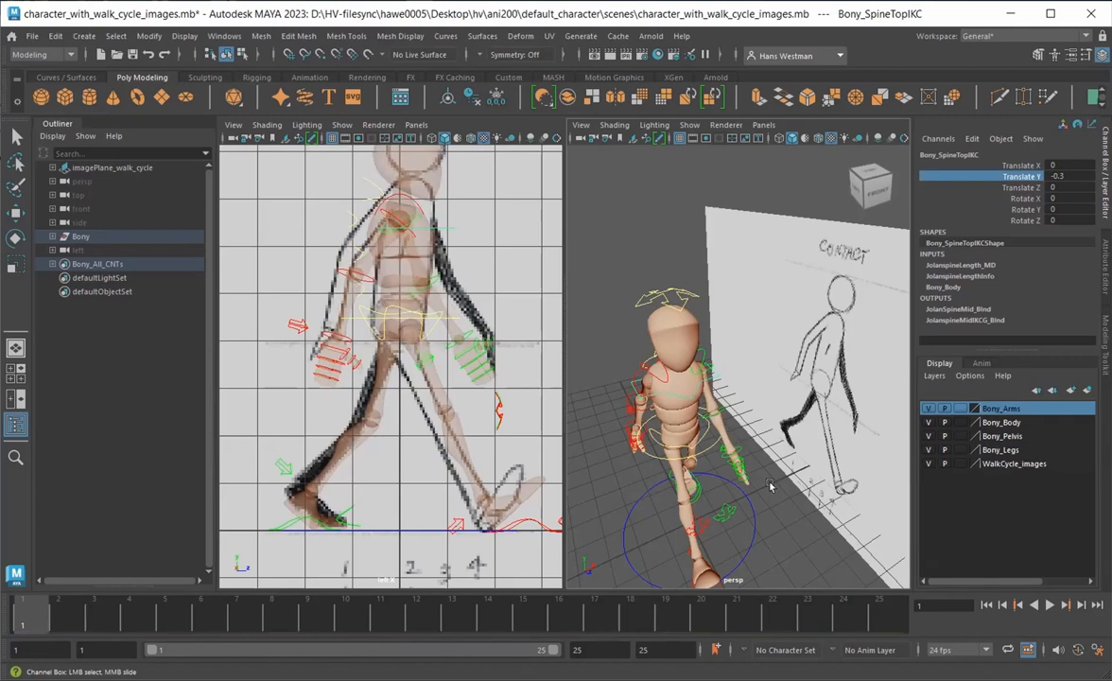
{"action": "middle_click_drag", "start_coordinate": [771, 485], "coordinate": [809, 486]}
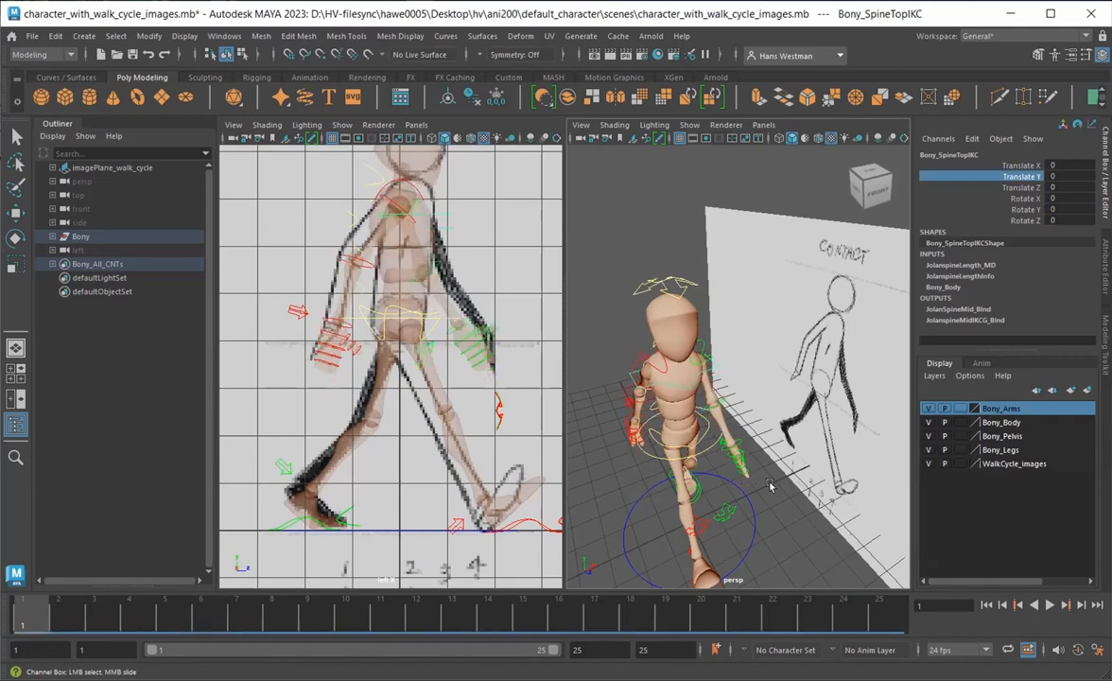
At frame 1, set the upper spine control's Rotate Y to -9 and key that channel
{"action": "left_click", "coordinate": [1021, 209]}
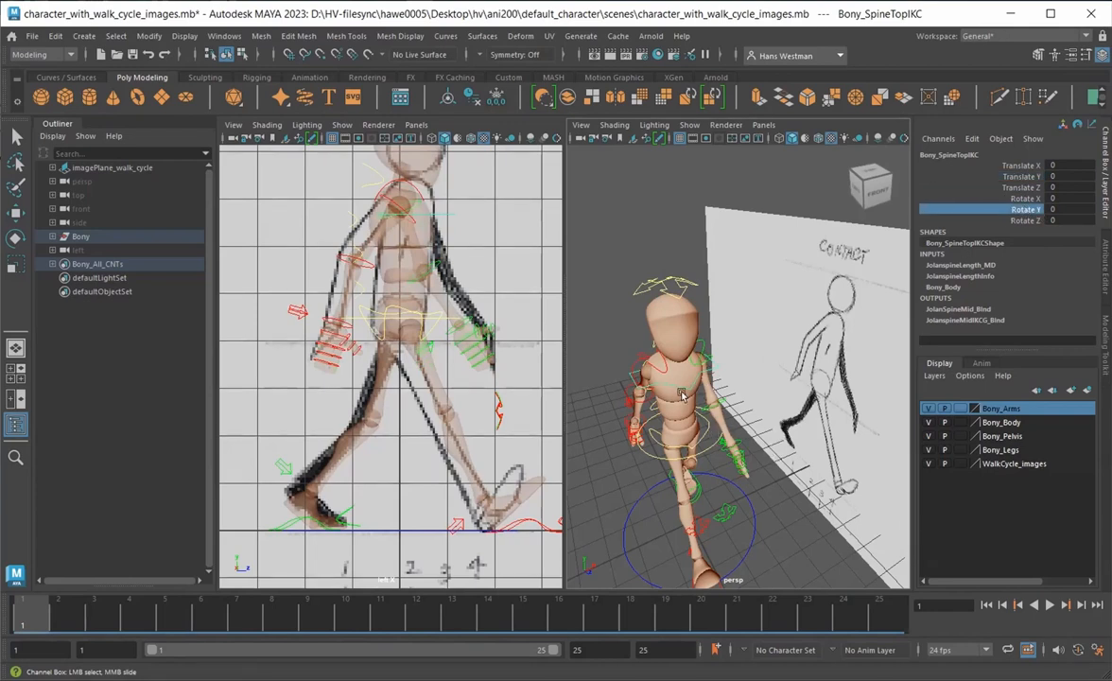
{"action": "middle_click_drag", "start_coordinate": [647, 467], "coordinate": [645, 471]}
{"action": "left_click", "coordinate": [1078, 207]}
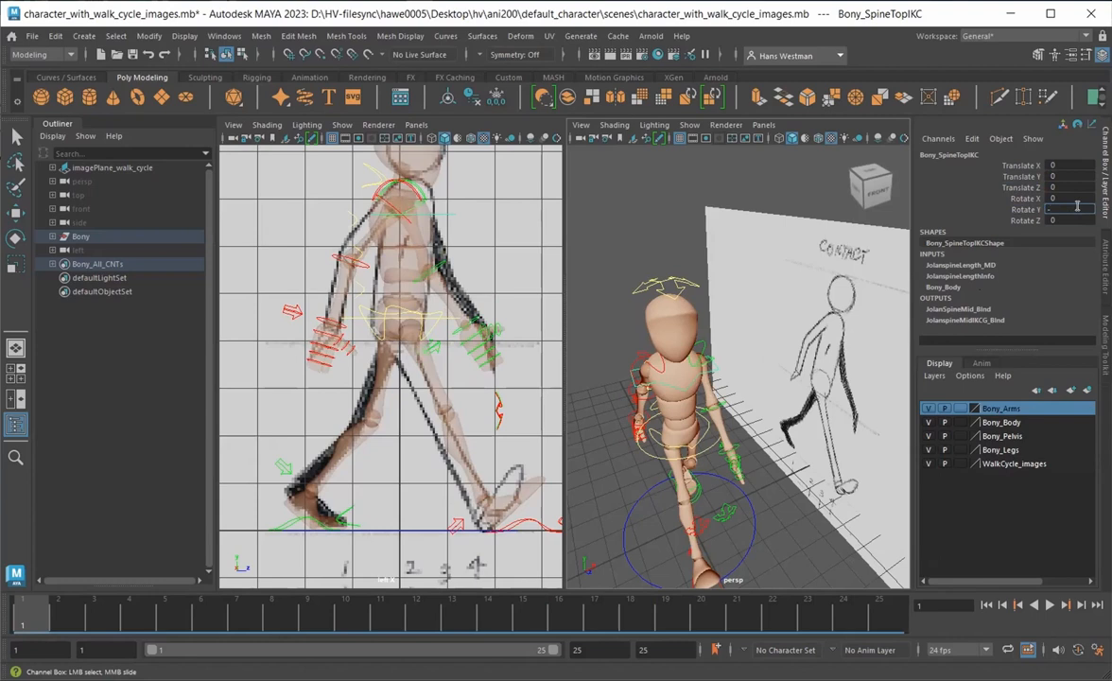
{"action": "key", "text": "Return"}
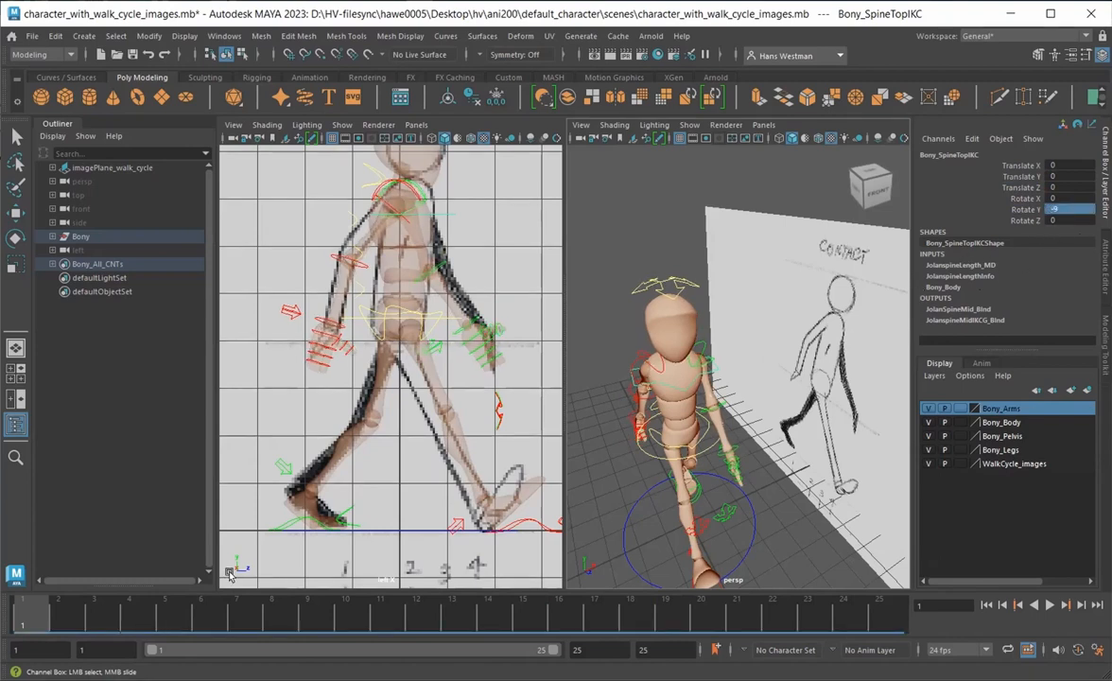
{"action": "left_click", "coordinate": [1020, 210]}
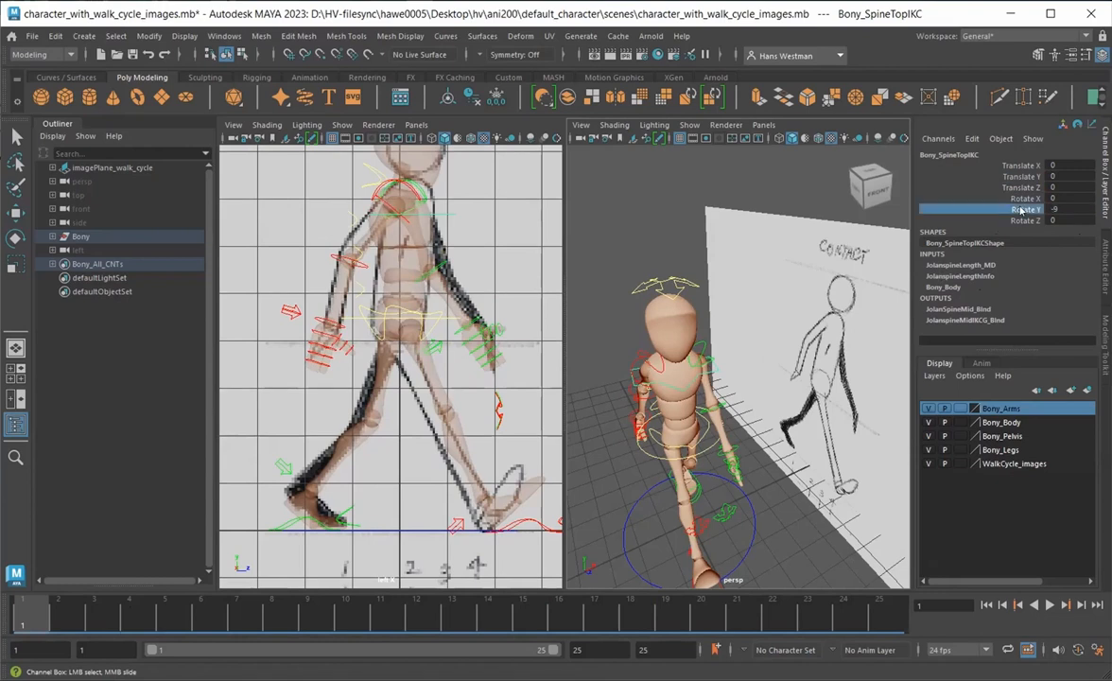
{"action": "right_click", "coordinate": [1021, 210]}
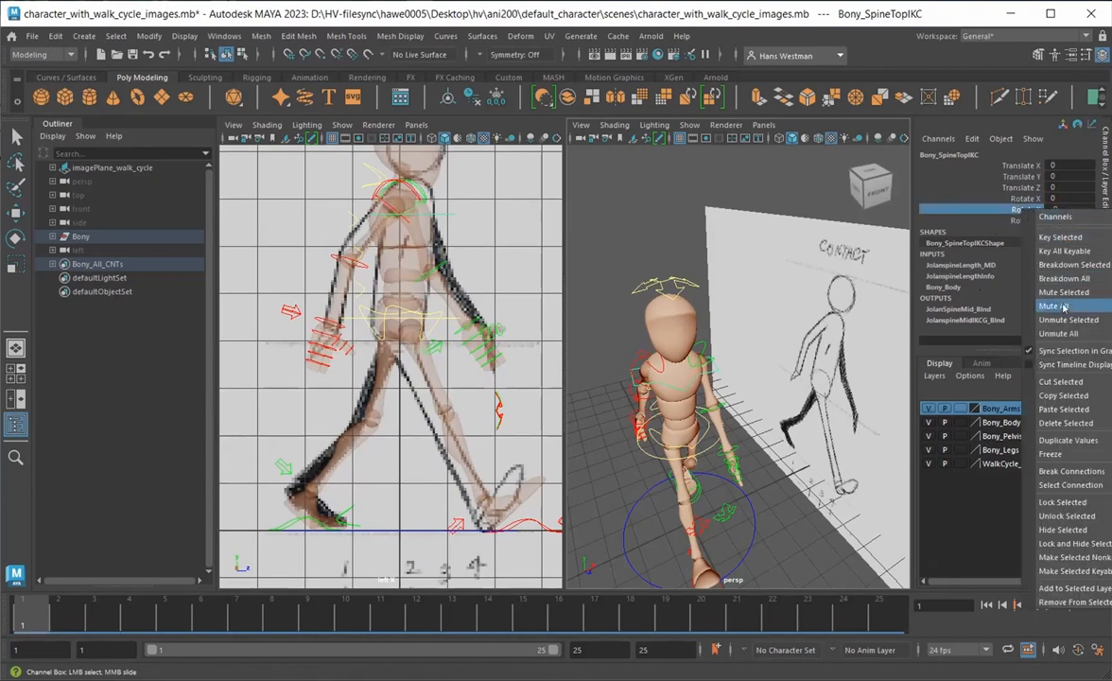
{"action": "left_click", "coordinate": [1059, 237]}
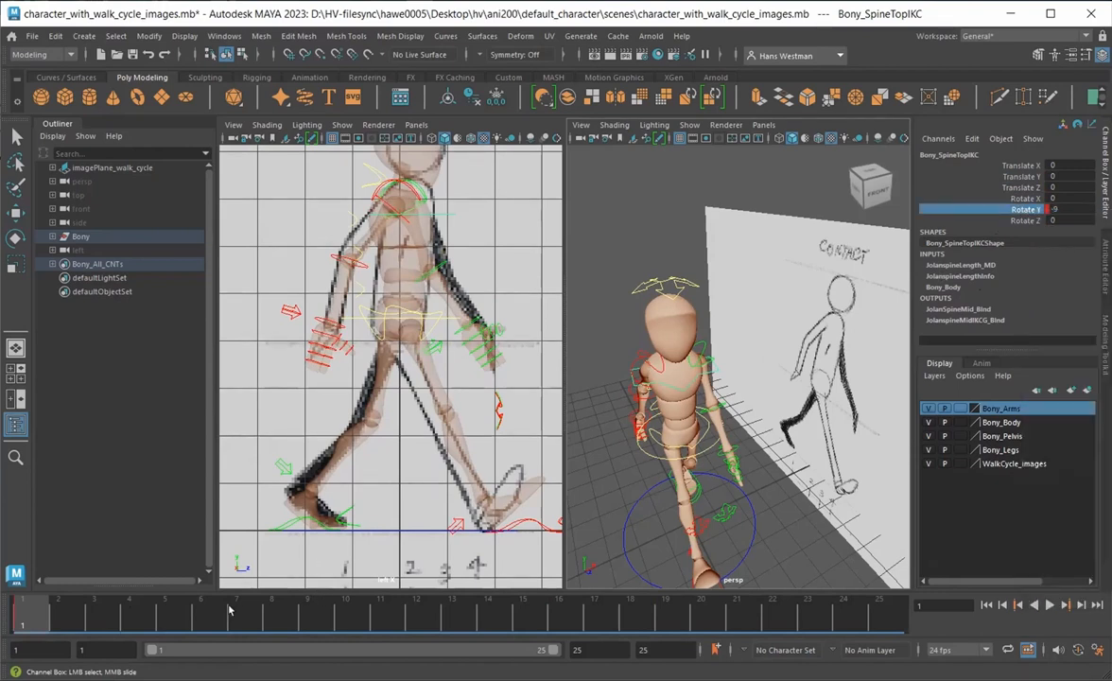
At frame 25, key the upper spine control's Rotate Y with the same -9 value as frame 1
{"action": "left_click", "coordinate": [889, 607]}
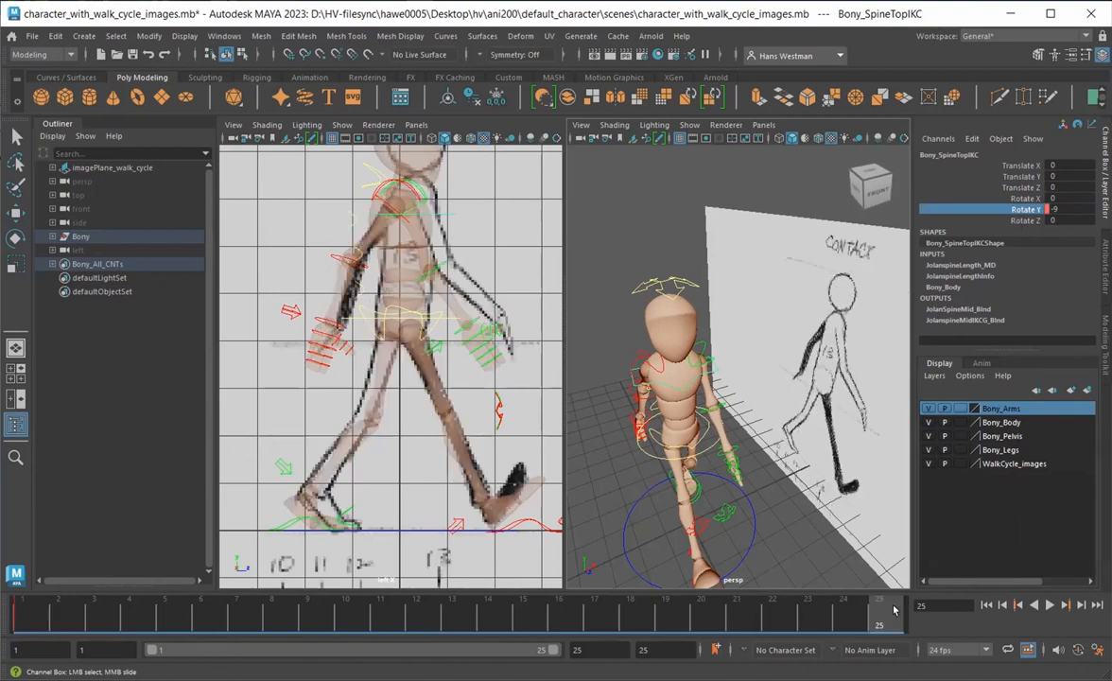
{"action": "right_click", "coordinate": [894, 610]}
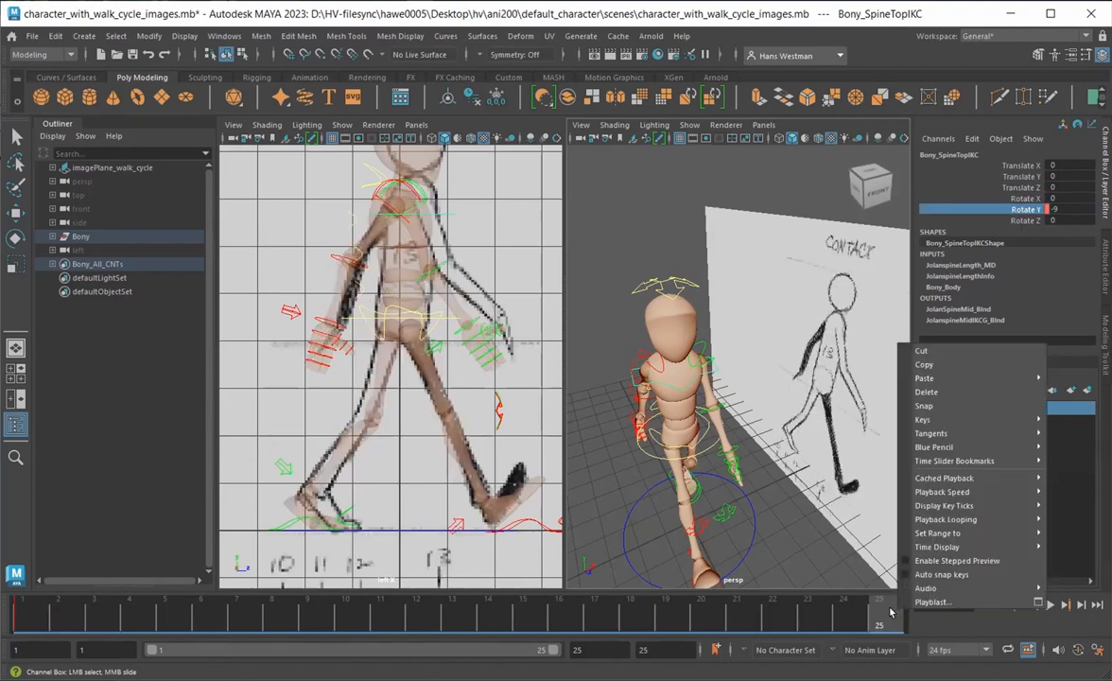
{"action": "left_click", "coordinate": [954, 243]}
{"action": "right_click", "coordinate": [993, 209]}
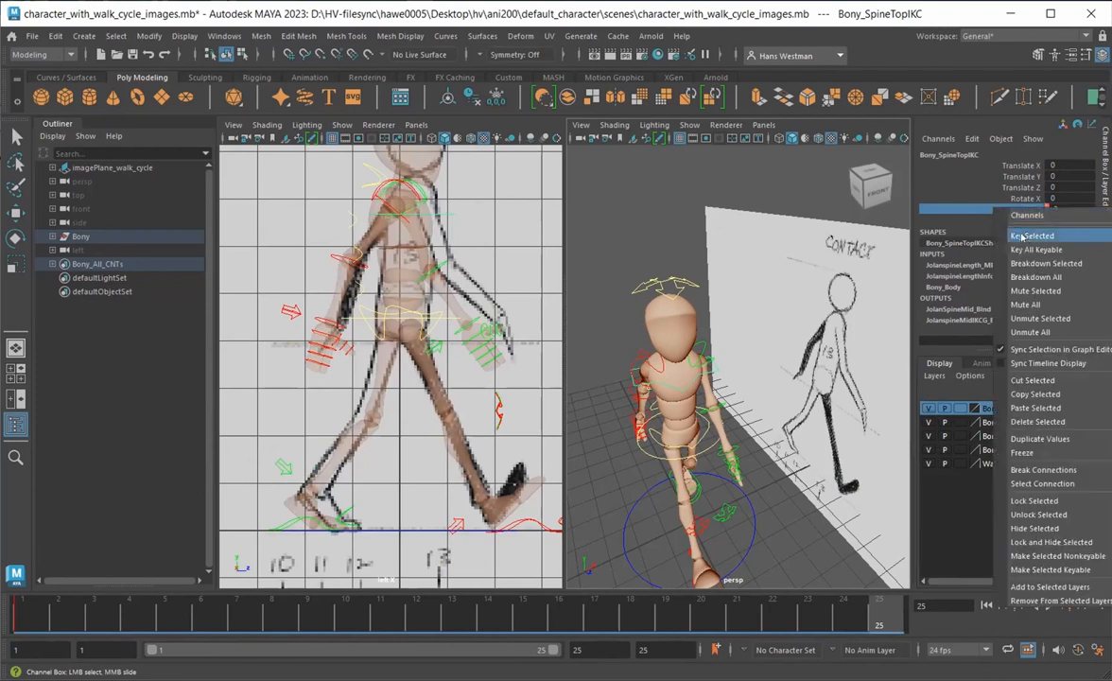
{"action": "left_click", "coordinate": [1030, 236]}
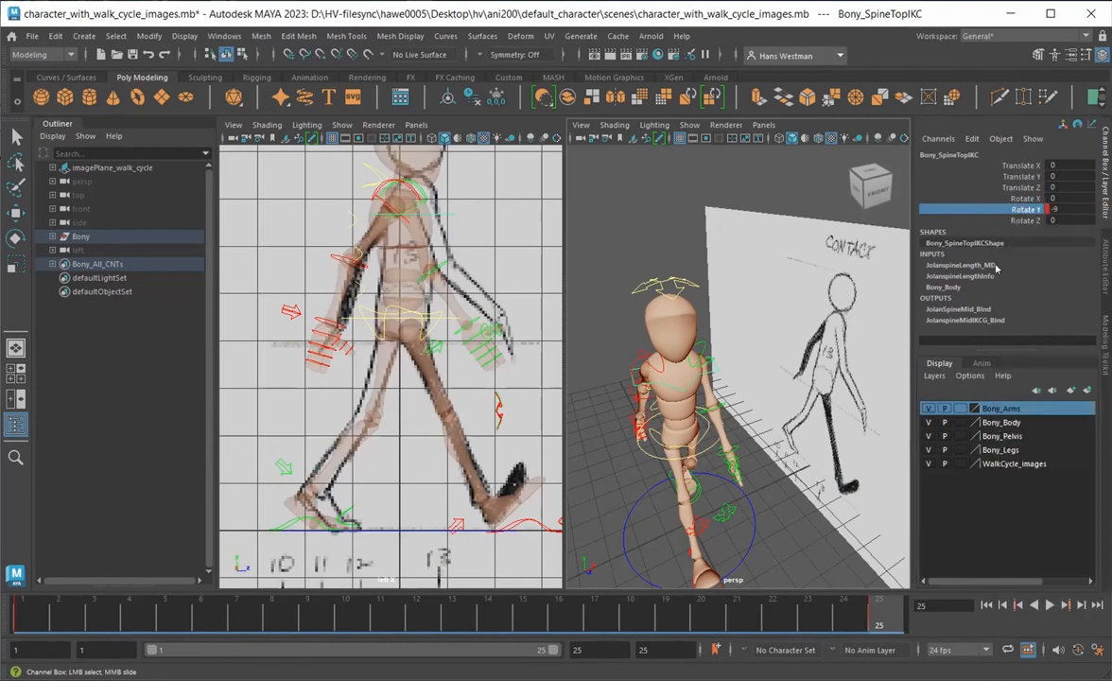
At the frame 13 contact pose, set the upper spine control's Rotate Y to 9 and key that channel
{"action": "left_click", "coordinate": [449, 611]}
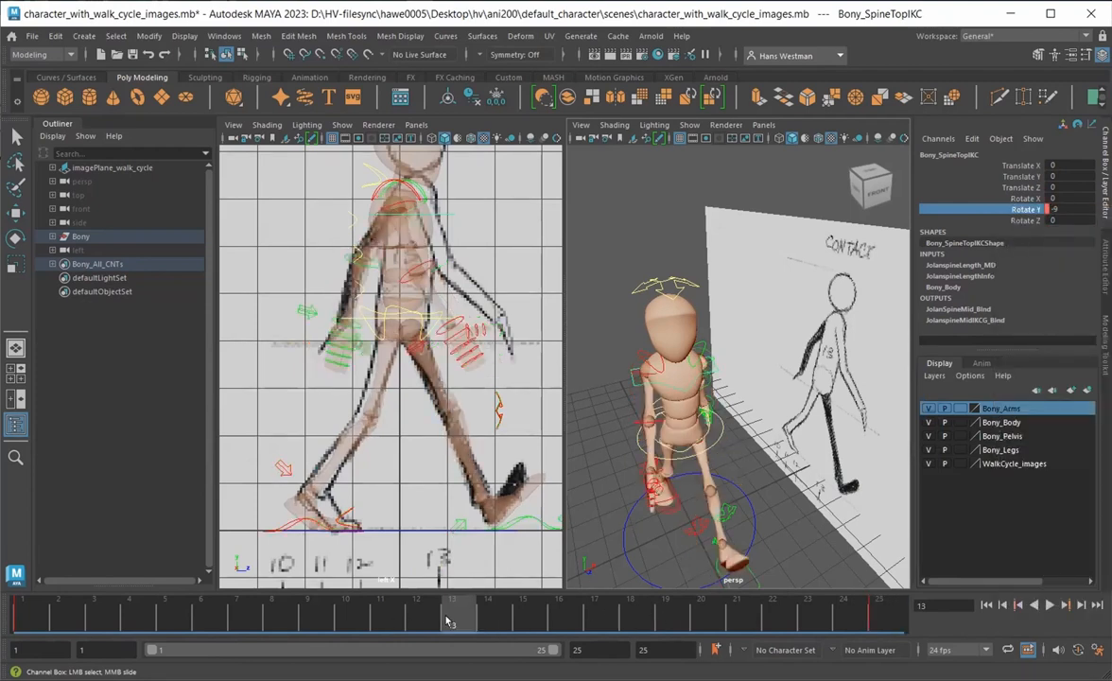
{"action": "double_click", "coordinate": [1055, 209]}
{"action": "left_click", "coordinate": [1066, 209]}
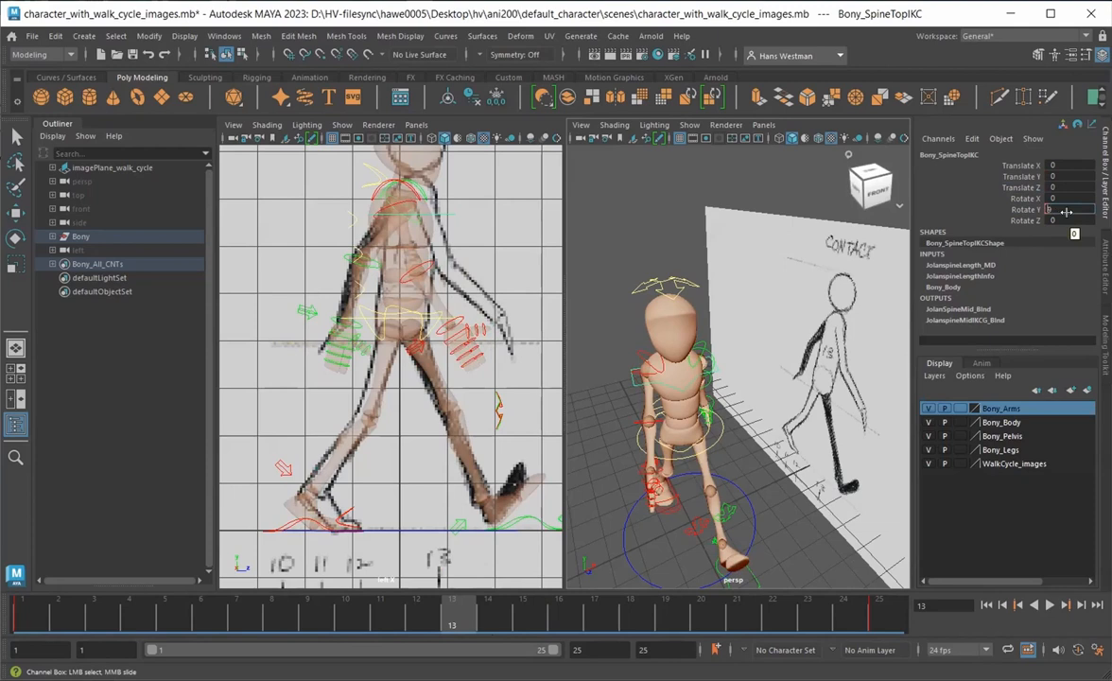
{"action": "key", "text": "Return"}
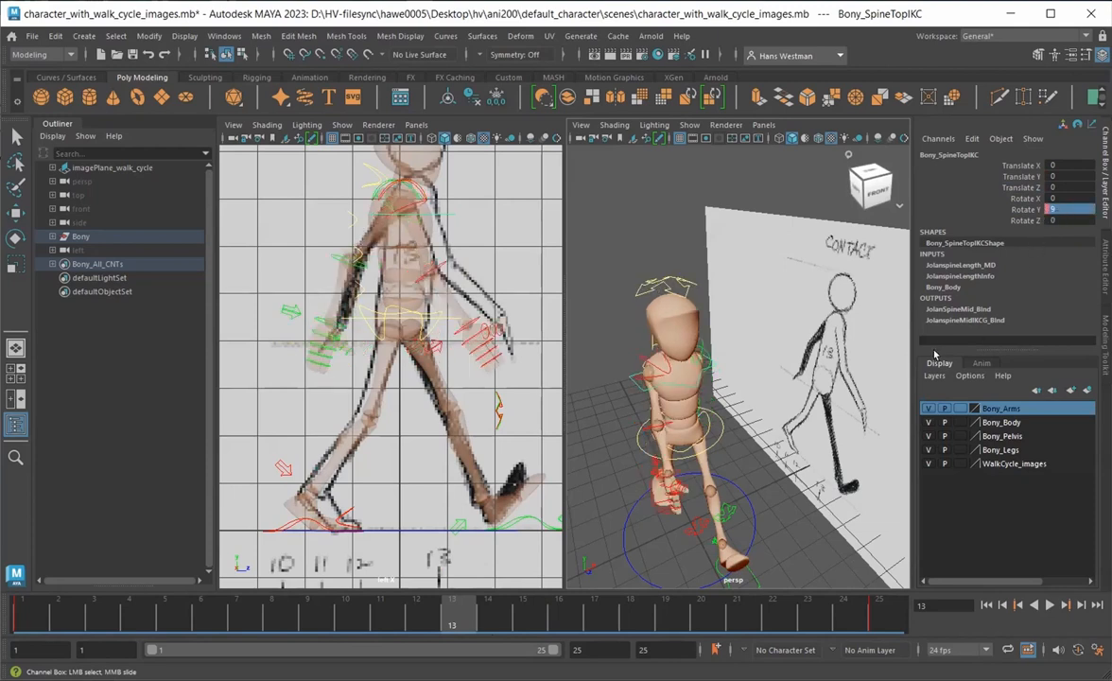
{"action": "left_click", "coordinate": [1022, 209]}
{"action": "right_click", "coordinate": [1024, 209]}
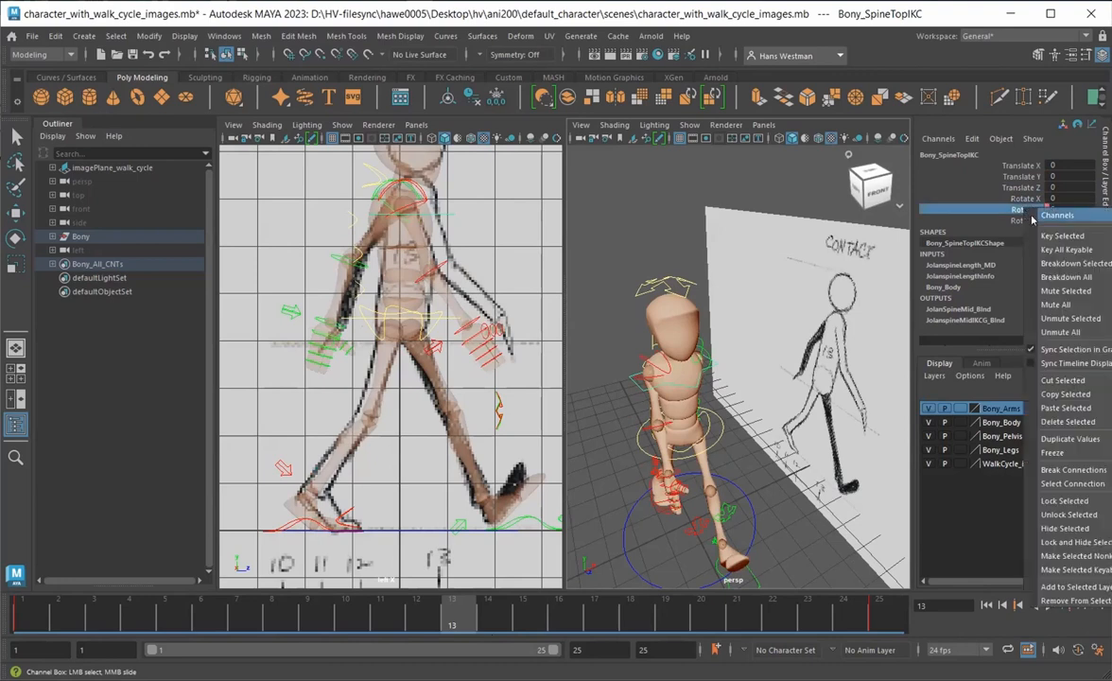
{"action": "left_click", "coordinate": [1050, 237]}
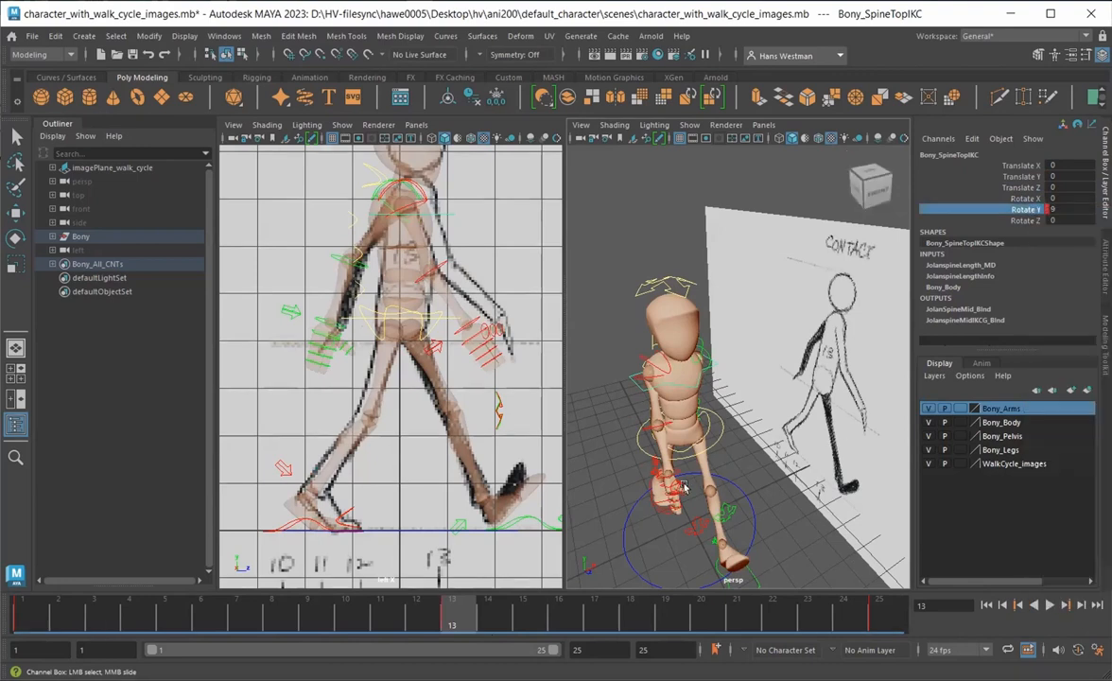
Play the walk cycle from a front angle to check the chest's counter-rotation against the hips
{"action": "left_click_drag", "start_coordinate": [698, 481], "coordinate": [730, 484], "text": "alt"}
{"action": "left_click", "coordinate": [1045, 605]}
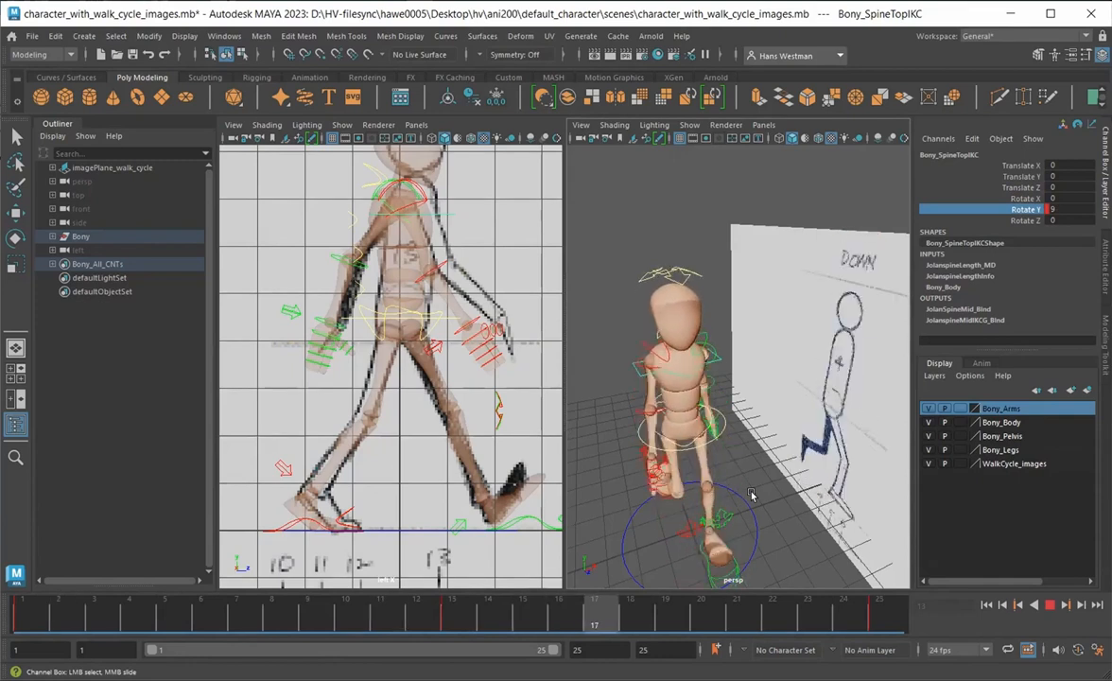
{"action": "key", "text": "Escape"}
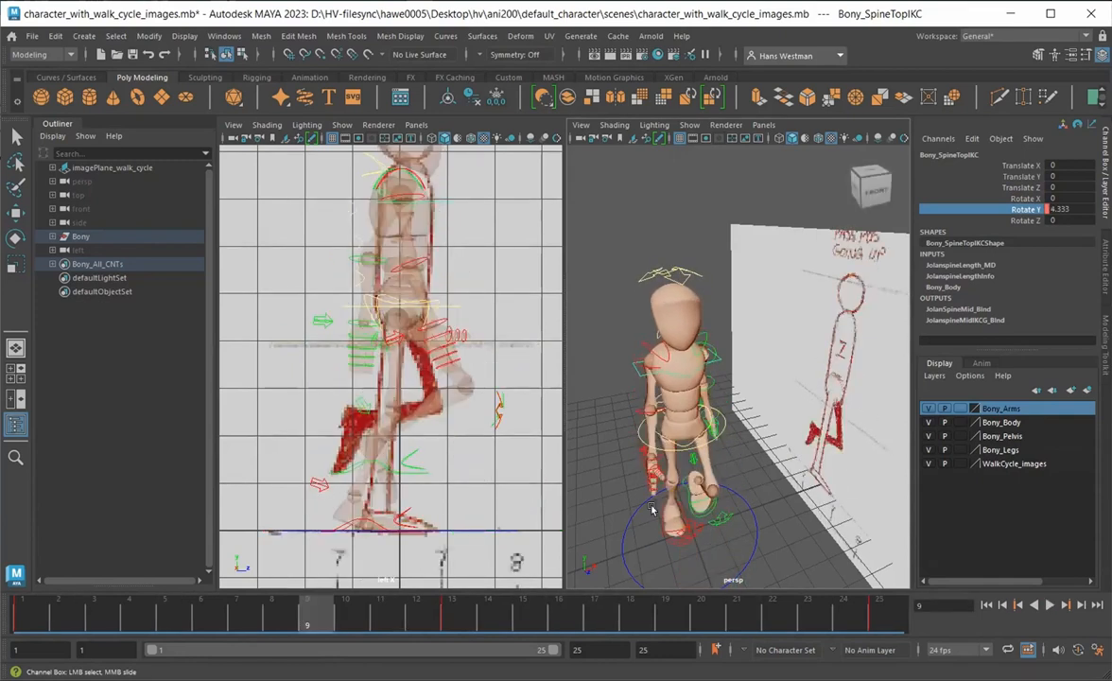
At frame 9, rotate the main hip control about X to about 16.481 and clear the selection
{"action": "middle_click_drag", "start_coordinate": [369, 275], "coordinate": [376, 358], "text": "alt"}
{"action": "left_click_drag", "start_coordinate": [582, 450], "coordinate": [633, 451], "text": "alt"}
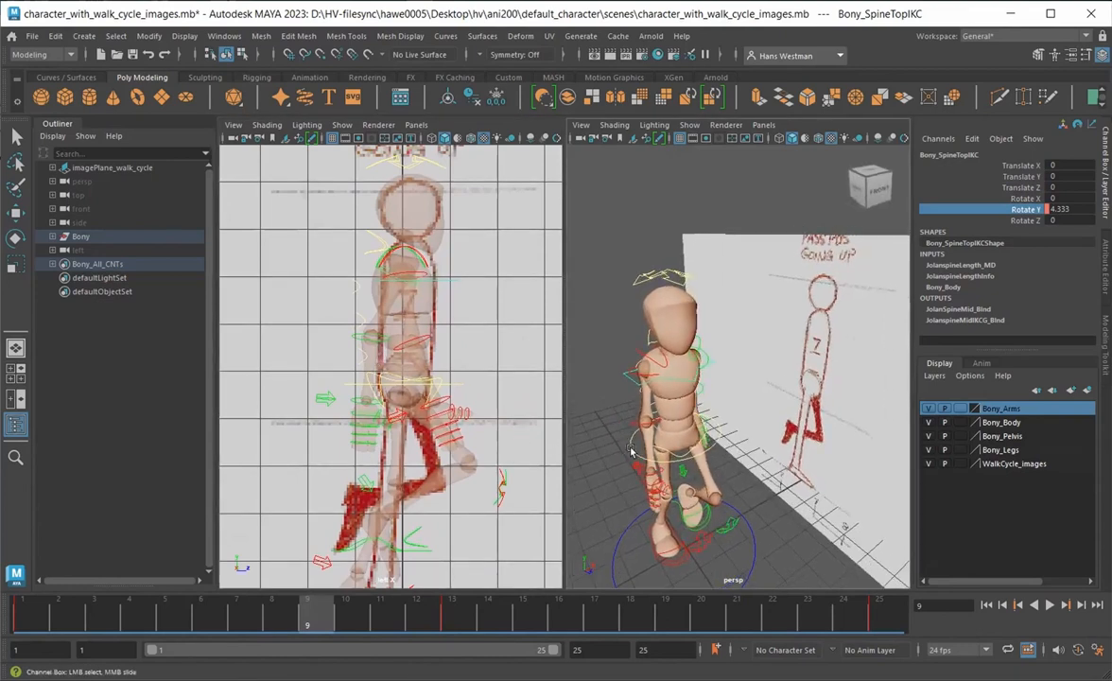
{"action": "left_click", "coordinate": [631, 451]}
{"action": "mouse_move", "coordinate": [610, 472]}
{"action": "left_mouse_down", "text": "alt"}
{"action": "mouse_move", "coordinate": [650, 375]}
{"action": "mouse_move", "coordinate": [607, 471]}
{"action": "left_mouse_up", "text": "alt"}
{"action": "left_click", "coordinate": [607, 465]}
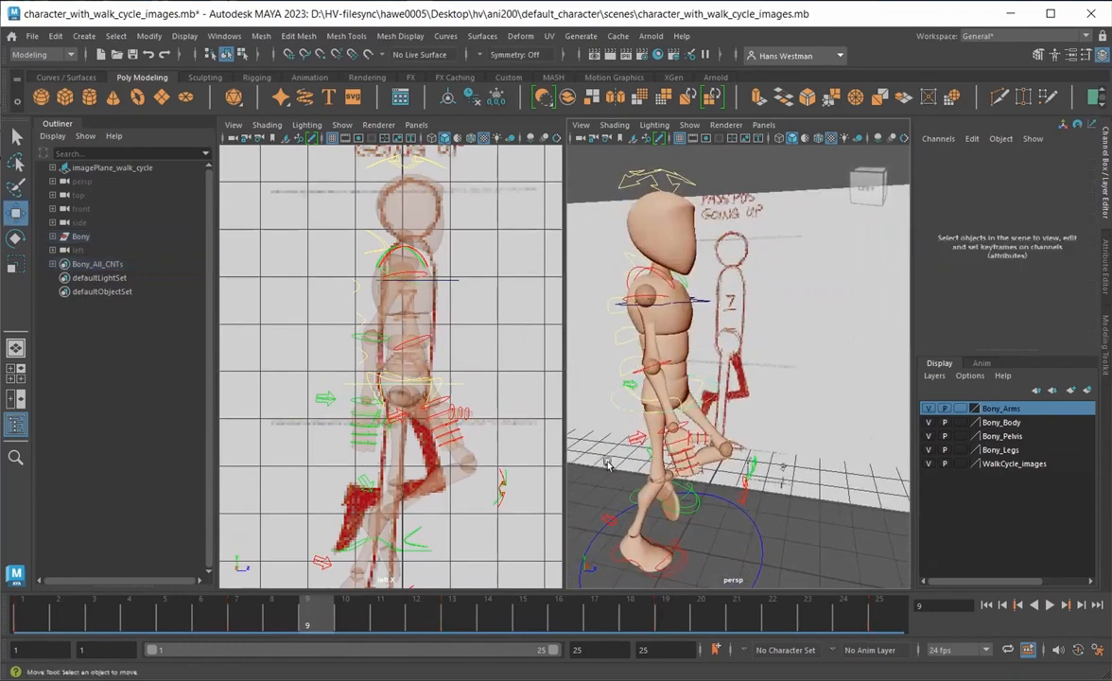
{"action": "left_click", "coordinate": [638, 398]}
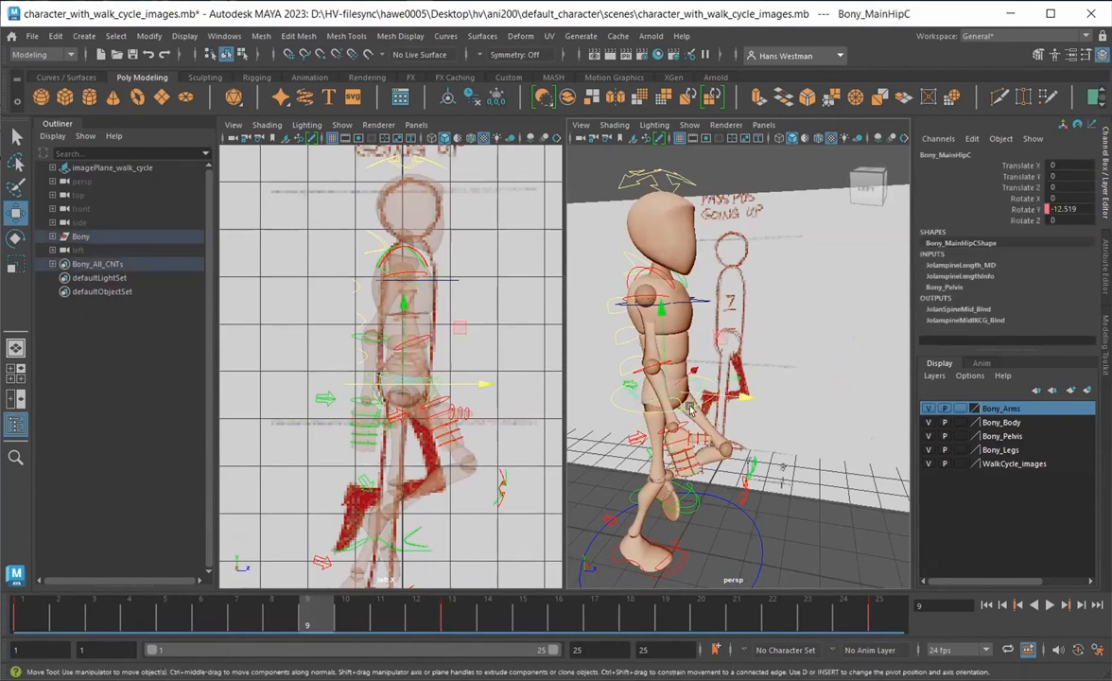
{"action": "key", "text": "e"}
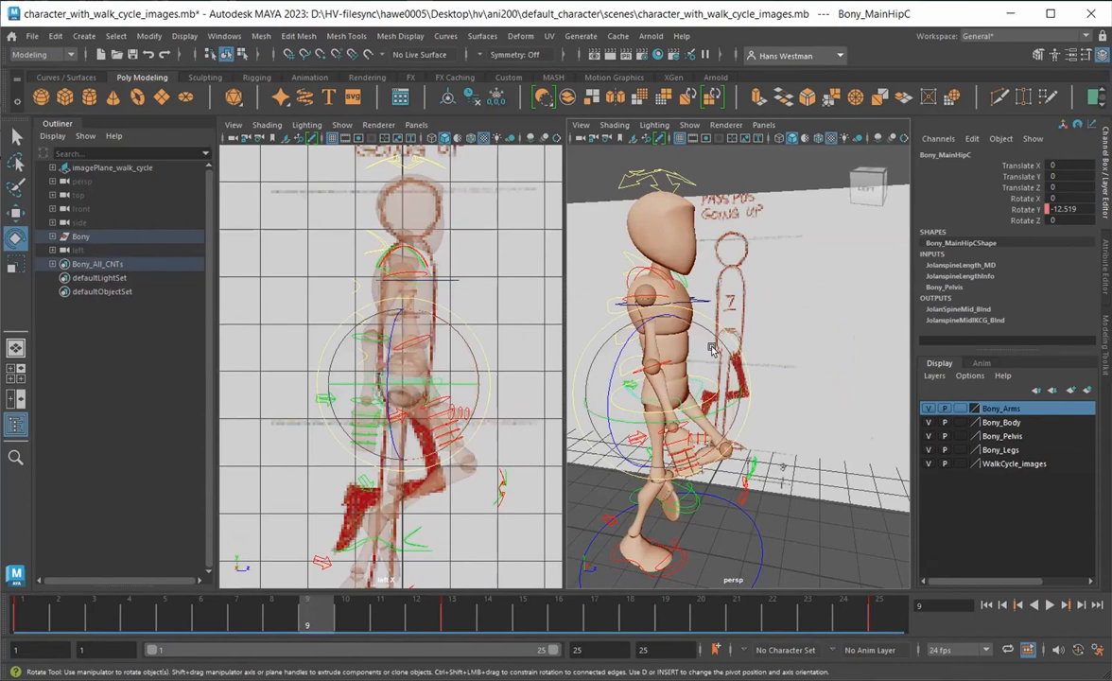
{"action": "left_click_drag", "start_coordinate": [716, 362], "coordinate": [655, 433], "text": "alt"}
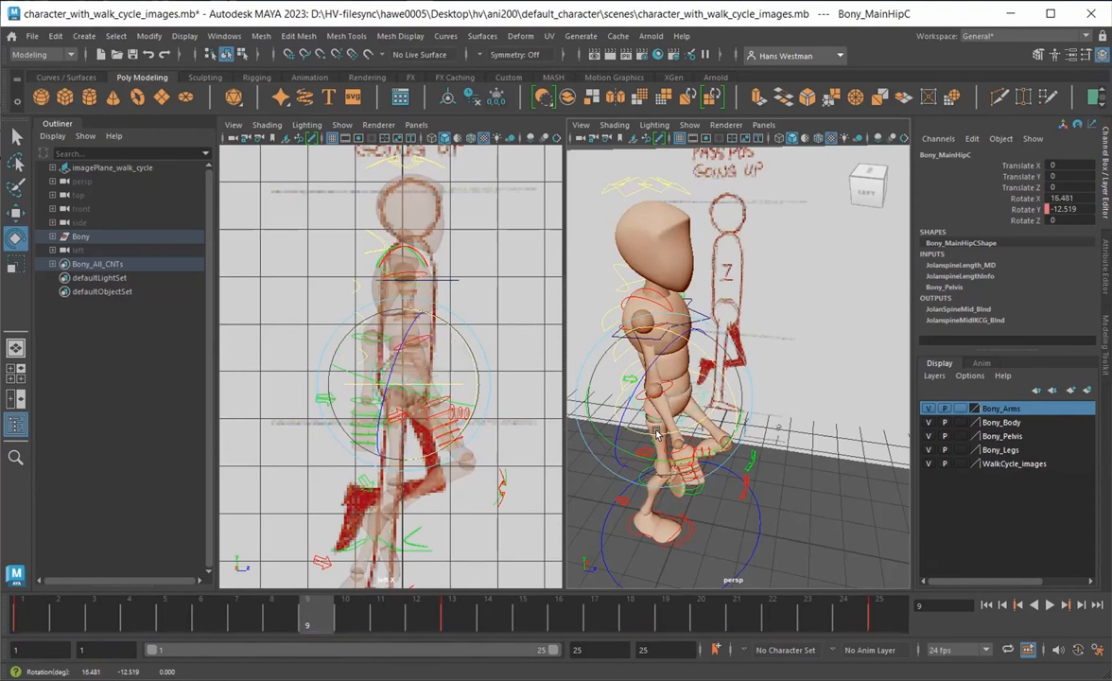
{"action": "left_click", "coordinate": [568, 503]}
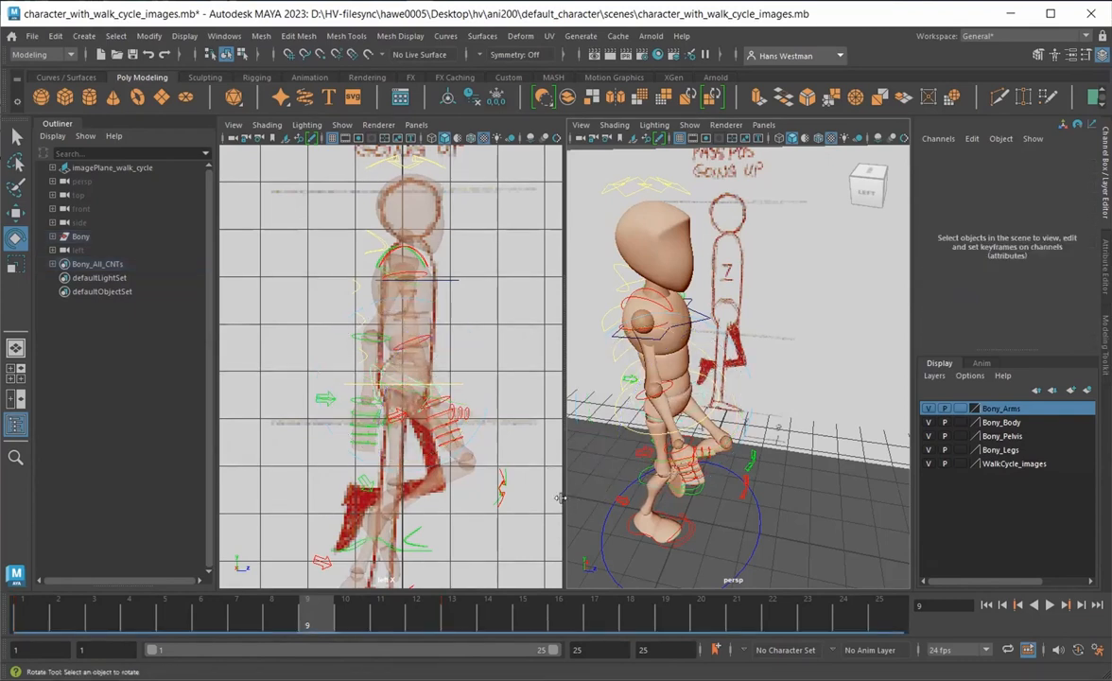
At frame 9, lean Bony forward by rotating the root control about X to about 4.818
{"action": "left_click_drag", "start_coordinate": [548, 494], "coordinate": [568, 390], "text": "alt"}
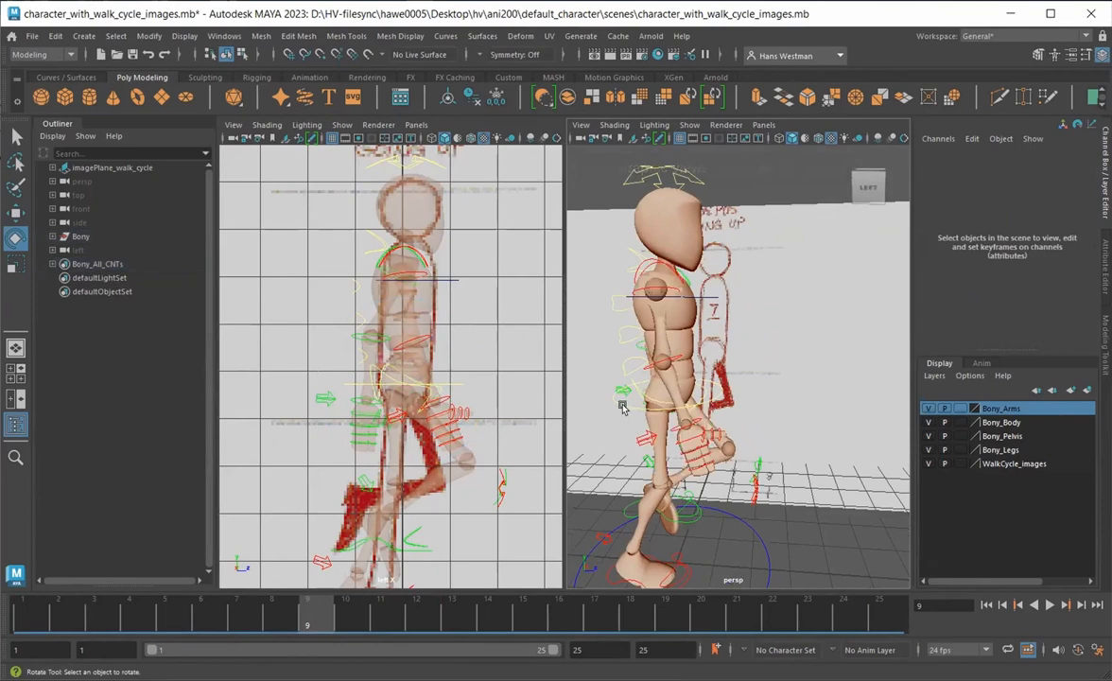
{"action": "left_click", "coordinate": [622, 405]}
{"action": "left_click_drag", "start_coordinate": [711, 429], "coordinate": [737, 381], "text": "alt"}
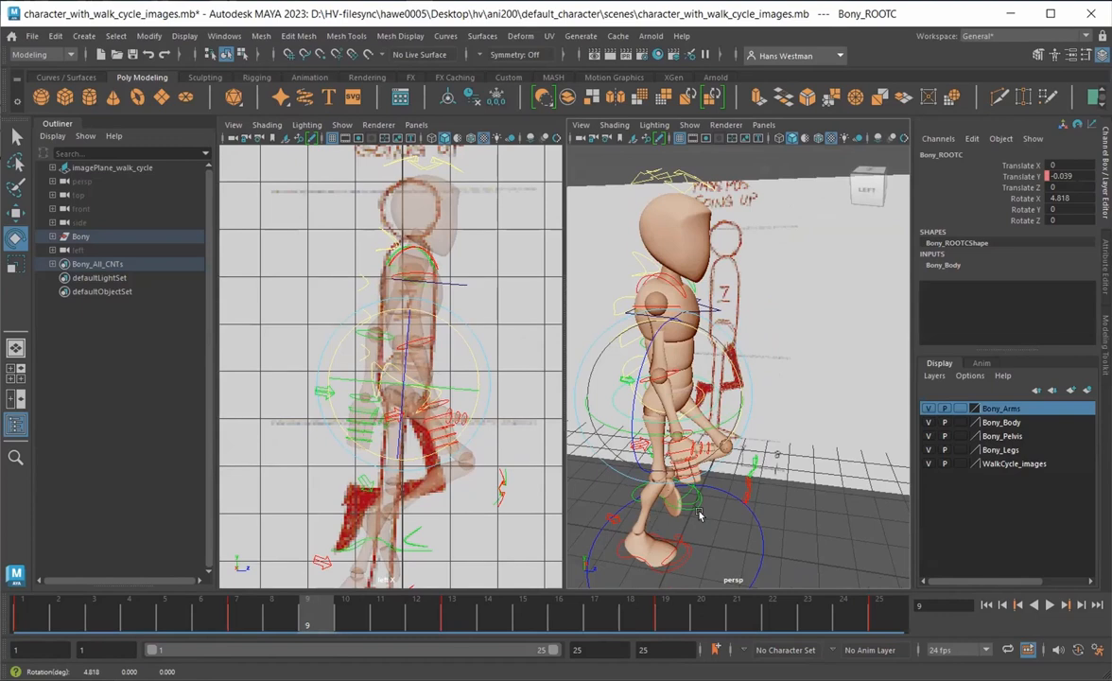
{"action": "left_click_drag", "start_coordinate": [765, 527], "coordinate": [577, 587], "text": "alt"}
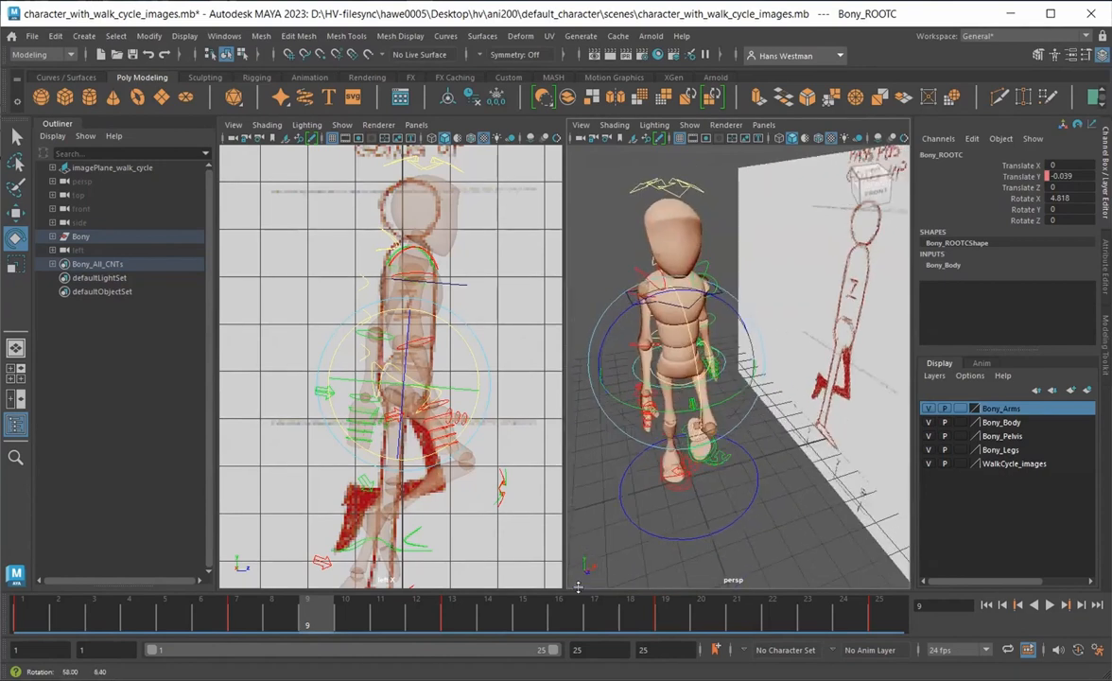
Select Bony's head control and play the walk cycle from above to check the head's rotation
{"action": "left_click", "coordinate": [650, 185]}
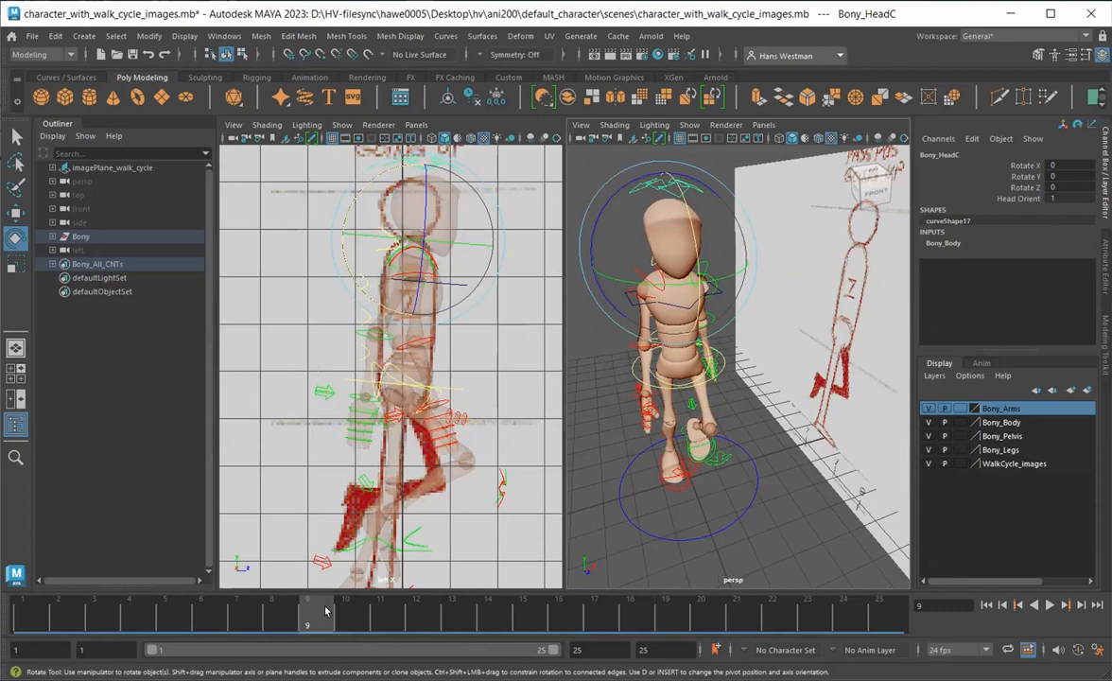
{"action": "left_click_drag", "start_coordinate": [584, 459], "coordinate": [567, 511], "text": "alt"}
{"action": "key", "text": "alt+v"}
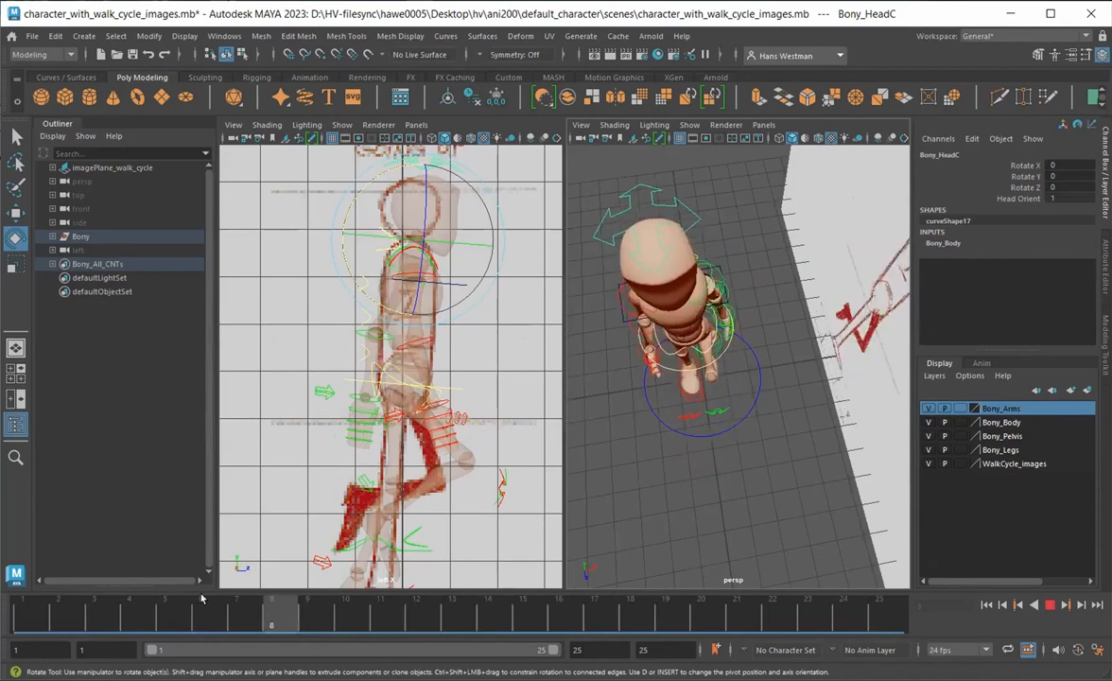
{"action": "key", "text": "alt+v"}
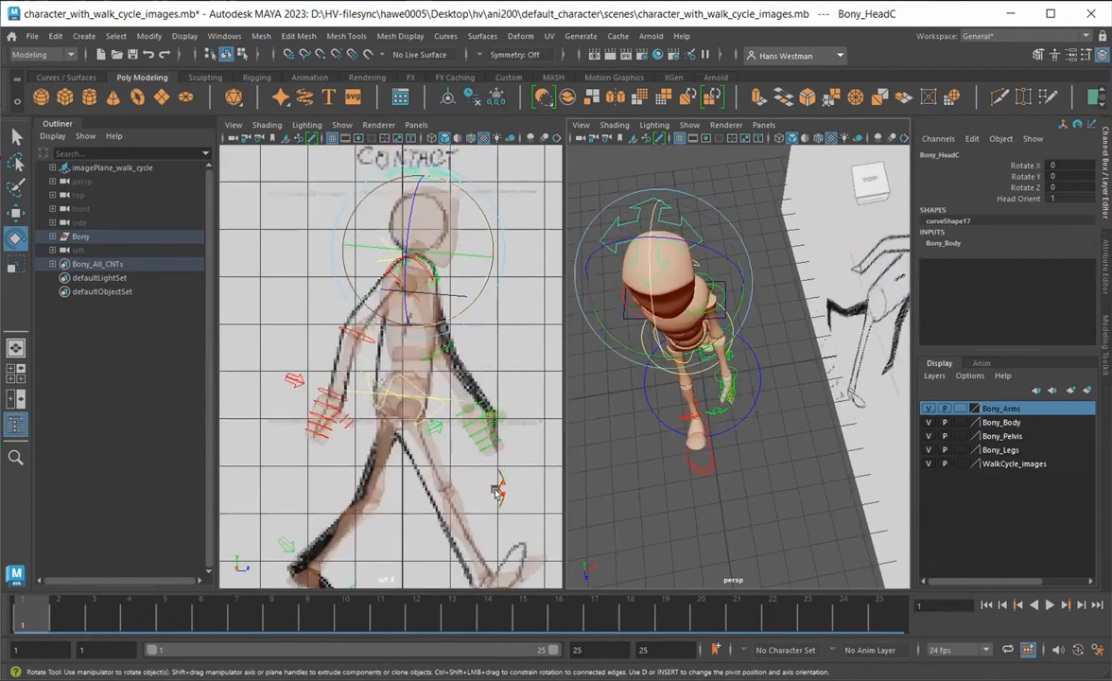
At frame 1, set the head control's Rotate Y to about 11.459 in the top view and key that channel
{"action": "mouse_move", "coordinate": [624, 421]}
{"action": "left_mouse_down", "text": "alt"}
{"action": "mouse_move", "coordinate": [633, 413]}
{"action": "mouse_move", "coordinate": [626, 426]}
{"action": "left_mouse_up", "text": "alt"}
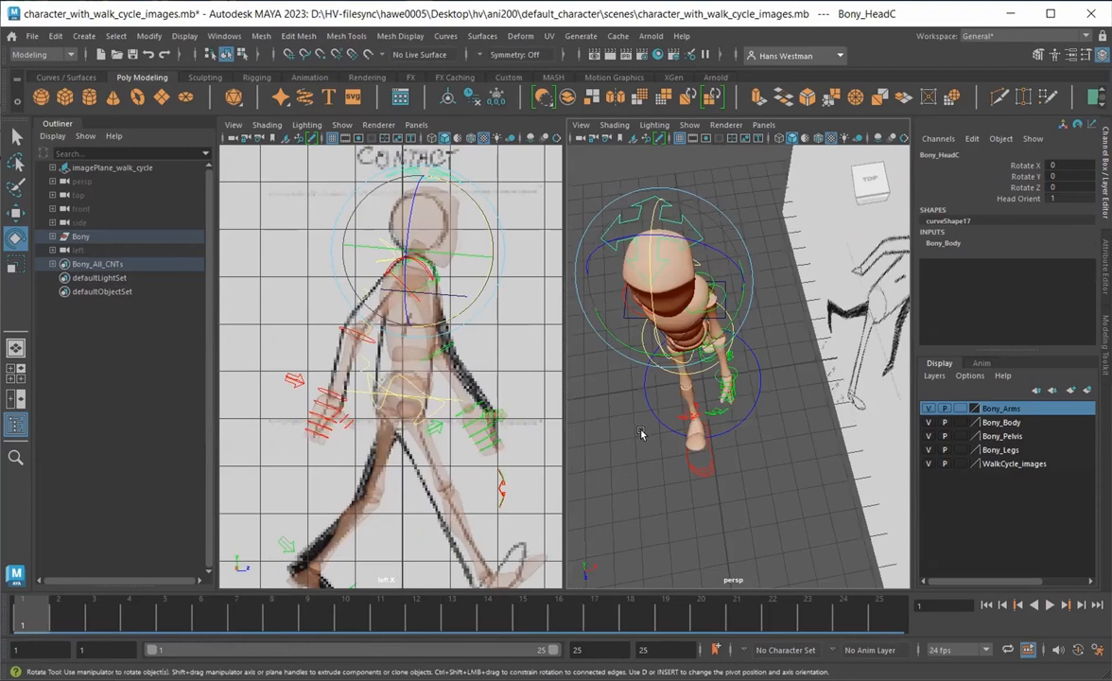
{"action": "key", "text": "space"}
{"action": "left_click_drag", "start_coordinate": [642, 434], "coordinate": [697, 408]}
{"action": "scroll", "coordinate": [700, 405], "scroll_direction": "up", "scroll_amount": 5}
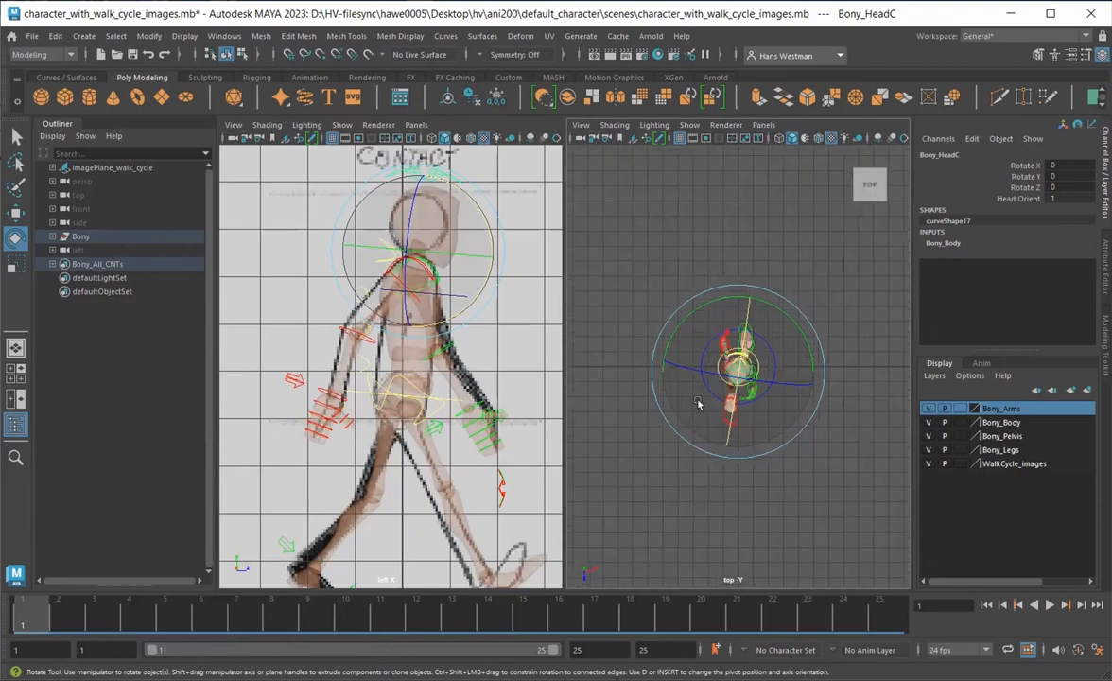
{"action": "scroll", "coordinate": [698, 405], "scroll_direction": "up", "scroll_amount": 2}
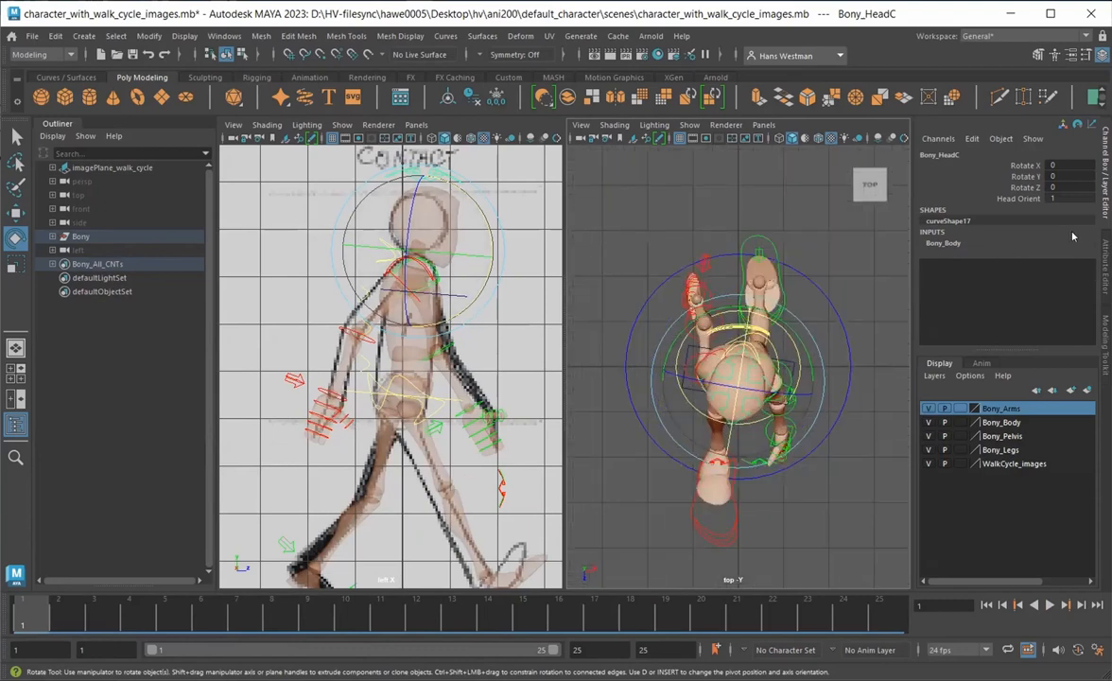
{"action": "left_click", "coordinate": [1025, 177]}
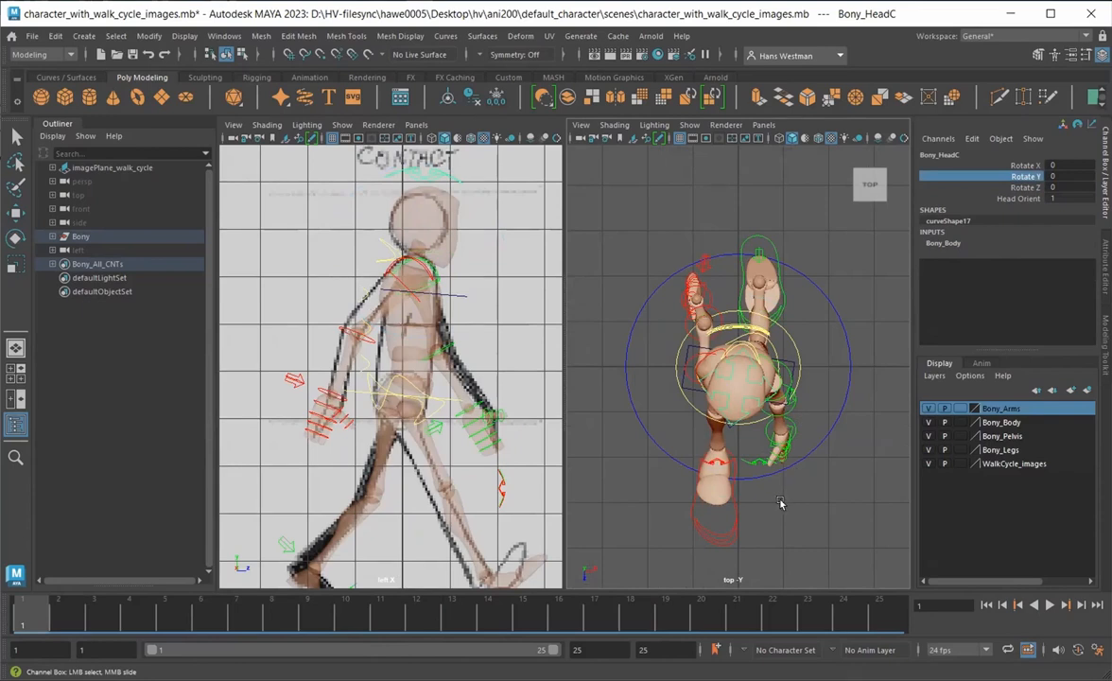
{"action": "middle_click_drag", "start_coordinate": [783, 500], "coordinate": [786, 500]}
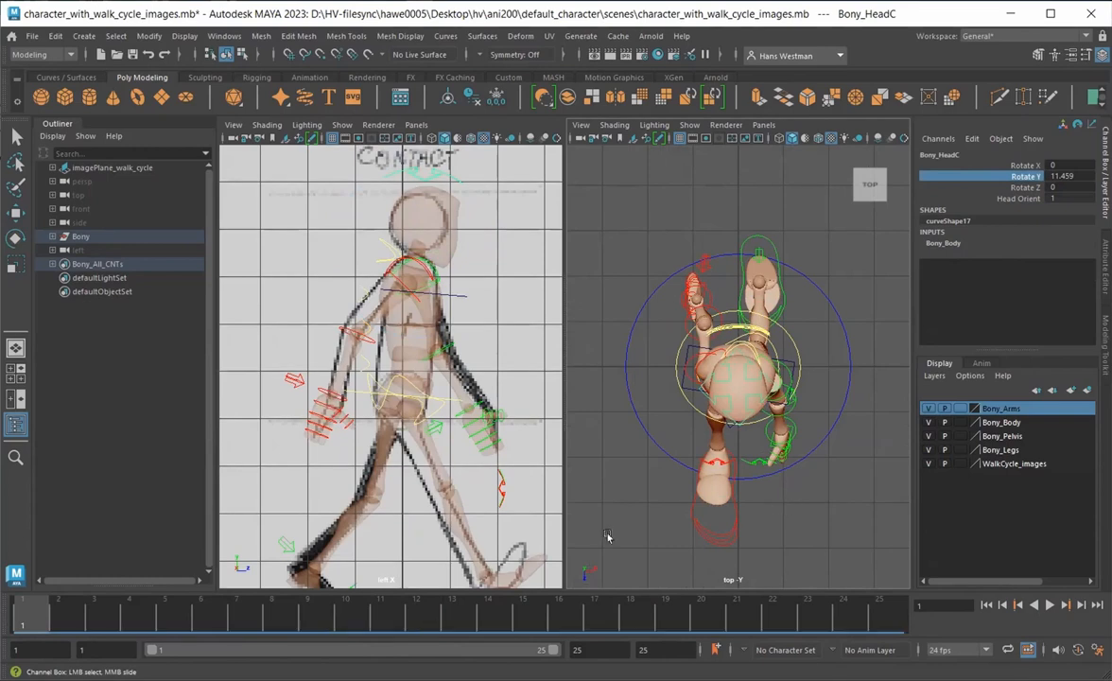
{"action": "right_click", "coordinate": [989, 176]}
{"action": "left_click", "coordinate": [1021, 200]}
Key the head control's Rotate Y of 11.459 at frame 25 as well
{"action": "left_click_drag", "start_coordinate": [21, 608], "coordinate": [866, 608]}
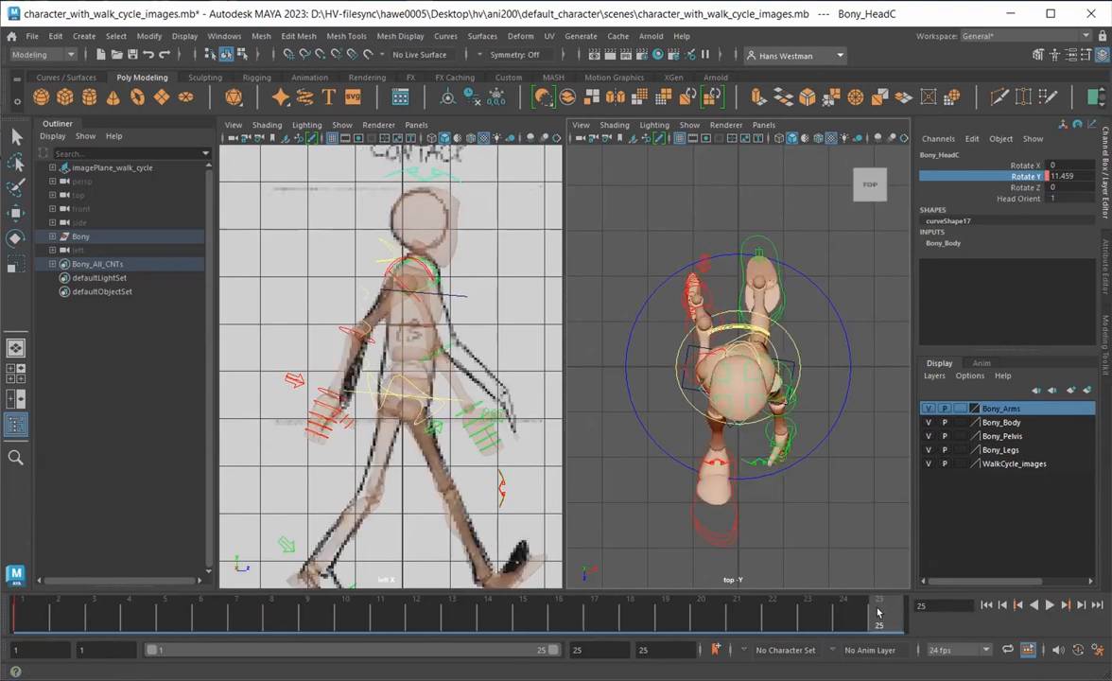
{"action": "right_click", "coordinate": [996, 177]}
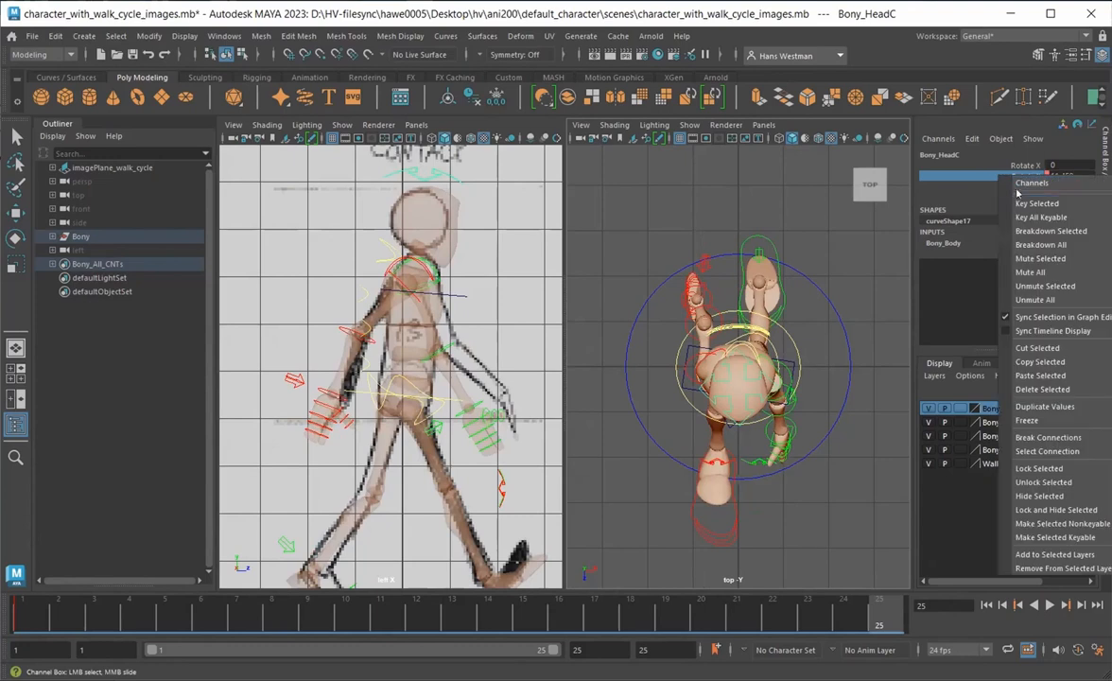
{"action": "left_click", "coordinate": [965, 200]}
At the frame 13 contact pose, set the head control's Rotate Y to about -8.021 and key that channel
{"action": "key", "text": "alt+v"}
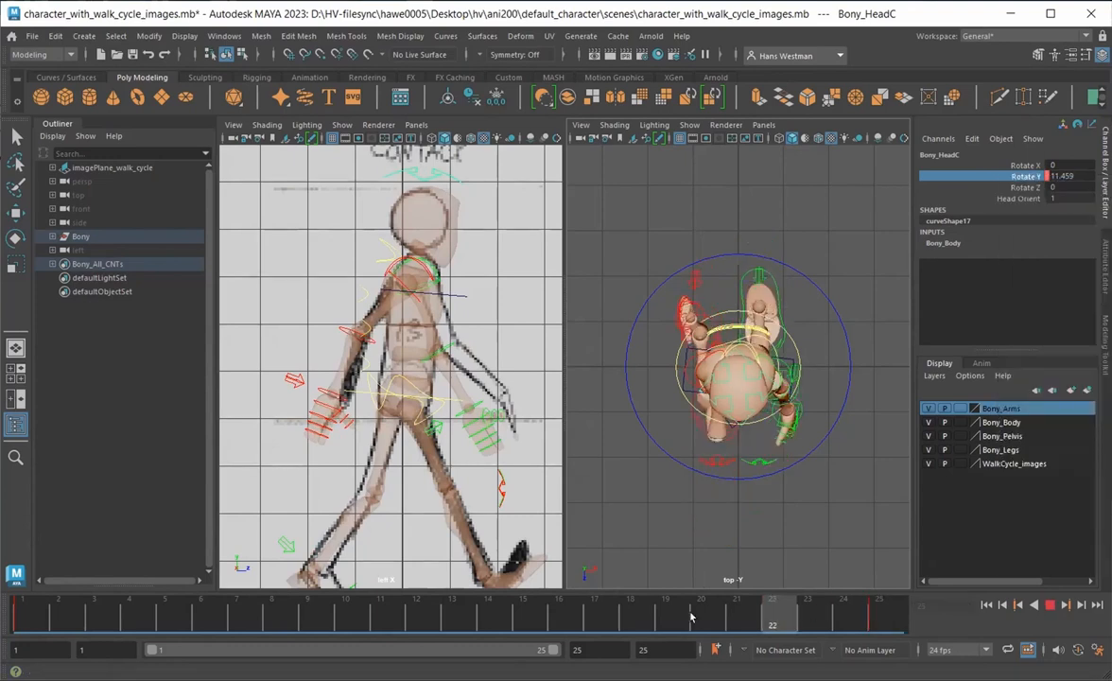
{"action": "key", "text": "alt+v"}
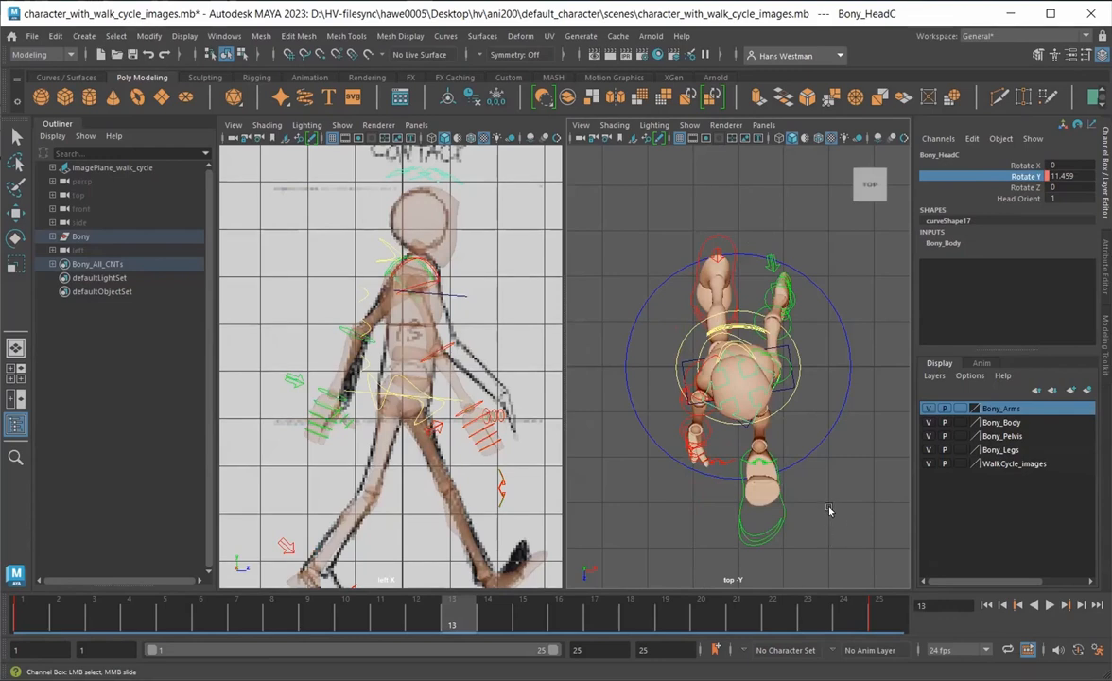
{"action": "middle_click_drag", "start_coordinate": [842, 510], "coordinate": [831, 516]}
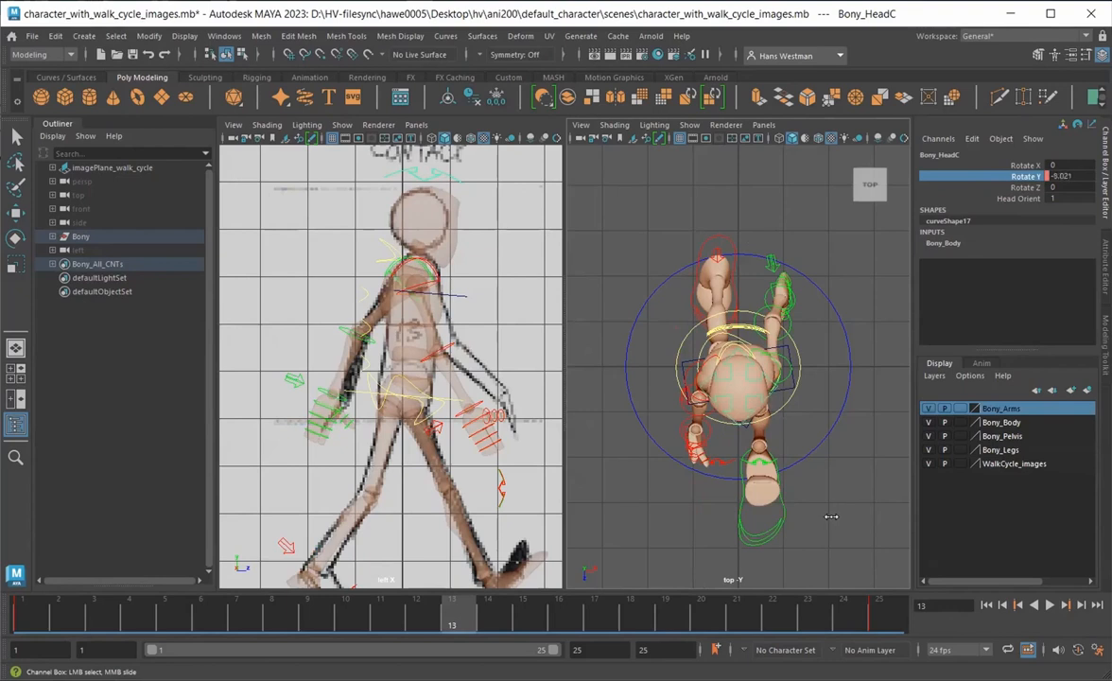
{"action": "right_click", "coordinate": [1026, 175]}
Play the walk cycle in a maximized perspective view to check the head's counter-rotation
{"action": "key", "text": "space"}
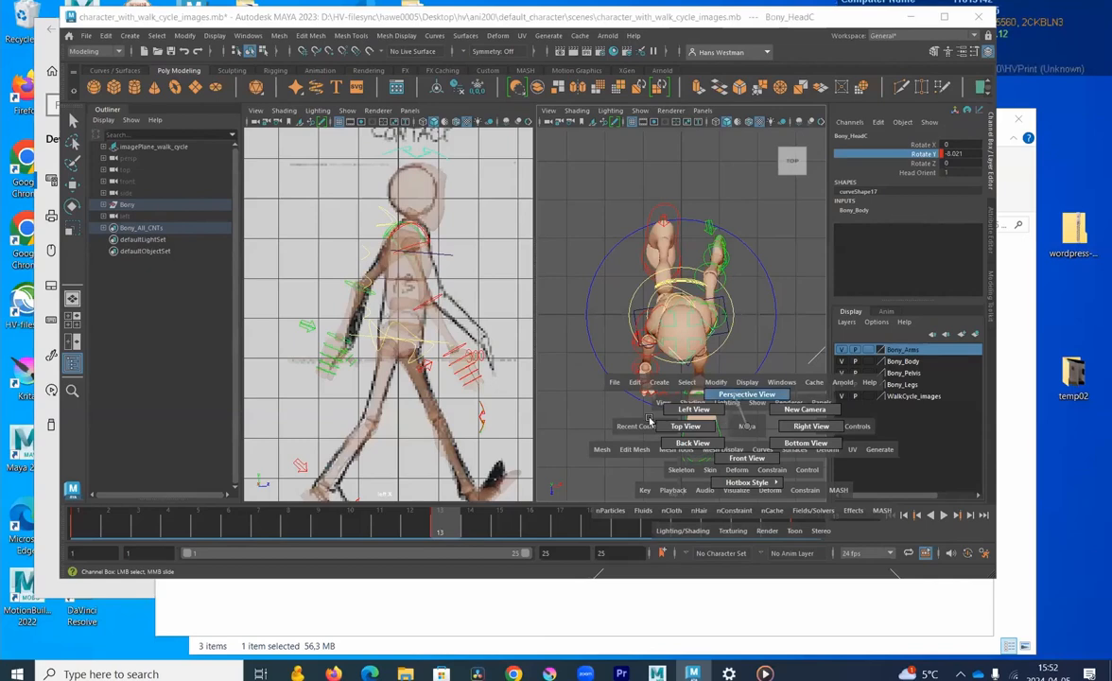
{"action": "left_click", "coordinate": [747, 394]}
{"action": "left_click_drag", "start_coordinate": [649, 419], "coordinate": [634, 395], "text": "alt"}
{"action": "mouse_move", "coordinate": [682, 459]}
{"action": "left_mouse_down", "text": "alt"}
{"action": "mouse_move", "coordinate": [598, 410]}
{"action": "mouse_move", "coordinate": [621, 390]}
{"action": "mouse_move", "coordinate": [689, 426]}
{"action": "mouse_move", "coordinate": [662, 414]}
{"action": "mouse_move", "coordinate": [707, 422]}
{"action": "mouse_move", "coordinate": [699, 431]}
{"action": "left_mouse_up", "text": "alt"}
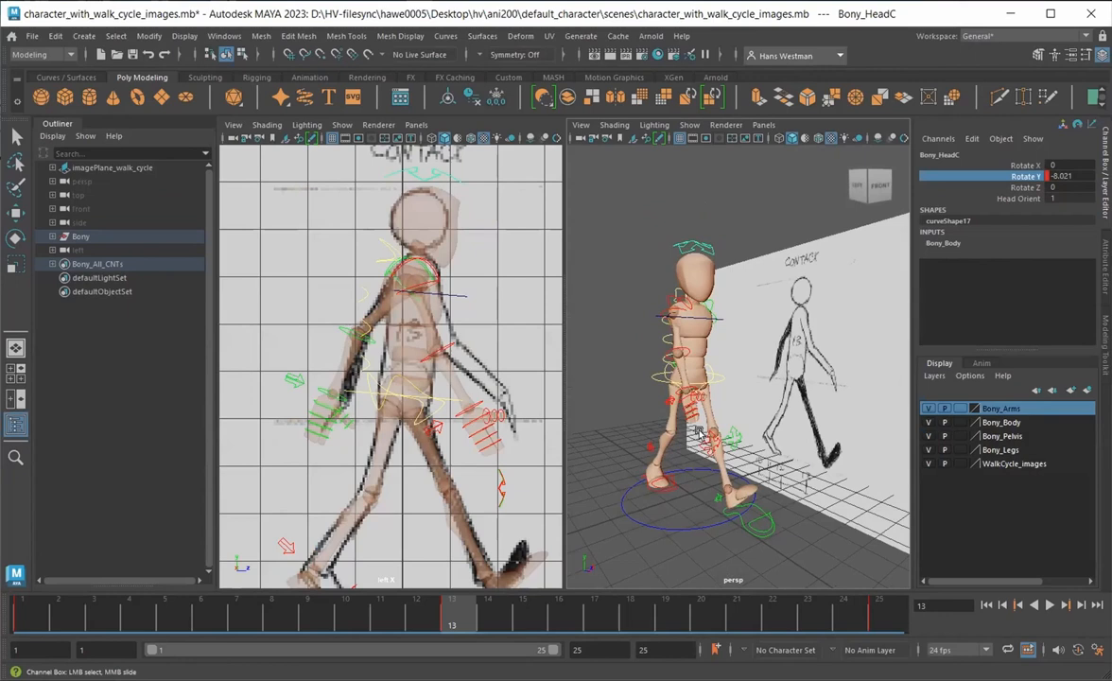
{"action": "key", "text": "space"}
{"action": "right_click_drag", "start_coordinate": [539, 437], "coordinate": [446, 393], "text": "alt"}
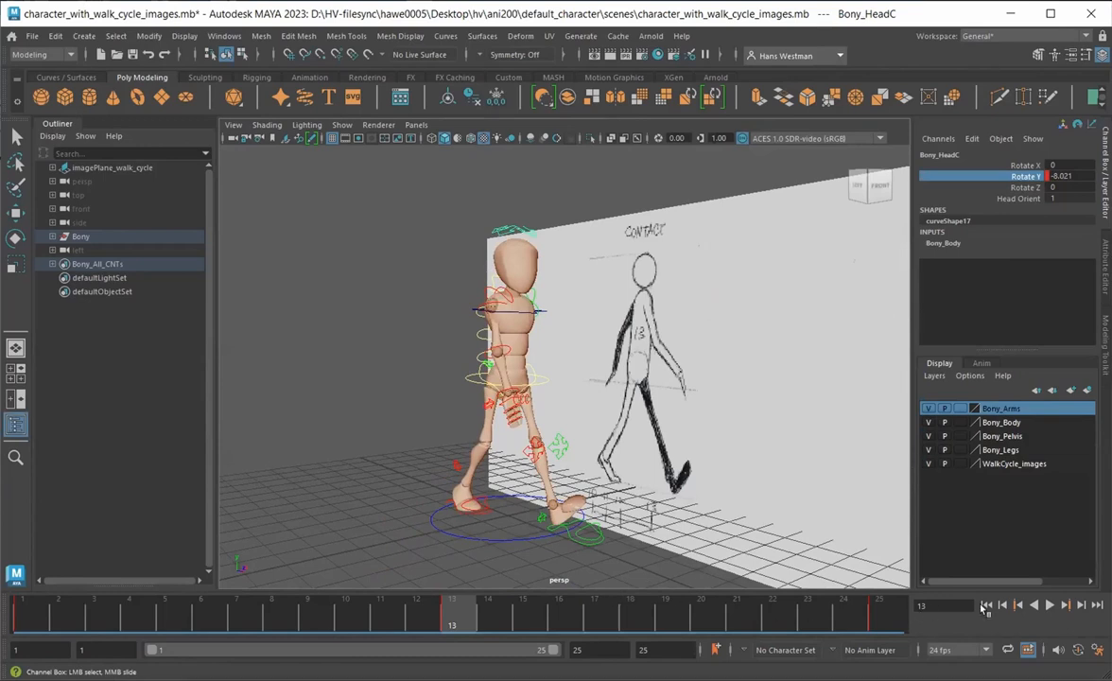
{"action": "left_click", "coordinate": [1050, 606]}
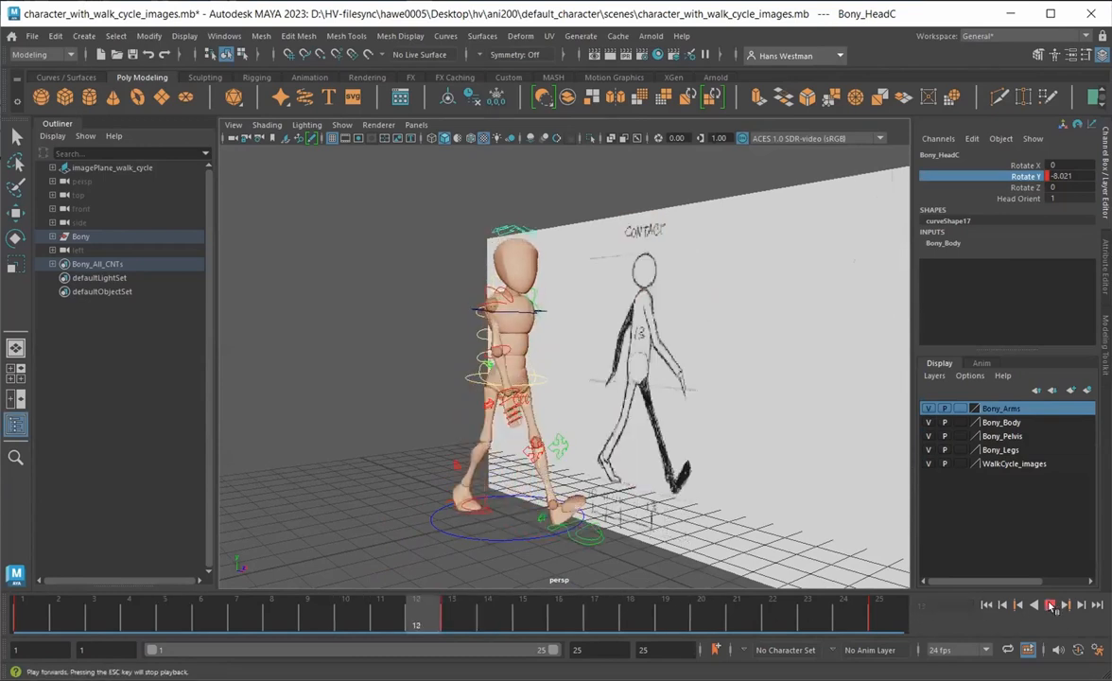
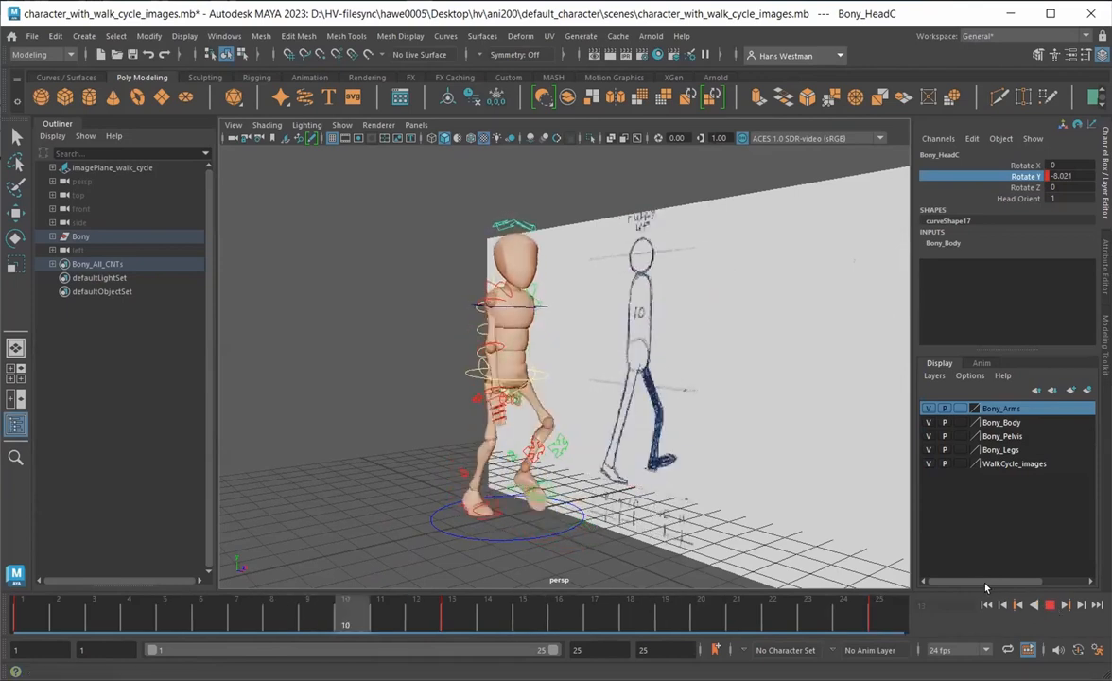
Hide the WalkCycle_images layer and view the playing walk from a higher angle
{"action": "left_click", "coordinate": [928, 463]}
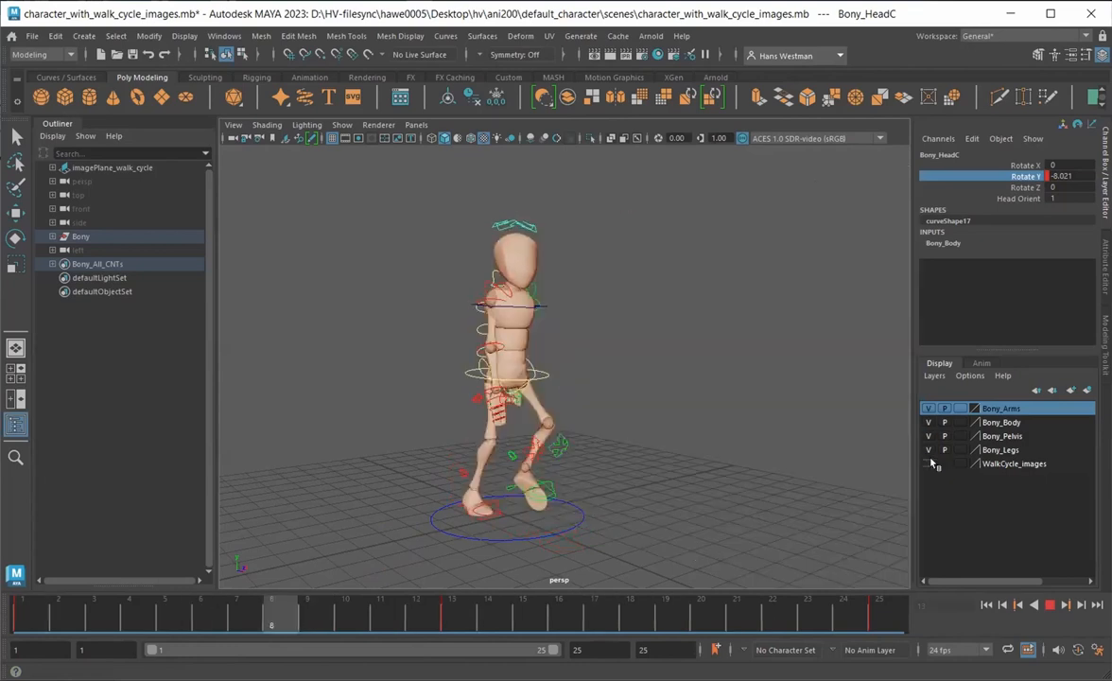
{"action": "left_click_drag", "start_coordinate": [659, 464], "coordinate": [692, 452], "text": "alt"}
{"action": "middle_click_drag", "start_coordinate": [677, 459], "coordinate": [723, 452], "text": "alt"}
{"action": "left_click_drag", "start_coordinate": [722, 452], "coordinate": [687, 445], "text": "alt"}
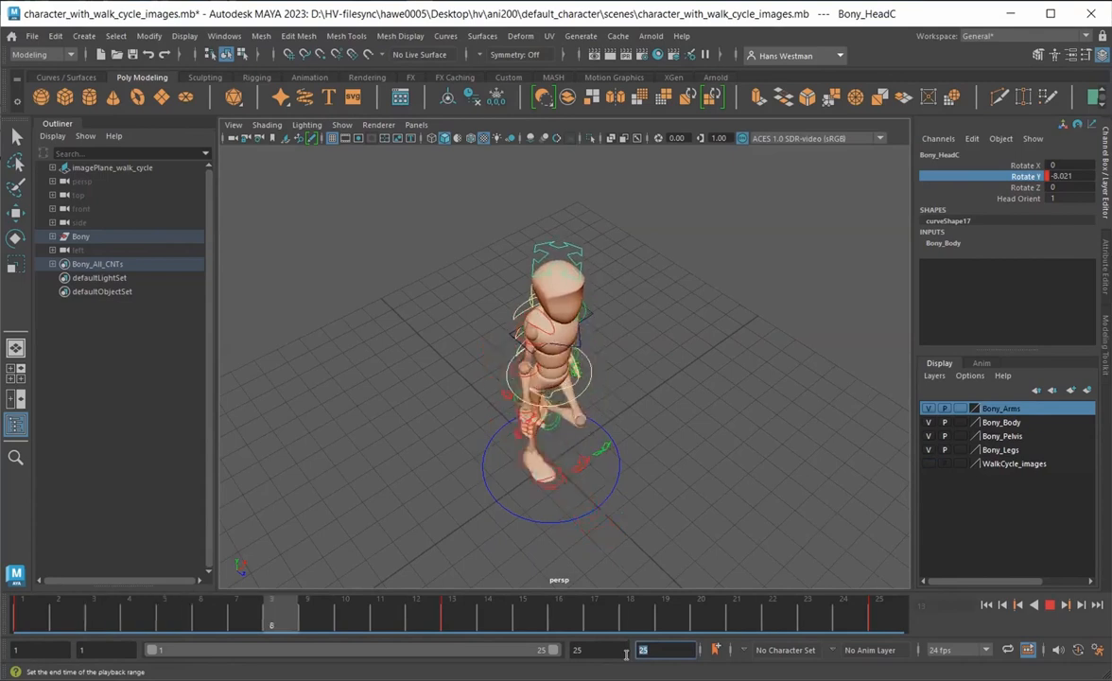
Set the end of the playback range to frame 24
{"action": "key", "text": "Return"}
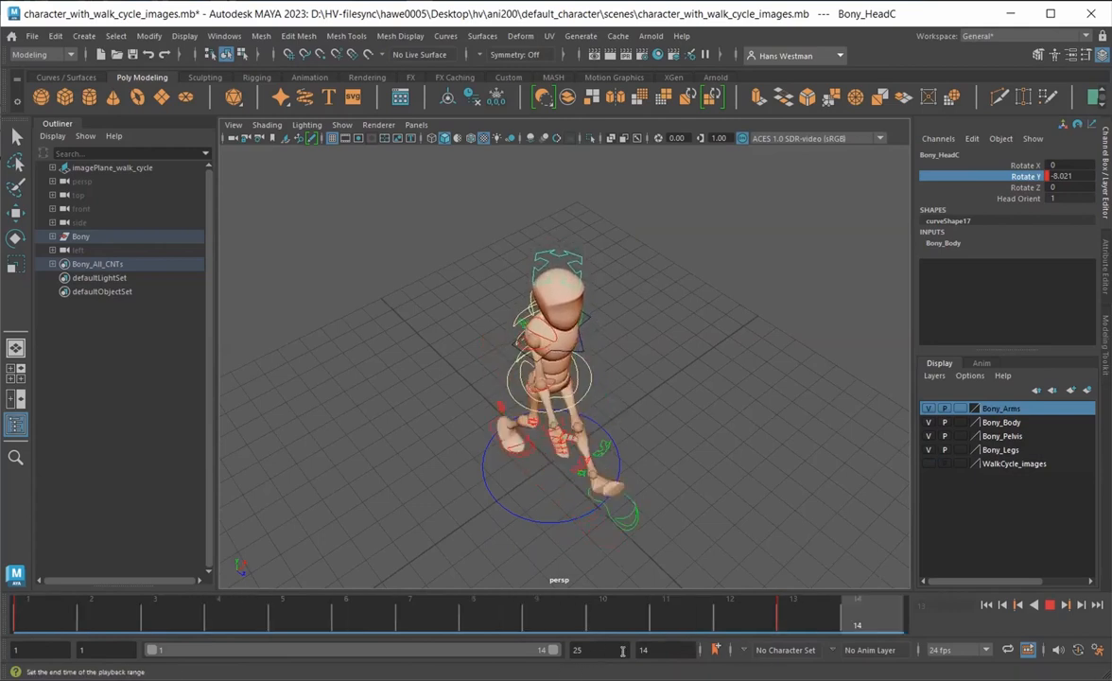
{"action": "left_click_drag", "start_coordinate": [651, 650], "coordinate": [629, 649]}
{"action": "type", "text": "24"}
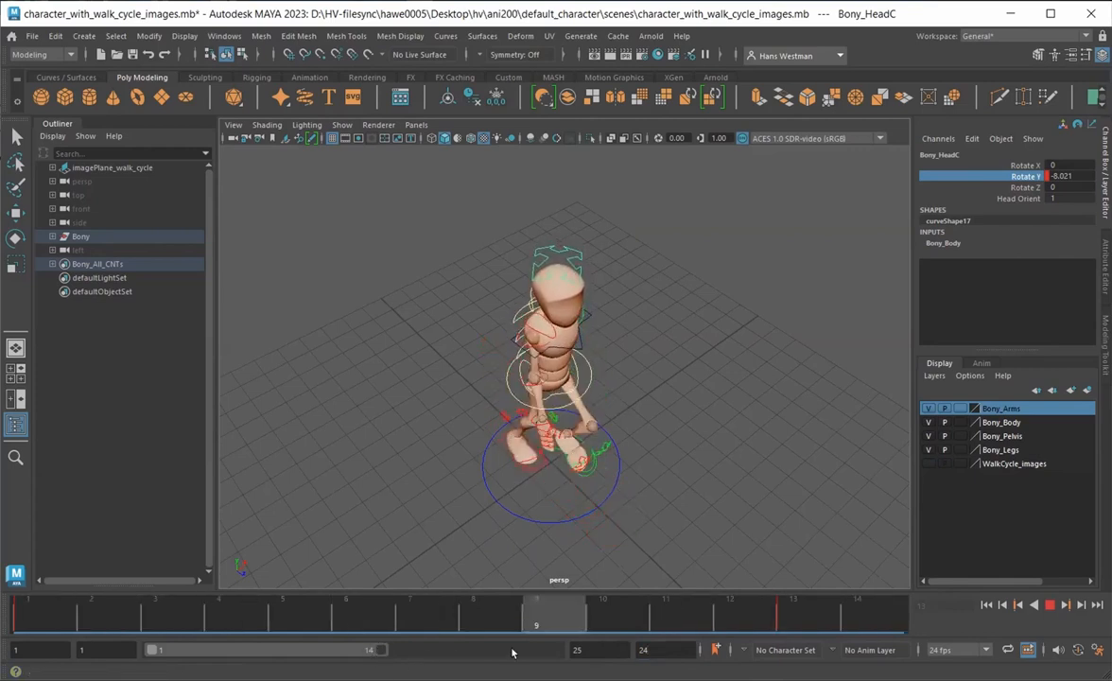
{"action": "key", "text": "Return"}
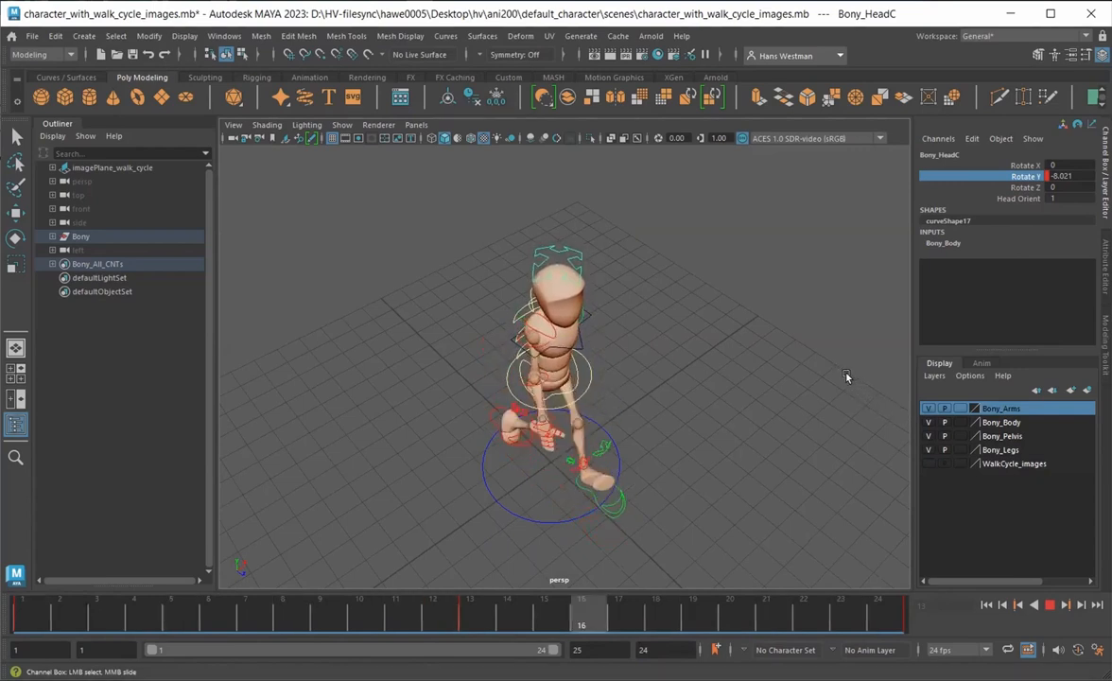
Examine the looping walk from the side, front and three-quarter angles, then stop playback
{"action": "left_click_drag", "start_coordinate": [648, 455], "coordinate": [640, 409], "text": "alt"}
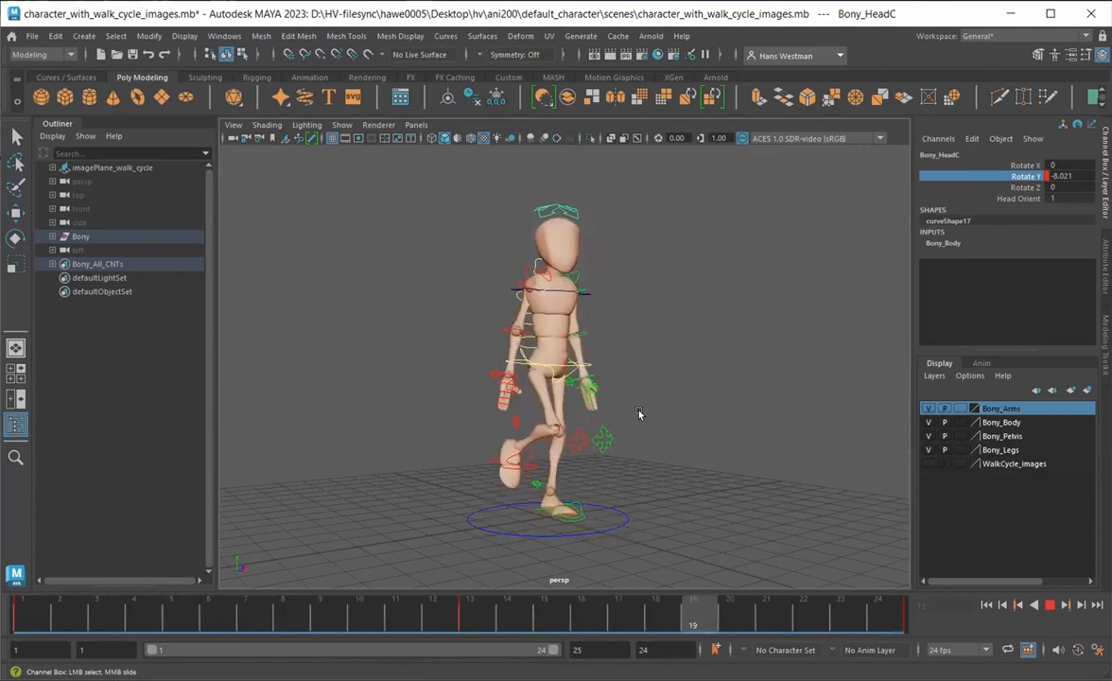
{"action": "left_click_drag", "start_coordinate": [640, 414], "coordinate": [516, 446], "text": "alt"}
{"action": "middle_click_drag", "start_coordinate": [511, 442], "coordinate": [507, 413], "text": "alt"}
{"action": "right_click_drag", "start_coordinate": [529, 420], "coordinate": [553, 435], "text": "alt"}
{"action": "left_click_drag", "start_coordinate": [552, 435], "coordinate": [434, 388], "text": "alt"}
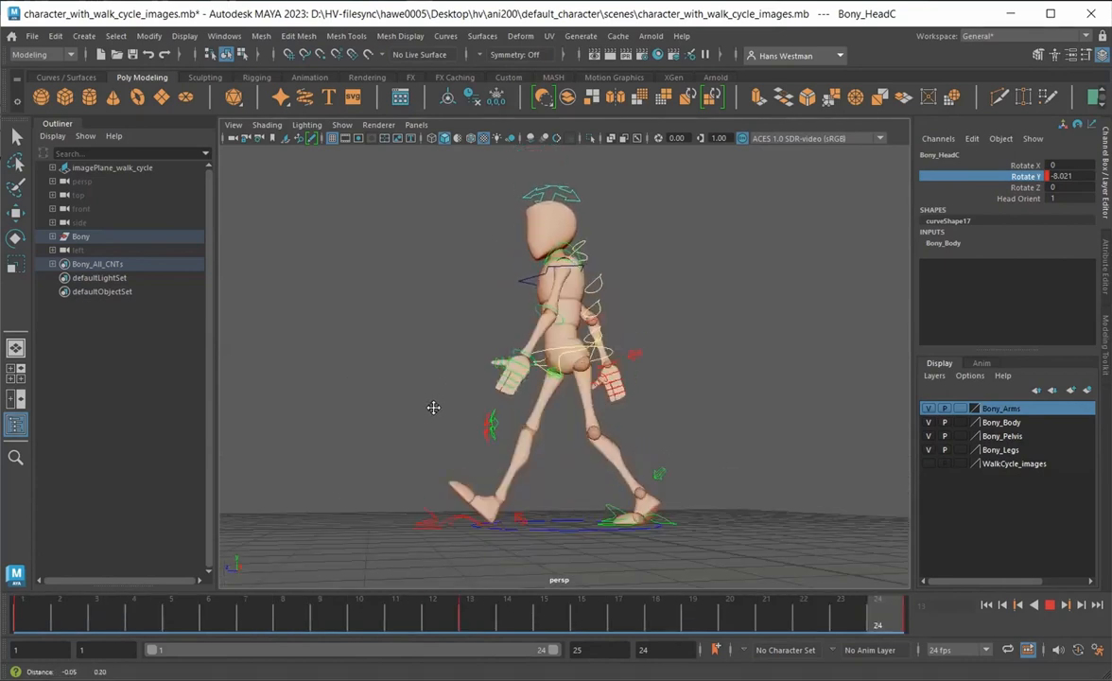
{"action": "middle_click_drag", "start_coordinate": [433, 405], "coordinate": [464, 431], "text": "alt"}
{"action": "right_click_drag", "start_coordinate": [466, 430], "coordinate": [489, 437], "text": "alt"}
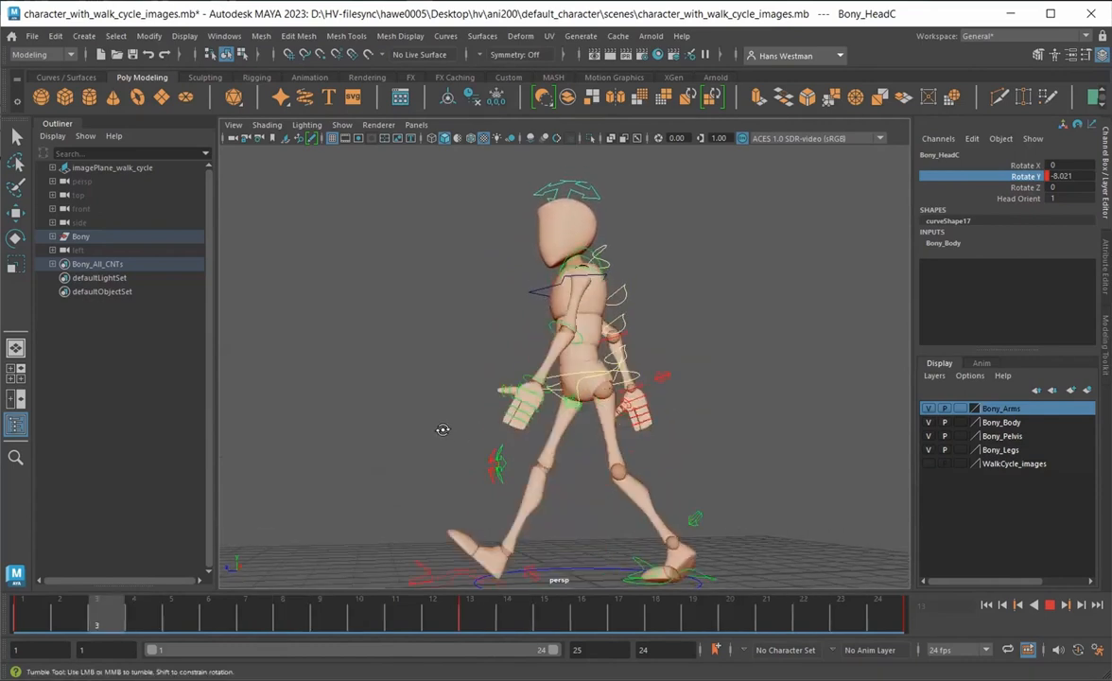
{"action": "left_click_drag", "start_coordinate": [441, 429], "coordinate": [445, 440], "text": "alt"}
{"action": "middle_click_drag", "start_coordinate": [441, 420], "coordinate": [461, 431], "text": "alt"}
{"action": "left_click_drag", "start_coordinate": [462, 432], "coordinate": [444, 448], "text": "alt"}
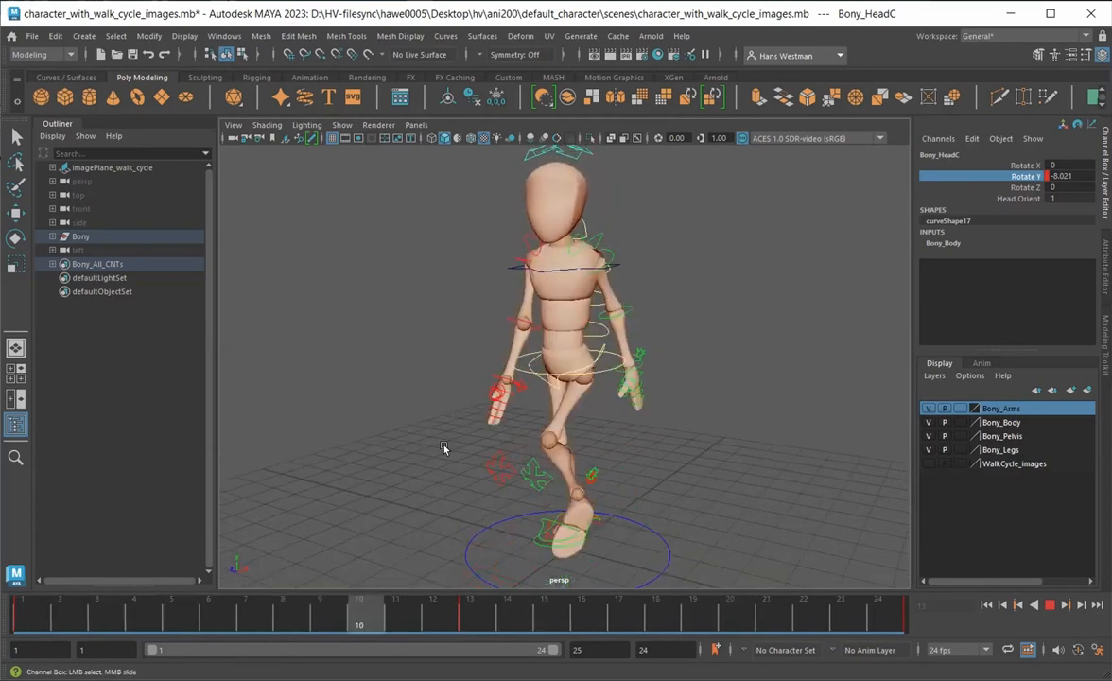
{"action": "key", "text": "alt+v"}
At frame 17, select the right hand's controls together and rotate them about Z to about -7.948
{"action": "right_click_drag", "start_coordinate": [453, 440], "coordinate": [537, 418], "text": "alt"}
{"action": "left_click_drag", "start_coordinate": [520, 434], "coordinate": [488, 452], "text": "alt"}
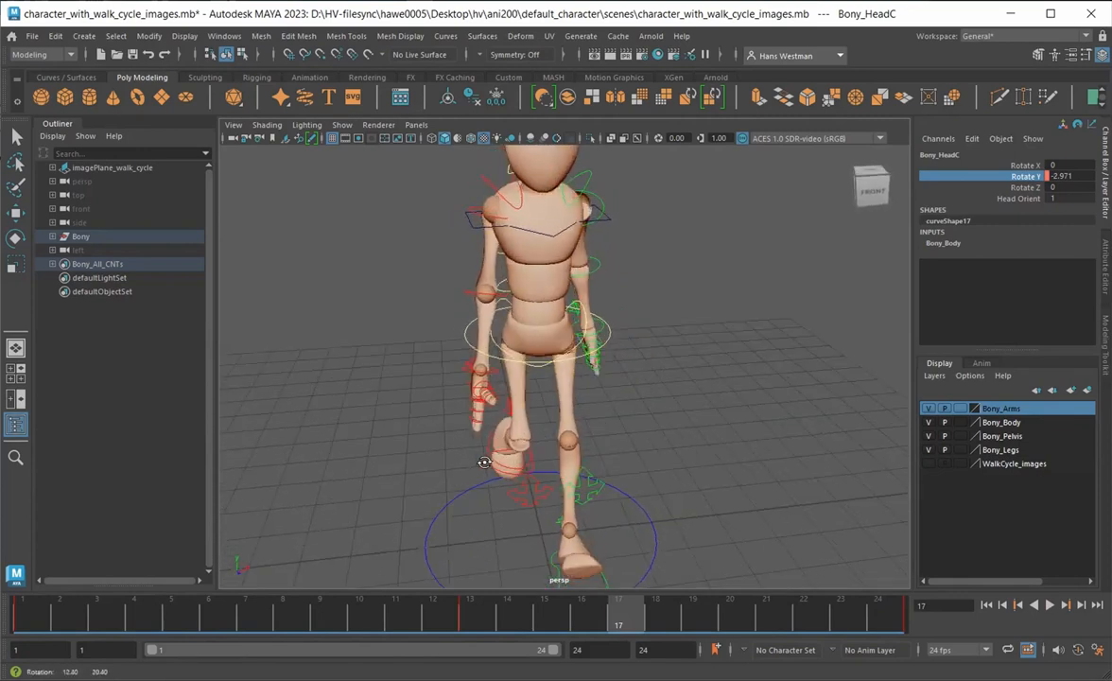
{"action": "left_click", "coordinate": [502, 377]}
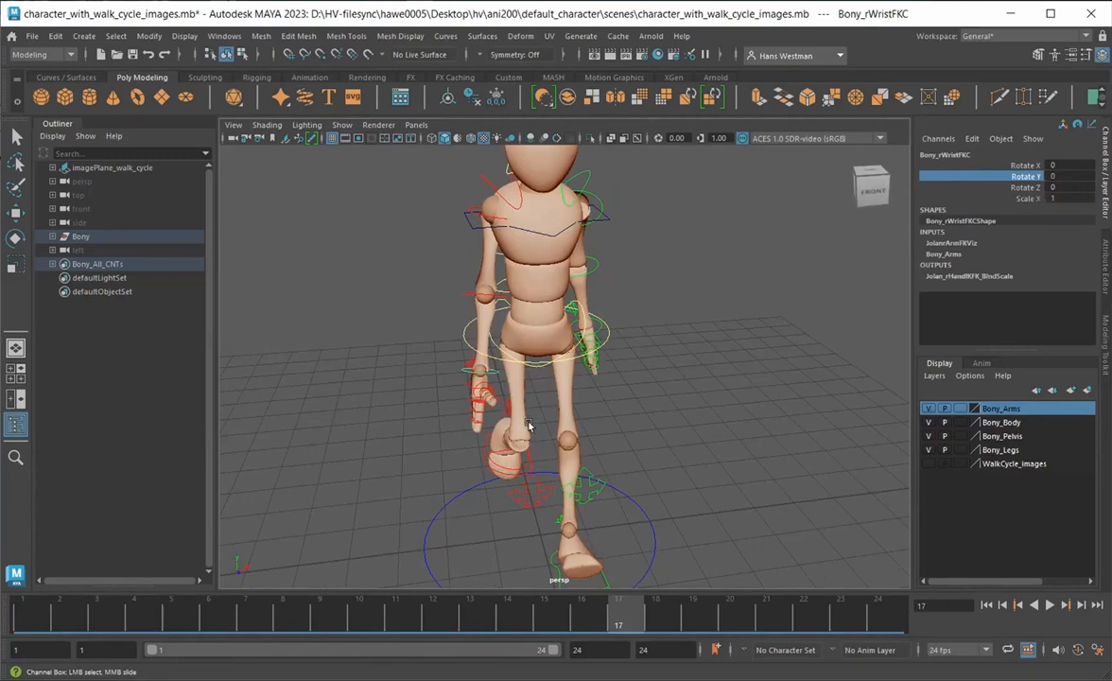
{"action": "mouse_move", "coordinate": [417, 434]}
{"action": "left_mouse_down", "text": "alt"}
{"action": "mouse_move", "coordinate": [402, 419]}
{"action": "mouse_move", "coordinate": [435, 429]}
{"action": "left_mouse_up", "text": "alt"}
{"action": "left_click_drag", "start_coordinate": [459, 359], "coordinate": [507, 429]}
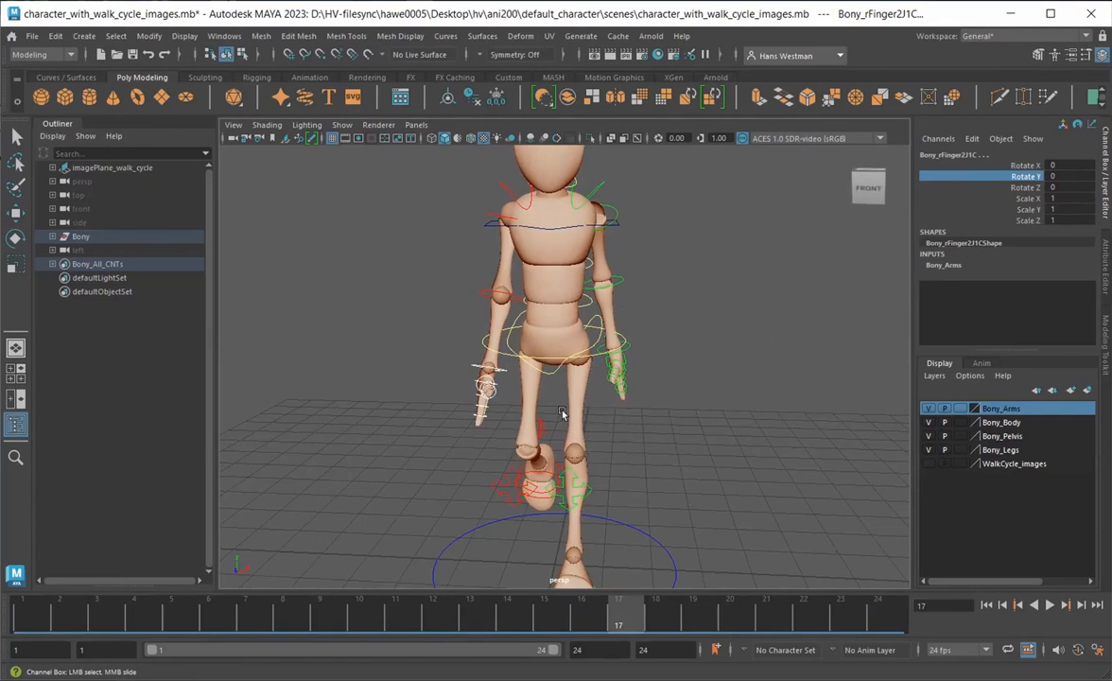
{"action": "key", "text": "e"}
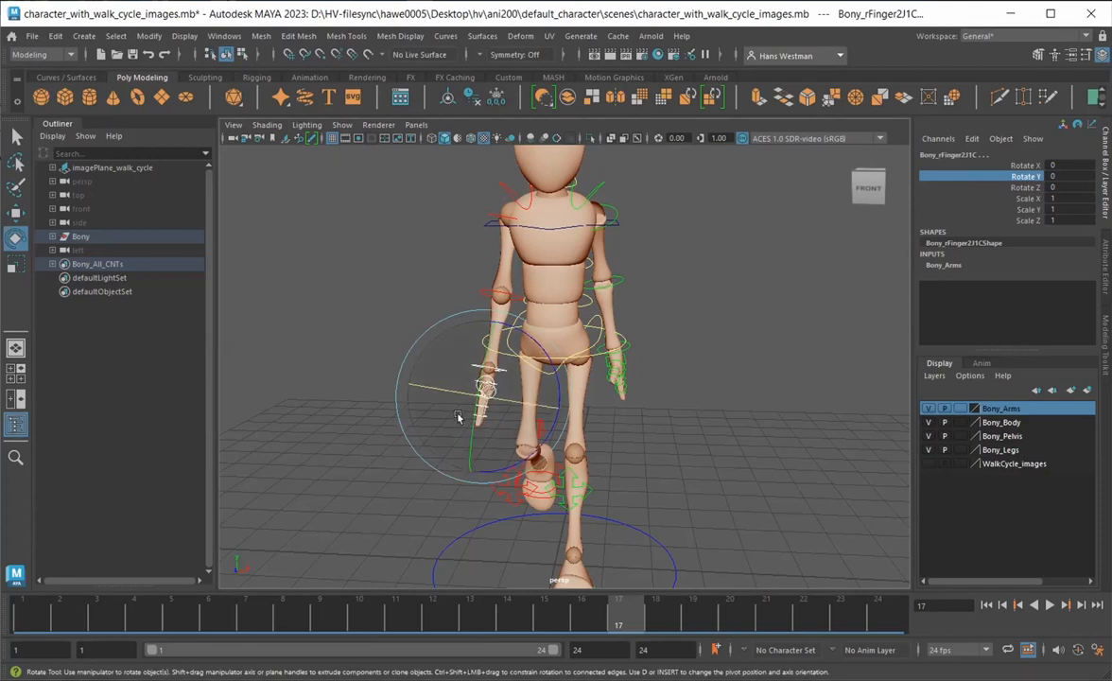
{"action": "left_click_drag", "start_coordinate": [422, 477], "coordinate": [583, 475], "text": "alt"}
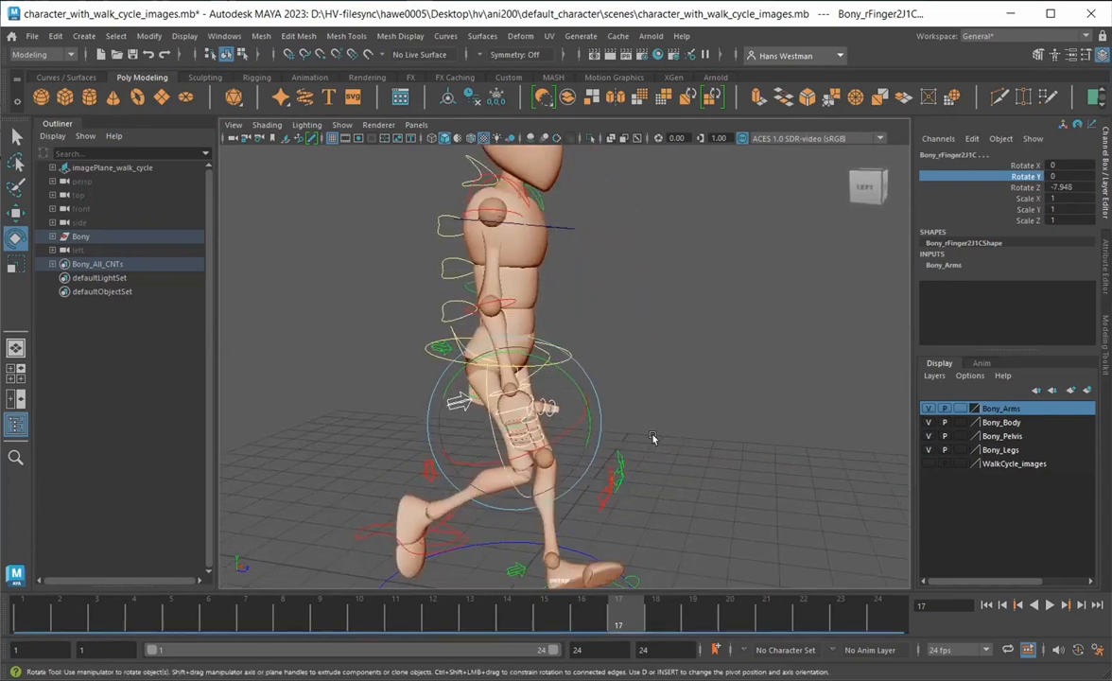
Select the right thumb's controls together and rotate them about Z to about -23.107
{"action": "left_click", "coordinate": [598, 404]}
{"action": "left_click", "coordinate": [536, 406]}
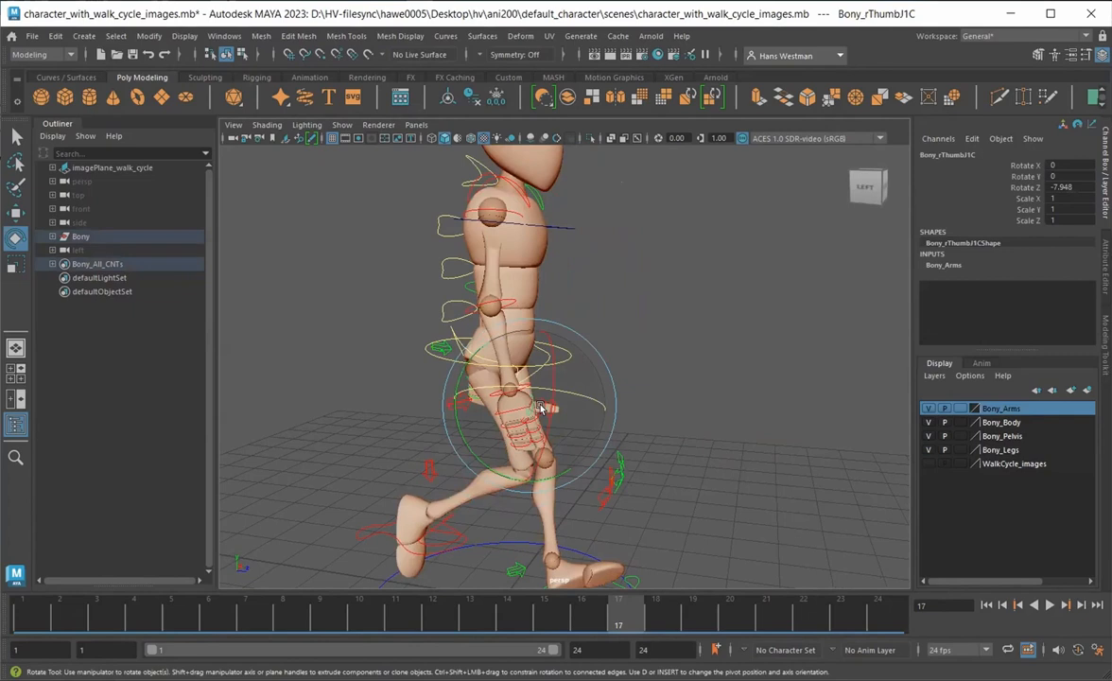
{"action": "key", "text": "q"}
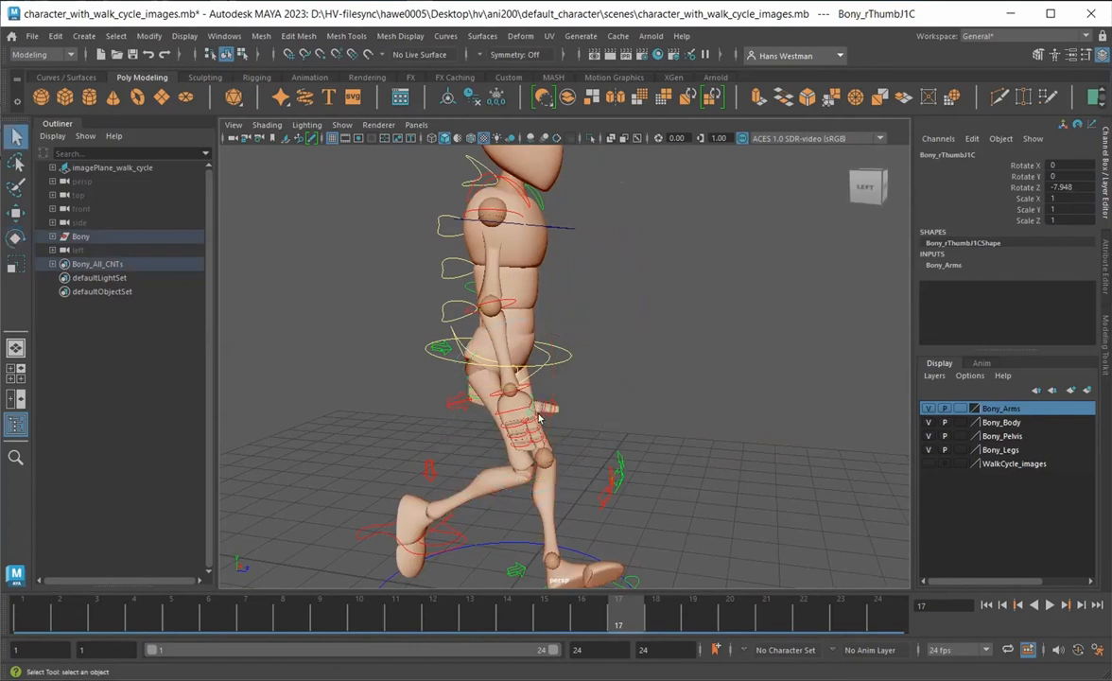
{"action": "left_click", "coordinate": [547, 407]}
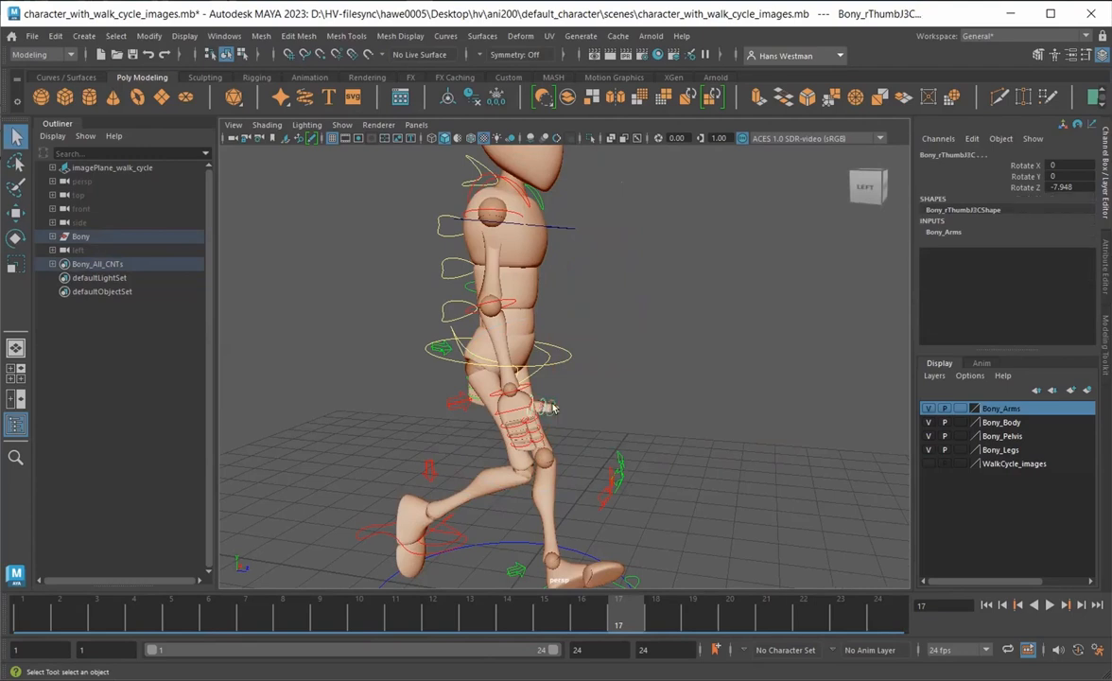
{"action": "key", "text": "e"}
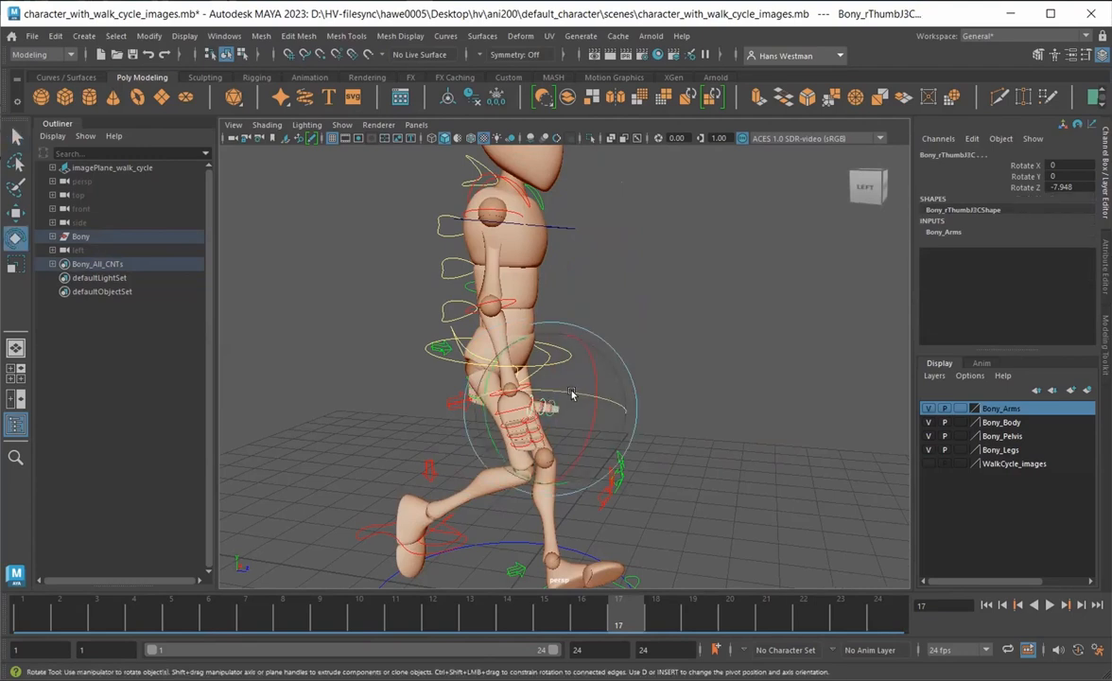
{"action": "left_click_drag", "start_coordinate": [570, 390], "coordinate": [586, 397]}
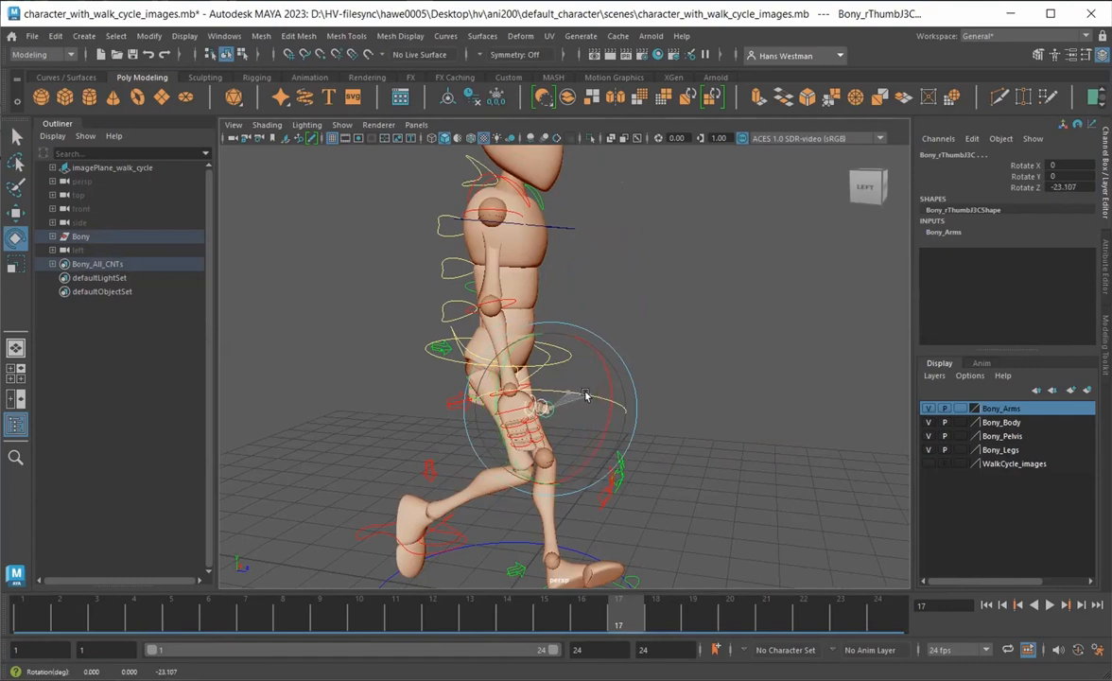
Rotate the right thumb's controls about Y to about 6.445 and highlight their Rotate Y and Z channels
{"action": "left_click_drag", "start_coordinate": [543, 452], "coordinate": [461, 401], "text": "alt"}
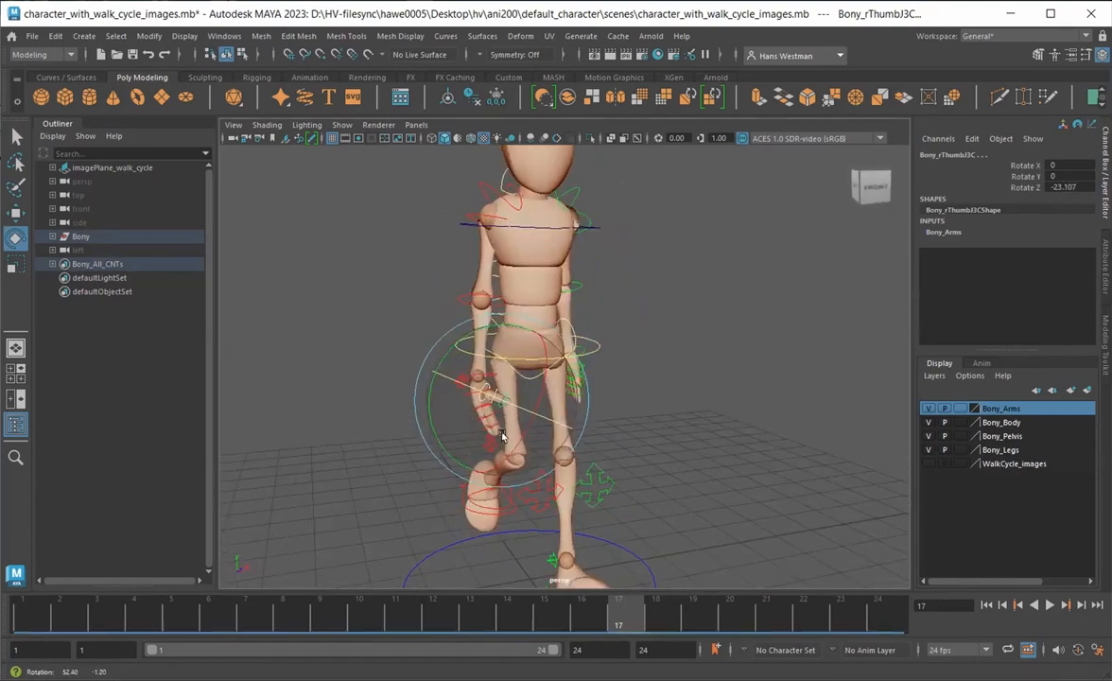
{"action": "left_click_drag", "start_coordinate": [435, 363], "coordinate": [452, 363]}
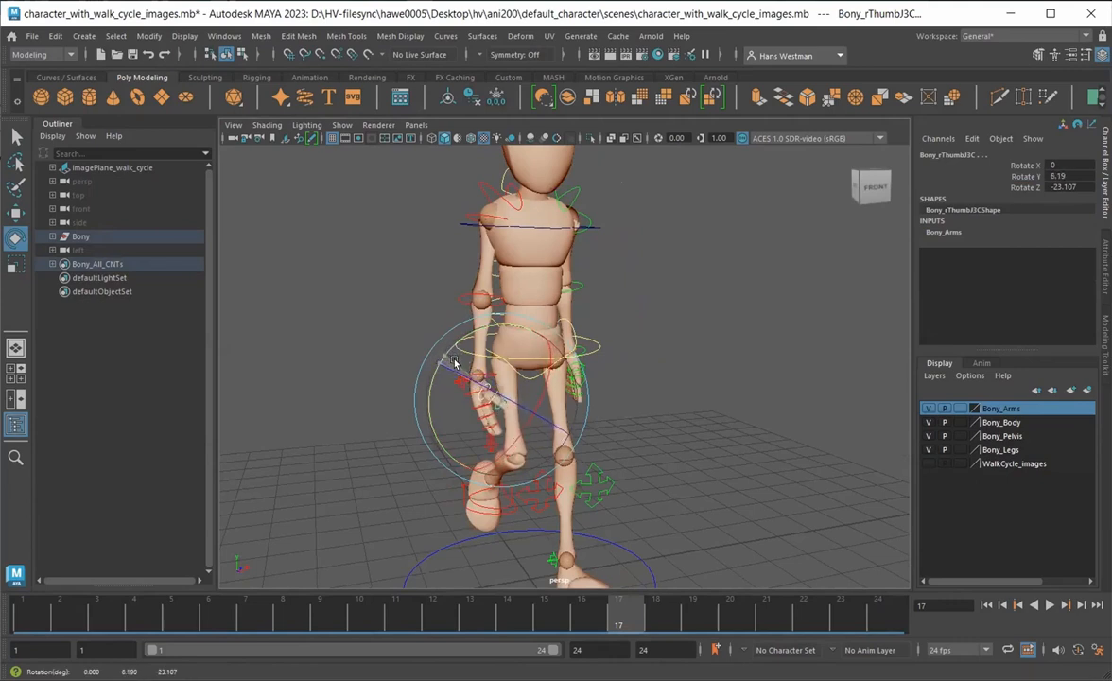
{"action": "mouse_move", "coordinate": [422, 454]}
{"action": "left_mouse_down", "text": "alt"}
{"action": "mouse_move", "coordinate": [497, 437]}
{"action": "mouse_move", "coordinate": [650, 450]}
{"action": "mouse_move", "coordinate": [375, 411]}
{"action": "mouse_move", "coordinate": [414, 455]}
{"action": "left_mouse_up", "text": "alt"}
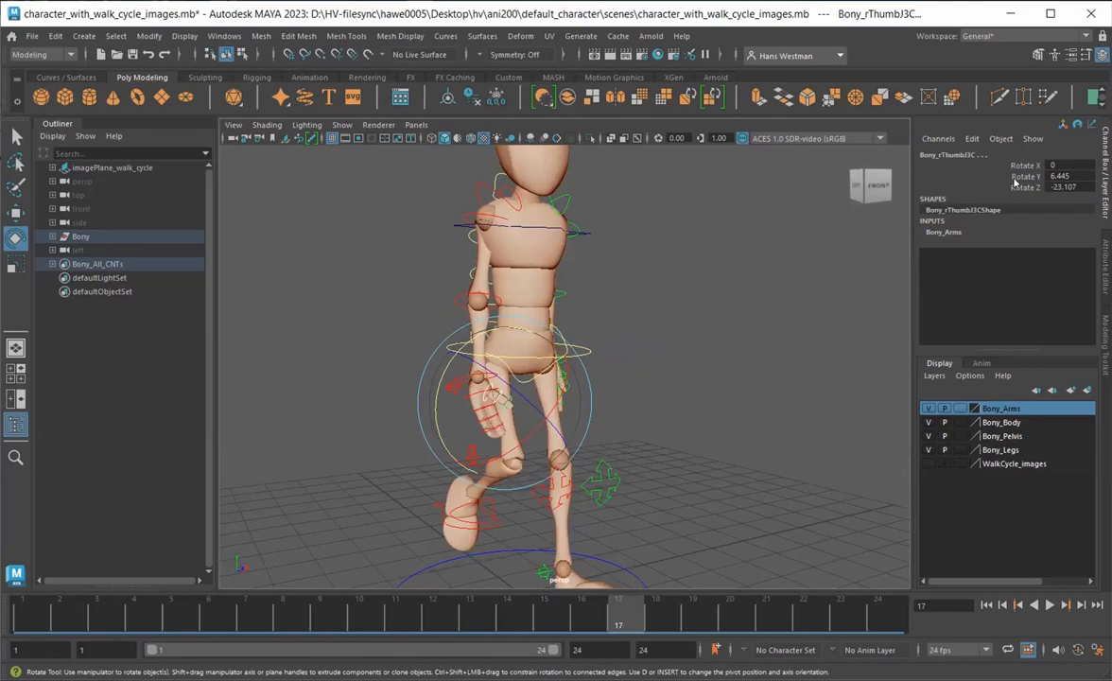
{"action": "left_click_drag", "start_coordinate": [1019, 176], "coordinate": [1020, 192]}
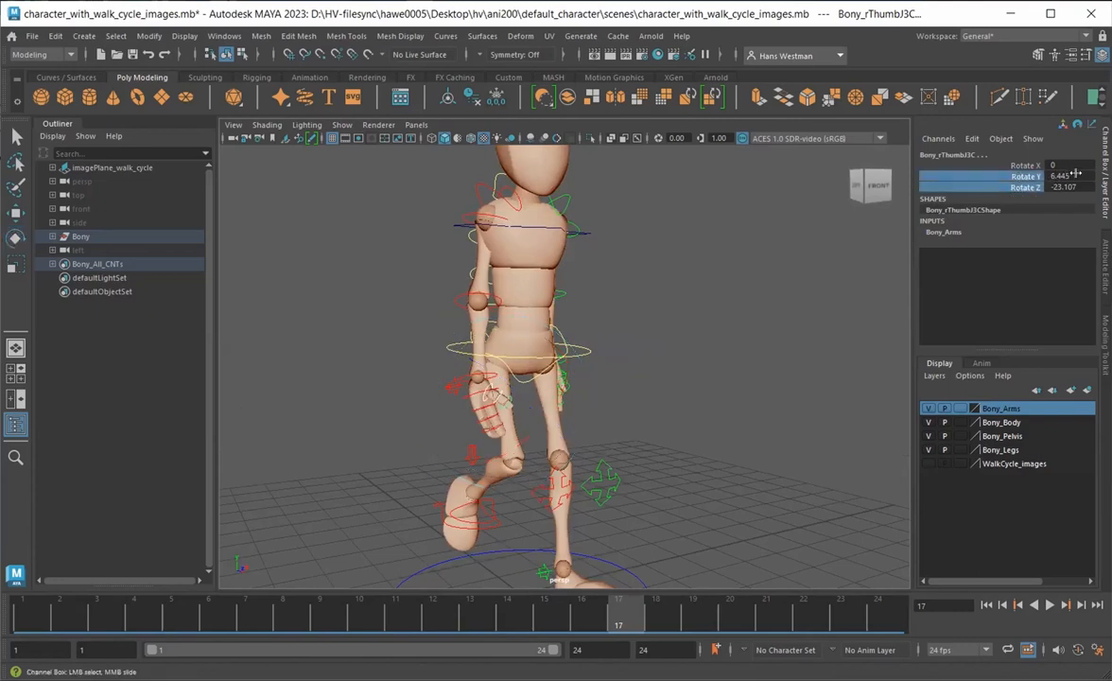
{"action": "left_click_drag", "start_coordinate": [1076, 175], "coordinate": [1076, 186]}
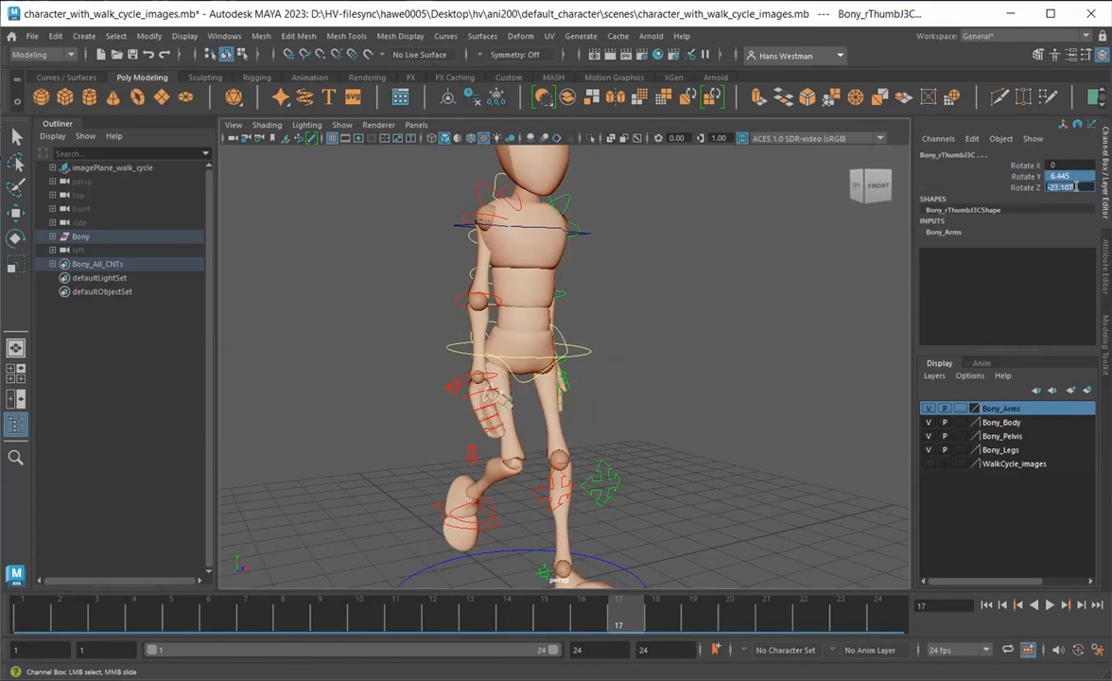
Set the left thumb's controls to Rotate Y 9.05 and Rotate Z -8.4, and key them at frame 17
{"action": "left_click_drag", "start_coordinate": [754, 381], "coordinate": [675, 374], "text": "alt"}
{"action": "right_click_drag", "start_coordinate": [676, 374], "coordinate": [764, 427], "text": "alt"}
{"action": "mouse_move", "coordinate": [687, 424]}
{"action": "left_mouse_down", "text": "alt"}
{"action": "mouse_move", "coordinate": [593, 439]}
{"action": "mouse_move", "coordinate": [700, 416]}
{"action": "left_mouse_up", "text": "alt"}
{"action": "left_click", "coordinate": [748, 391]}
{"action": "key", "text": "e"}
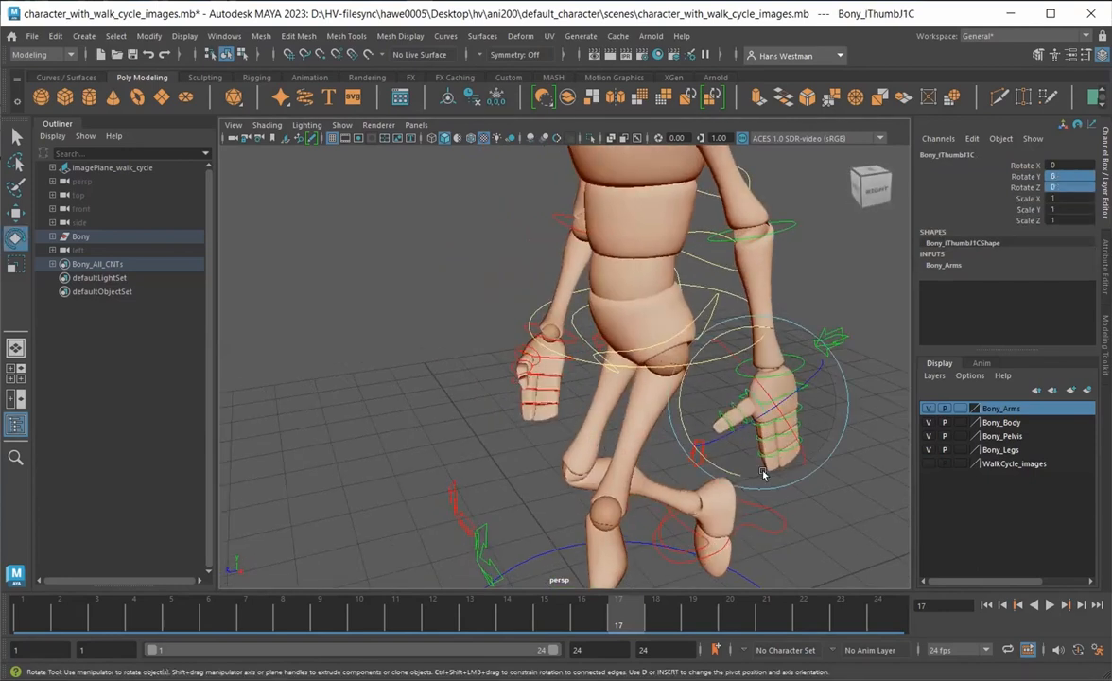
{"action": "key", "text": "q"}
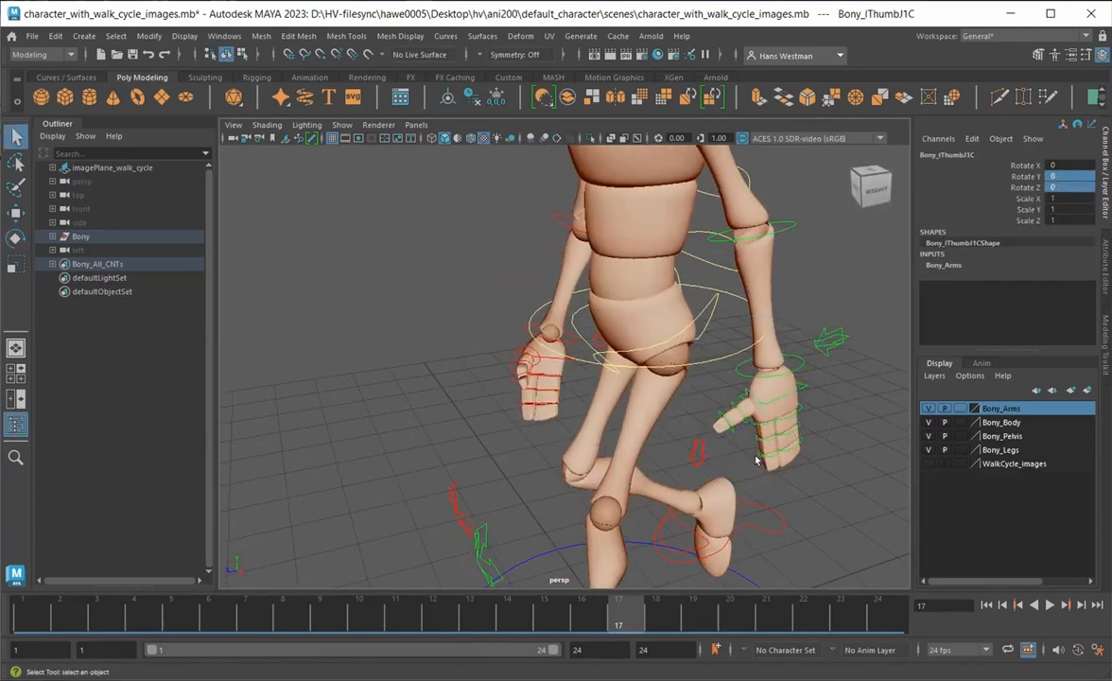
{"action": "left_click", "coordinate": [717, 419], "text": "shift"}
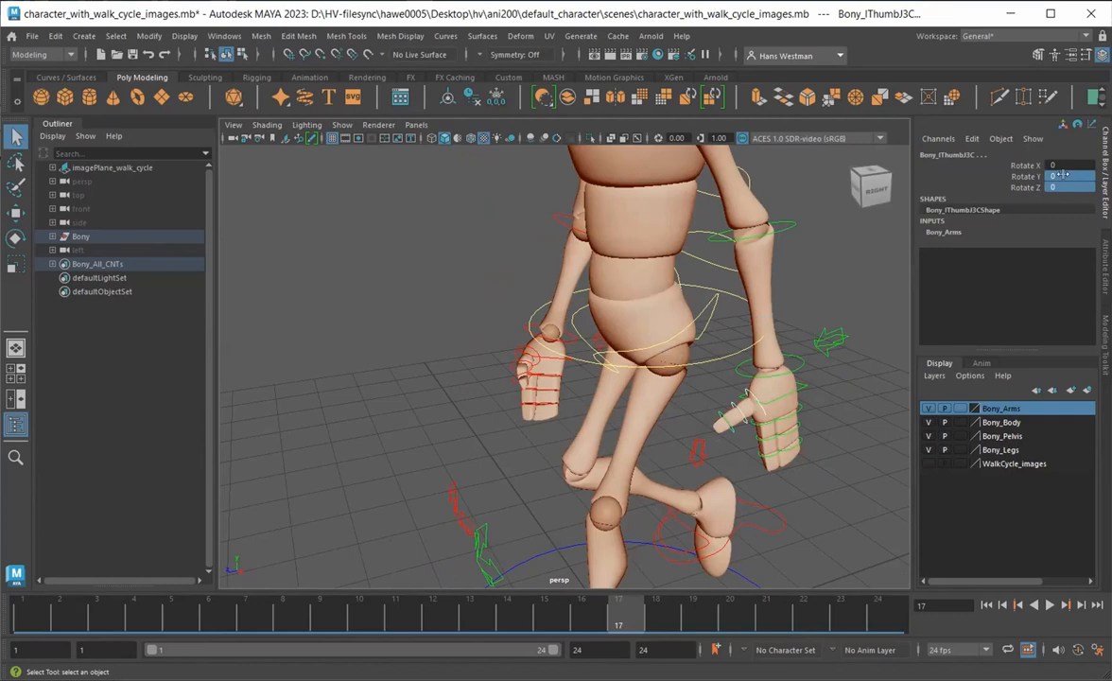
{"action": "key", "text": "s"}
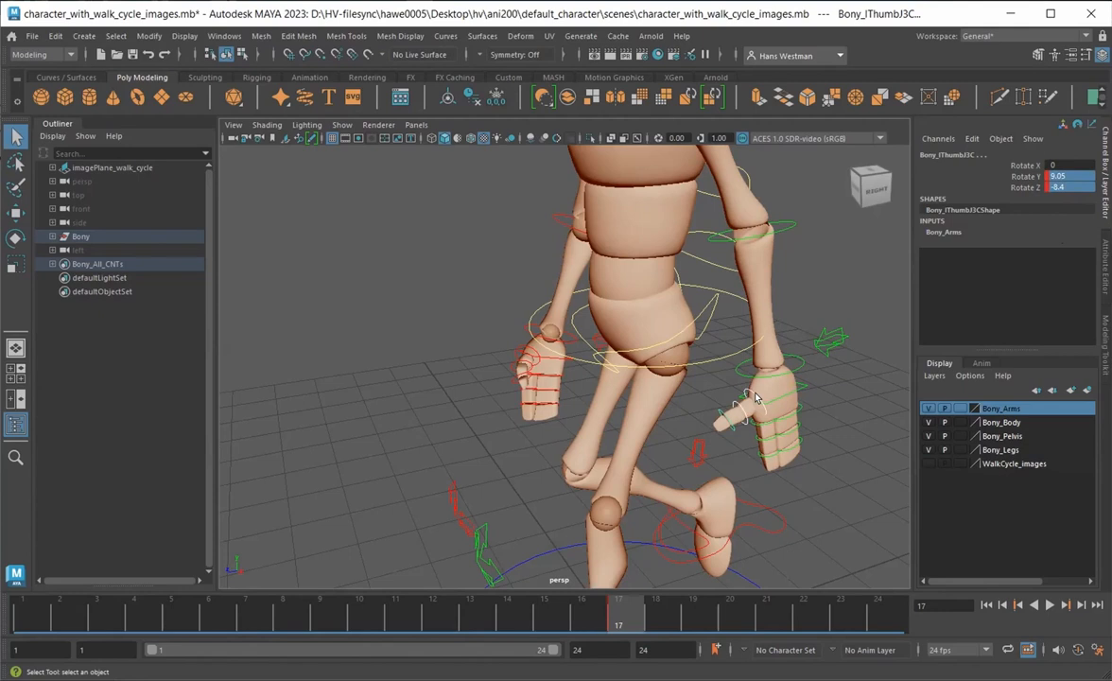
Rotate the left thumb's controls freehand to about X -10.762, Y 34.342 and Z -27.021
{"action": "key", "text": "e"}
{"action": "left_click_drag", "start_coordinate": [654, 388], "coordinate": [652, 422]}
{"action": "left_click_drag", "start_coordinate": [740, 440], "coordinate": [699, 435], "text": "alt"}
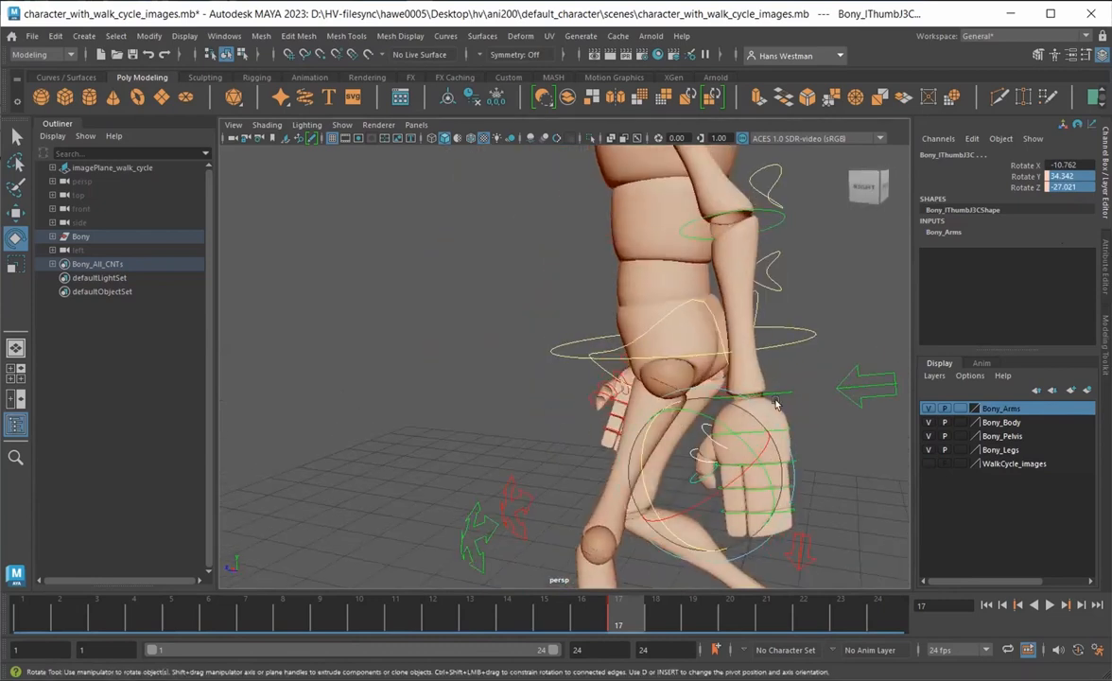
Select the left wrist and finger controls together, with their Rotate Y and Rotate Z channels active
{"action": "left_click", "coordinate": [714, 374]}
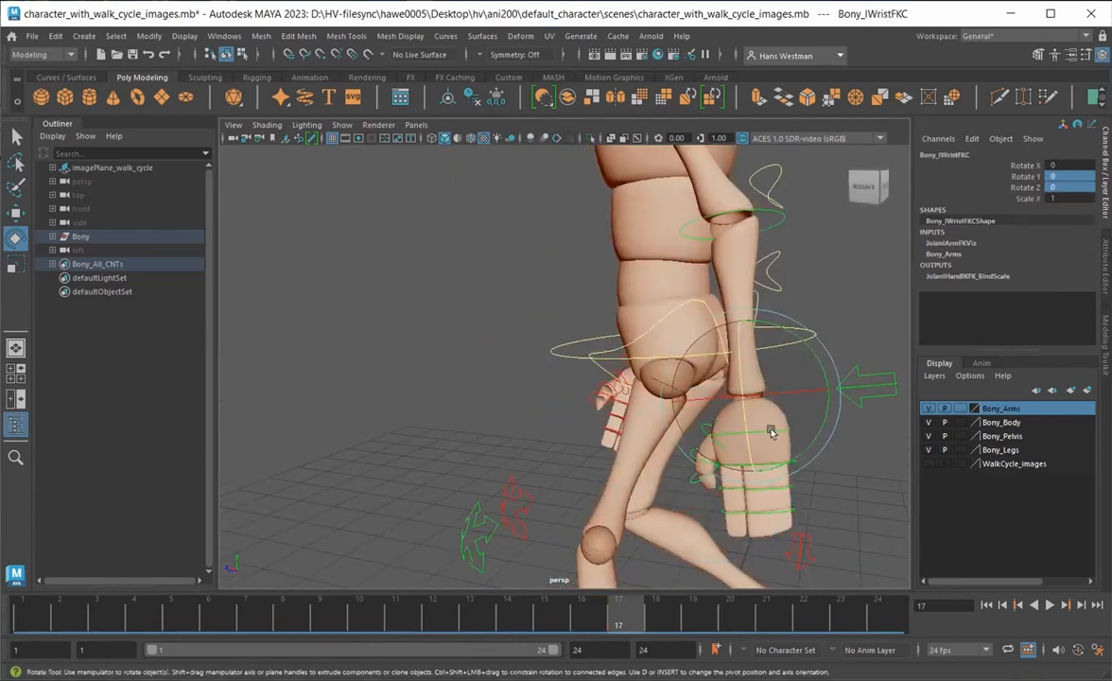
{"action": "key", "text": "q"}
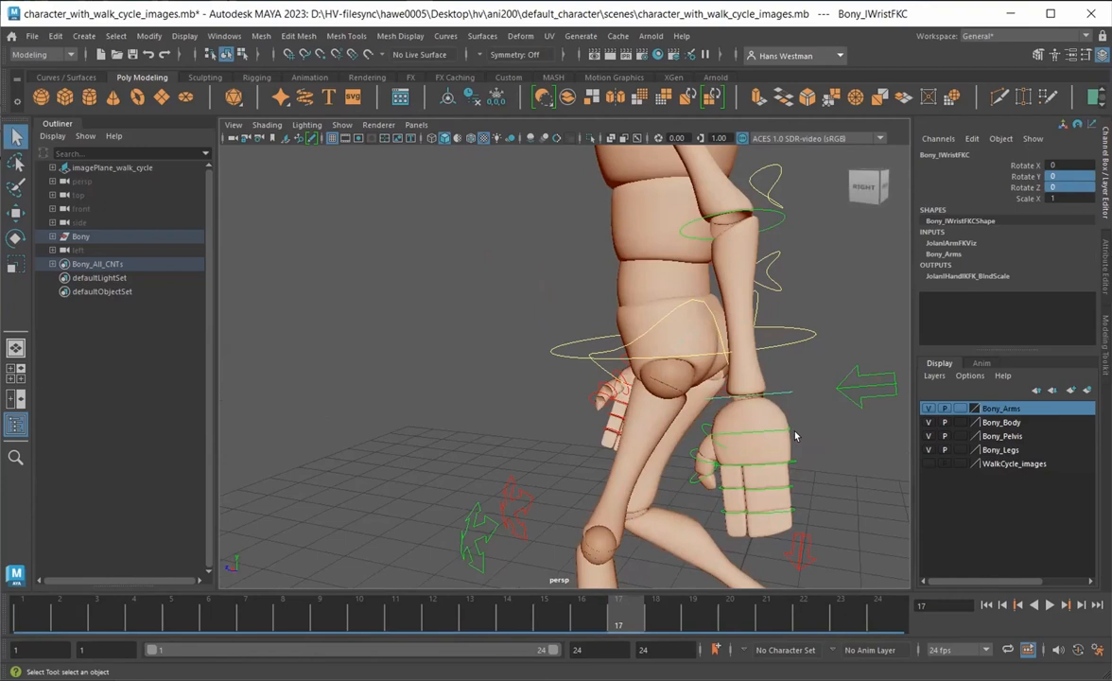
{"action": "left_click", "coordinate": [779, 420]}
{"action": "left_click", "coordinate": [779, 452]}
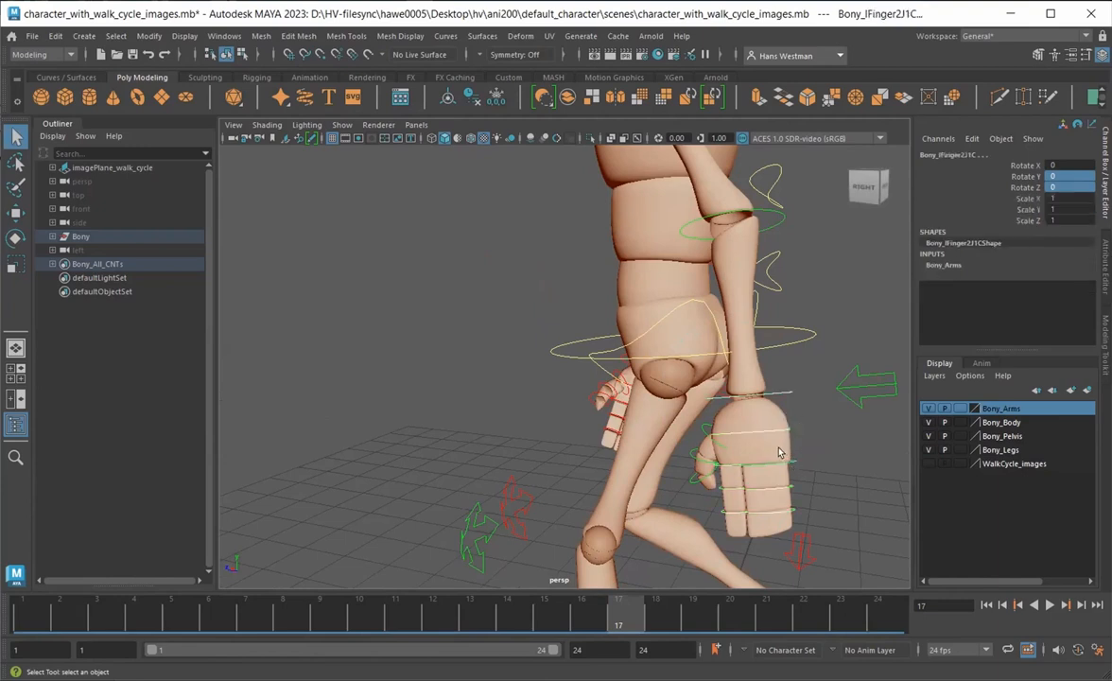
{"action": "left_click", "coordinate": [783, 509]}
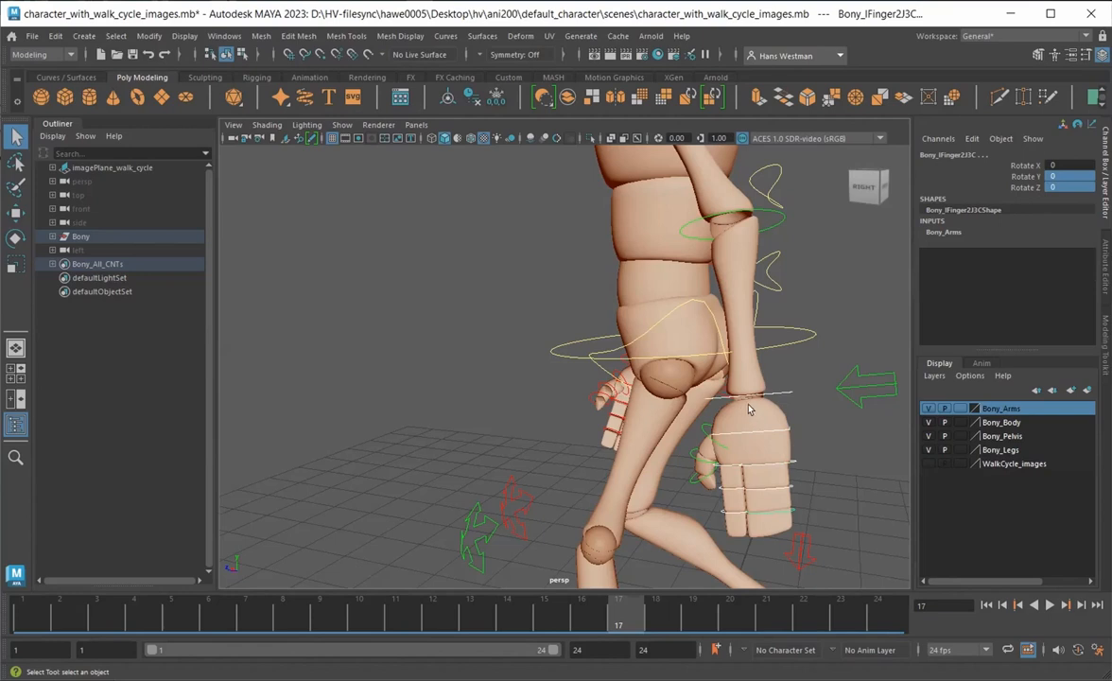
{"action": "left_click_drag", "start_coordinate": [778, 372], "coordinate": [737, 542]}
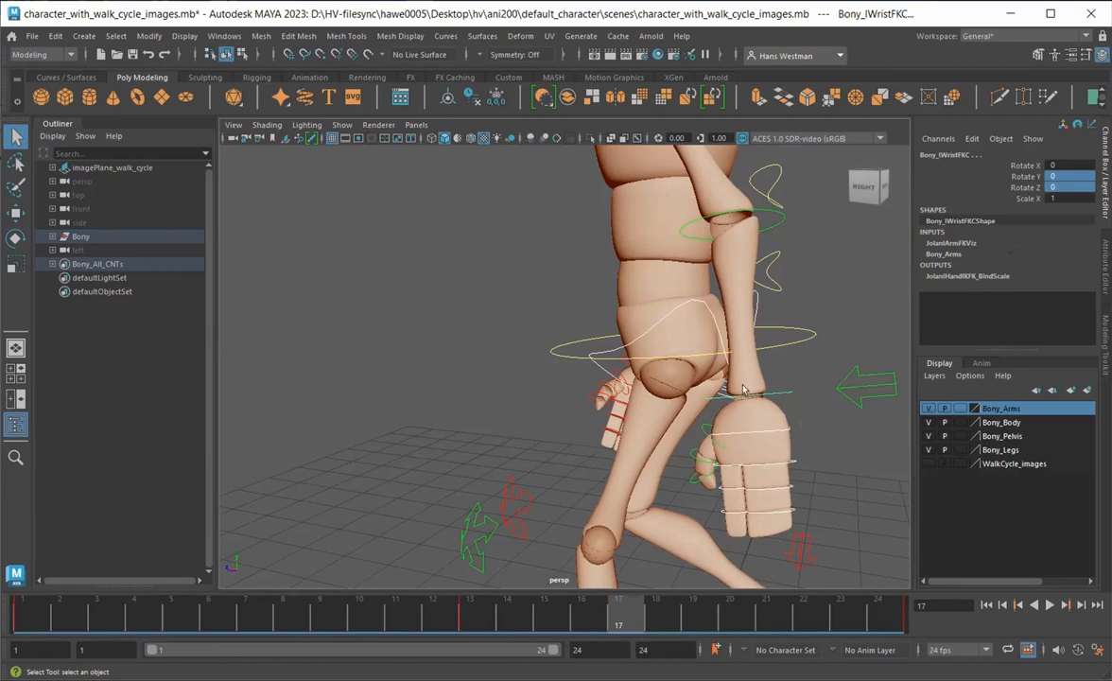
{"action": "left_click_drag", "start_coordinate": [561, 464], "coordinate": [736, 466], "text": "alt"}
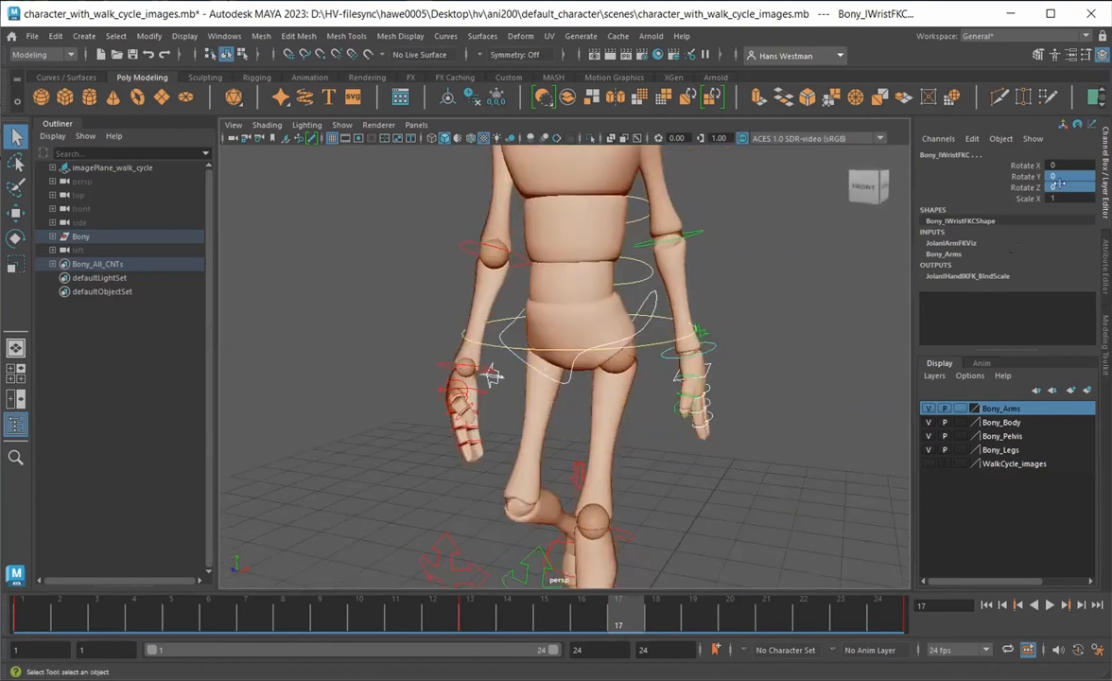
{"action": "left_click_drag", "start_coordinate": [1021, 177], "coordinate": [1020, 187]}
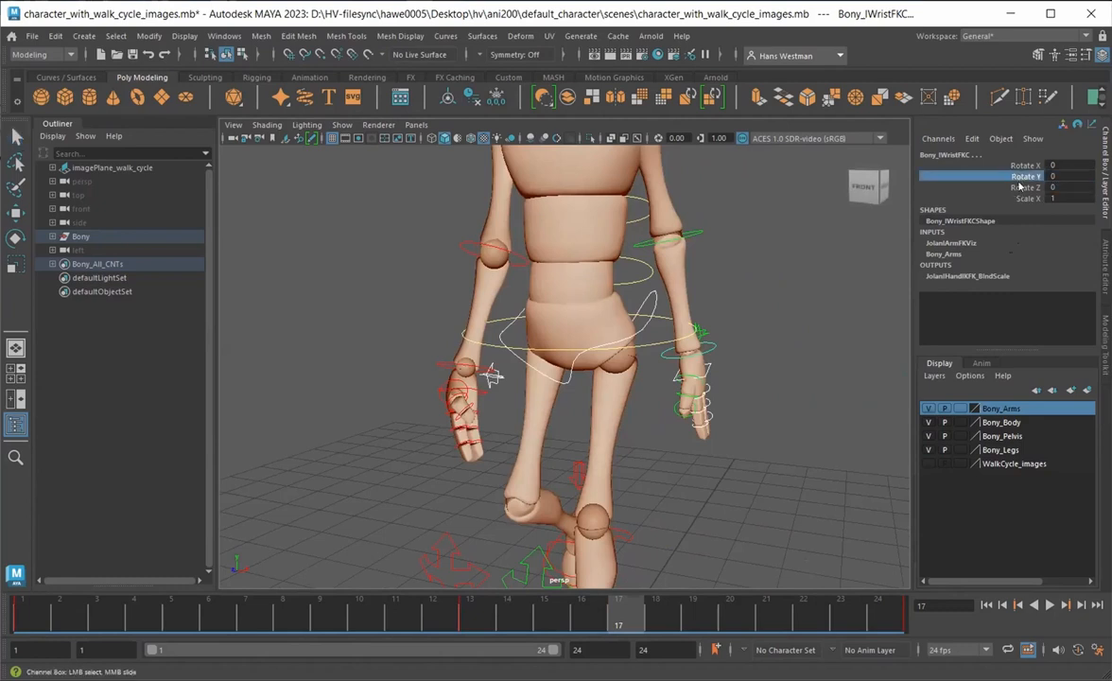
{"action": "mouse_move", "coordinate": [750, 489]}
{"action": "middle_mouse_down"}
{"action": "mouse_move", "coordinate": [740, 489]}
{"action": "mouse_move", "coordinate": [754, 486]}
{"action": "middle_mouse_up"}
{"action": "middle_click_drag", "start_coordinate": [750, 486], "coordinate": [758, 487]}
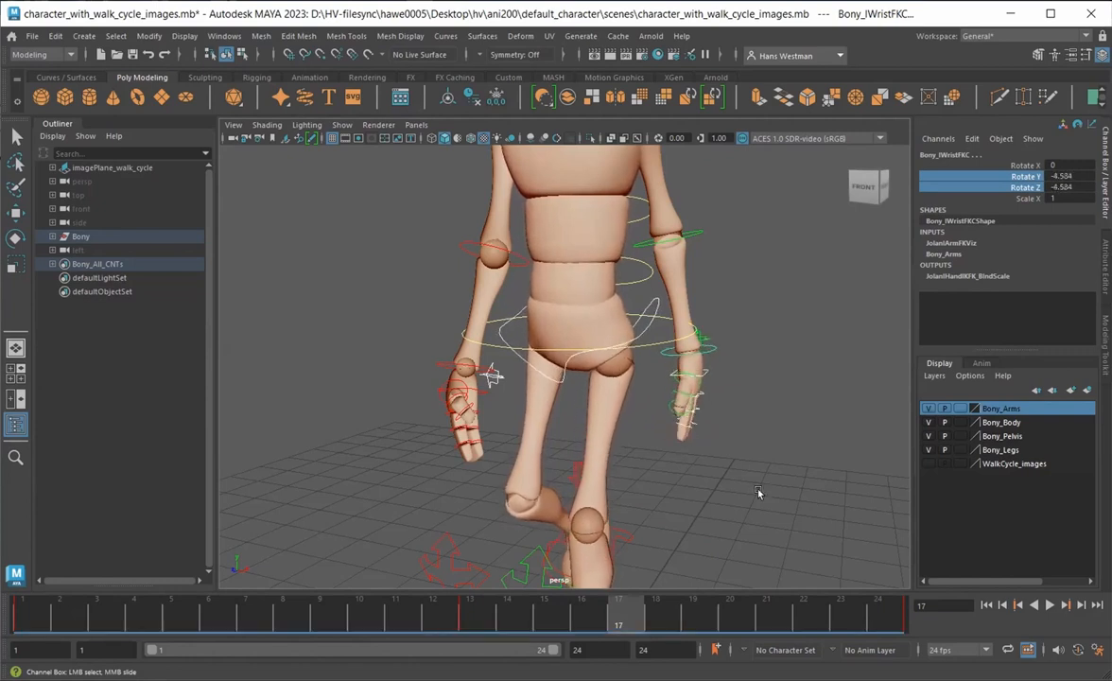
{"action": "key", "text": "ctrl+z"}
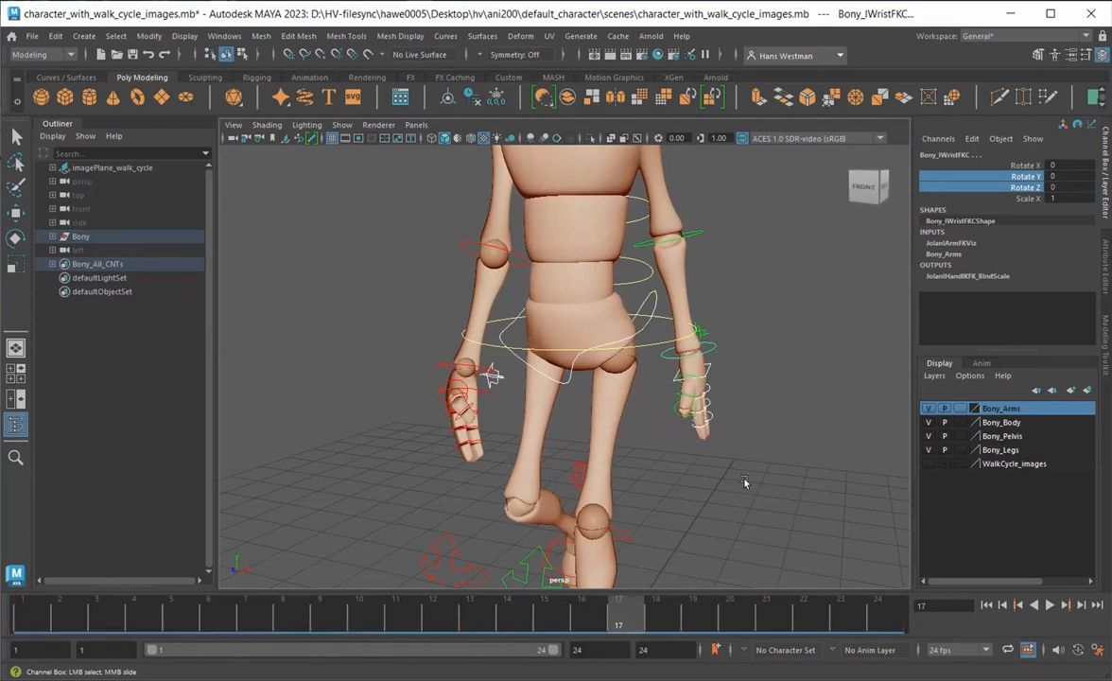
Rotate the selected left wrist and finger controls about Y and Z to about -10.313
{"action": "middle_click_drag", "start_coordinate": [744, 483], "coordinate": [735, 478]}
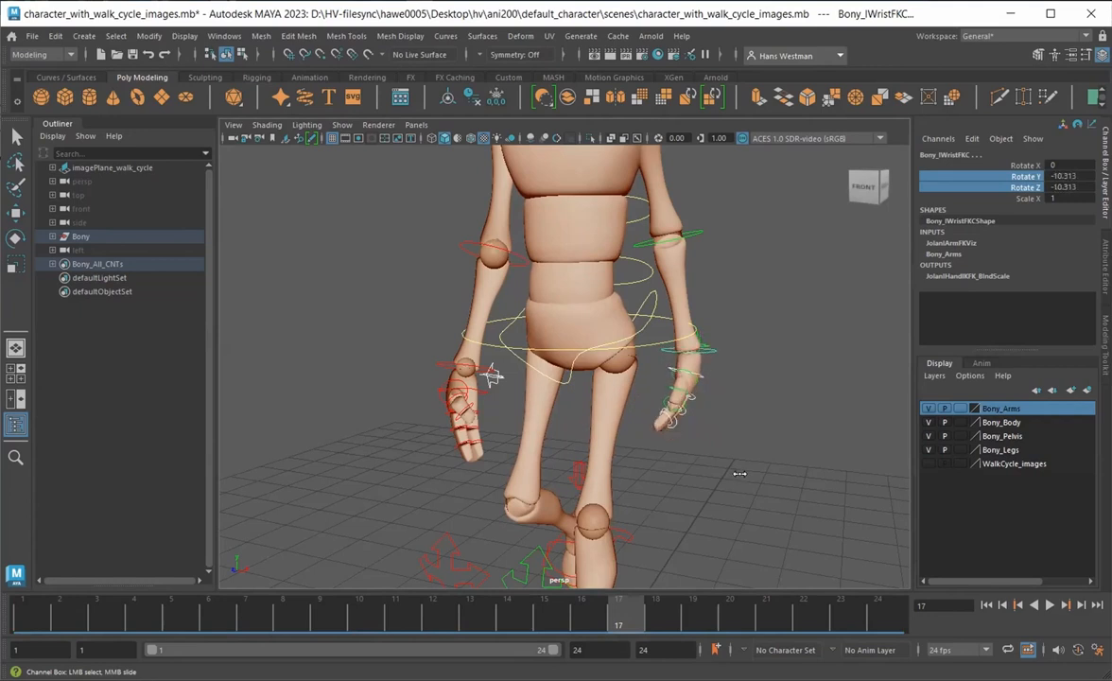
{"action": "left_click_drag", "start_coordinate": [729, 498], "coordinate": [746, 461], "text": "alt"}
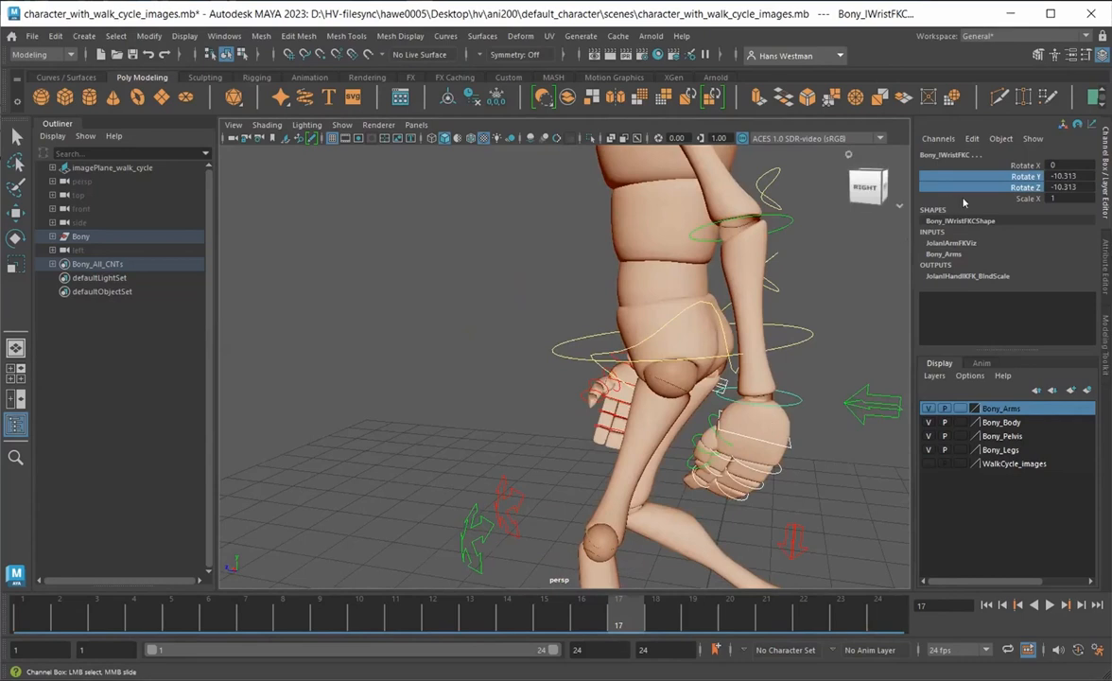
Set the left wrist's rotation to about -5.73 in X and about 8.021 in Y
{"action": "left_click", "coordinate": [1021, 166]}
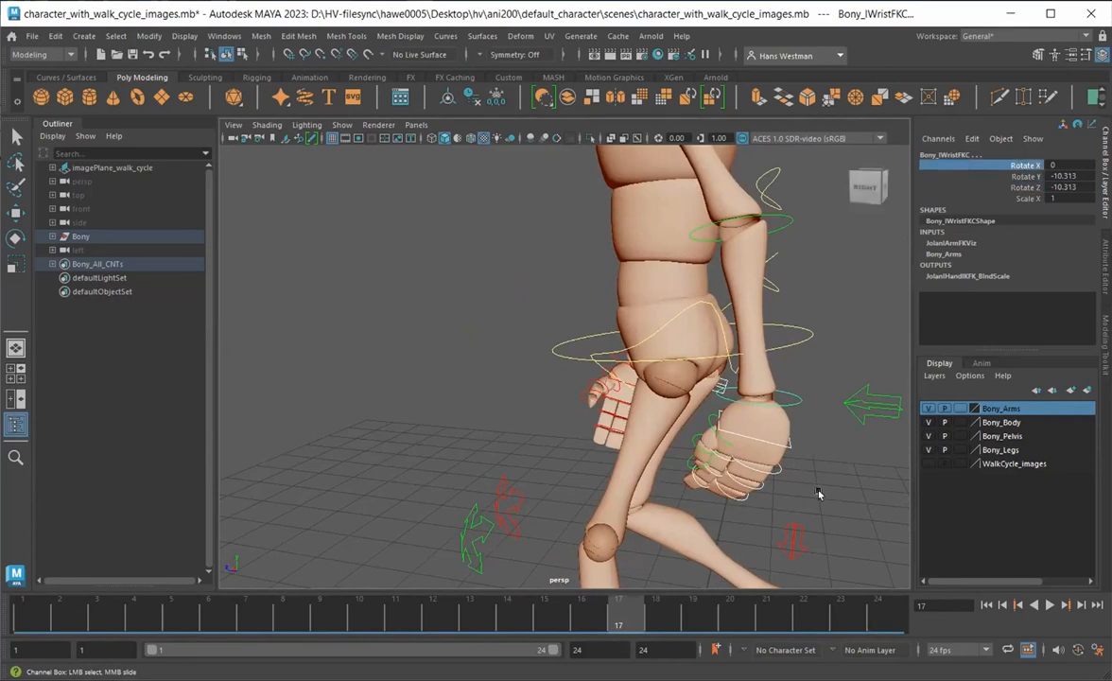
{"action": "middle_click_drag", "start_coordinate": [797, 486], "coordinate": [798, 486]}
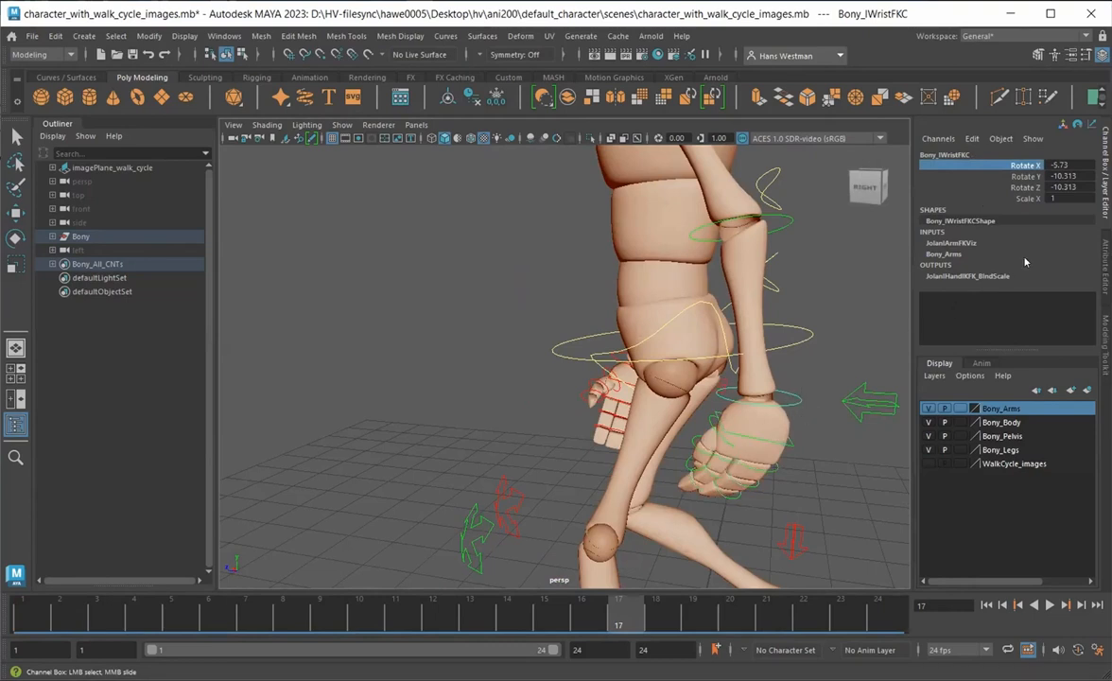
{"action": "middle_click_drag", "start_coordinate": [830, 455], "coordinate": [840, 454]}
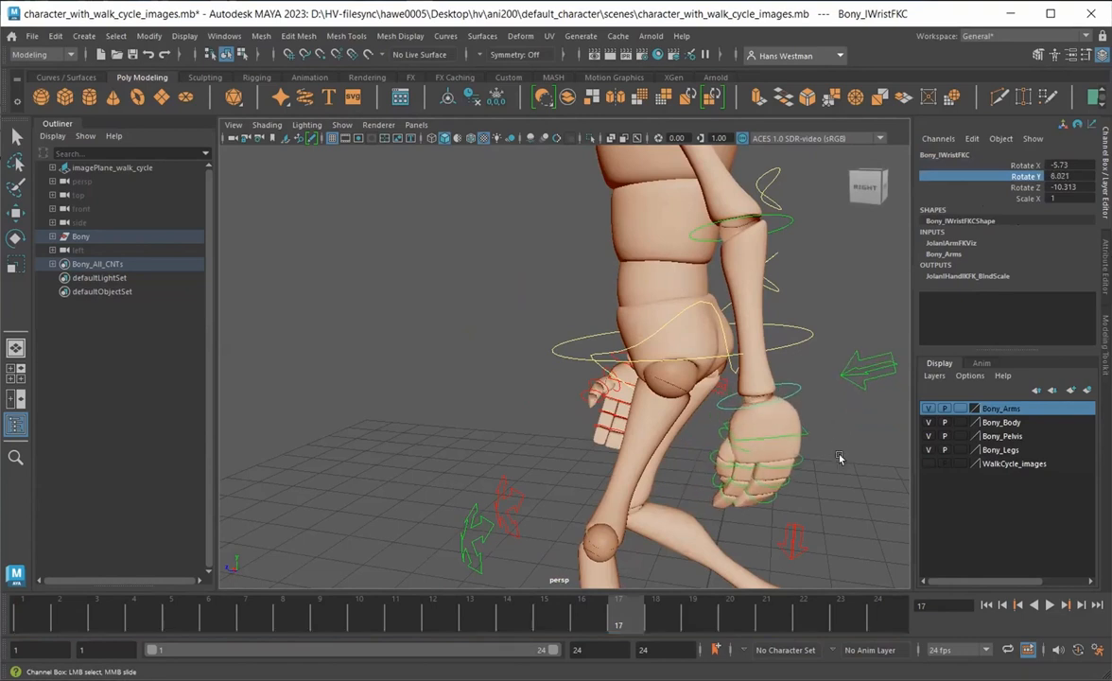
Play the walk cycle with the whole character in a three-quarter view to check the posed hands
{"action": "left_click_drag", "start_coordinate": [527, 527], "coordinate": [498, 483], "text": "alt"}
{"action": "right_click_drag", "start_coordinate": [530, 454], "coordinate": [457, 427], "text": "alt"}
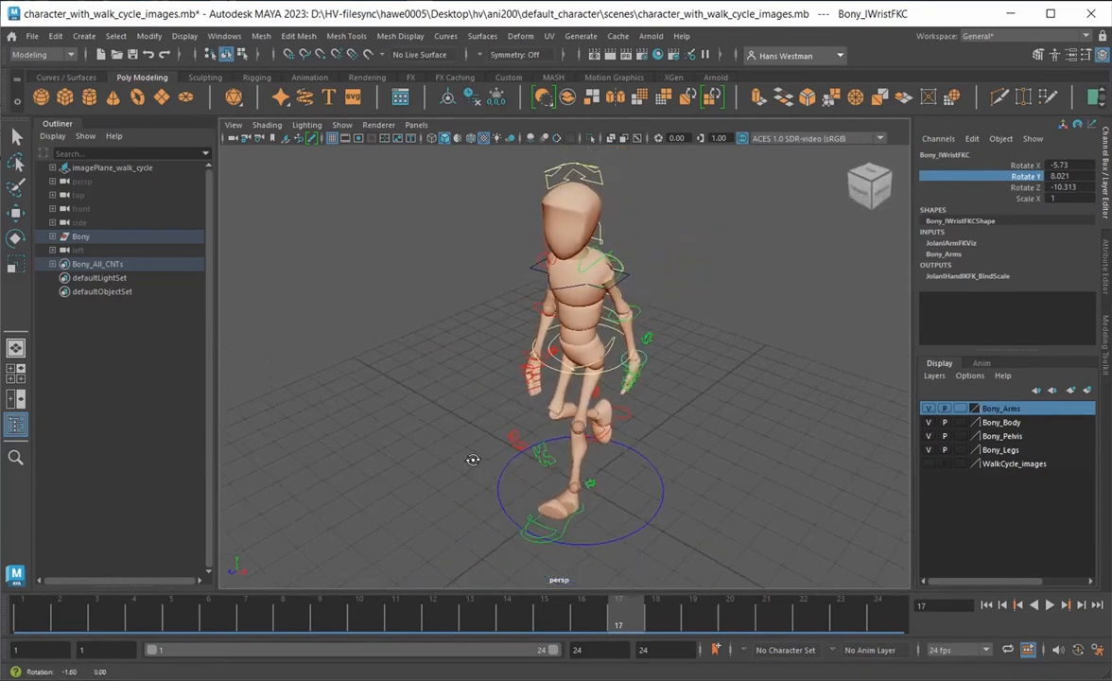
{"action": "left_click_drag", "start_coordinate": [473, 460], "coordinate": [476, 456], "text": "alt"}
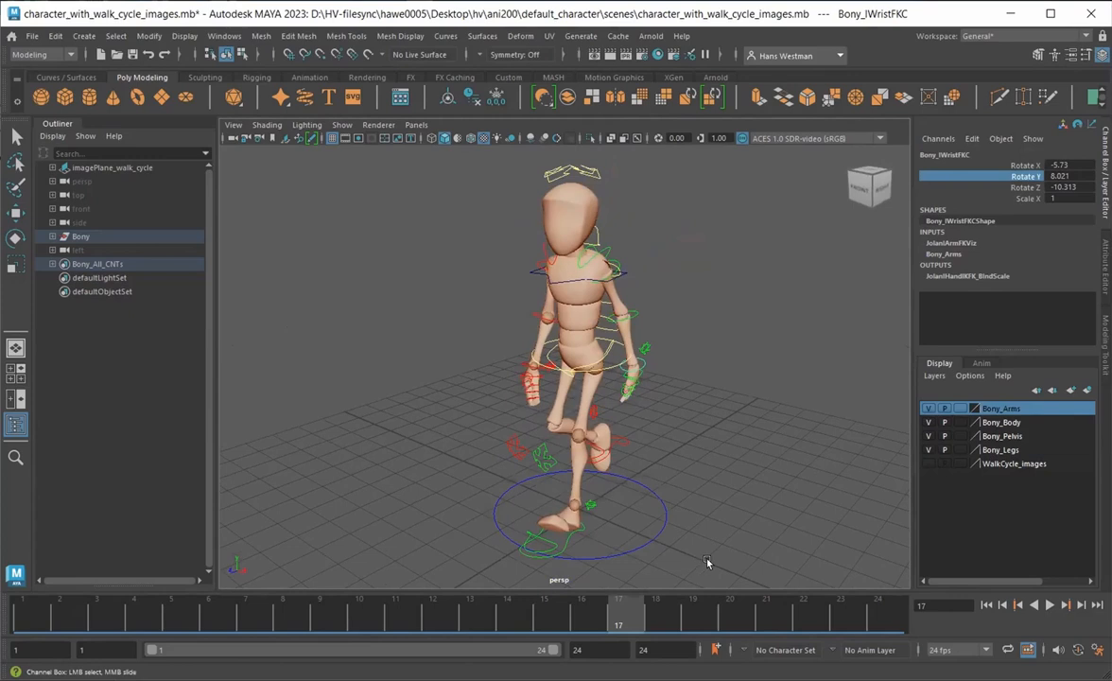
{"action": "left_click", "coordinate": [1049, 607]}
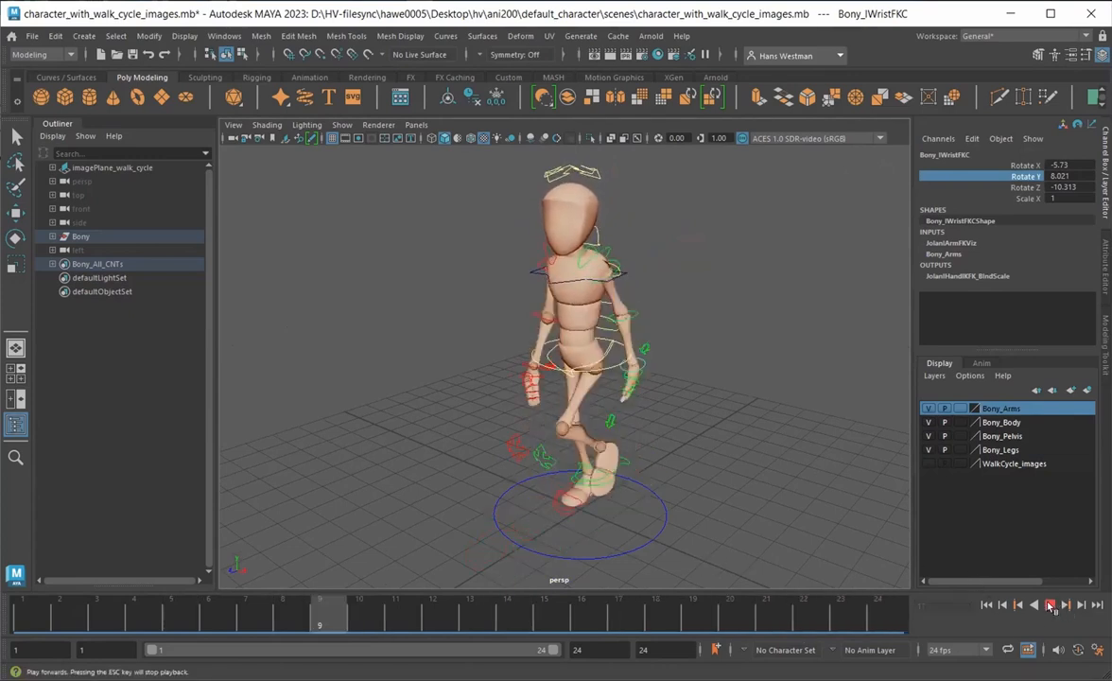